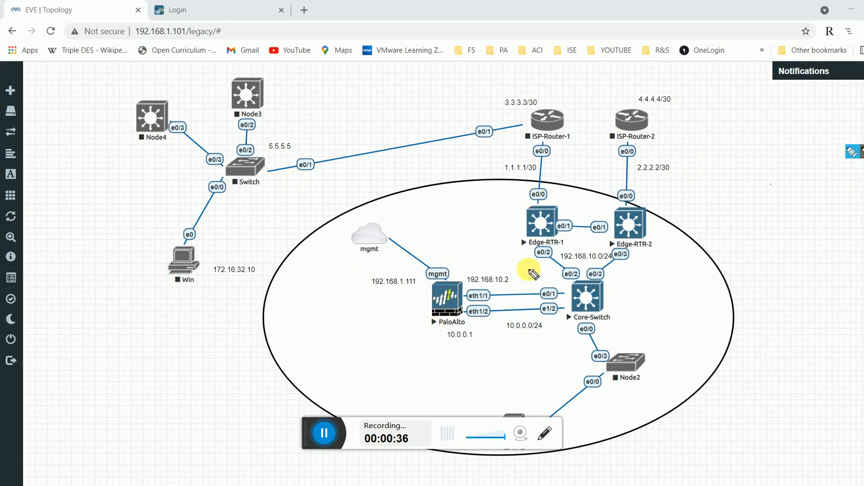
Mark the firewall's management, LAN and WAN addresses and the ISP 1.1.1.1/30 and 2.2.2.2/30 links.
drag(374, 291, 408, 286)
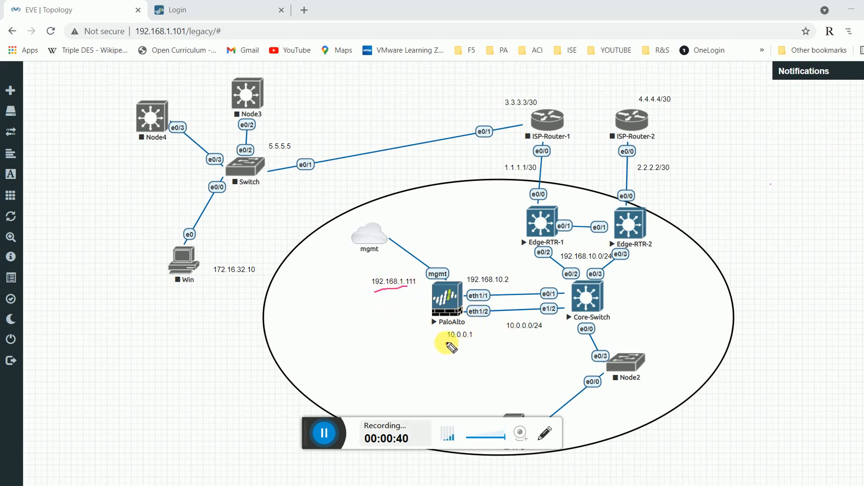
mouse_move(445, 344)
mouse_down()
mouse_move(476, 337)
mouse_move(469, 357)
mouse_move(502, 348)
mouse_up()
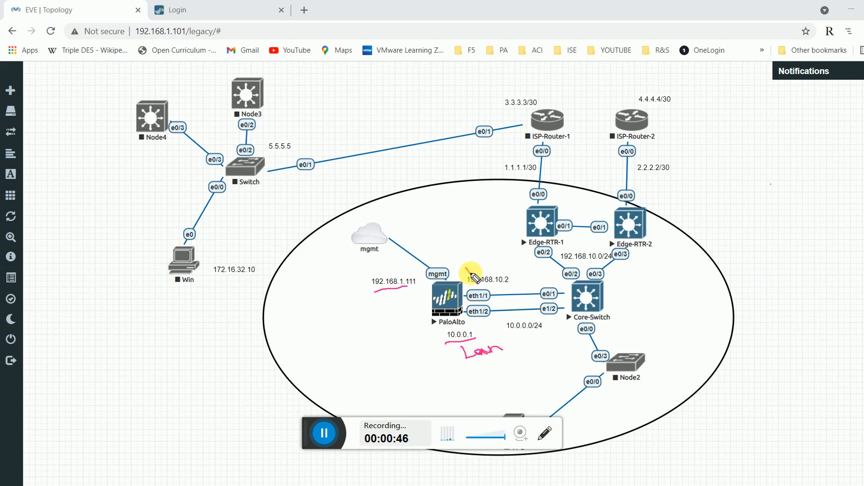
drag(466, 268, 505, 261)
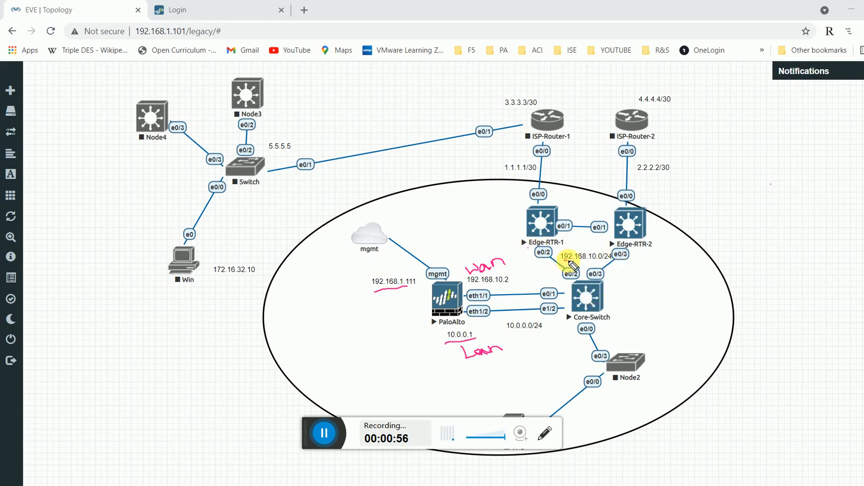
drag(563, 261, 601, 260)
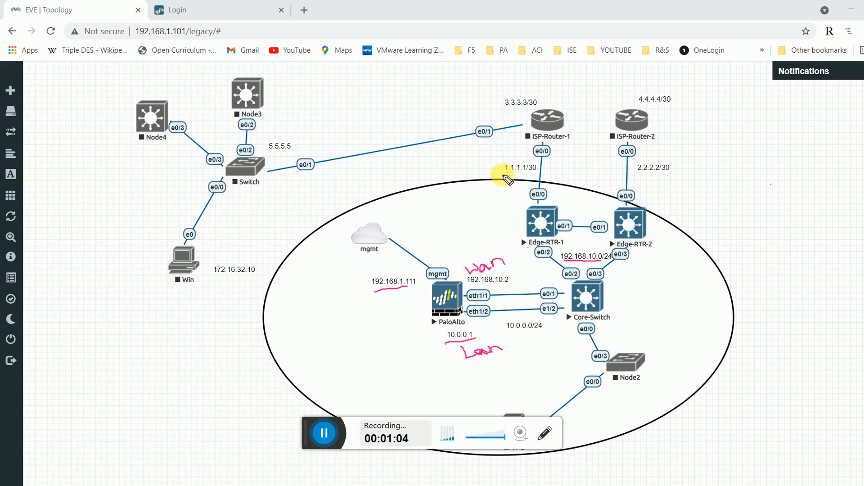
mouse_move(503, 176)
mouse_down()
mouse_move(530, 176)
mouse_move(538, 166)
mouse_move(519, 160)
mouse_move(503, 173)
mouse_move(522, 177)
mouse_up()
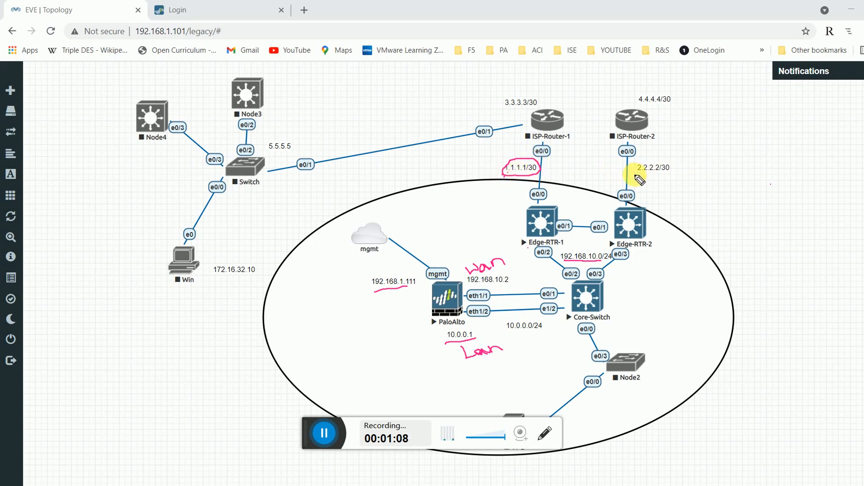
mouse_move(635, 176)
mouse_down()
mouse_move(670, 175)
mouse_move(650, 159)
mouse_move(588, 170)
mouse_move(610, 182)
mouse_move(606, 171)
mouse_up()
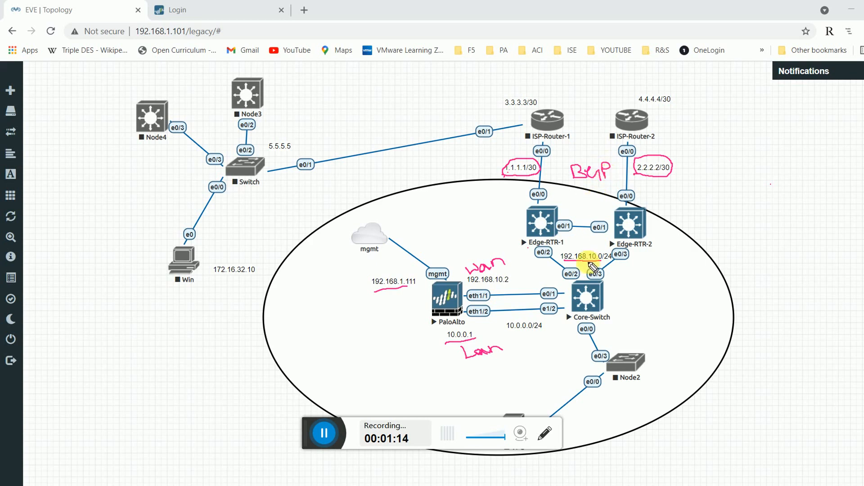
Note IBGP between the edge routers and label the 5.5.5.5 Switch as L3.
mouse_move(616, 272)
mouse_down()
mouse_move(661, 276)
mouse_move(633, 297)
mouse_move(673, 305)
mouse_move(677, 291)
mouse_up()
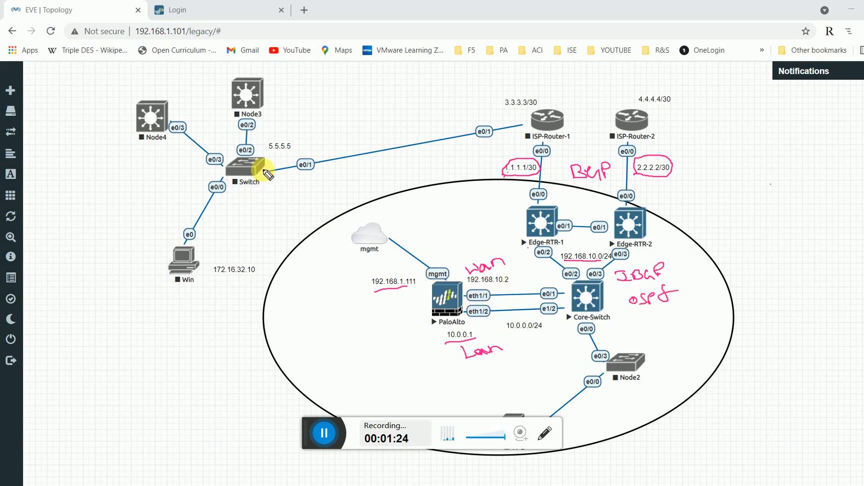
mouse_move(280, 158)
mouse_down()
mouse_move(299, 141)
mouse_move(266, 141)
mouse_move(270, 183)
mouse_move(282, 188)
mouse_up()
mouse_move(285, 180)
mouse_down()
mouse_move(293, 185)
mouse_move(286, 191)
mouse_up()
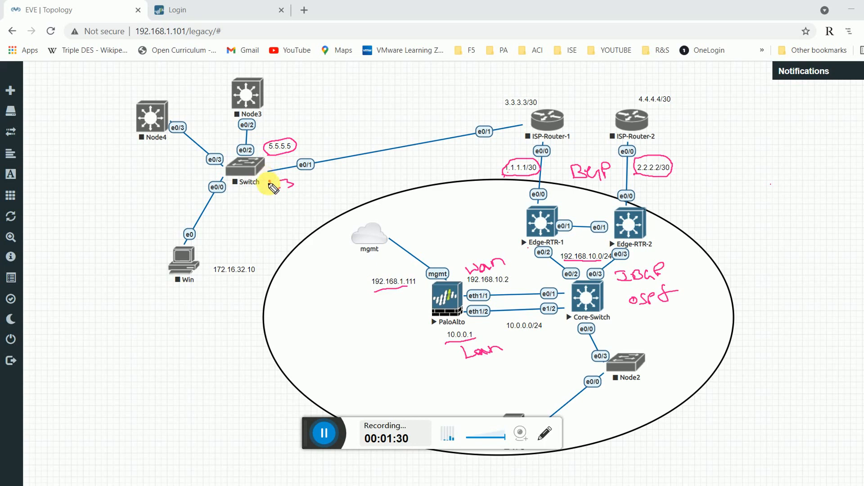
drag(274, 158, 296, 152)
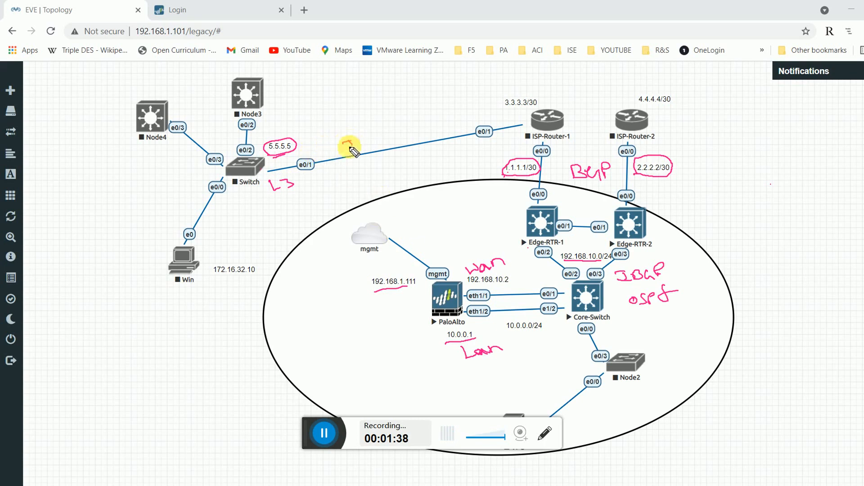
Write IPsec on the Switch uplink and sketch a dashed tunnel path to the firewall.
drag(343, 144, 399, 134)
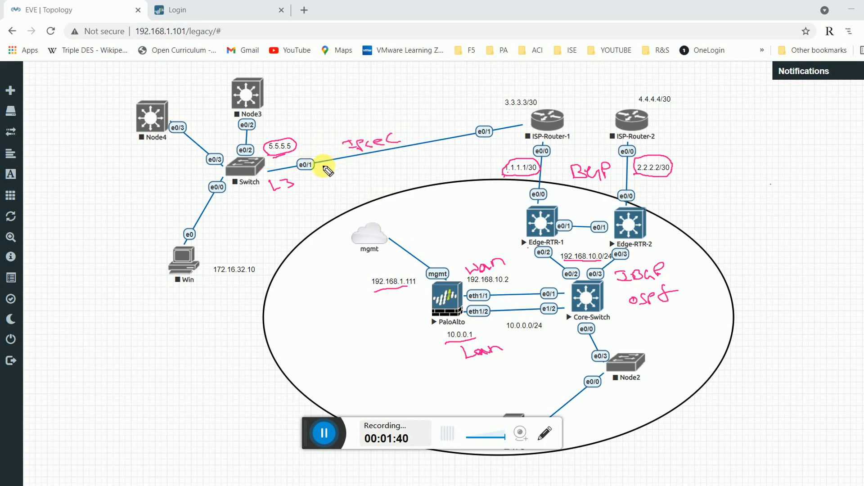
mouse_move(326, 164)
mouse_down()
mouse_move(386, 193)
mouse_move(416, 231)
mouse_up()
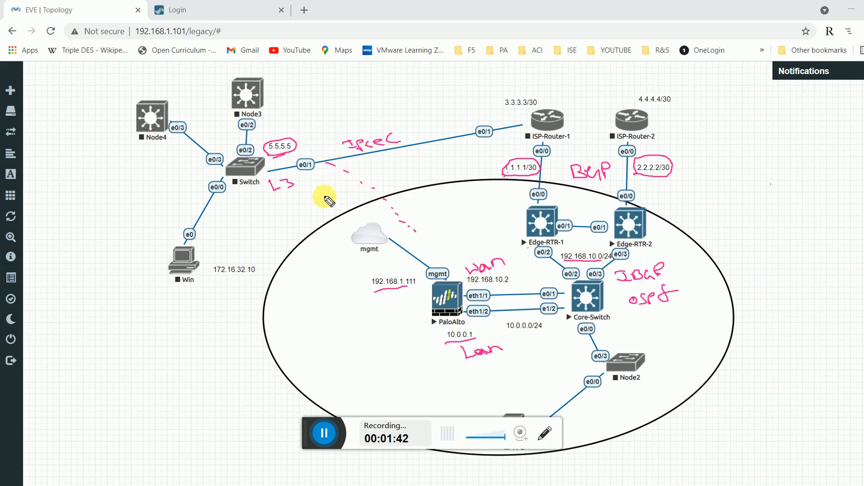
drag(316, 184, 445, 260)
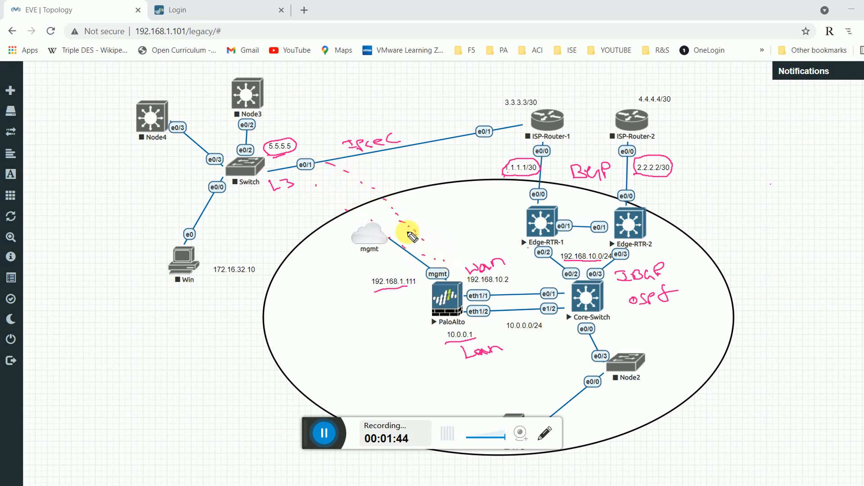
drag(304, 174, 336, 196)
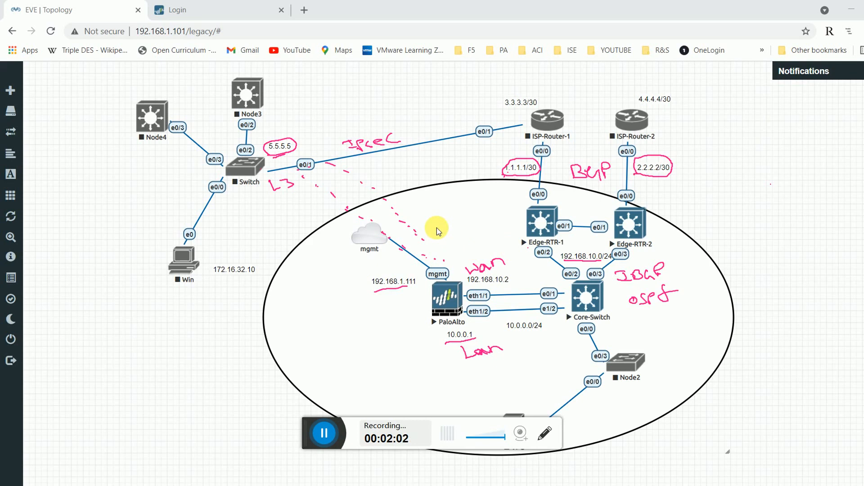
Erase all the pink pen notes with the recorder toolbar's clear button.
click(335, 439)
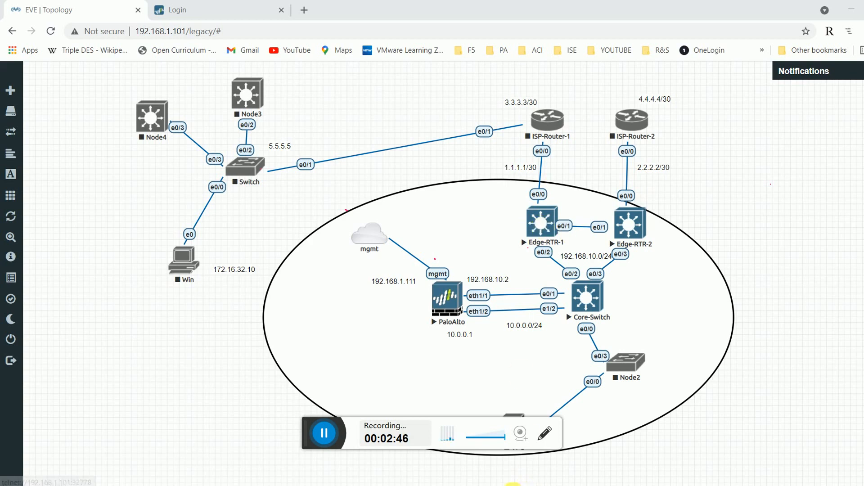
Bring up the Edge-RTR-1 console, enlarging and repositioning its window.
mouse_move(544, 482)
click(452, 442)
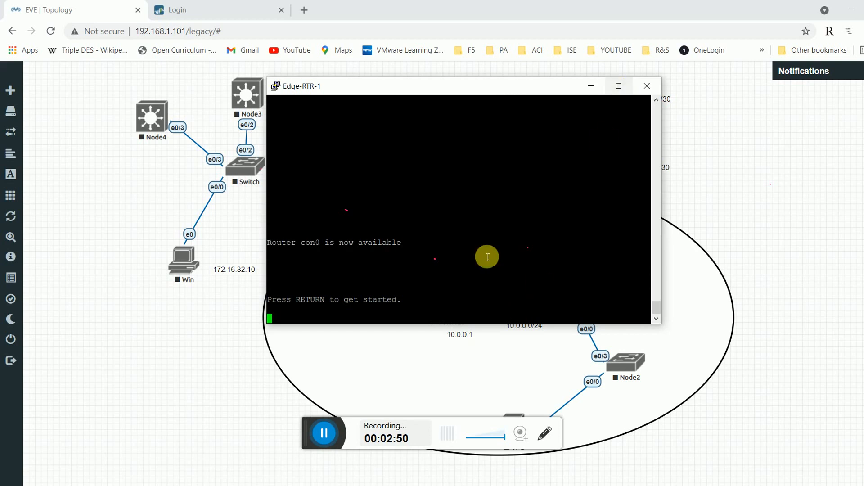
drag(660, 324, 720, 403)
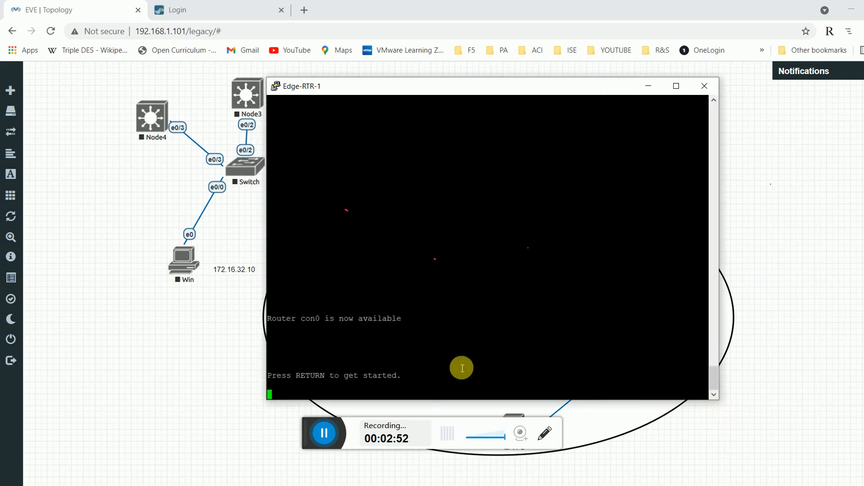
key(Return)
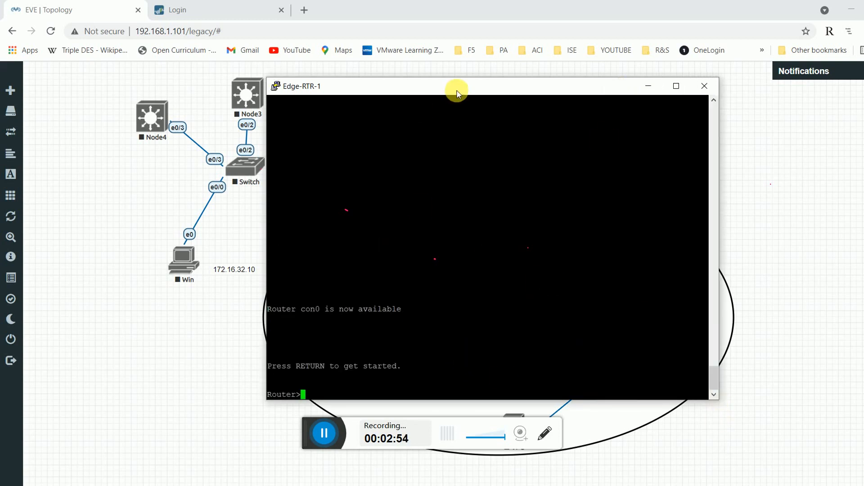
drag(451, 90, 248, 61)
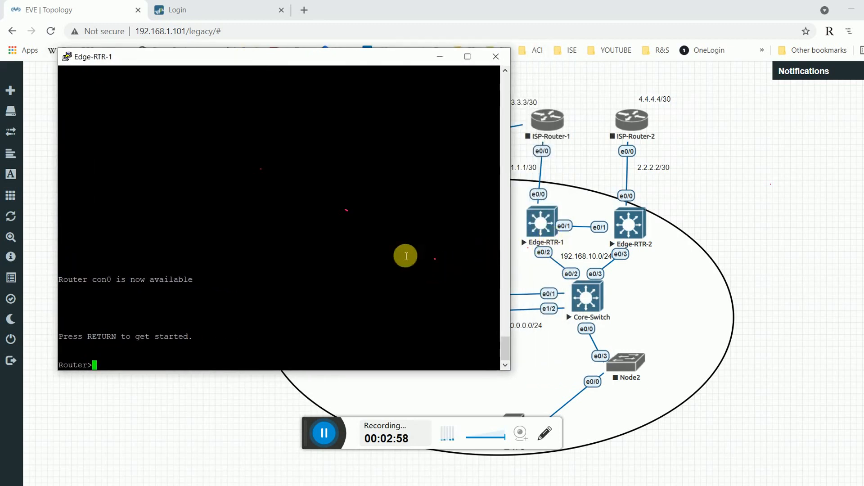
Enter config mode, set hostname Edge-RTR-1, and list interfaces with do sh ip int br.
key(Return)
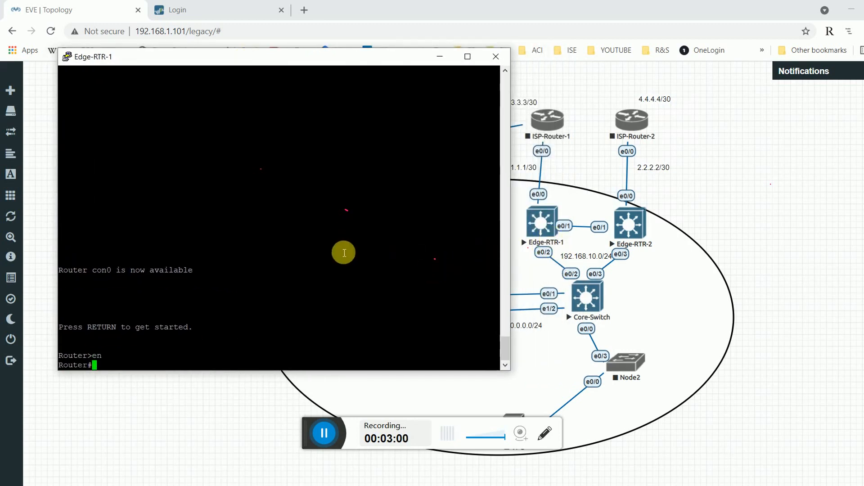
text(conf t)
key(Return)
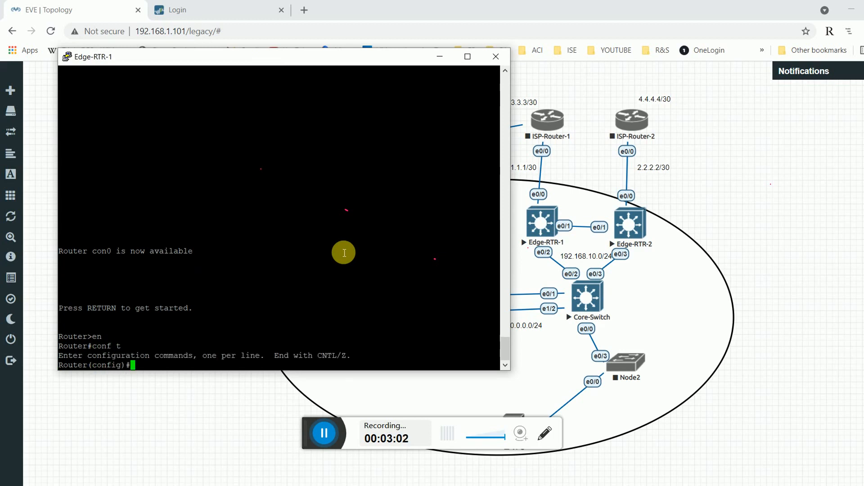
text(hos)
key(Tab)
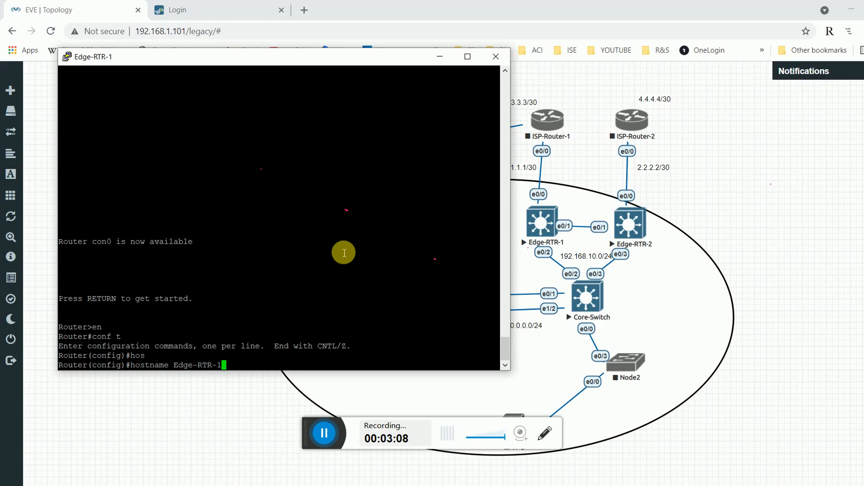
text(Edge-RTR-1)
key(Return)
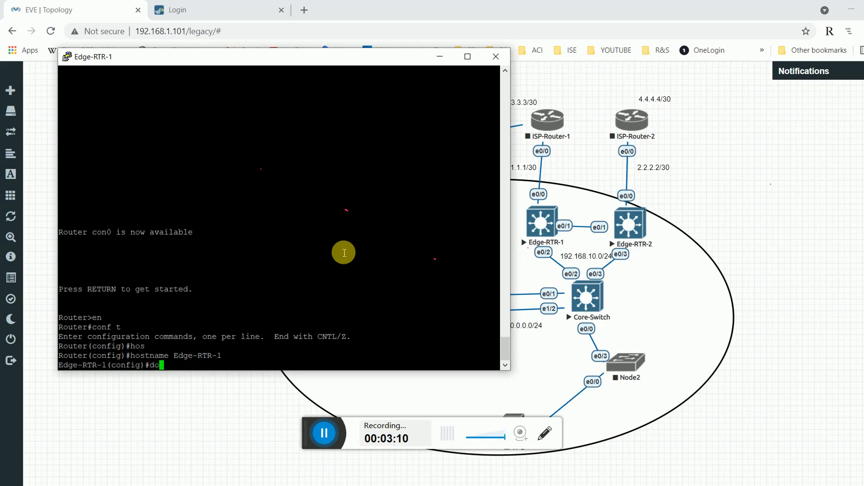
text(do sh ip int br)
key(Return)
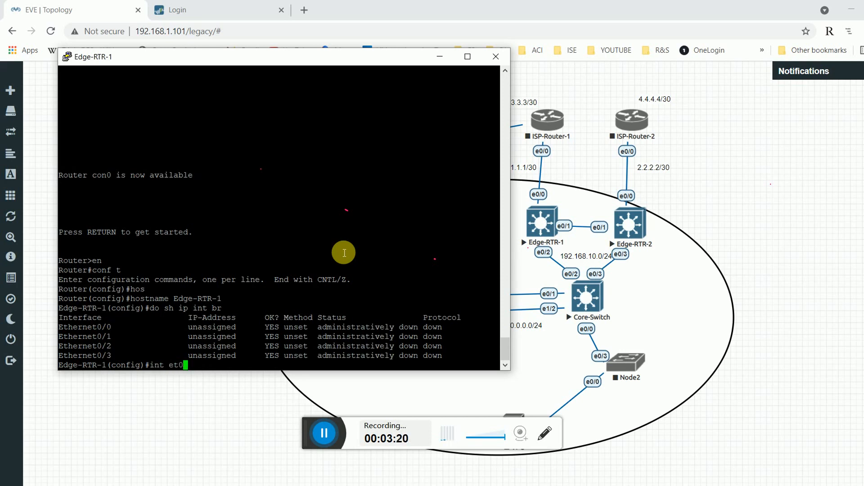
Describe Ethernet0/0 as WAN and address it 1.1.1.1 255.255.255.252.
key(Return)
text(des)
key(Tab)
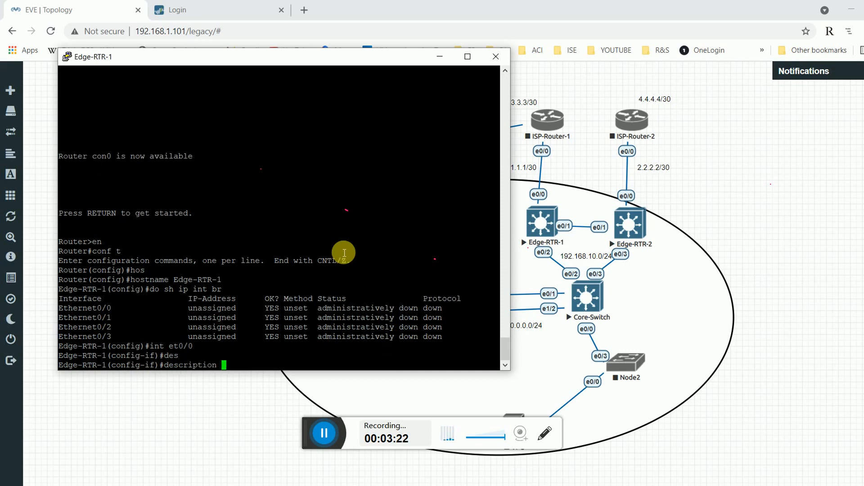
text(WAN)
key(Return)
text(ip a)
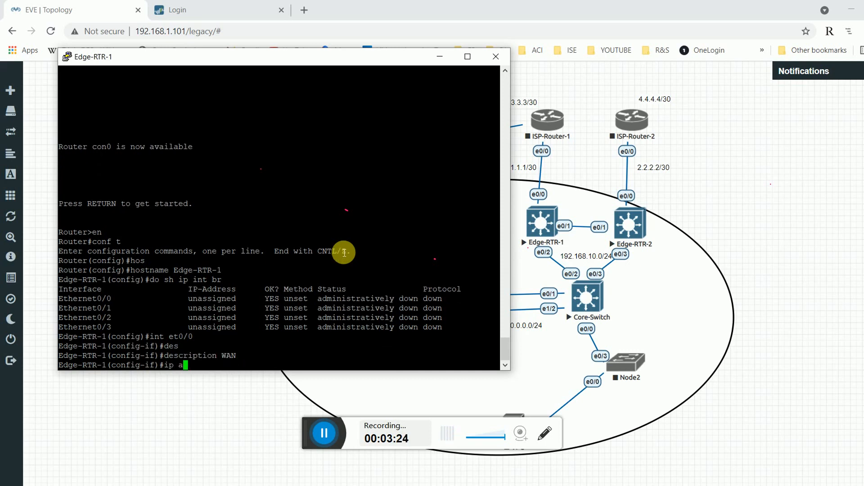
text(dd)
key(Tab)
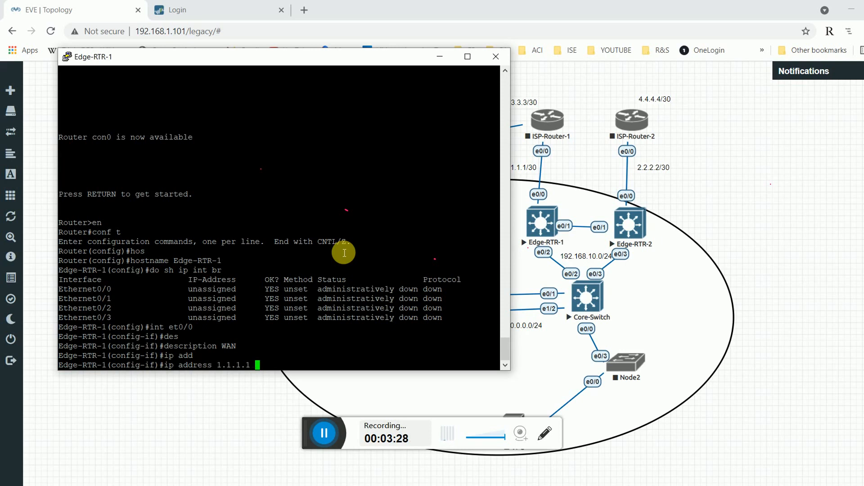
text(5.255.255.252)
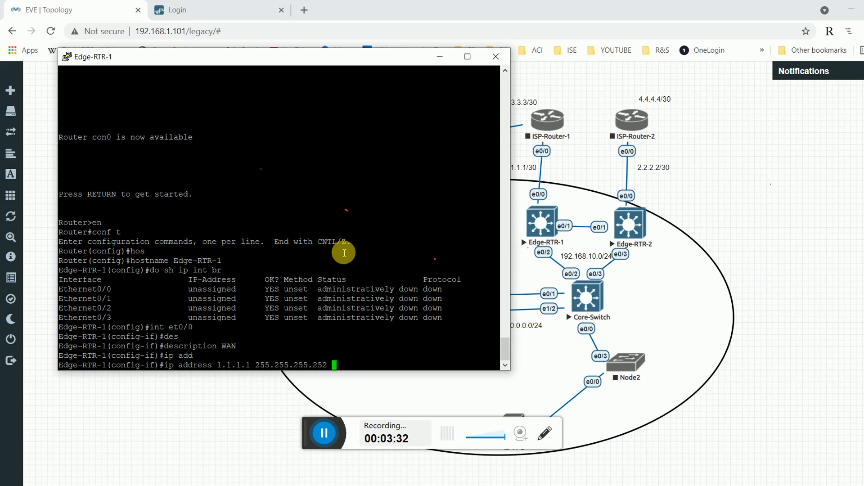
key(Return)
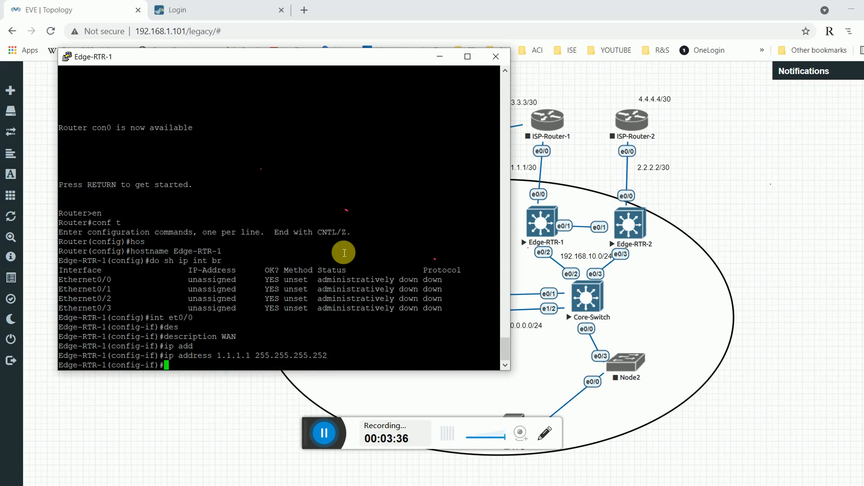
Enable Ethernet0/0 with no shutdown and exit its interface configuration.
text(no shu)
key(Tab)
key(Return)
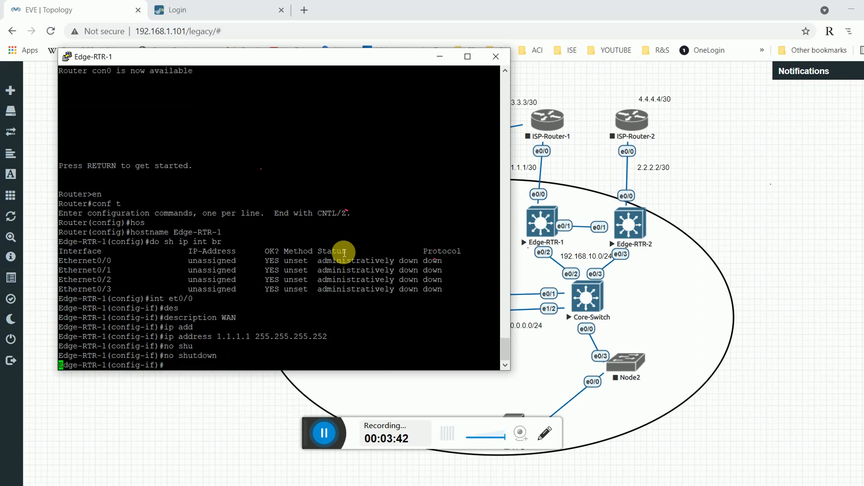
text(exit)
key(Return)
text(int )
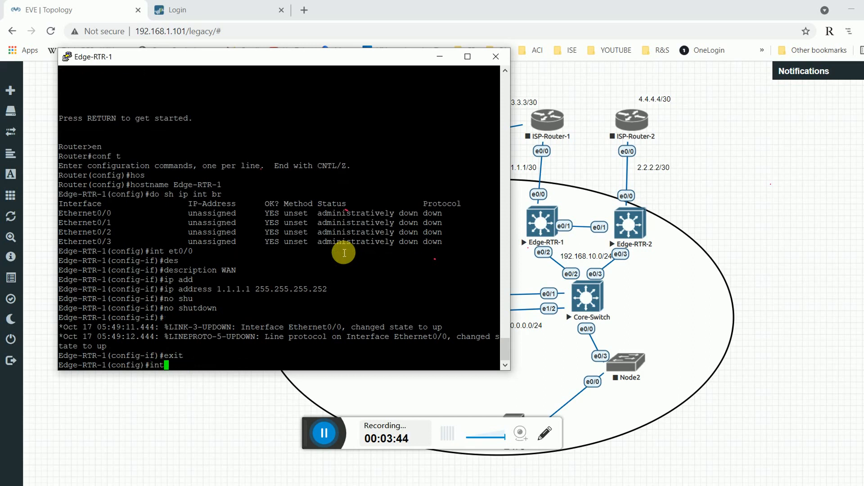
text(et0/2)
Assign Ethernet0/2 the address 192.168.10.111 255.255.255.0.
key(Return)
text(ip add)
key(Tab)
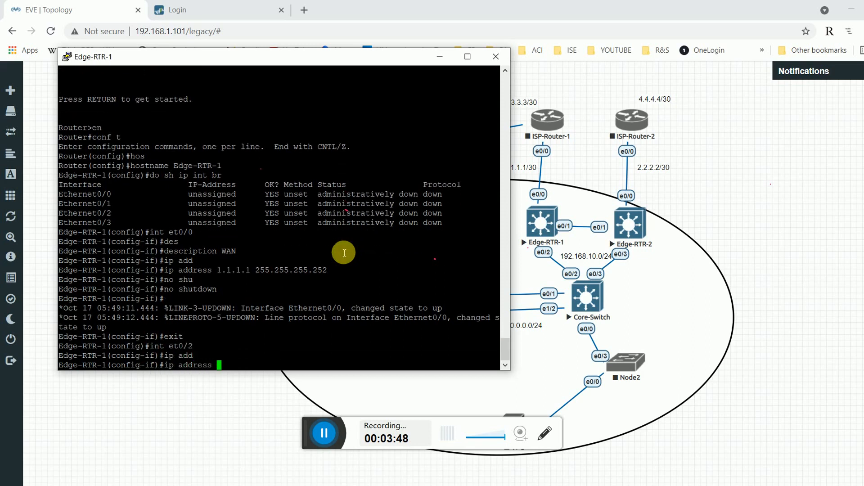
text(192.168.10)
text(.111 )
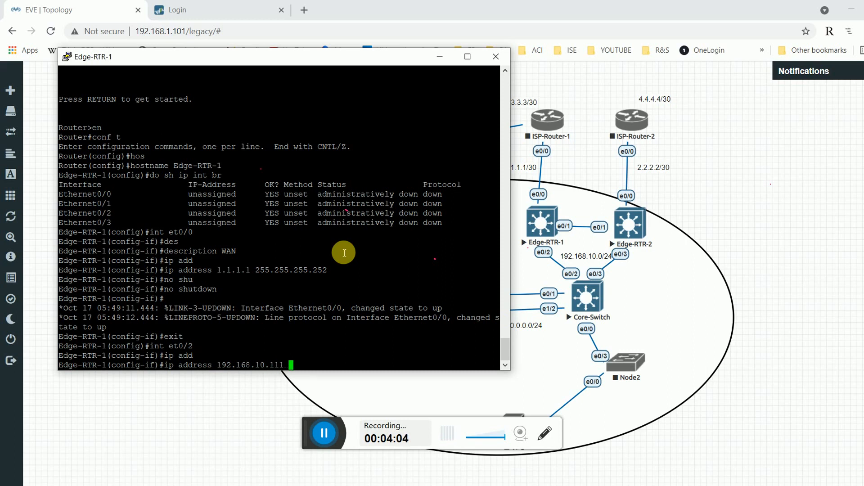
text(255.255.25)
key(BackSpace)
text(.255.0)
key(Return)
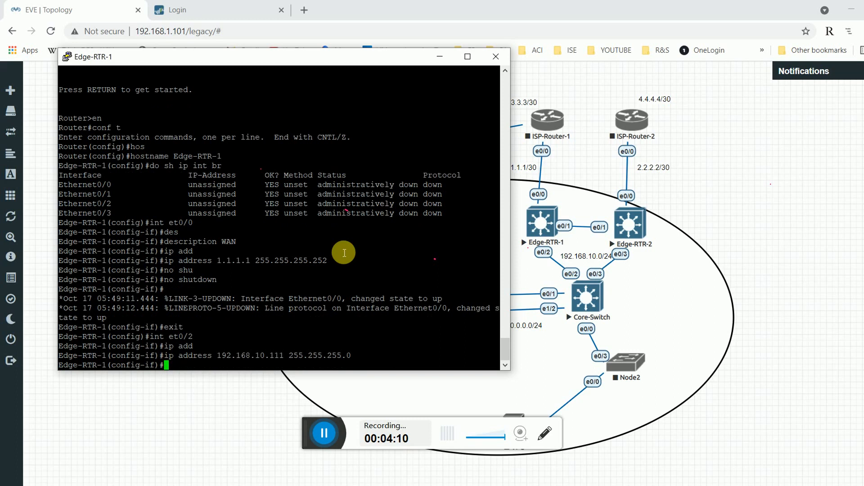
Describe Ethernet0/2 as LAN, enable it, and exit interface configuration.
text(des)
key(Tab)
text(LAN)
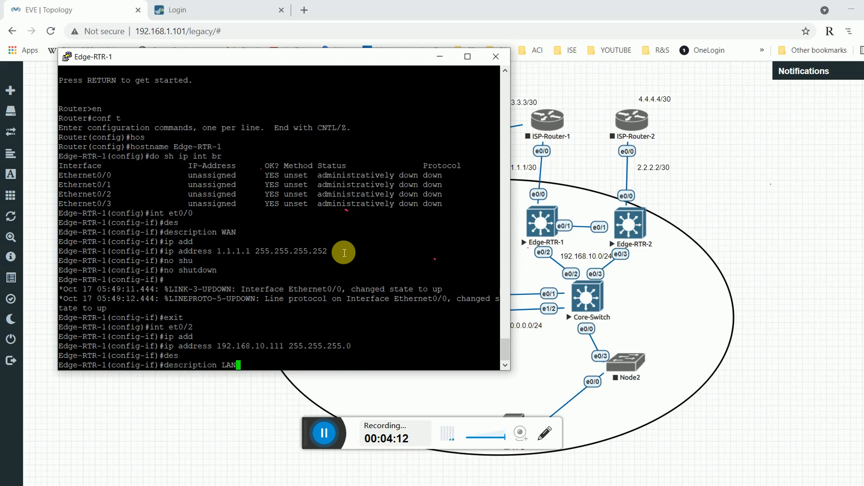
key(Return)
text(no s)
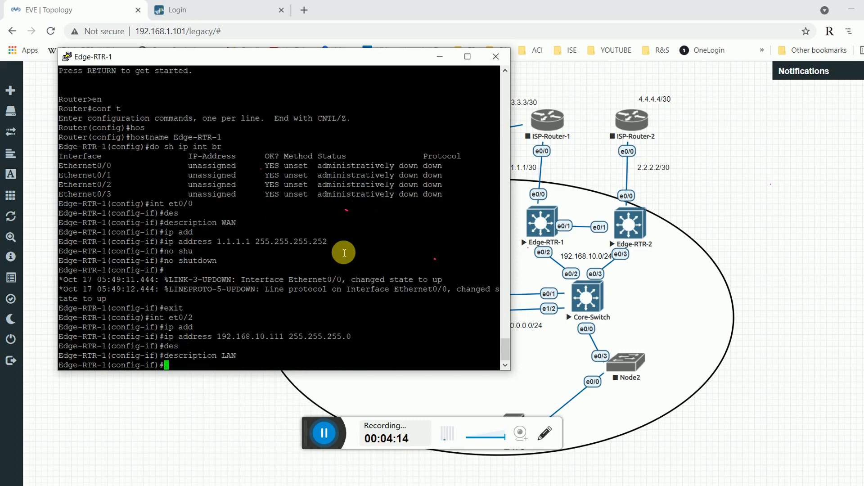
text(hu)
key(Tab)
key(Return)
key(Return)
key(Return)
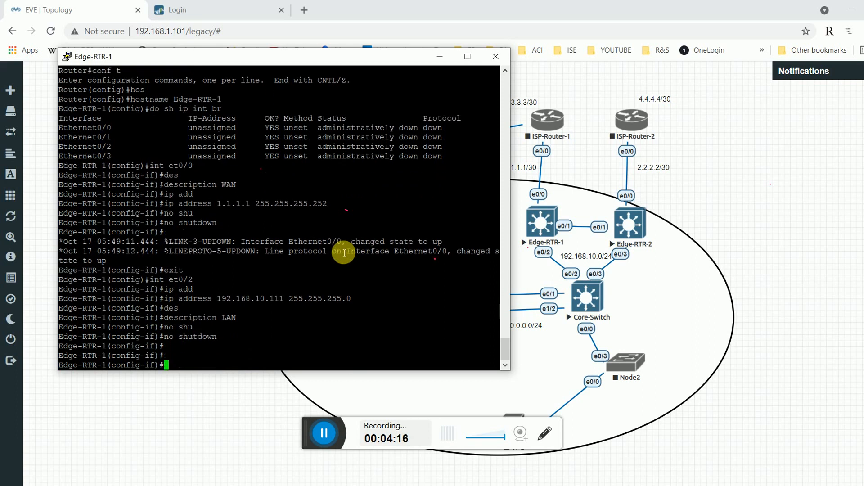
text(ex)
key(Tab)
key(Return)
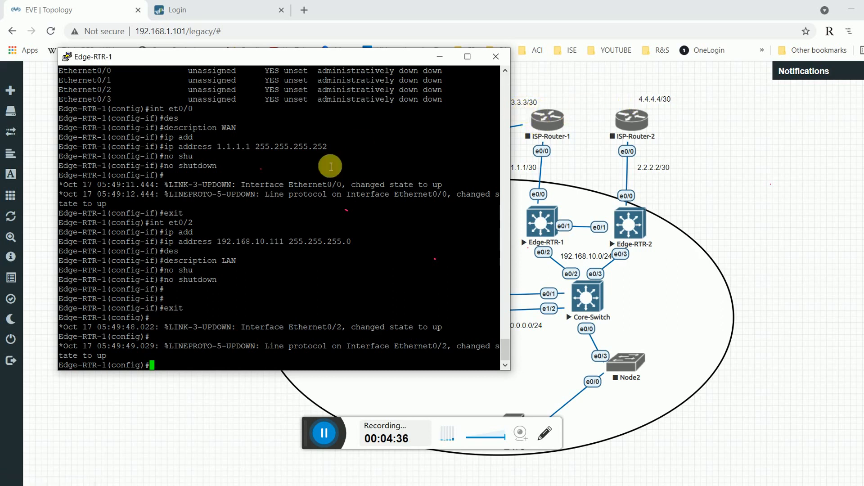
Start BGP AS 1 and enter its IPv4 address family.
text(router bg)
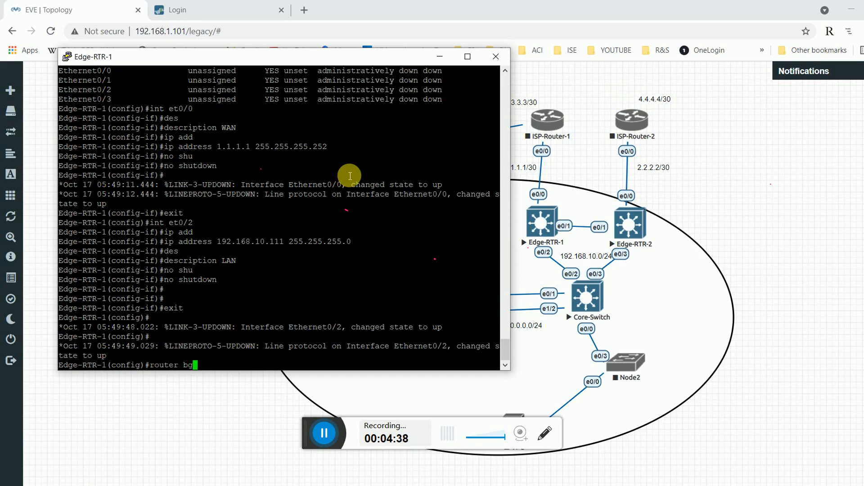
text(p 1)
key(Return)
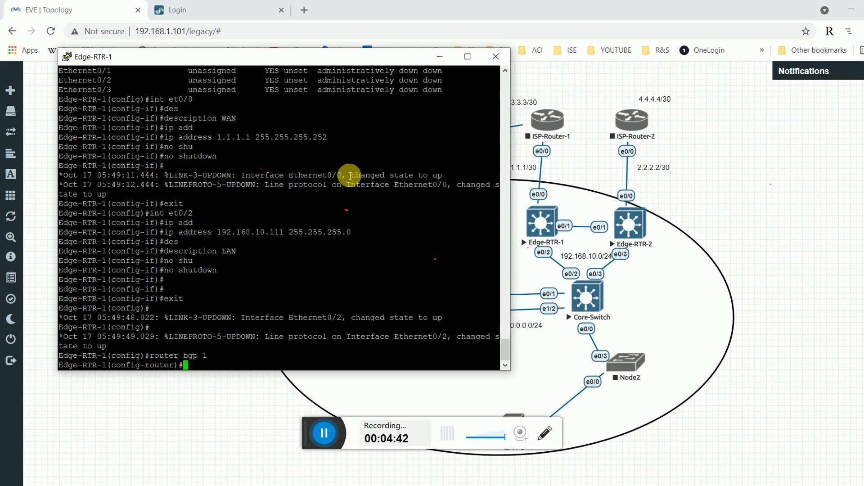
text(ipv)
key(Return)
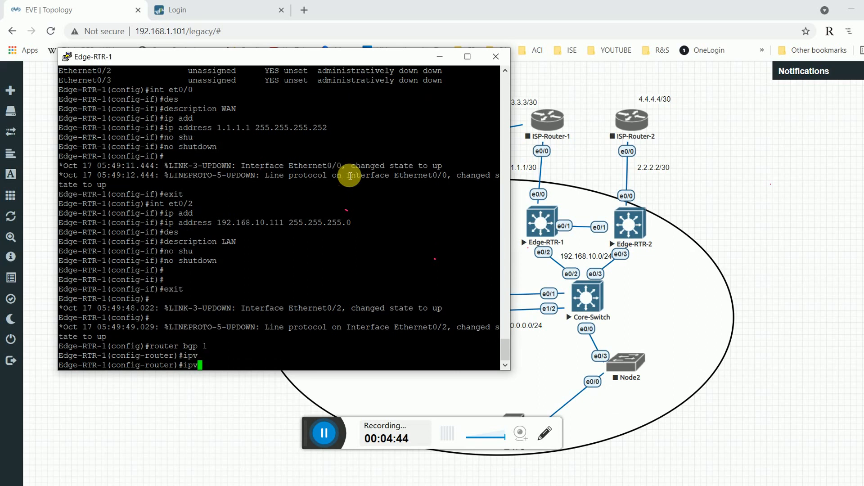
text(idd)
key(Tab)
text(fi)
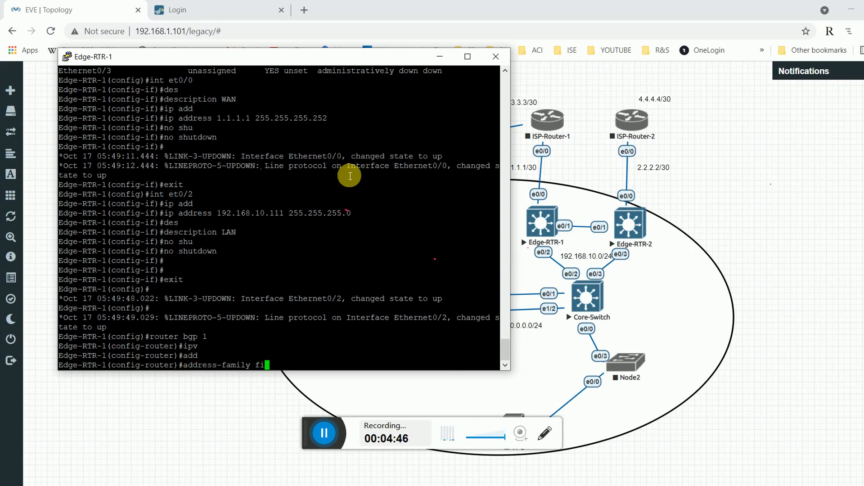
key(BackSpace)
key(BackSpace)
text(ip)
key(Tab)
text(v)
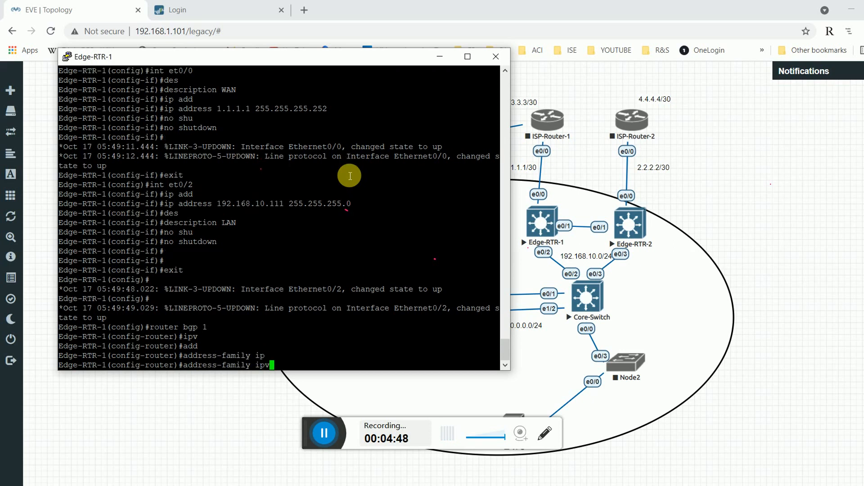
text(4)
key(Return)
Begin the 192.168.10.0 network statement and open the Edge-RTR-2 console from the topology.
text(net)
key(Tab)
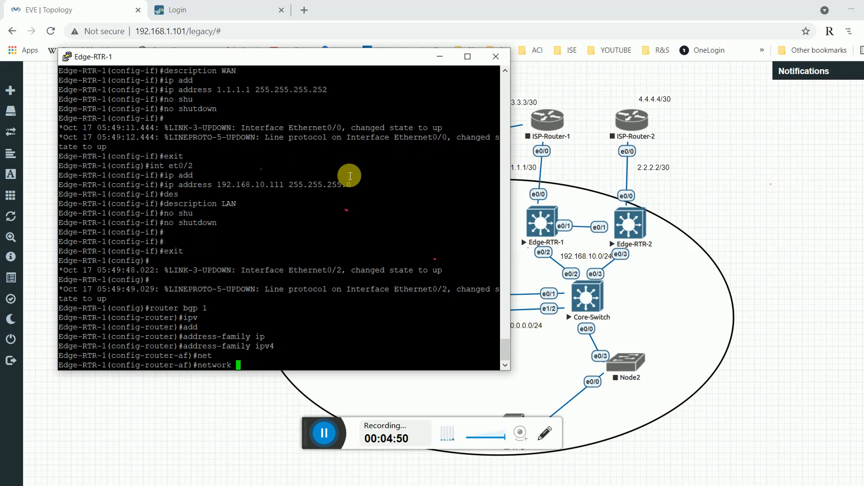
text(192.167)
key(BackSpace)
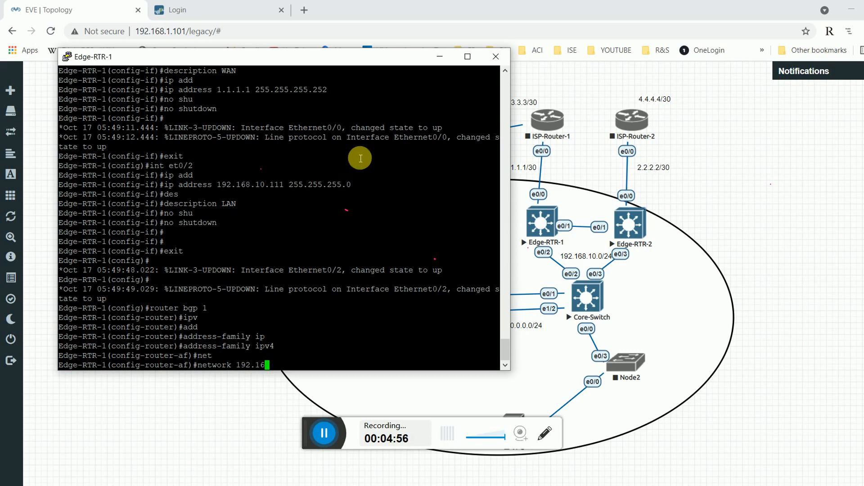
mouse_move(396, 58)
mouse_down()
mouse_move(359, 60)
mouse_move(392, 52)
mouse_up()
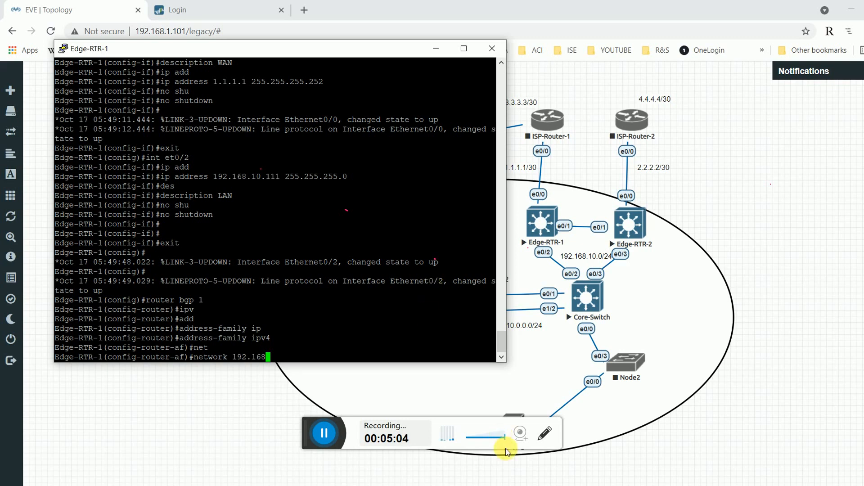
click(535, 356)
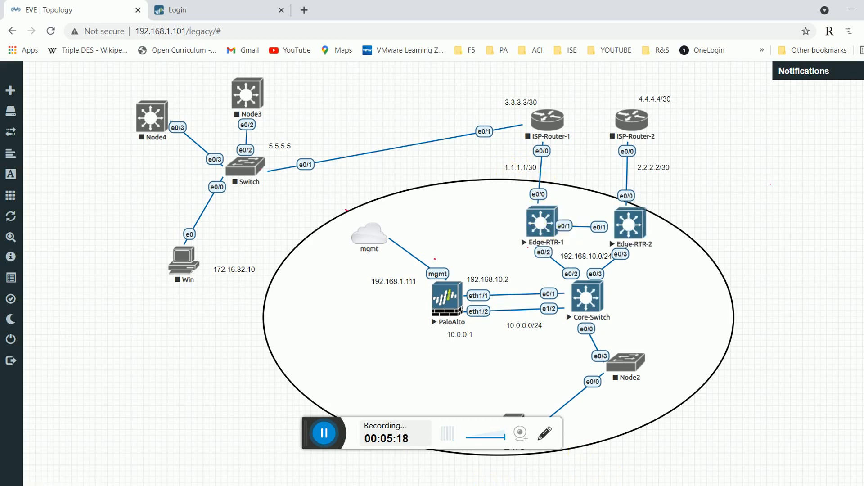
mouse_move(477, 484)
click(469, 463)
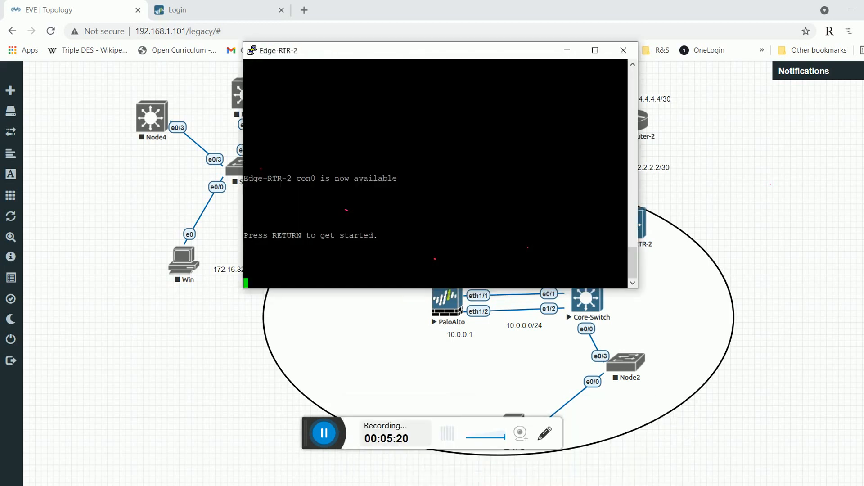
click(429, 411)
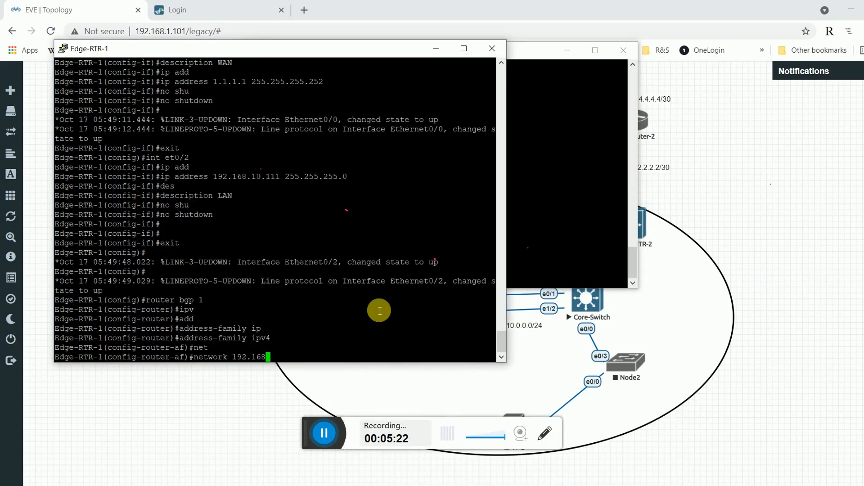
Finish advertising 192.168.10.0 mask 255.255.255.0 in BGP.
text(.10.0 2)
key(BackSpace)
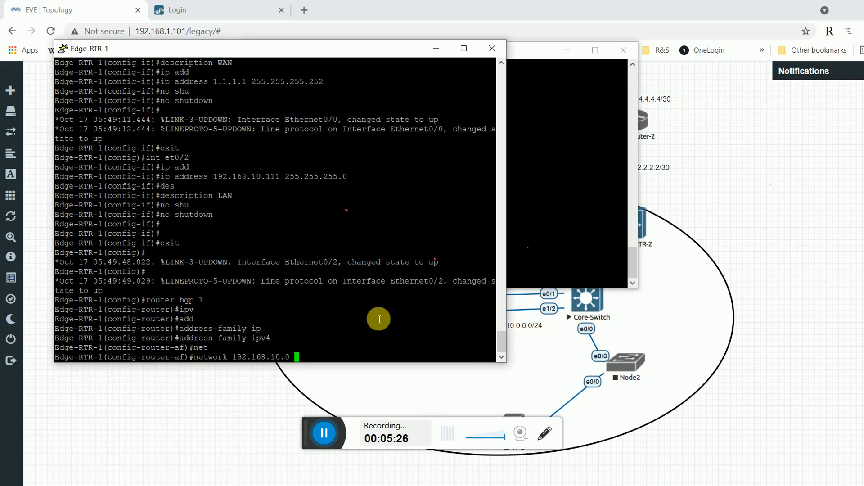
text(m)
key(Tab)
text(255)
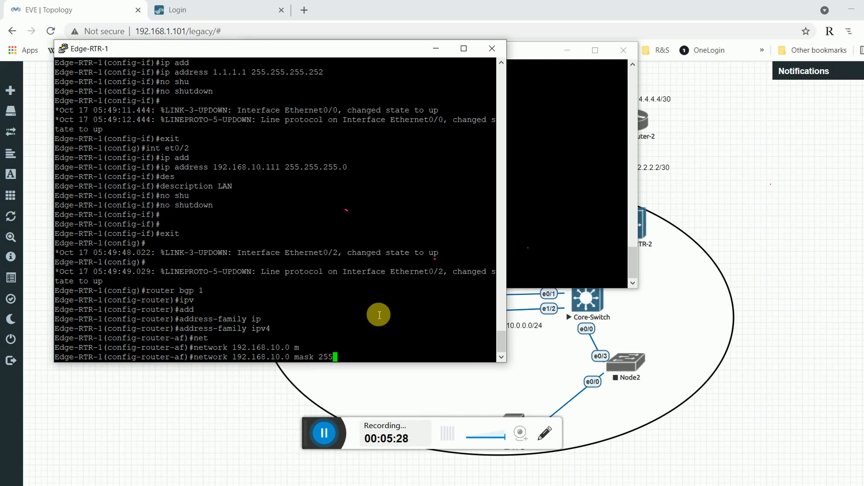
text(.255.255.0)
key(Return)
Advertise 1.1.1.0/30 and 10.0.0.0/24 in BGP.
text(net)
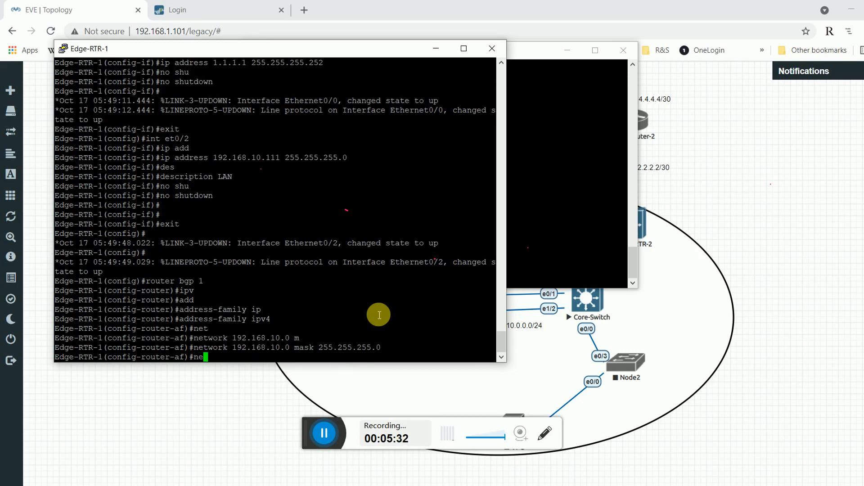
key(Tab)
text(1.1.1.1)
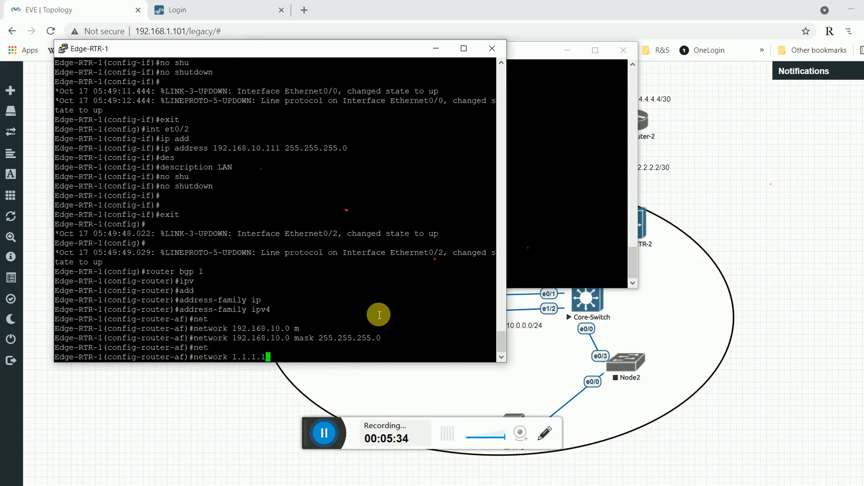
text(0 ma)
key(Tab)
text(2)
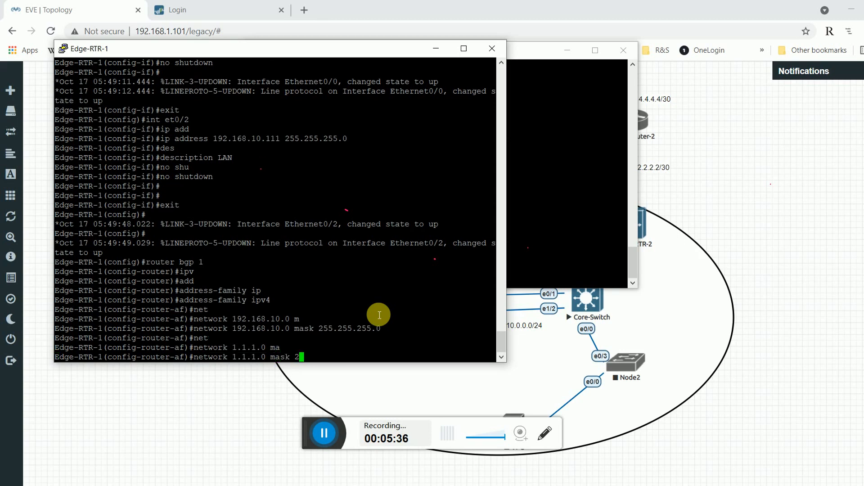
text(55.255.255.252)
key(Return)
text(net)
key(Tab)
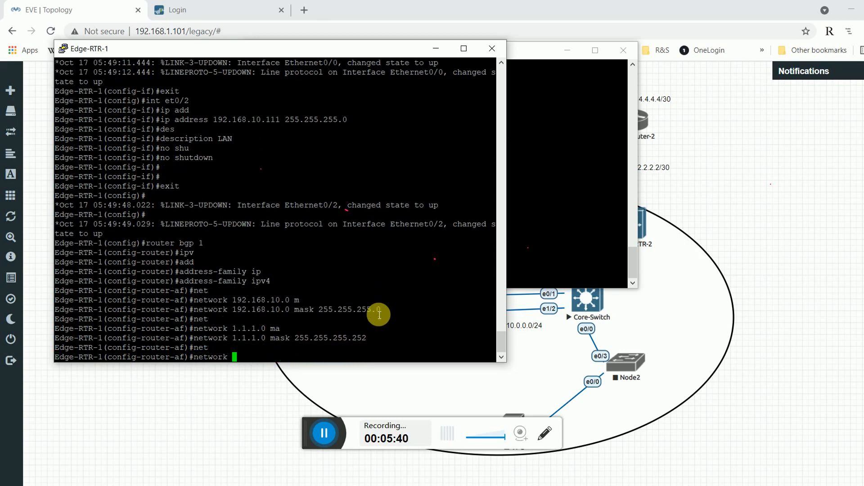
text(10.0.0.0 ma)
key(Tab)
text(255.255.255)
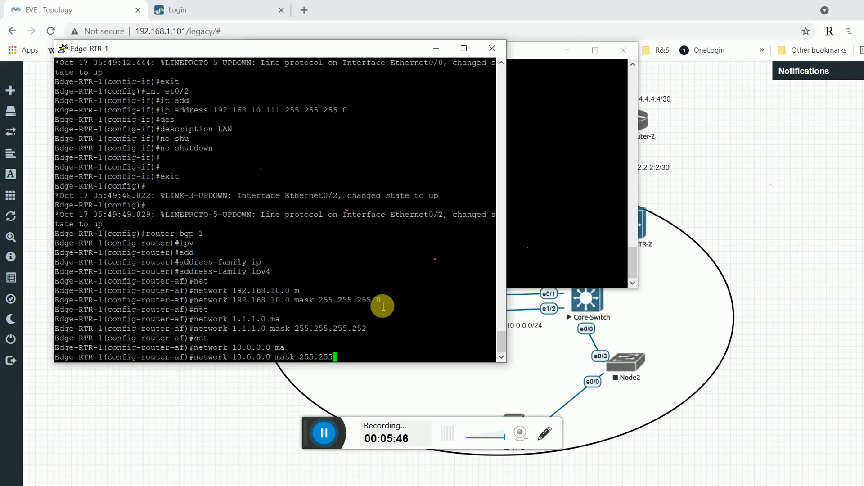
text(.0)
key(Return)
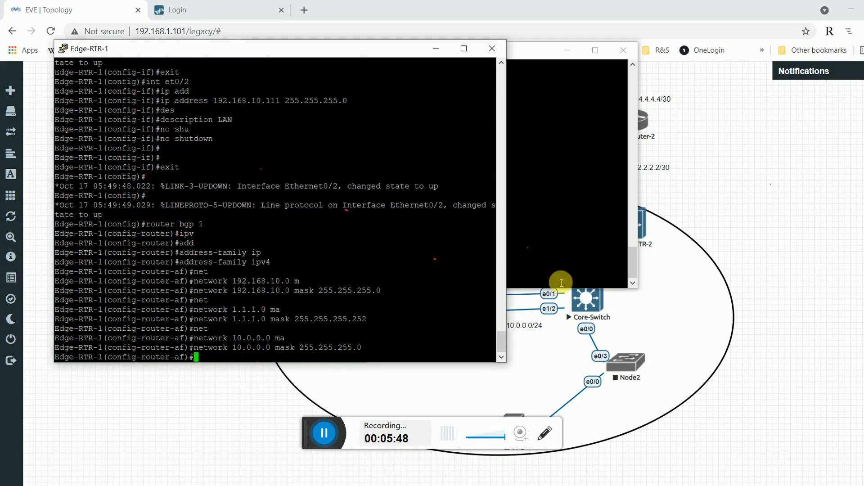
click(554, 343)
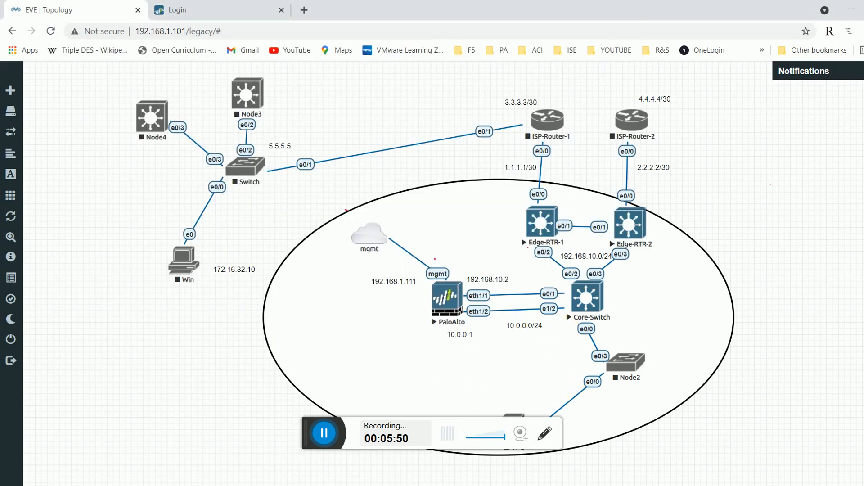
Discard the mistaken neighbor entry and exit the IPv4 address family.
mouse_move(610, 433)
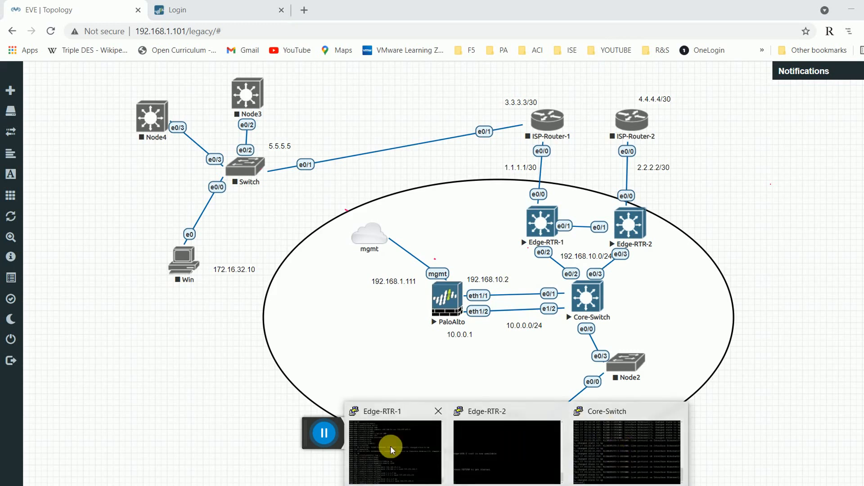
click(392, 445)
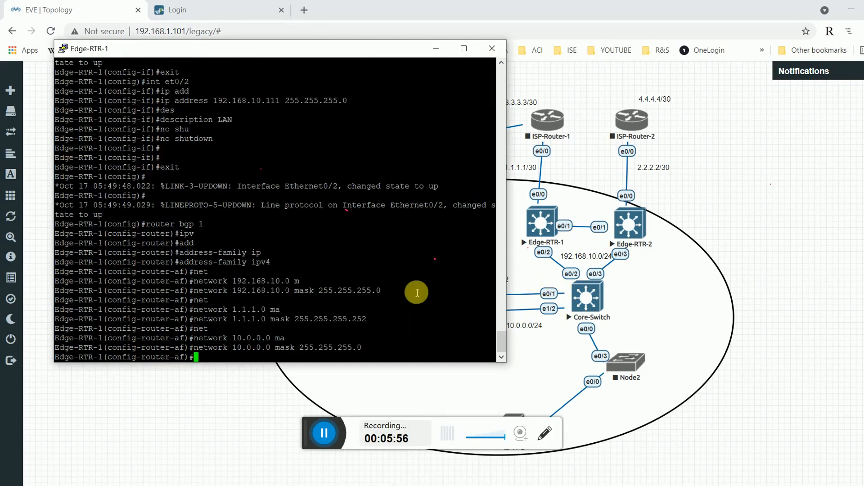
text(nei)
key(Tab)
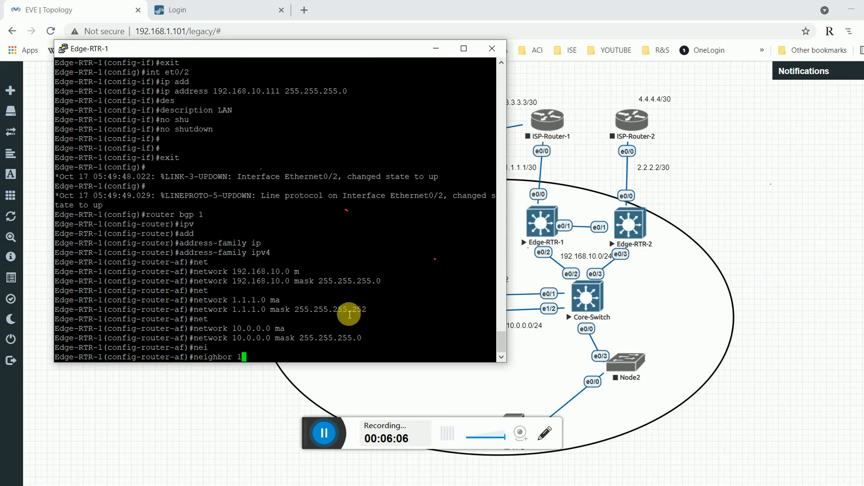
text(.1.1.2 re)
key(Tab)
key(BackSpace)
key(BackSpace)
key(BackSpace)
key(BackSpace)
key(BackSpace)
key(BackSpace)
key(BackSpace)
key(BackSpace)
key(BackSpace)
key(BackSpace)
key(BackSpace)
key(BackSpace)
key(BackSpace)
key(BackSpace)
key(BackSpace)
key(BackSpace)
key(BackSpace)
key(BackSpace)
key(BackSpace)
key(BackSpace)
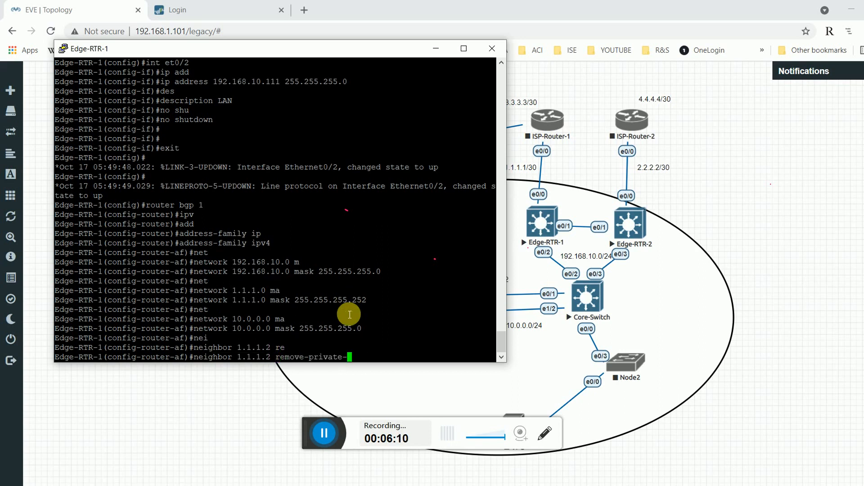
text(exit)
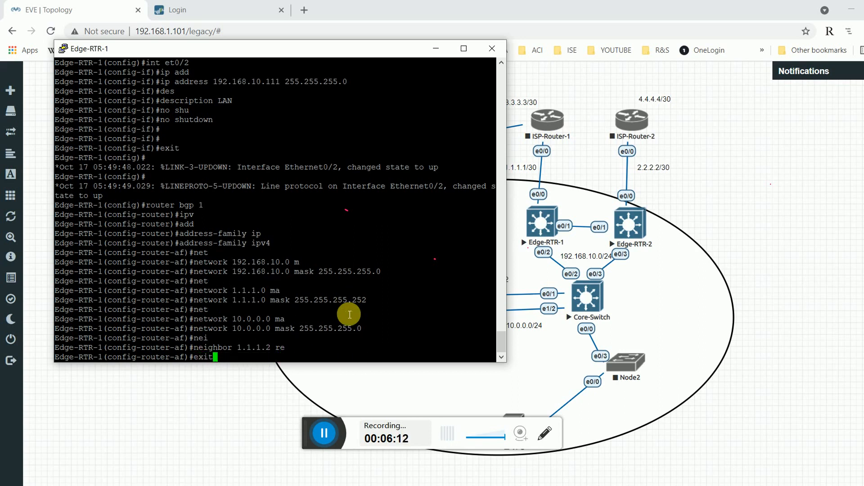
key(Return)
Add BGP neighbor 1.1.1.2 with remote-as 3.
text(ne)
key(Tab)
text(1.)
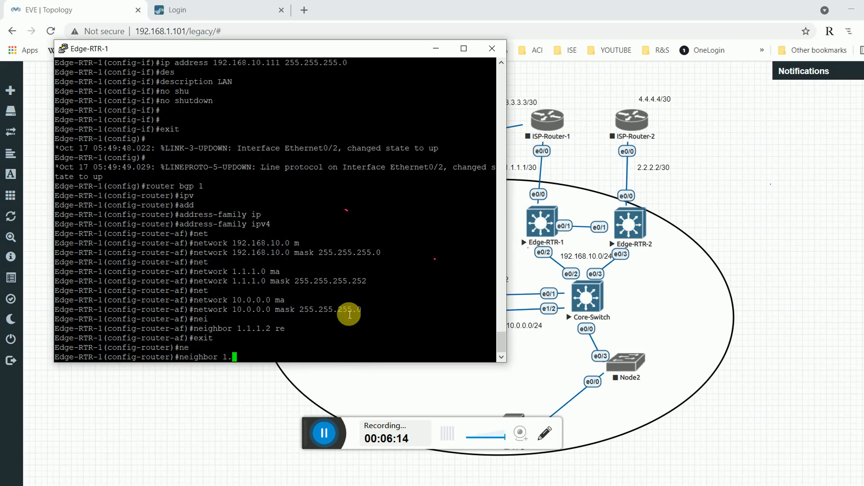
text(1.1.2 re)
key(Tab)
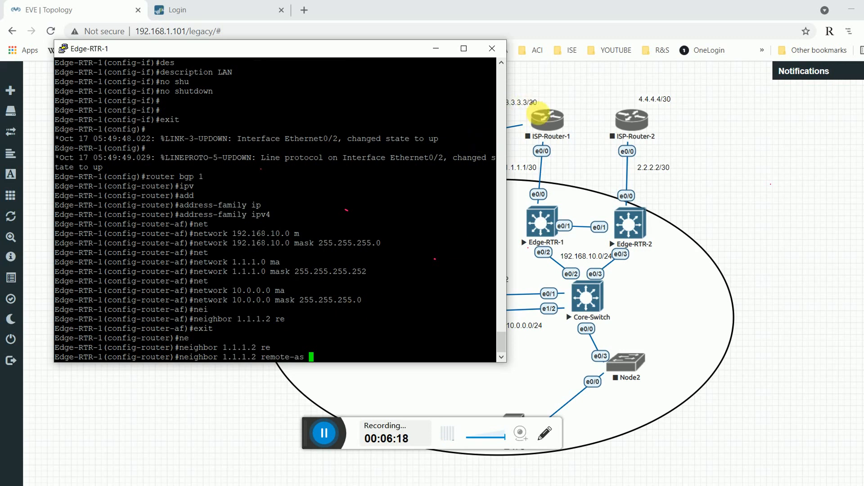
text(3)
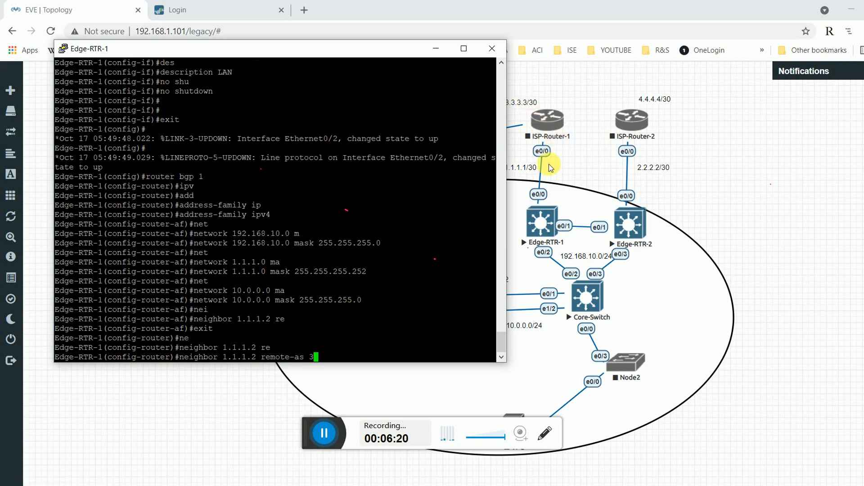
key(Return)
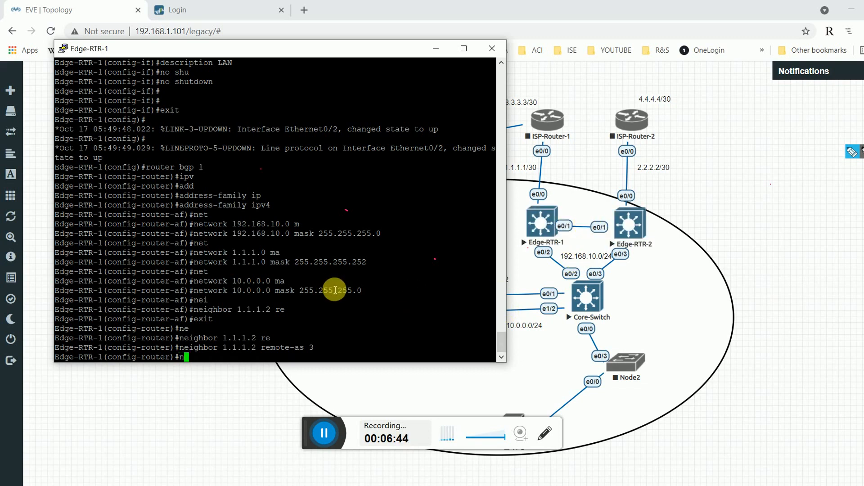
Re-enter the BGP IPv4 address family on Edge-RTR-1.
text(et)
key(Return)
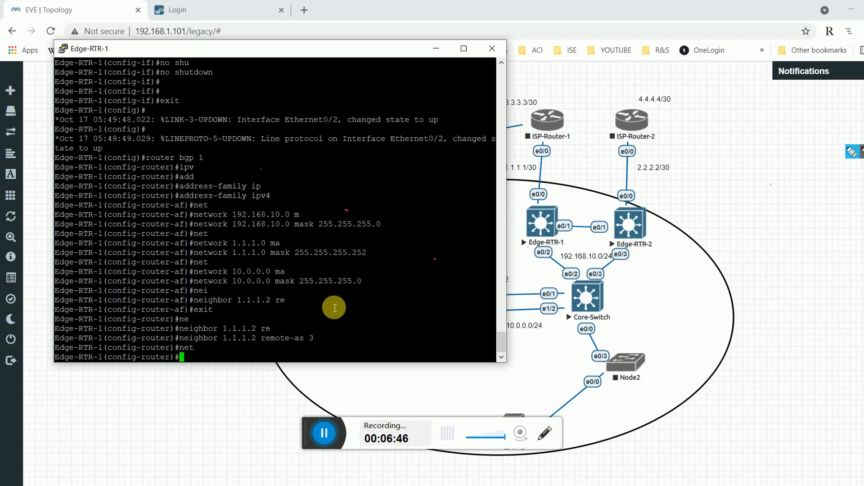
text(netw)
key(BackSpace)
key(BackSpace)
key(BackSpace)
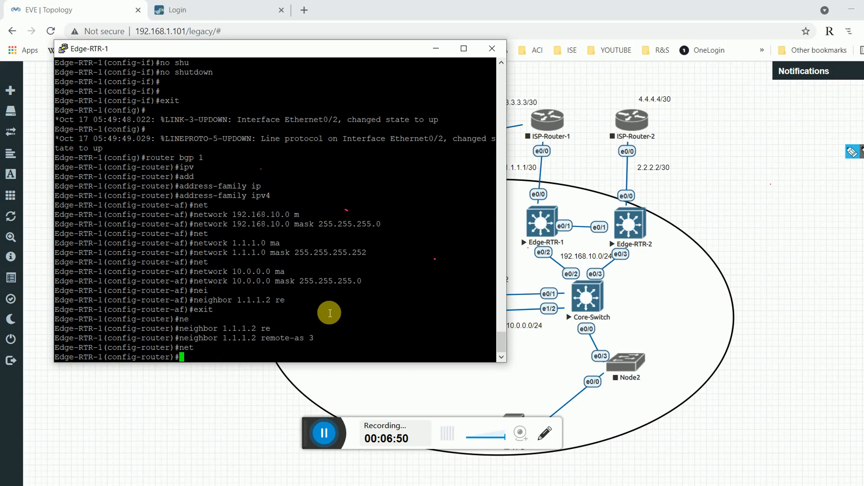
text(ad)
text(d)
key(Tab)
text(ip)
key(Tab)
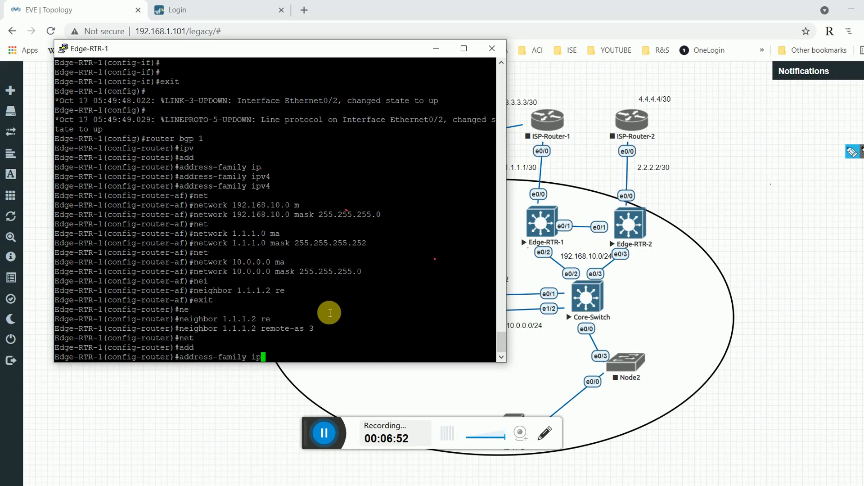
text(v4)
key(Return)
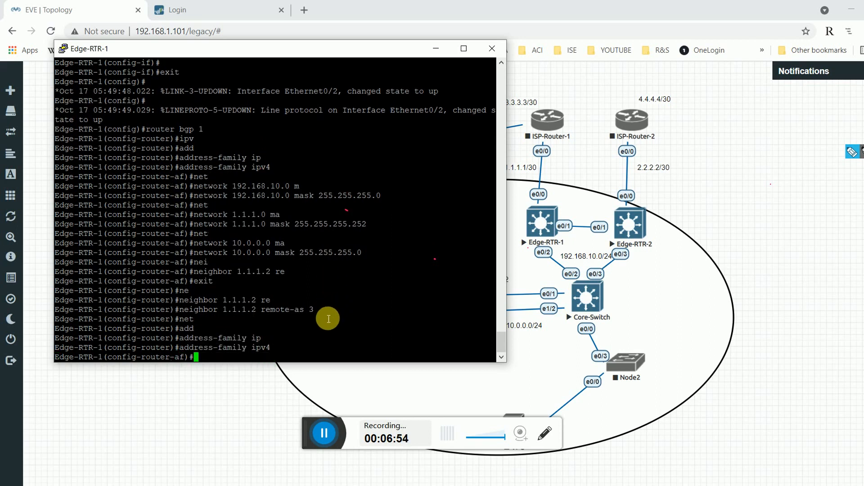
Advertise 192.168.11.0 mask 255.255.255.0, exit, and type 'do sh run | se bgp'.
text(ne)
key(Tab)
text(t)
key(Tab)
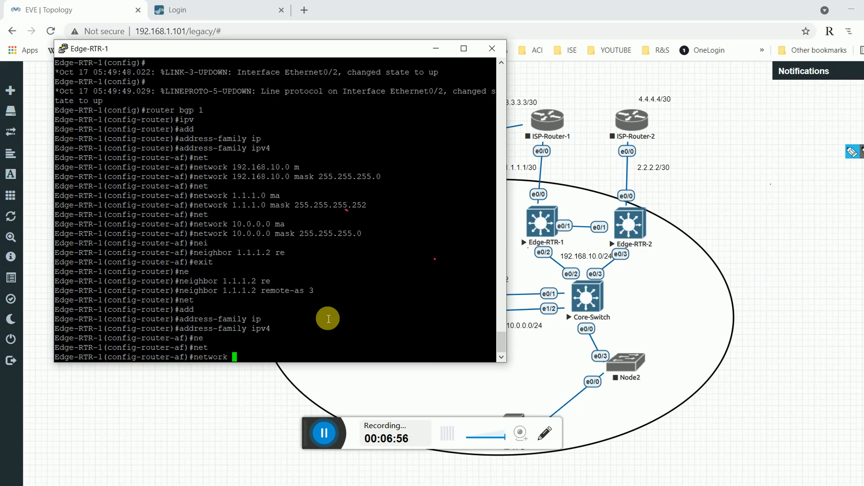
text(192.168.11.0 )
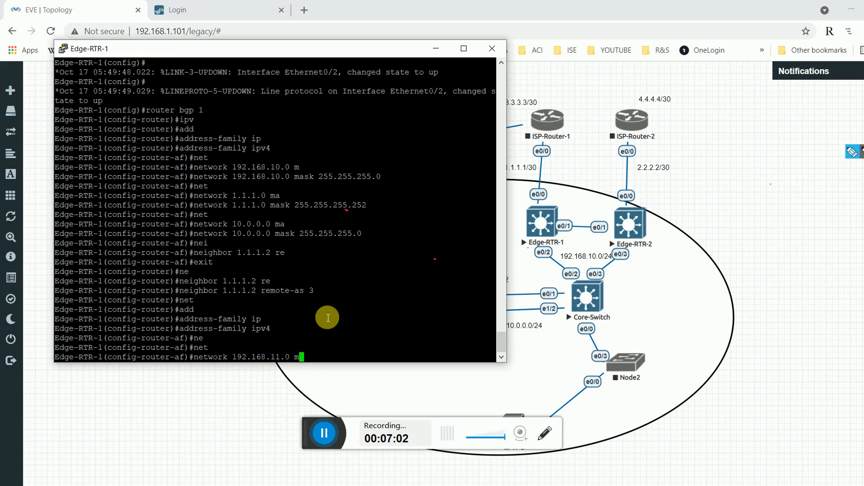
text(m)
key(Tab)
text(255.255.255.)
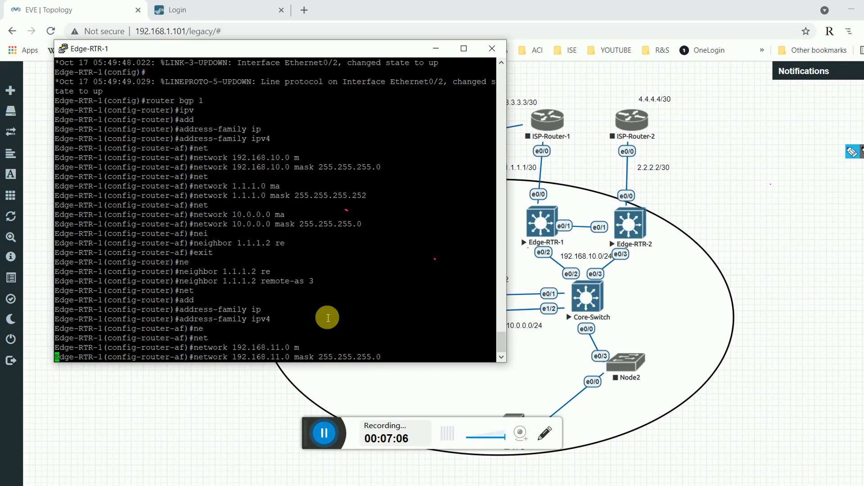
text(exit)
key(Return)
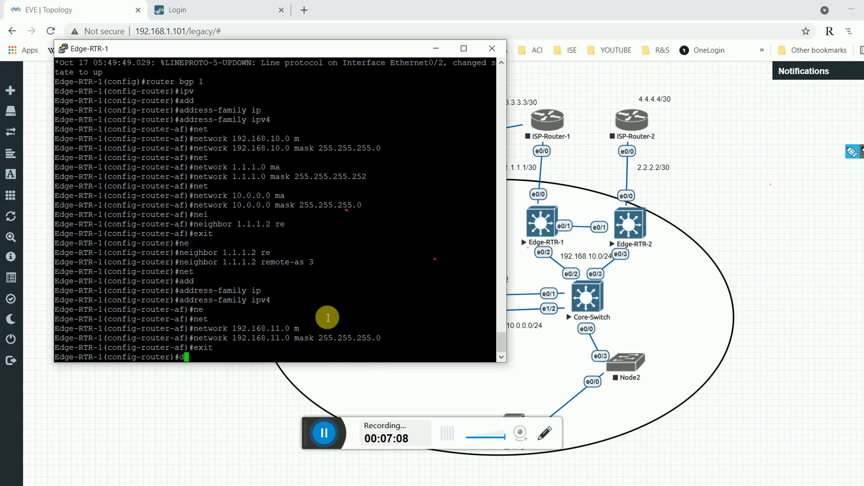
text(do sh run | se bgp)
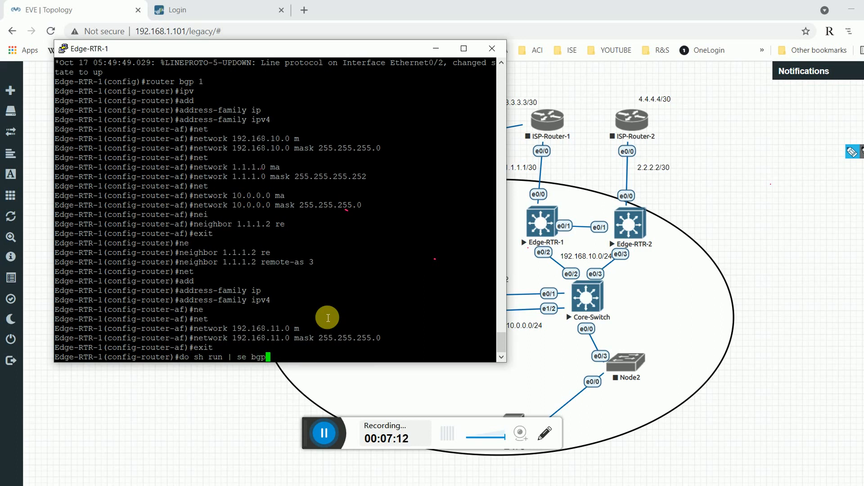
Display Edge-RTR-1's BGP configuration and highlight neighbor 1.1.1.2 with remote AS 3.
key(Return)
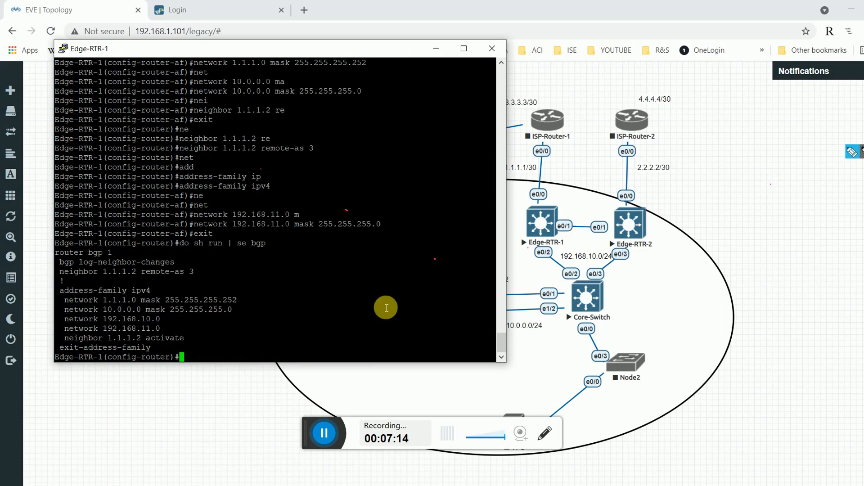
drag(88, 272, 127, 272)
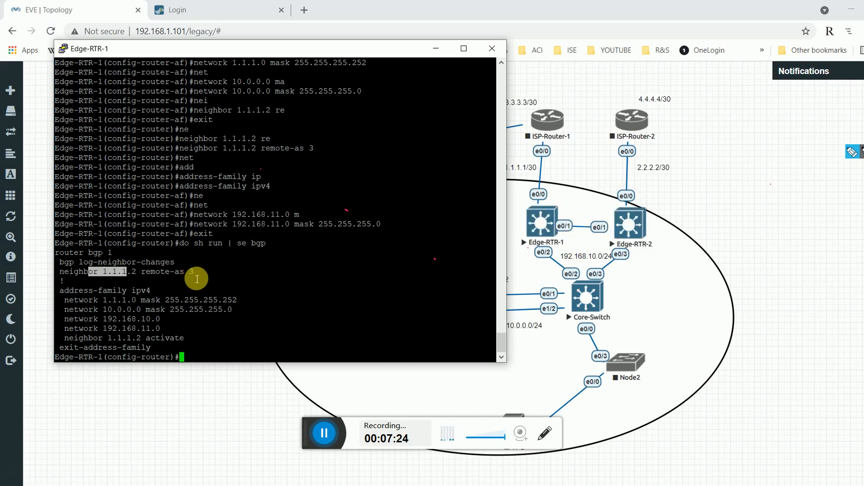
drag(185, 273, 204, 275)
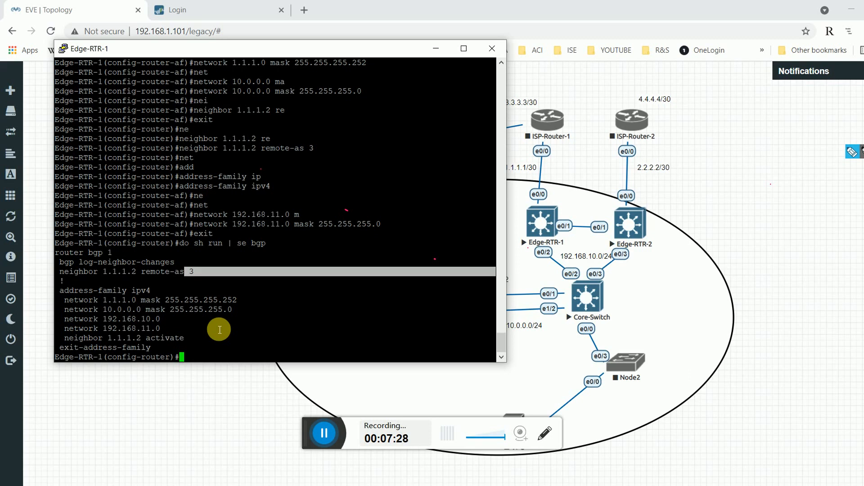
Add BGP neighbor 192.168.11.2 with remote-as 1.
text(ne)
key(Tab)
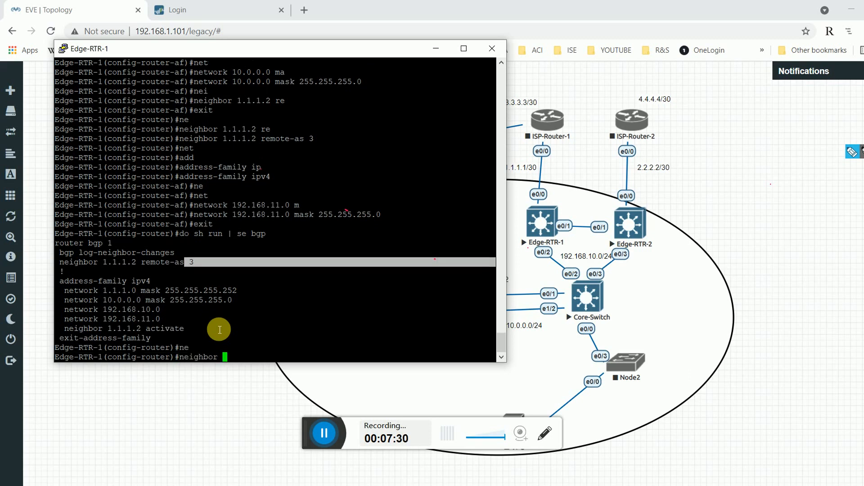
text(192.168.11.2 re)
key(Tab)
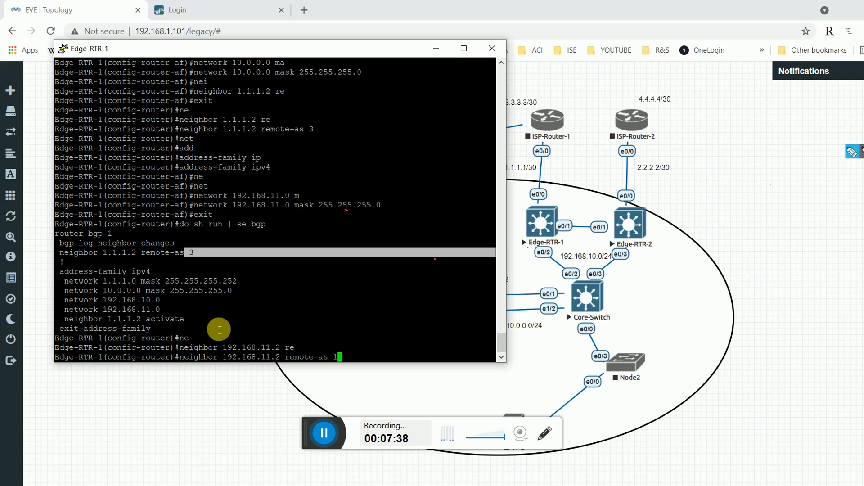
key(Return)
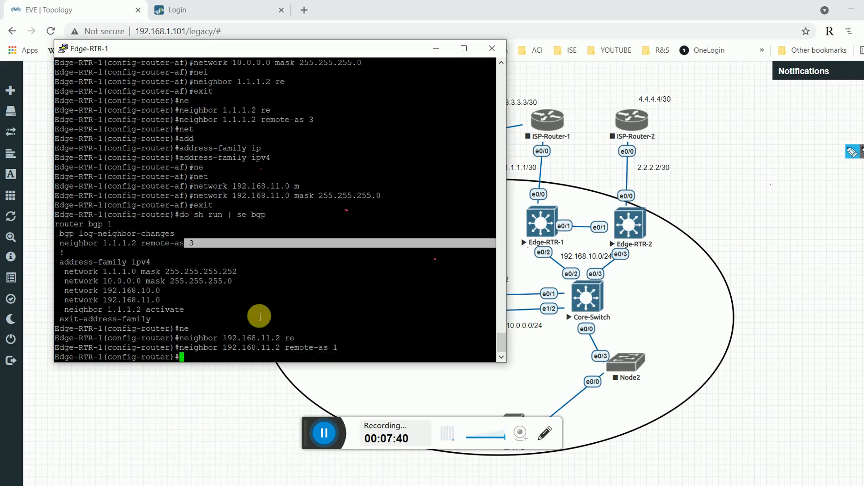
Leave BGP configuration mode and reprint the BGP section showing both neighbors.
click(324, 434)
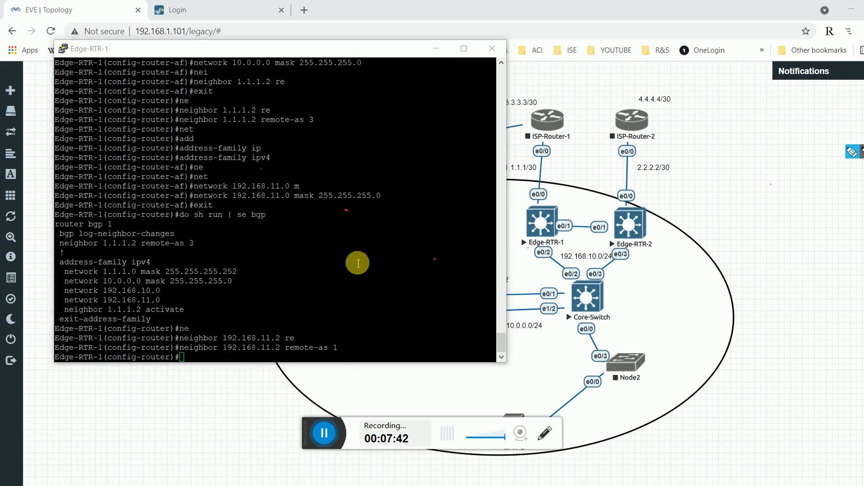
click(357, 263)
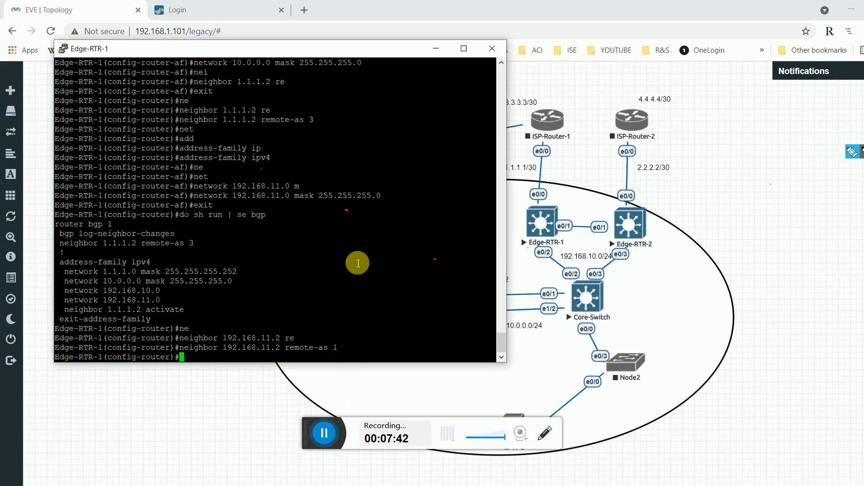
text(exit)
key(Return)
text(do s)
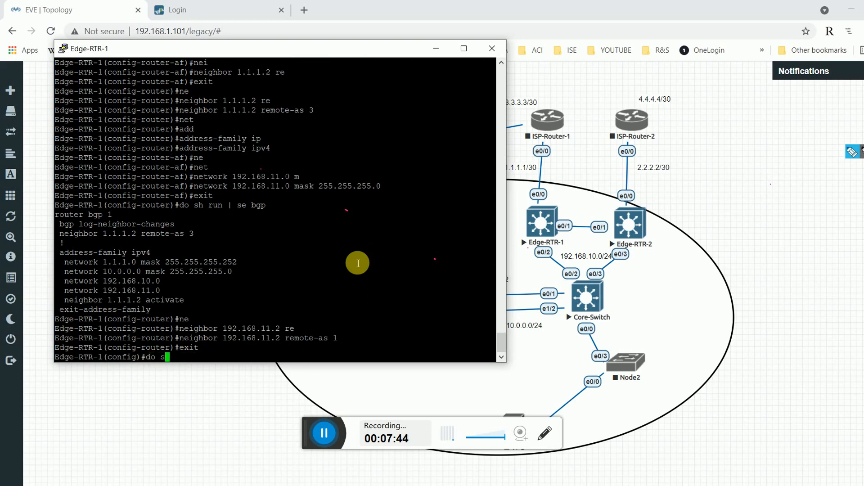
text(h run | se bgp)
key(Return)
Start OSPF process 1 on Edge-RTR-1.
text(rotu)
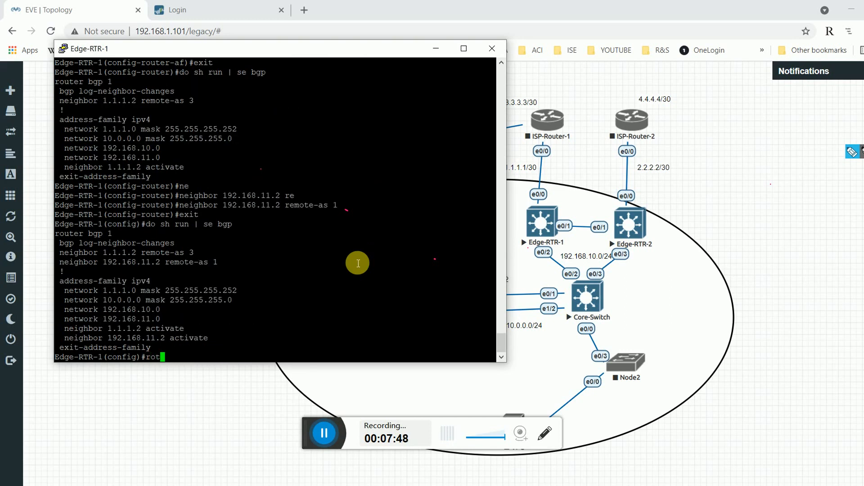
key(BackSpace)
key(BackSpace)
text(uter)
key(Tab)
text(os)
key(Tab)
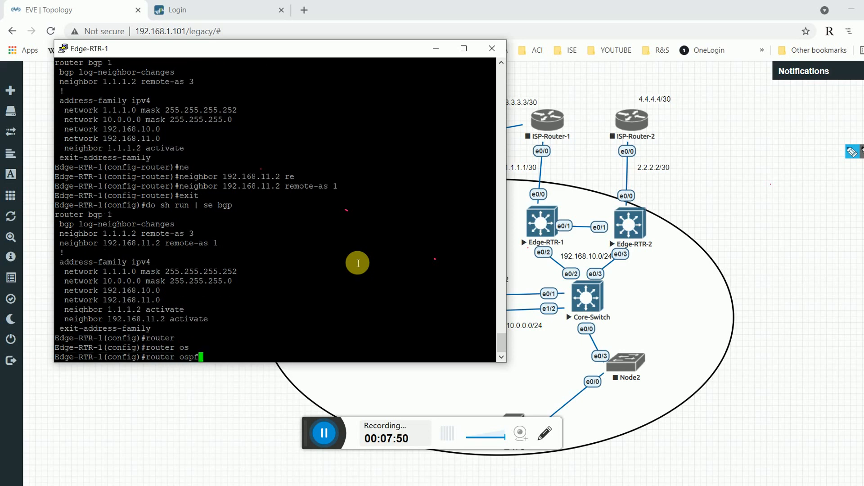
text(1)
key(Return)
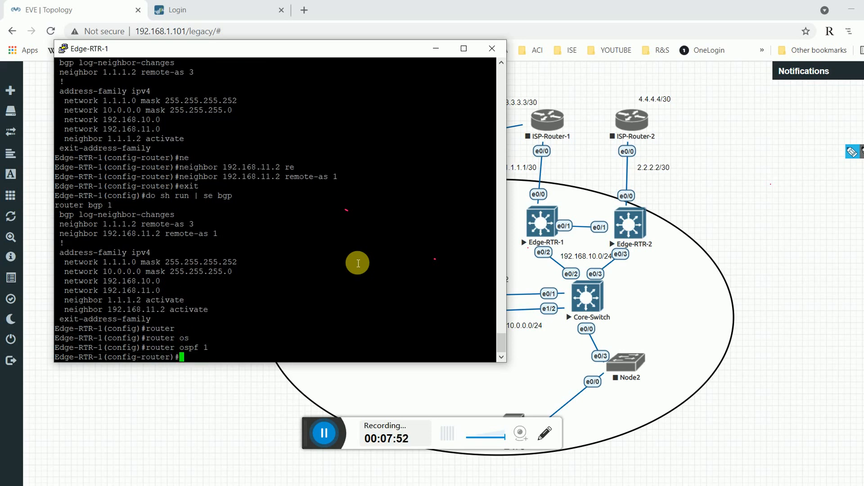
Add network 192.168.10.0 0.0.0.255 to OSPF area 0.
text(net)
key(Tab)
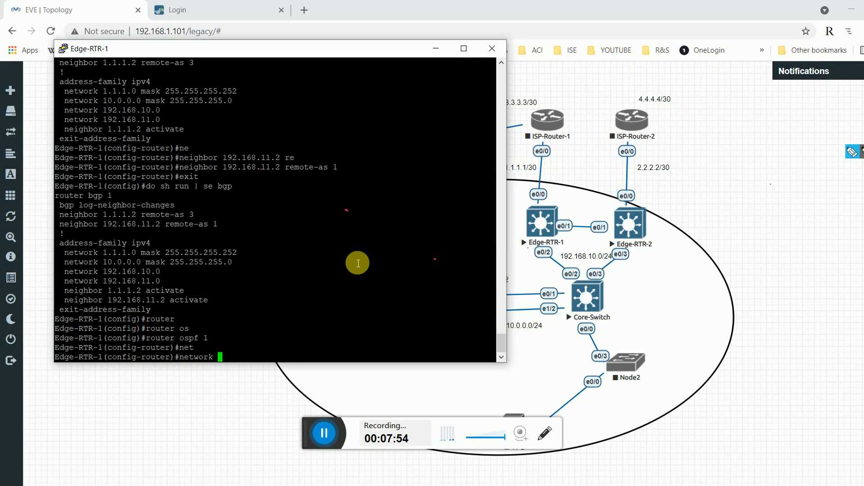
text(192.168.10.0 )
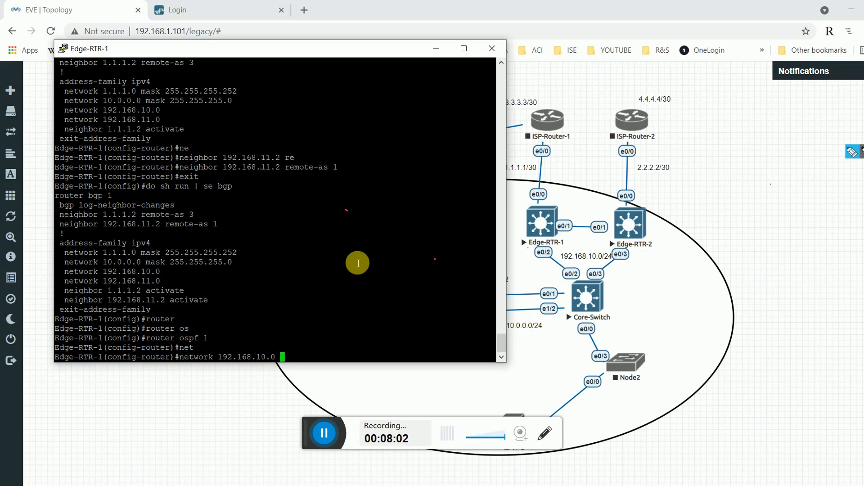
text(?)
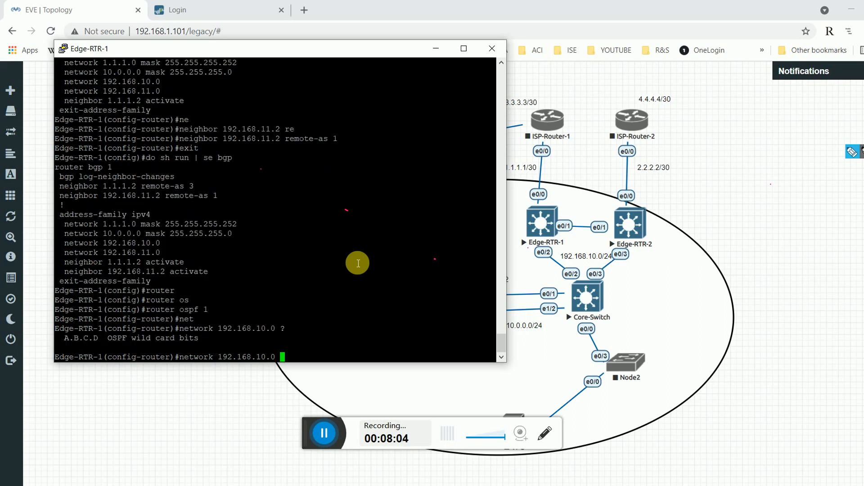
text(0.0.0.255)
key(Return)
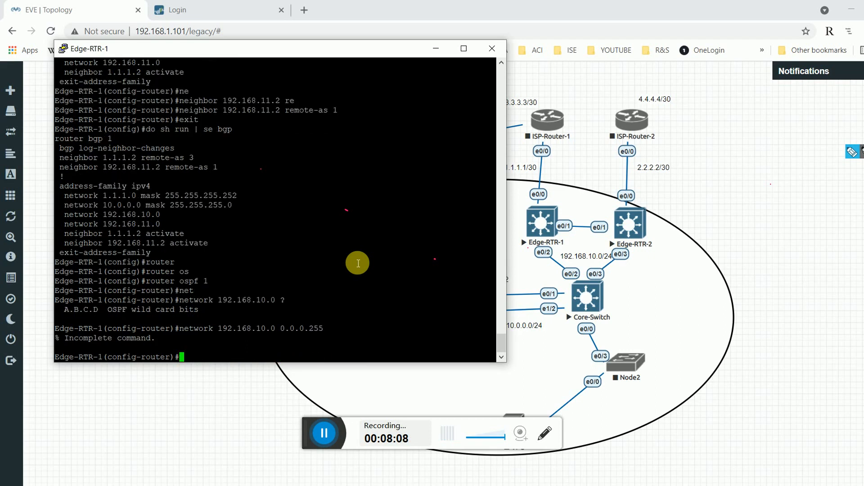
key(Up)
text(are)
key(Tab)
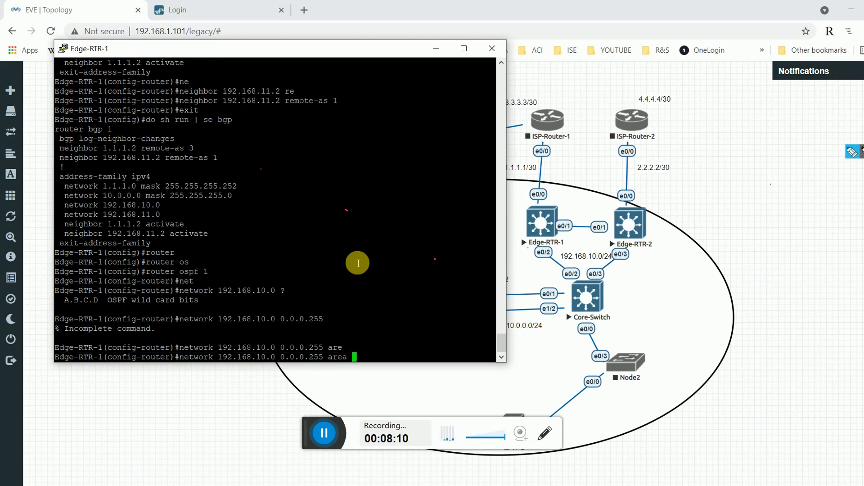
text(0)
key(Return)
Add network 192.168.11.0 0.0.0.255 to OSPF area 0.
text(net)
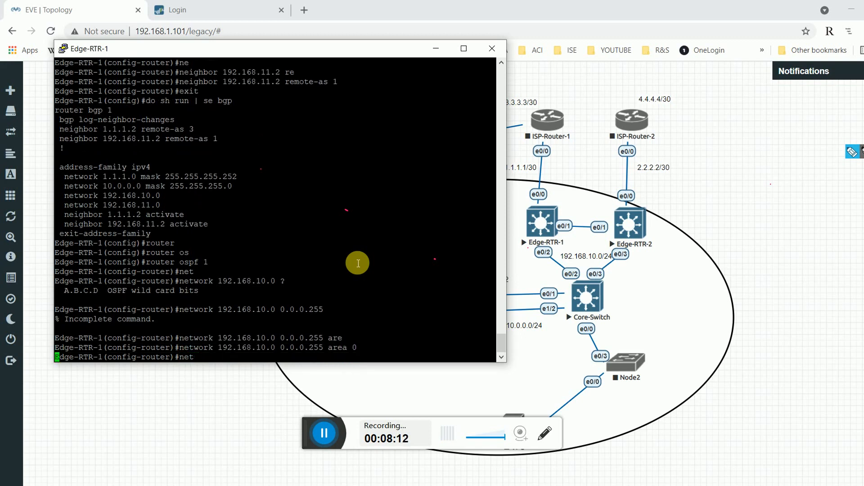
key(Tab)
text(192.)
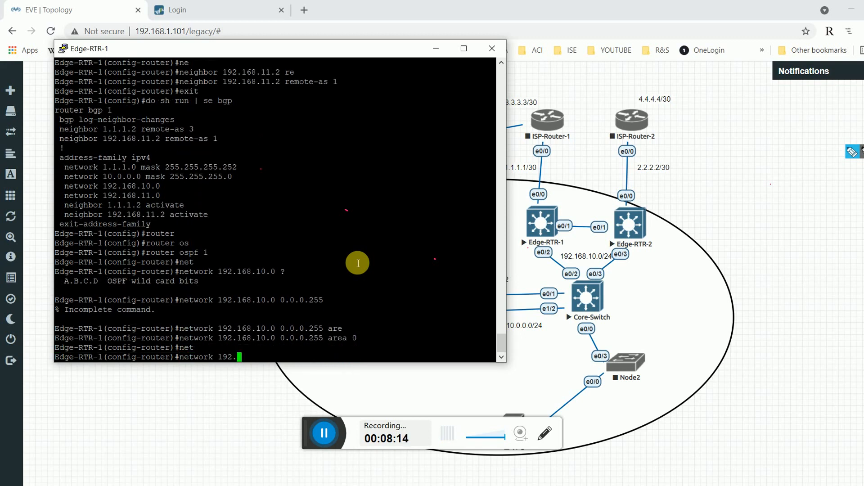
text(168.11.0 0.0.0.255 are)
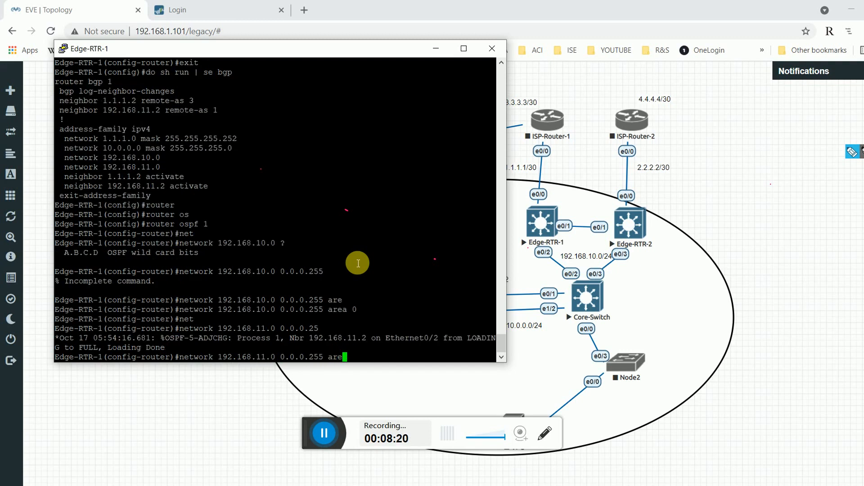
key(Tab)
text(0)
key(Return)
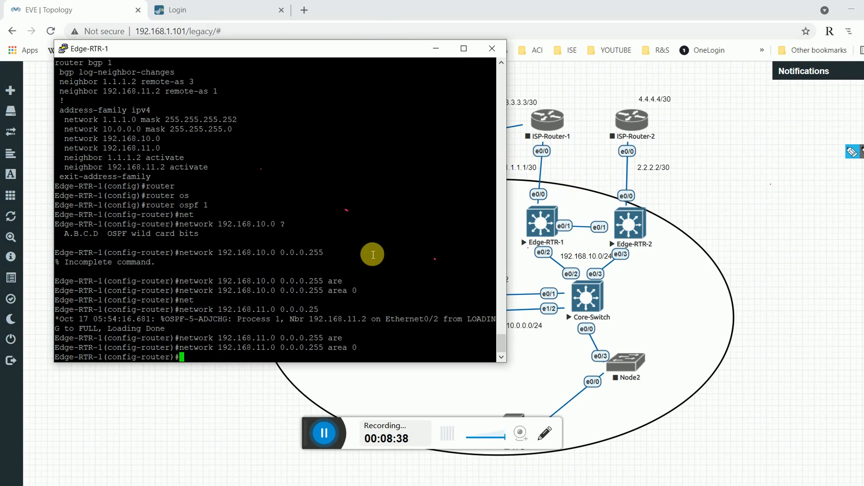
Leave OSPF mode and list Edge-RTR-1's interfaces with do sh ip int br.
text(xit)
key(Return)
text(do sh )
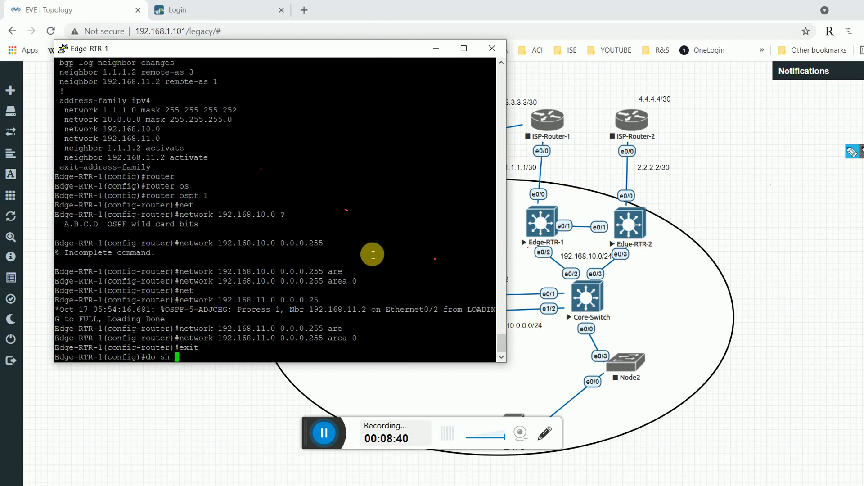
text(ip innt br)
key(BackSpace)
key(BackSpace)
key(BackSpace)
key(BackSpace)
key(BackSpace)
text(t br)
key(Return)
Give Ethernet0/1 IP address 192.168.11.1 255.255.255.0 and description IBGP.
text(int)
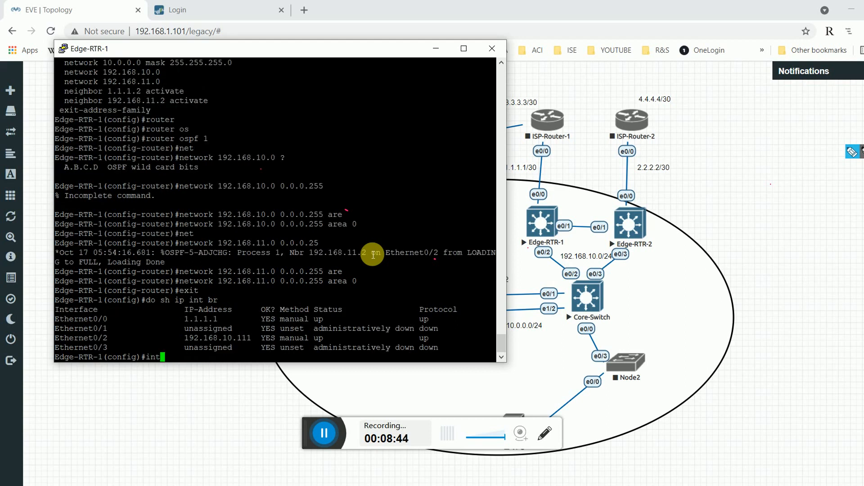
text( et0/1)
key(Return)
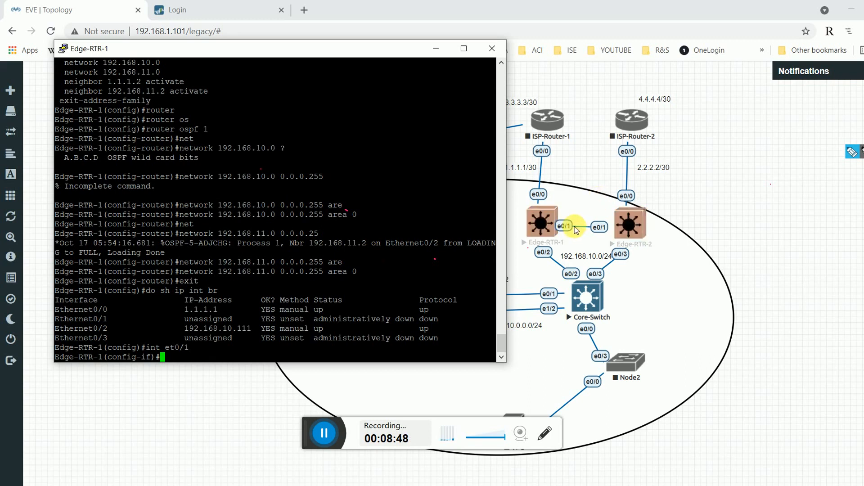
text(ip add)
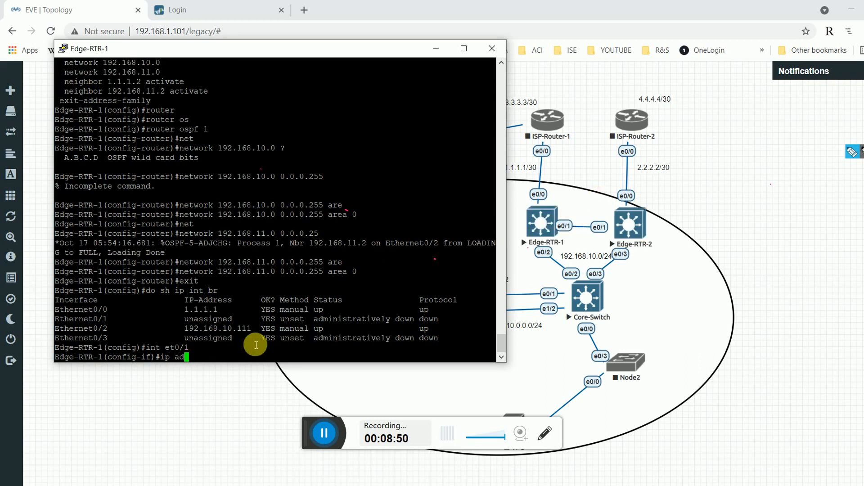
key(Tab)
text(192.16)
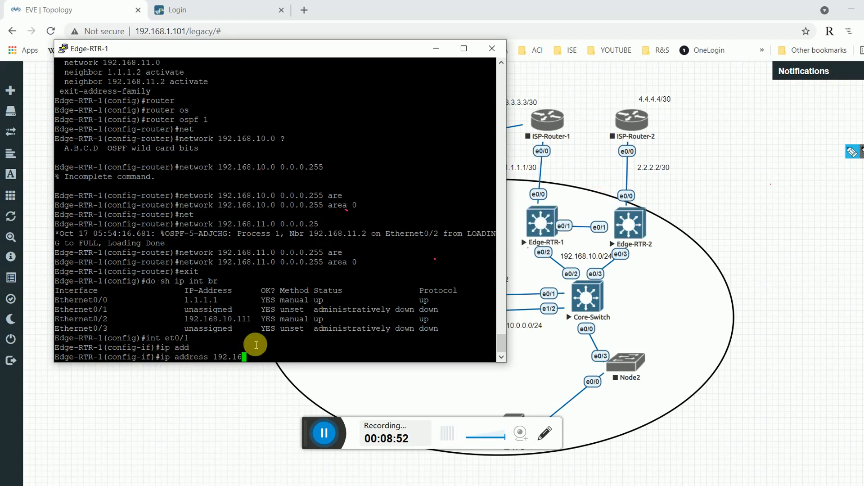
text(8.11.1 255.255.255.0)
key(Return)
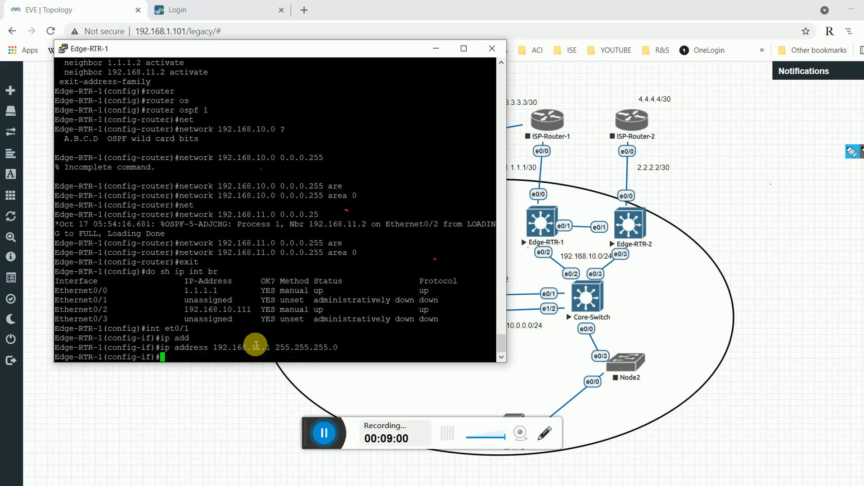
text(des)
key(Tab)
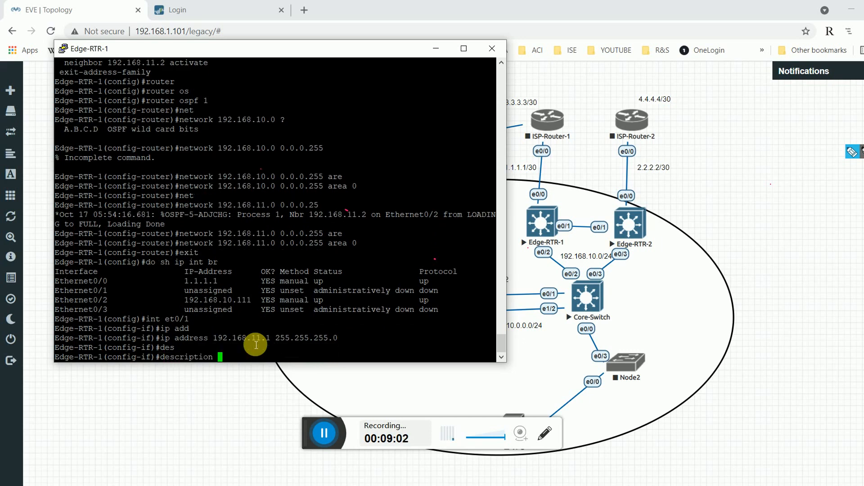
text(IBGP)
key(Return)
Return to global configuration and recheck the interface table.
text(e-RTR-1(config-if)#e)
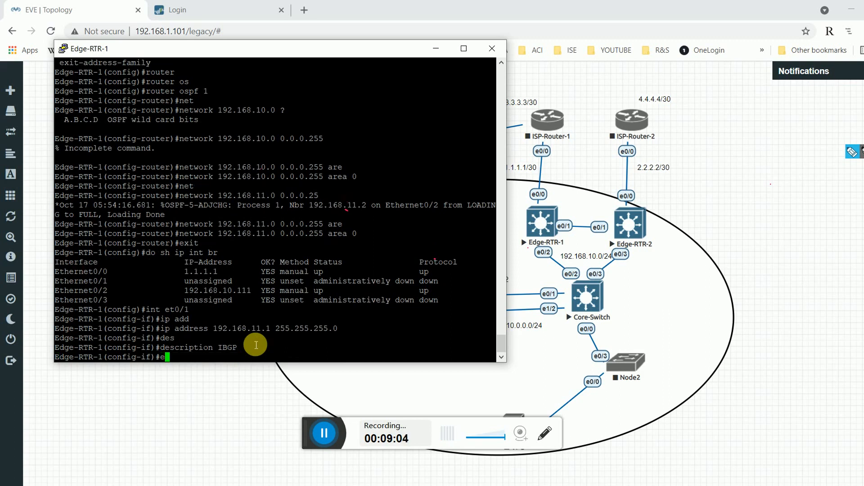
text(xit)
key(Return)
text(do)
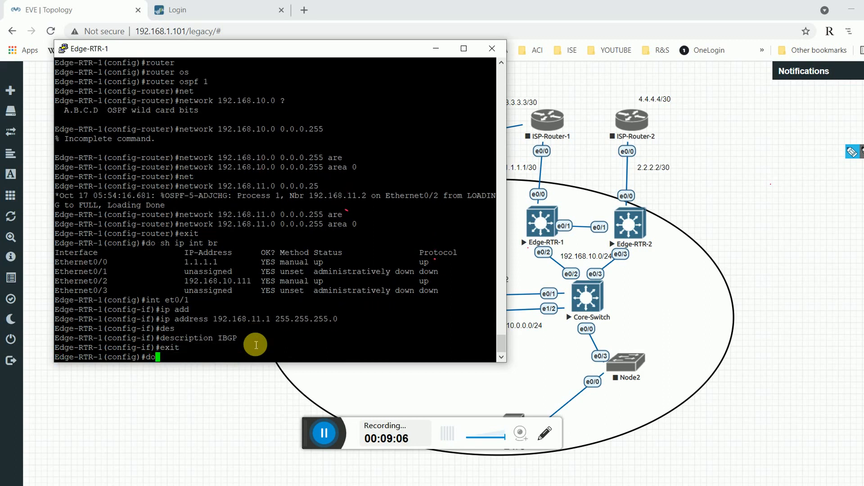
text( sh ip int br)
key(Return)
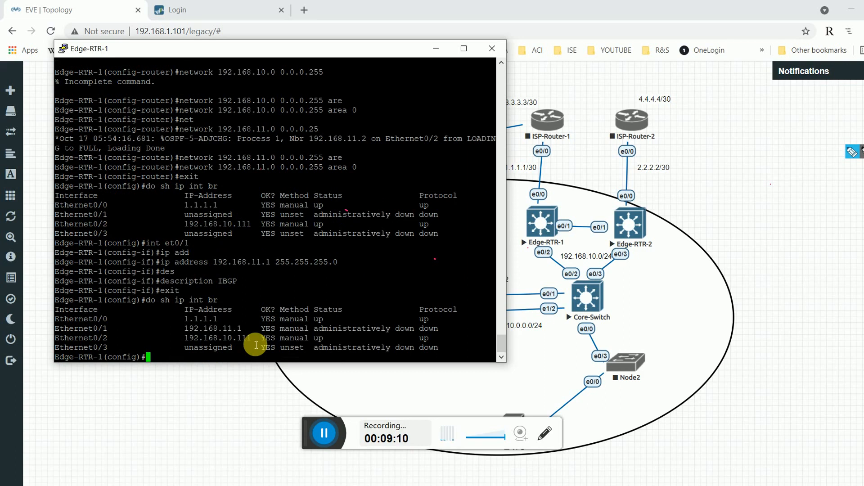
Bring Ethernet0/1 up with no shutdown and watch BGP neighbor 192.168.11.2 come Up.
text(int et)
key(Tab)
text(0/1)
key(Return)
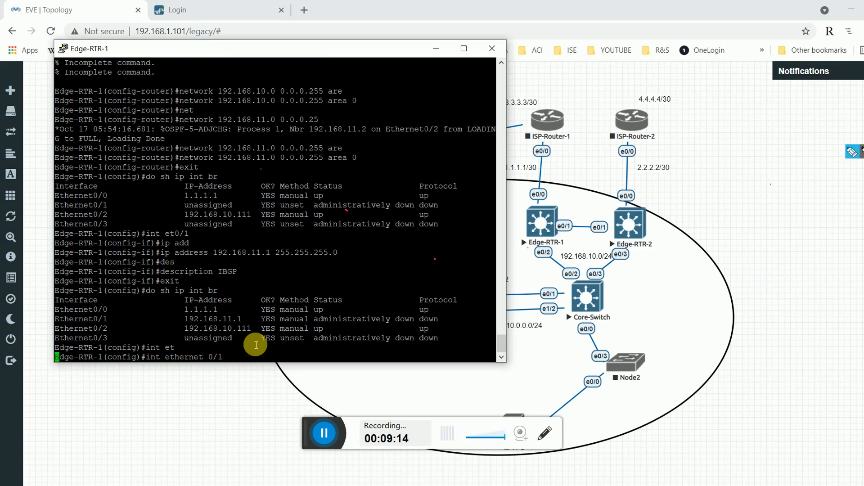
text(no shu)
key(Tab)
key(Return)
key(Return)
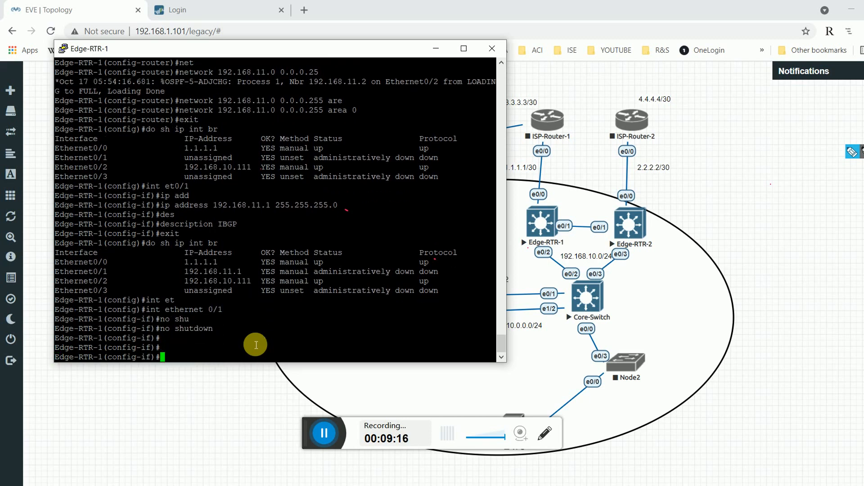
text(exit)
key(Return)
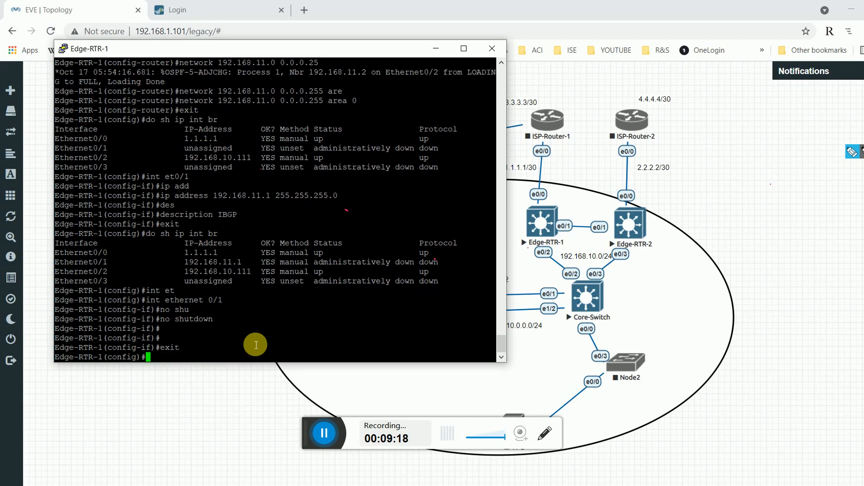
key(Return)
key(Return)
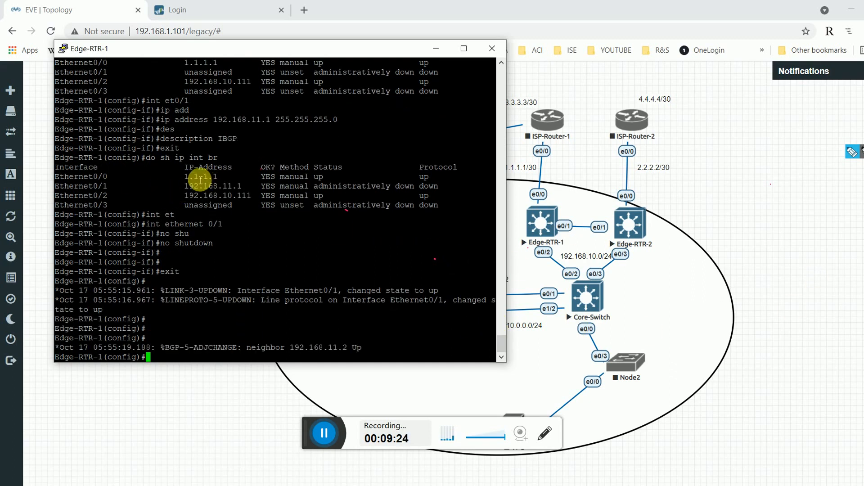
drag(185, 176, 243, 197)
click(300, 291)
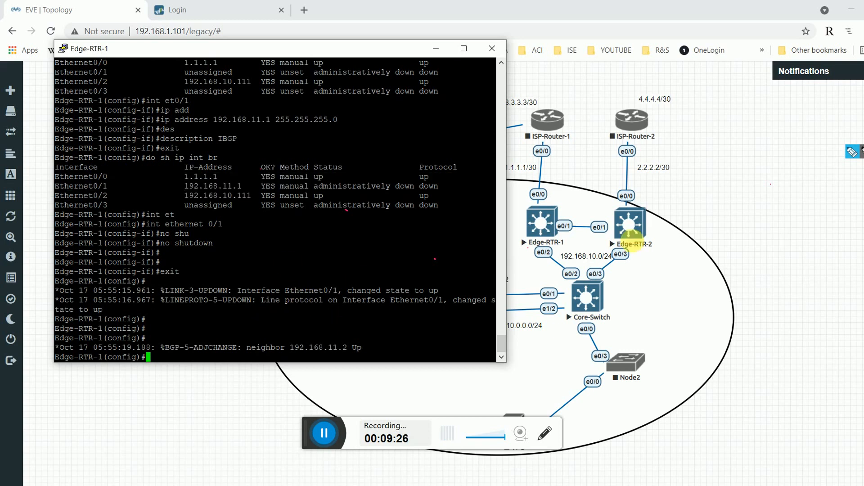
Check Edge-RTR-1's BGP summary for neighbor 192.168.11.2, then switch to the Edge-RTR-2 console.
text(do sh)
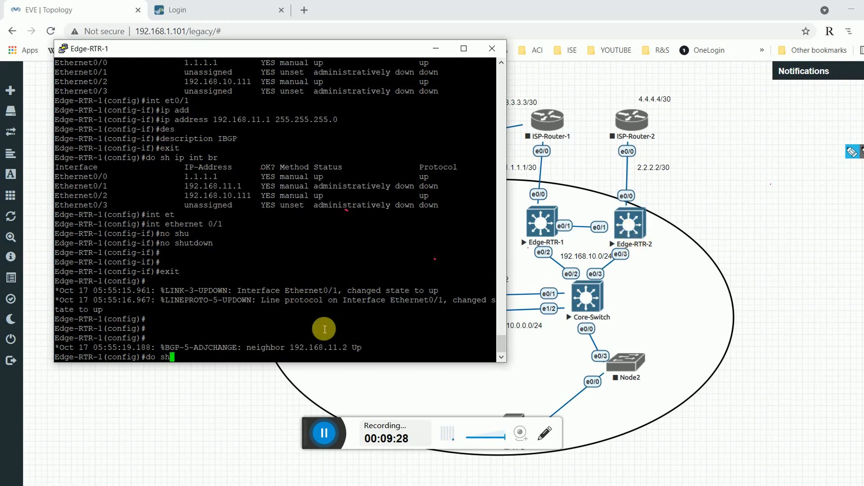
text( ip bgp su)
key(Tab)
key(Return)
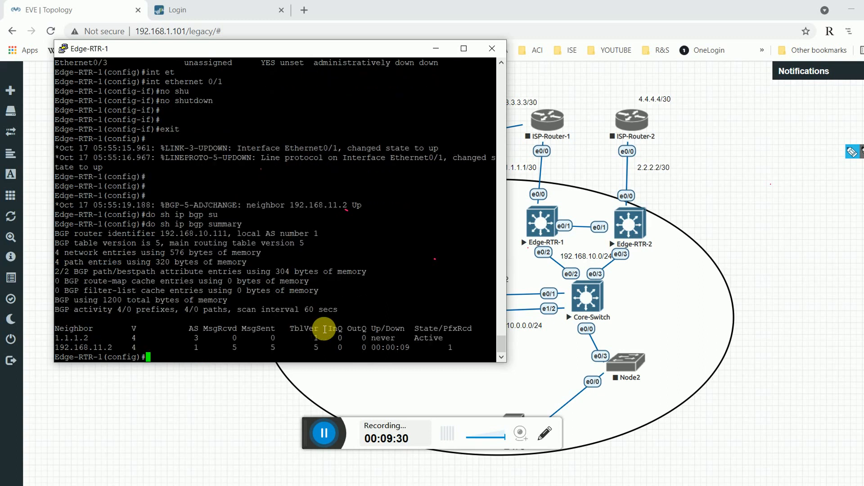
double_click(375, 347)
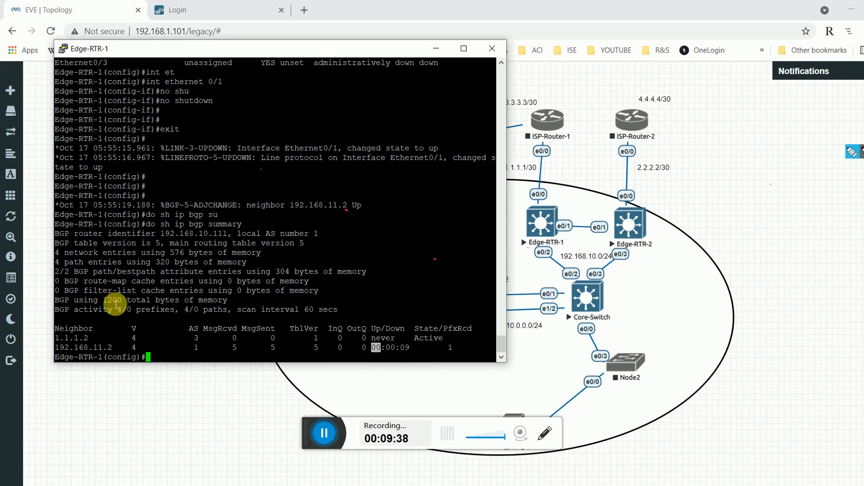
drag(89, 347, 120, 349)
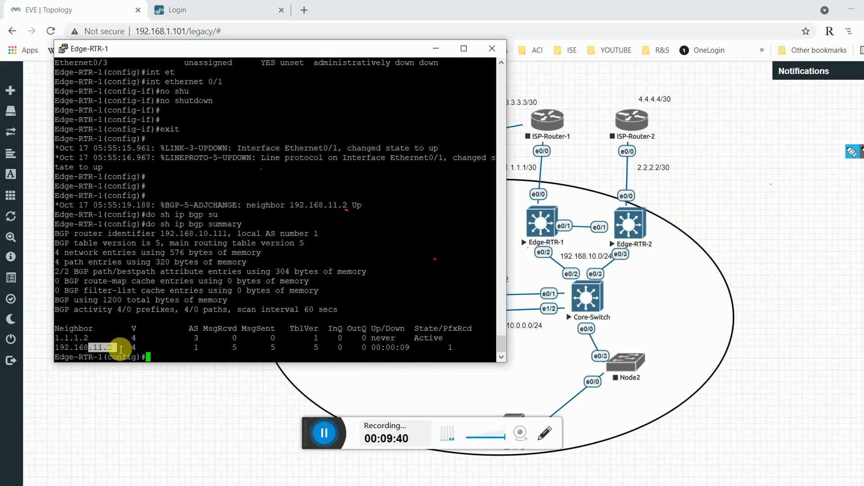
mouse_move(634, 448)
click(516, 451)
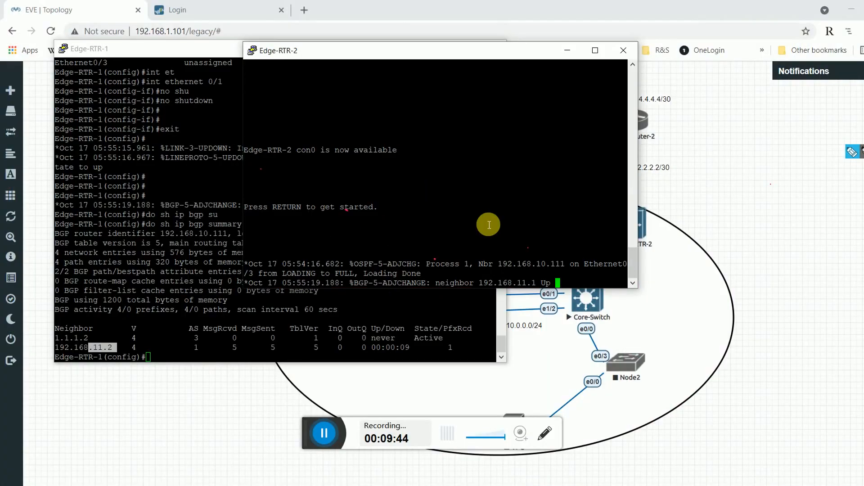
Enter privileged mode on Edge-RTR-2 and display its BGP running configuration.
key(Return)
key(Return)
key(Return)
text(en)
key(Return)
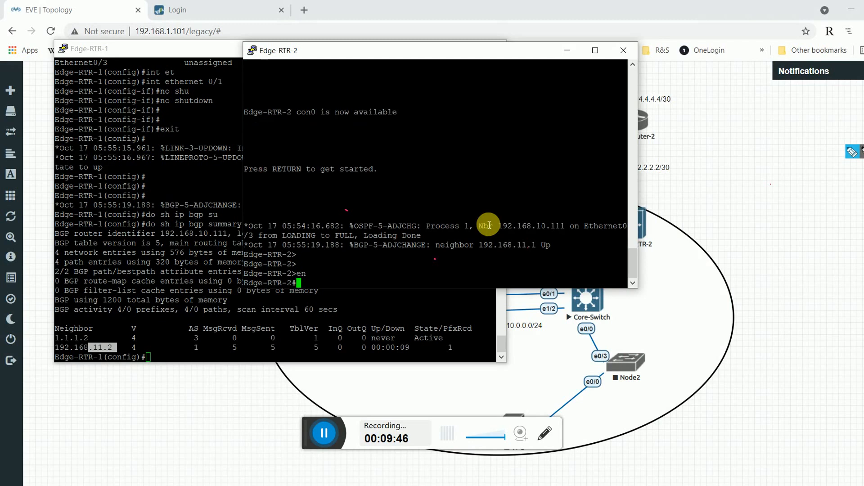
text(do sh run | se bgp)
key(Return)
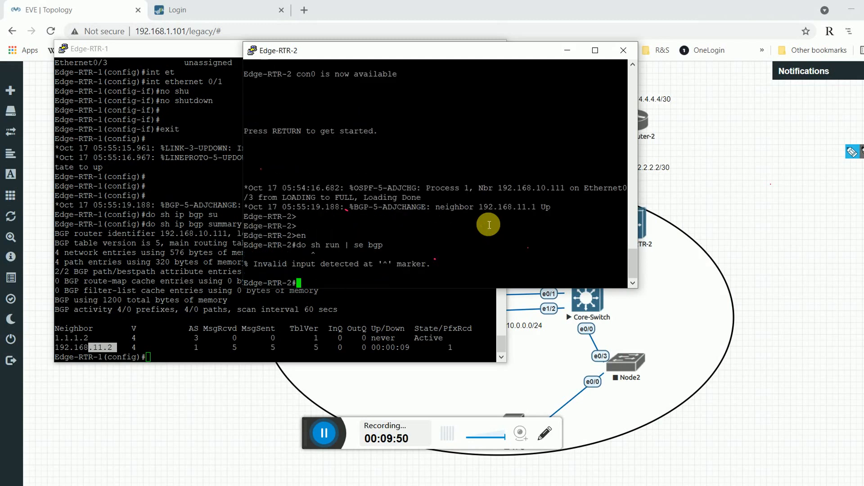
text(sh run | se bgp)
key(Return)
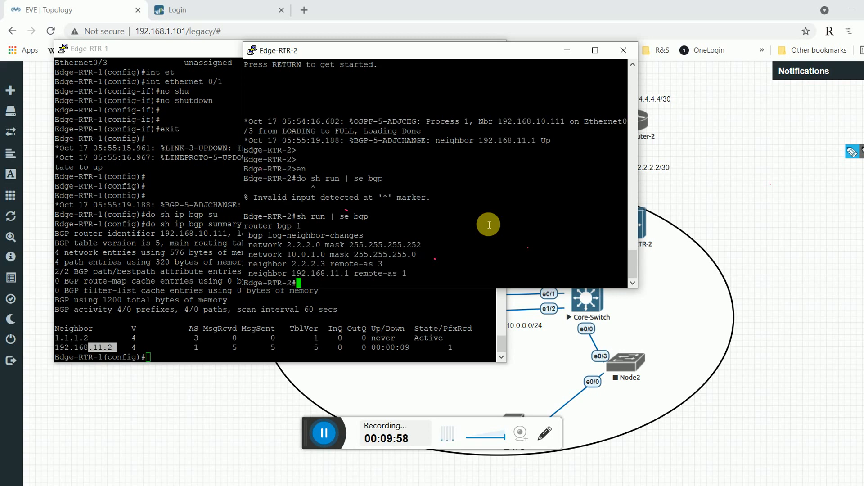
Erase the startup configuration, then copy running-config to startup-config.
text(wr)
key(Tab)
text(er)
key(Tab)
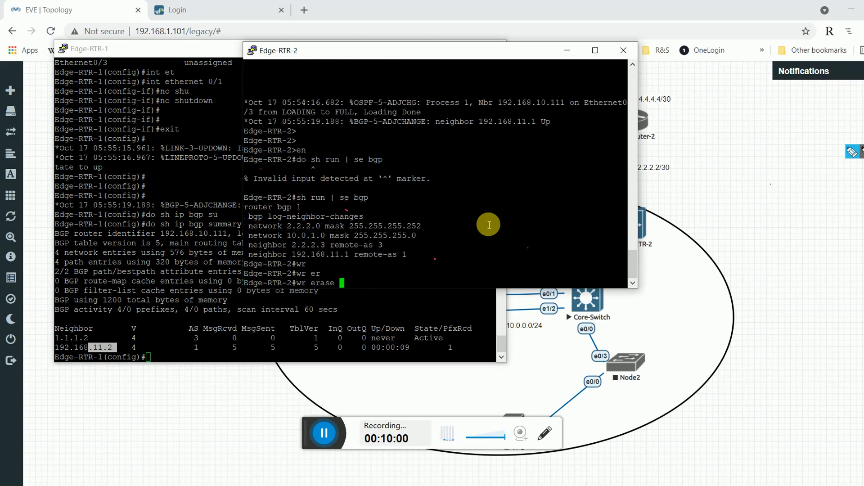
key(Return)
key(Return)
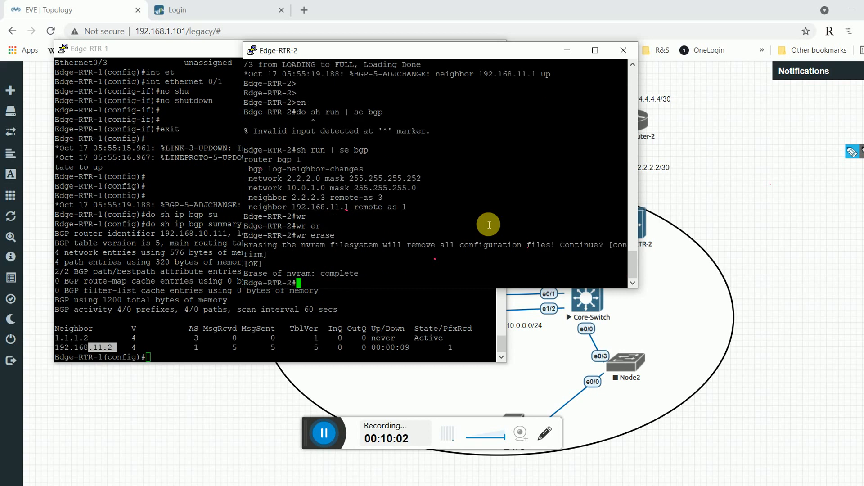
text(co)
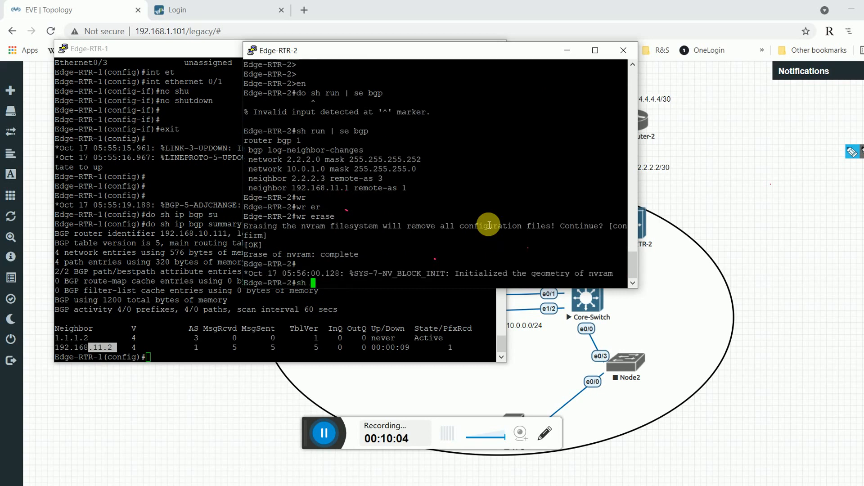
text(py ru)
key(Tab)
text(st)
key(Tab)
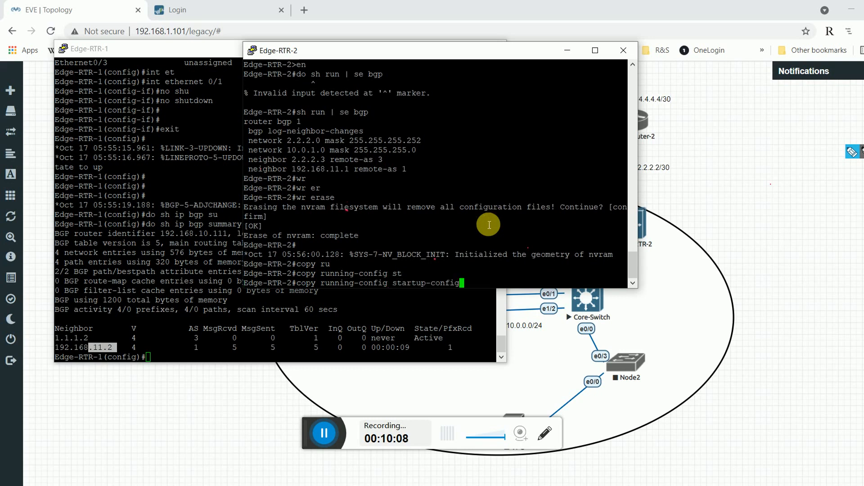
key(Return)
key(Return)
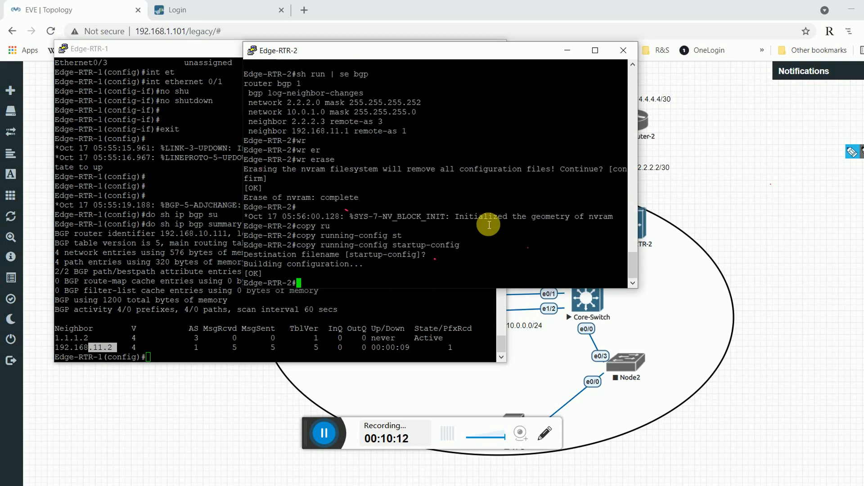
Reload Edge-RTR-2 and confirm the restart.
text(l)
key(Tab)
text(o)
key(Tab)
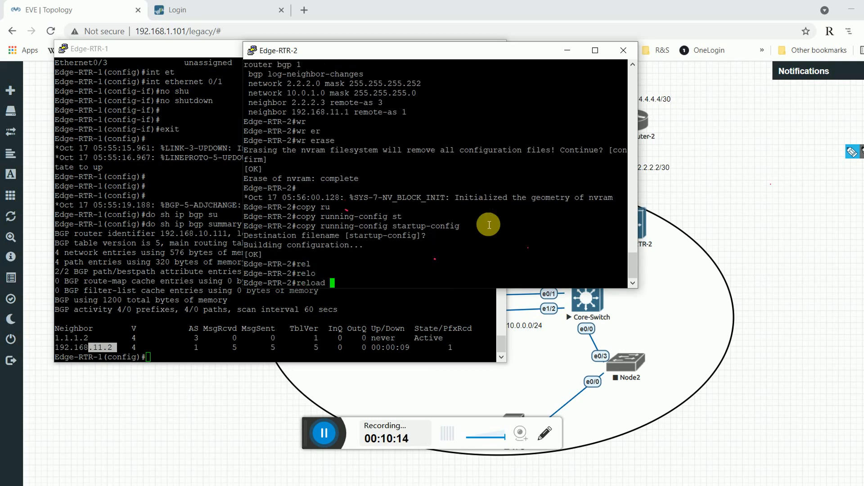
key(Return)
key(Return)
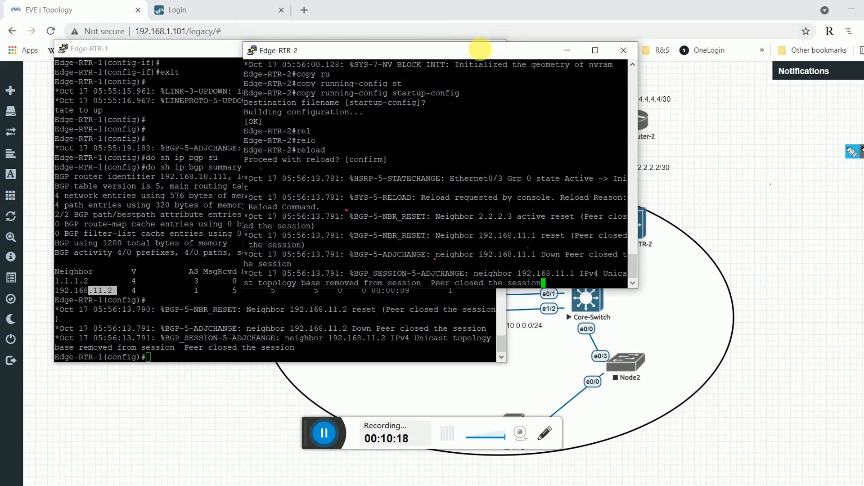
drag(480, 50, 499, 54)
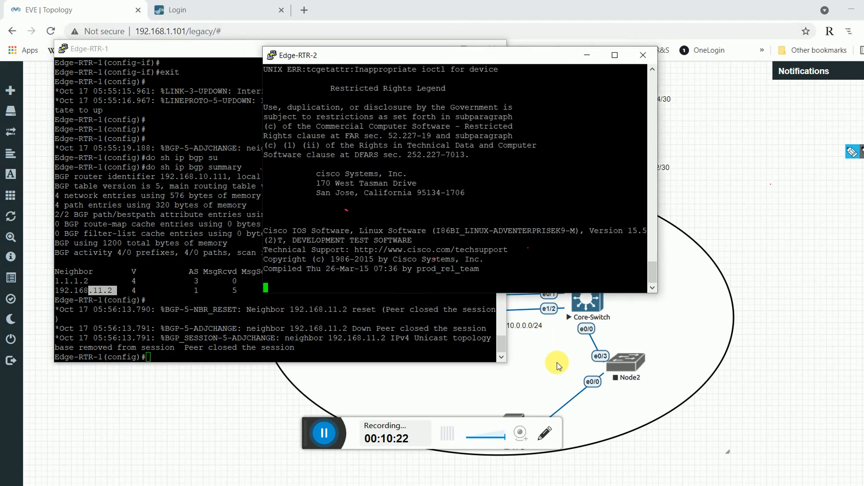
Hide the router consoles and switch to the firewall login page at 192.168.1.111.
click(700, 329)
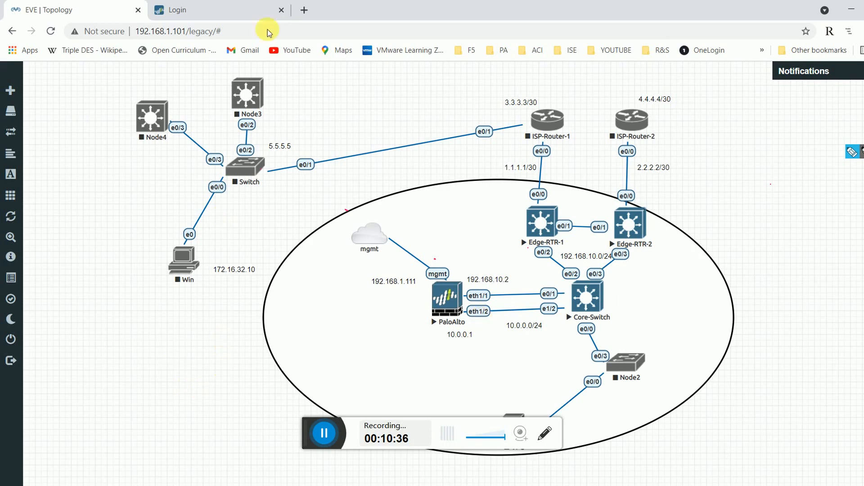
click(215, 15)
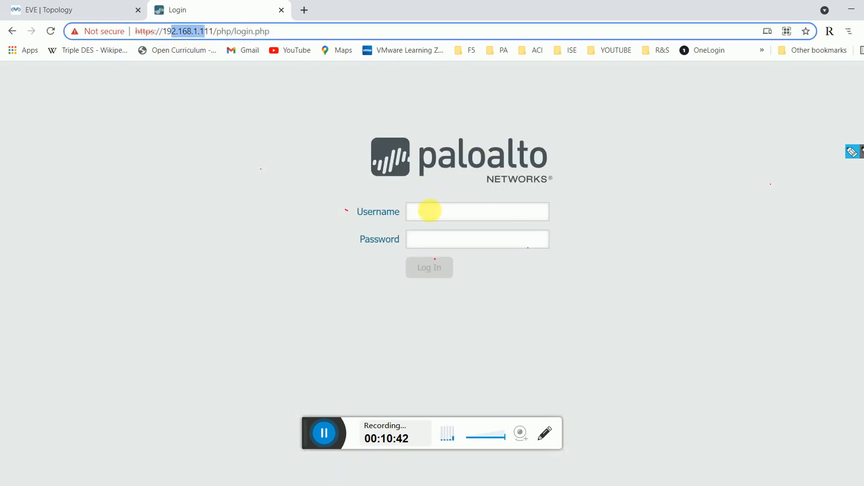
Sign in with the admin username and password, then dismiss the default-credentials warning and Welcome dialog.
click(433, 214)
text(admin)
key(Tab)
text(admin)
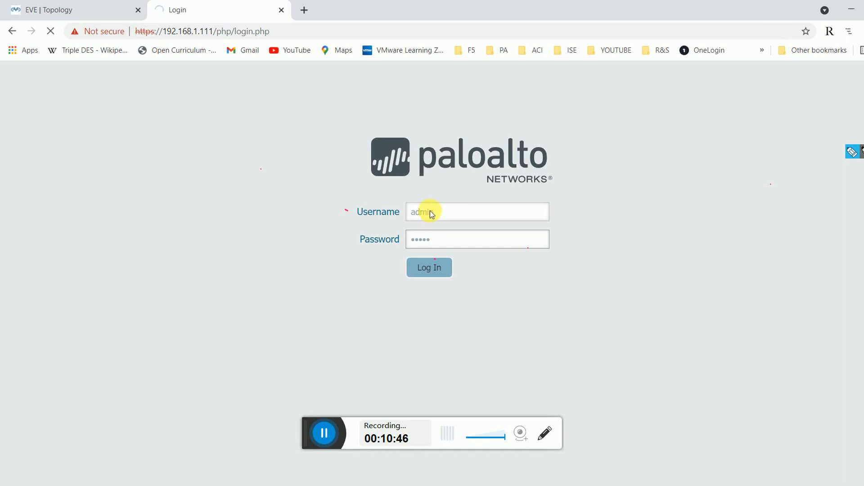
key(Return)
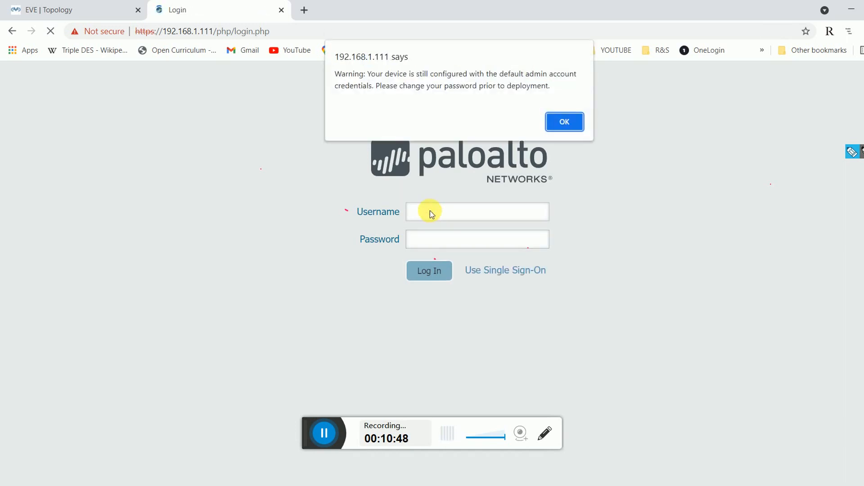
click(564, 122)
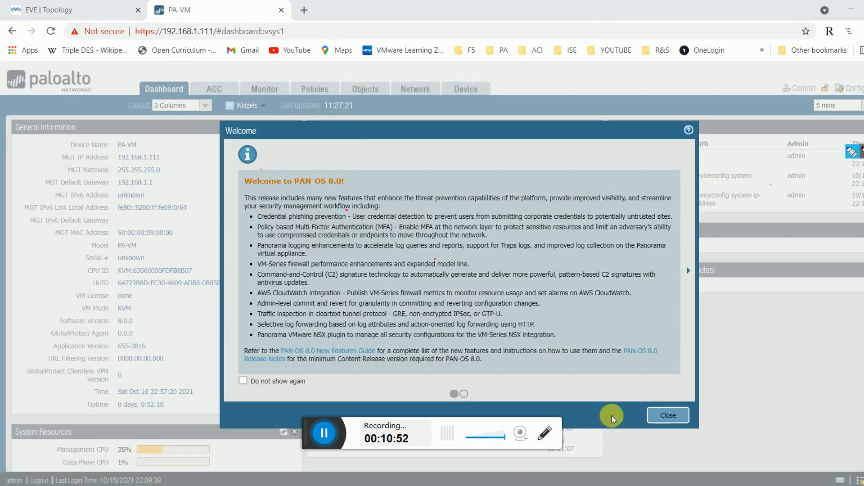
click(651, 419)
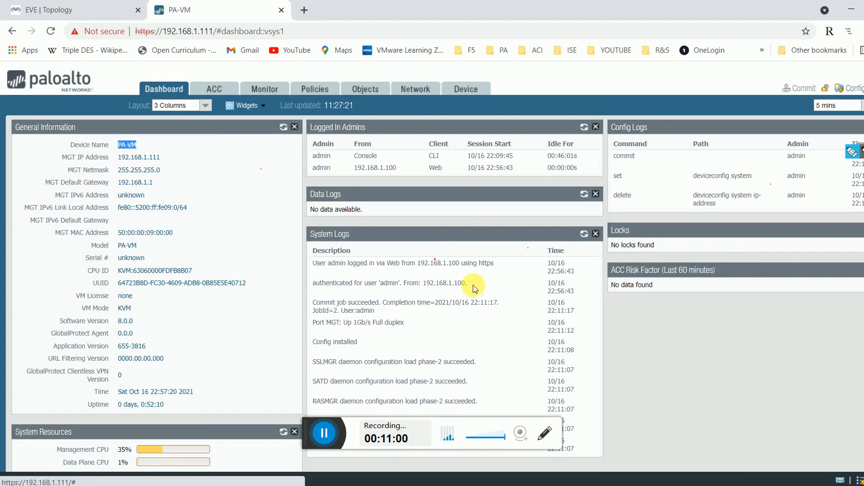
Show the Network > Interfaces Ethernet list, glancing at the EVE topology in between.
click(426, 98)
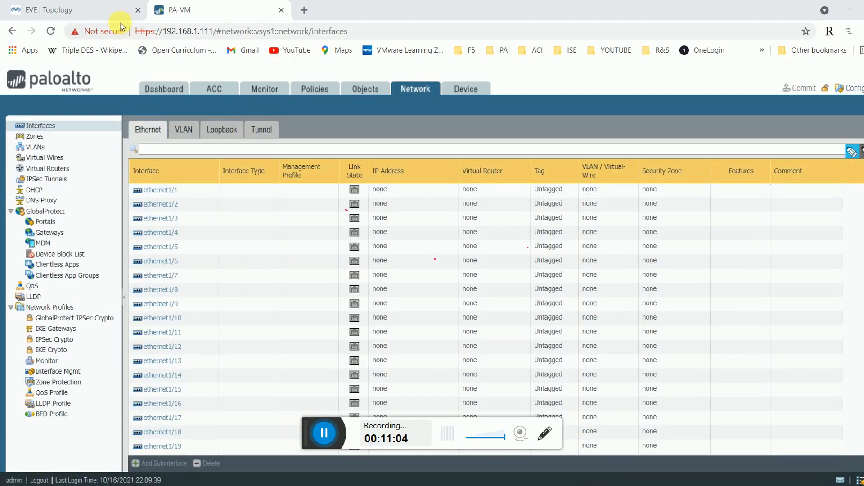
click(86, 13)
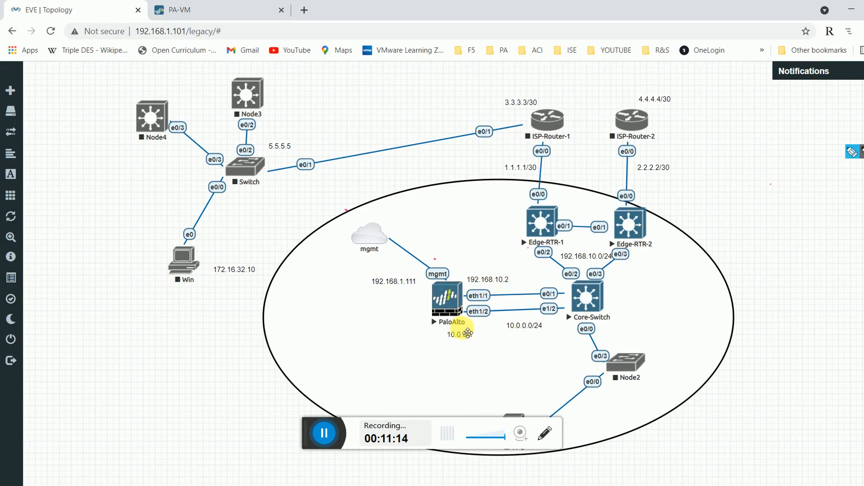
click(219, 9)
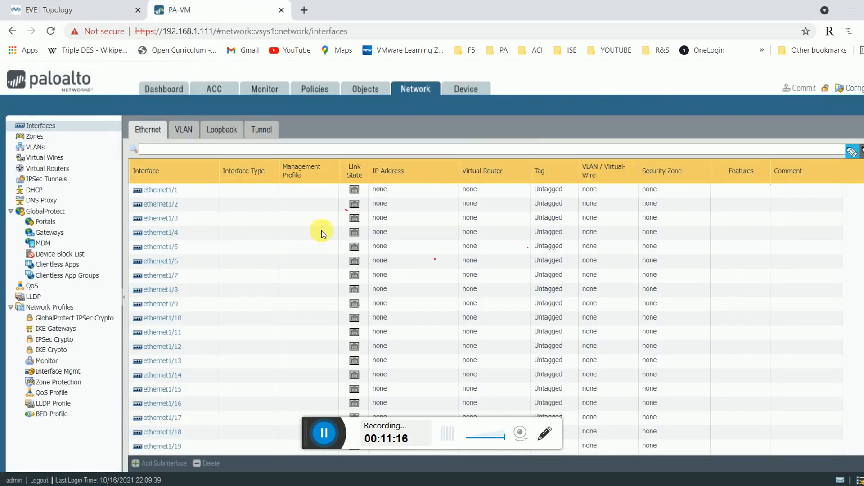
Edit ethernet1/1 with comment WAN and interface type Layer3.
click(144, 189)
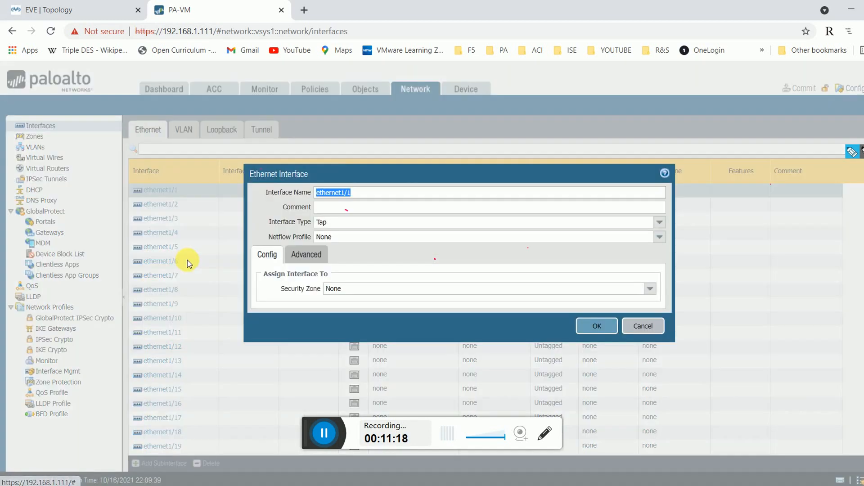
click(380, 210)
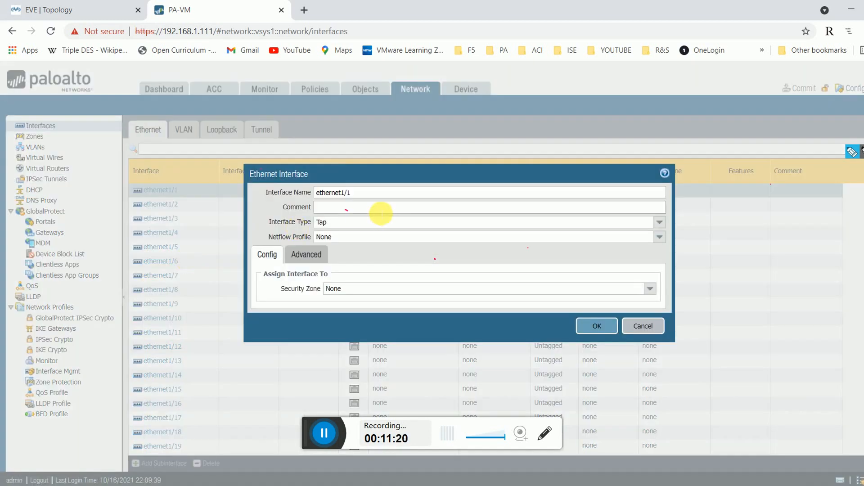
click(659, 222)
click(424, 281)
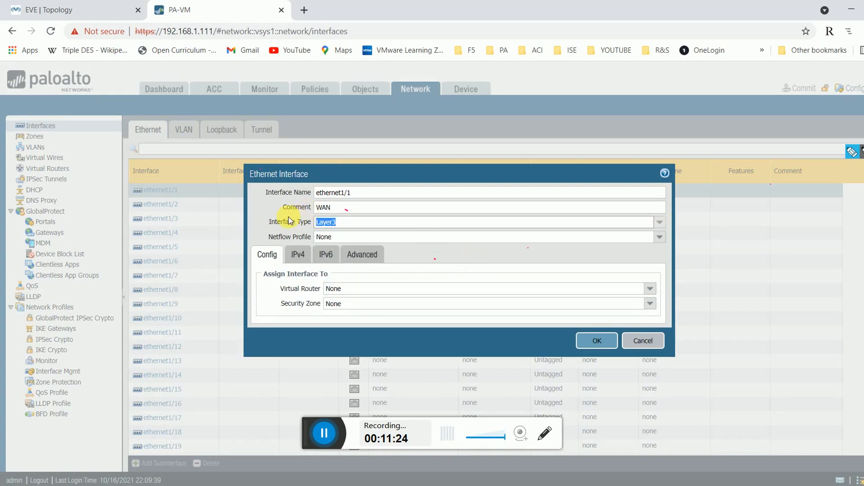
click(307, 256)
click(272, 368)
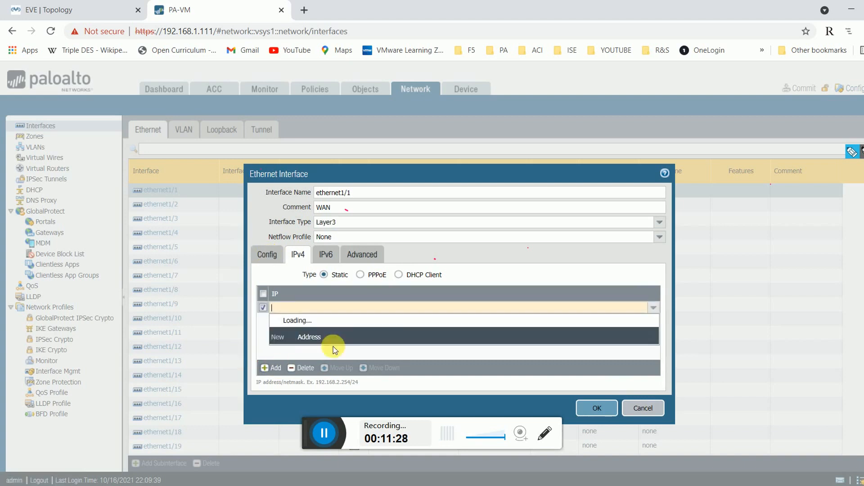
click(266, 255)
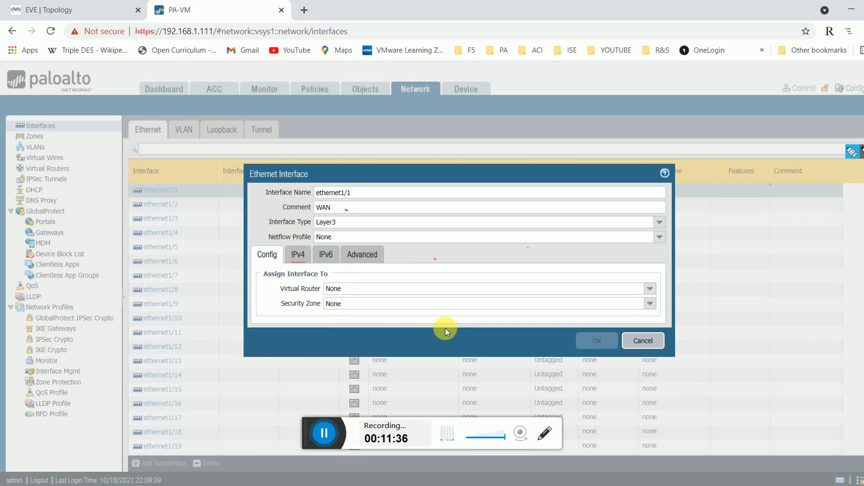
click(85, 9)
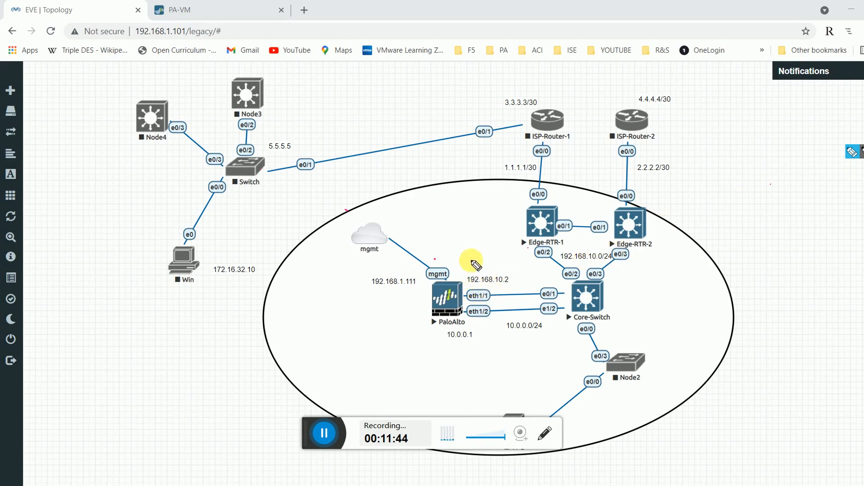
mouse_move(477, 266)
mouse_down()
mouse_move(472, 276)
mouse_move(524, 271)
mouse_up()
mouse_move(475, 321)
mouse_down()
mouse_move(473, 341)
mouse_move(514, 337)
mouse_up()
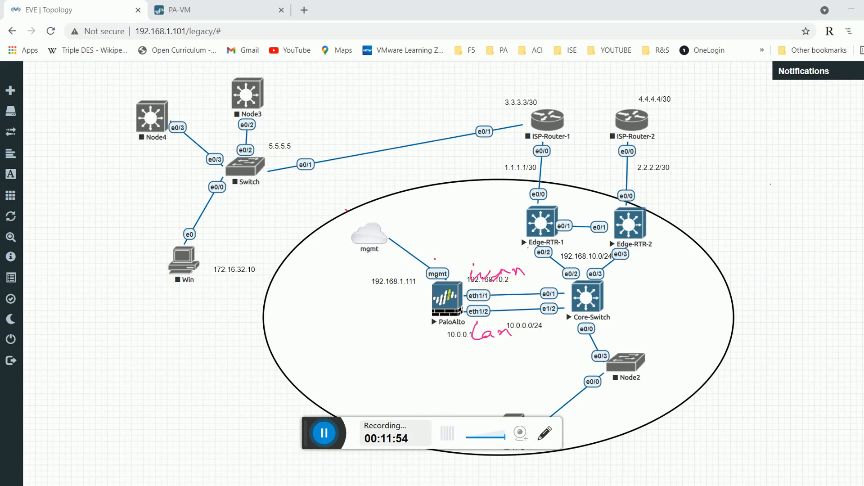
mouse_move(525, 278)
mouse_down()
mouse_move(479, 268)
mouse_move(450, 275)
mouse_move(513, 330)
mouse_move(497, 332)
mouse_up()
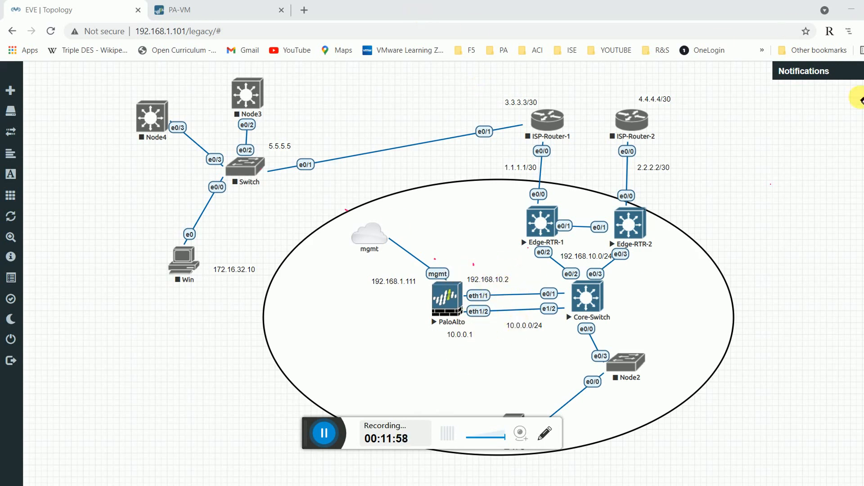
click(225, 10)
Put ethernet1/1 in virtual router default and create a new security zone named WAN.
click(373, 290)
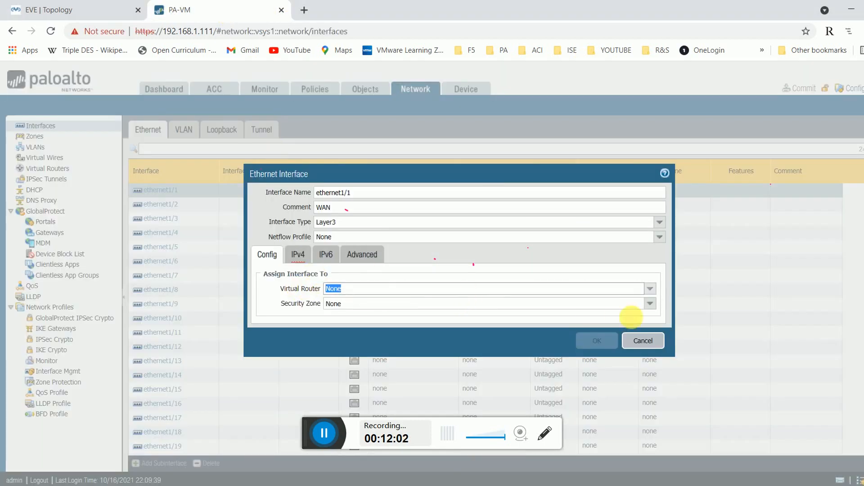
click(651, 290)
click(443, 314)
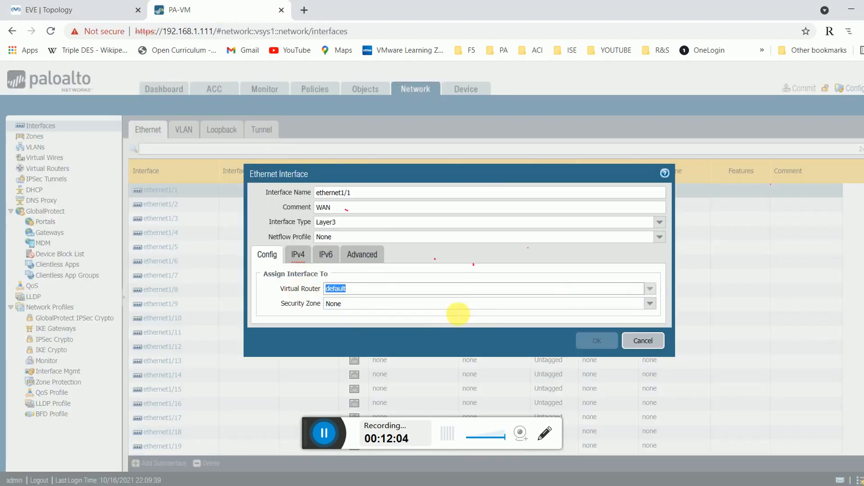
click(650, 304)
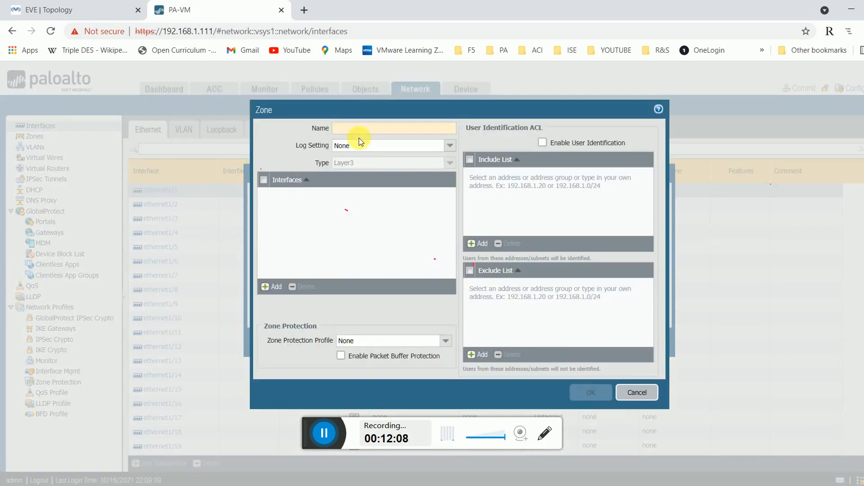
text(WAN)
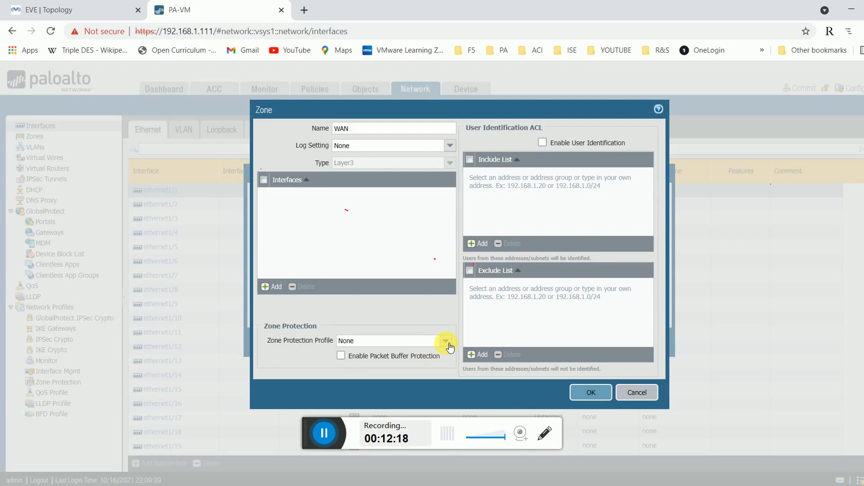
click(591, 392)
Add the IPv4 address 192.168.10.2/24 to ethernet1/1, checking the topology for the WAN address.
click(298, 255)
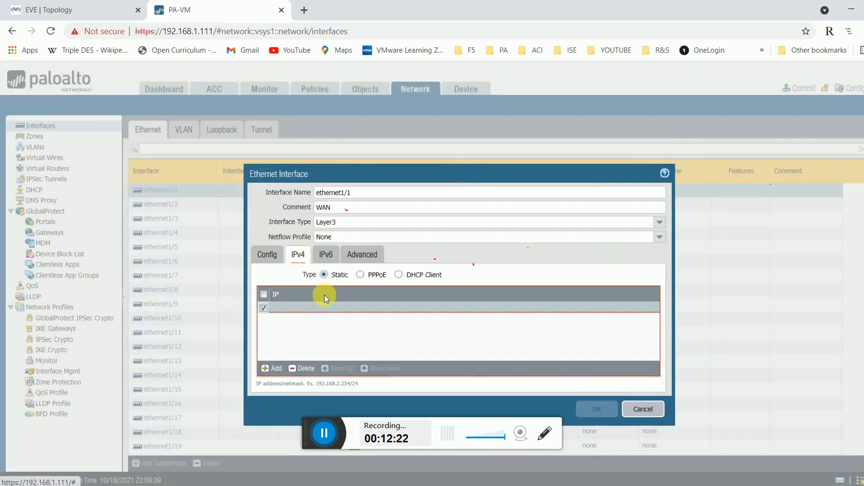
click(272, 368)
click(294, 313)
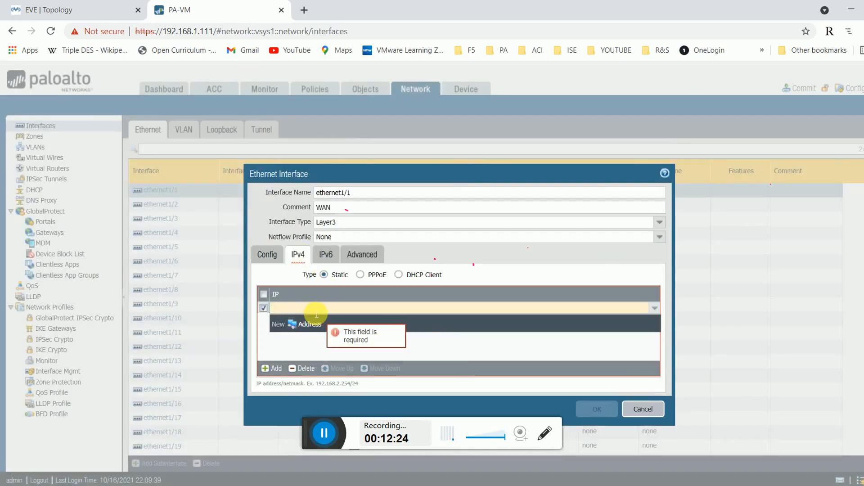
click(50, 9)
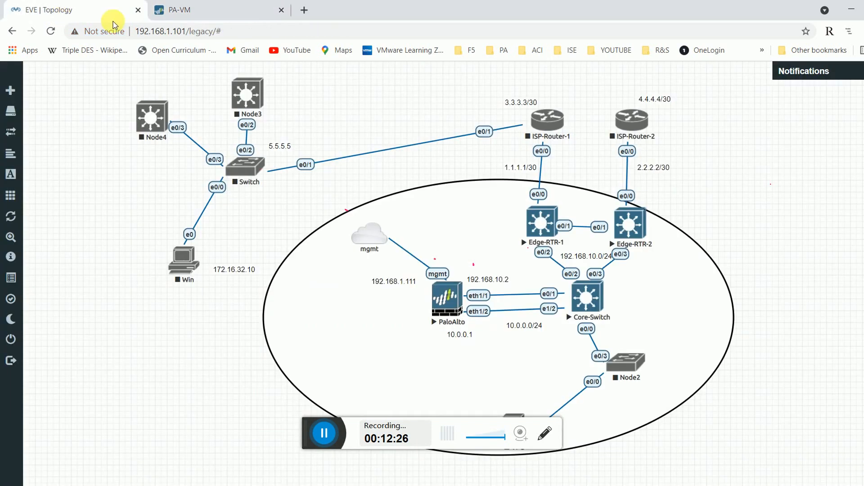
click(250, 9)
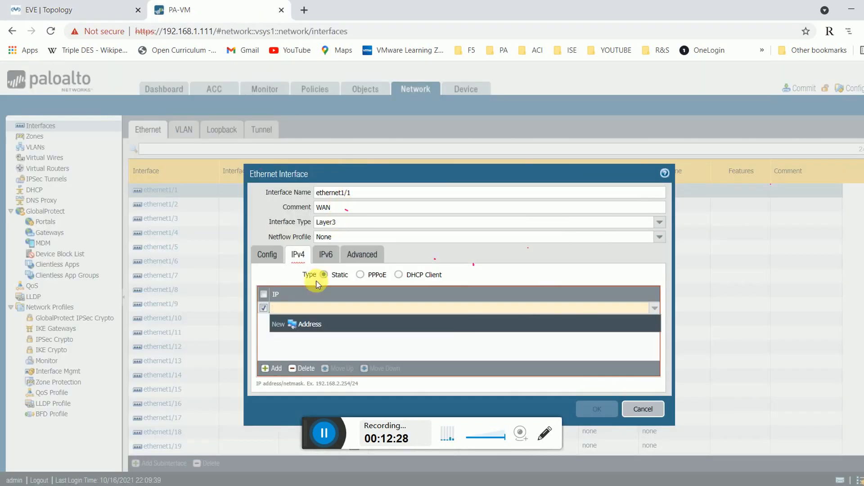
text(192.168.10.2/24)
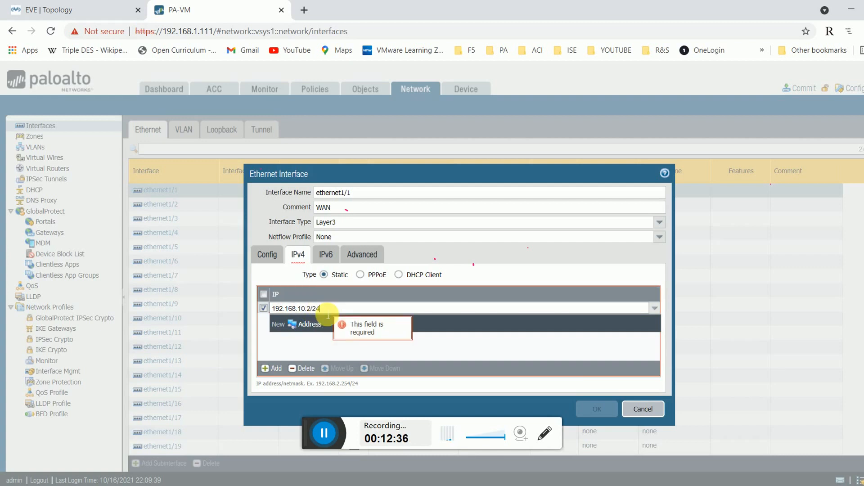
click(348, 364)
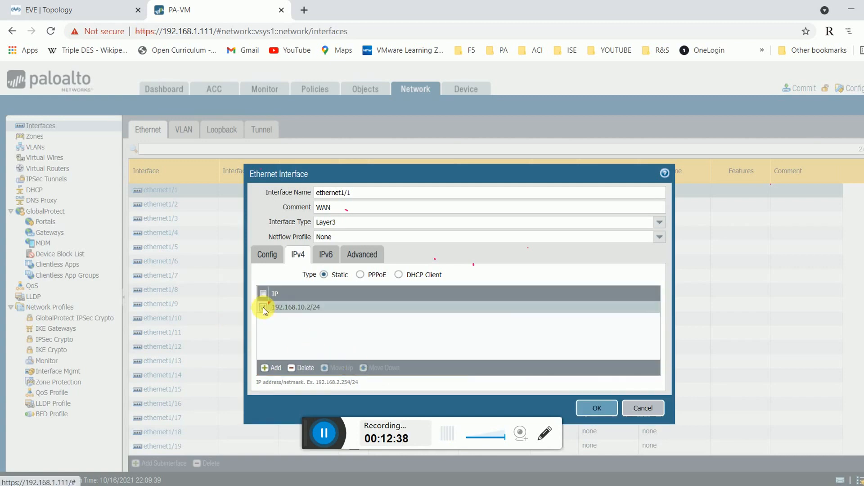
Review the Advanced and Config settings, then save ethernet1/1.
click(360, 253)
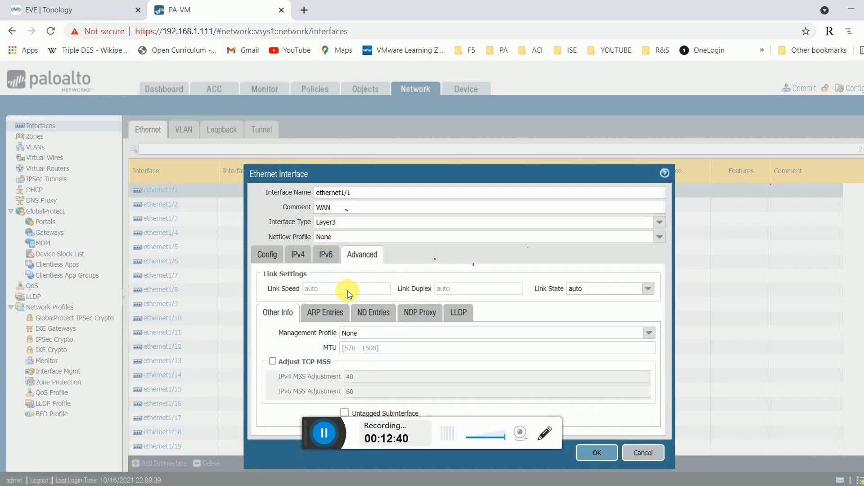
click(291, 254)
click(273, 256)
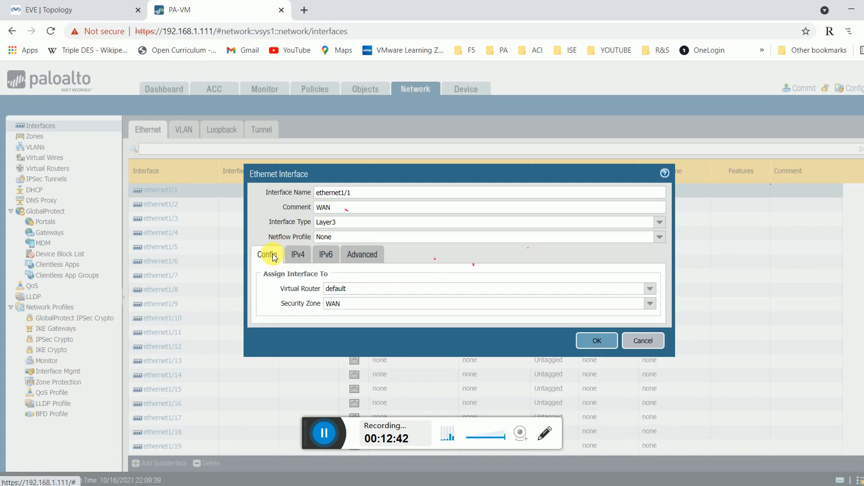
click(599, 341)
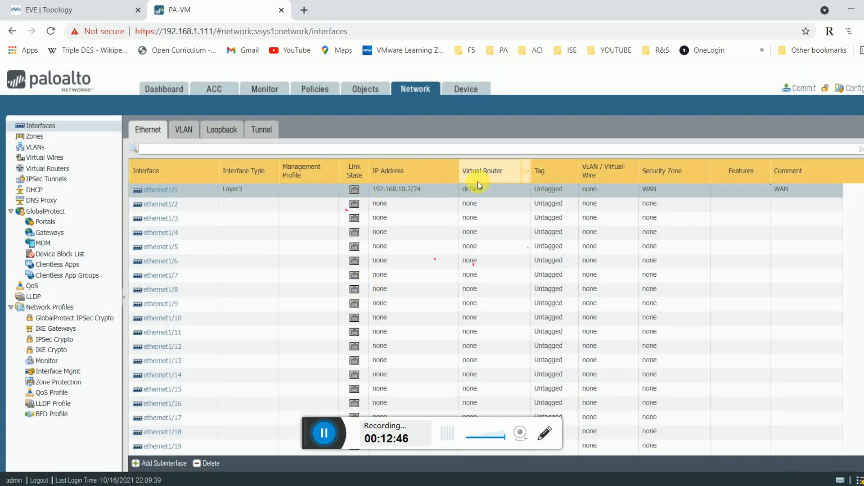
Edit ethernet1/2, enter the comment LAN, and set its interface type to Layer3.
click(76, 10)
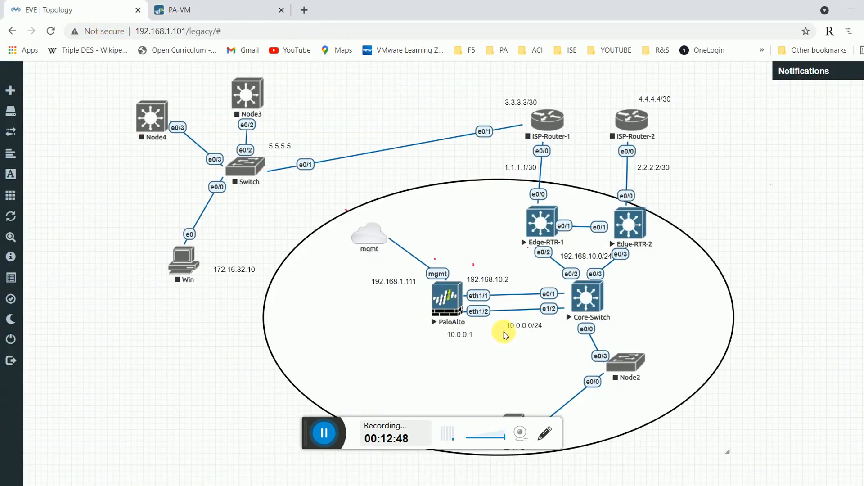
click(192, 5)
click(241, 205)
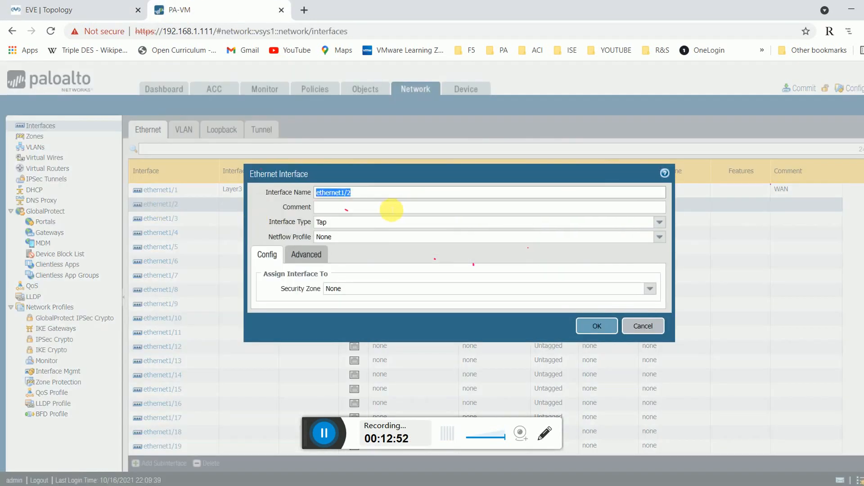
click(391, 208)
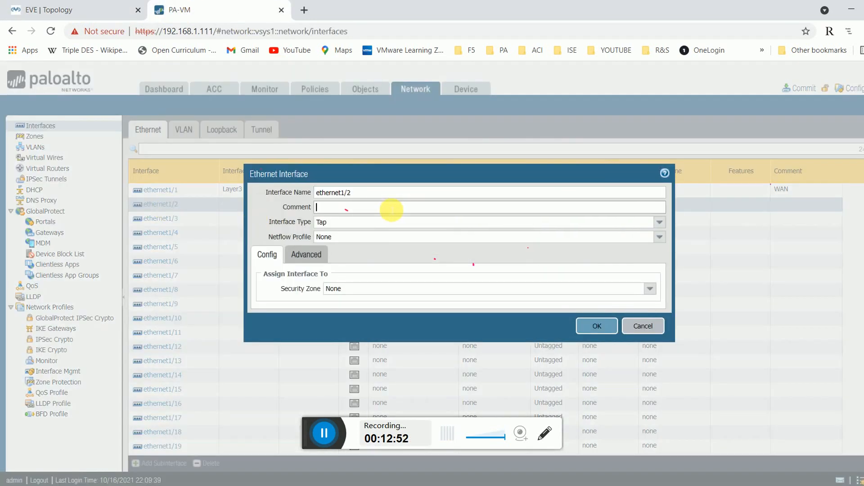
click(659, 222)
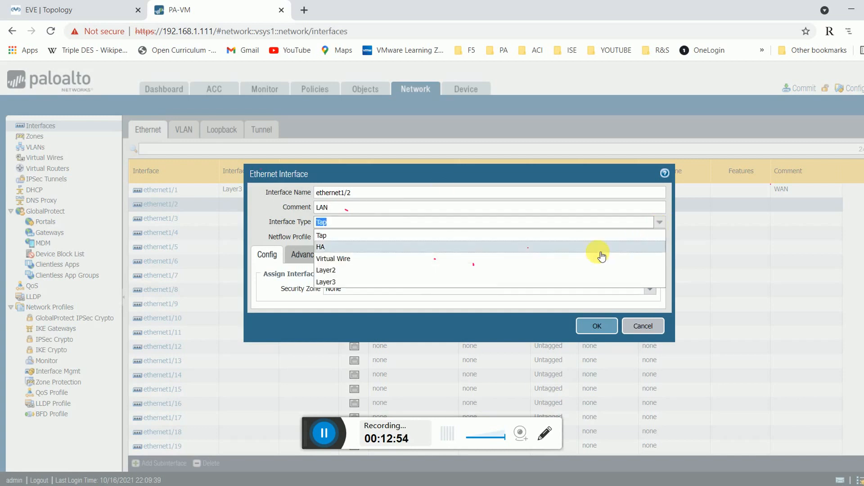
click(401, 276)
click(659, 222)
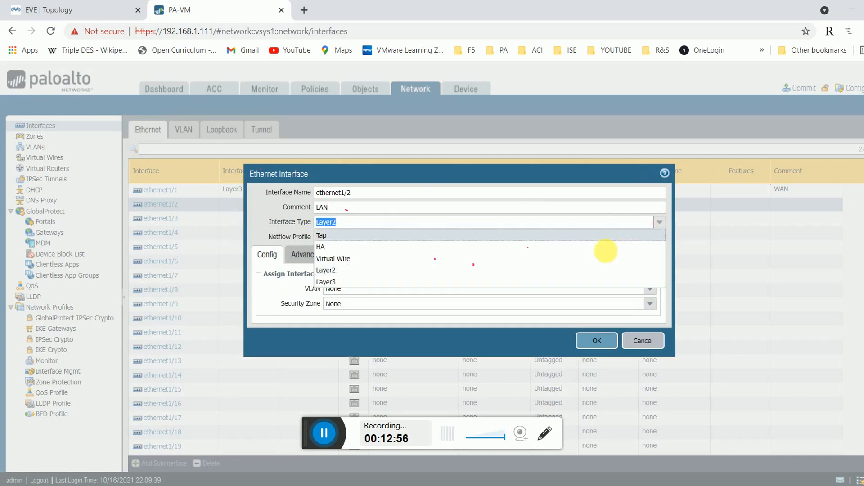
click(463, 283)
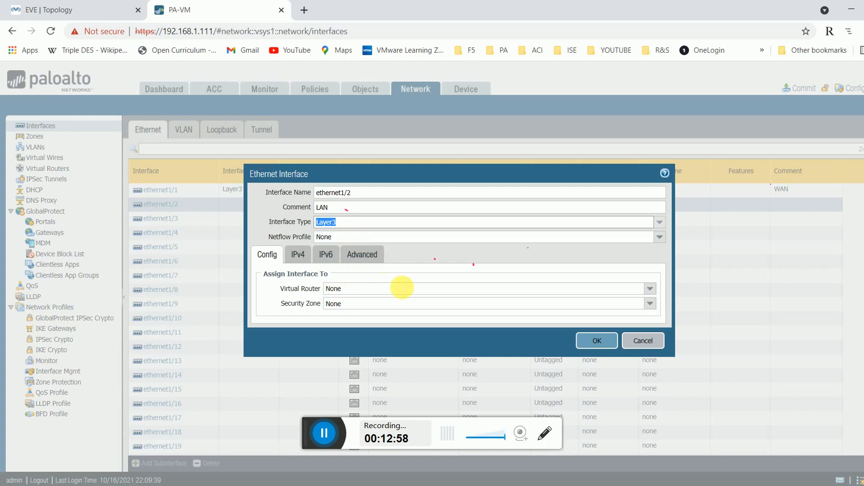
Assign ethernet1/2 to the default virtual router and a new security zone named LAN.
click(636, 290)
click(650, 289)
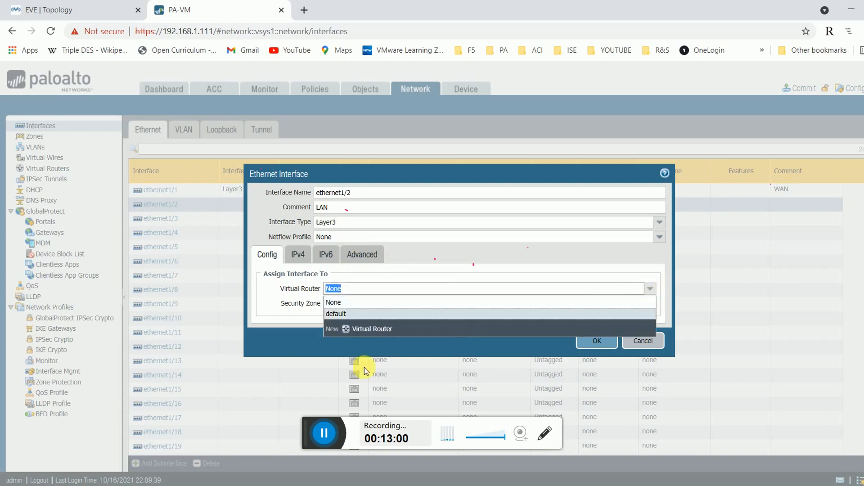
click(354, 314)
click(368, 303)
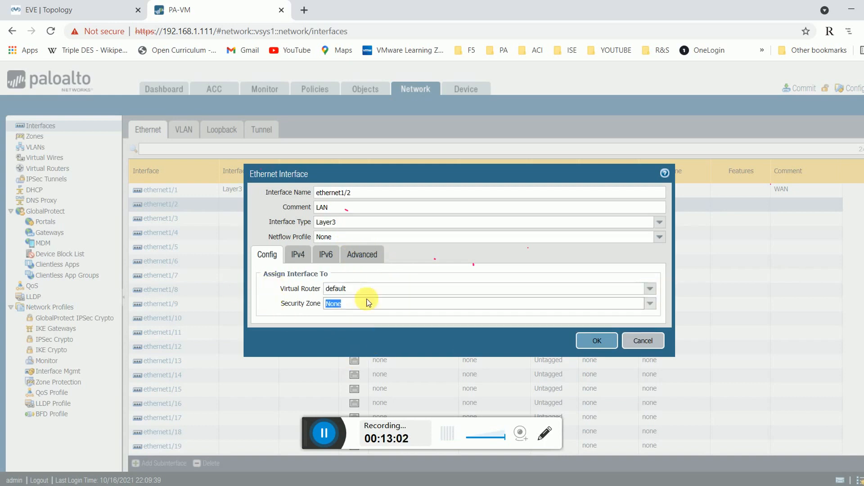
click(650, 303)
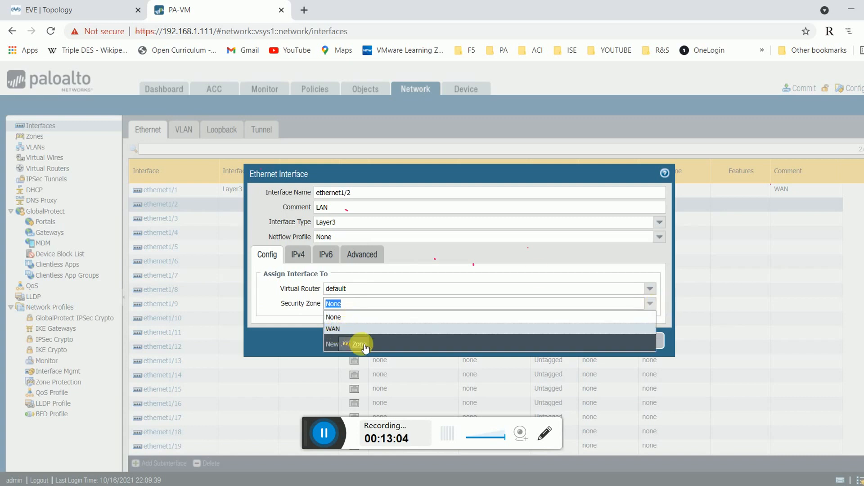
text(LAN)
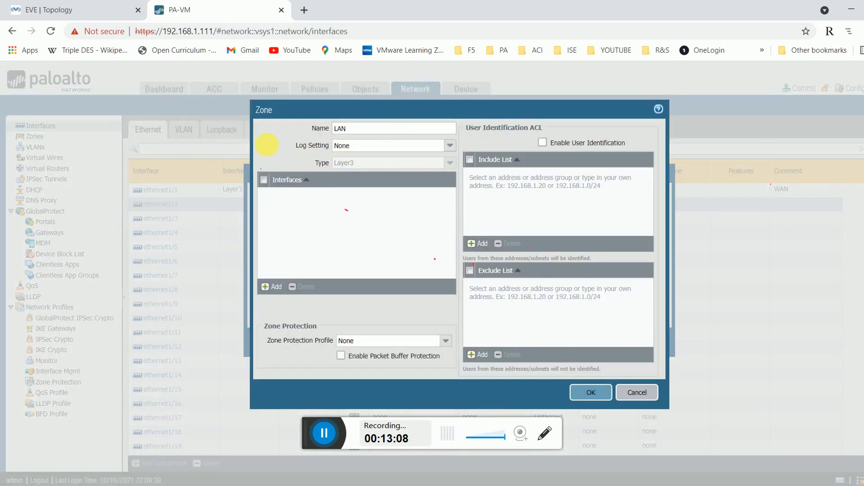
key(Tab)
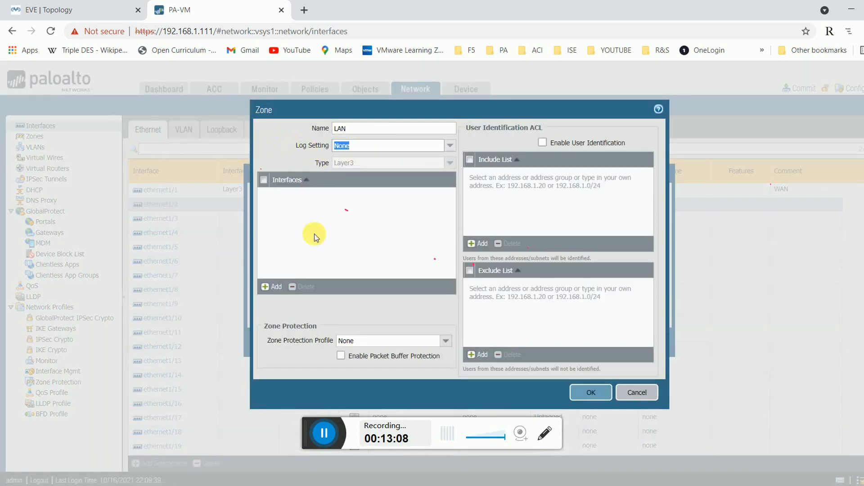
click(576, 393)
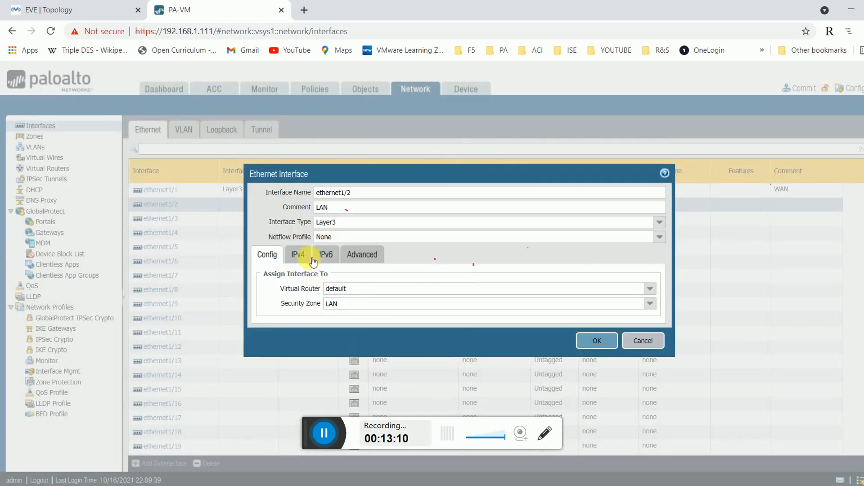
Add IPv4 address 10.0.0.1/24 to ethernet1/2 and save the interface.
click(299, 254)
click(116, 9)
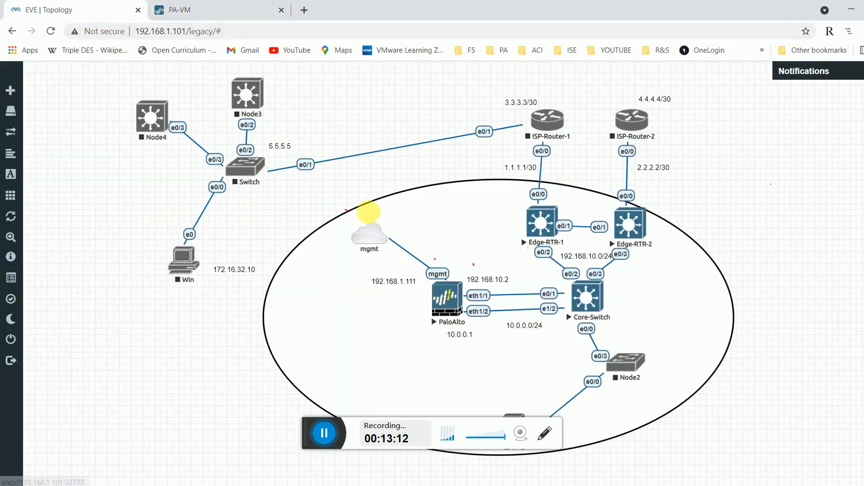
click(194, 9)
click(274, 367)
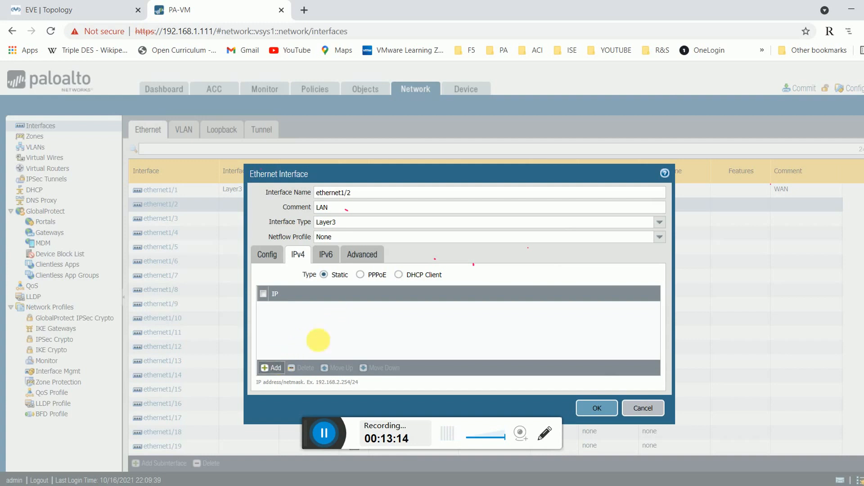
text(10.0)
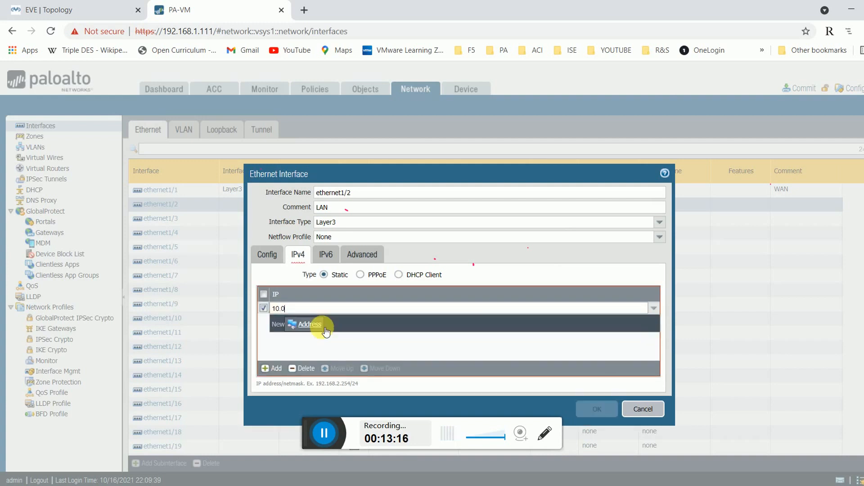
text(.0.1/24)
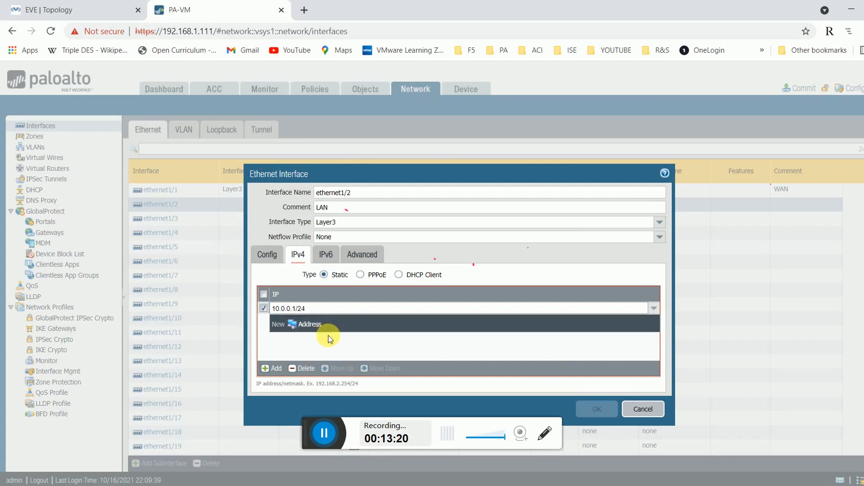
click(320, 347)
click(594, 407)
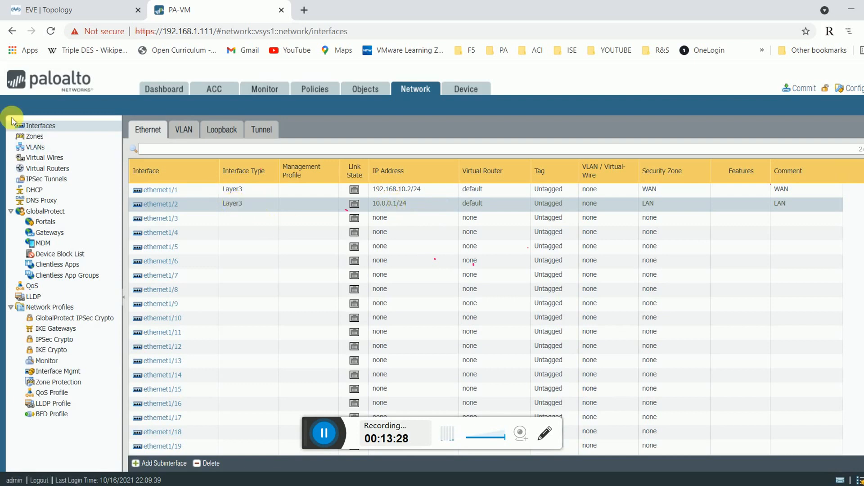
Check the WAN and LAN zones, then display the Security policy rules.
click(35, 137)
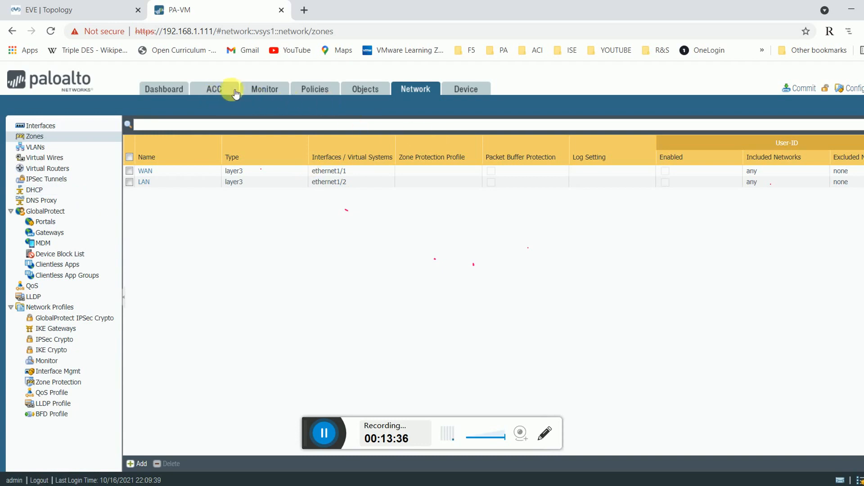
click(333, 93)
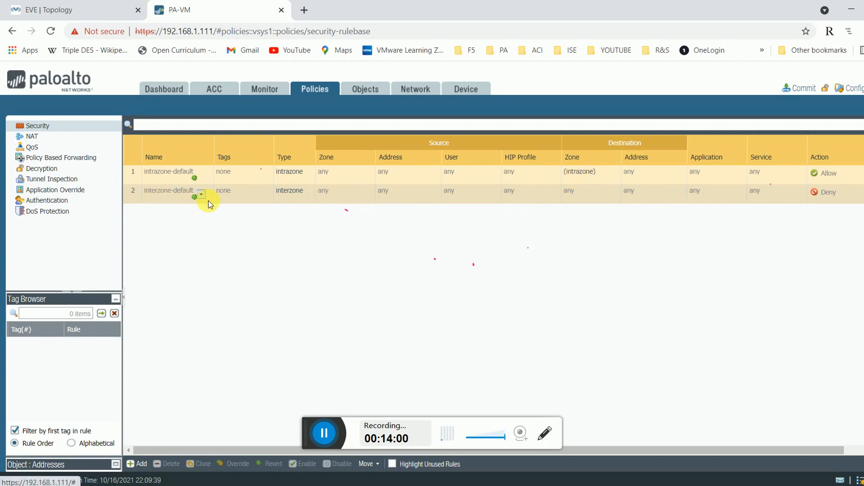
Create a security rule named Internet Access with LAN as the source zone.
click(142, 463)
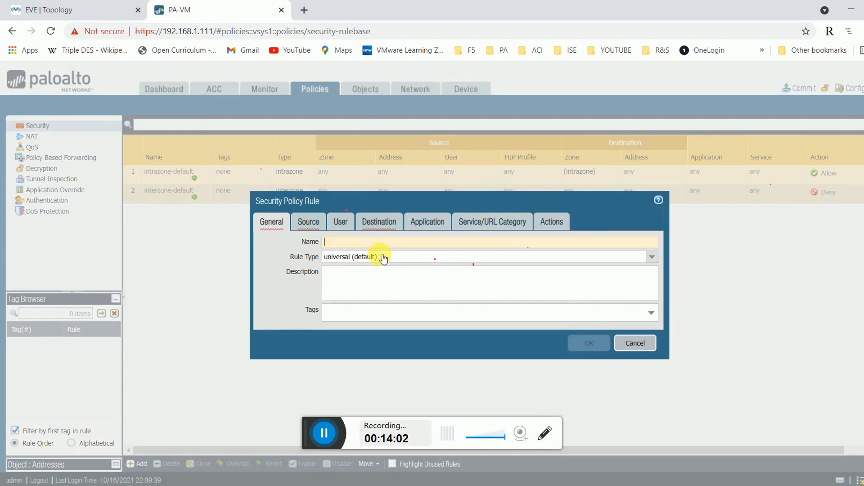
text(Internet Access)
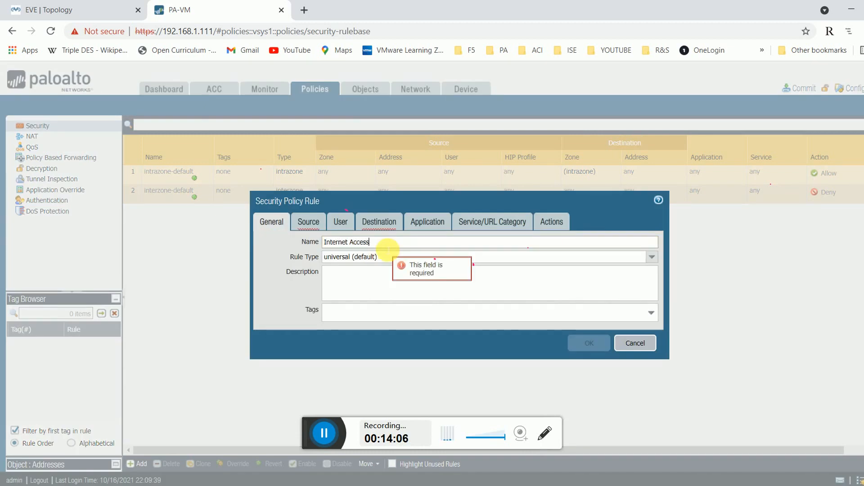
click(309, 223)
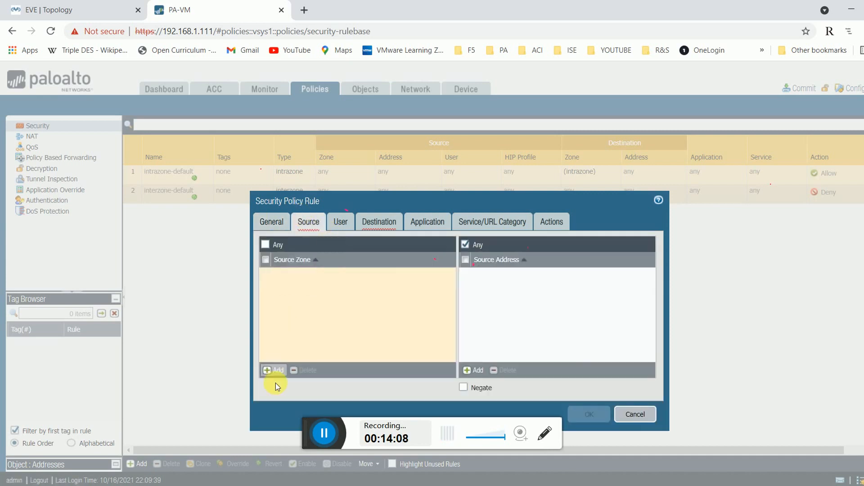
click(377, 291)
click(281, 285)
click(338, 328)
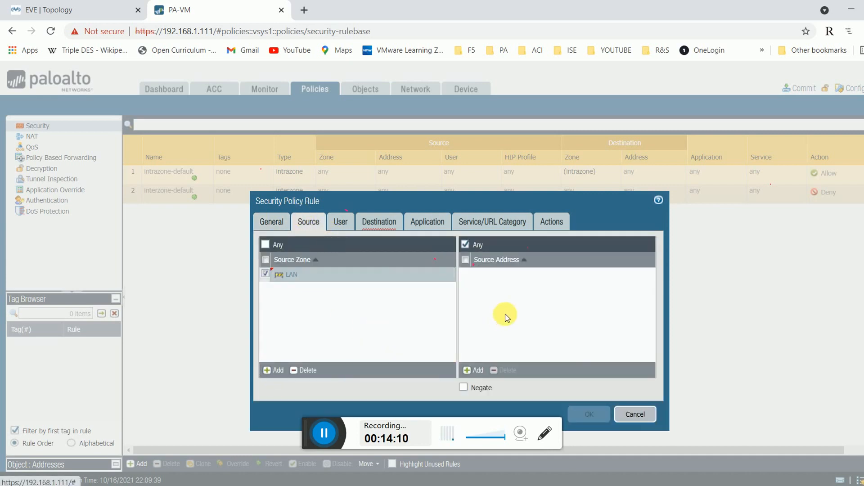
Set WAN as the destination zone, review Application, Service and Actions, and save the rule.
click(376, 222)
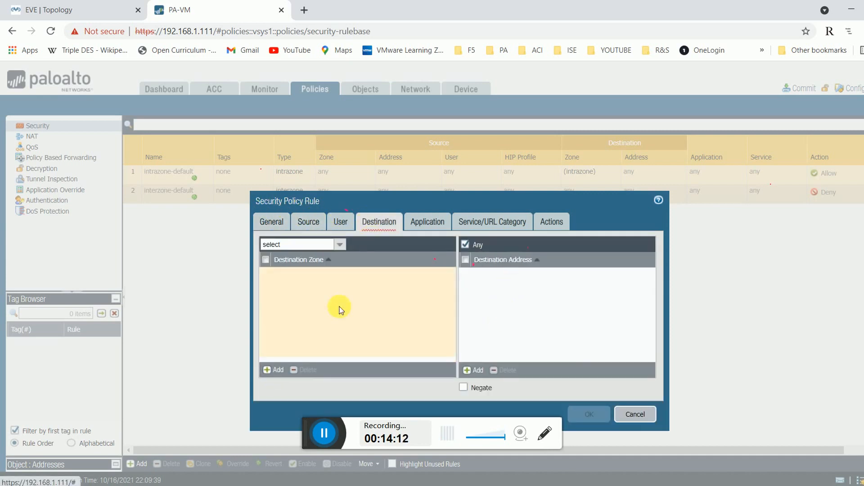
click(274, 370)
click(281, 298)
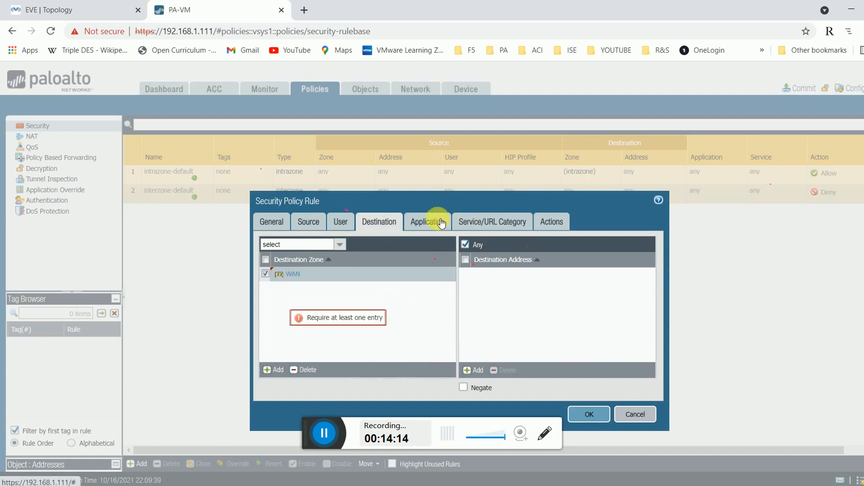
click(430, 222)
click(496, 226)
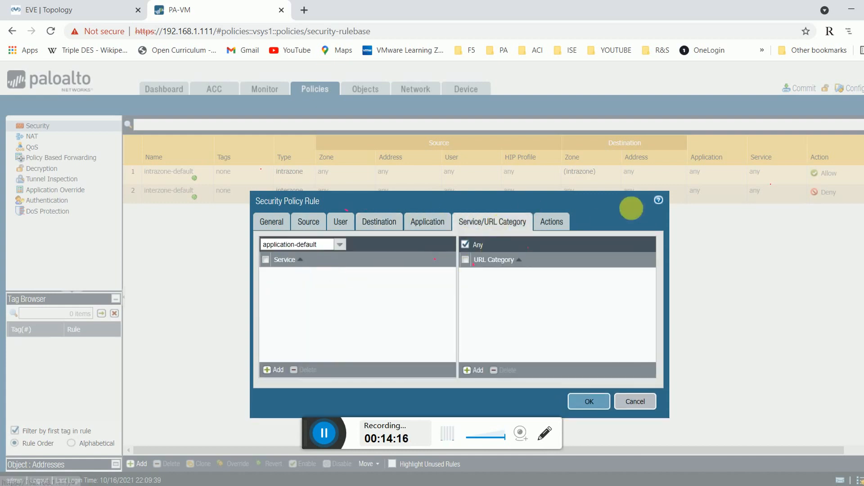
click(554, 226)
click(607, 384)
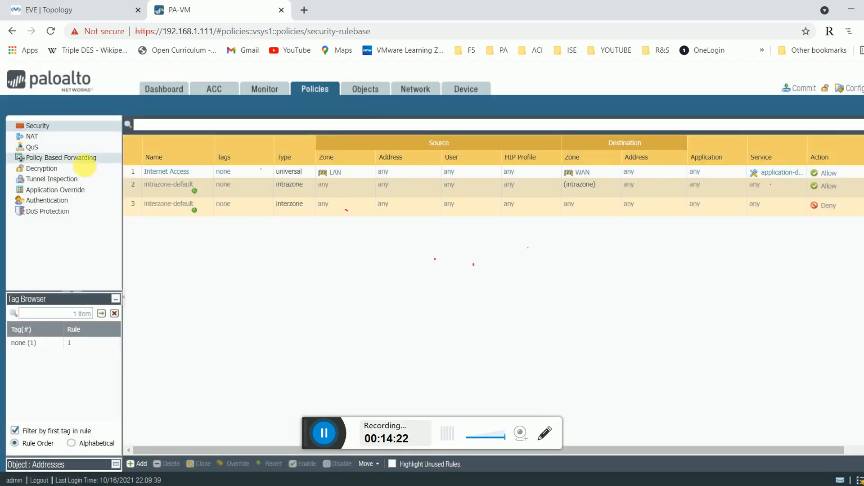
View the empty NAT rulebase, check the lab topology, and return to the firewall.
click(32, 137)
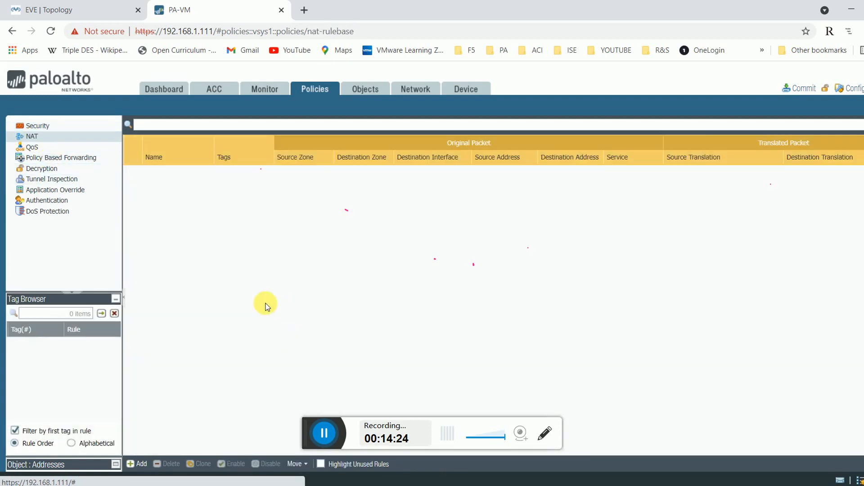
click(53, 11)
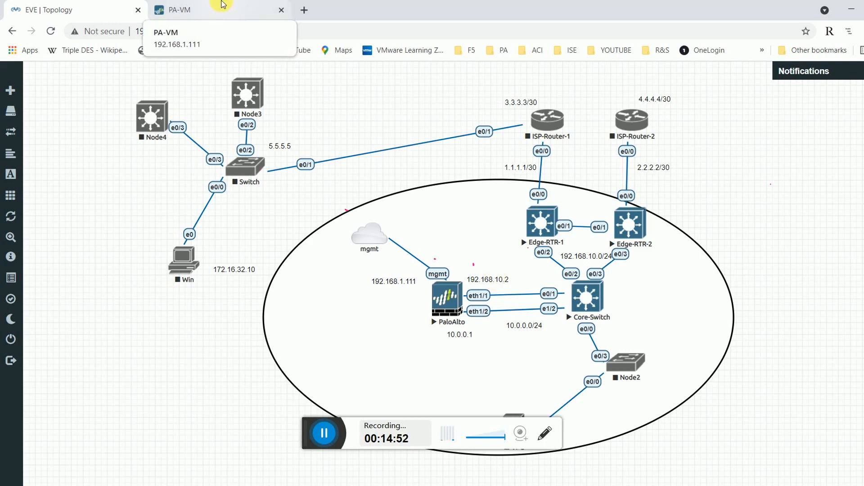
click(221, 8)
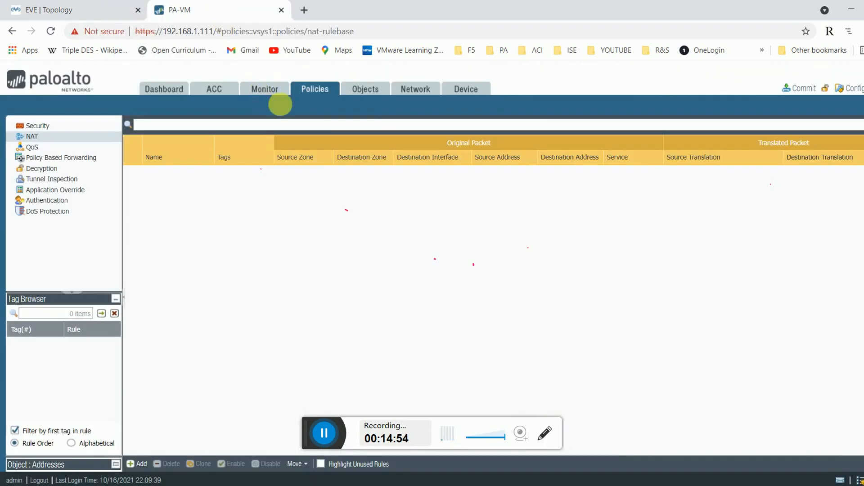
click(372, 90)
Enable OSPF on the default virtual router and enter router ID 10.0.0.1.
click(410, 91)
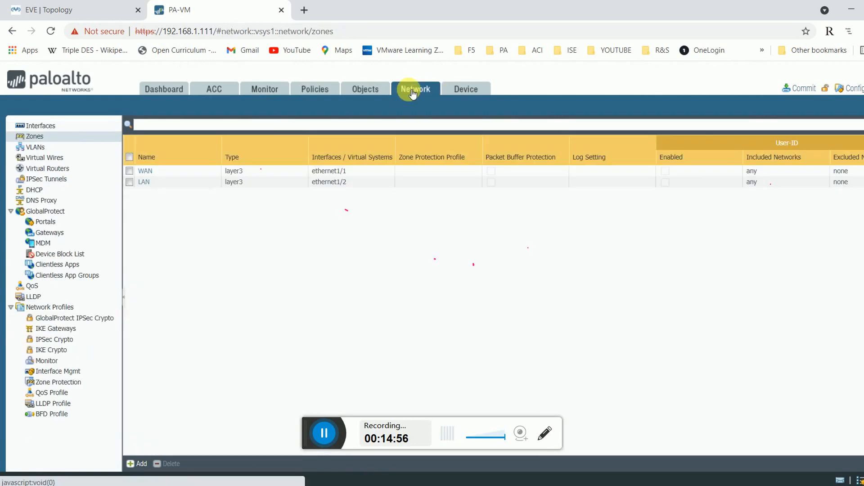
click(58, 170)
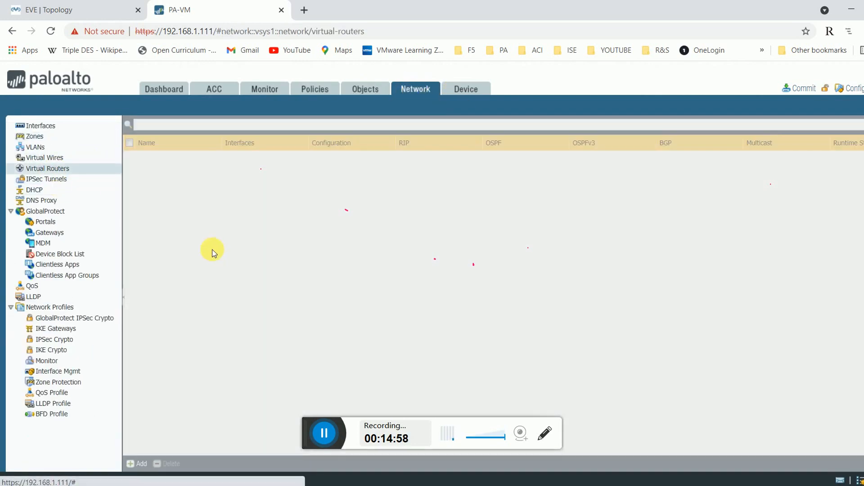
click(148, 157)
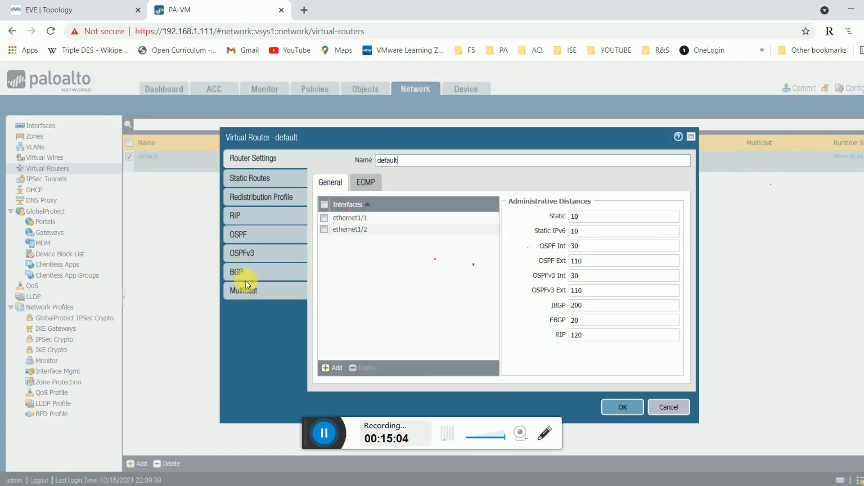
click(243, 234)
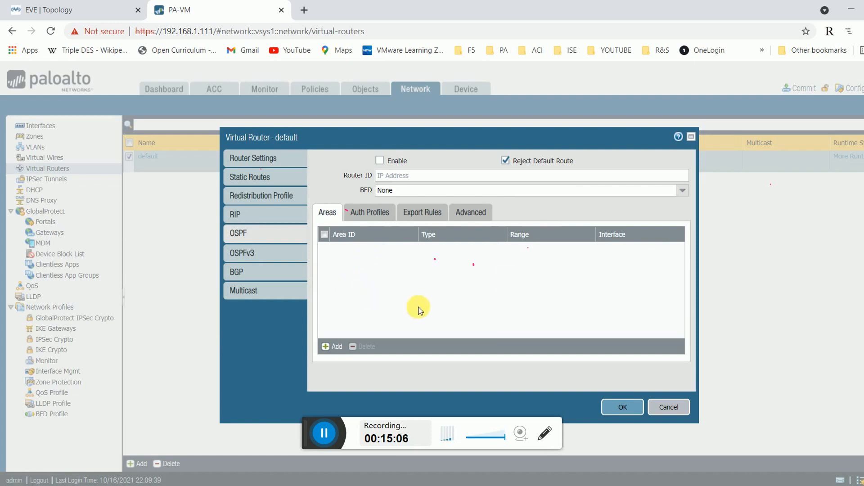
click(380, 161)
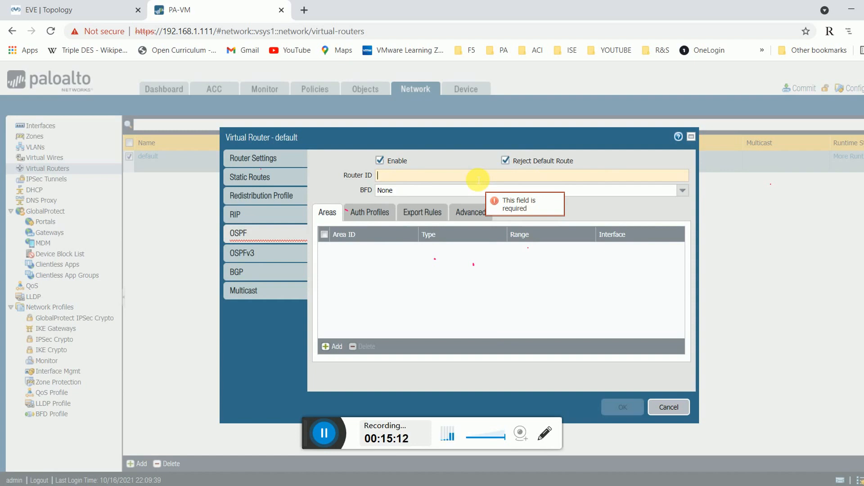
click(397, 176)
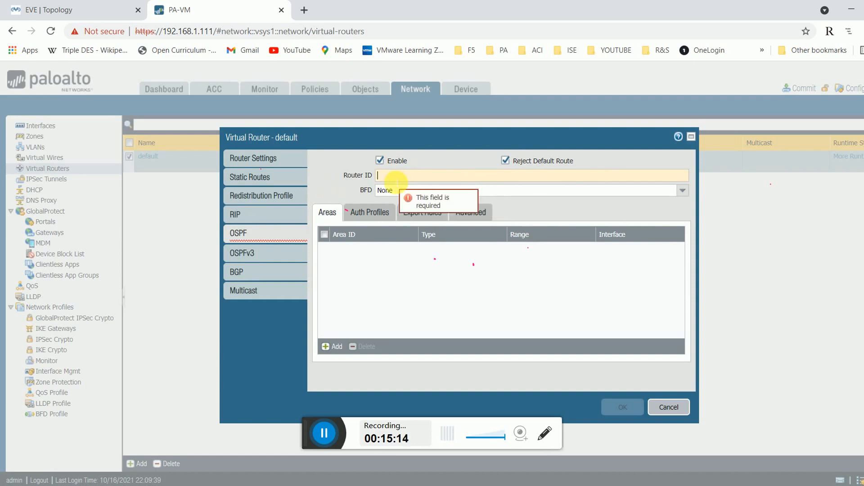
text(10.0)
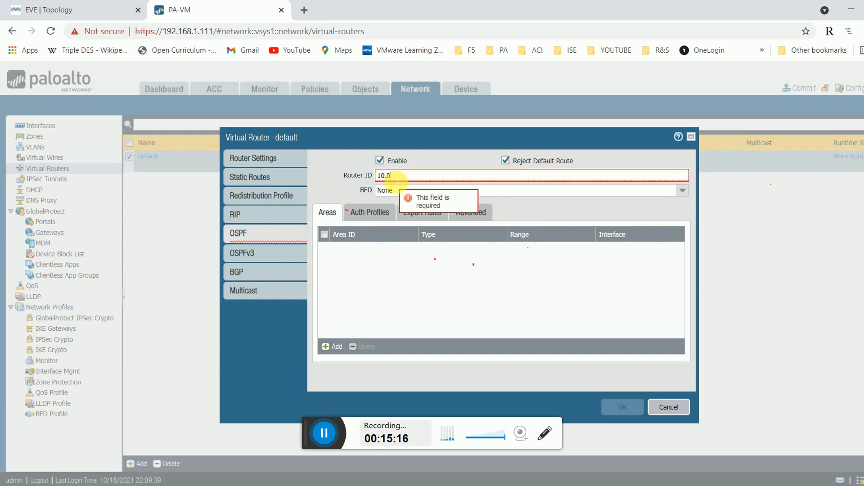
text(.0.1)
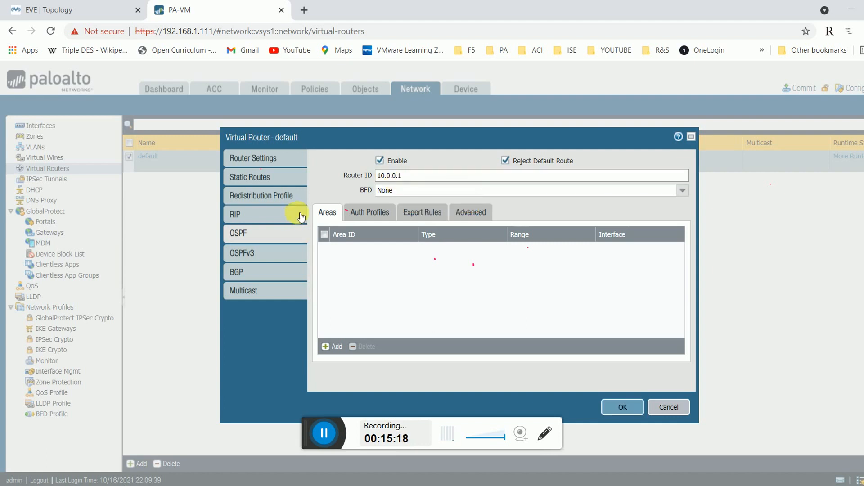
Add a new OSPF area of type Normal, looking over its Range, Interface and Virtual Link settings.
click(335, 346)
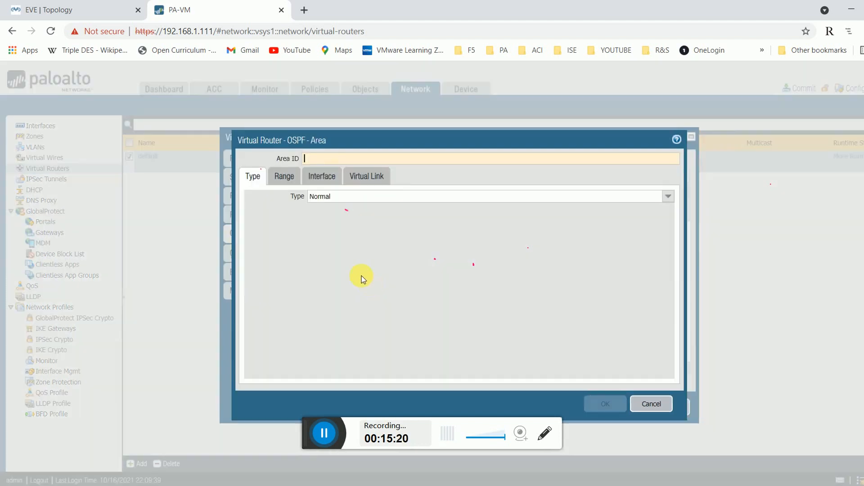
click(669, 197)
click(677, 199)
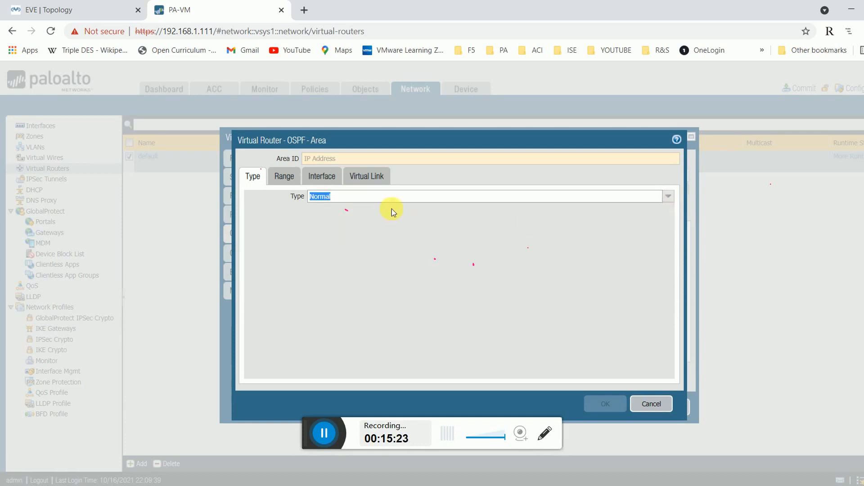
click(286, 180)
click(319, 177)
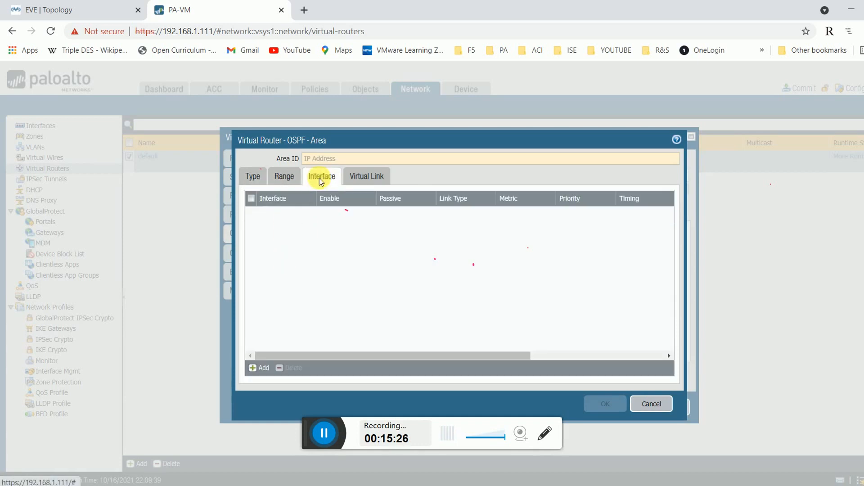
click(278, 179)
click(363, 176)
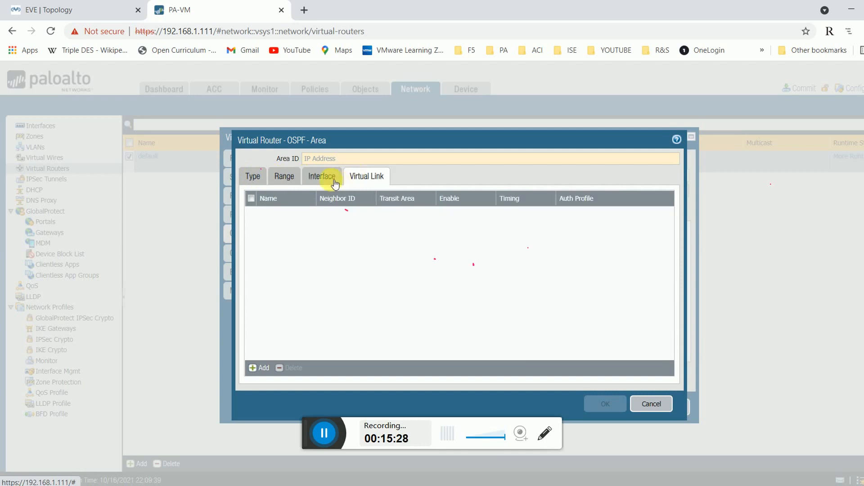
click(323, 176)
click(284, 176)
Give the area ID 10.0.0.1 with no ranges, save it, and close the router editor.
click(348, 159)
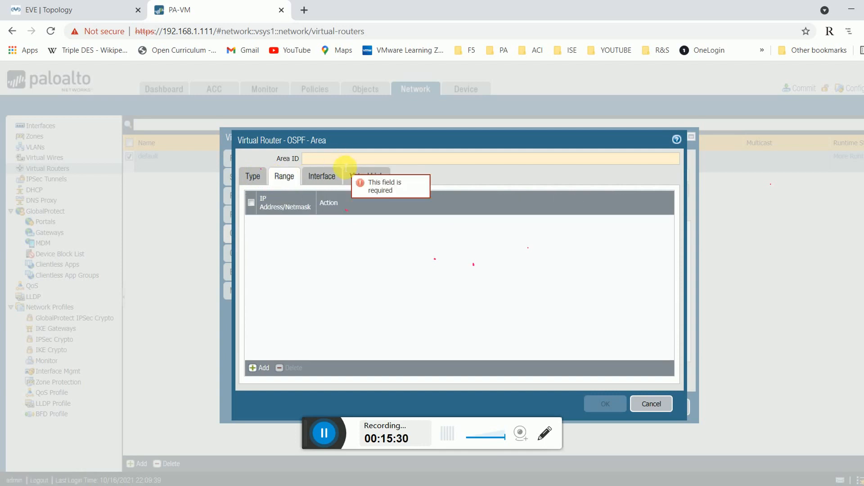
click(253, 175)
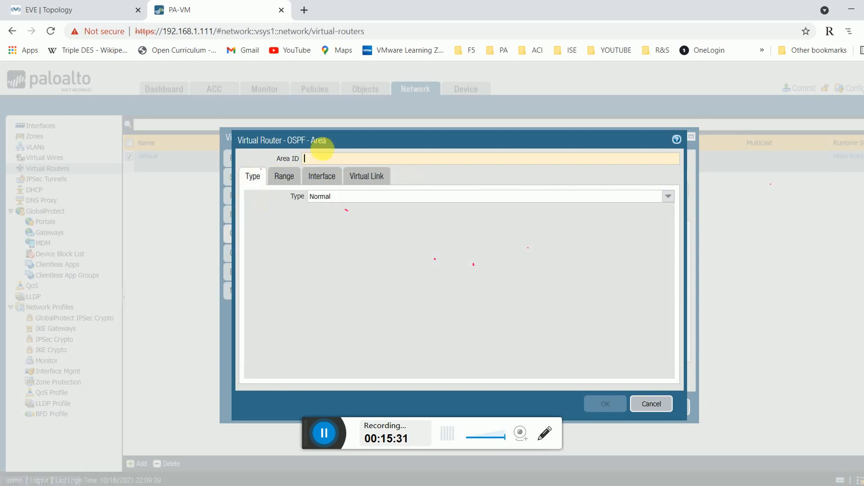
click(320, 159)
text(10.0)
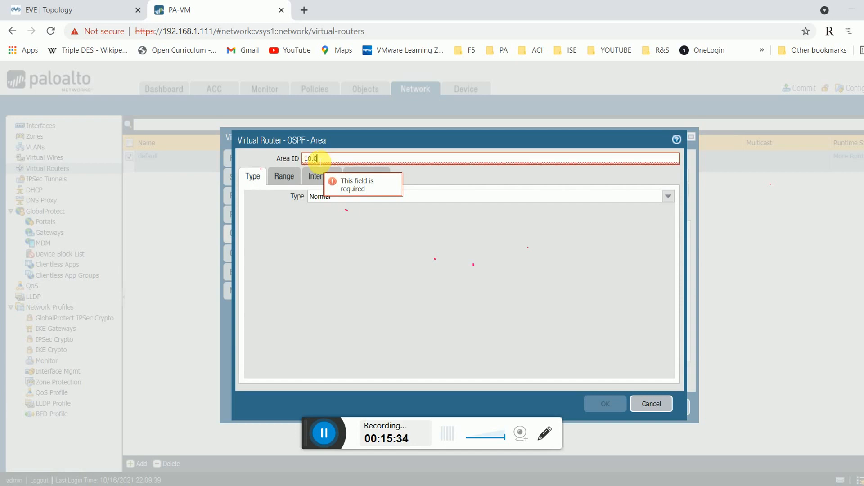
text(.0.1)
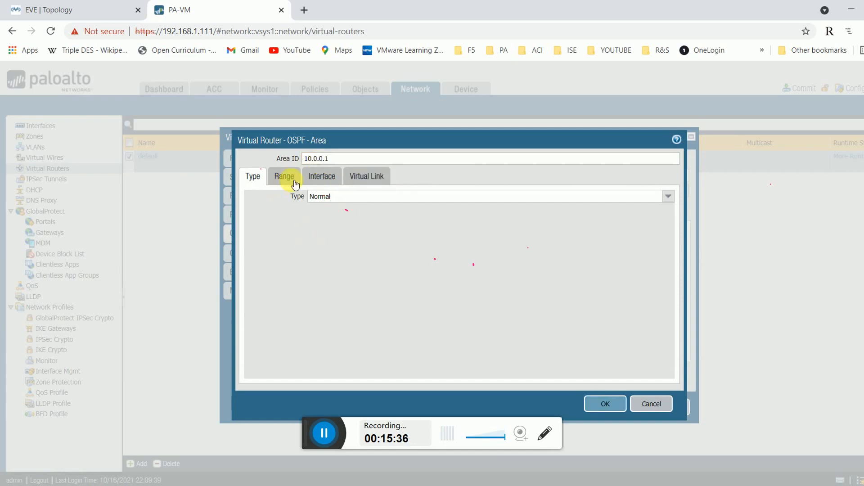
click(284, 178)
click(262, 368)
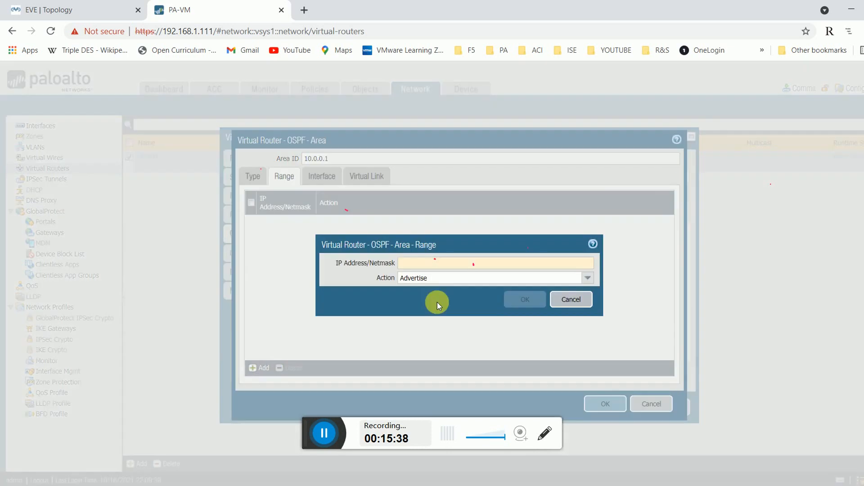
click(571, 299)
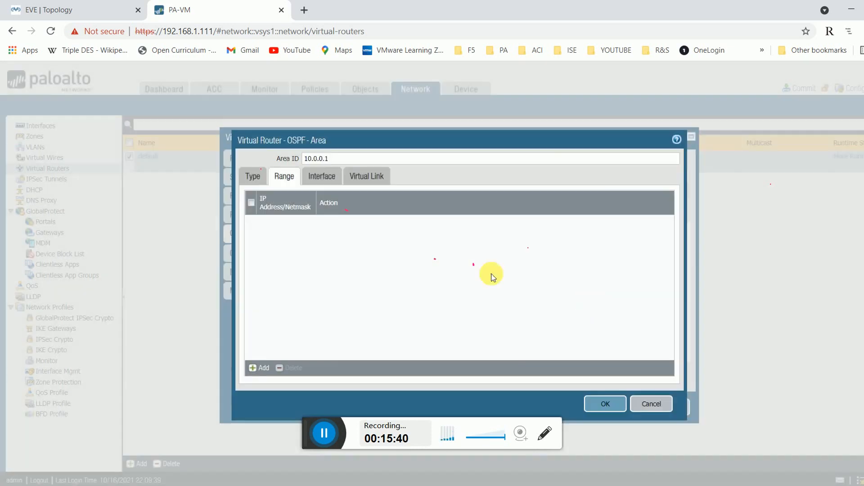
click(607, 405)
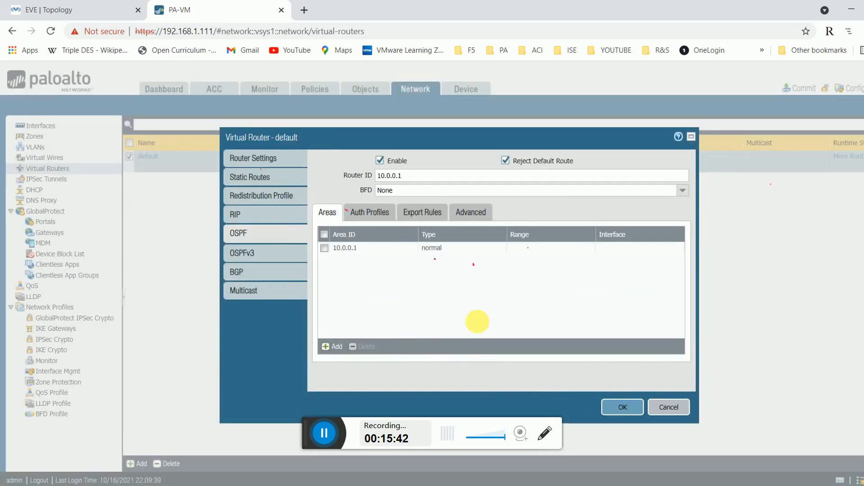
key(Escape)
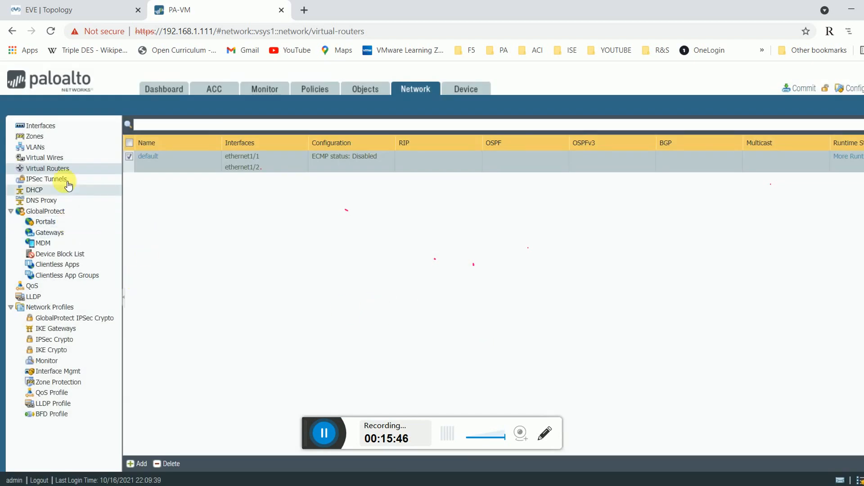
Reopen the default virtual router's settings, then view the EVE lab topology diagram.
click(62, 167)
click(156, 158)
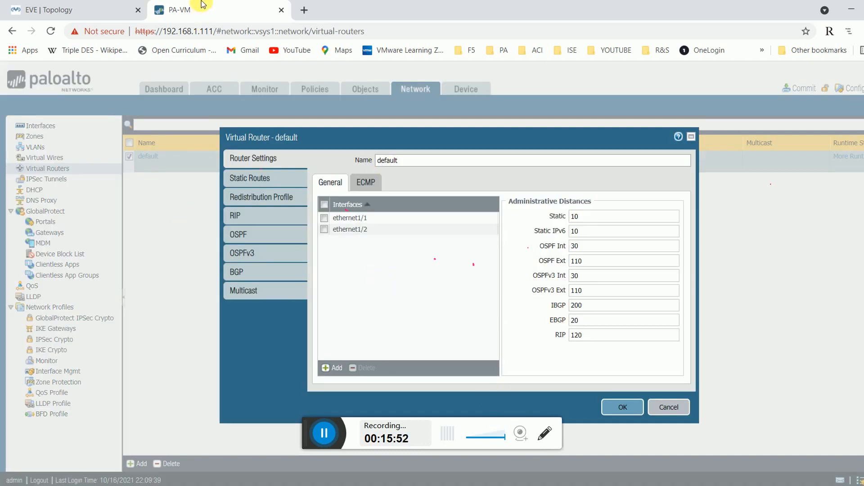
click(99, 11)
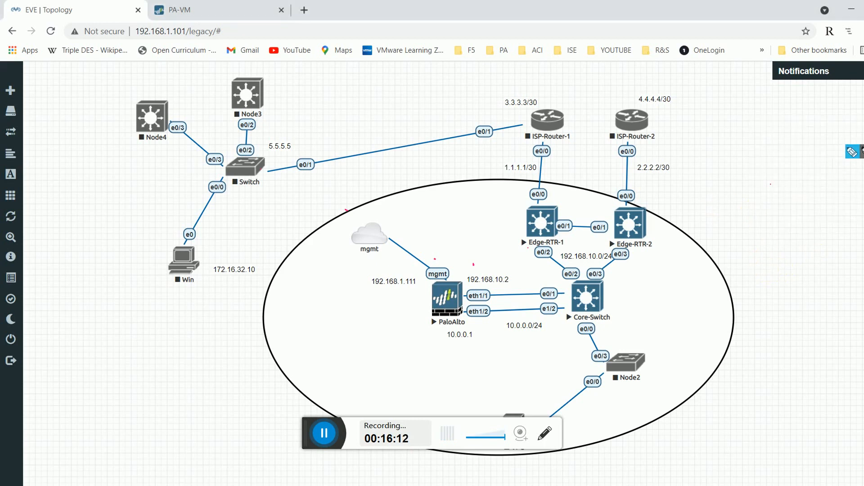
click(532, 404)
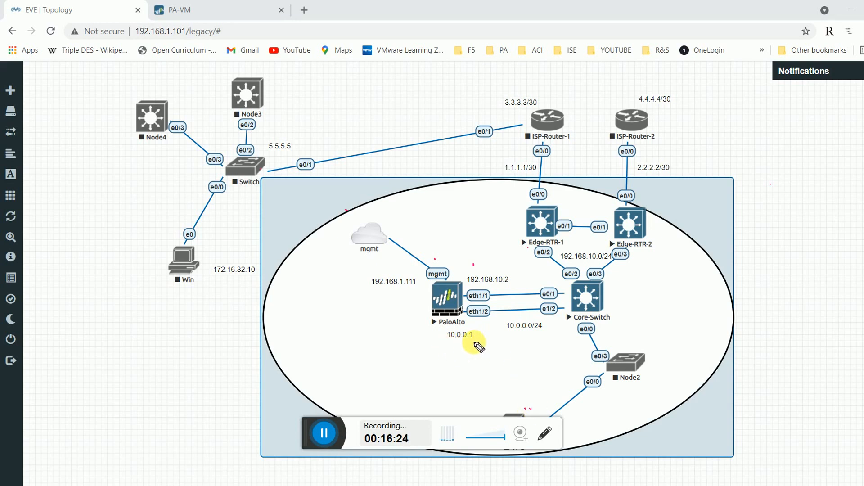
drag(466, 343, 449, 342)
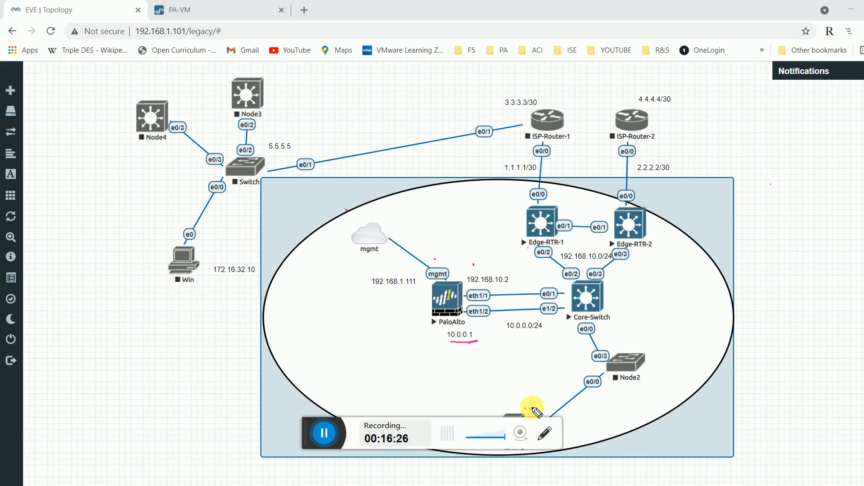
mouse_move(538, 409)
mouse_down()
mouse_move(558, 388)
mouse_move(552, 360)
mouse_move(491, 347)
mouse_move(499, 352)
mouse_up()
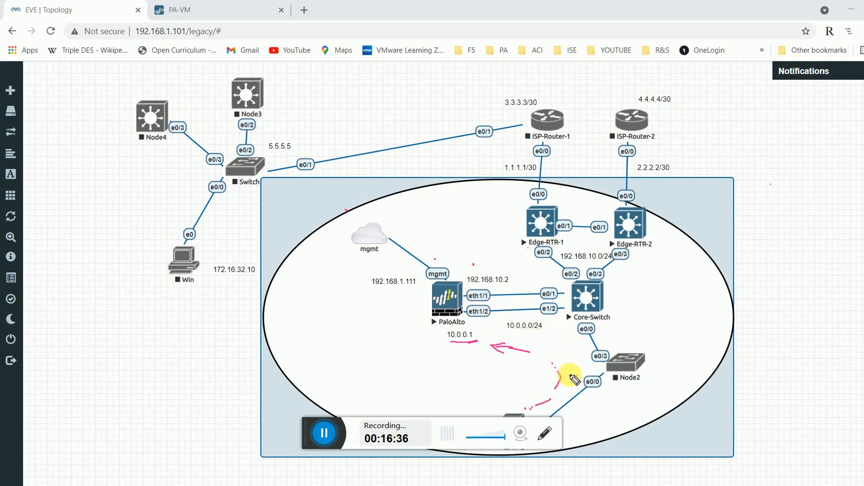
mouse_move(575, 379)
mouse_down()
mouse_move(583, 353)
mouse_move(572, 328)
mouse_move(552, 320)
mouse_move(481, 326)
mouse_up()
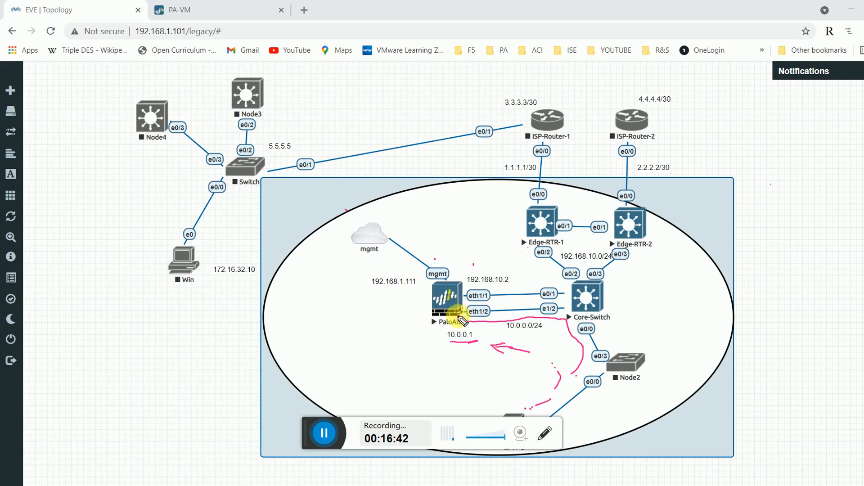
drag(466, 308, 560, 295)
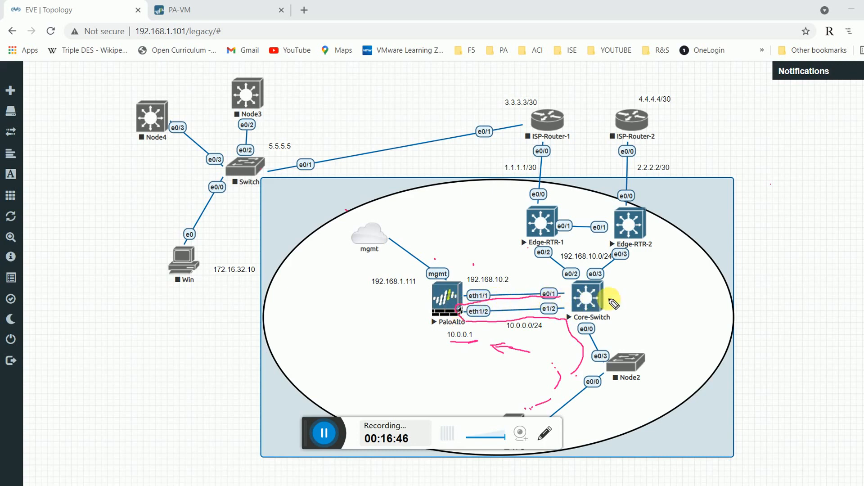
drag(611, 287, 643, 298)
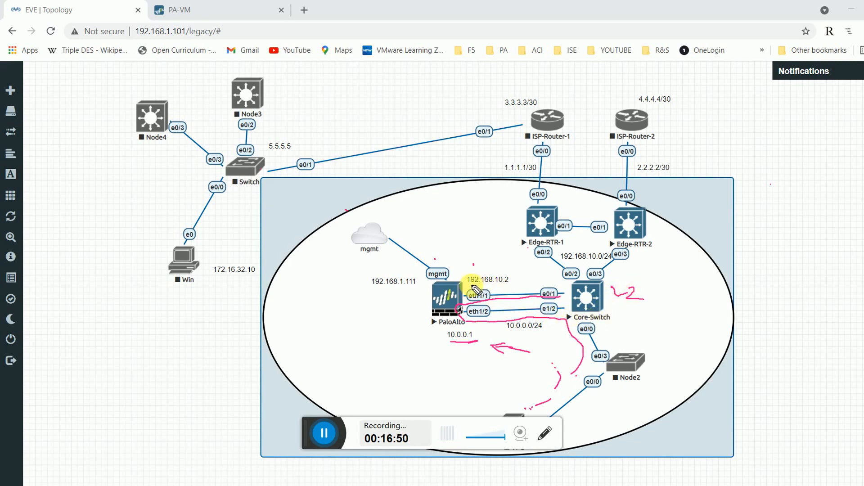
drag(477, 285, 508, 282)
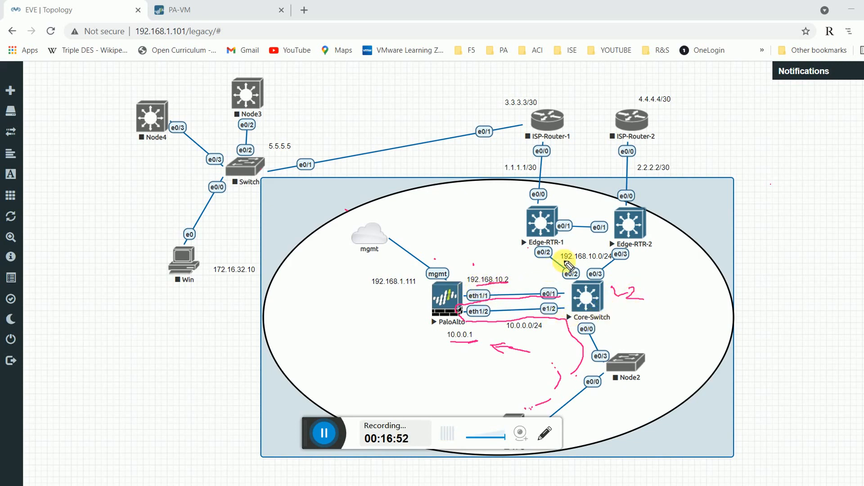
drag(575, 241, 601, 251)
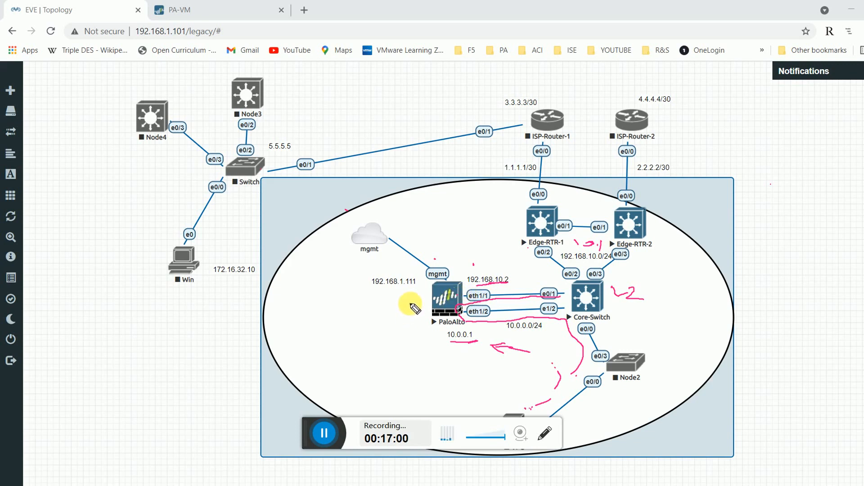
drag(407, 305, 412, 304)
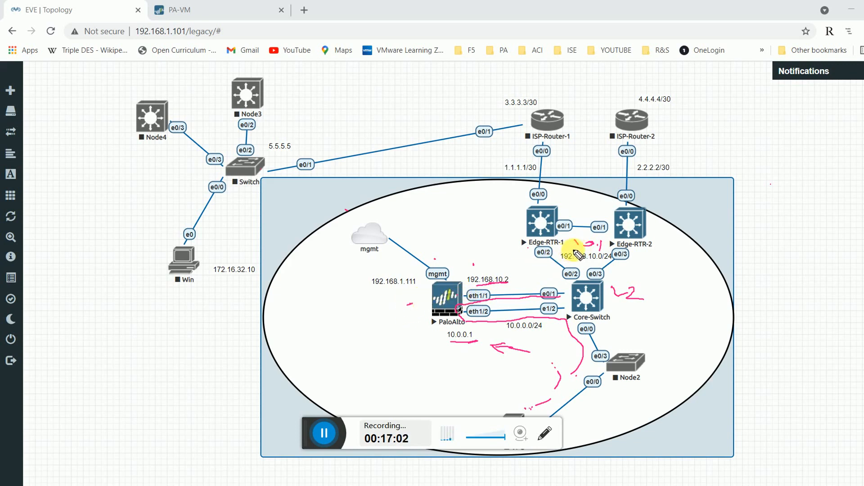
mouse_move(574, 250)
mouse_down()
mouse_move(595, 250)
mouse_move(599, 233)
mouse_move(566, 243)
mouse_move(590, 249)
mouse_up()
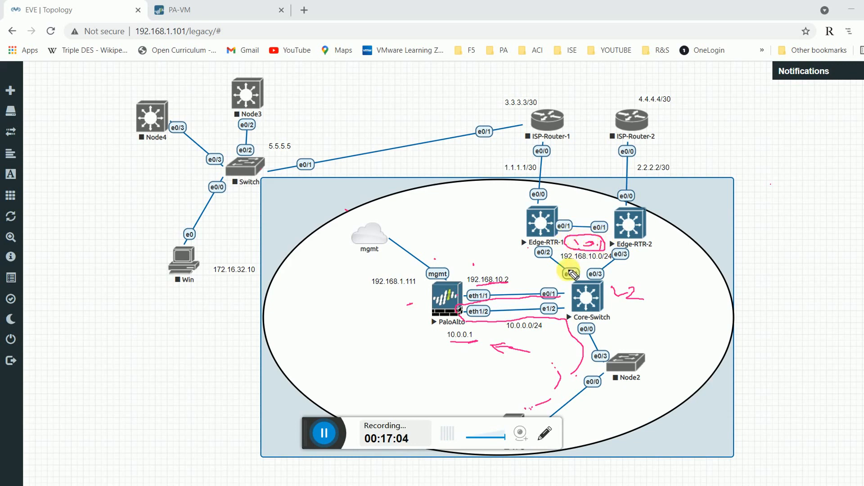
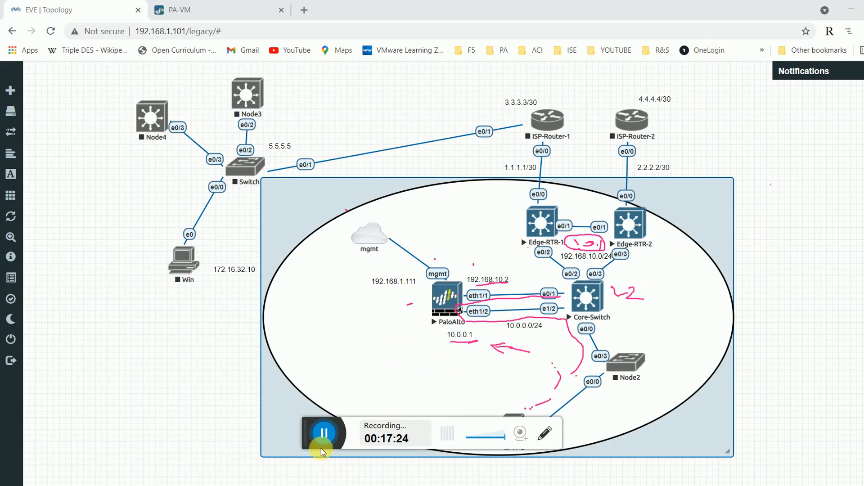
On the PA-VM firewall, start a new static route named Default route to 0.0.0.0/0.
click(322, 433)
click(219, 8)
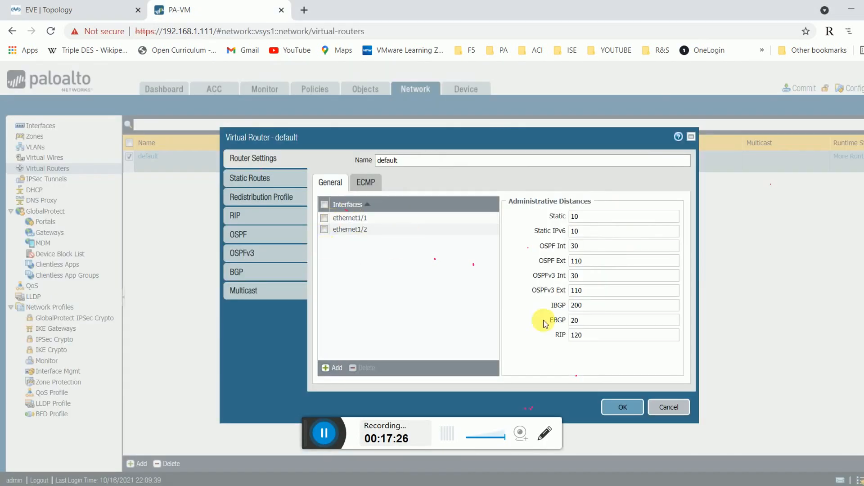
click(254, 179)
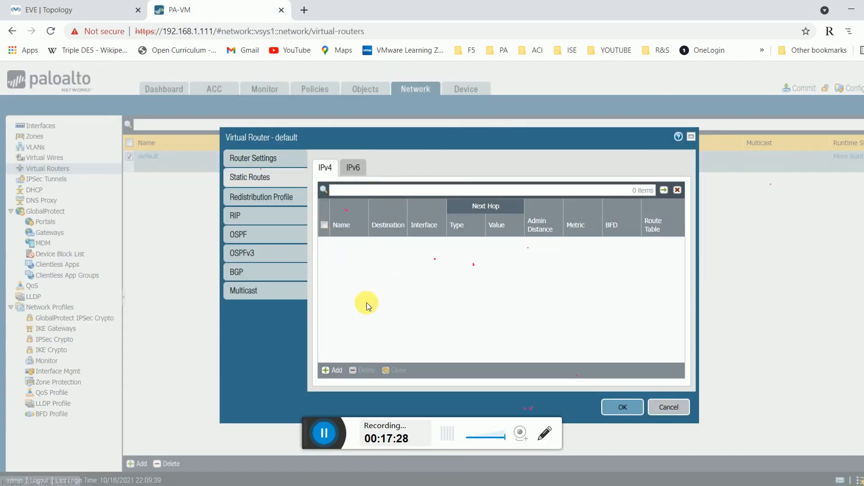
click(331, 368)
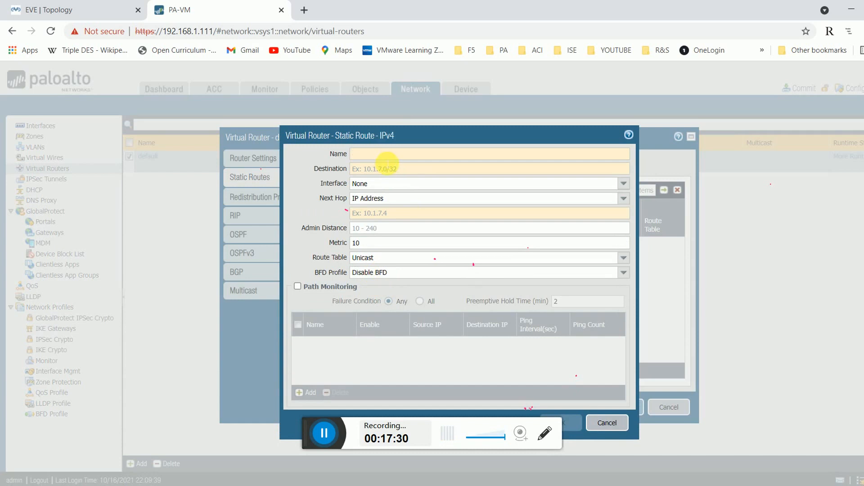
text(Defaut)
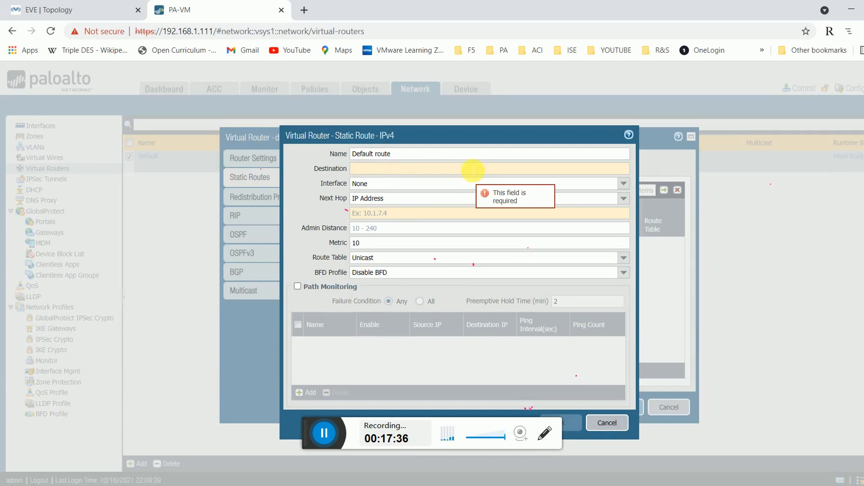
key(BackSpace)
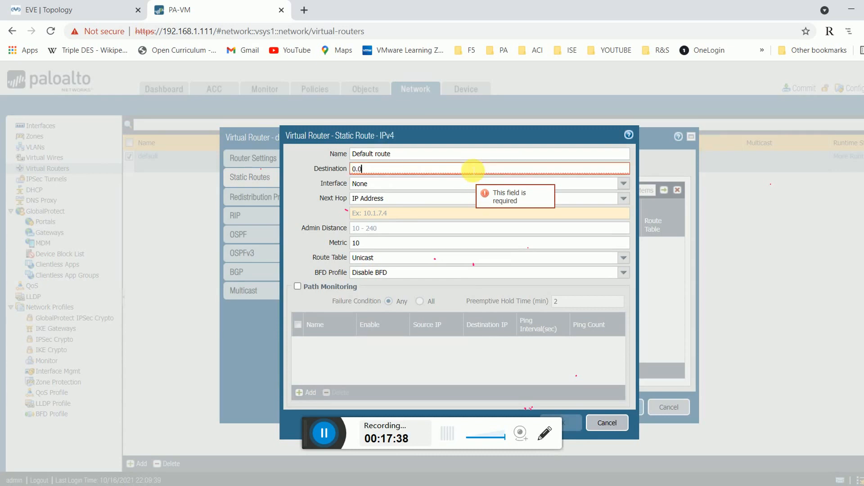
text(0.0/0)
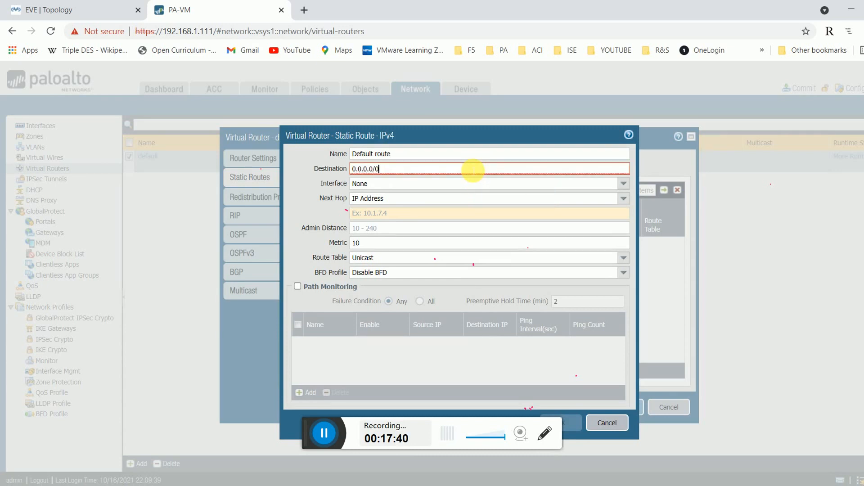
Give the route interface ethernet1/1 and next hop 192.168.10.1, then save it.
click(632, 185)
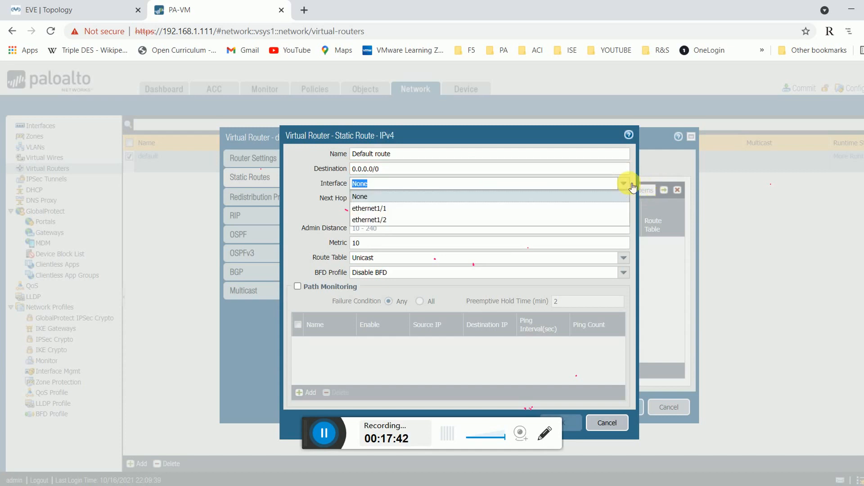
click(632, 185)
click(627, 184)
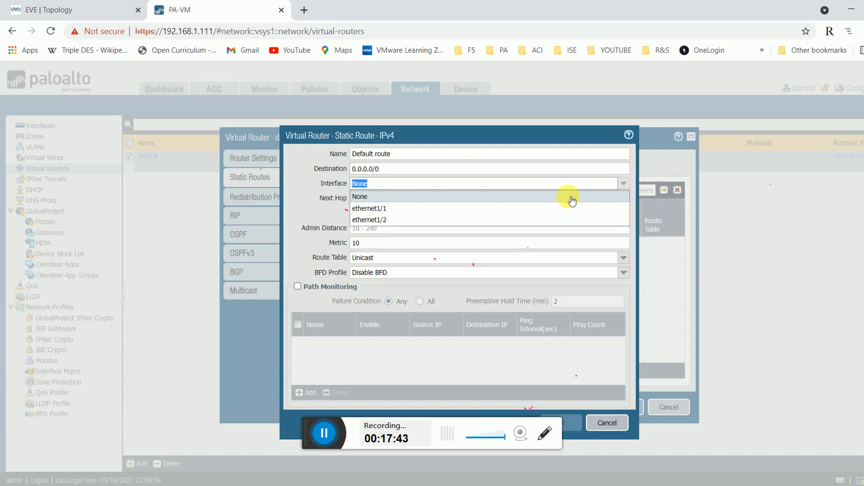
click(543, 209)
click(410, 216)
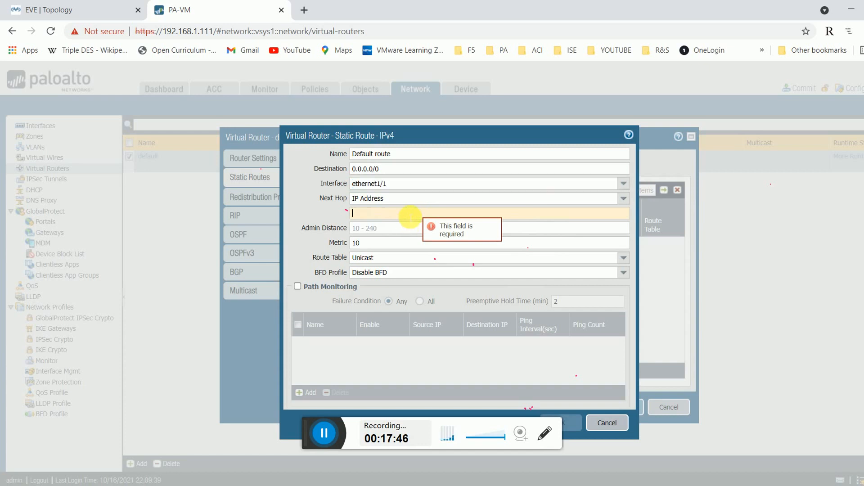
text(192.168.)
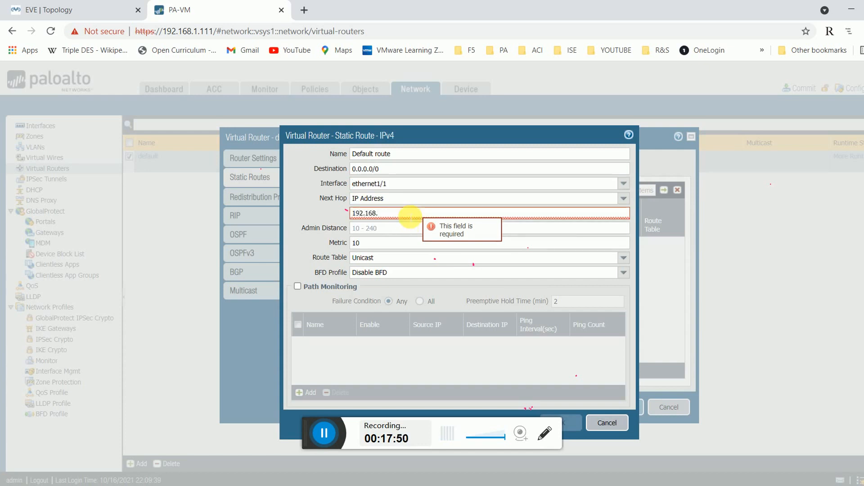
text(10.1)
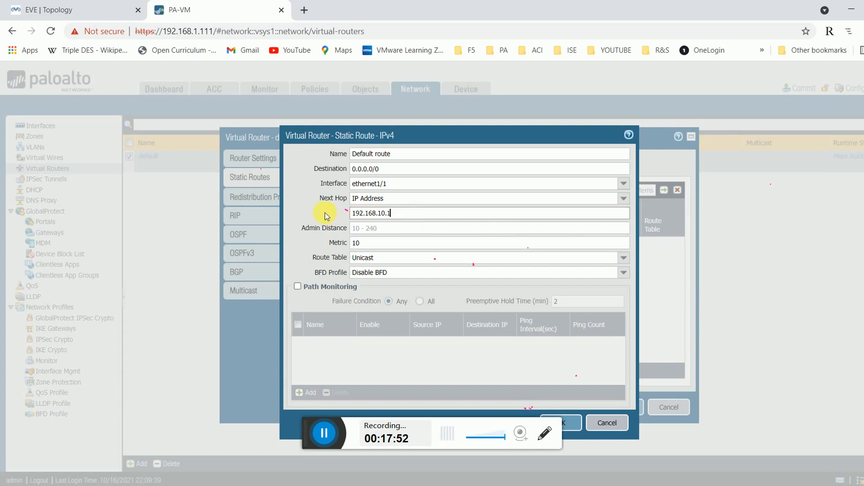
click(575, 423)
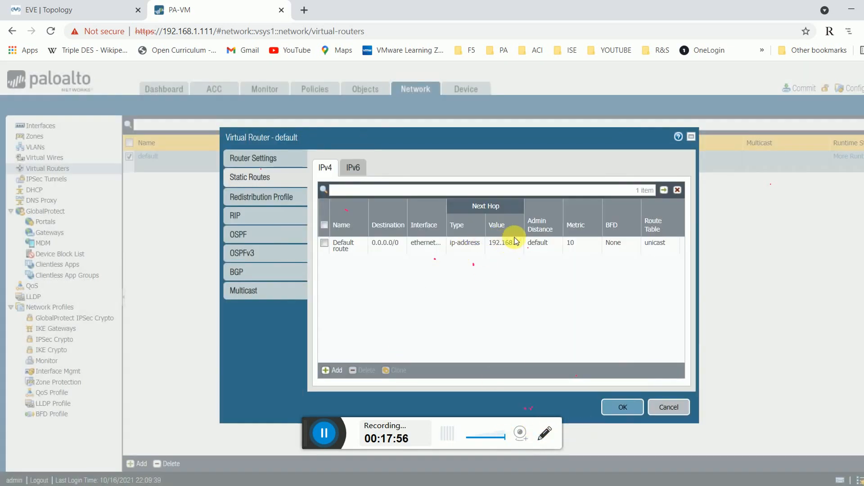
double_click(524, 222)
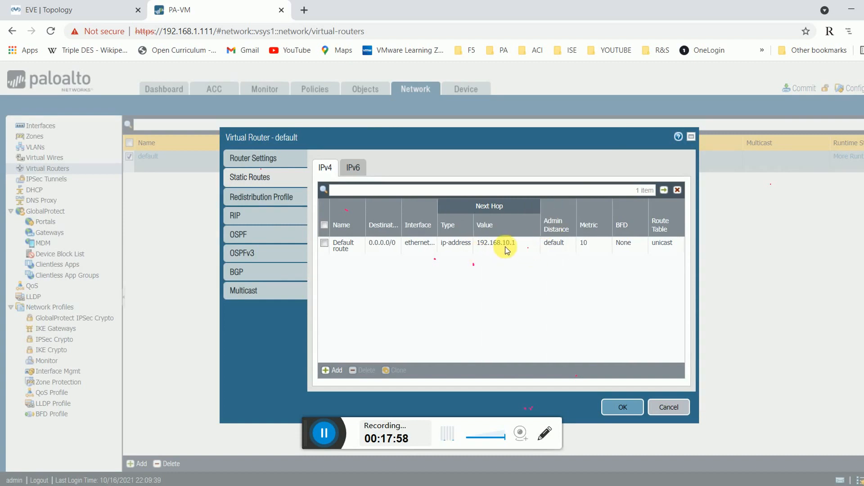
Add a new OSPF export rule on the default virtual router, naming it Default.
click(243, 241)
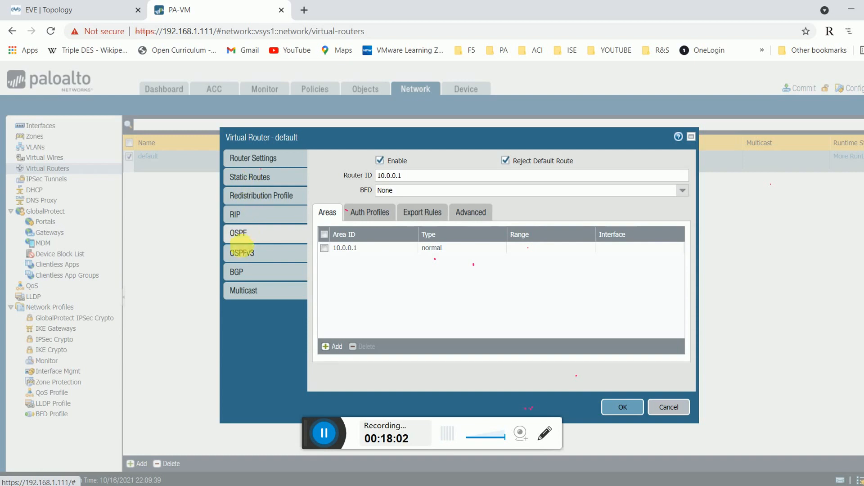
click(427, 215)
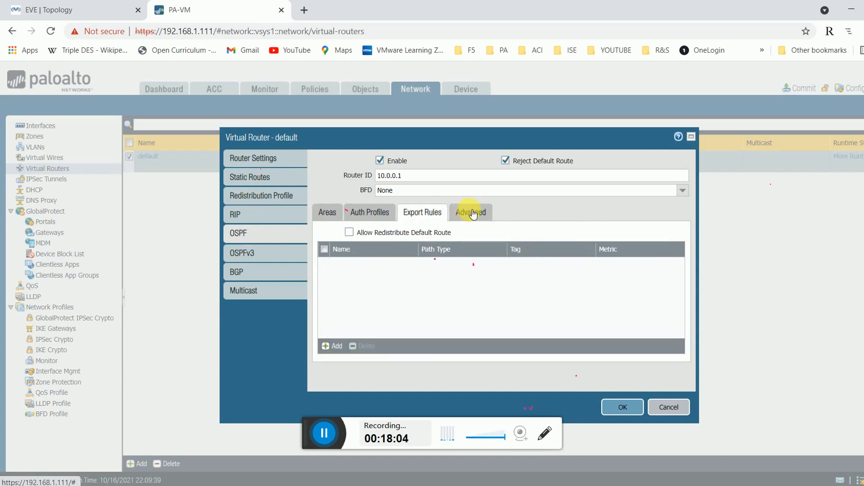
click(470, 213)
click(435, 215)
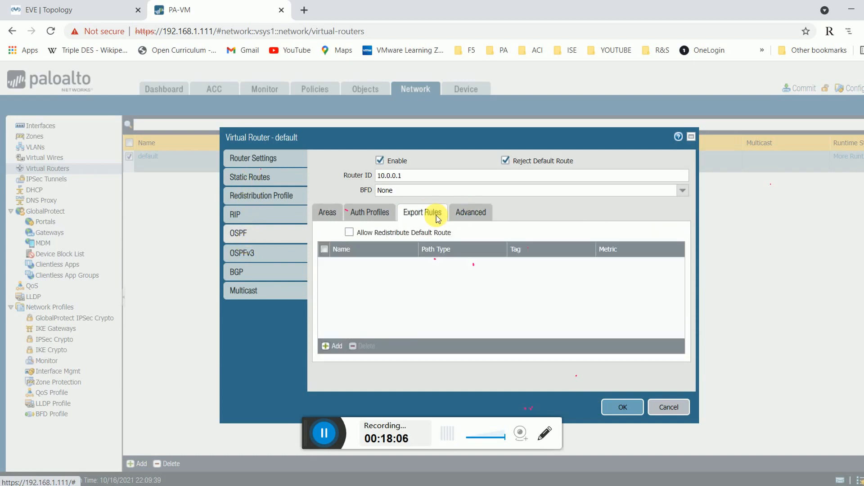
click(333, 346)
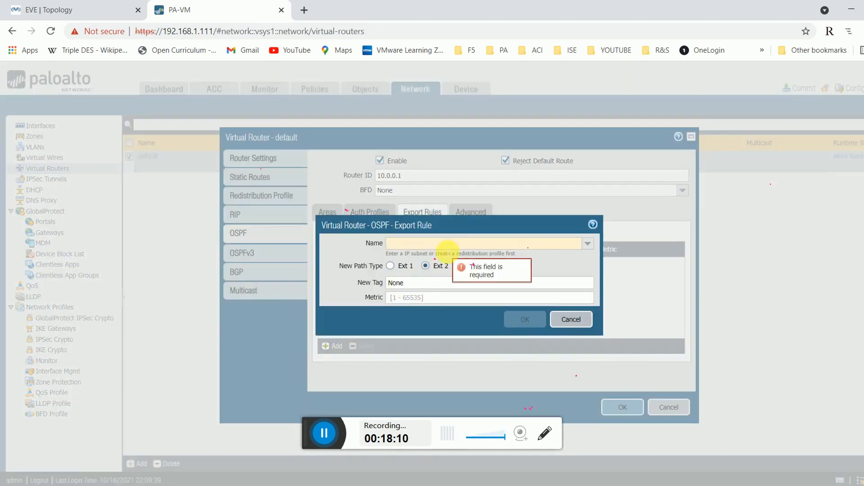
text(Default)
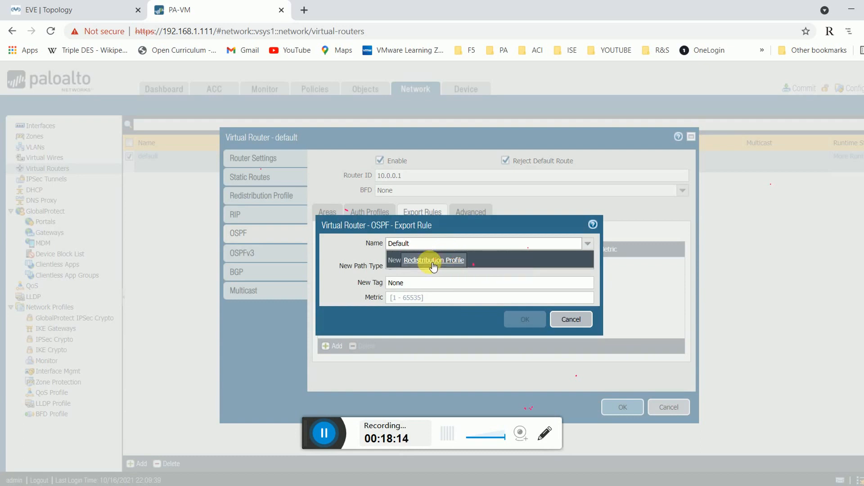
Create redistribution profile Defaultroute with priority 1, static source and Redist action, and save it.
click(433, 266)
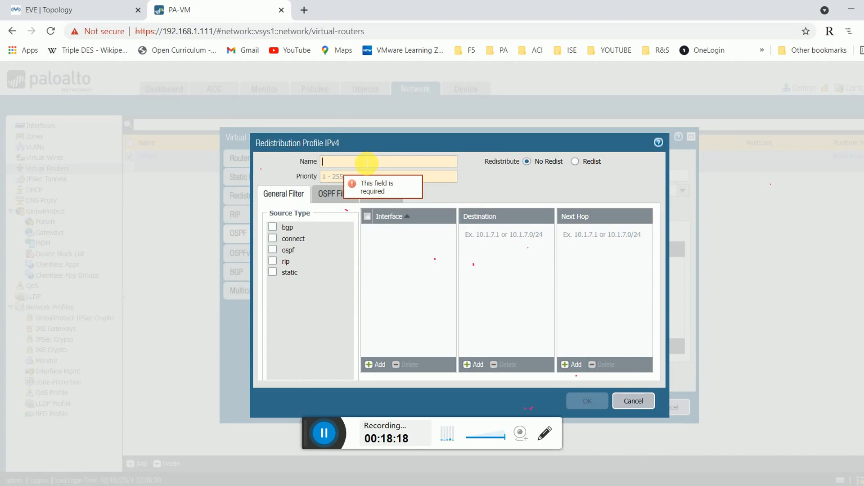
text(Dea)
text(i)
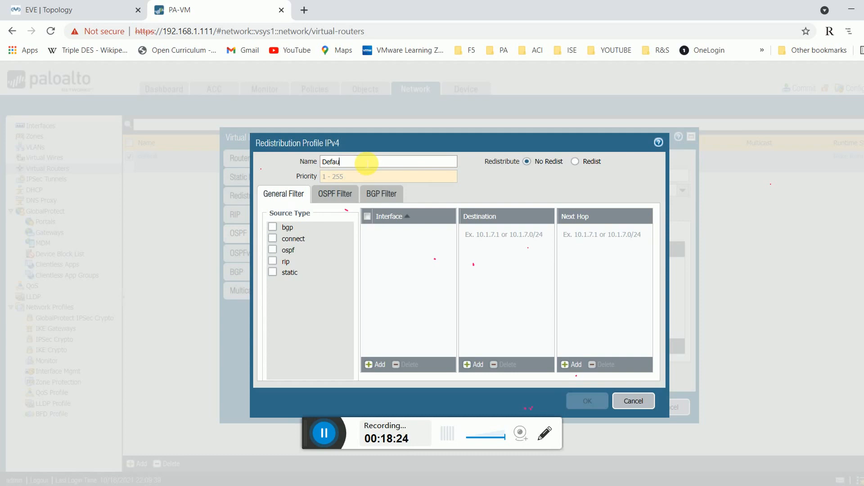
text(;t)
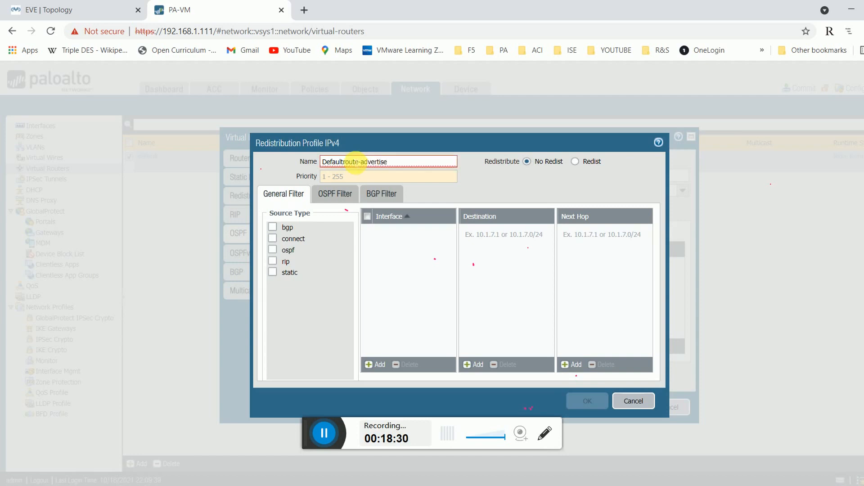
click(360, 180)
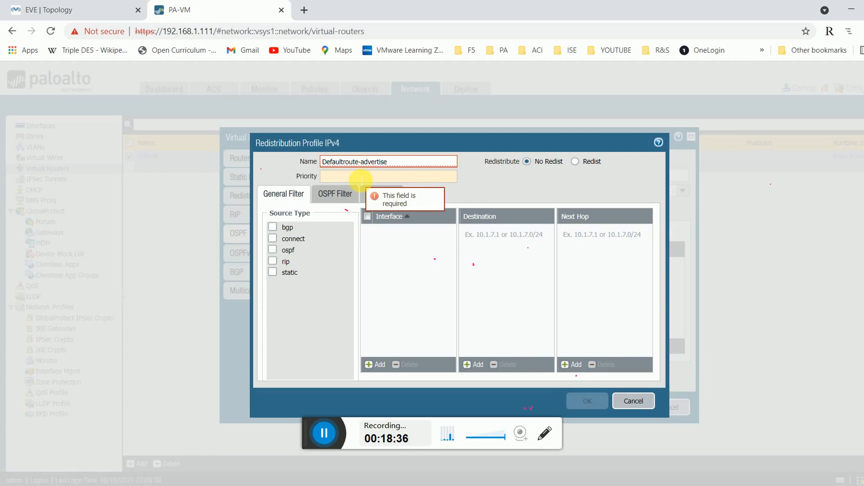
text(1)
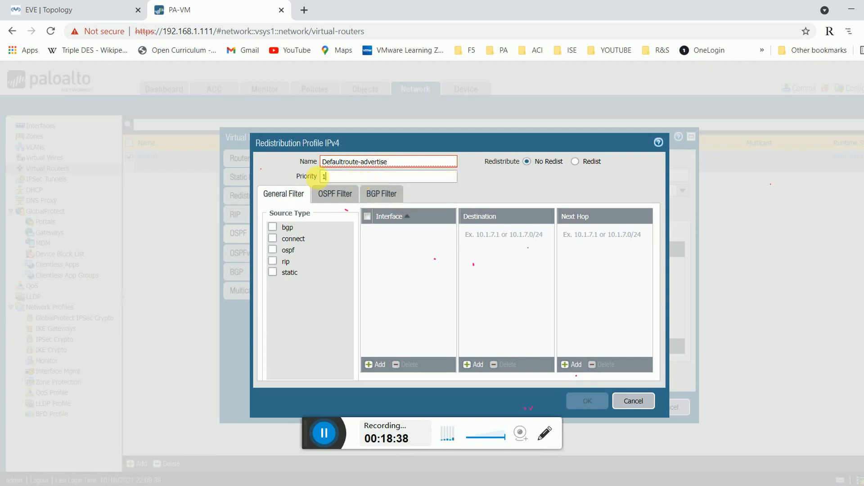
drag(405, 165, 359, 163)
key(BackSpace)
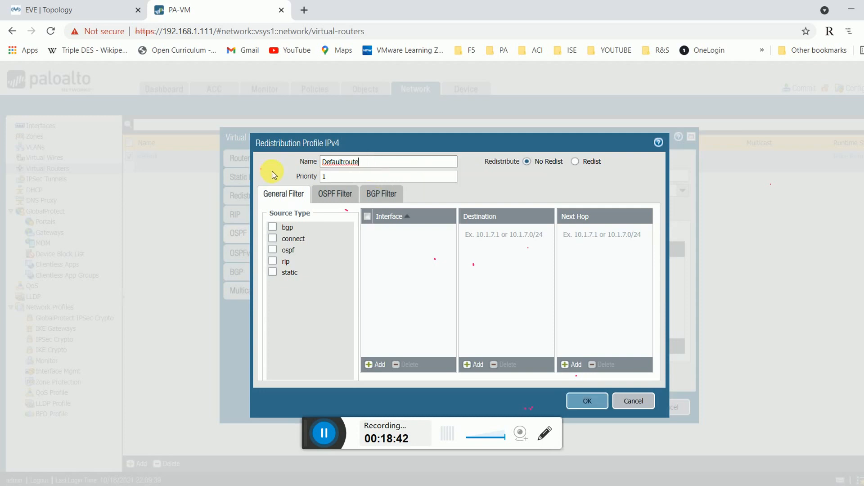
click(274, 272)
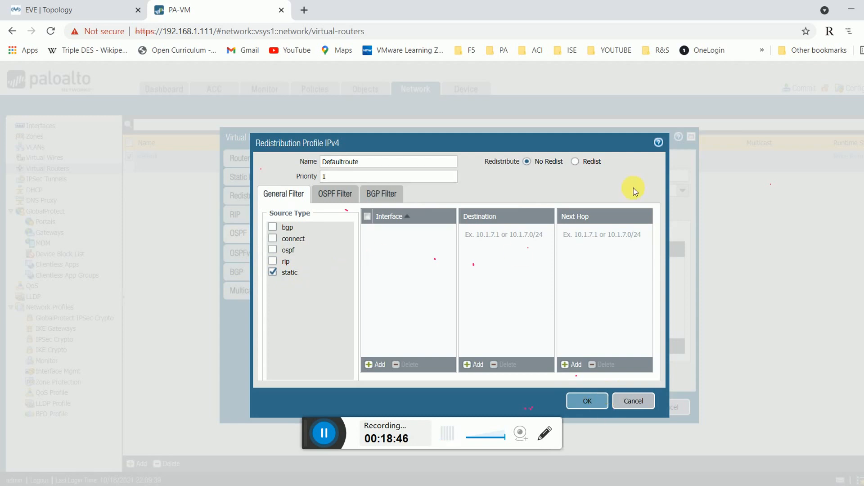
click(575, 161)
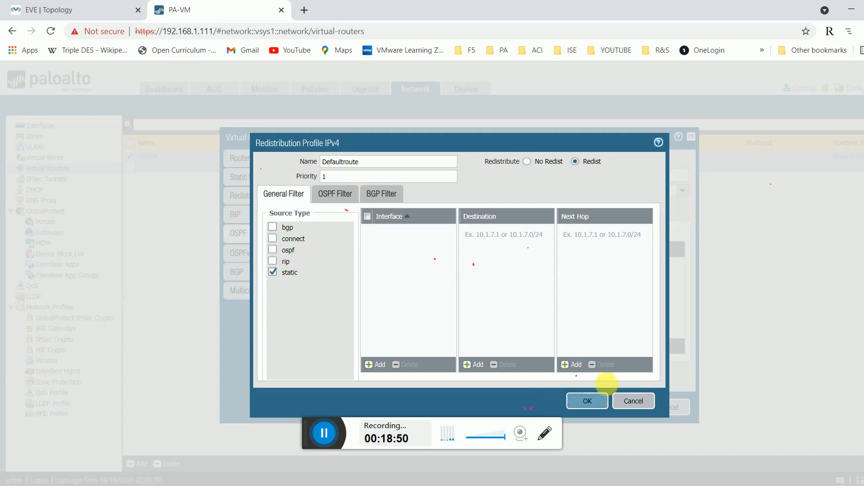
click(601, 398)
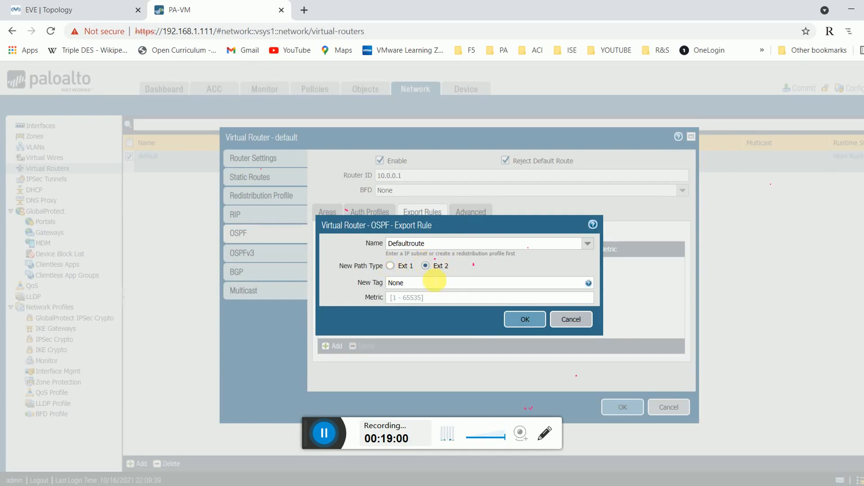
Save the Defaultroute export rule as Ext 2, review the profile unchanged, and close the virtual router.
click(523, 320)
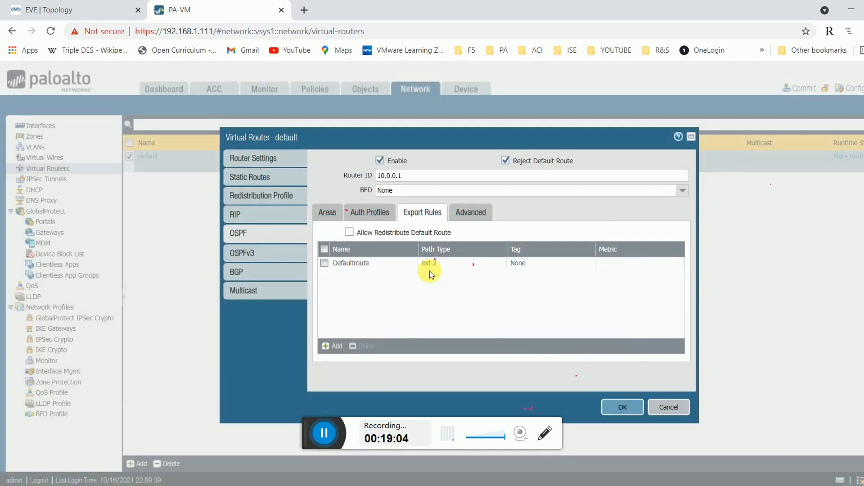
click(259, 196)
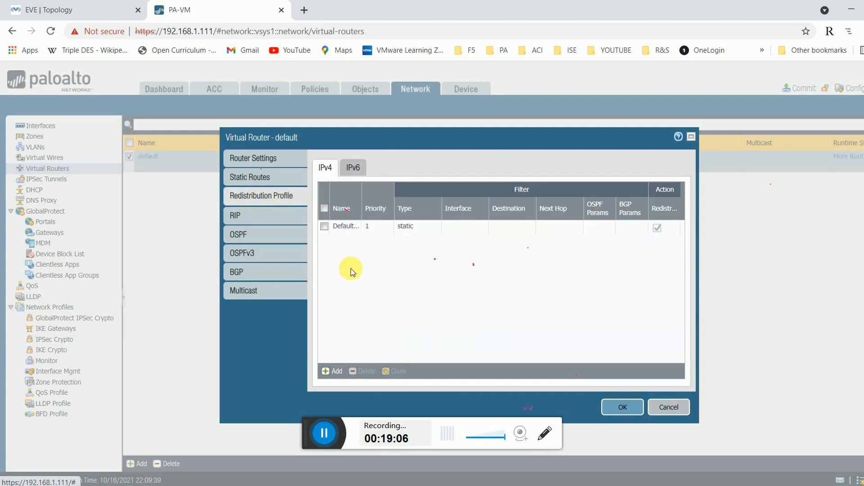
click(344, 227)
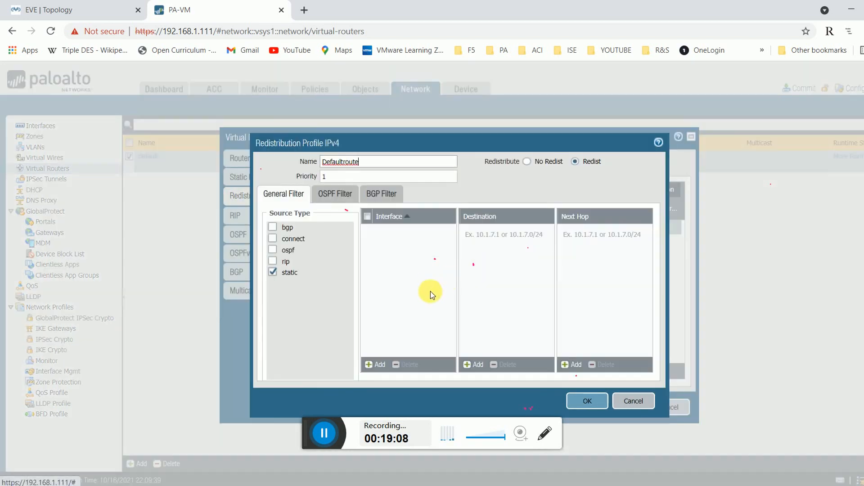
click(643, 401)
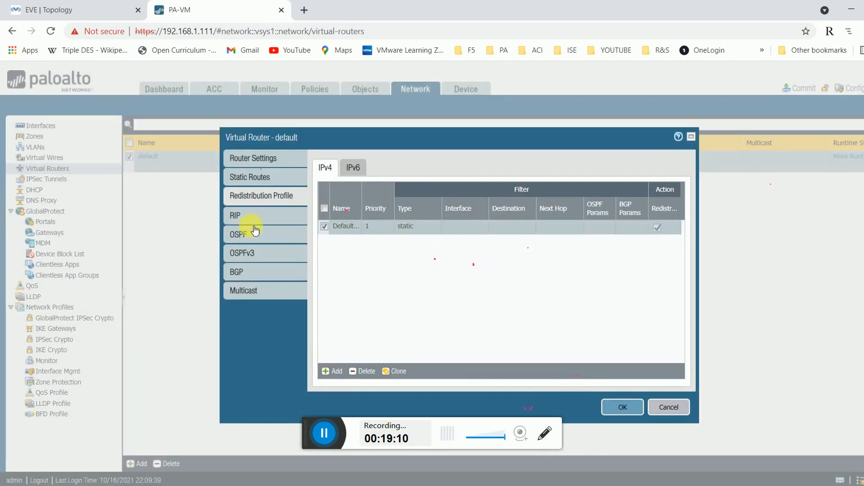
click(239, 234)
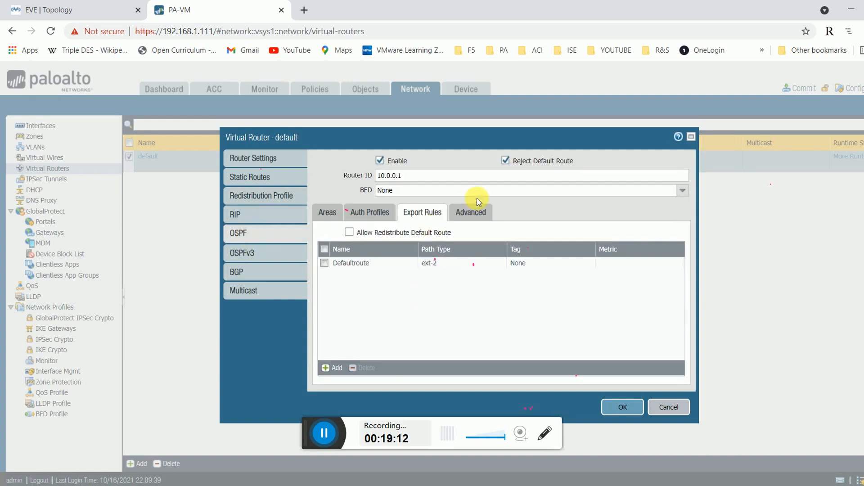
click(632, 405)
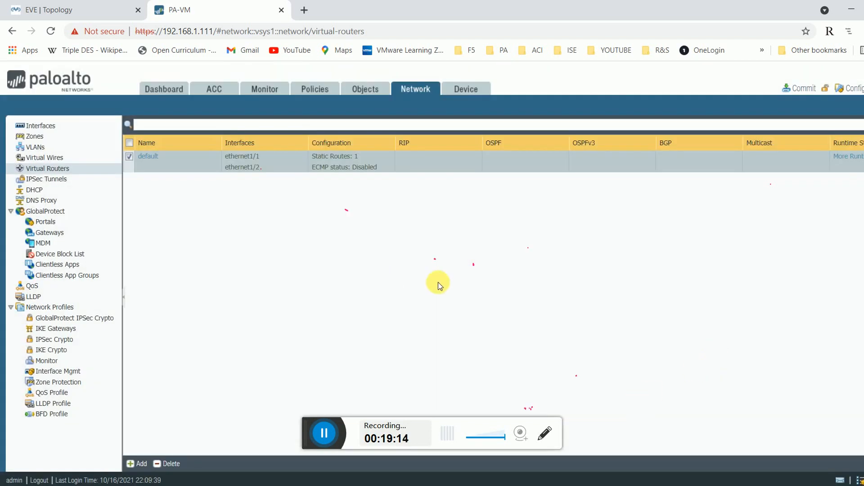
Enable BGP on the default virtual router with router ID 10.0.0.1 and AS number 1.
click(157, 161)
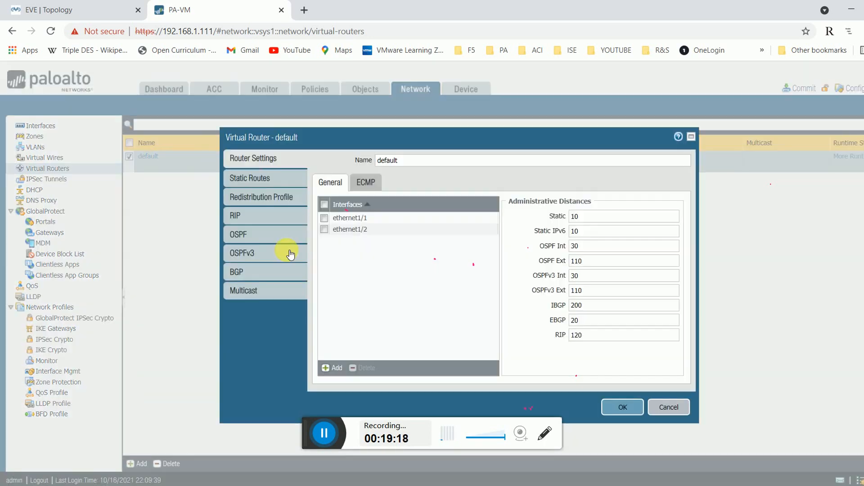
click(263, 271)
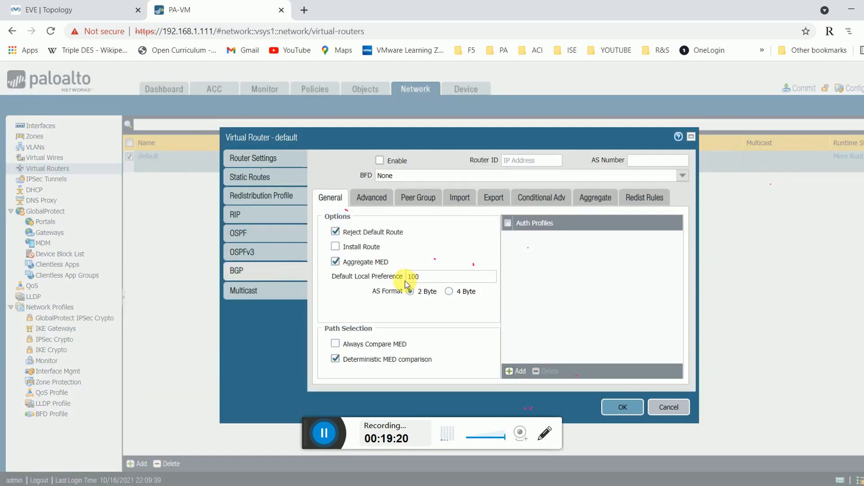
click(380, 161)
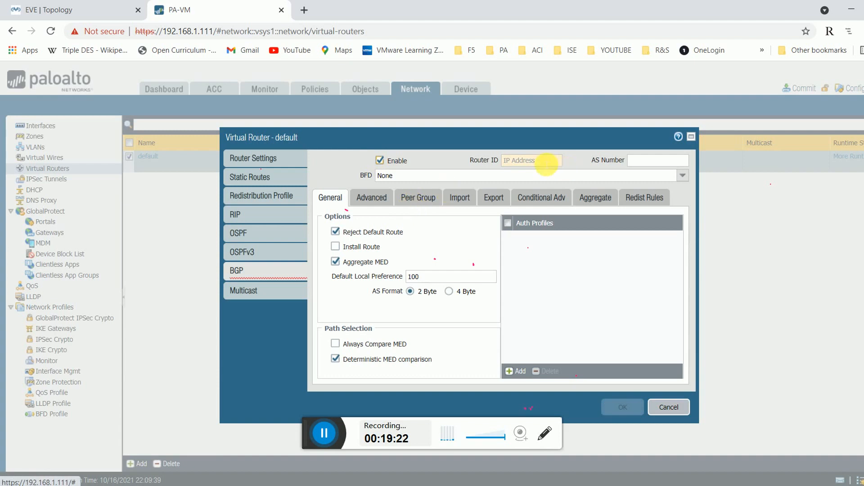
click(544, 162)
text(10.1)
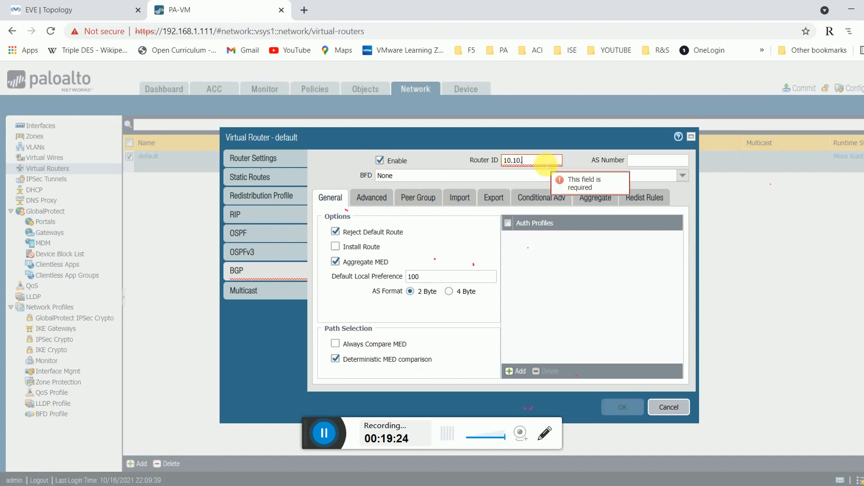
text(.0.1)
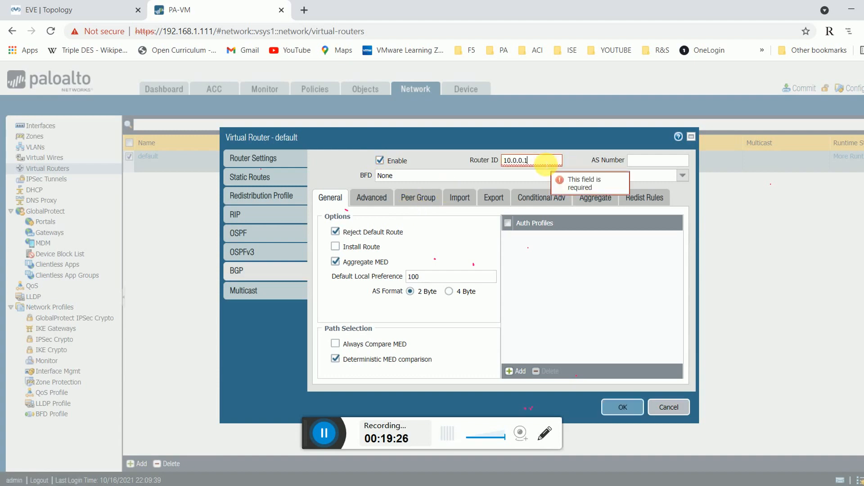
click(640, 161)
click(642, 163)
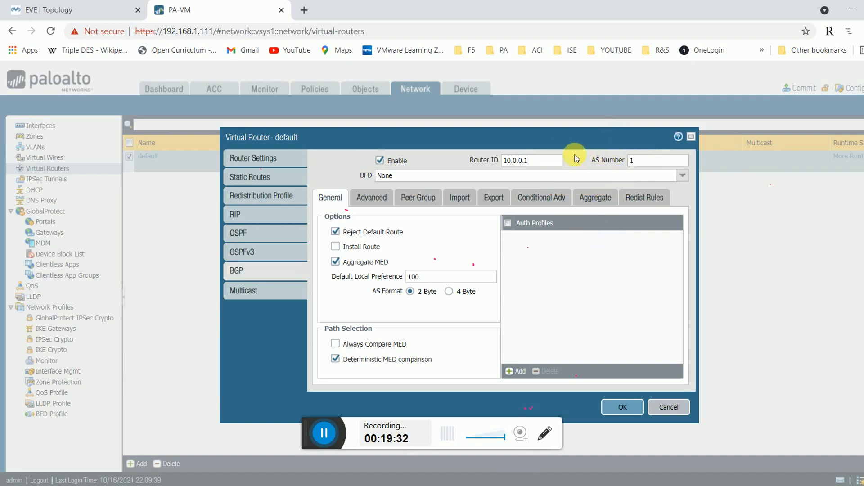
click(632, 161)
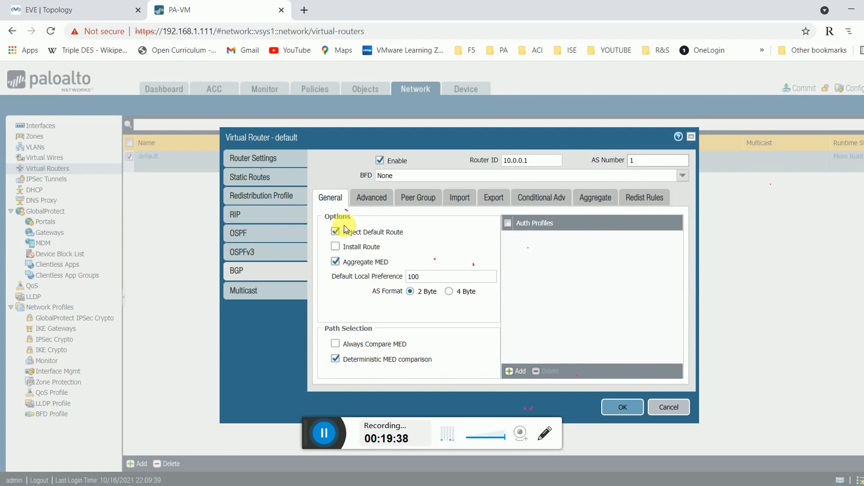
Look through the BGP Advanced, Peer Group, Import and Export tabs.
click(371, 198)
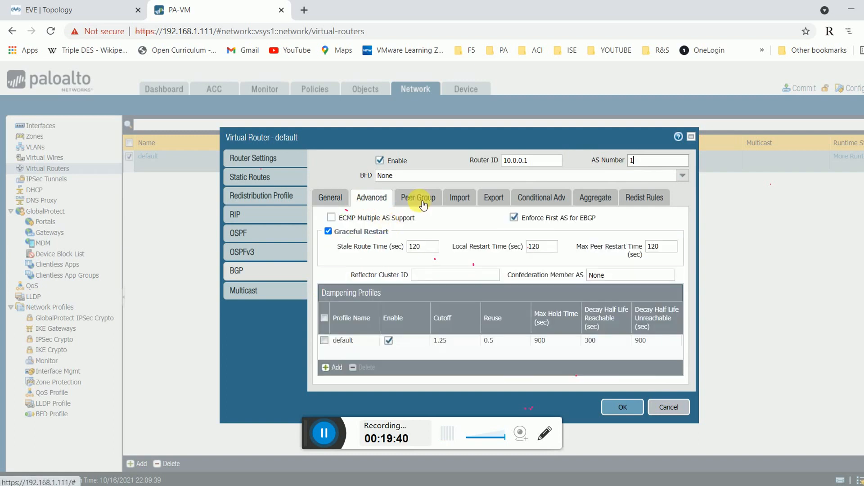
click(418, 198)
click(468, 199)
click(494, 197)
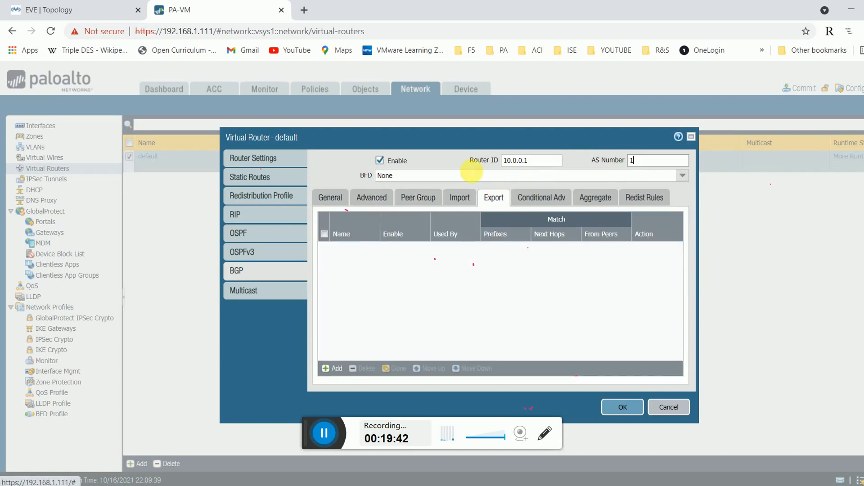
Save the BGP settings, view the empty IPSec Tunnels page, and return from EVE to the firewall.
click(627, 406)
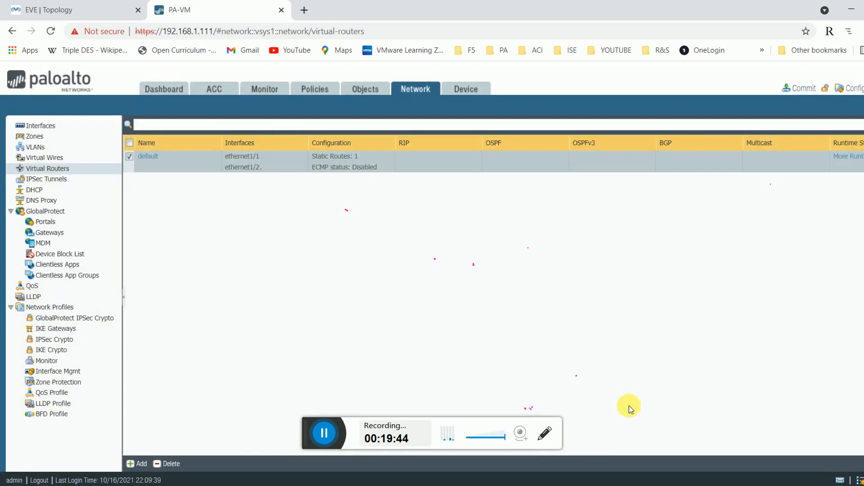
click(54, 182)
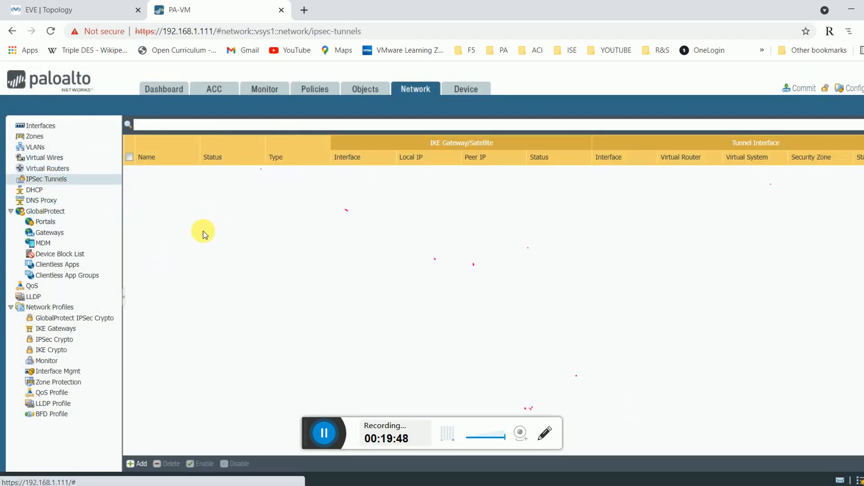
click(59, 9)
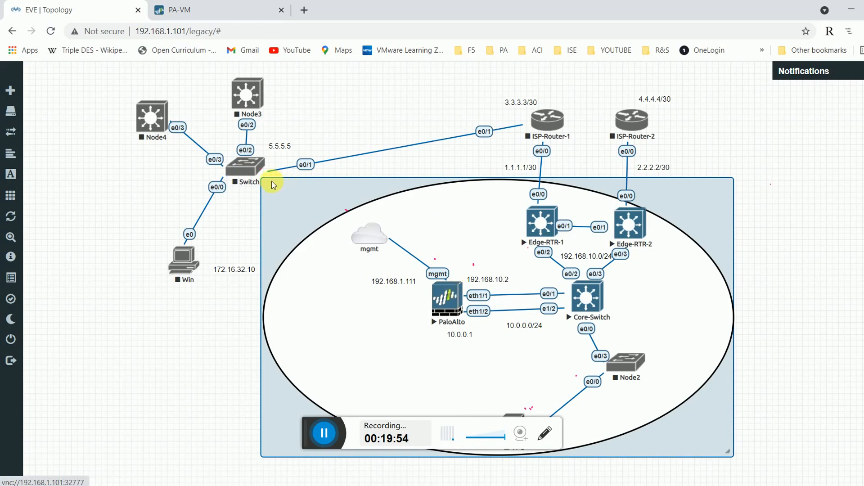
click(205, 5)
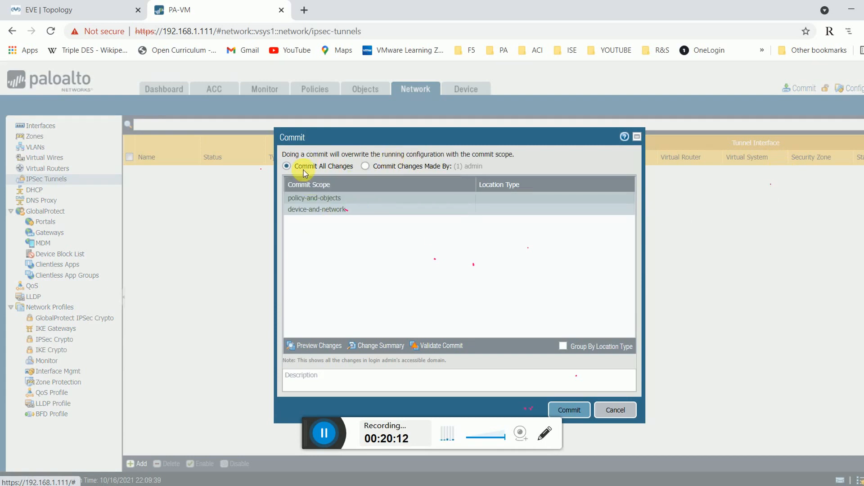
click(310, 345)
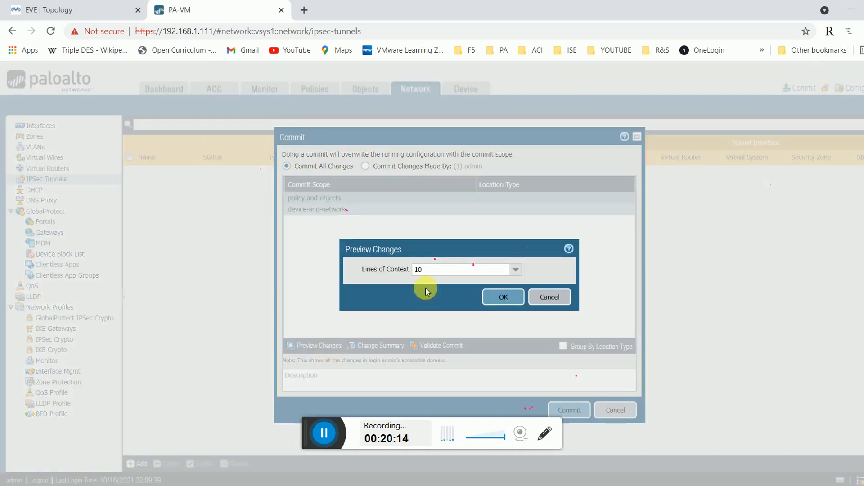
click(499, 296)
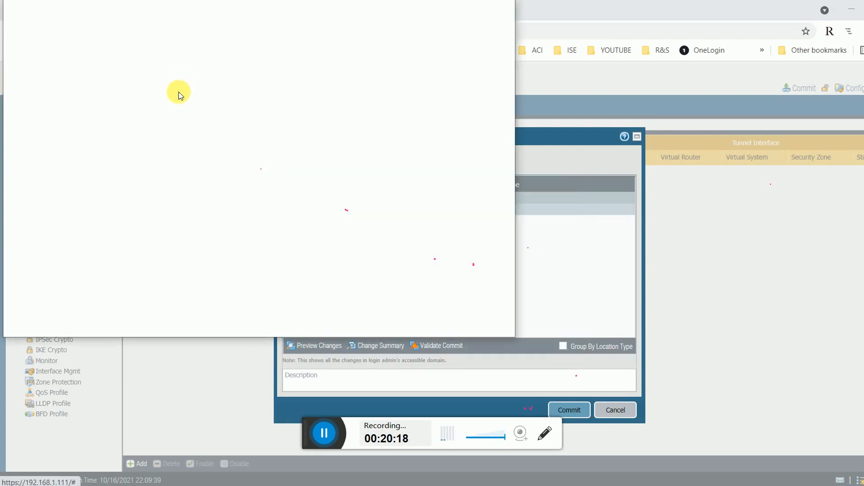
scroll(212, 199, down, 4)
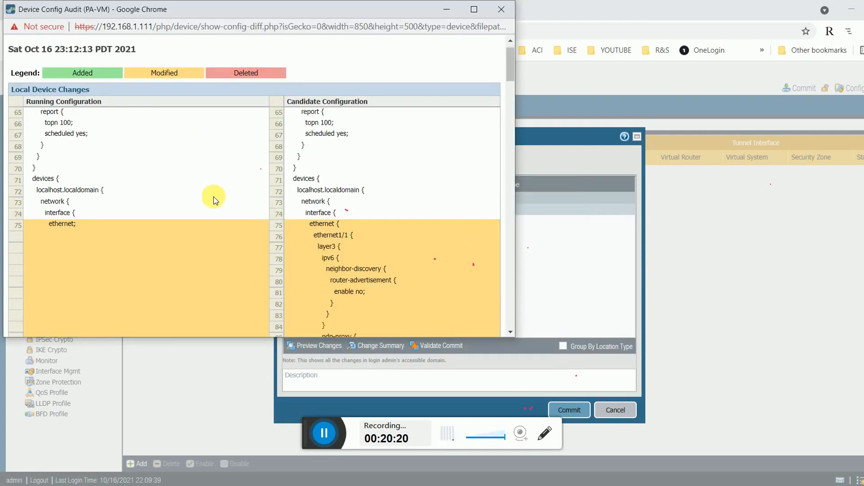
scroll(216, 201, down, 3)
scroll(217, 202, down, 10)
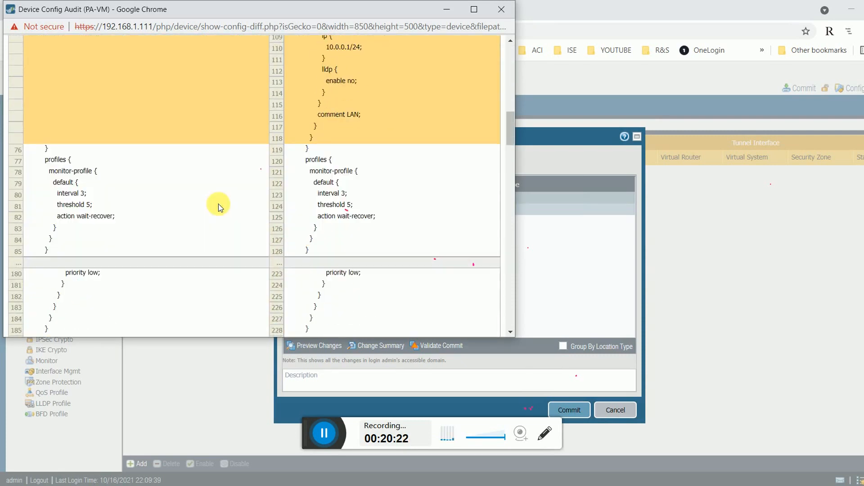
scroll(218, 204, down, 5)
scroll(218, 204, up, 5)
scroll(218, 205, down, 6)
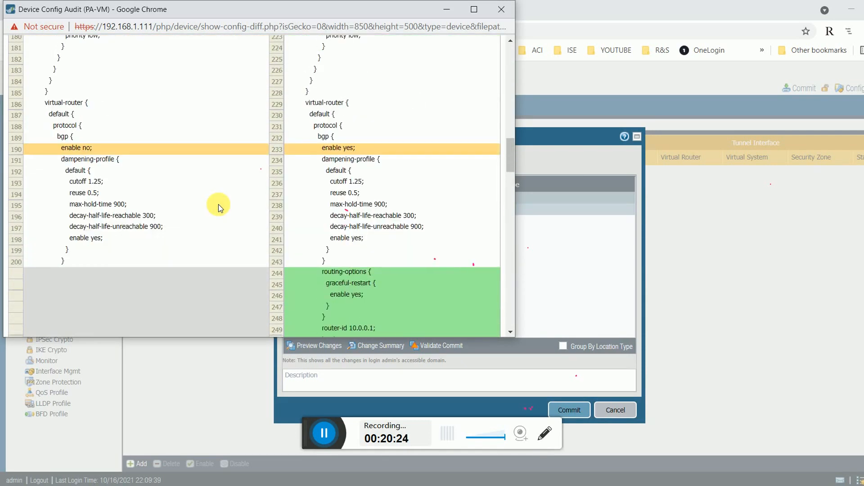
scroll(217, 204, down, 10)
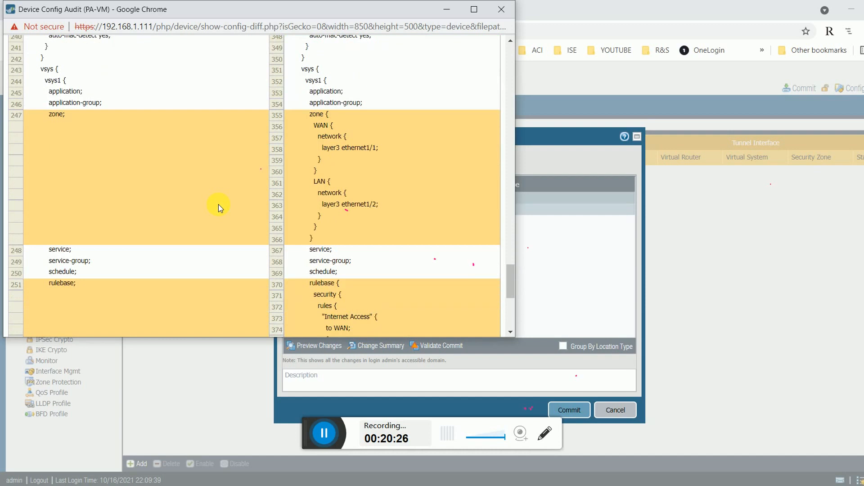
scroll(218, 205, down, 4)
click(501, 9)
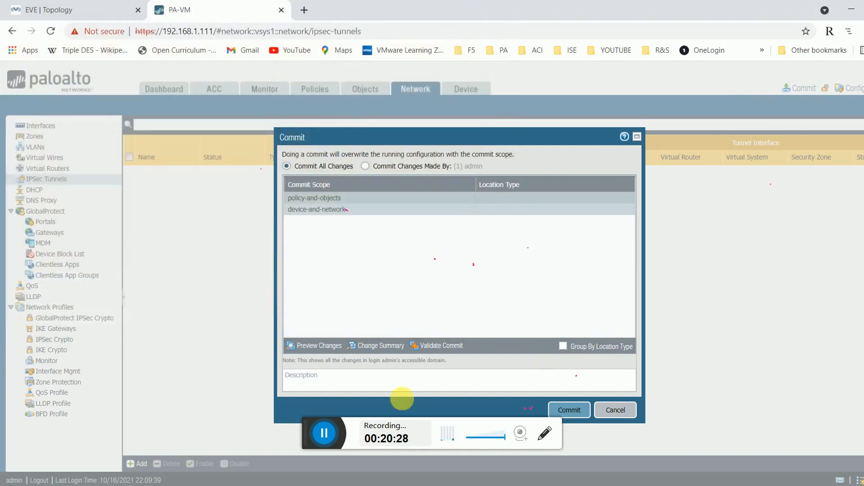
Commit all changes and check the commit progress at 55% after viewing the EVE topology.
click(569, 409)
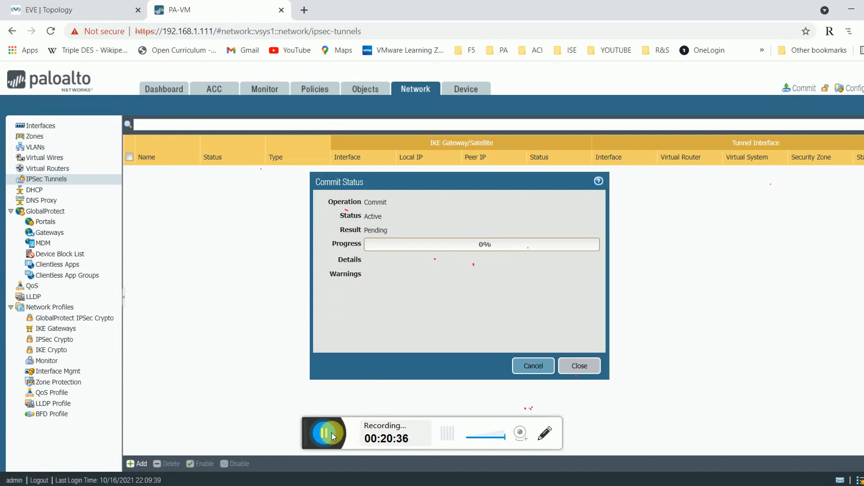
click(331, 432)
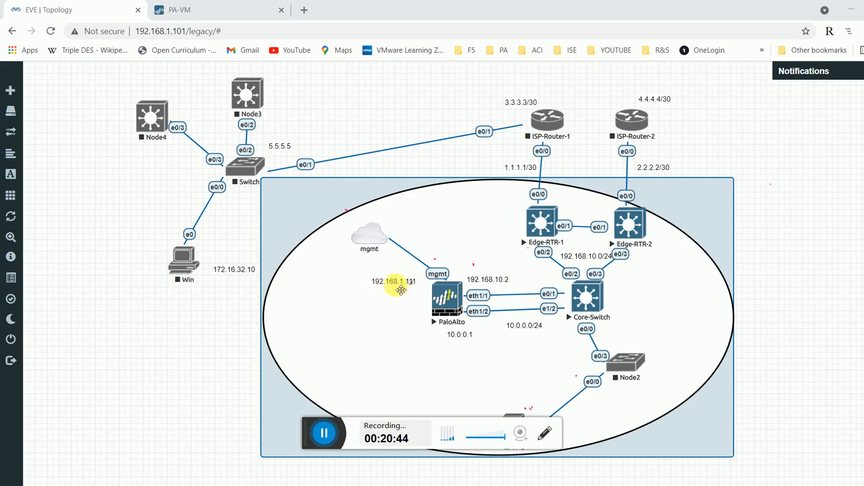
click(188, 11)
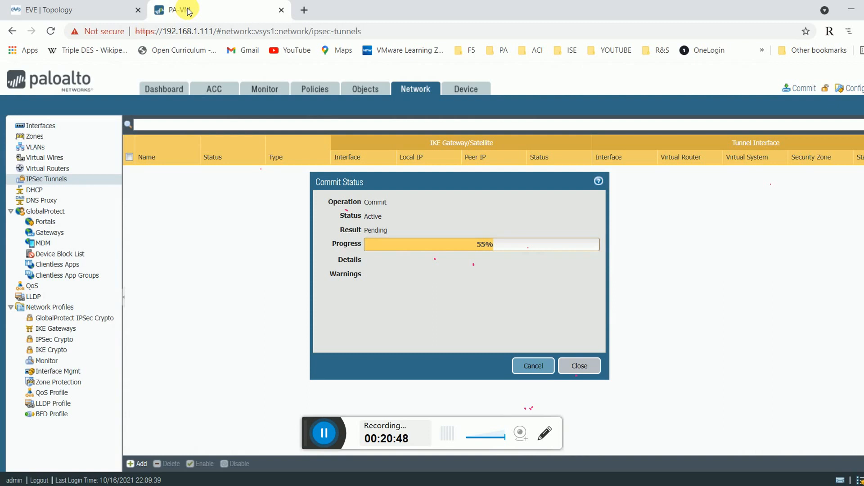
Review the Management interface at 192.168.1.111 with Ping, HTTPS and SSH under Device Setup, making no changes.
click(488, 93)
click(580, 365)
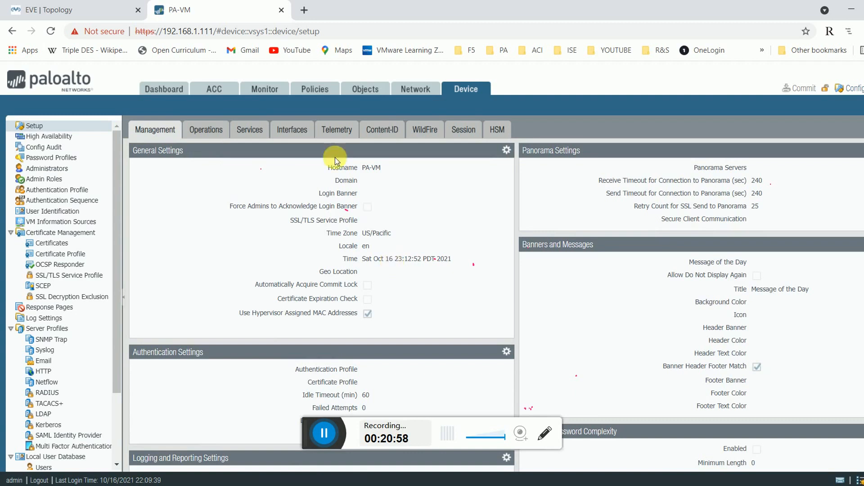
click(292, 130)
click(151, 162)
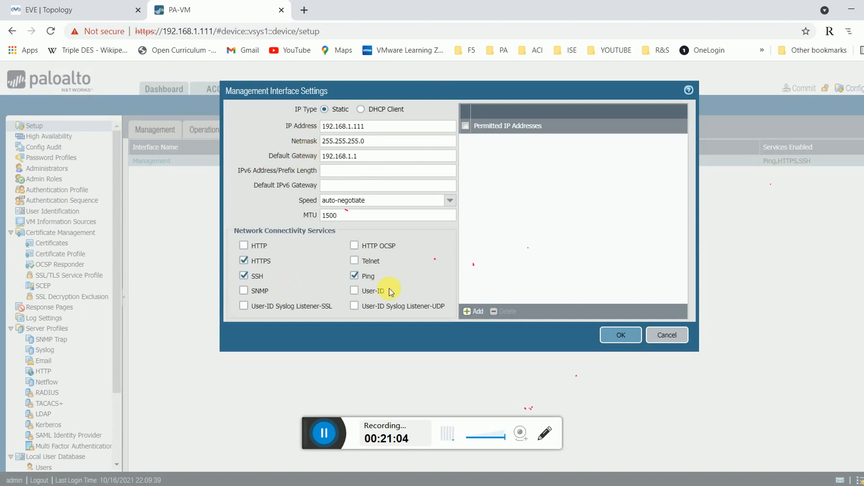
click(679, 337)
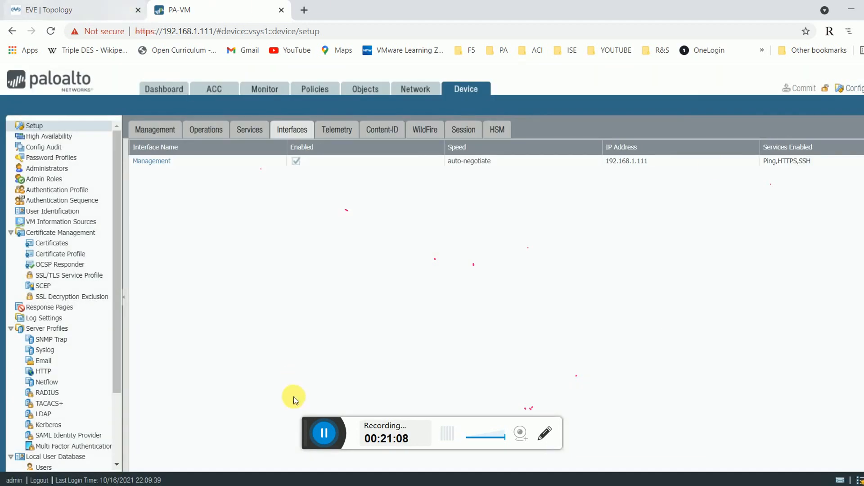
Confirm in the dashboard's task manager that the commit succeeded, then switch to the EVE topology.
click(160, 88)
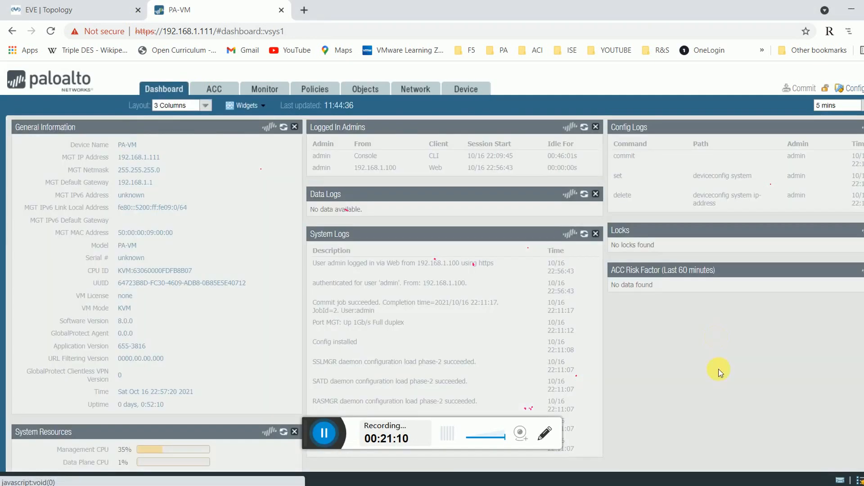
click(860, 480)
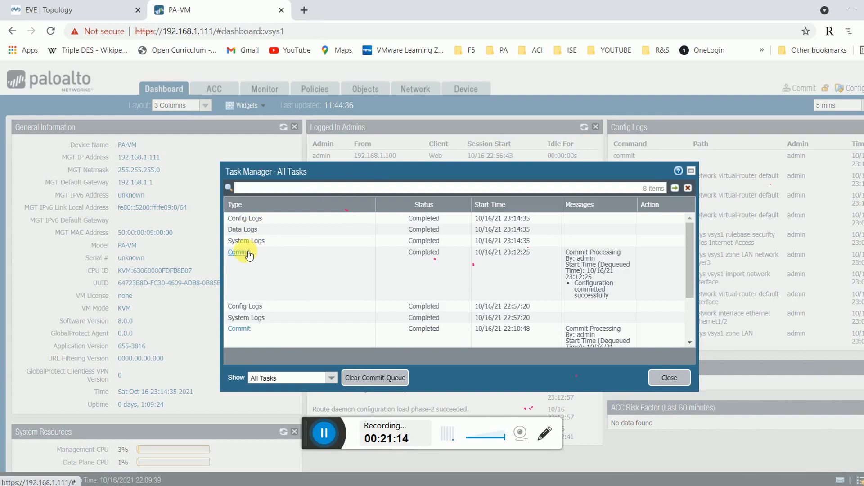
click(252, 253)
drag(397, 243, 503, 244)
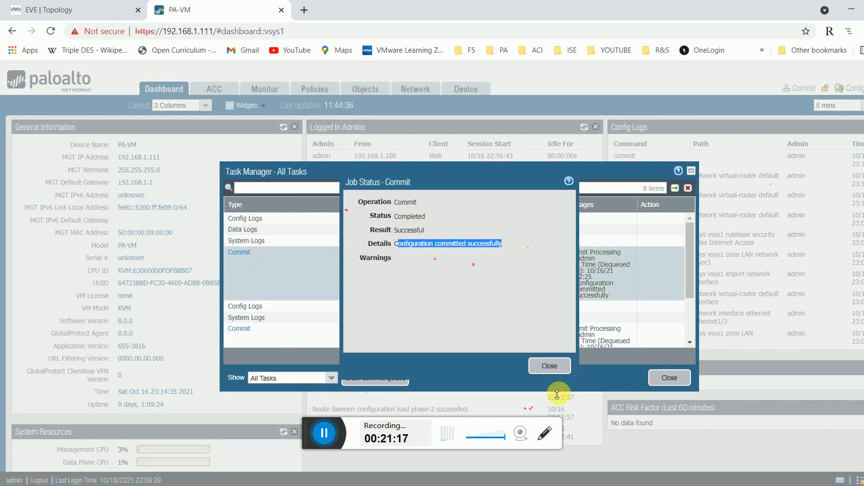
click(549, 367)
click(669, 378)
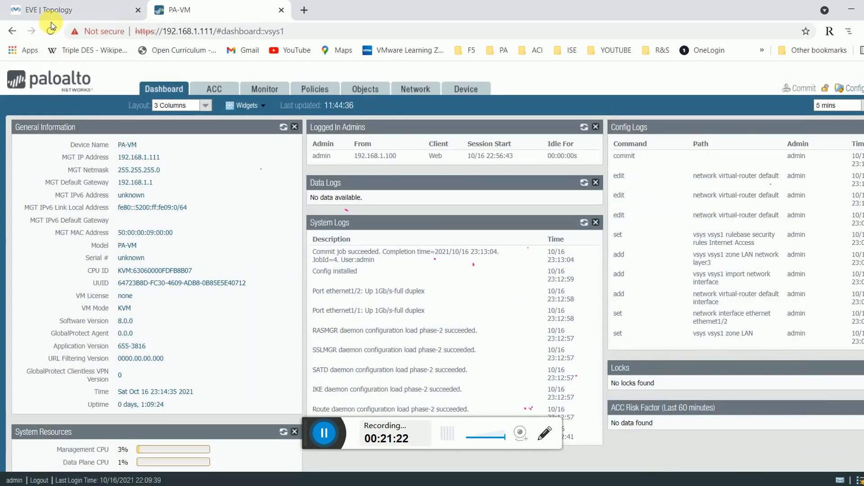
click(45, 9)
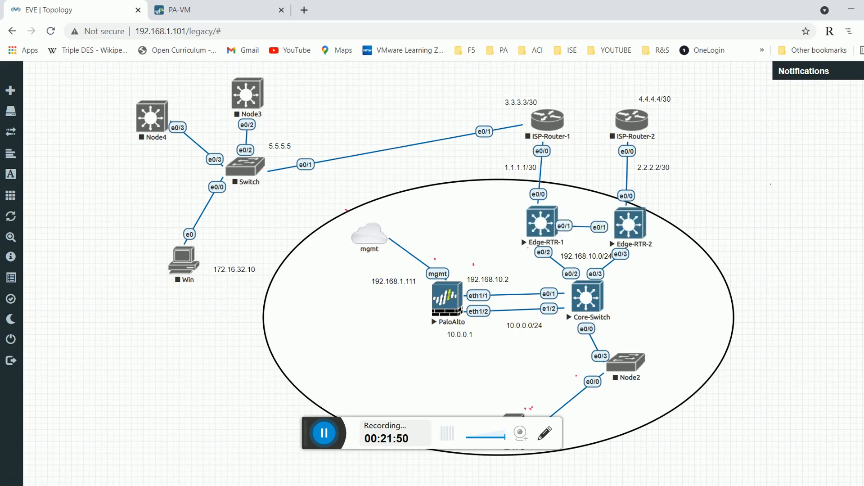
On the Edge-RTR-2 console, enter configuration mode and set the hostname to Edge-RTR-2.
mouse_move(618, 413)
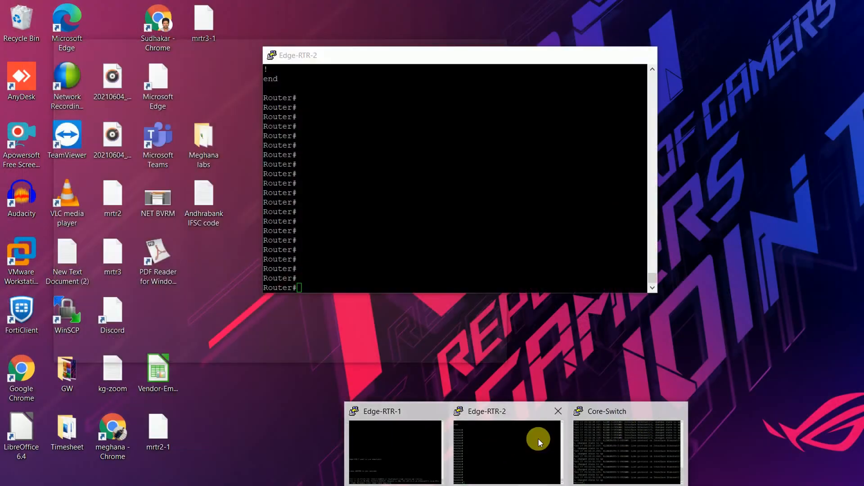
click(538, 438)
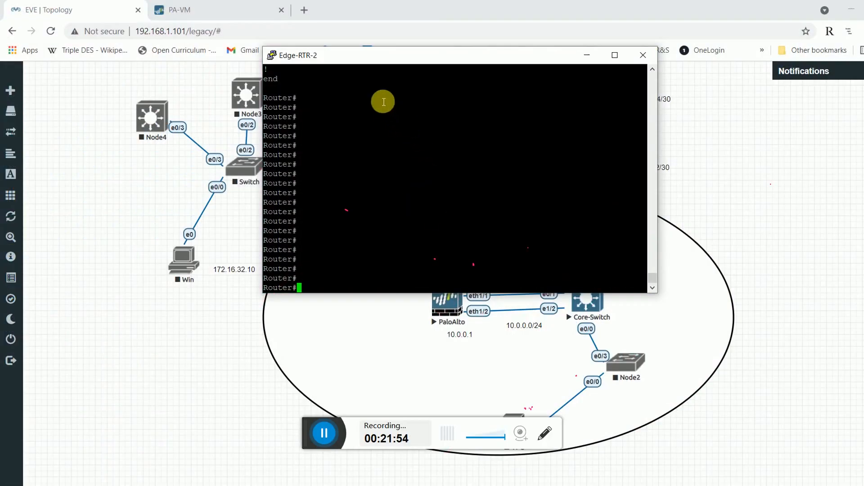
key(Return)
key(Return)
key(Return)
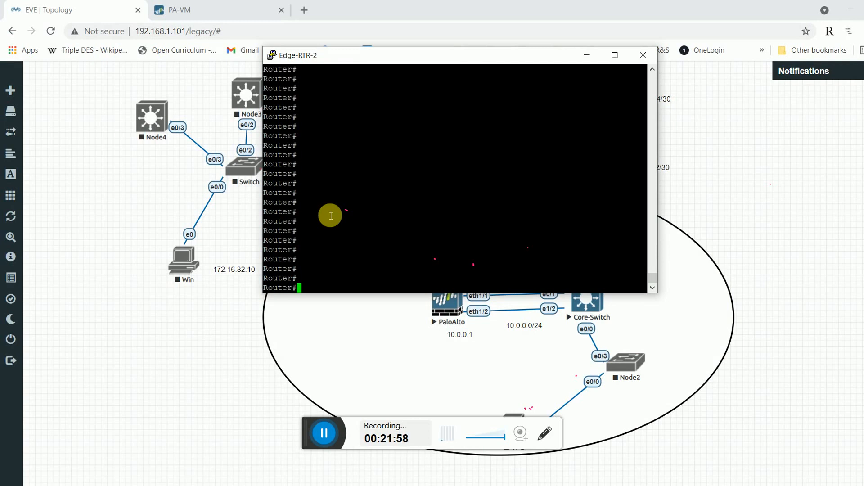
text(conf t)
key(Return)
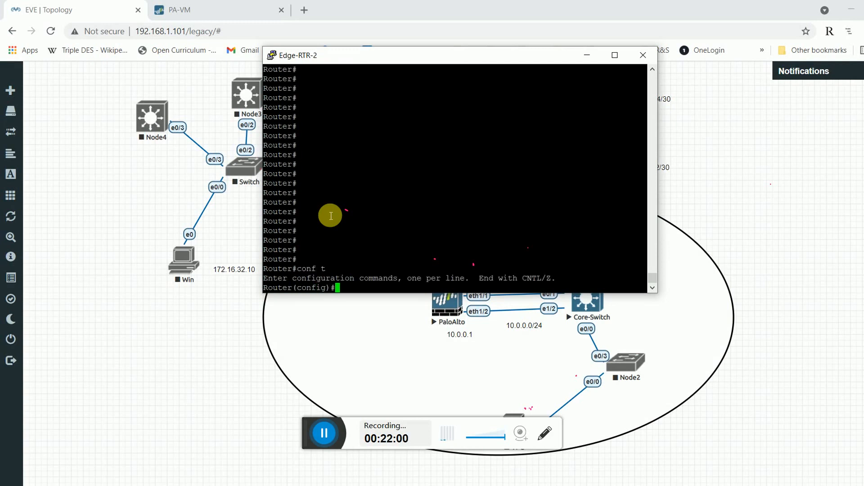
text(hos)
key(Tab)
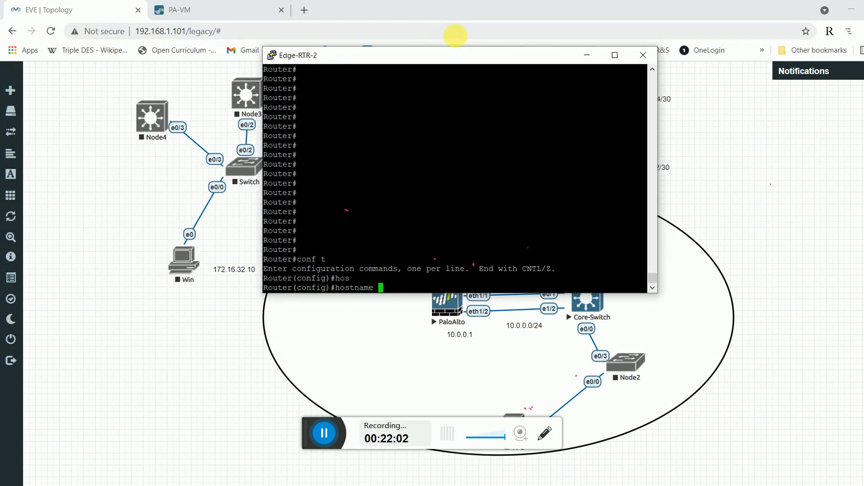
drag(458, 55, 281, 67)
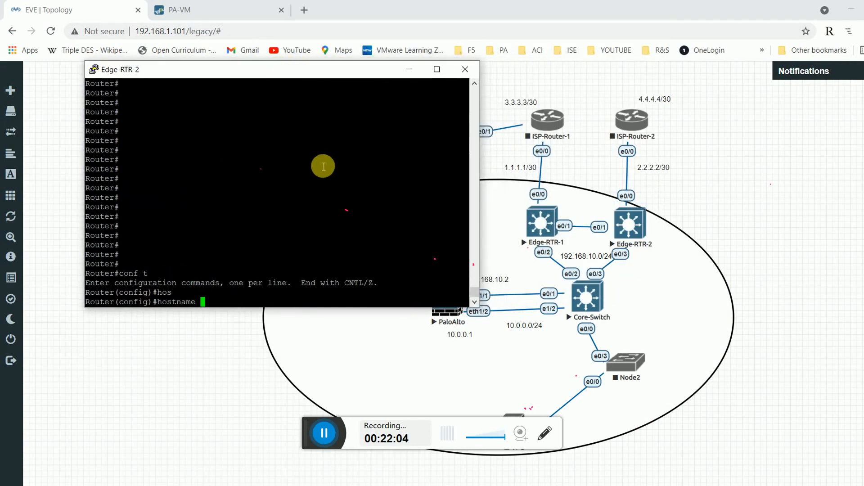
text(E)
text(dge)
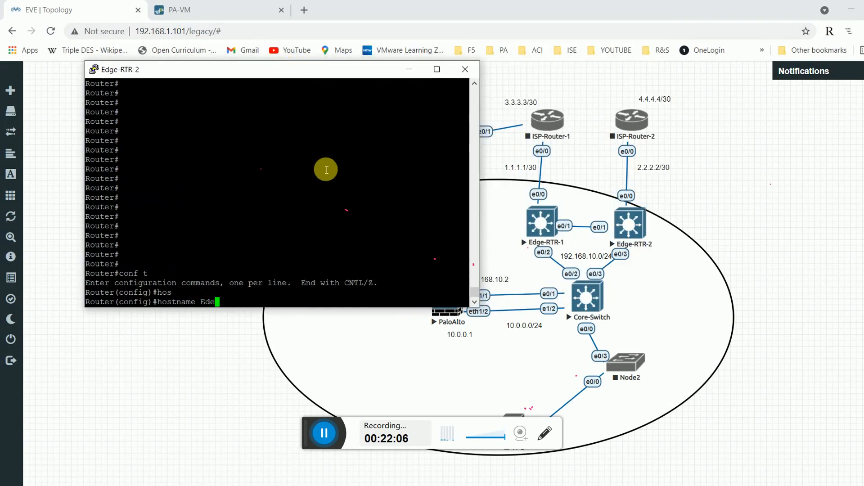
text(-RTR-2)
key(Return)
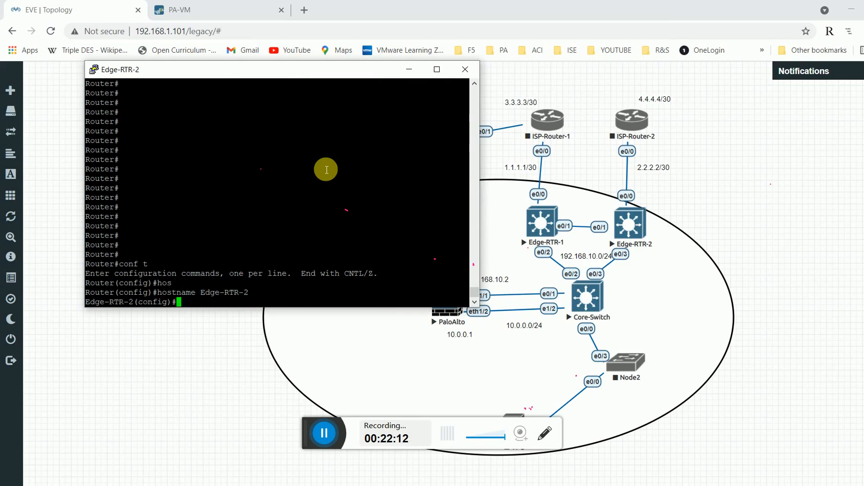
Give Ethernet0/1 the description IBGP and address 192.168.11.2 255.255.255.0.
text(ip)
text(int et)
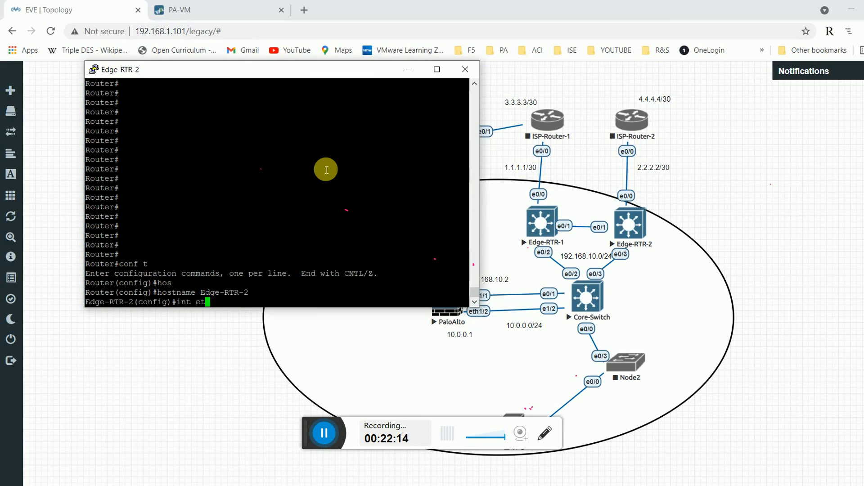
text(0/1)
key(Return)
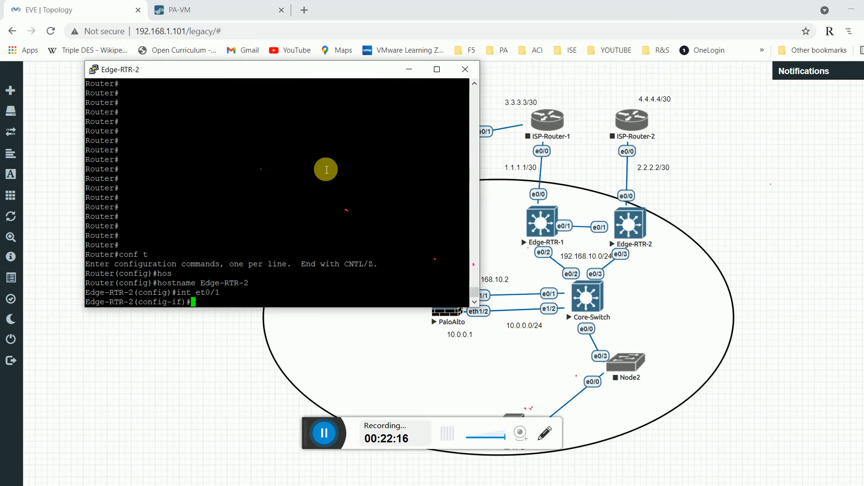
text(des)
key(Tab)
text(IBGP)
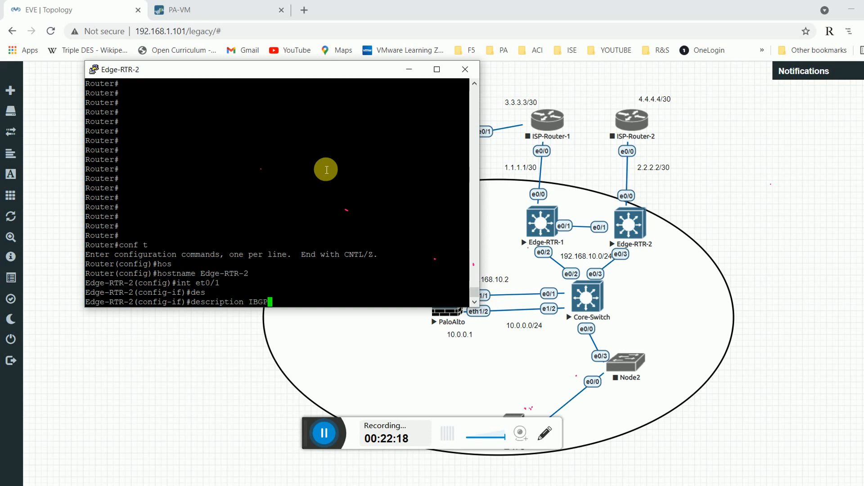
key(Return)
text(ip add)
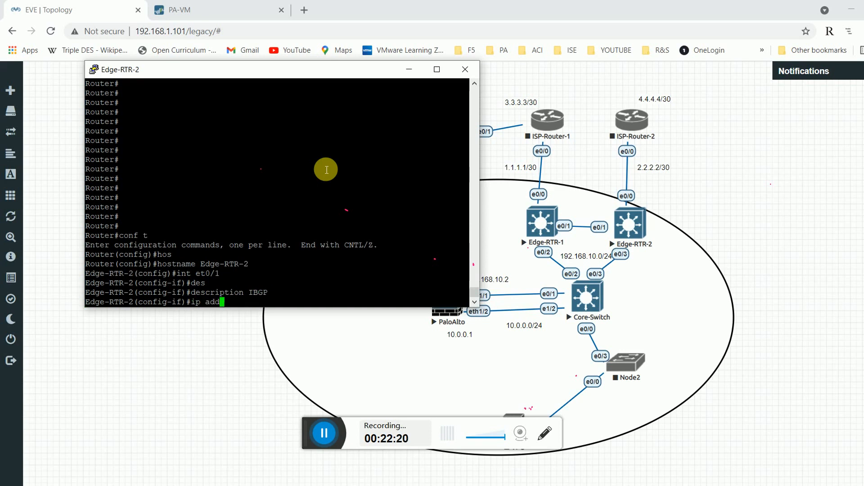
key(Tab)
text(192)
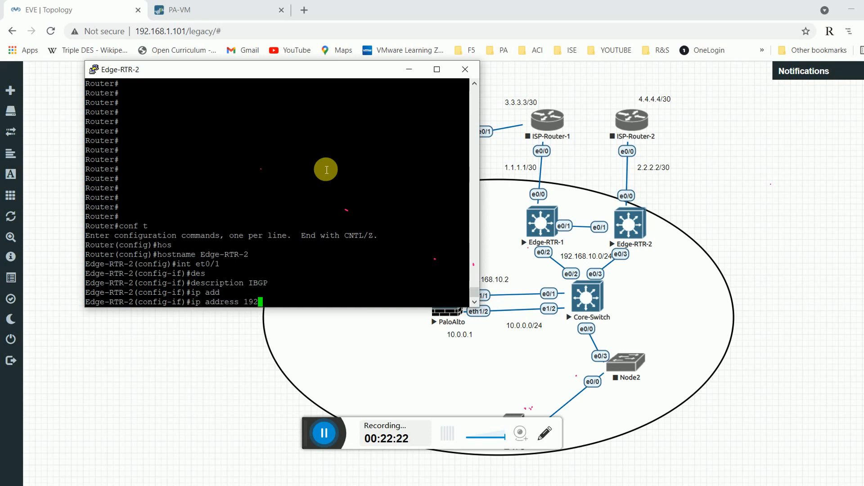
text(.168.11.2 m)
key(Tab)
text(255.)
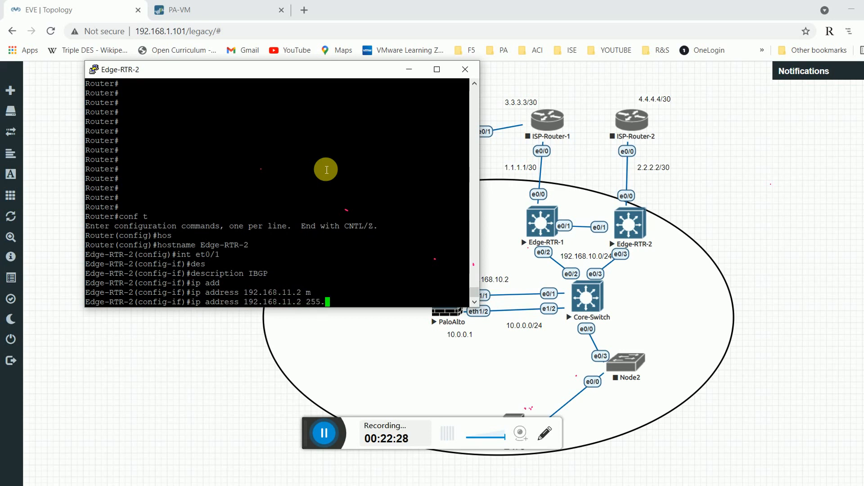
text(255.255.0)
key(Return)
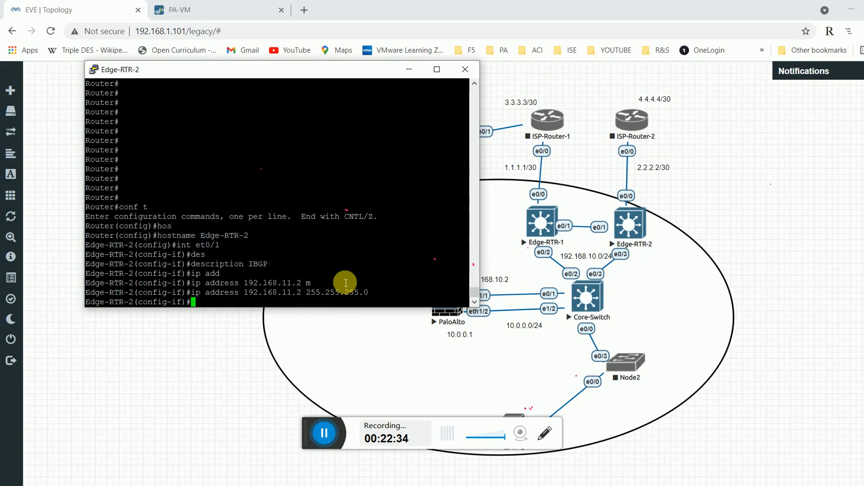
text(exit)
key(Return)
Give Ethernet0/3 address 192.168.10.222 255.255.255.0 and the description LAN.
text(int e)
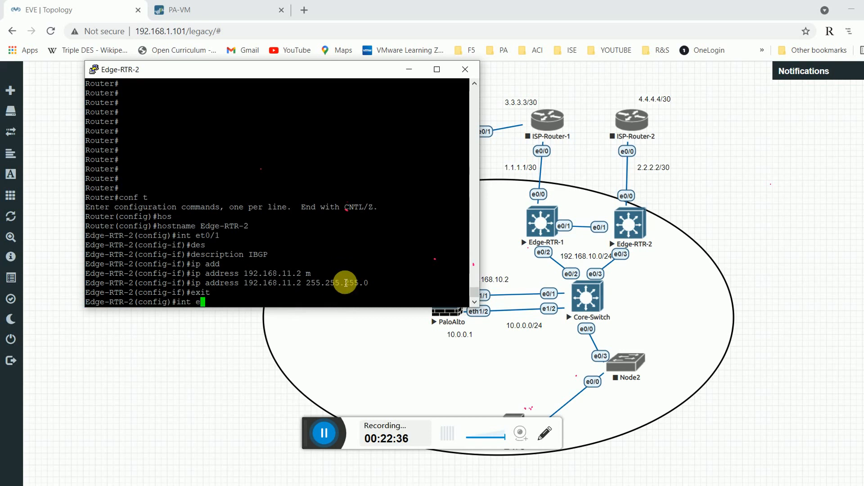
text(t0/3)
key(Return)
text(ip add)
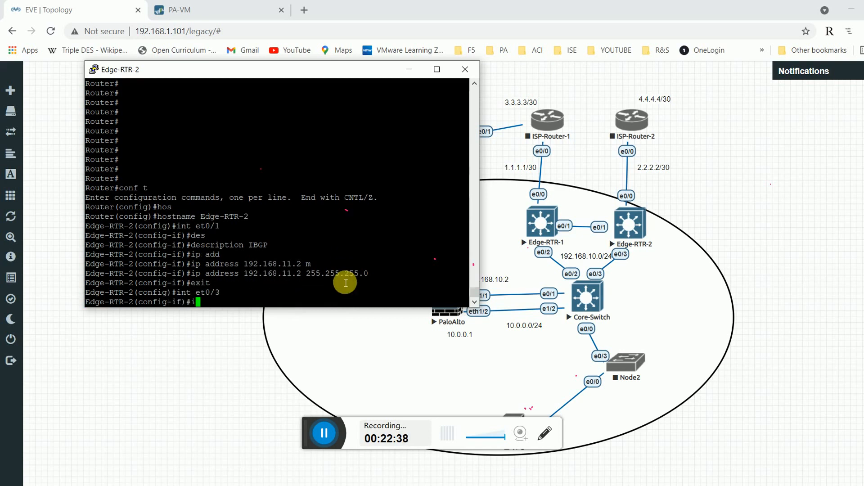
key(Tab)
text(19)
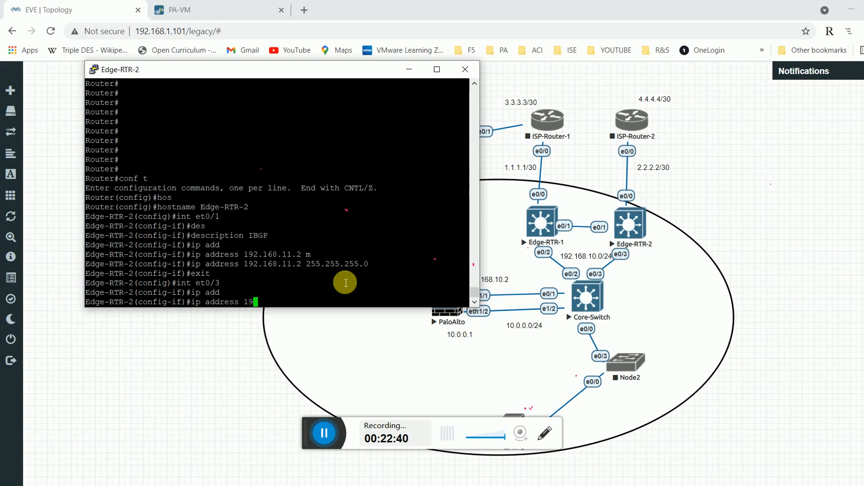
text(2.168.10.222 255.255)
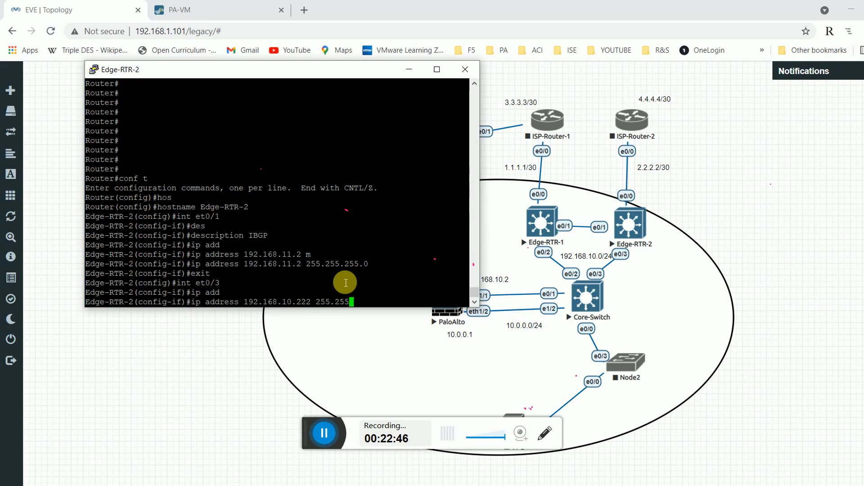
text(.255.0)
key(Return)
text(des)
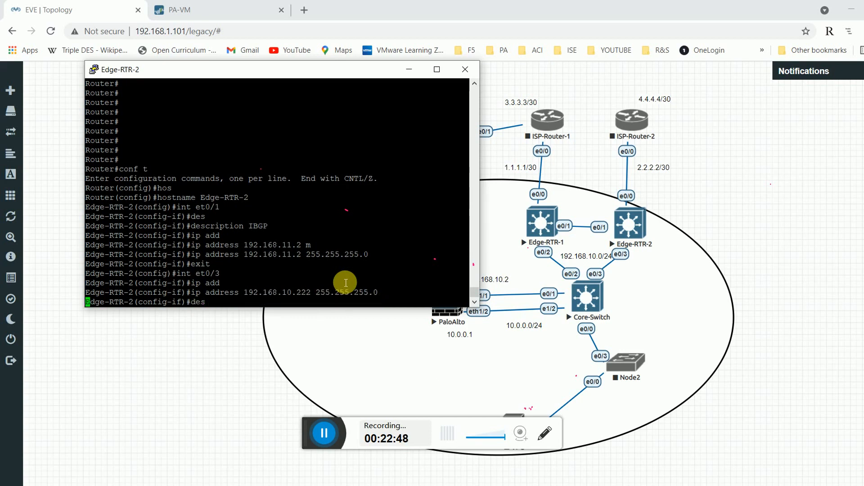
key(Tab)
text(LAN)
key(Return)
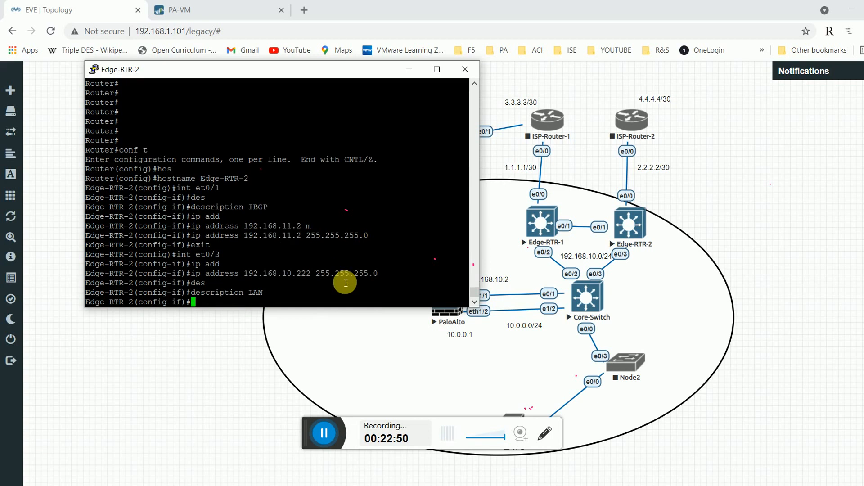
Give Ethernet0/0 the description WAN and address 2.2.2.2 255.255.255.252.
text(int et0/0)
key(Return)
text(de)
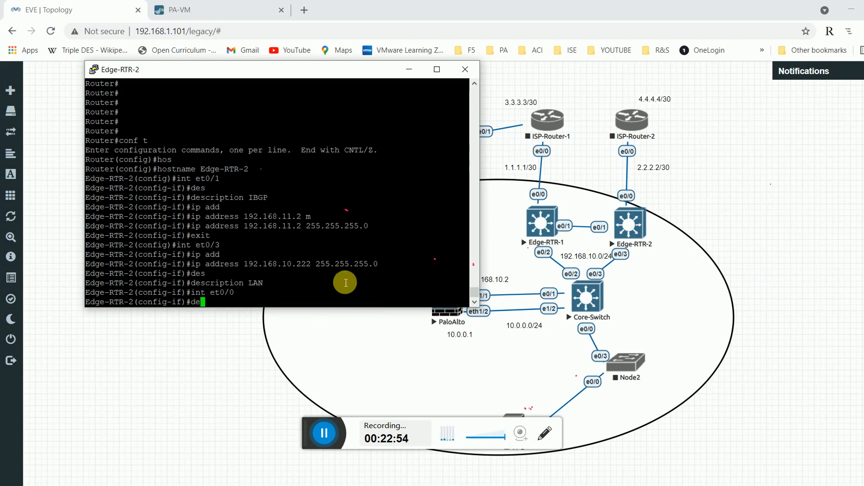
text(s)
key(Tab)
text(WAN)
key(Return)
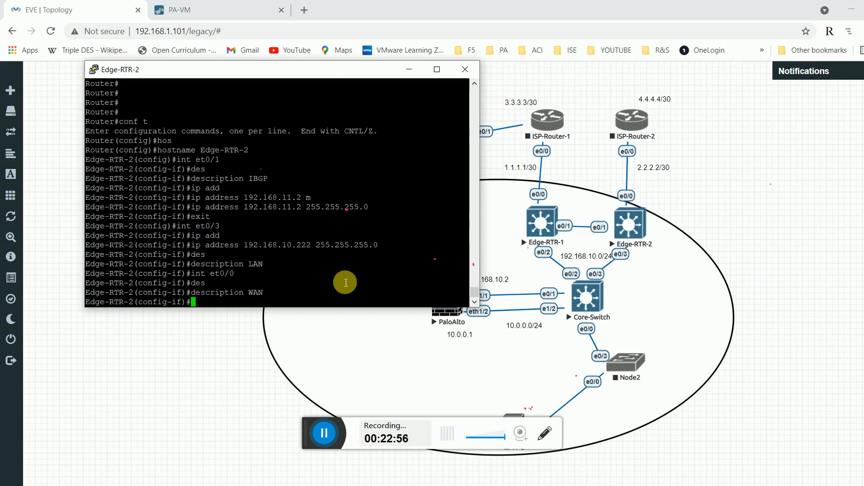
text(ip add)
key(Tab)
text(2)
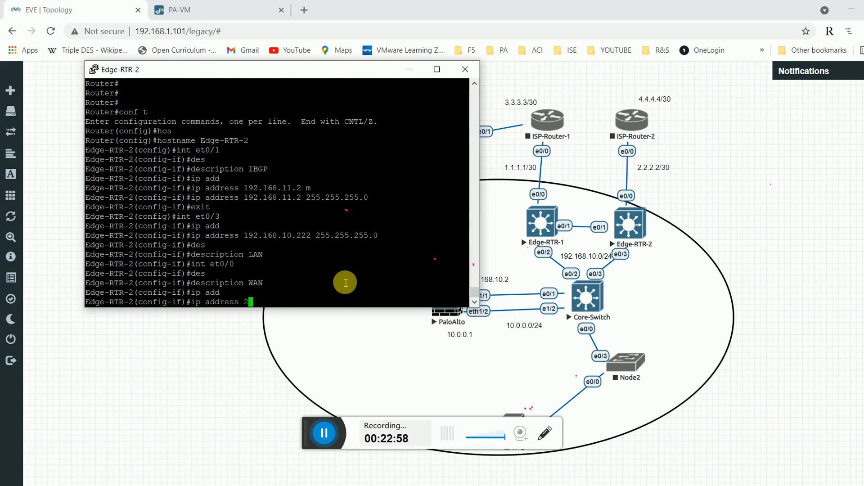
text(.2.2.2 255.255.255.252)
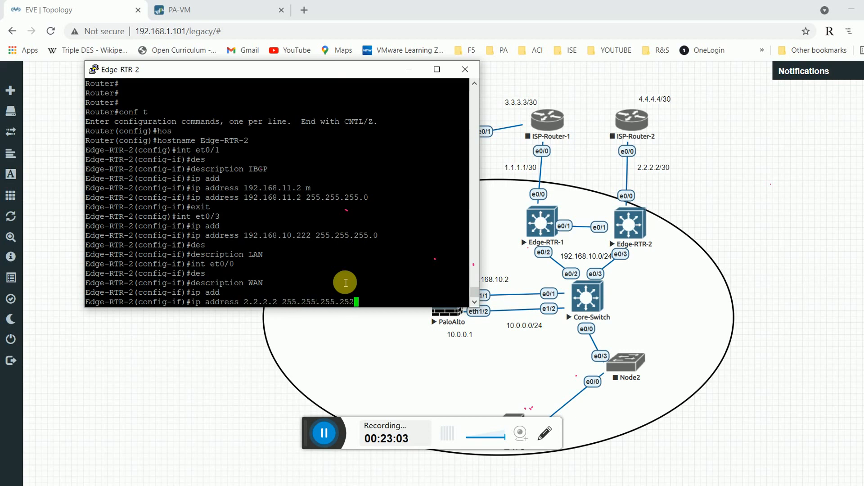
key(Return)
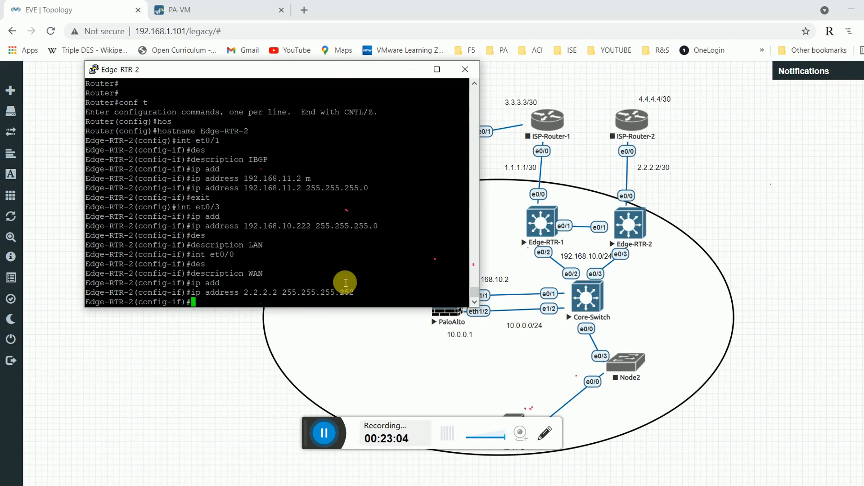
text(exit)
key(Return)
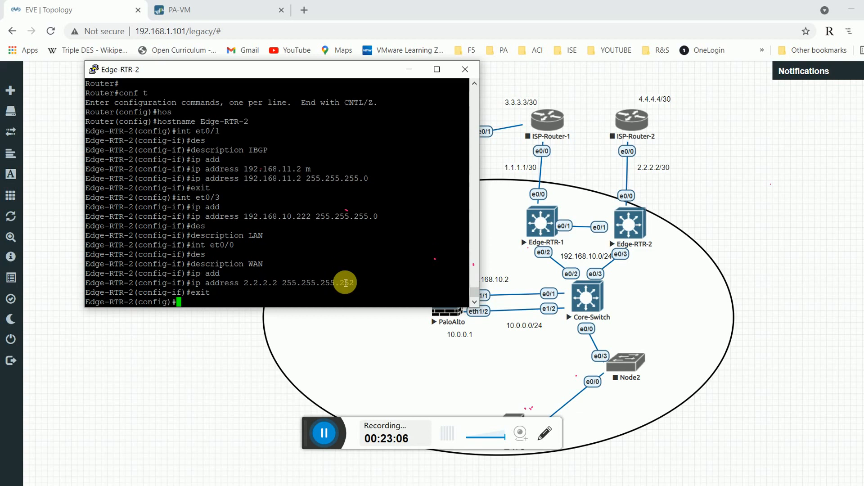
Run do sh ip int br to confirm all three interfaces are addressed and up.
text(do sh ip int)
key(BackSpace)
key(BackSpace)
key(BackSpace)
key(BackSpace)
text(int br)
key(Return)
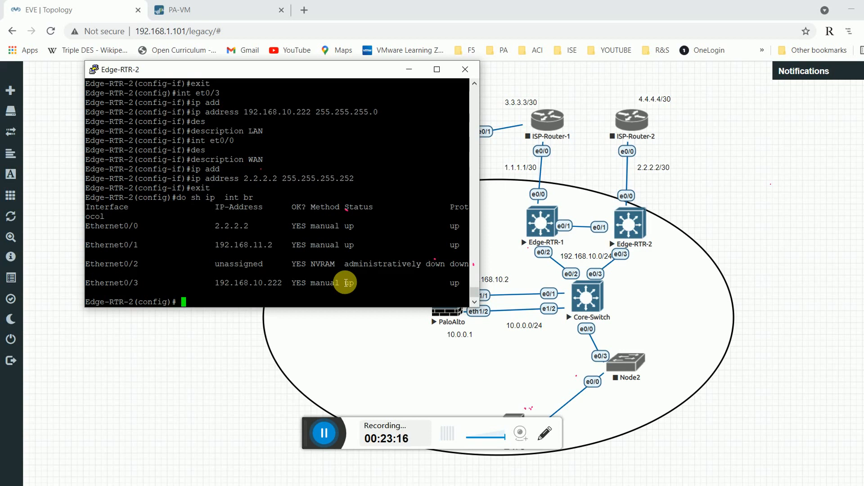
Start BGP AS 1 on Edge-RTR-2 and enter the IPv4 address family.
text(router b)
key(Tab)
text(1)
key(Return)
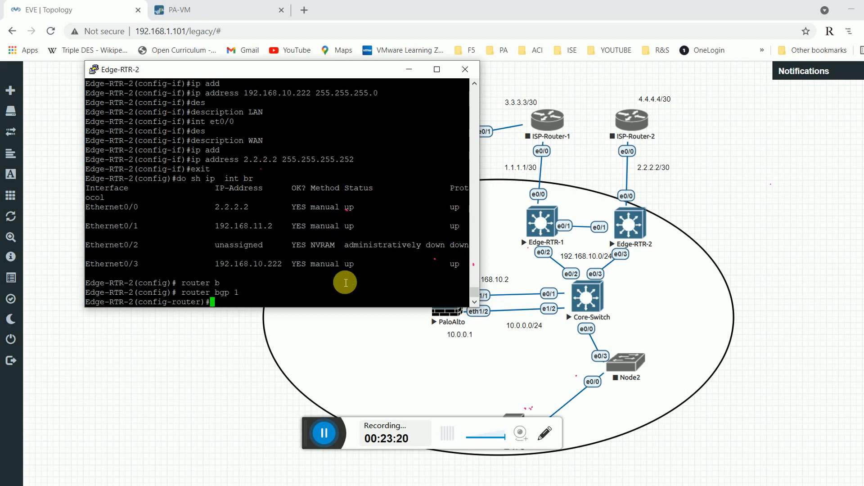
text(add)
key(Tab)
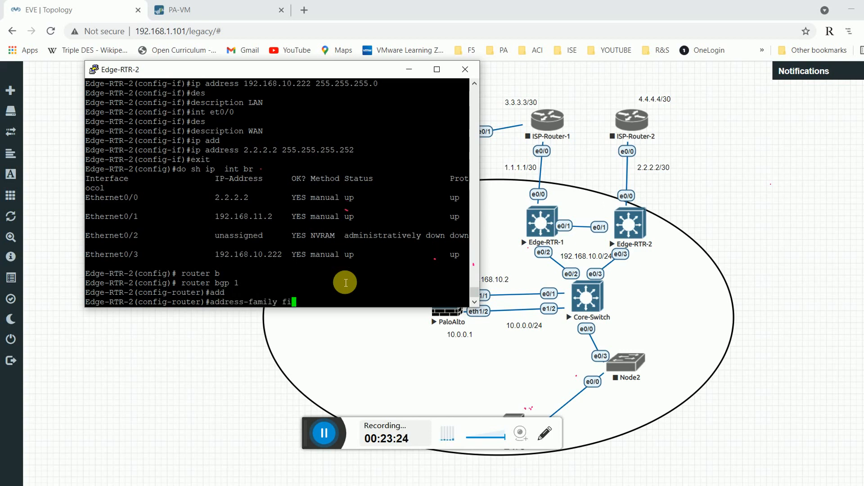
text(ipv4)
key(Return)
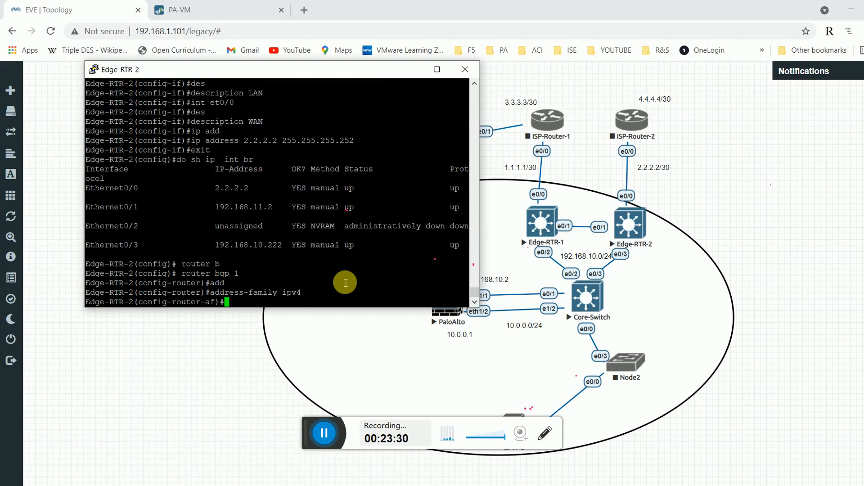
Advertise networks 192.168.10.0/24, 10.0.0.0 mask 255.255.255.0 and 2.2.2.0/30 in BGP.
text(net)
key(Tab)
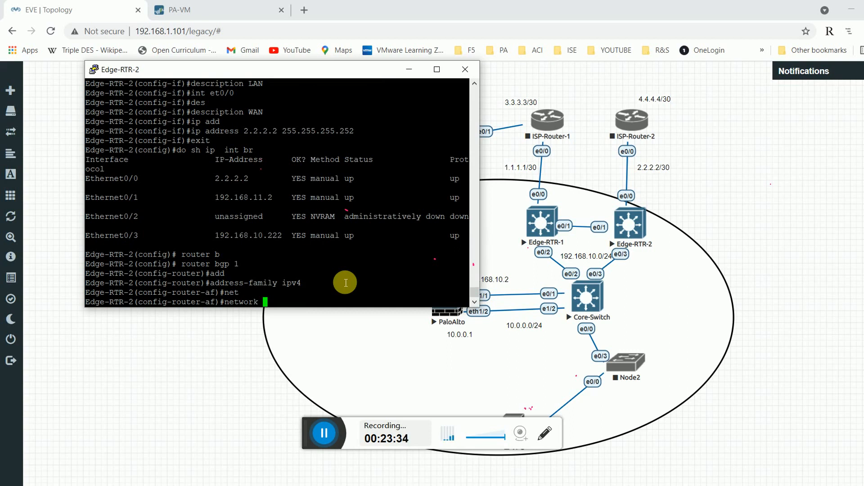
text(192.168.)
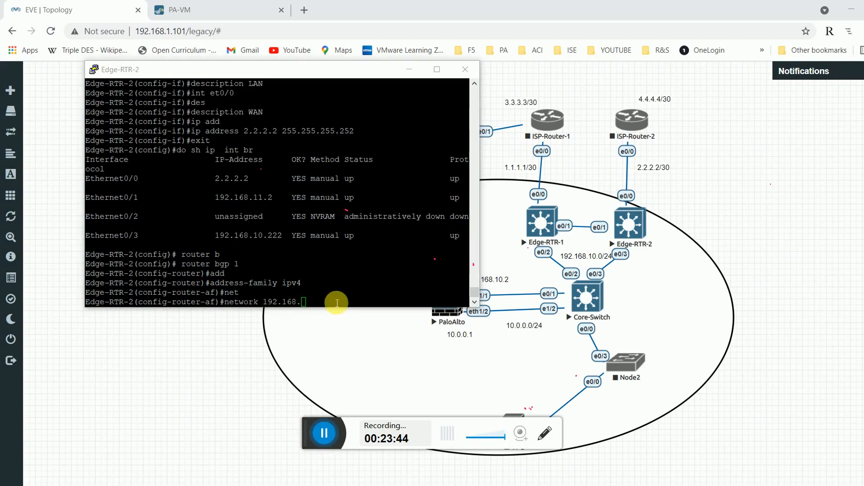
text(10)
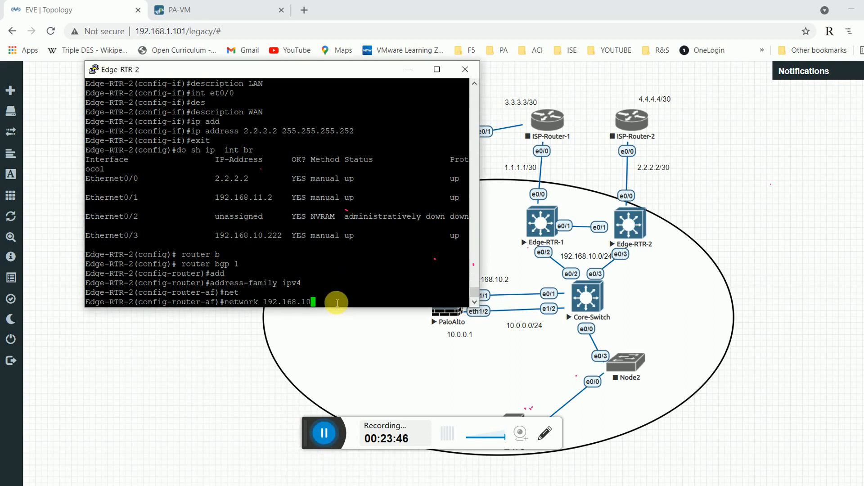
text(.0 m)
key(Tab)
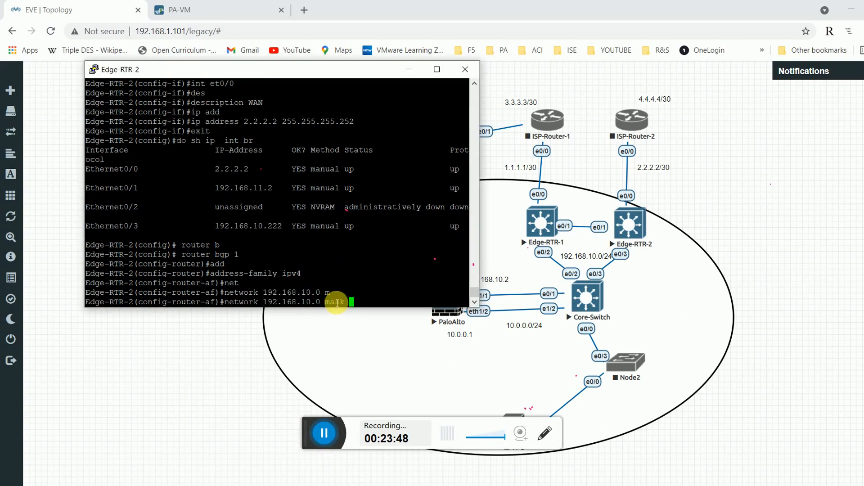
text(255.255.255.0)
key(Return)
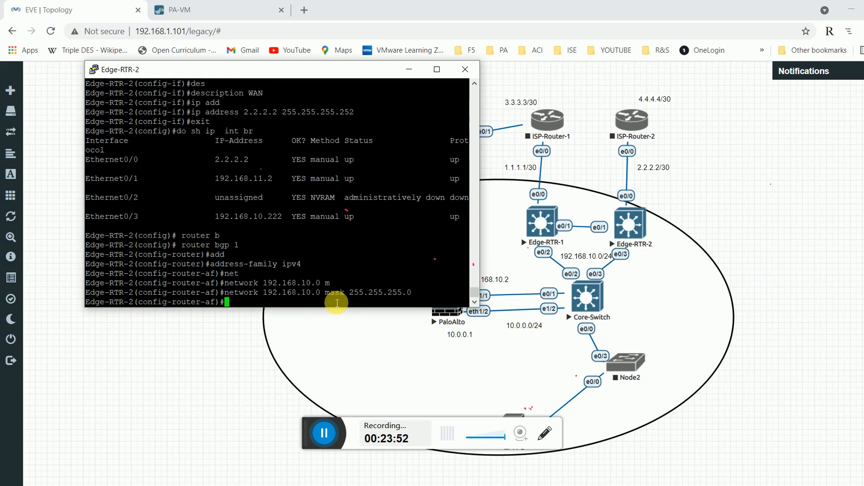
text(net)
key(Tab)
text(1)
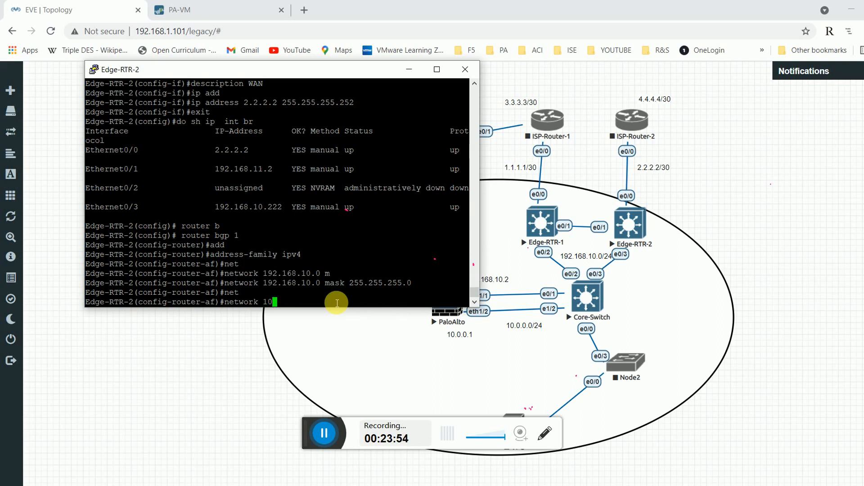
text(0.0.0.0 ma)
key(Tab)
text(255.255.255.)
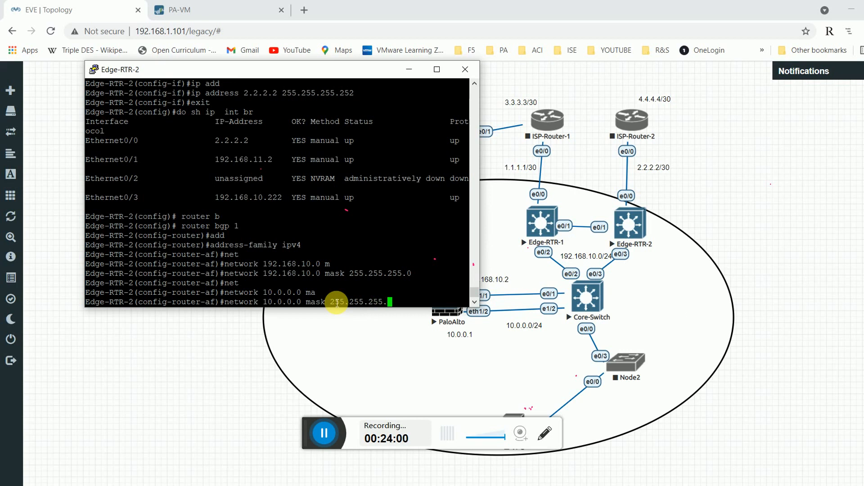
text(0)
key(Return)
text(net)
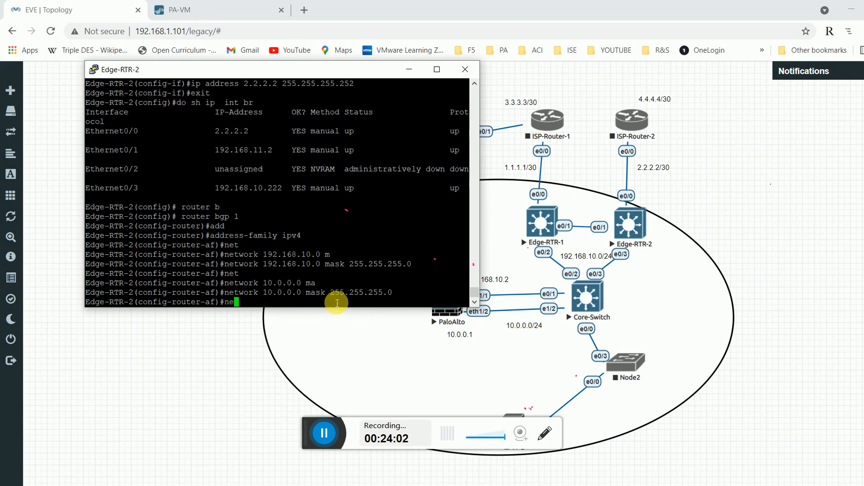
key(Tab)
text(2.2.2.)
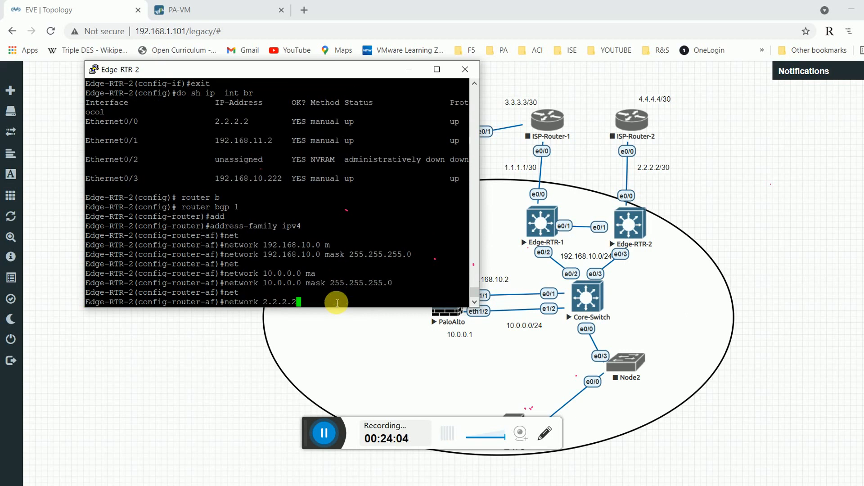
text(0 ma)
key(Tab)
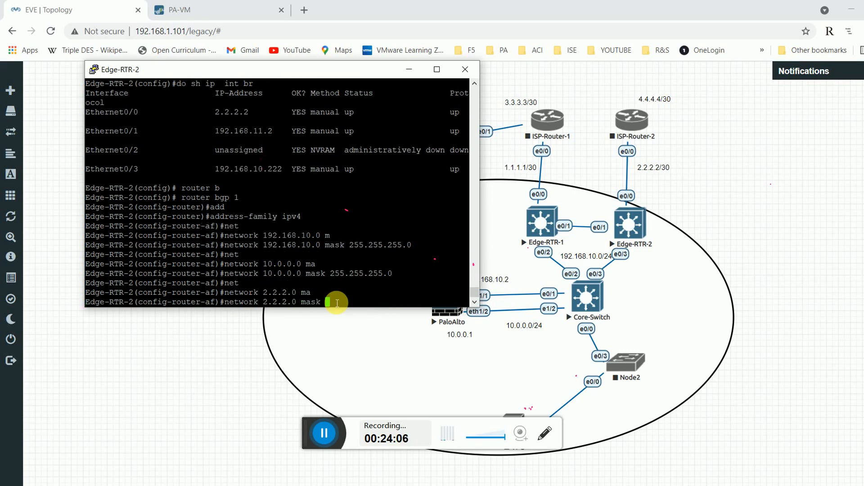
text(255.255.255.252)
key(Return)
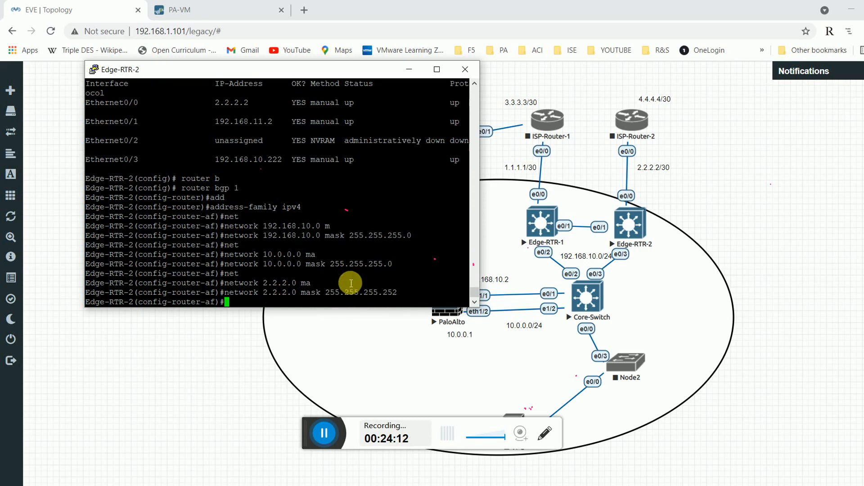
Exit the address family and start a show running-config command.
text(exit)
key(Return)
text(do sh ru)
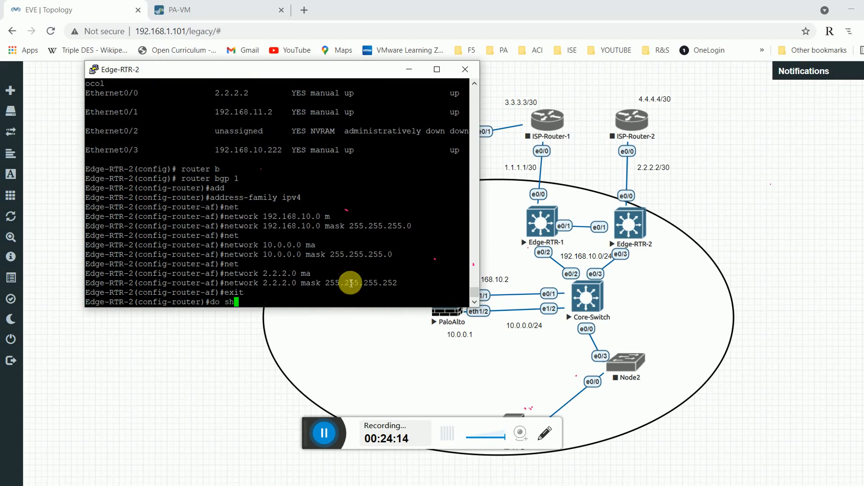
key(BackSpace)
key(BackSpace)
key(BackSpace)
key(BackSpace)
key(BackSpace)
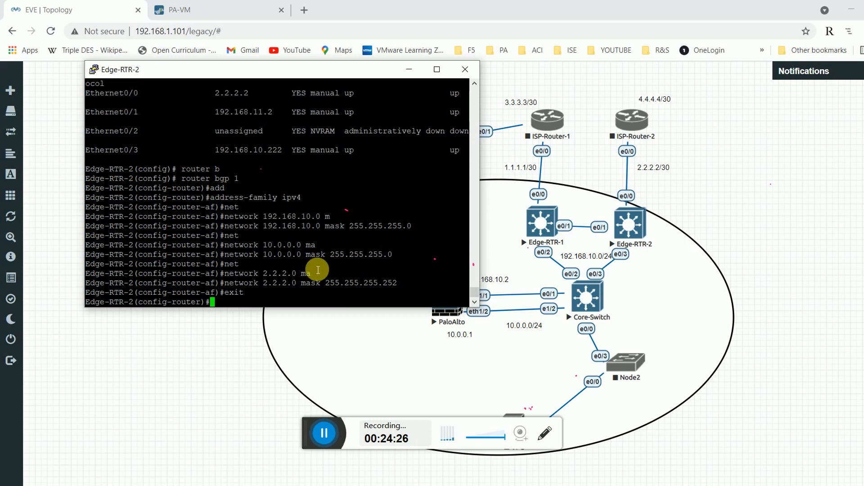
Re-enter the IPv4 address family and advertise 192.168.11.0 mask 255.255.255.0.
text(net)
key(Return)
text(add)
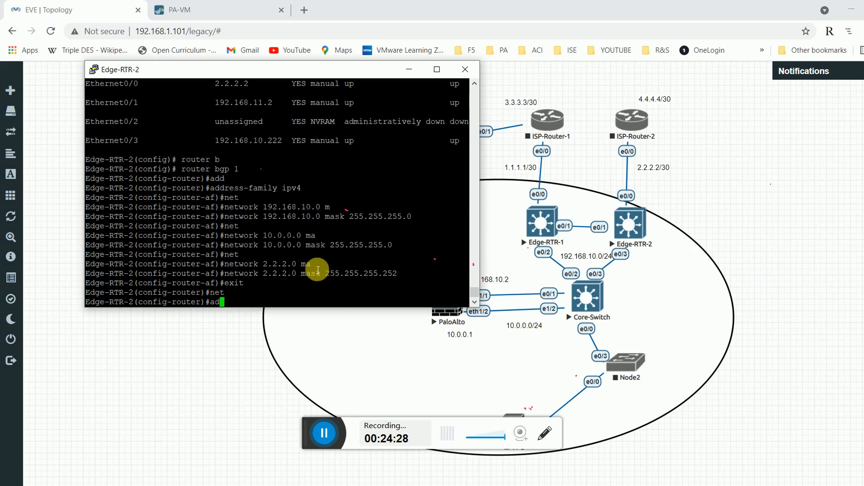
key(Tab)
text(ipv)
key(Tab)
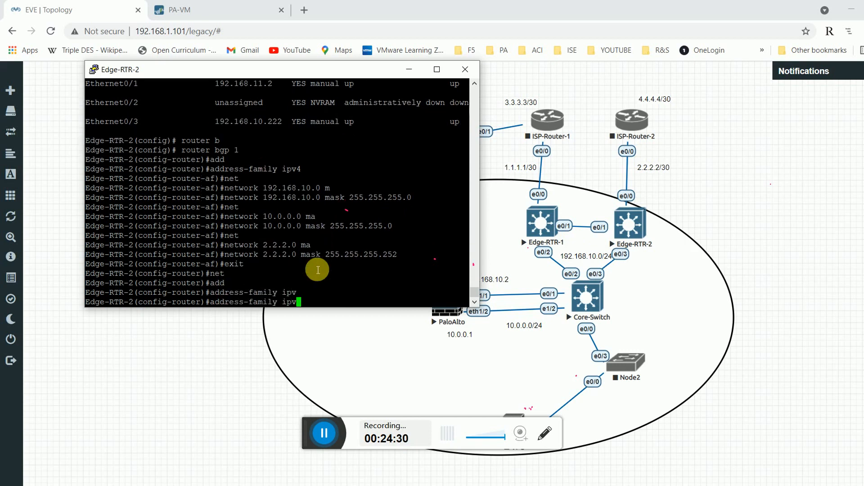
text(4)
key(Return)
text(net)
key(Tab)
text(1)
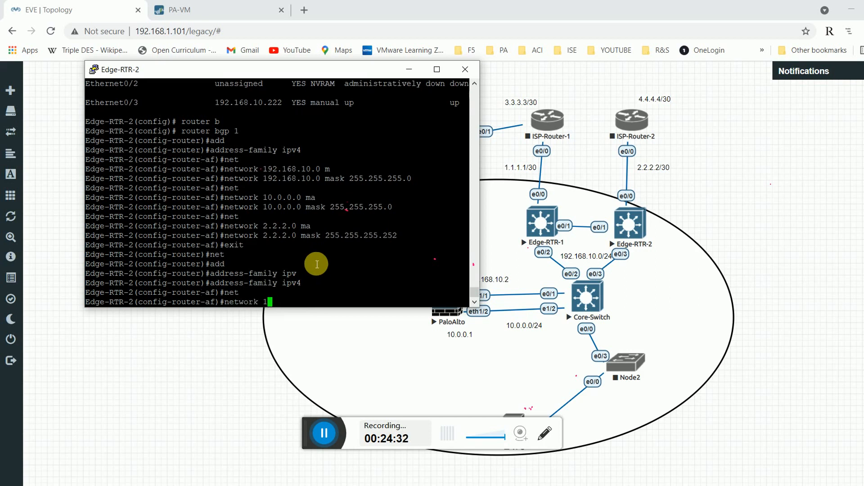
text(92.168.11.0)
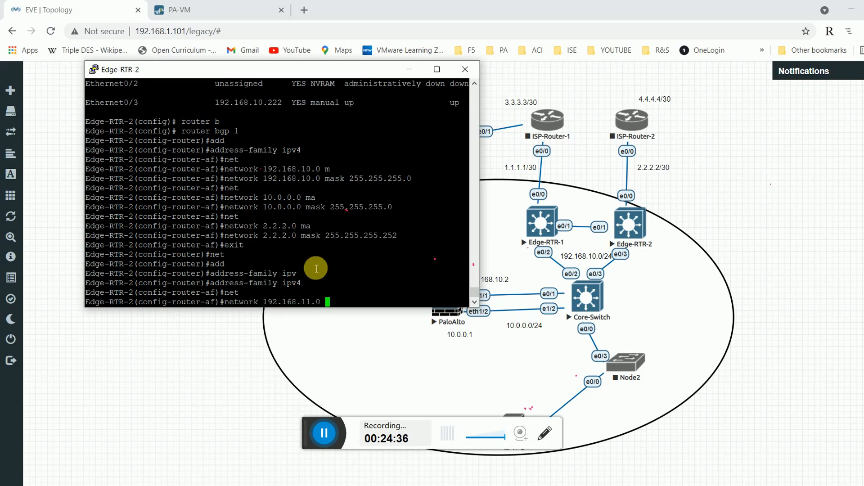
text( ma)
key(Tab)
text(255.255)
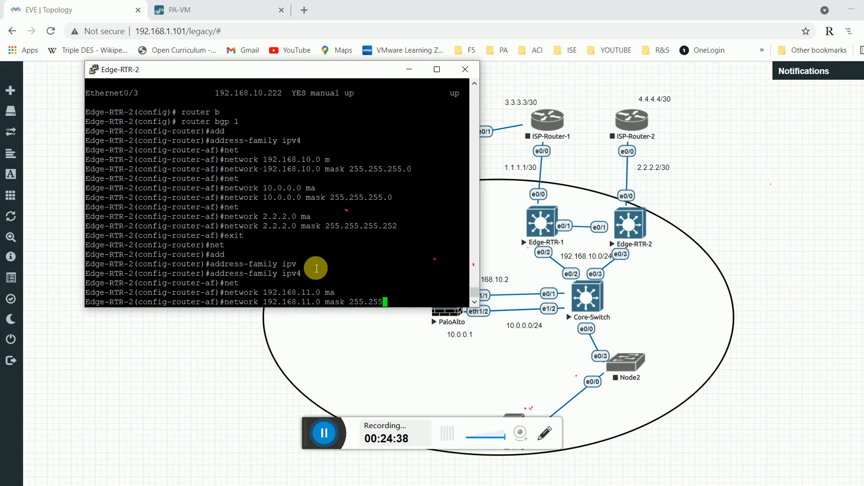
text(.255.0)
key(Return)
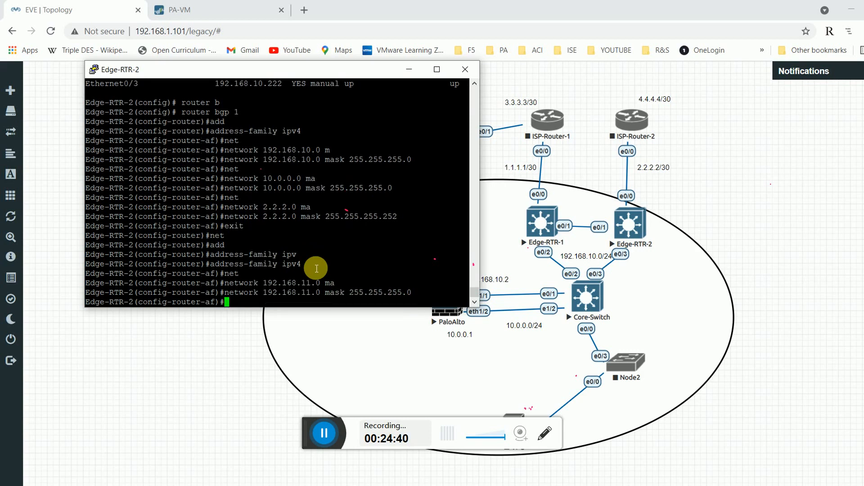
text(ei)
key(BackSpace)
text(xit)
key(Return)
Add BGP neighbors 192.168.11.1 remote-as 1 and 2.2.2.4 remote-as 4, then return to global config.
text(nfig-router)#nei)
key(Tab)
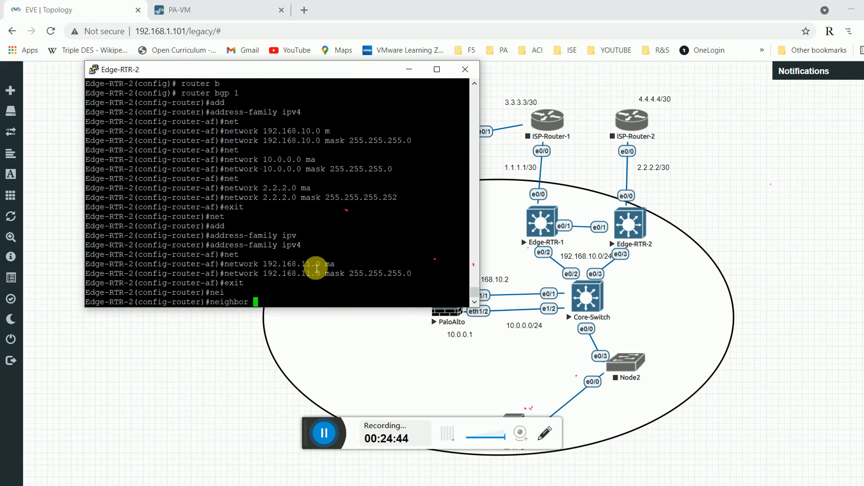
text(192.168.11.)
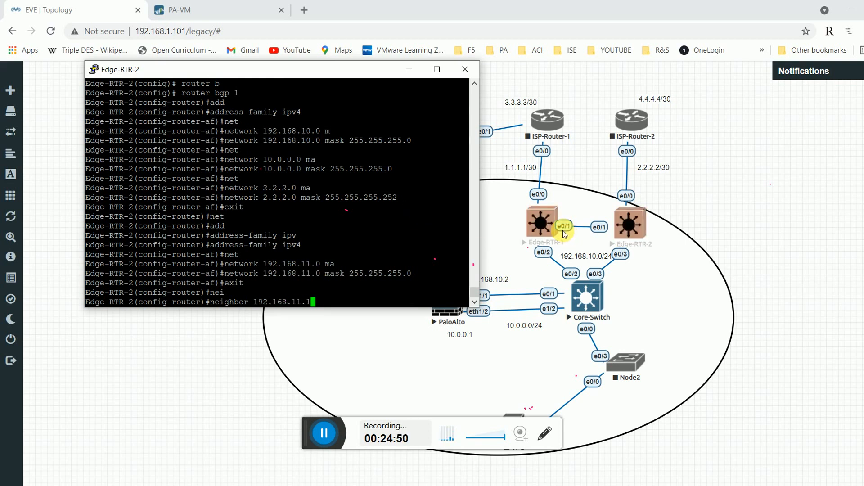
text(1)
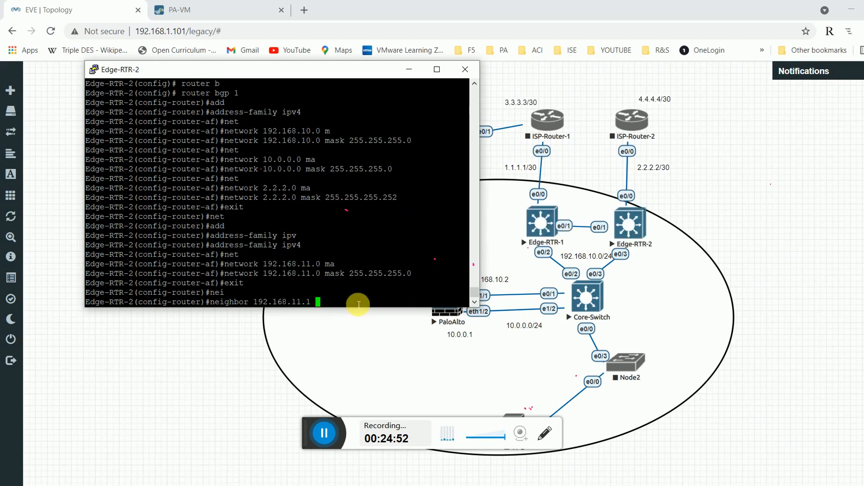
text( re)
key(Tab)
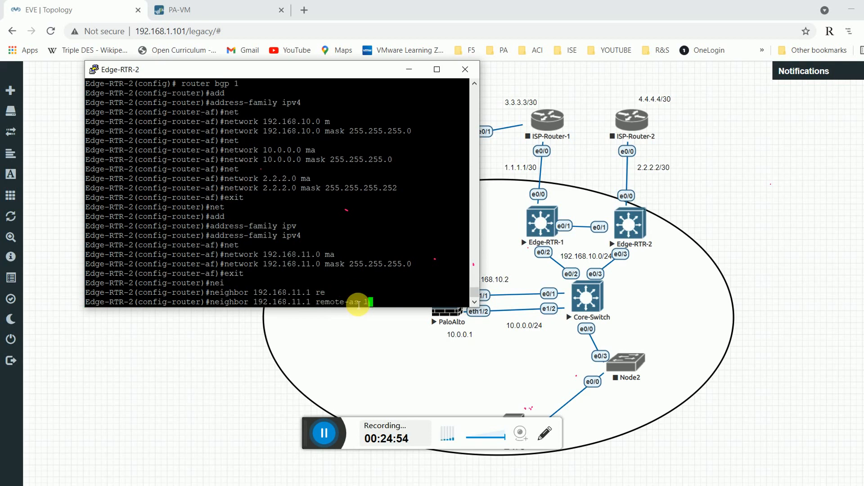
text(1)
key(Return)
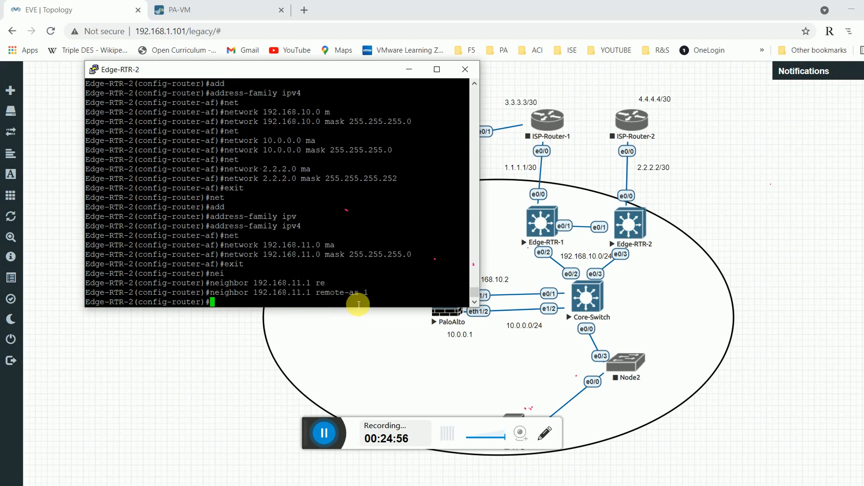
text(net)
key(Tab)
key(BackSpace)
key(BackSpace)
key(BackSpace)
key(BackSpace)
key(BackSpace)
key(BackSpace)
text(i)
key(Tab)
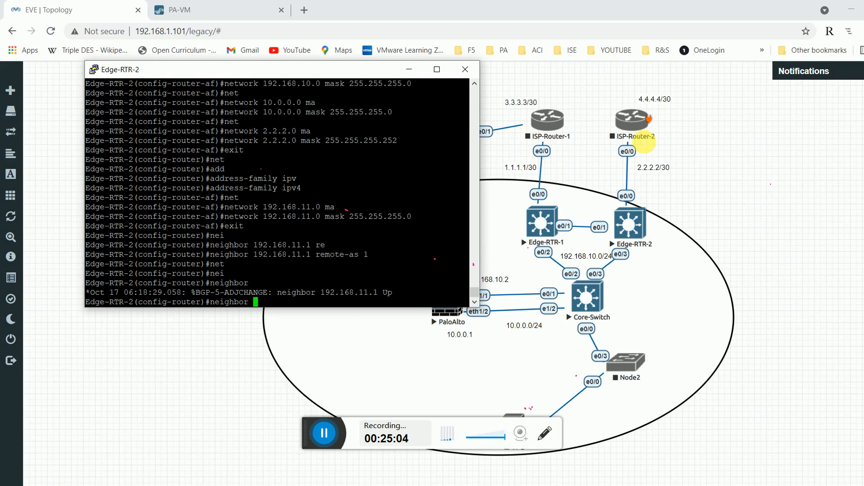
text(2.2.2.)
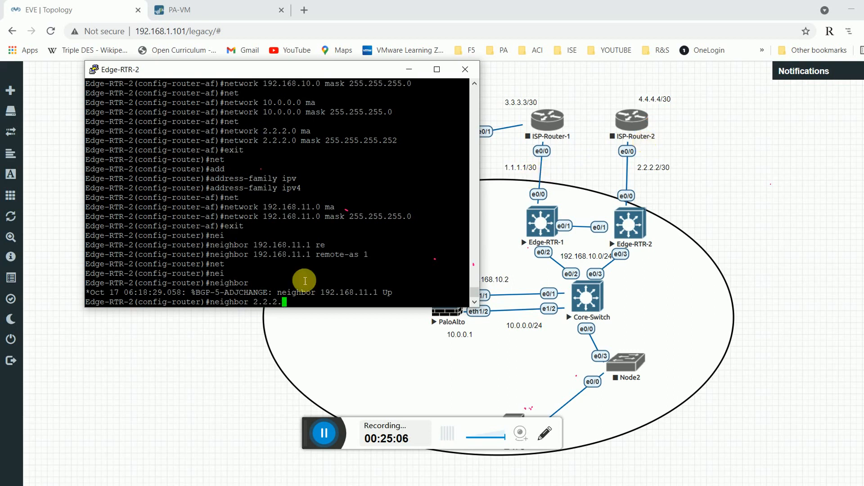
text(24 re)
key(Tab)
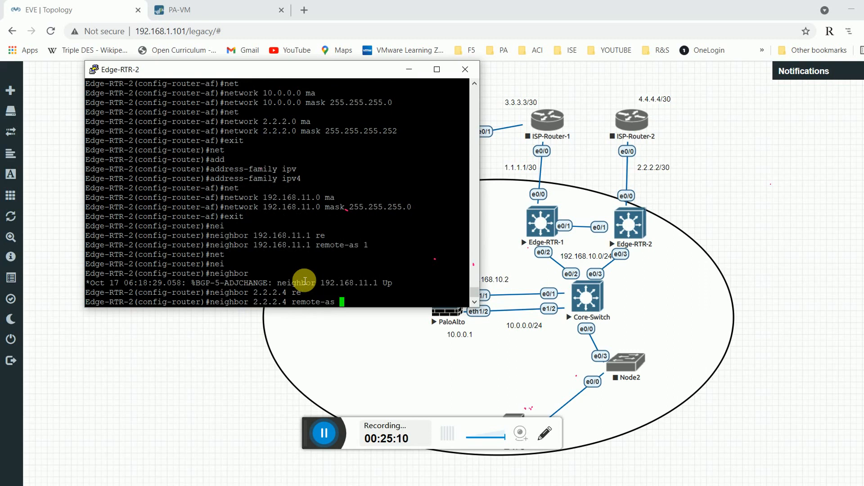
text(4)
key(Return)
text(exit)
key(Return)
text(d)
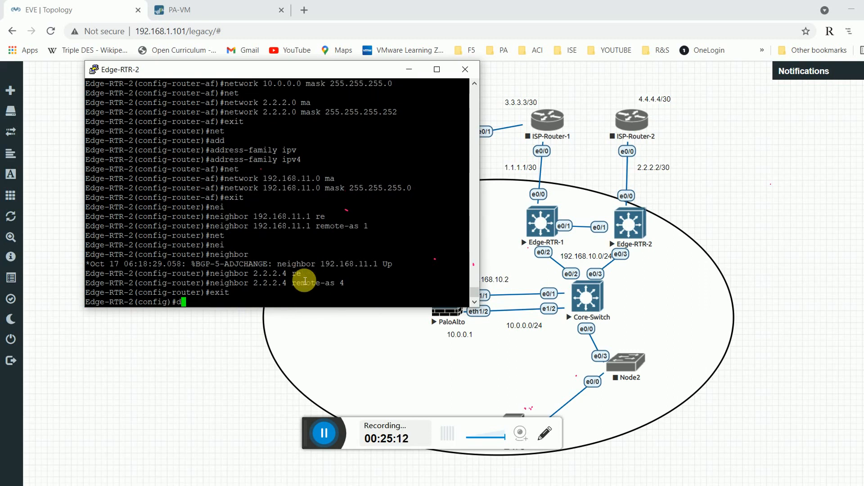
text(o sh run | se bgp)
Display the BGP running-config section and start OSPF process 1.
key(Return)
key(Return)
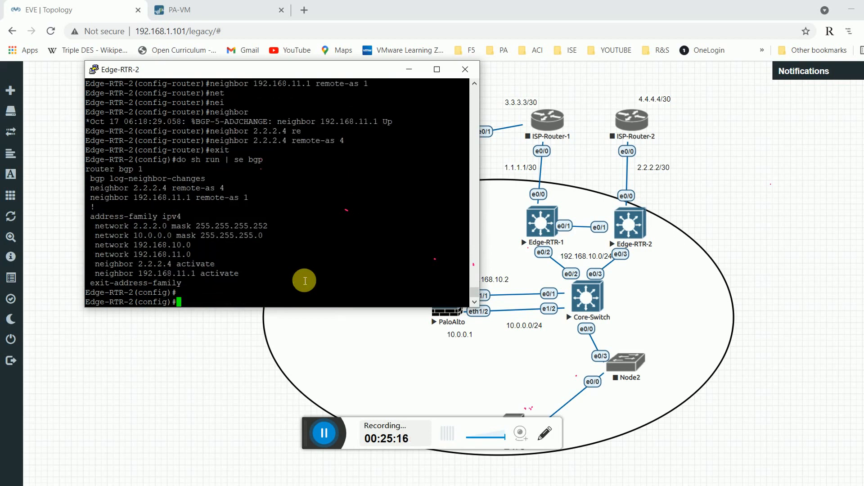
text(router os)
key(Tab)
text(1)
key(Return)
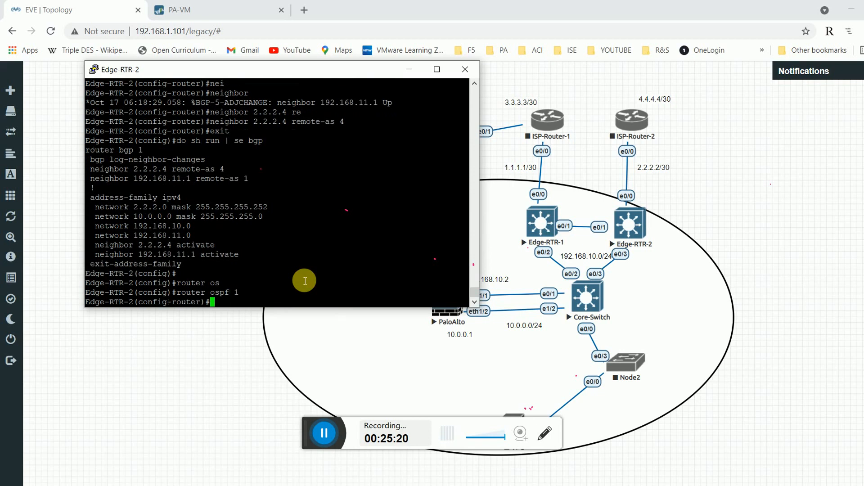
Add 192.168.10.0 0.0.0.255 and 10.0.0.0 0.0.0.255 to OSPF area 0, then exit.
text(net)
key(Tab)
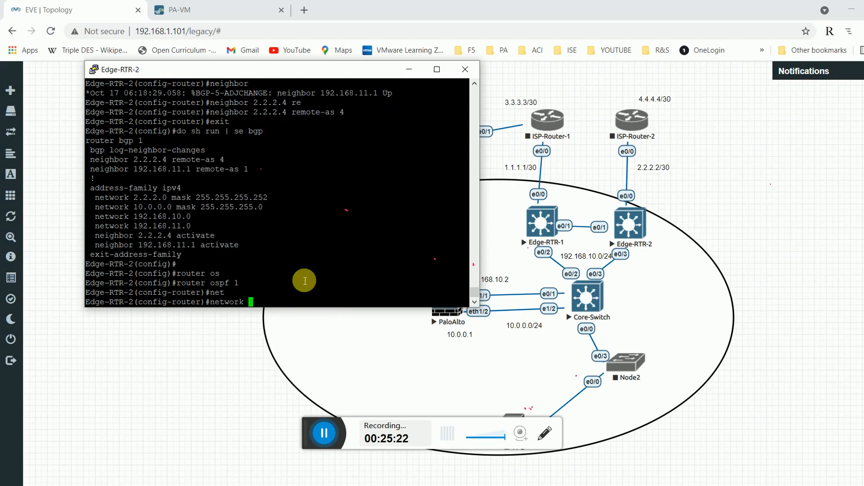
text(192.168.10.0 0.0.0.255)
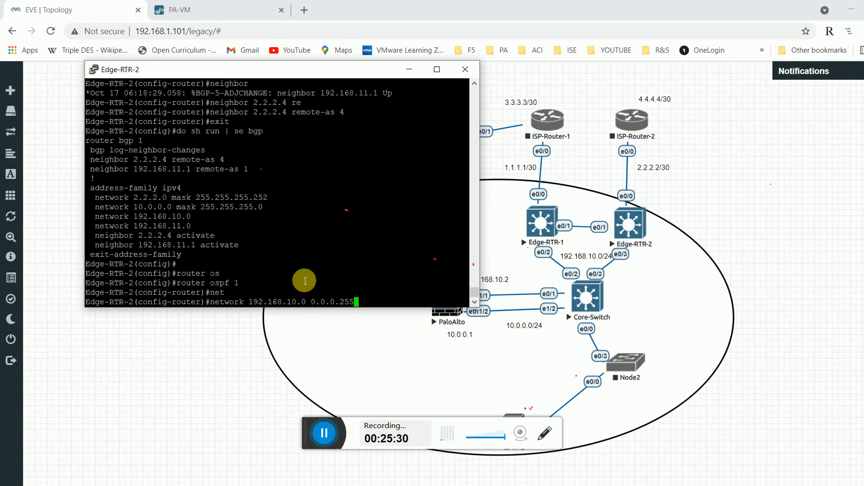
text( are)
key(Tab)
text(0)
key(Return)
text(net)
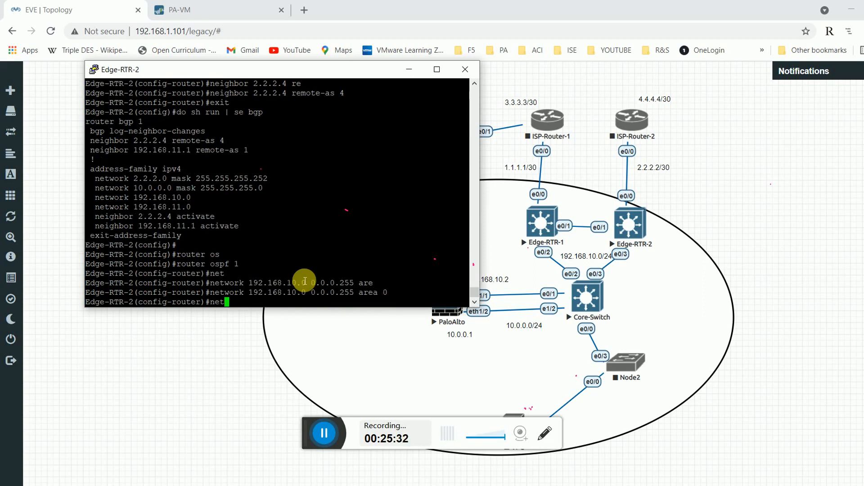
key(Tab)
text(10.)
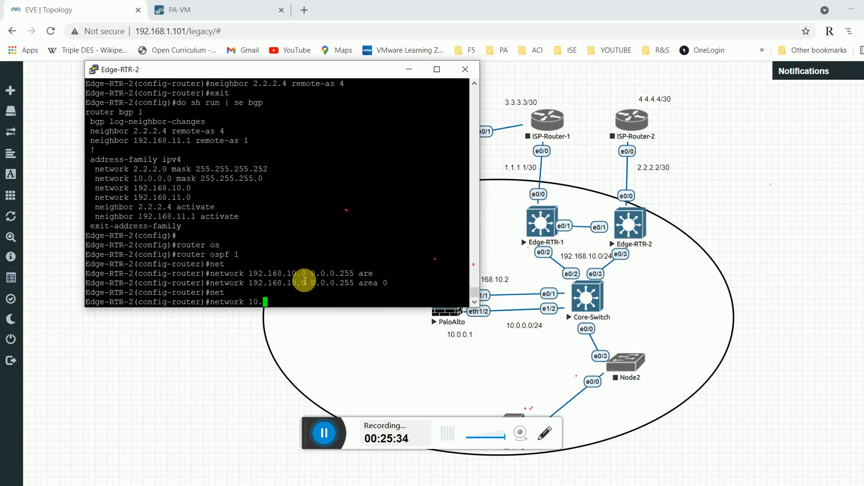
text(0.0.0 0.0.0.255 are)
key(Tab)
text(0)
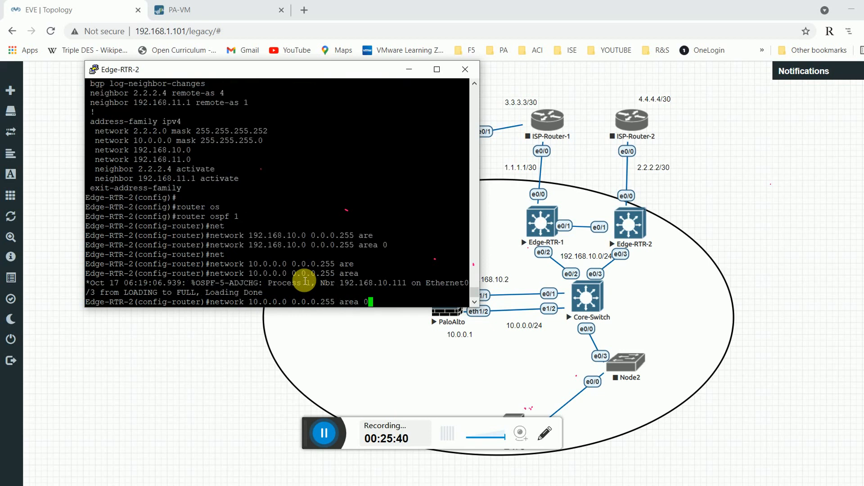
key(Return)
key(Return)
key(Return)
text(exit)
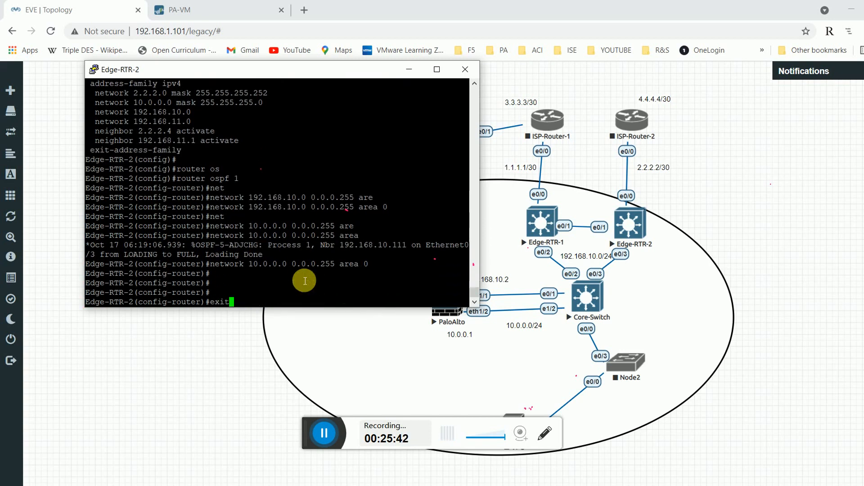
key(Return)
text(do sh ip )
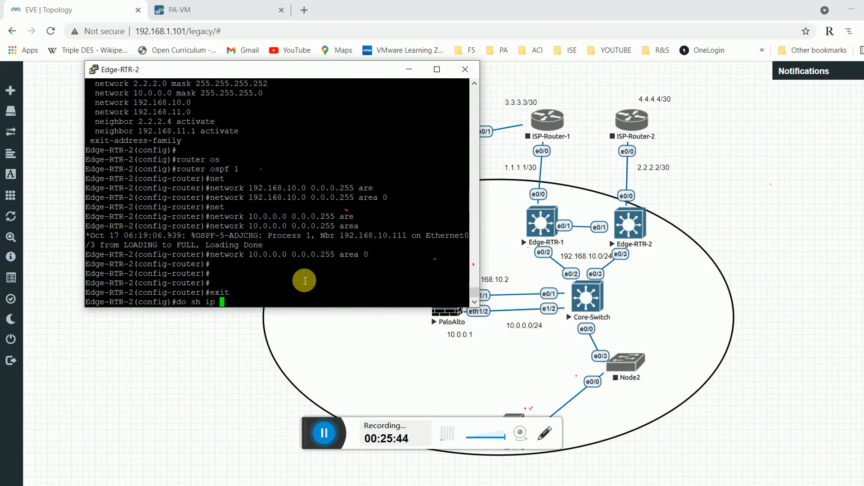
text(bgp su)
Show the BGP summary and highlight peer 192.168.11.1 with its 00:00:46 uptime.
key(Tab)
key(Return)
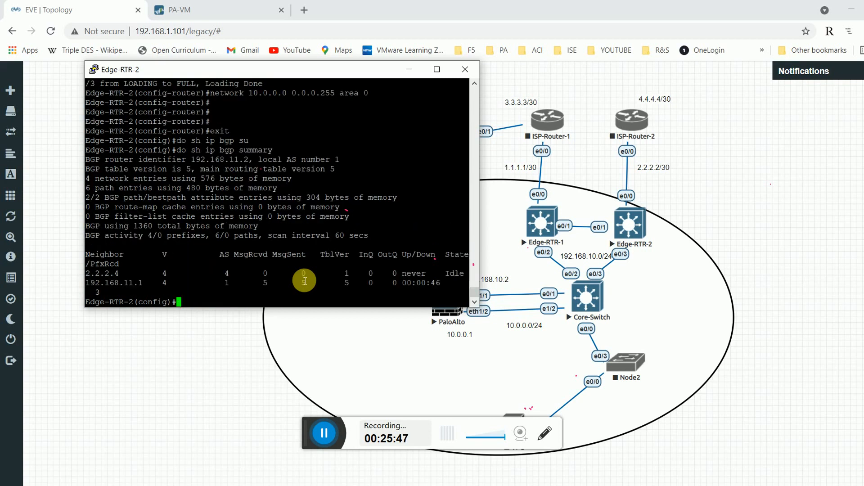
double_click(138, 282)
drag(411, 290, 447, 289)
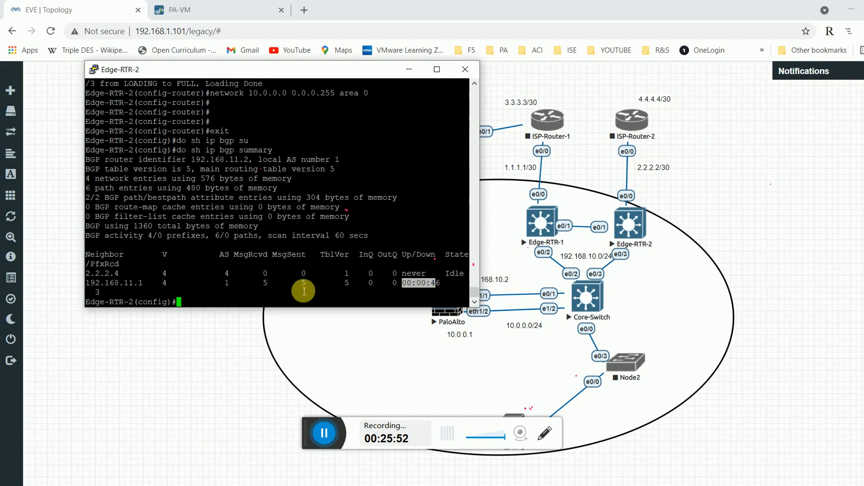
Show the OSPF neighbor table and highlight 192.168.10.111 in FULL/DR state.
text(sh ip os)
key(Tab)
text(ne)
key(Tab)
key(Return)
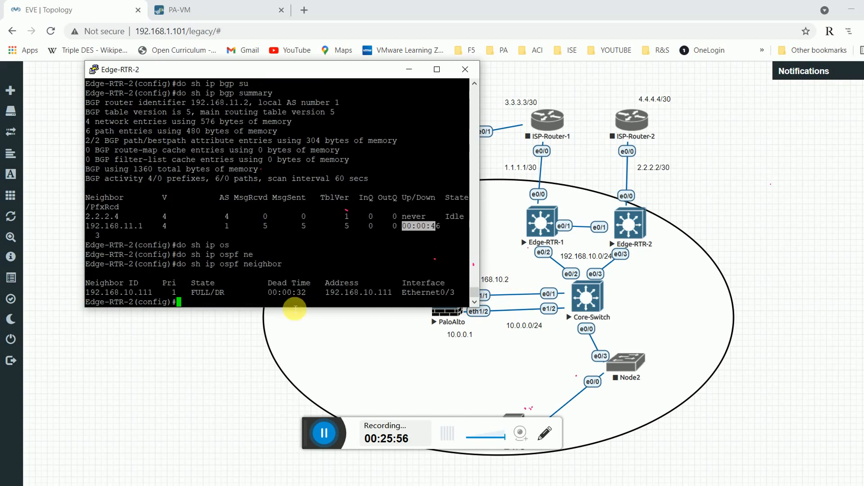
double_click(219, 294)
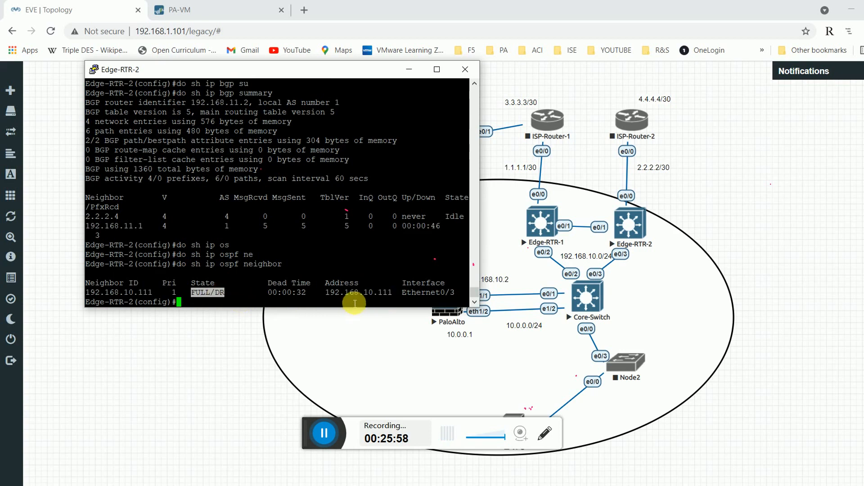
click(355, 302)
double_click(358, 292)
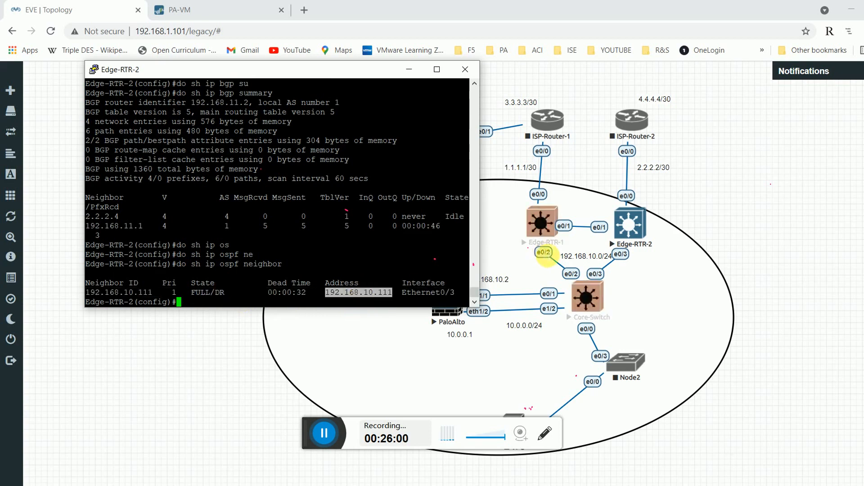
click(309, 216)
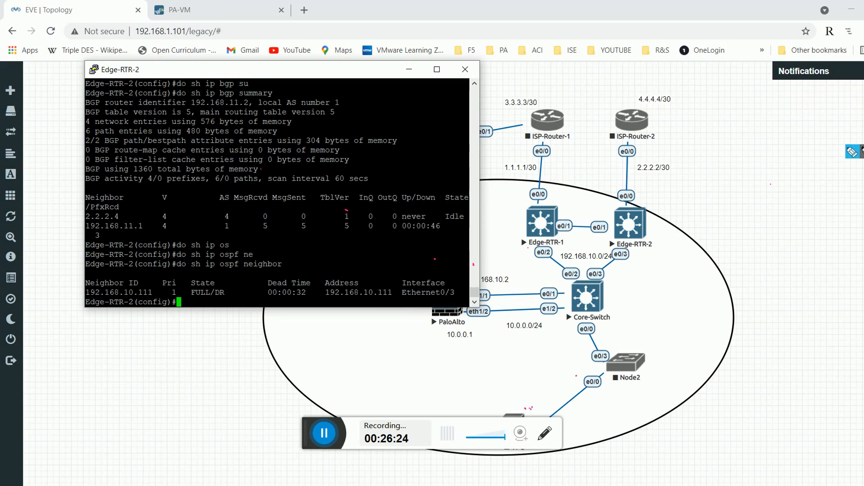
Handwrite address notes, including 192.168.10.1, beside both edge routers and circle their labels.
click(857, 154)
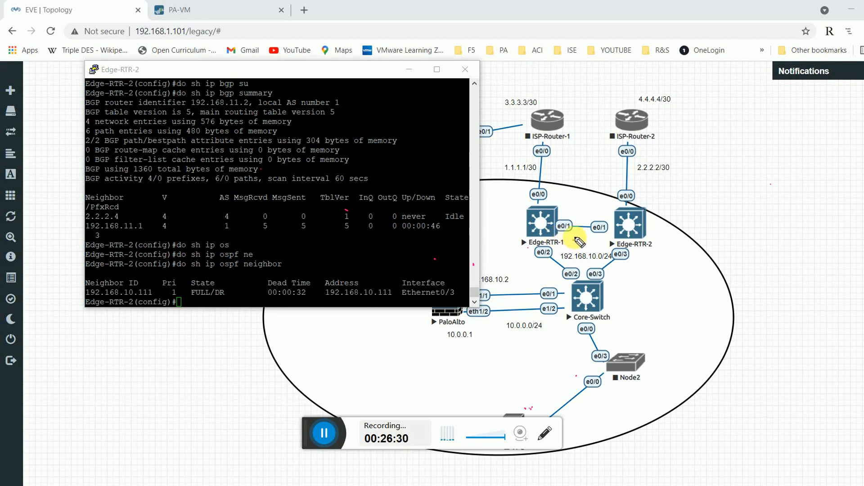
mouse_move(575, 238)
mouse_down()
mouse_move(581, 245)
mouse_move(609, 241)
mouse_up()
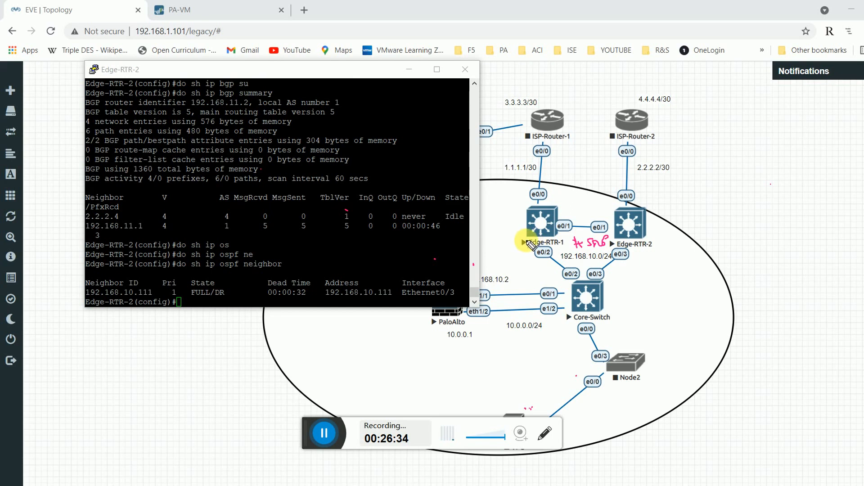
click(528, 247)
mouse_move(499, 232)
mouse_down()
mouse_move(509, 239)
mouse_move(526, 228)
mouse_up()
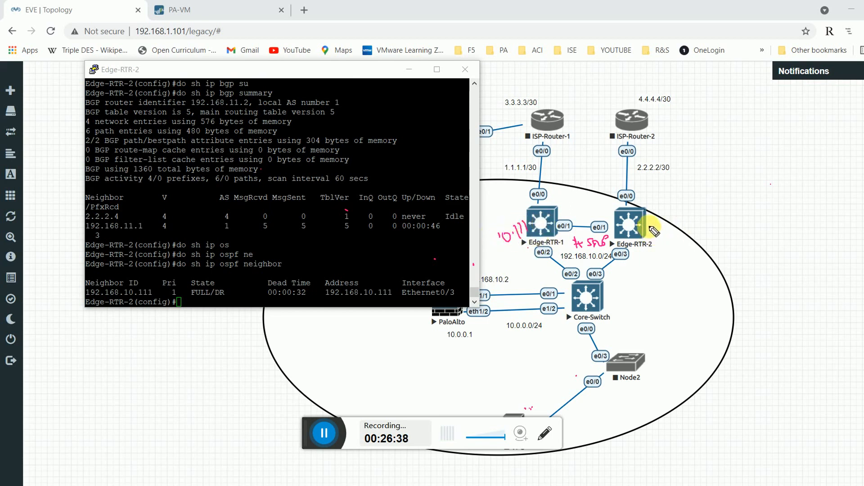
drag(654, 231, 692, 224)
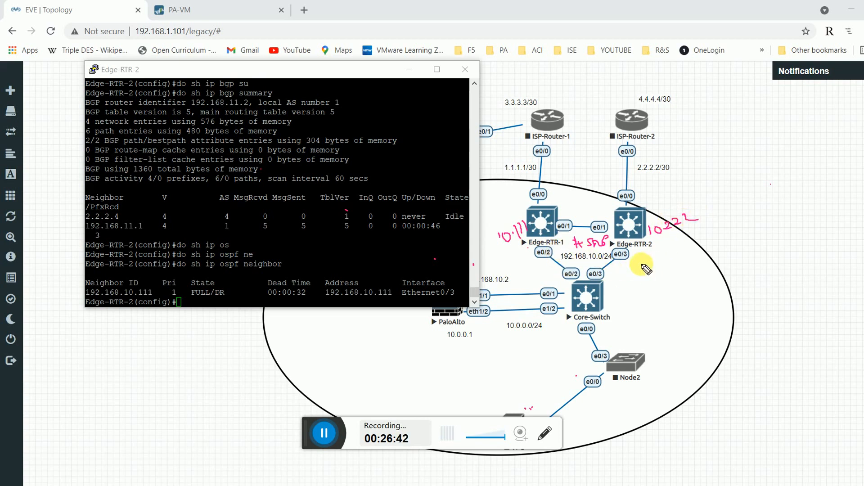
mouse_move(648, 254)
mouse_down()
mouse_move(679, 249)
mouse_move(680, 260)
mouse_up()
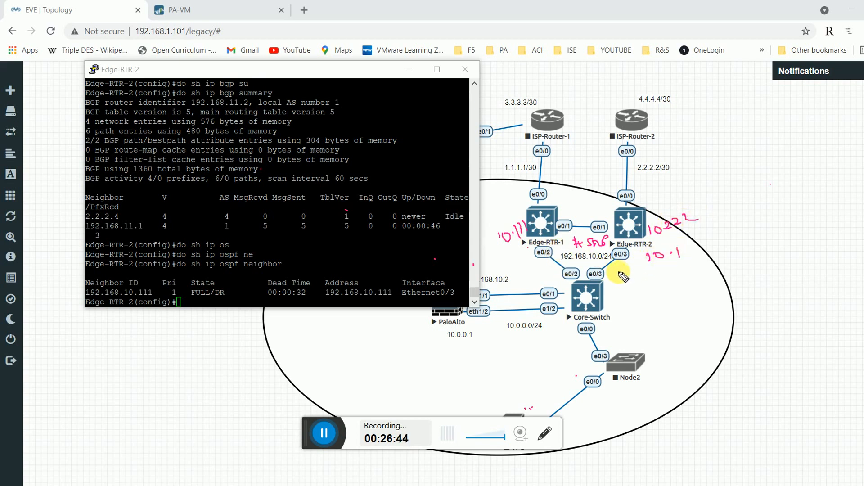
mouse_move(623, 277)
mouse_down()
mouse_move(647, 274)
mouse_move(647, 263)
mouse_up()
click(654, 262)
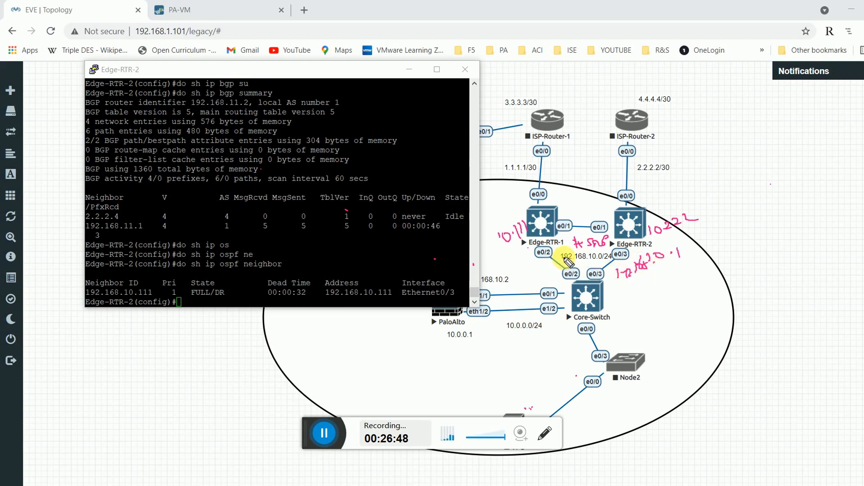
mouse_move(570, 245)
mouse_down()
mouse_move(523, 239)
mouse_move(540, 249)
mouse_move(566, 243)
mouse_up()
mouse_move(622, 245)
mouse_down()
mouse_move(660, 243)
mouse_move(618, 241)
mouse_up()
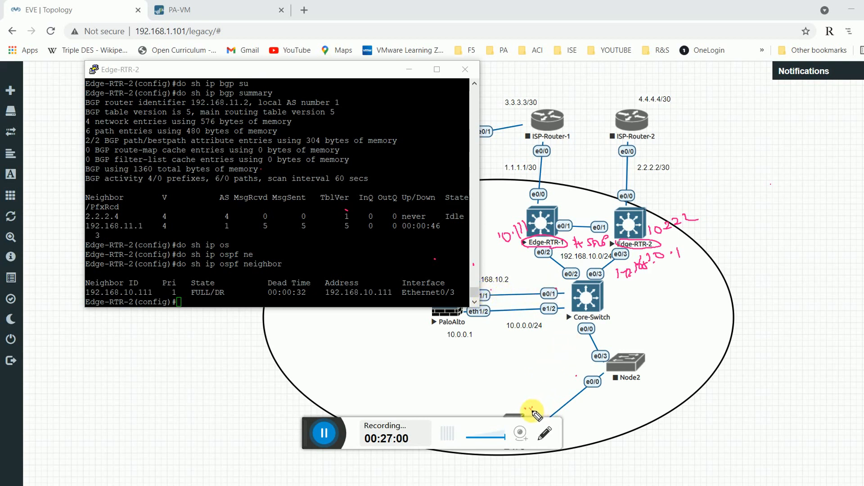
Sketch the traffic path from Node2 via Core-Switch and edge routers to ISP-Router-2, then wipe it.
mouse_move(532, 411)
mouse_down()
mouse_move(589, 369)
mouse_move(575, 321)
mouse_move(460, 323)
mouse_up()
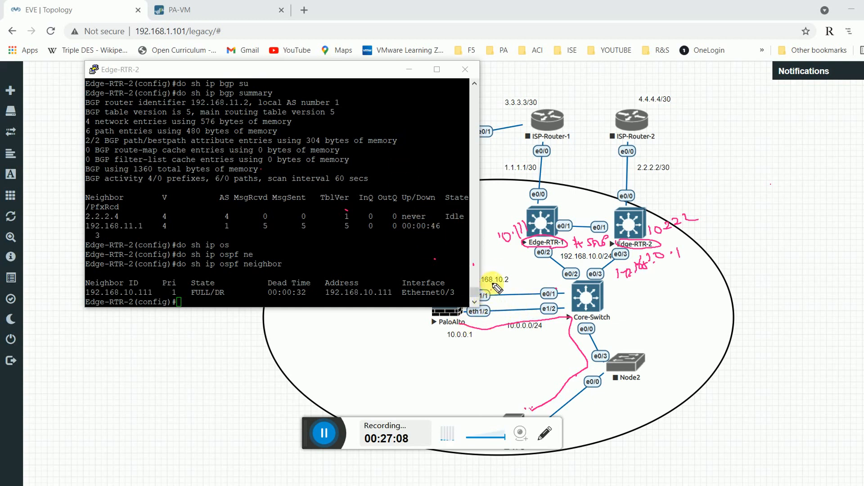
mouse_move(490, 284)
mouse_down()
mouse_move(546, 288)
mouse_move(560, 273)
mouse_move(551, 257)
mouse_move(527, 253)
mouse_move(527, 174)
mouse_up()
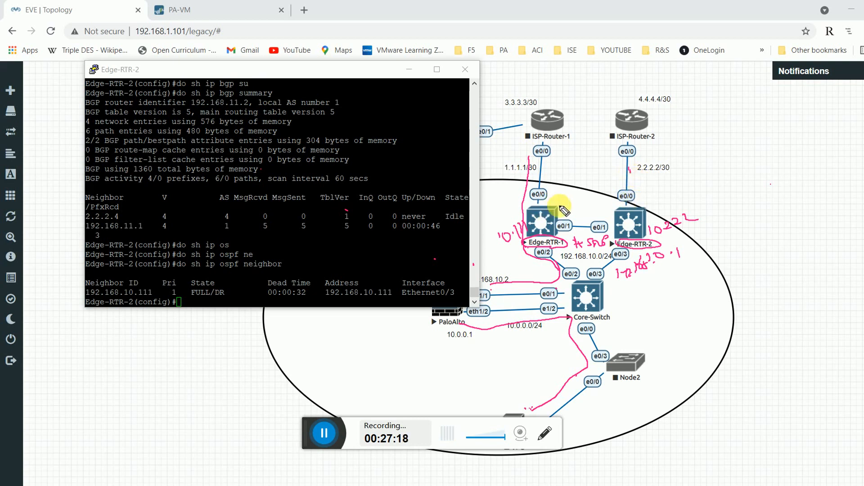
mouse_move(684, 146)
mouse_down()
mouse_move(680, 162)
mouse_move(713, 145)
mouse_up()
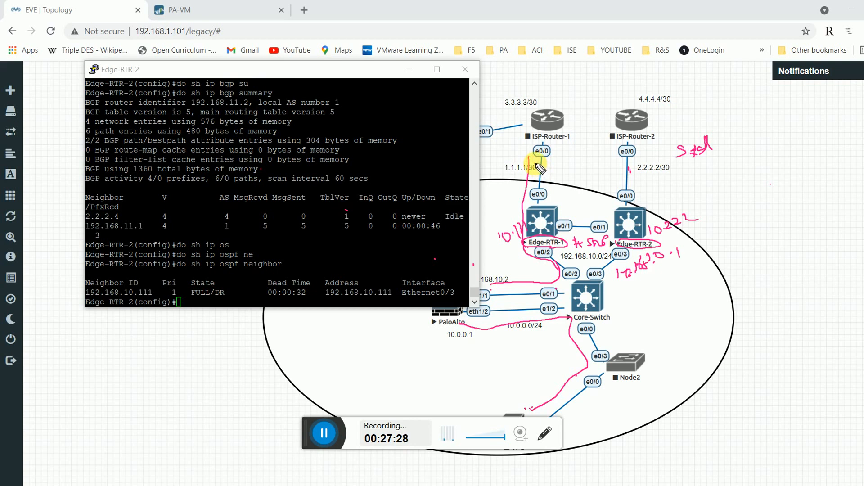
mouse_move(539, 163)
mouse_down()
mouse_move(546, 173)
mouse_move(539, 173)
mouse_up()
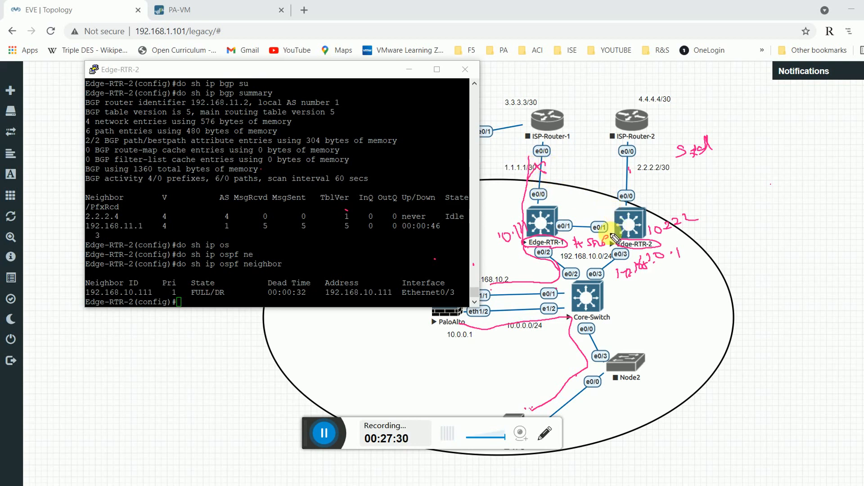
drag(568, 249, 621, 239)
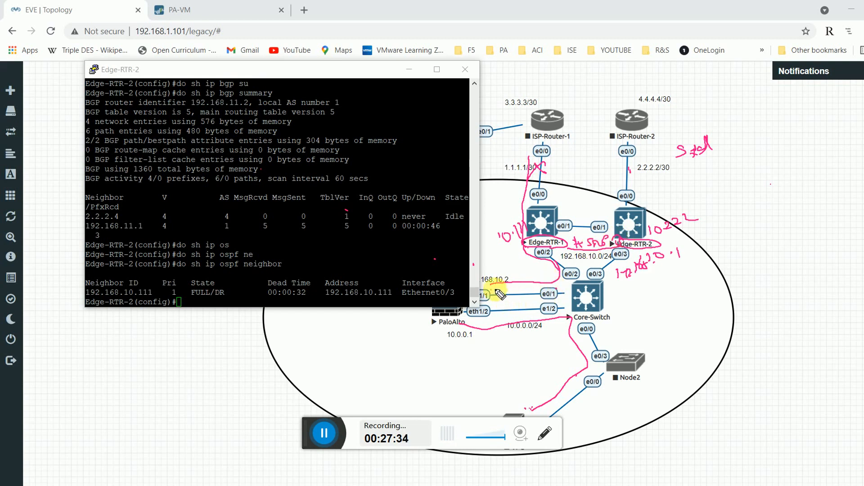
mouse_move(481, 283)
mouse_down()
mouse_move(527, 277)
mouse_move(596, 216)
mouse_move(602, 157)
mouse_move(610, 159)
mouse_move(606, 222)
mouse_up()
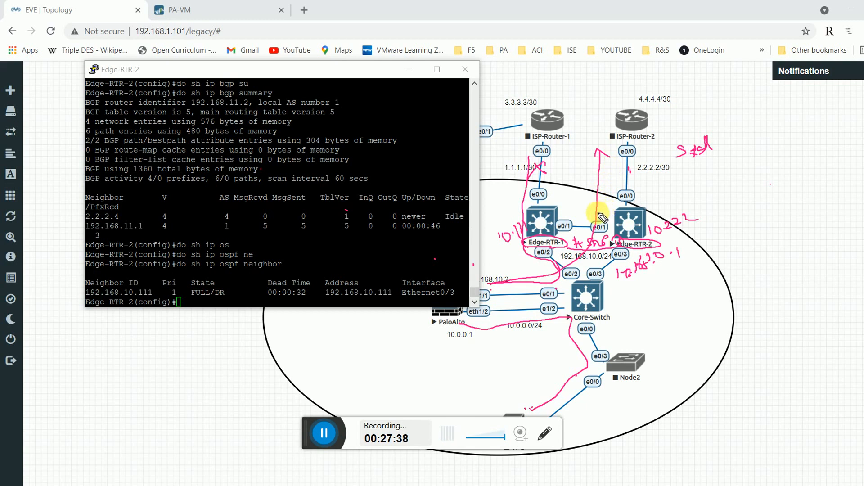
mouse_move(556, 195)
mouse_down()
mouse_move(553, 210)
mouse_move(617, 211)
mouse_move(612, 216)
mouse_up()
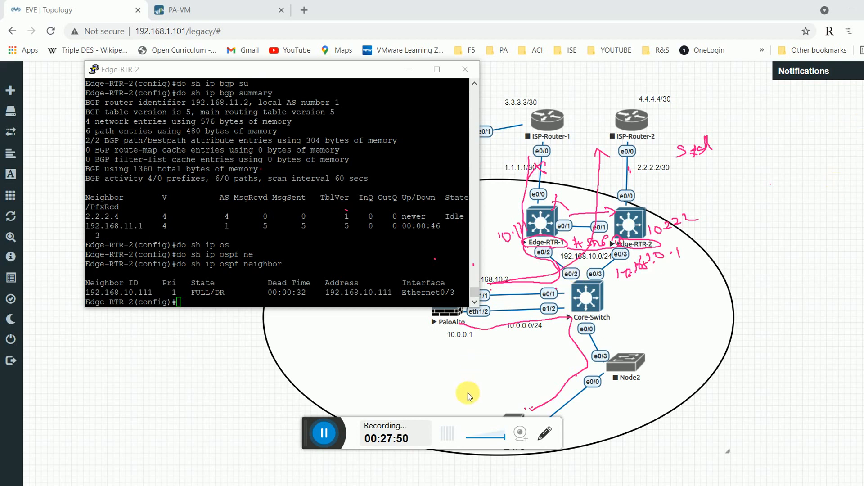
click(324, 434)
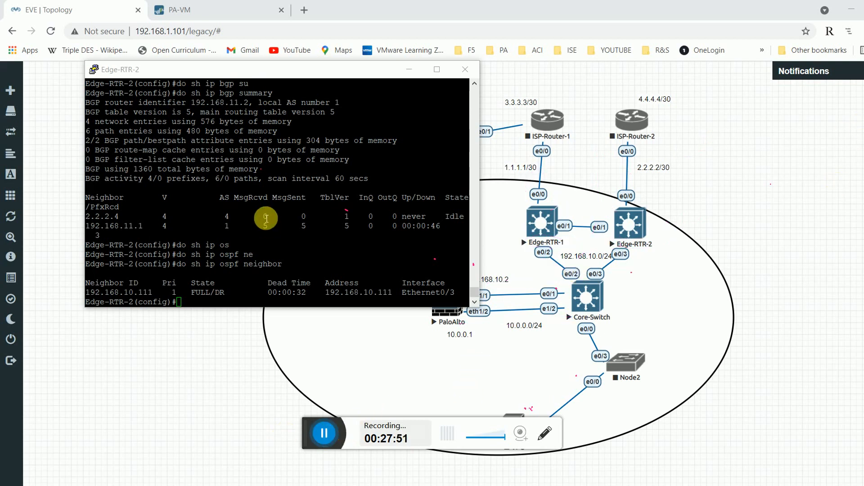
Give Edge-RTR-2's interface e0/3 the HSRP virtual IP 192.168.10.1.
click(266, 218)
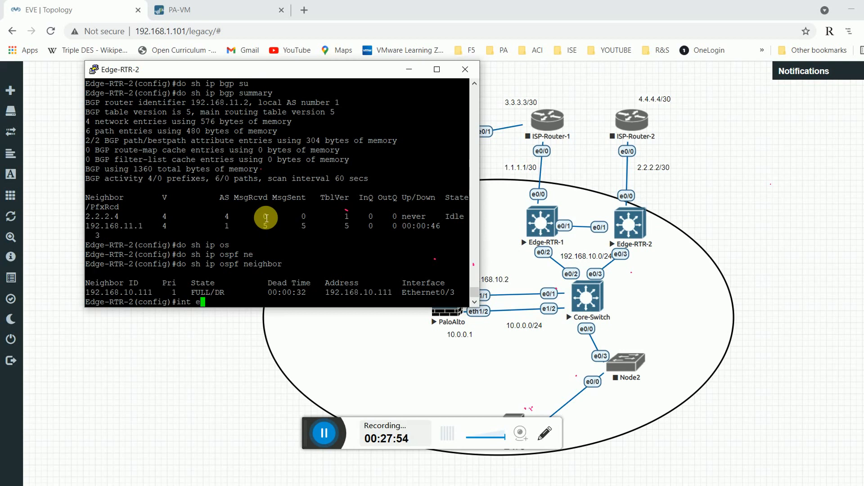
text(int e0/3)
key(Return)
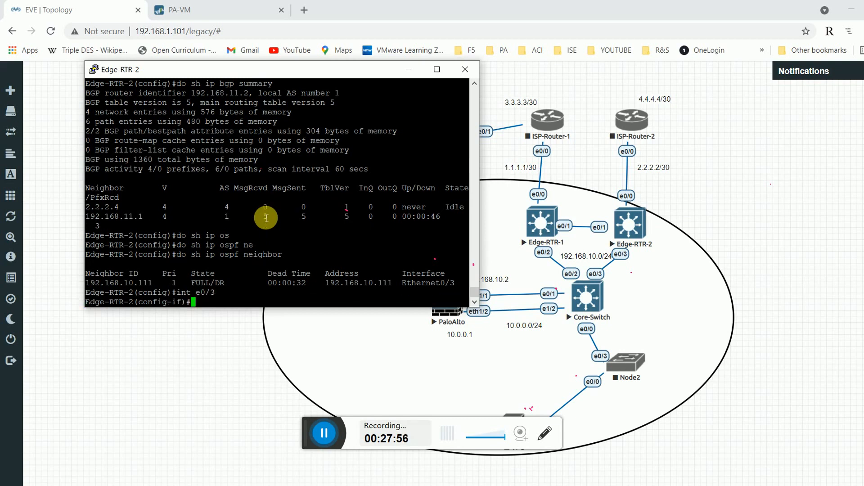
text(st)
key(Tab)
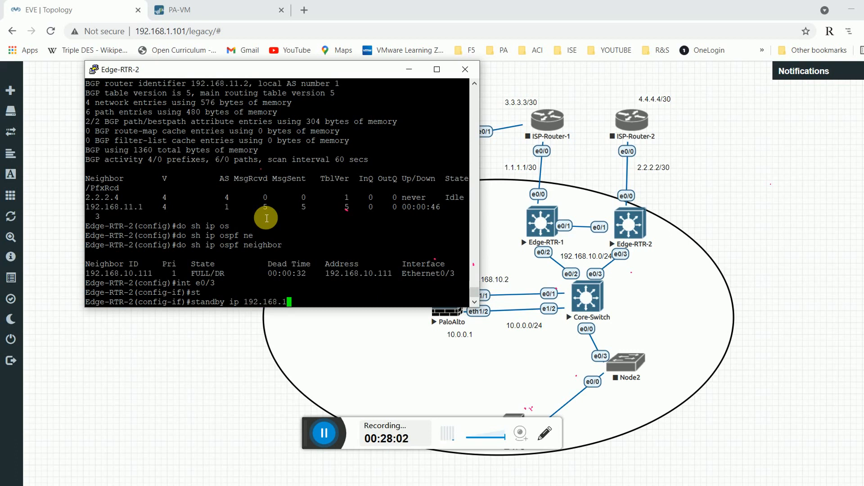
text(ip 192.168.10.1)
key(Return)
Set HSRP priority 90 on e0/3 and leave interface configuration.
text(st)
key(Tab)
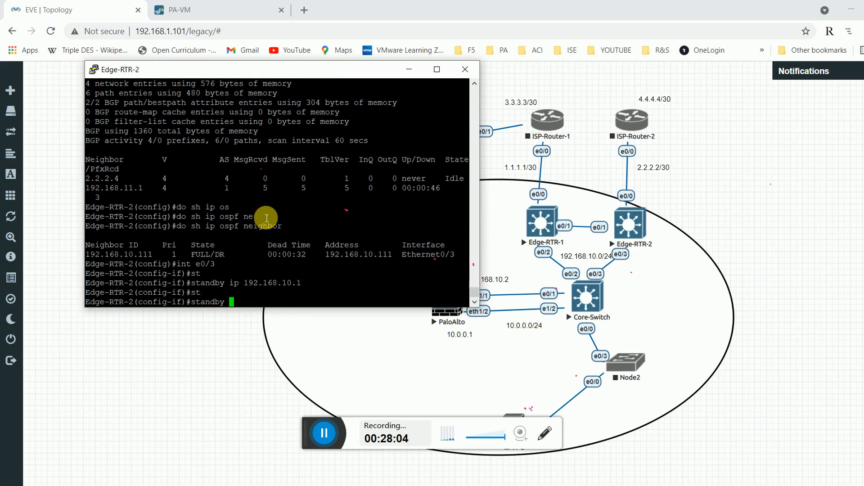
text(pr)
key(Tab)
text(i)
key(Tab)
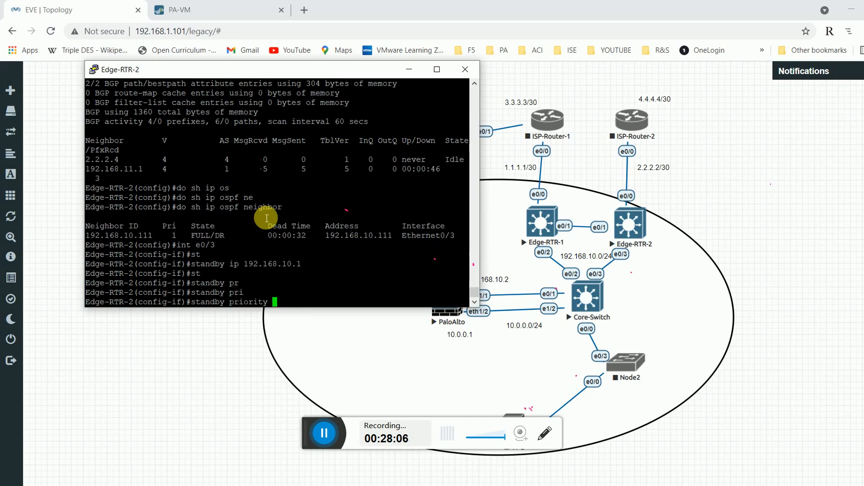
key(Return)
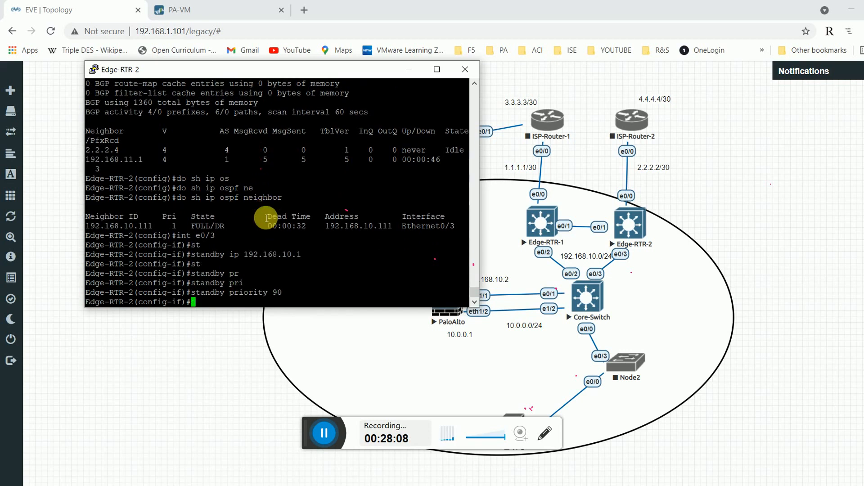
text(exit)
key(Return)
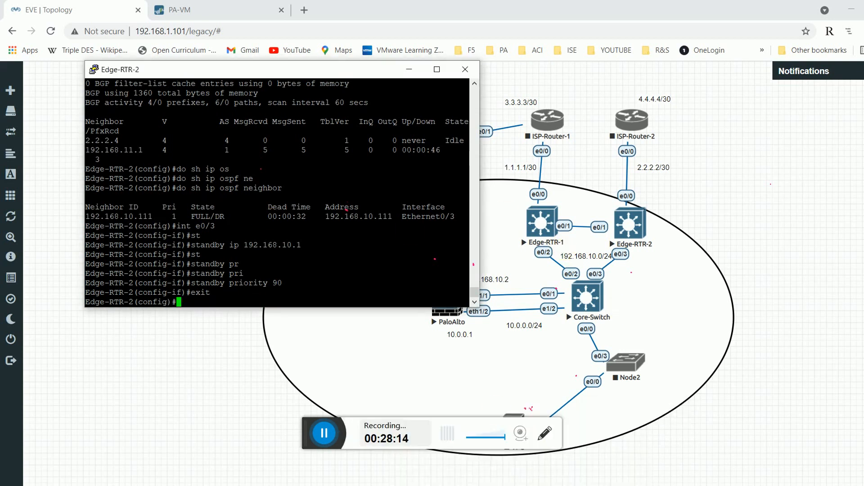
click(646, 443)
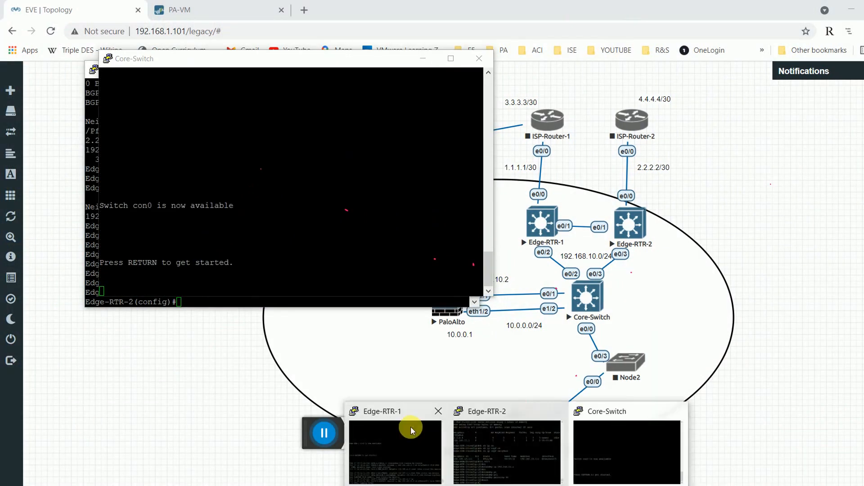
Move the Edge-RTR-1 console aside, then wake the Core-Switch console and minimize it.
click(411, 430)
drag(381, 36, 508, 50)
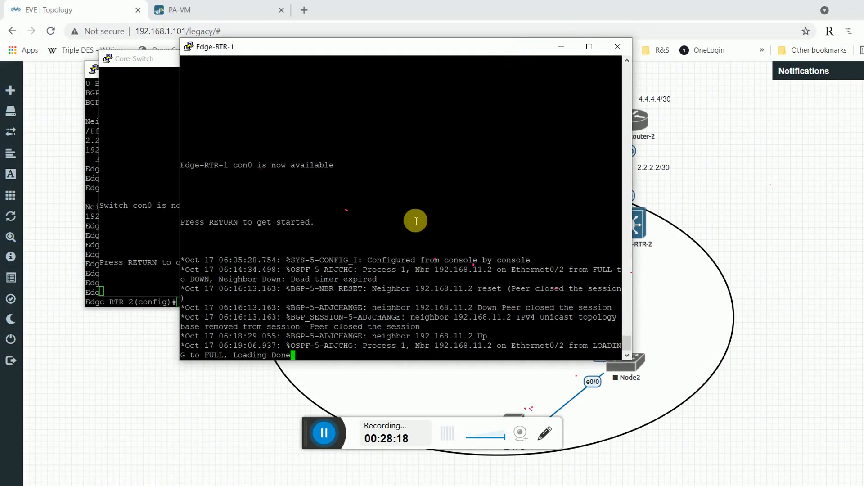
click(122, 222)
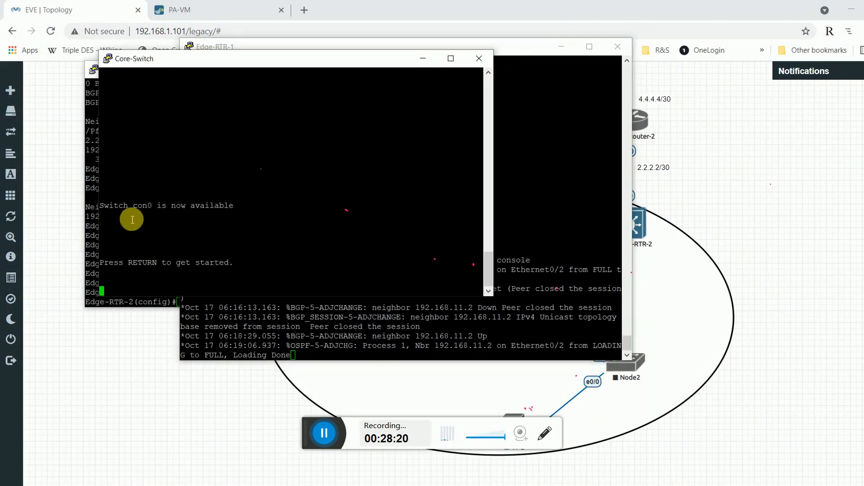
double_click(213, 248)
click(238, 297)
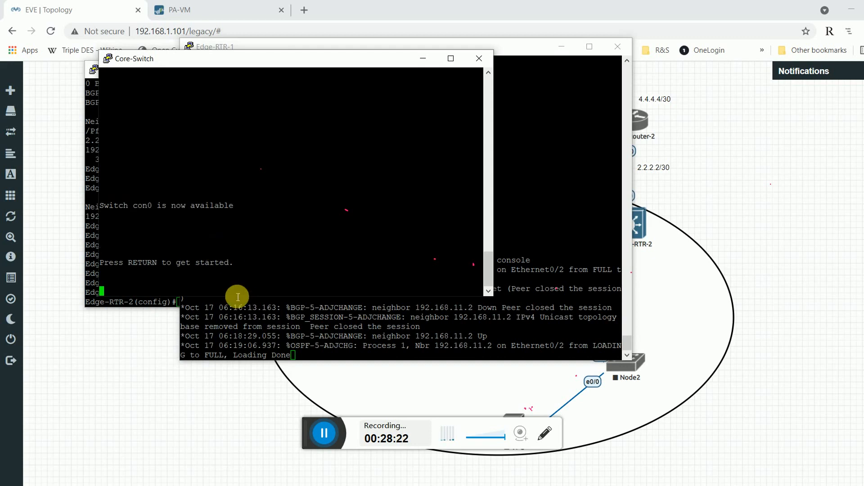
key(Return)
key(Return)
key(Return)
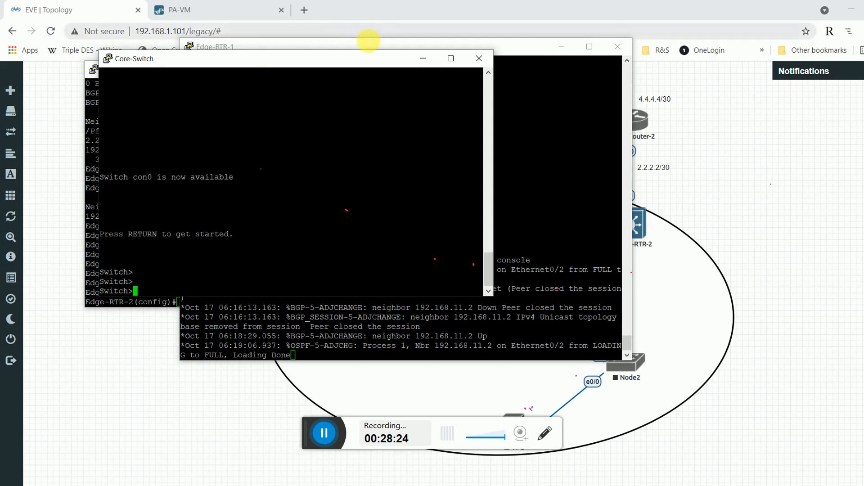
click(423, 58)
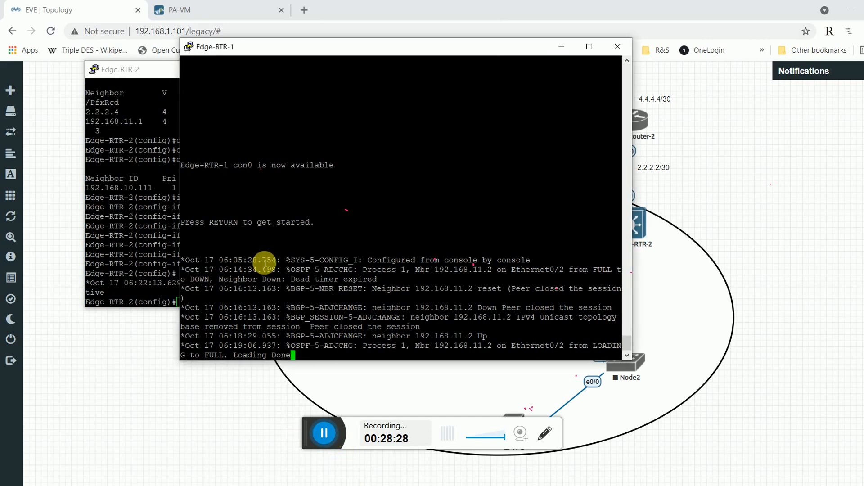
On Edge-RTR-2, exit config mode and run 'sh standby': local Active, standby router unknown.
click(154, 219)
key(Return)
key(Return)
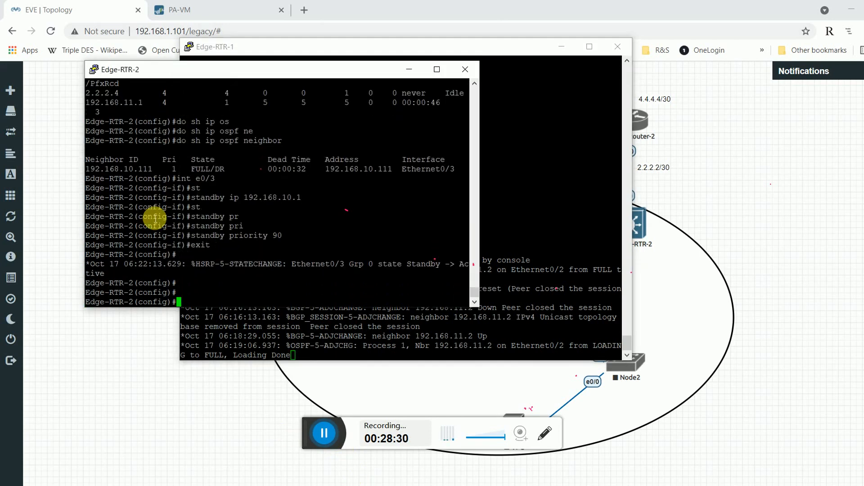
text(exit)
key(Return)
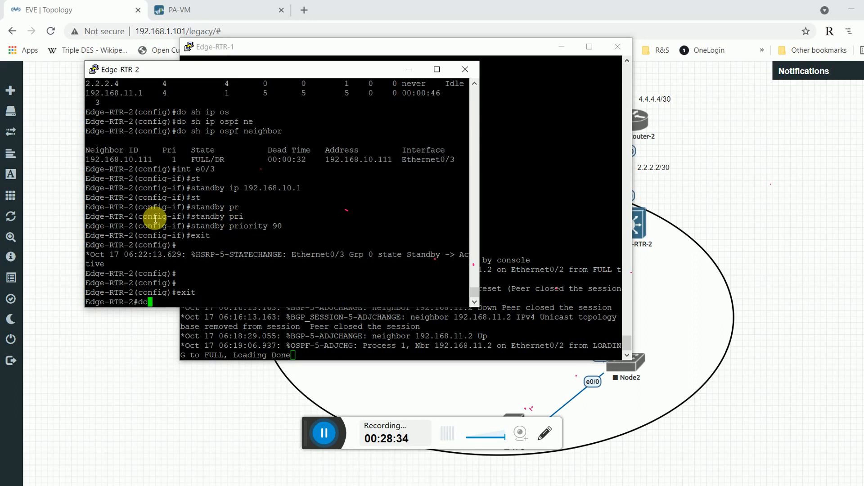
text(sh standby)
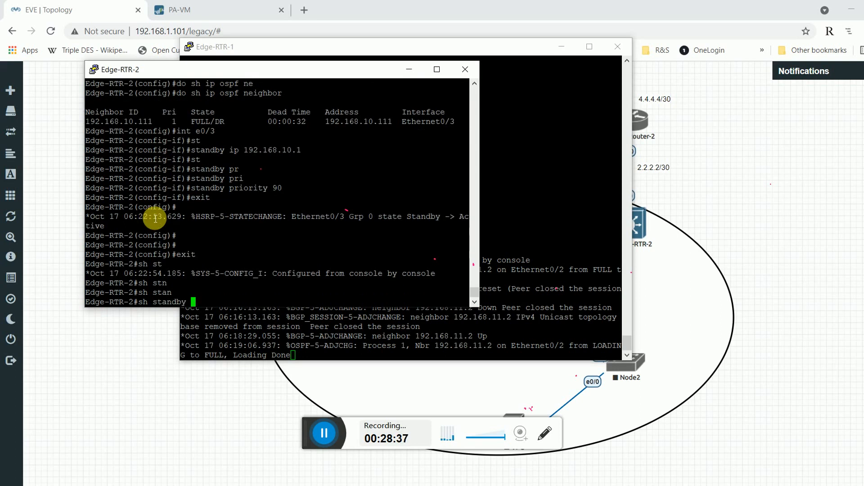
key(Return)
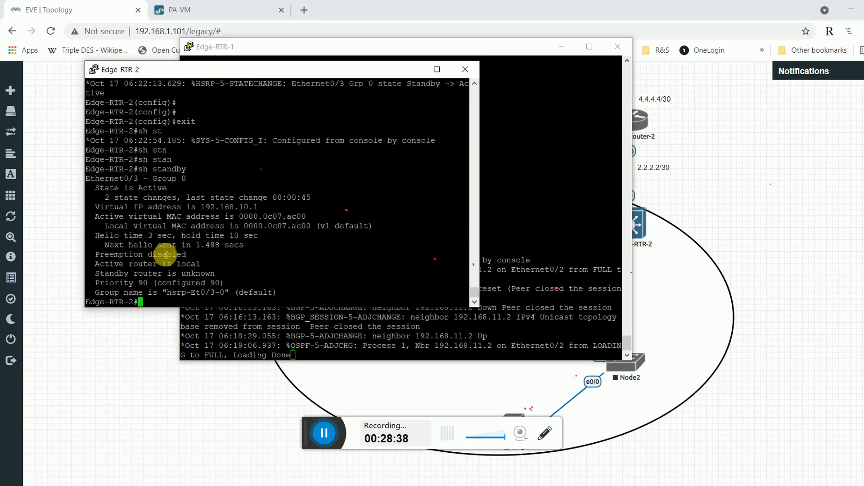
drag(177, 265, 214, 269)
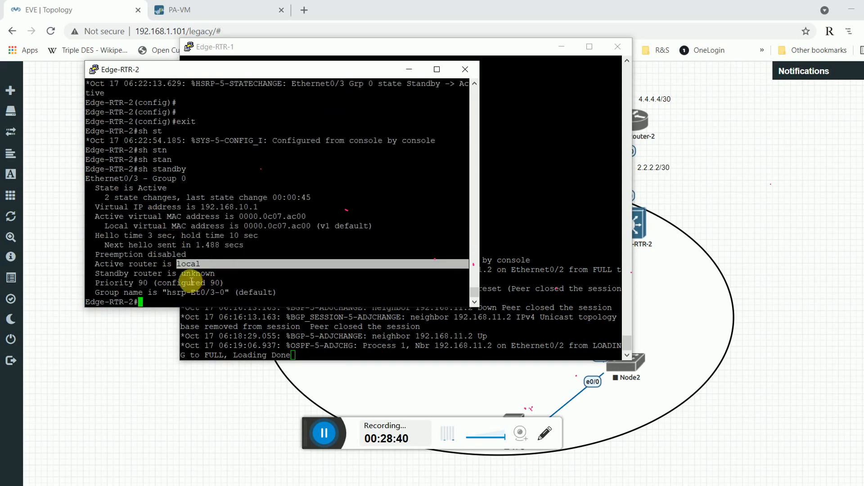
double_click(210, 273)
Put the Edge-RTR-1 console into privileged mode with 'en'.
click(513, 245)
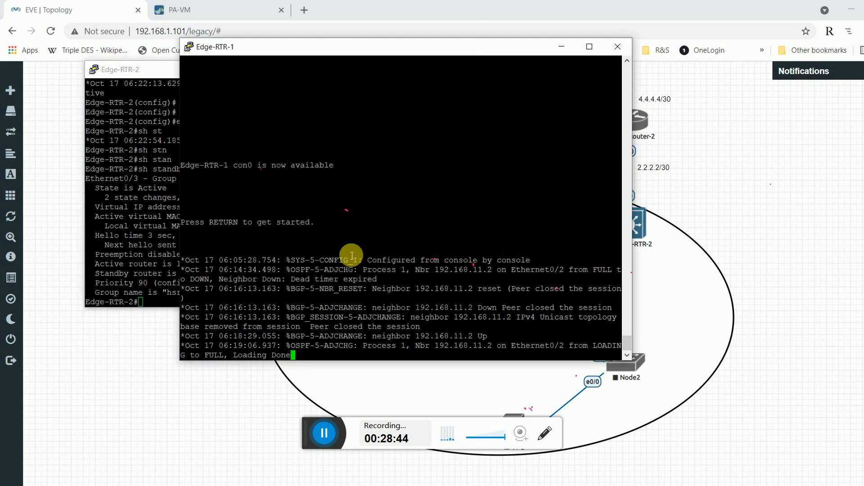
key(Return)
key(Return)
key(Return)
text(en)
key(Return)
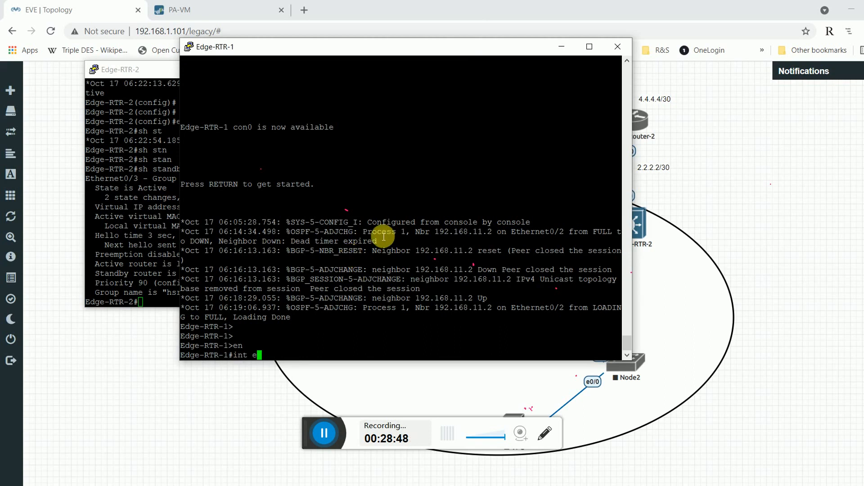
On Edge-RTR-1, enter 'conf t' and interface Ethernet0/2 configuration.
drag(484, 48, 369, 90)
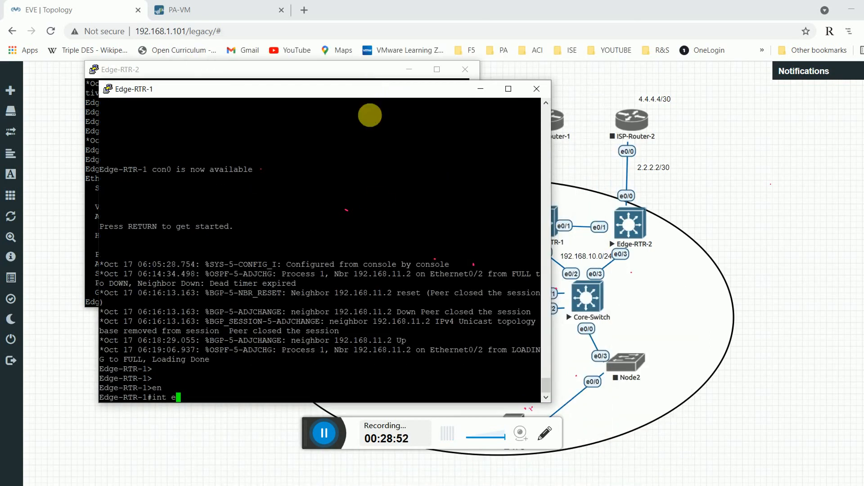
key(Return)
text(s)
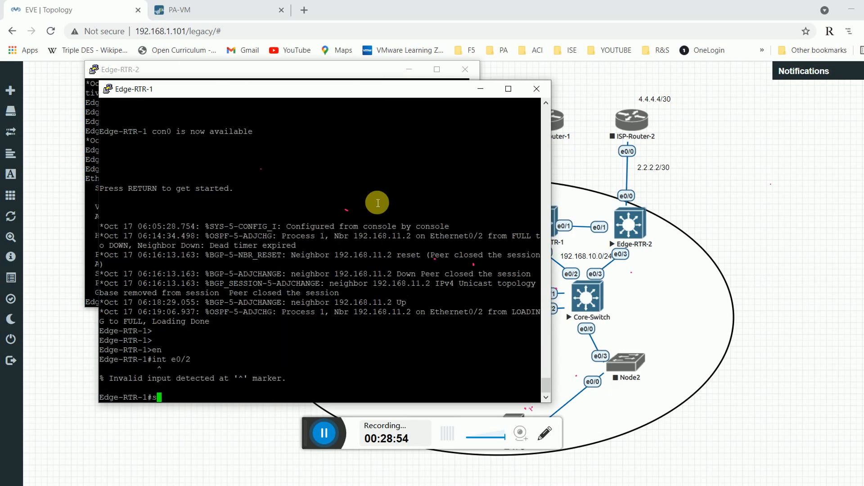
key(BackSpace)
text(conf t)
key(Return)
text(in)
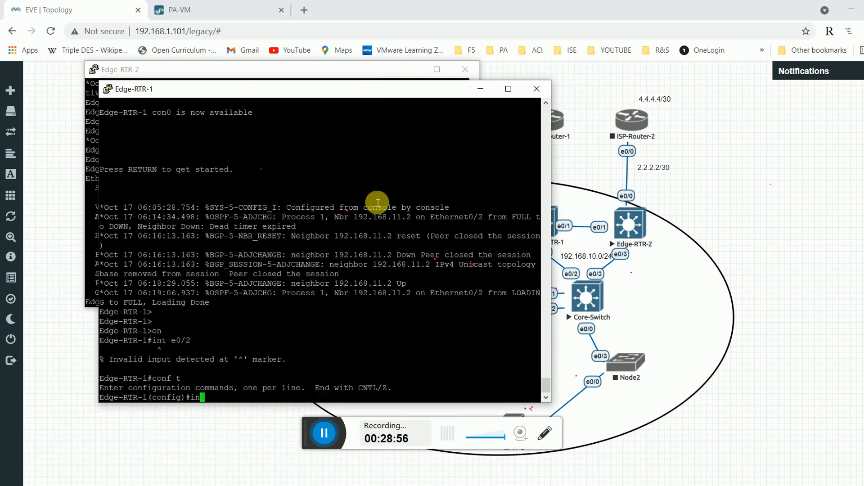
text(t et0/2)
key(Return)
Assign HSRP virtual IP 192.168.10.1 to Ethernet0/2 with 'standby ip'.
text(stn)
key(BackSpace)
text(an)
key(Tab)
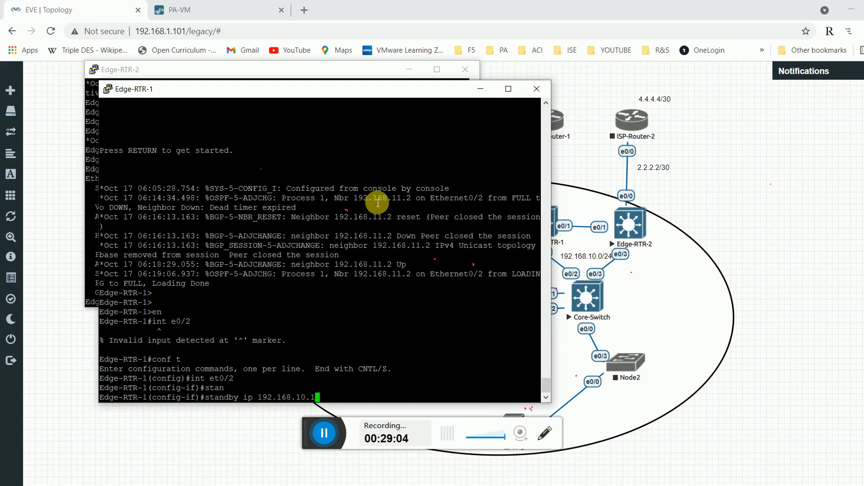
key(Return)
Set 'standby priority 110' on Ethernet0/2 and exit back to global configuration.
text(st)
key(Tab)
text(pr)
key(Tab)
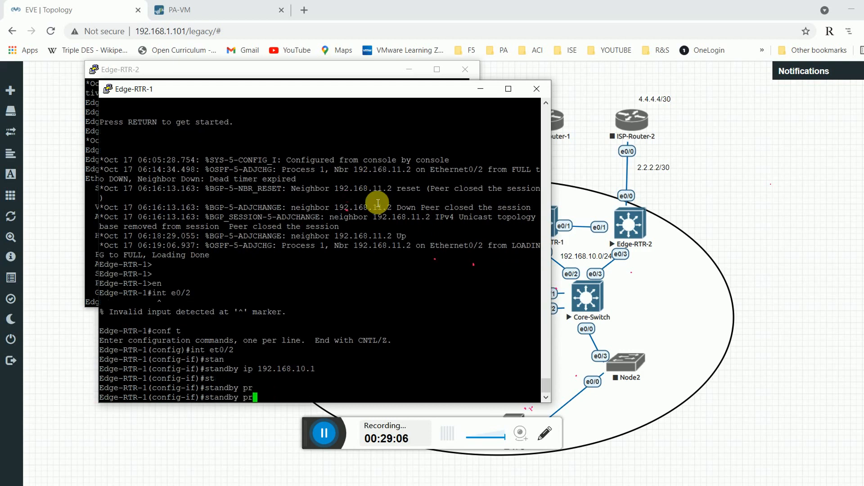
text(i)
key(Tab)
text(110)
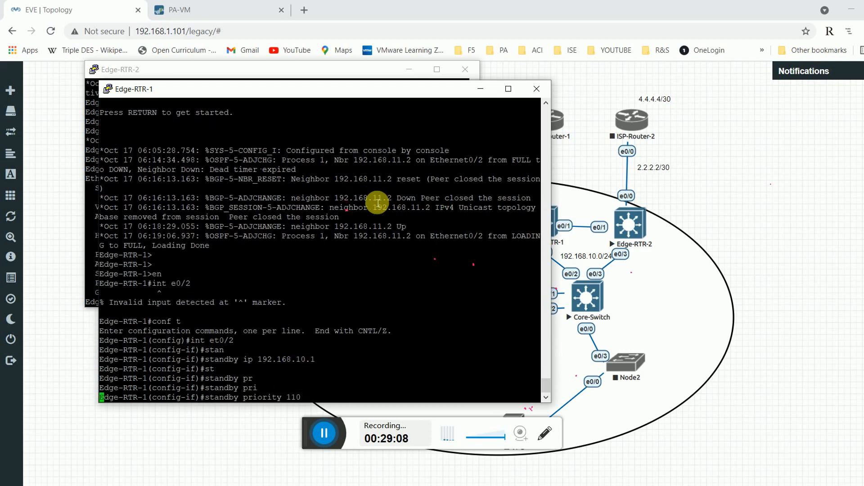
key(Return)
text(e-RTR-1(config-if)#exit)
key(Return)
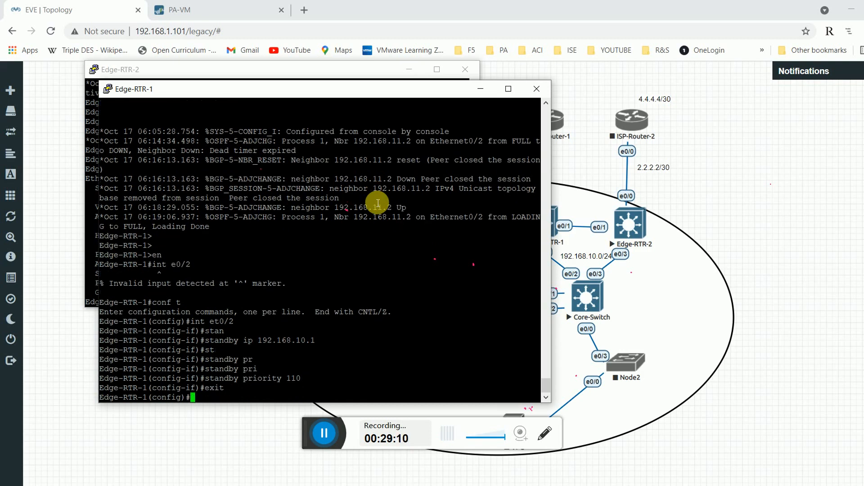
drag(386, 92, 622, 71)
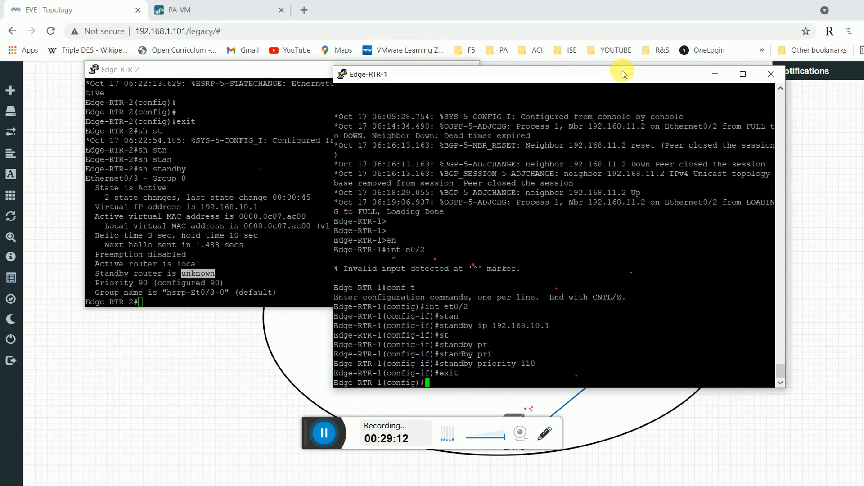
Recheck Edge-RTR-2's HSRP status with 'sh standby'.
click(172, 247)
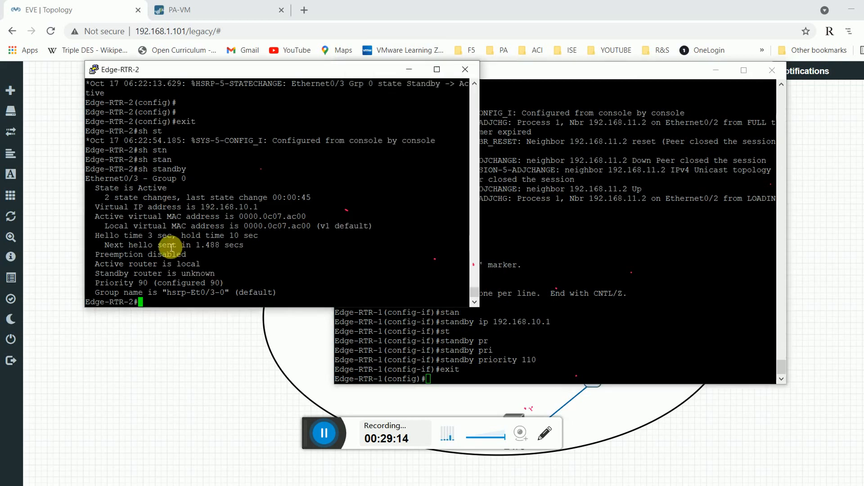
text(sh standby)
key(Return)
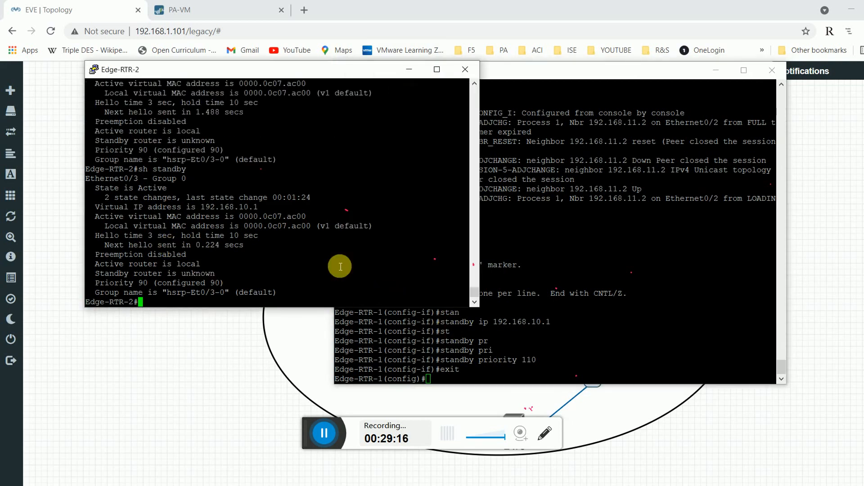
Run 'sh standby' on Edge-RTR-1, noting priority 110 and preemption disabled.
click(612, 266)
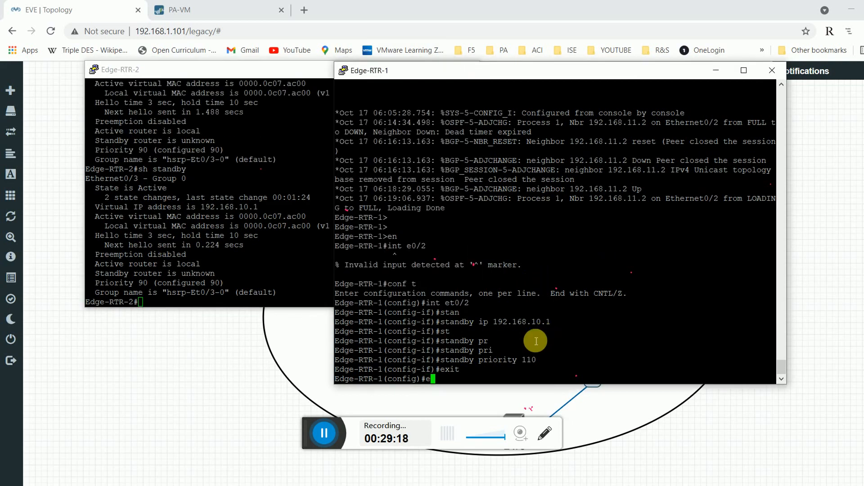
text(exit)
key(Return)
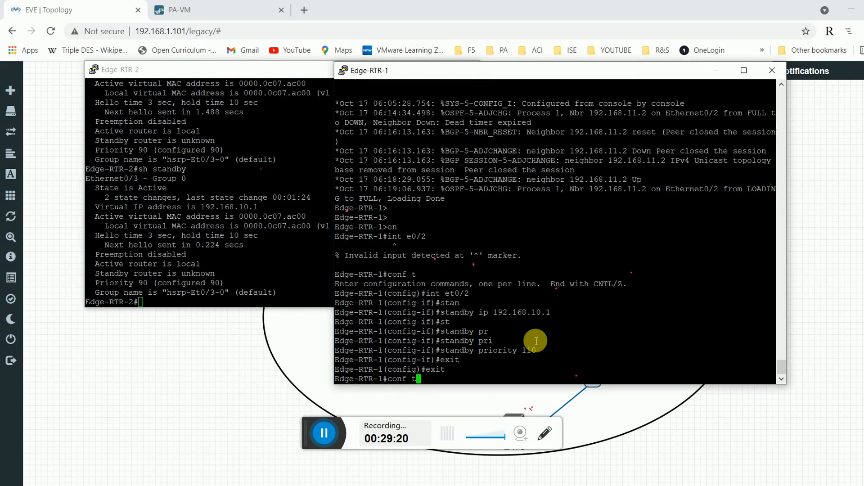
text(conf)
key(BackSpace)
key(BackSpace)
key(BackSpace)
text(sh st)
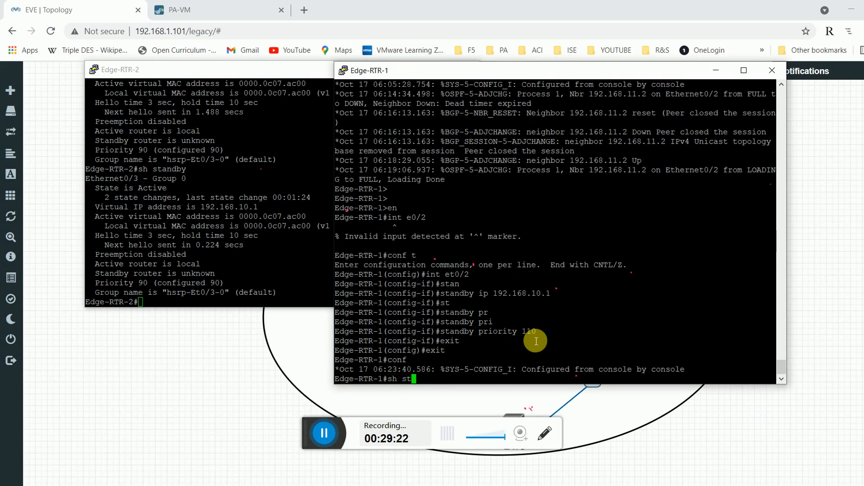
key(Tab)
text(an)
key(Tab)
key(Return)
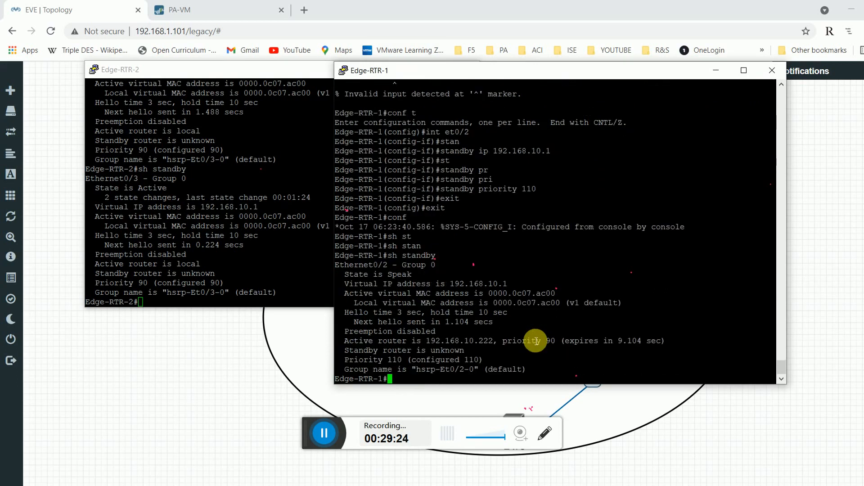
double_click(409, 331)
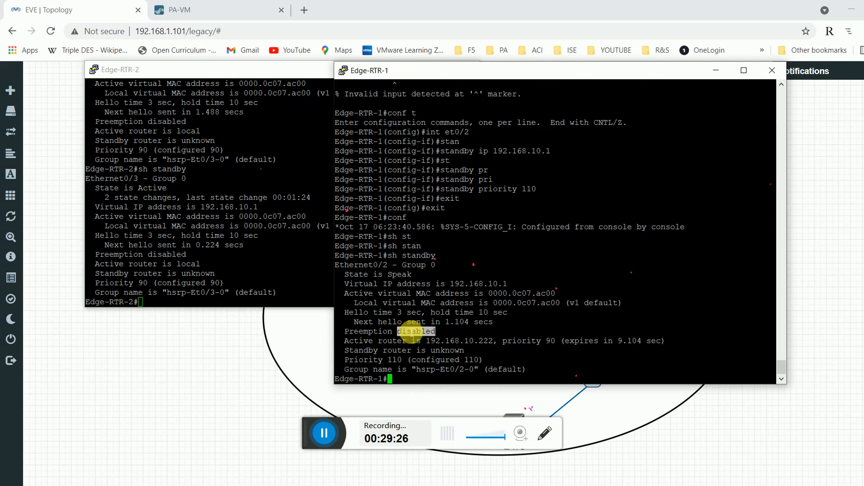
double_click(446, 359)
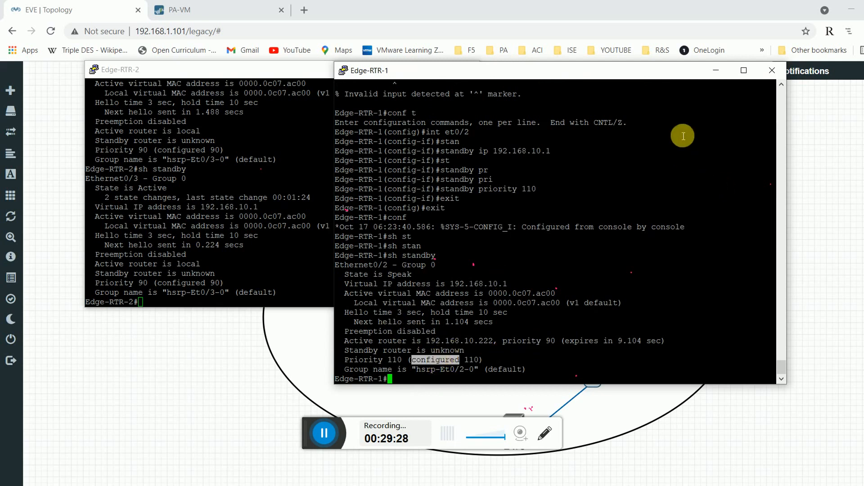
Review Edge-RTR-1's log line showing the HSRP Speak state against the topology.
drag(671, 69, 515, 350)
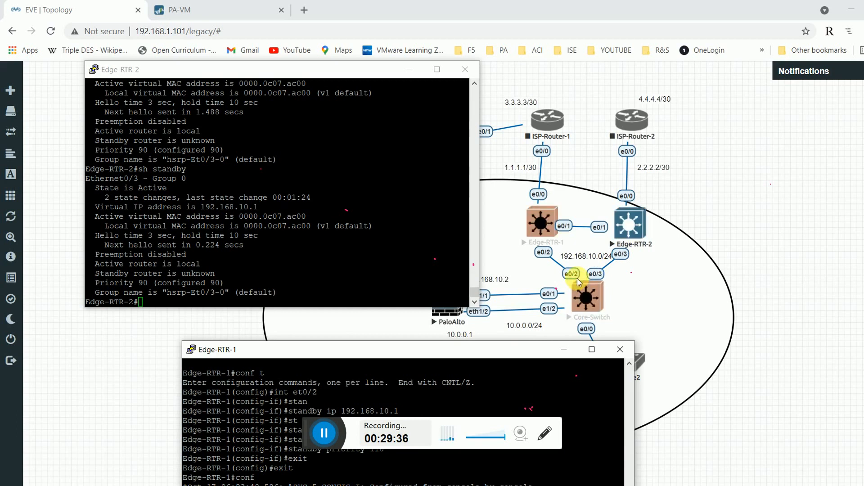
drag(503, 351, 649, 105)
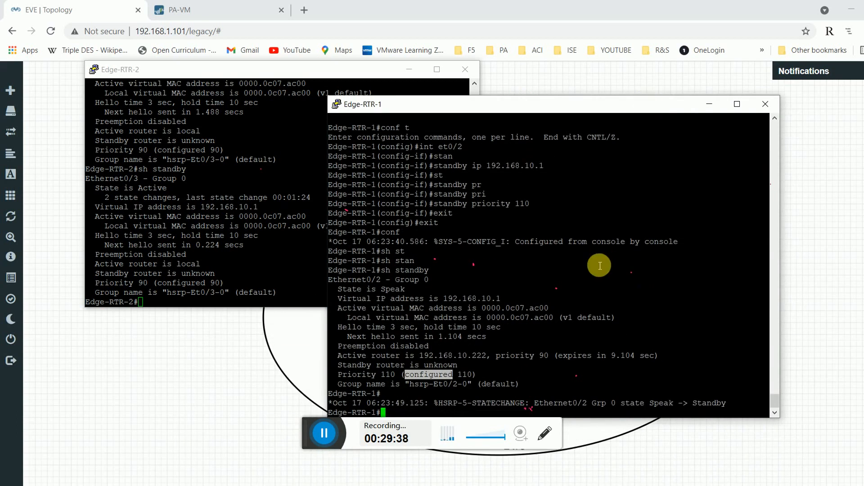
drag(622, 408, 668, 407)
click(687, 399)
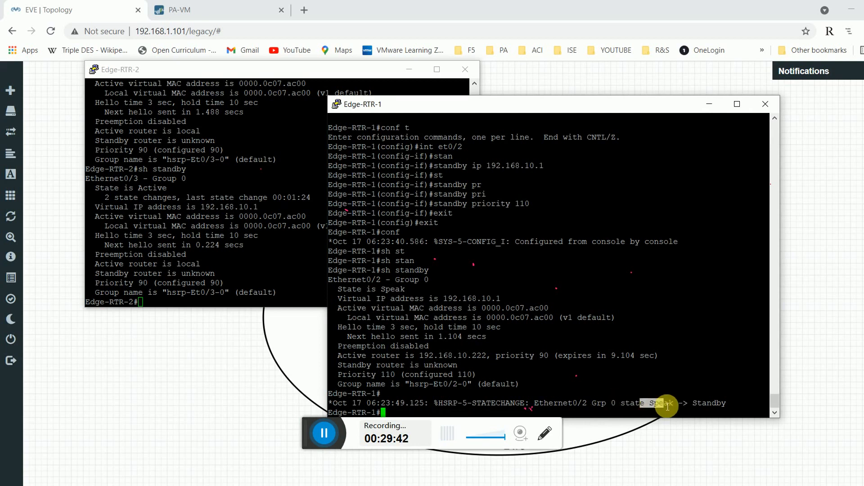
click(511, 353)
Compare outputs: Edge-RTR-1 sees 192.168.10.222 as Active; Edge-RTR-2's standby router is unknown.
click(146, 191)
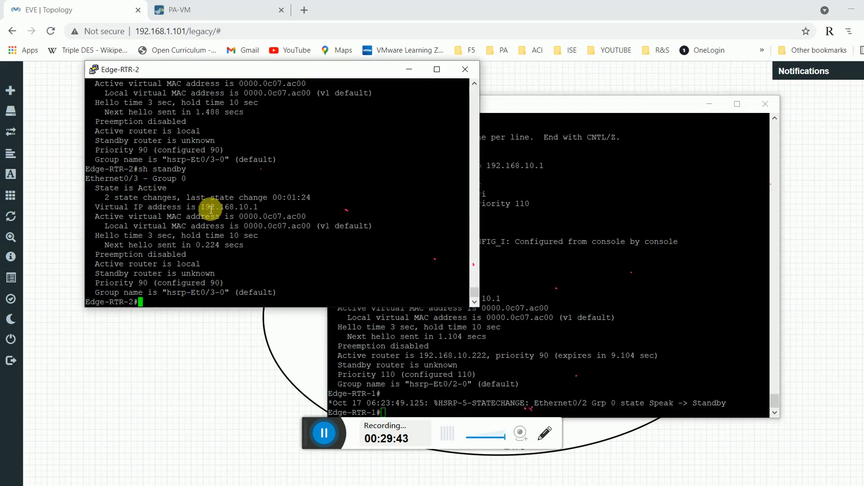
click(320, 435)
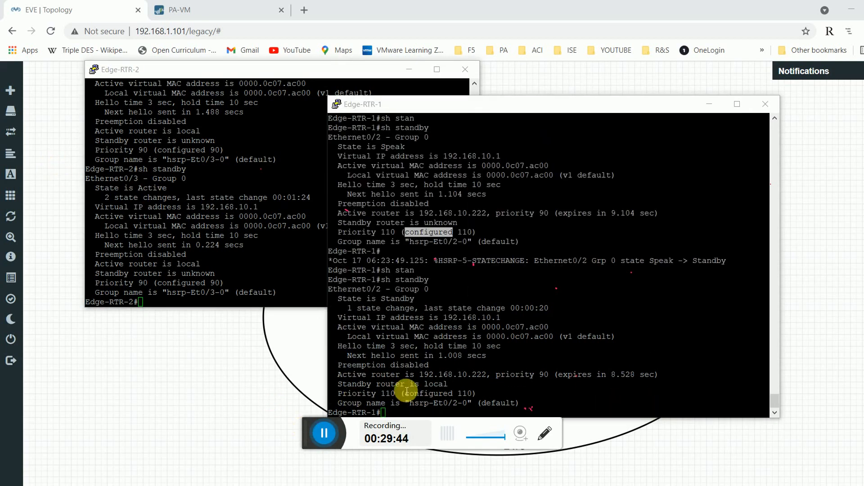
drag(424, 376, 487, 377)
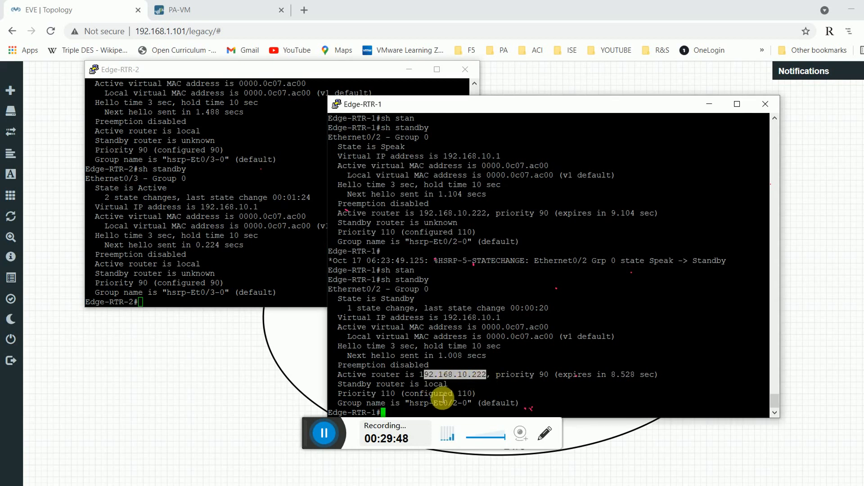
drag(431, 394, 460, 387)
click(464, 395)
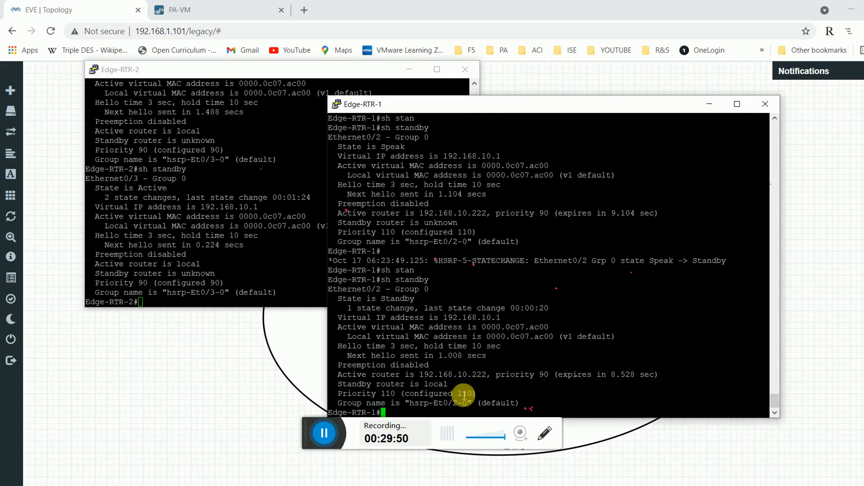
click(181, 261)
drag(183, 274, 214, 273)
click(448, 363)
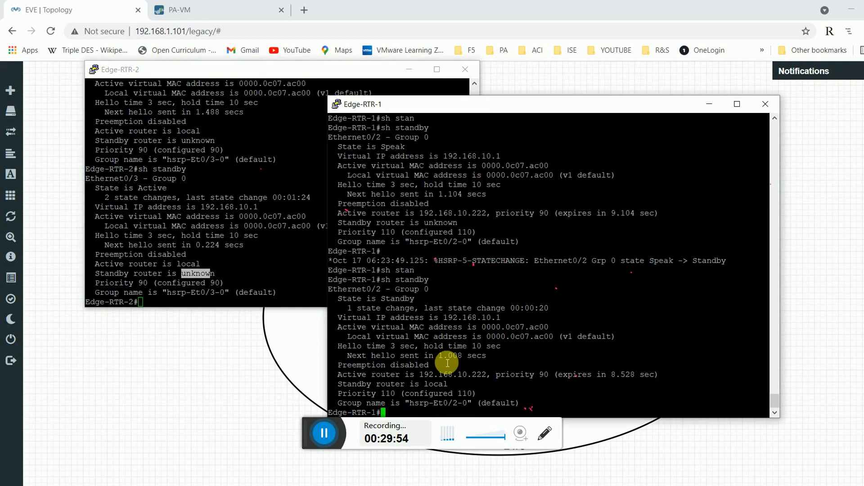
On Edge-RTR-1, enter global configuration and interface Ethernet0/2.
text(conf t)
key(Return)
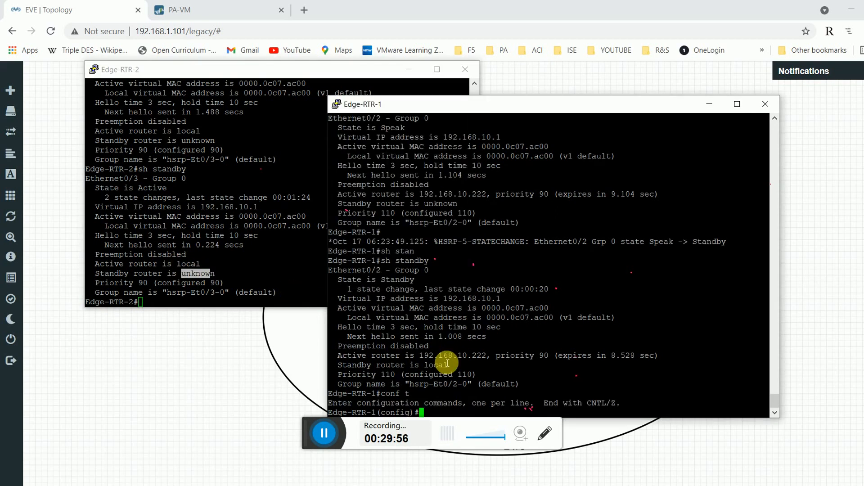
text(stan)
key(Tab)
text(pr)
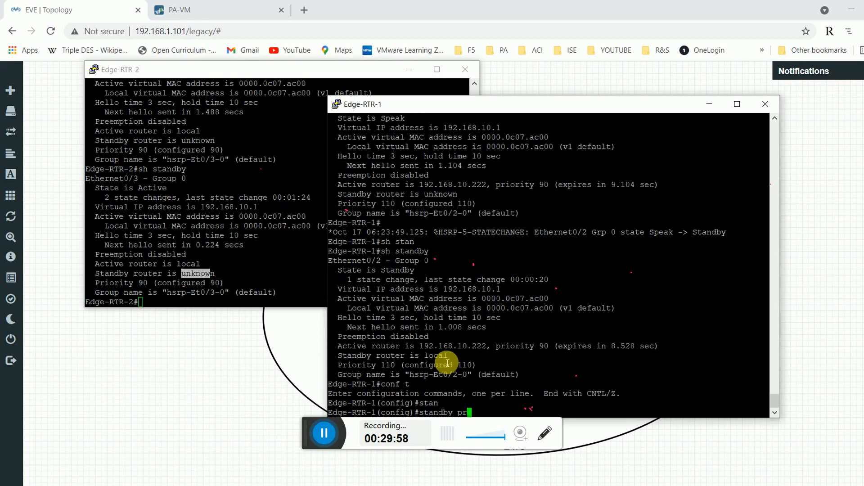
text(e)
key(Tab)
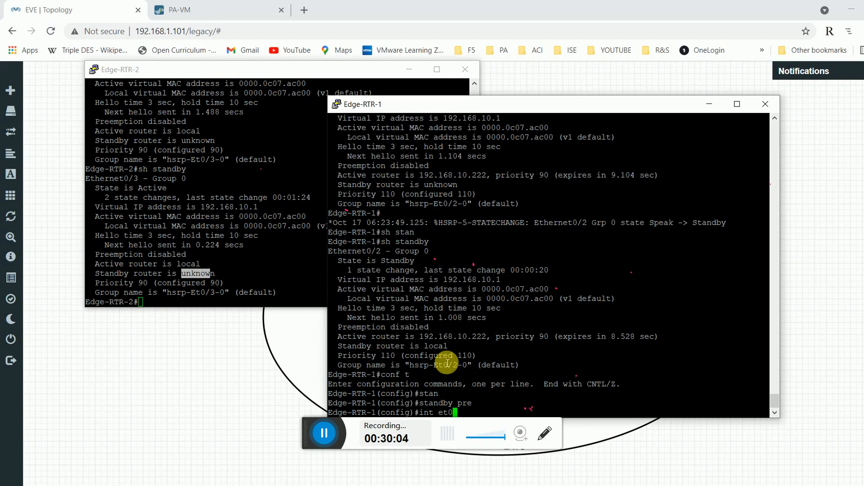
key(Return)
Enable 'standby preempt' on Ethernet0/2 and exit interface configuration.
text(st)
key(Tab)
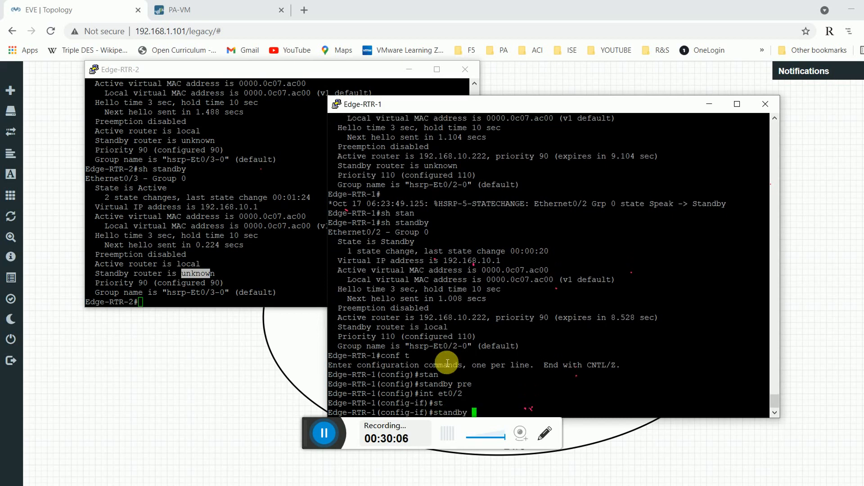
text(pre)
key(Tab)
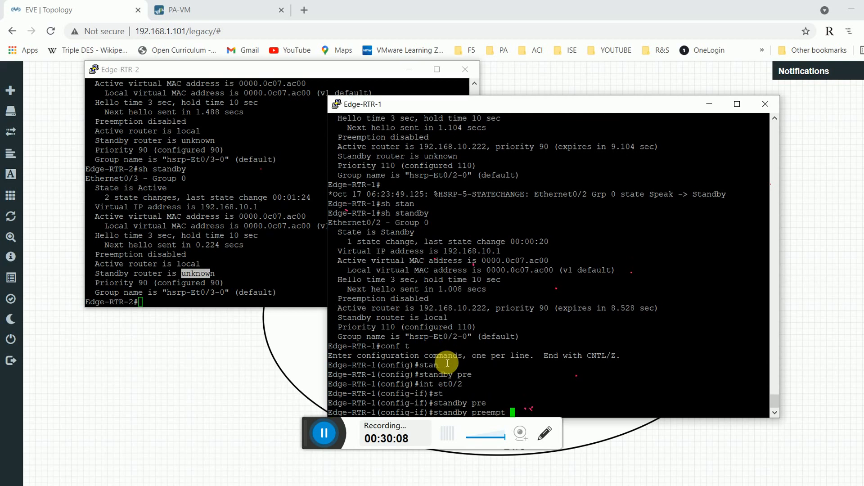
text(?)
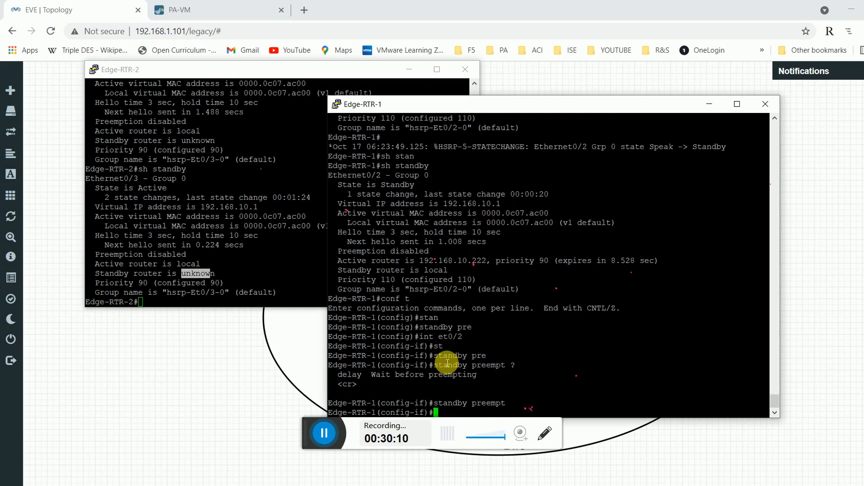
key(Return)
key(Return)
text(exit)
key(Return)
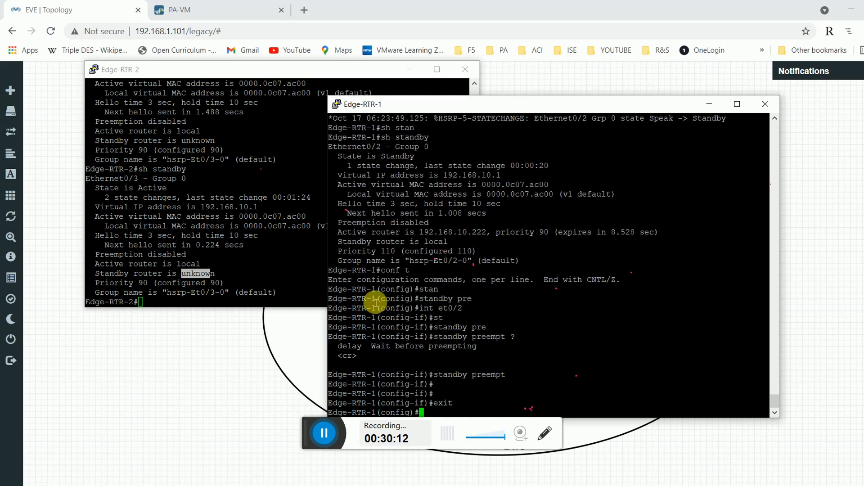
Check Edge-RTR-1's log for the new HSRP Active state.
click(237, 267)
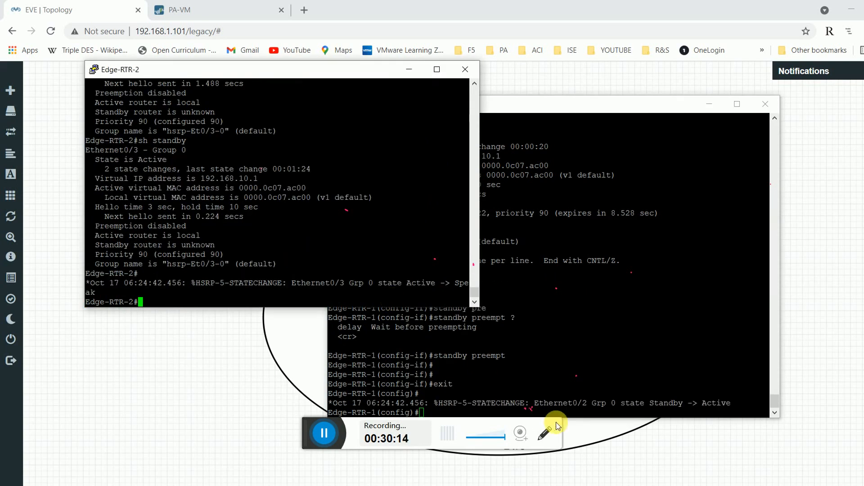
click(658, 402)
double_click(710, 404)
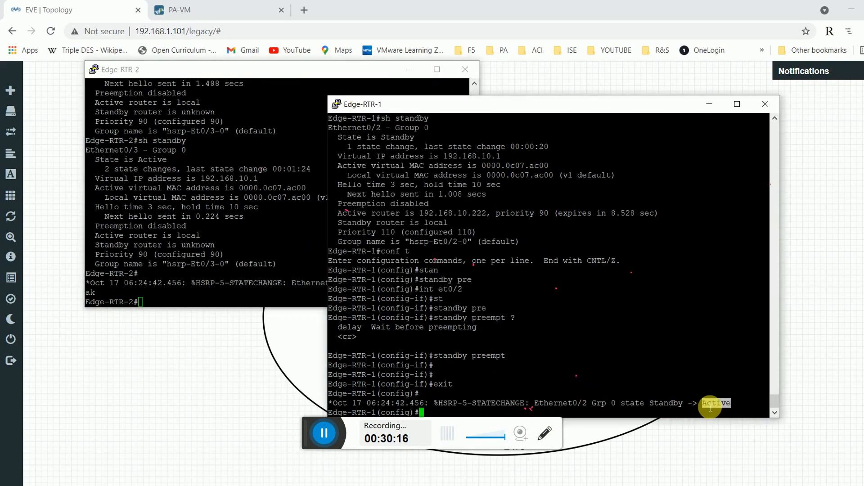
click(574, 400)
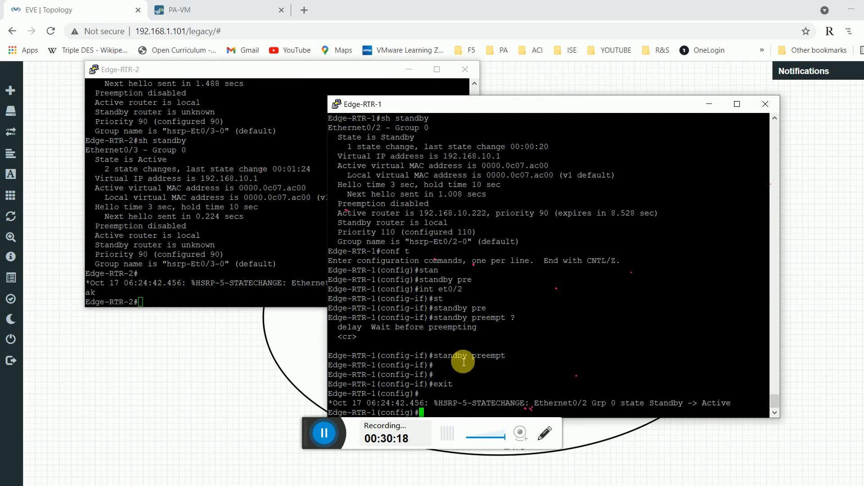
Run 'do show standby' on Edge-RTR-1; the standby router is still unknown.
text(do sh)
key(Tab)
text(st)
key(Tab)
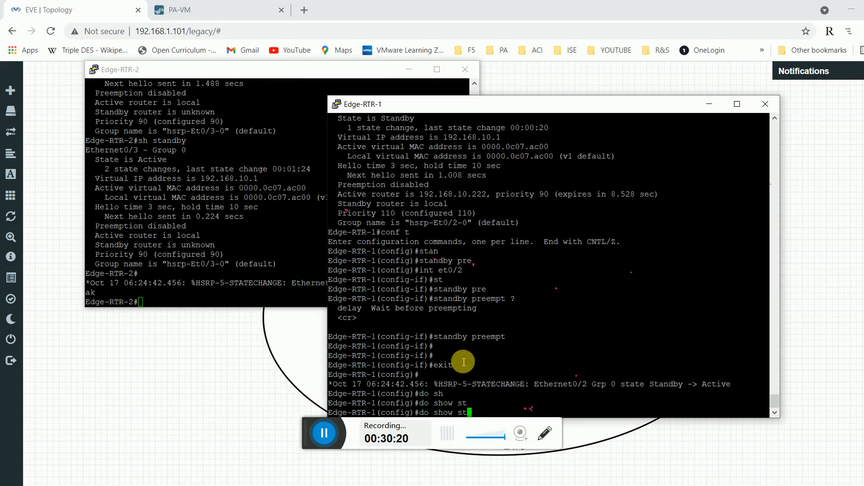
text(an)
key(Tab)
key(Return)
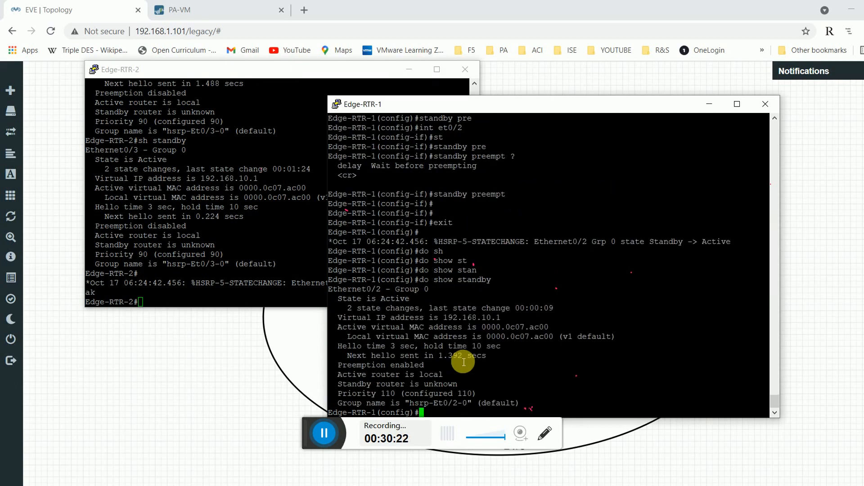
double_click(433, 386)
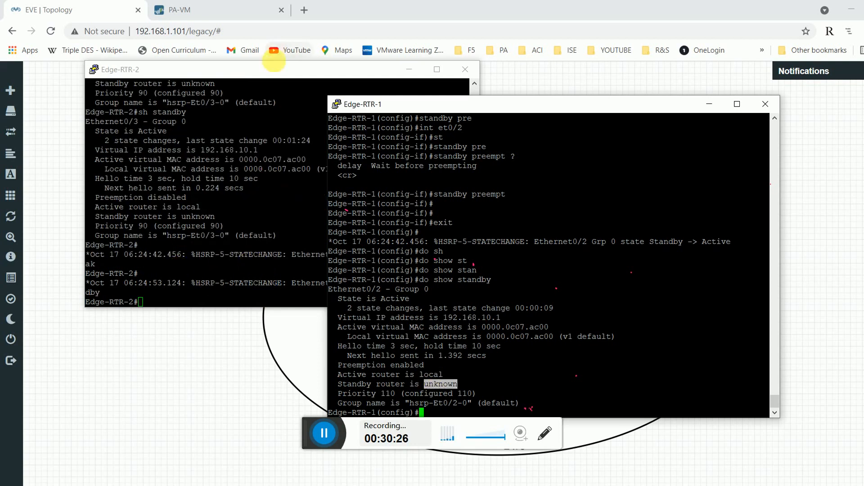
Rerun 'do show standby': Edge-RTR-1 Active, 192.168.10.222 now the Standby router.
click(276, 69)
drag(388, 284, 428, 289)
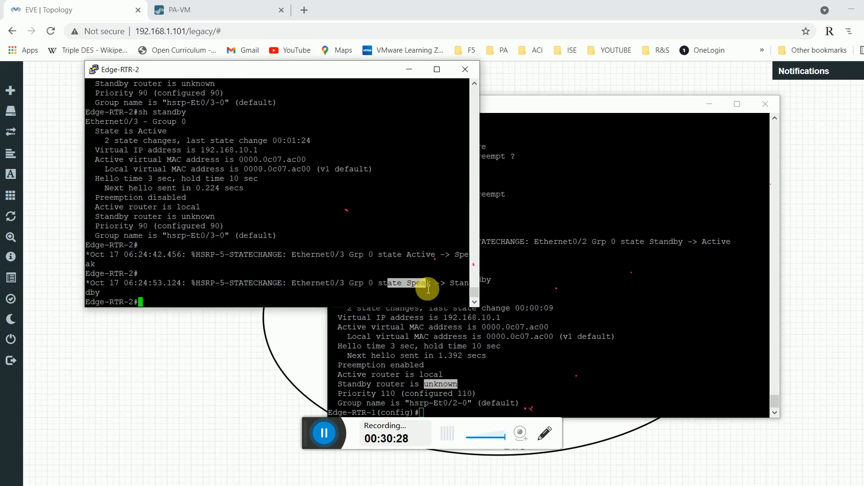
click(588, 345)
key(Up)
key(Return)
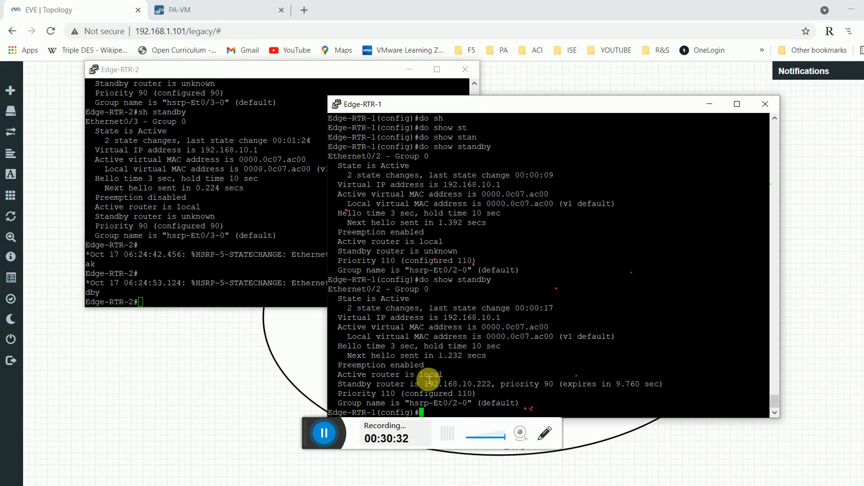
double_click(429, 375)
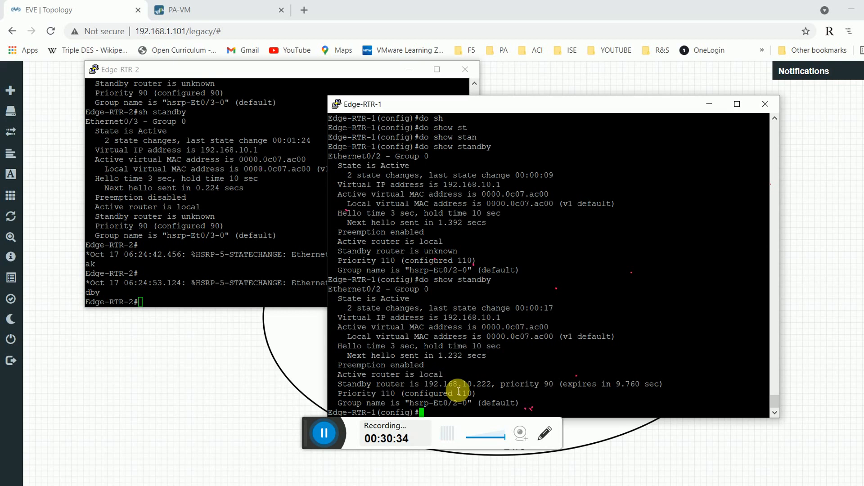
double_click(458, 386)
Minimize the Edge-RTR-1 and Edge-RTR-2 PuTTY consoles to reveal the topology.
click(193, 261)
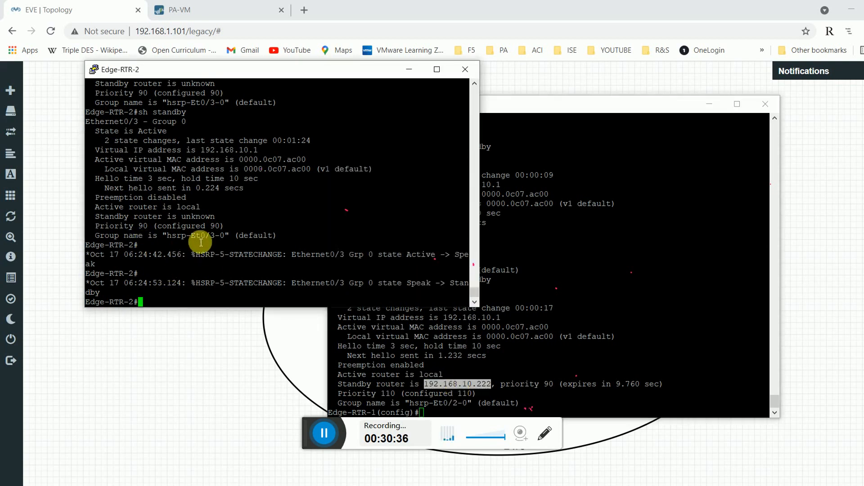
click(588, 295)
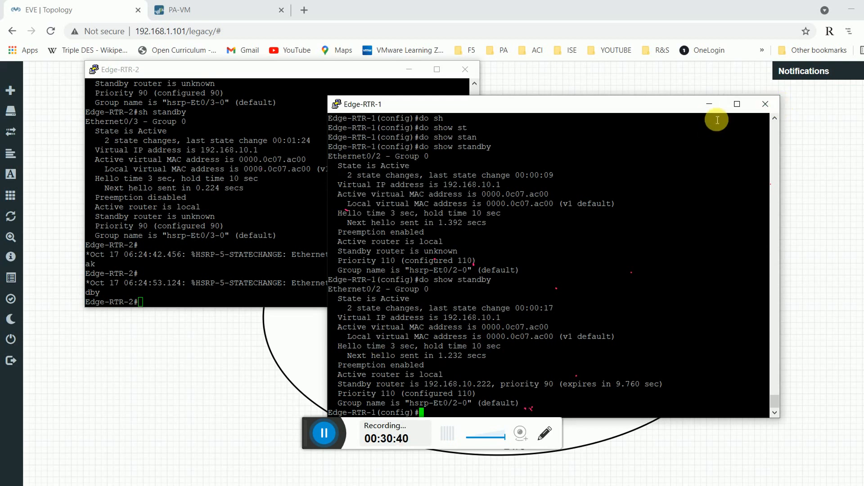
click(709, 104)
click(409, 70)
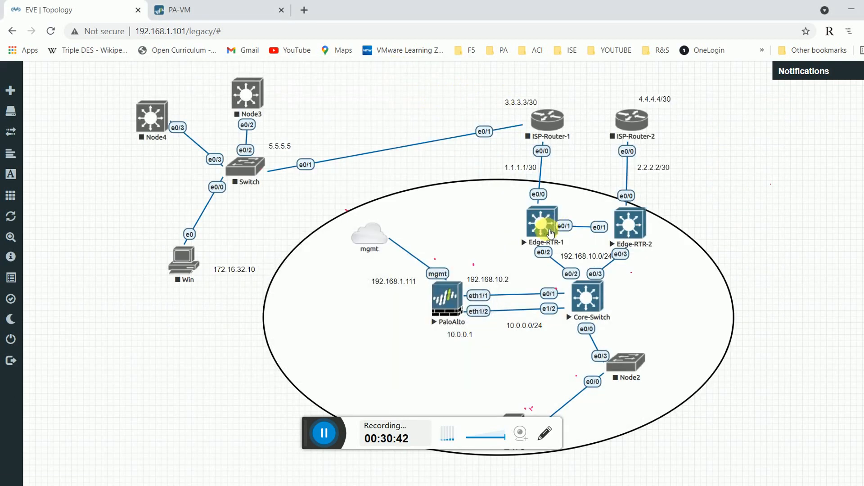
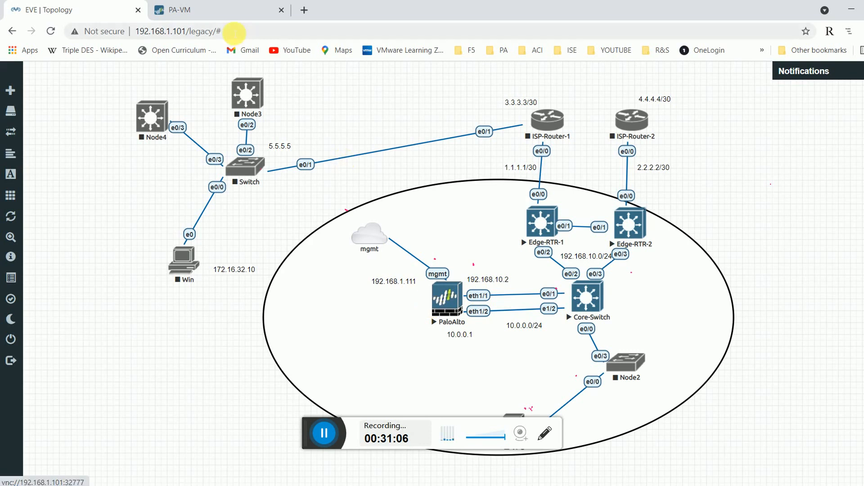
From the Edge-RTR-1 console, start a new PuTTY session and begin entering the host address.
click(225, 10)
click(85, 10)
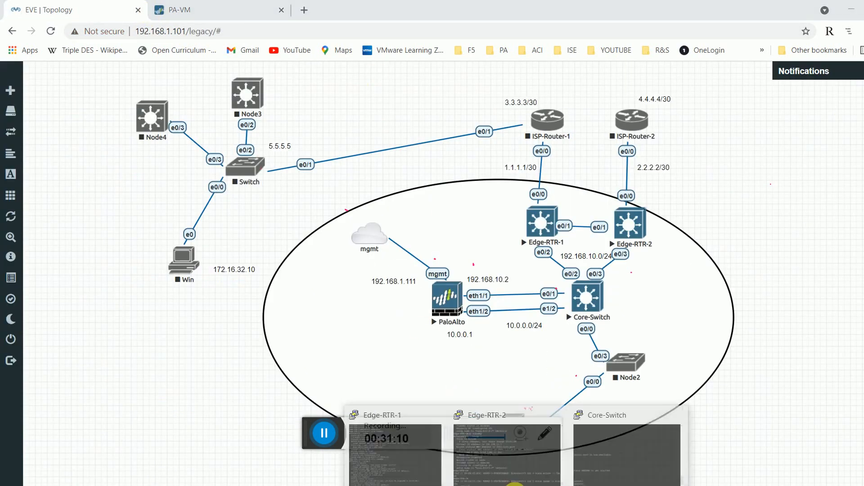
click(401, 447)
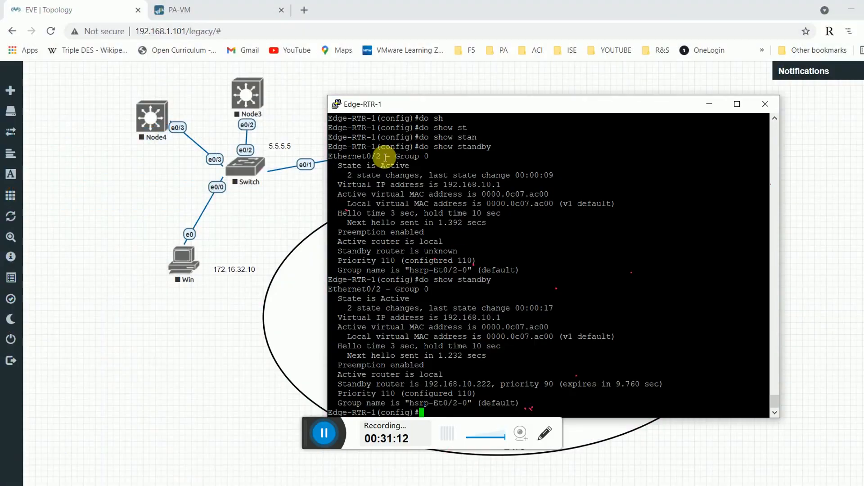
right_click(392, 103)
click(432, 217)
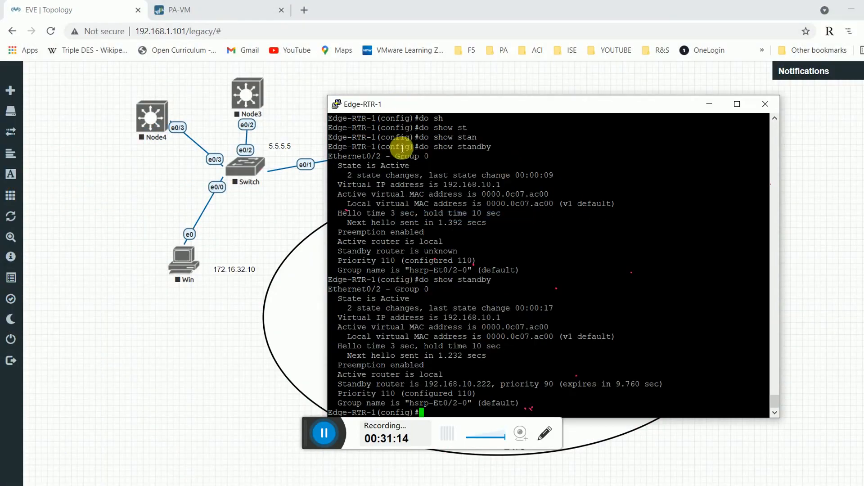
text(192.168.1.111)
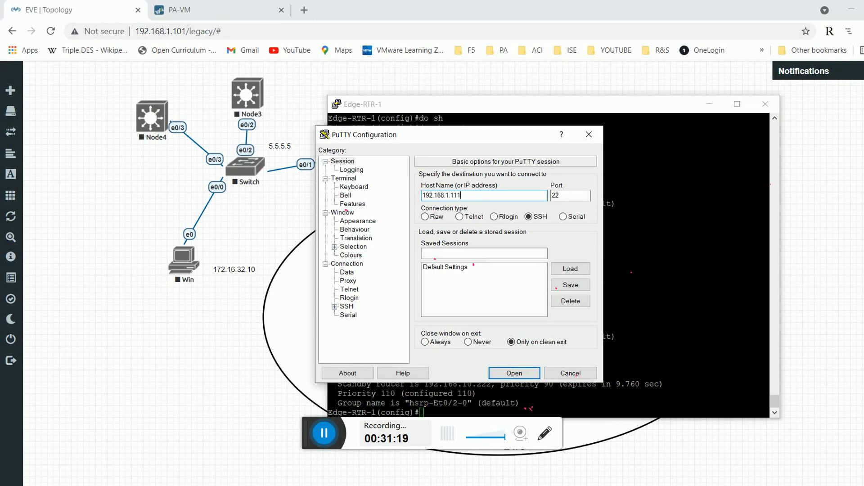
SSH into the PA-VM at 192.168.1.111, accept its host key and log in.
key(Return)
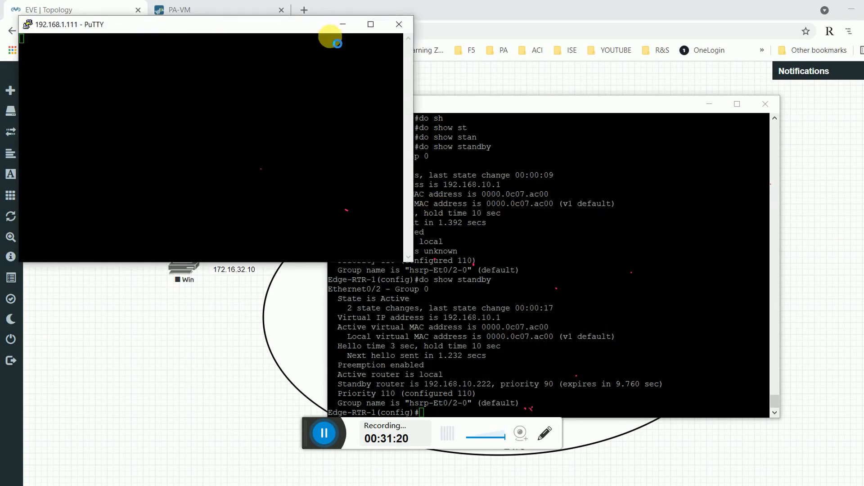
click(408, 386)
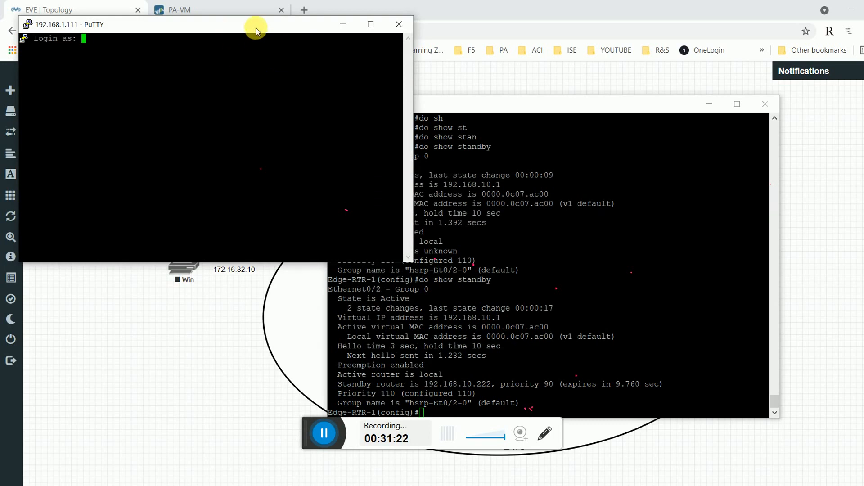
drag(234, 28, 323, 54)
text(admin)
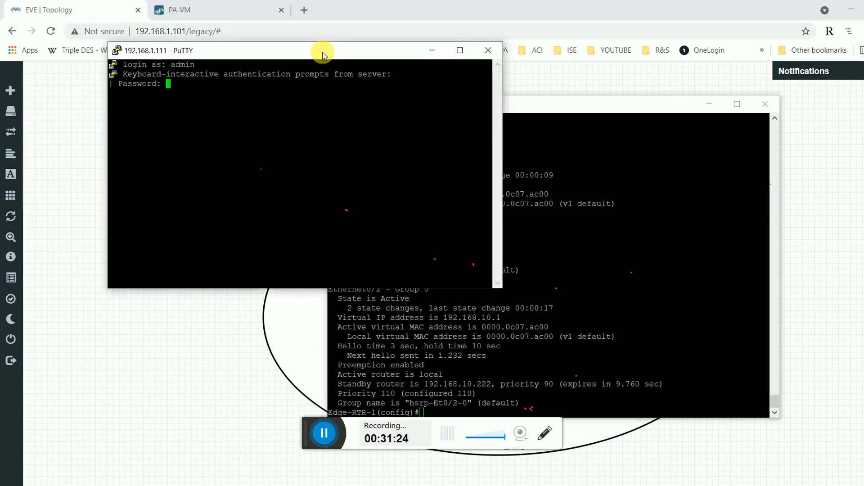
key(Return)
key(Return)
key(Return)
key(Return)
key(Return)
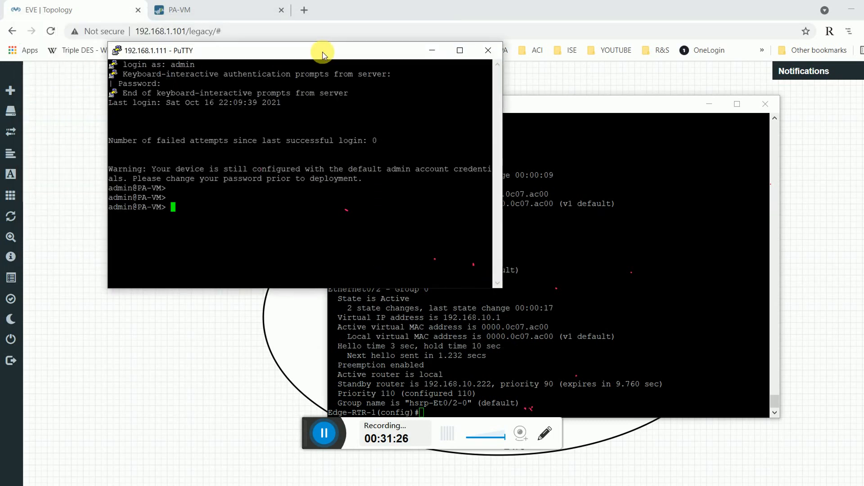
Ping 192.168.10.1 from the PA-VM in a maximized terminal, then stop the ping.
text(ping host )
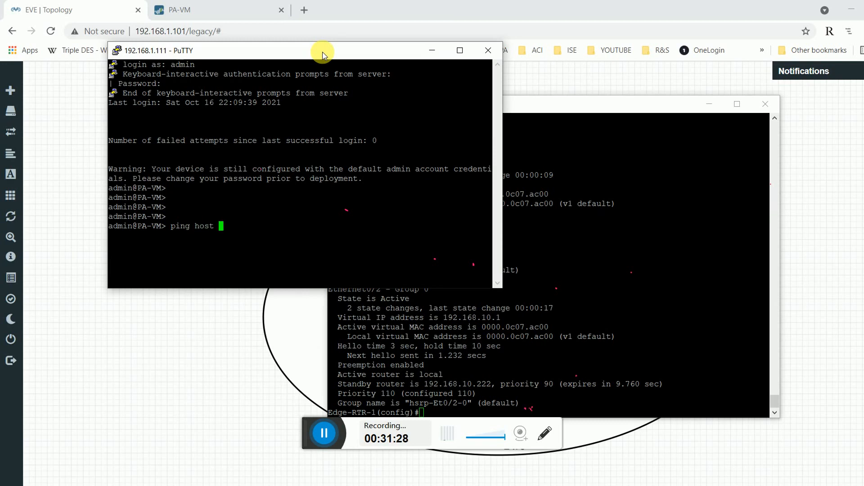
text(192.168.10.1)
key(Return)
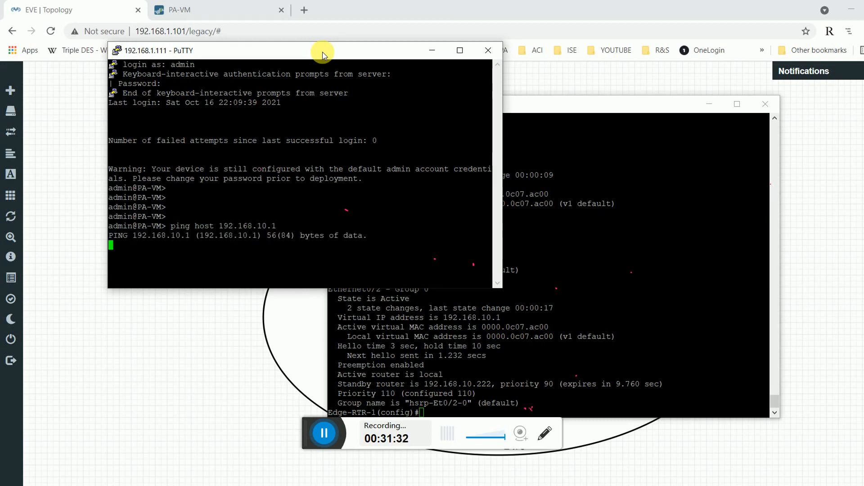
drag(347, 56, 424, 70)
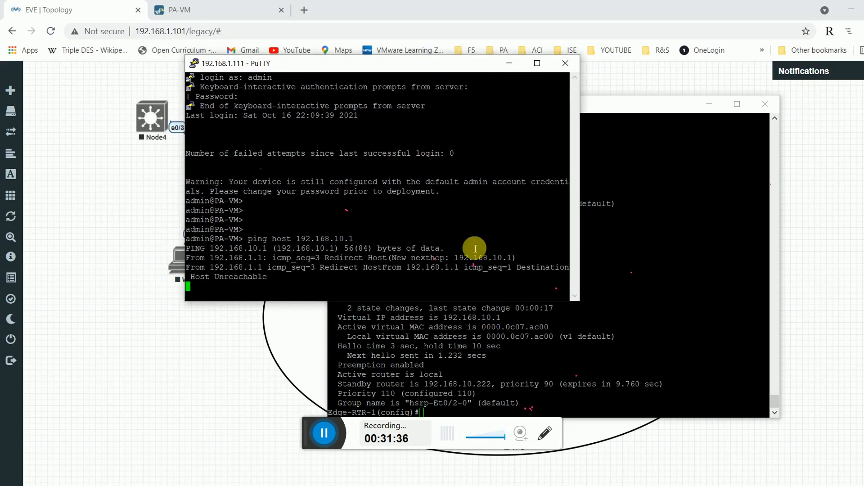
click(535, 65)
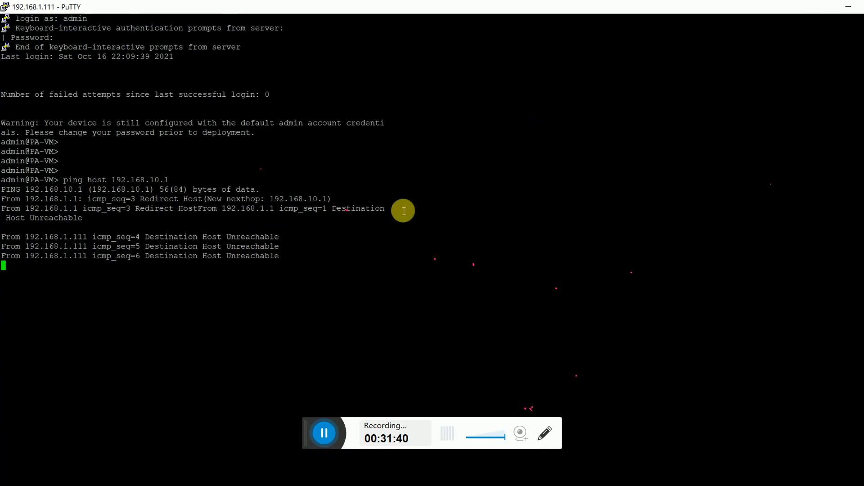
key(ctrl+c)
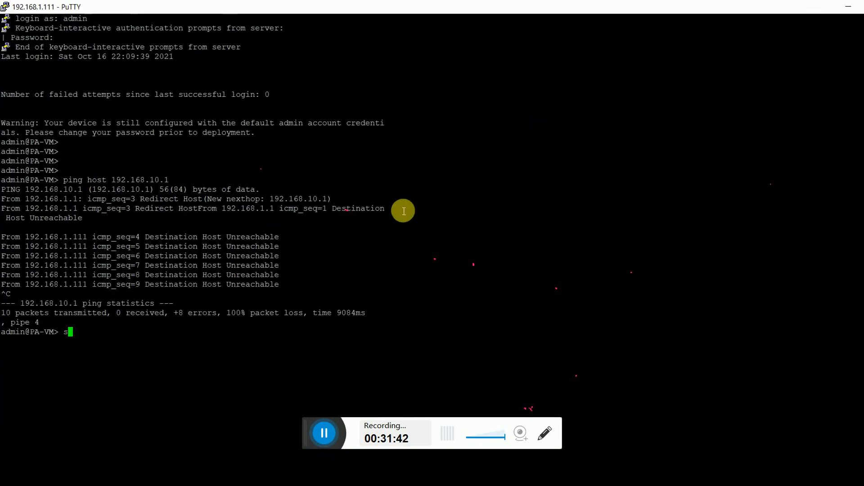
List all PA-VM interfaces and check the 192.168.10.2/24 address.
text(show interface all)
key(Return)
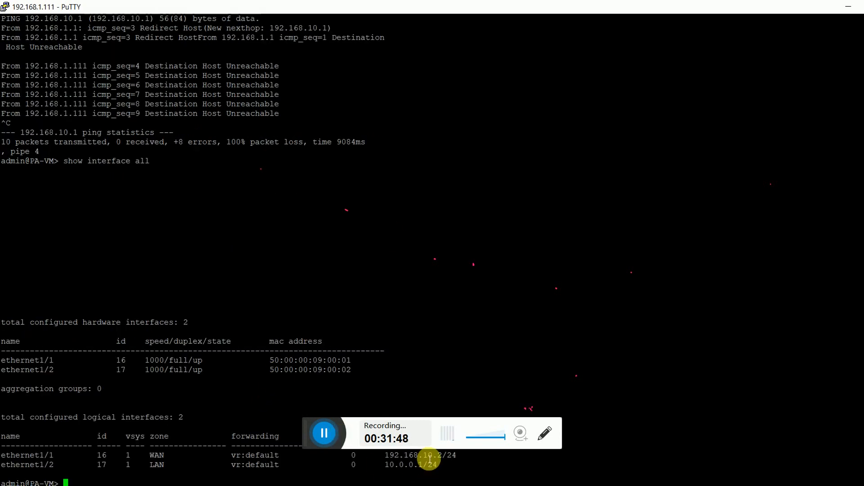
drag(385, 455, 457, 456)
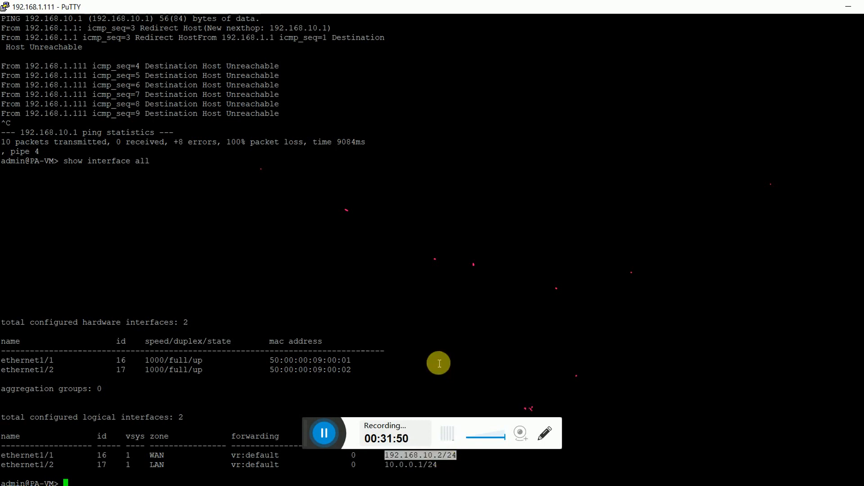
click(439, 363)
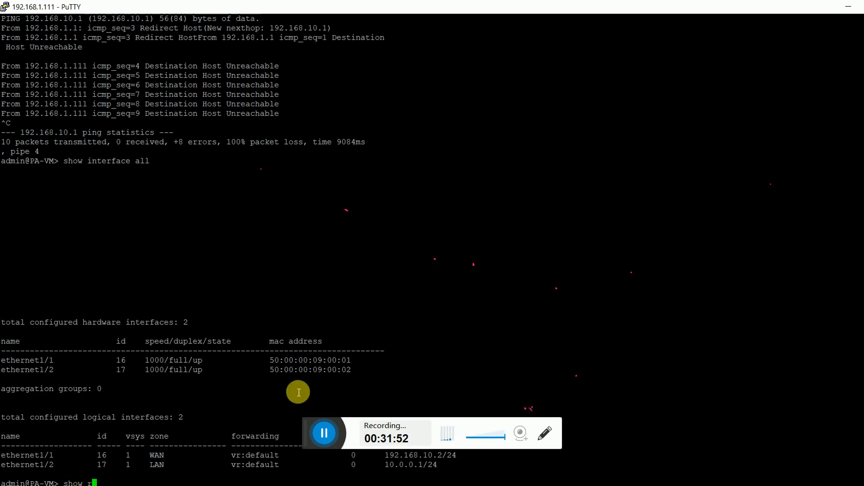
Show the routing table and locate the default route's next hop 192.168.10.1.
text(route)
key(Return)
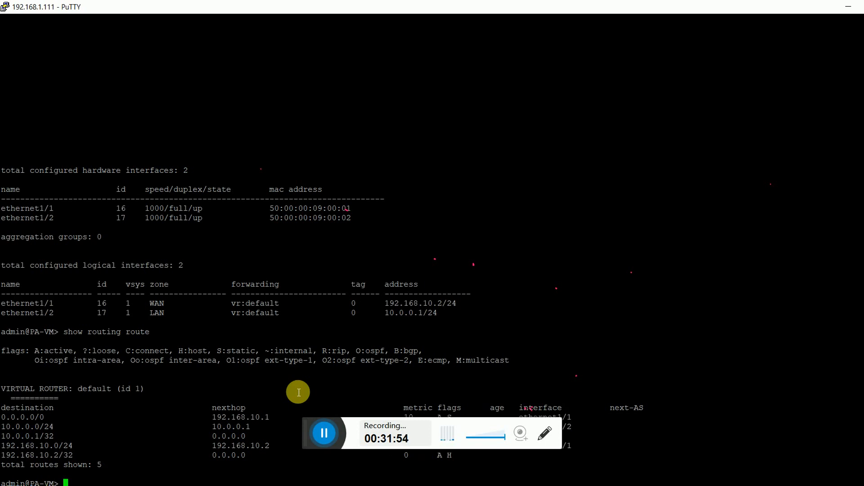
double_click(245, 417)
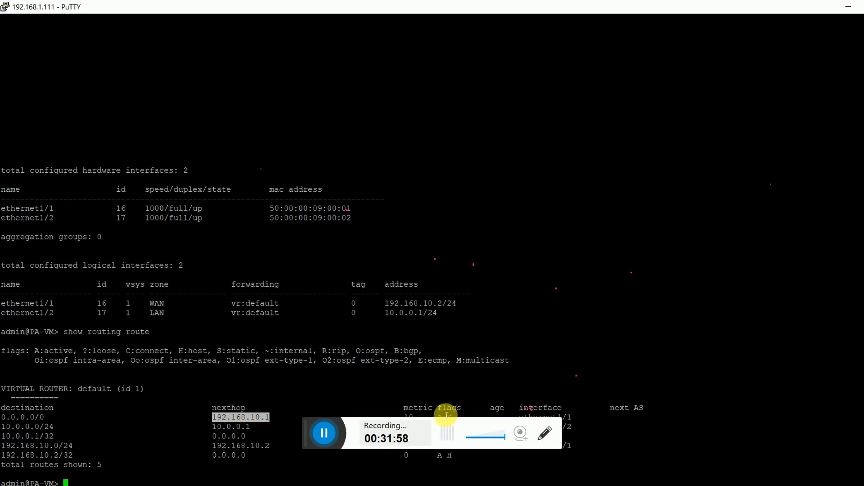
click(267, 423)
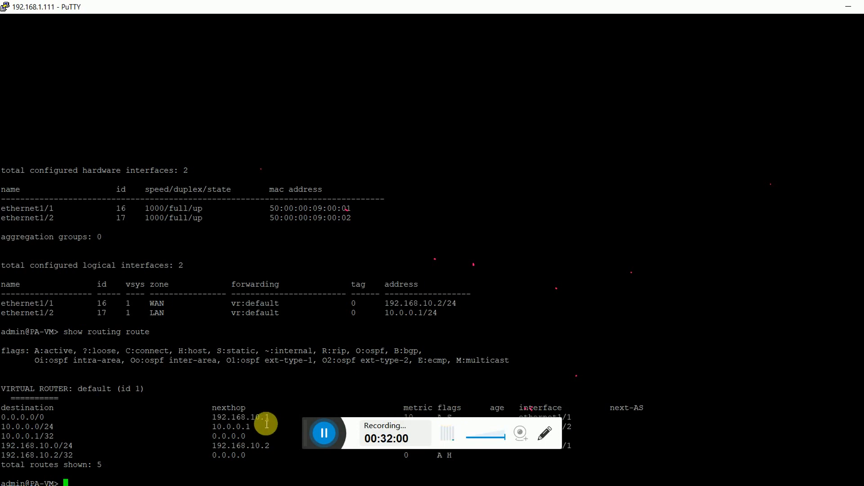
double_click(267, 419)
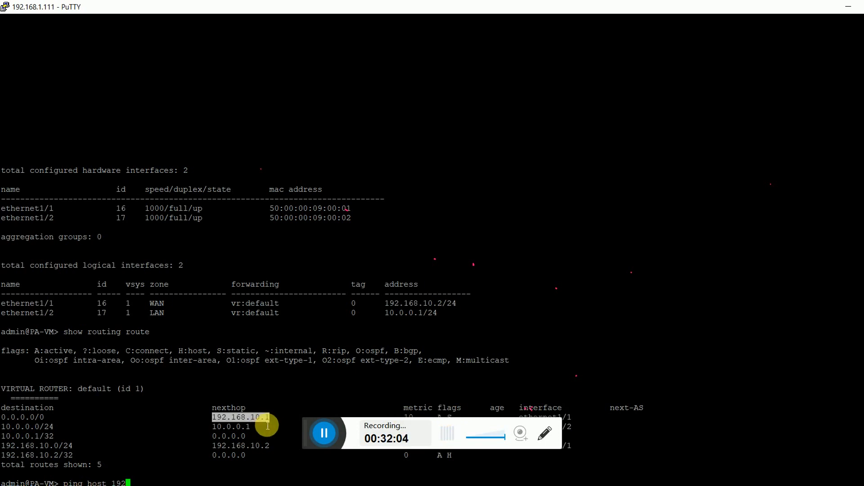
Ping gateway 192.168.10.1 again, which fails, and review the route next hops and metric 10.
text(168.10.)
key(Return)
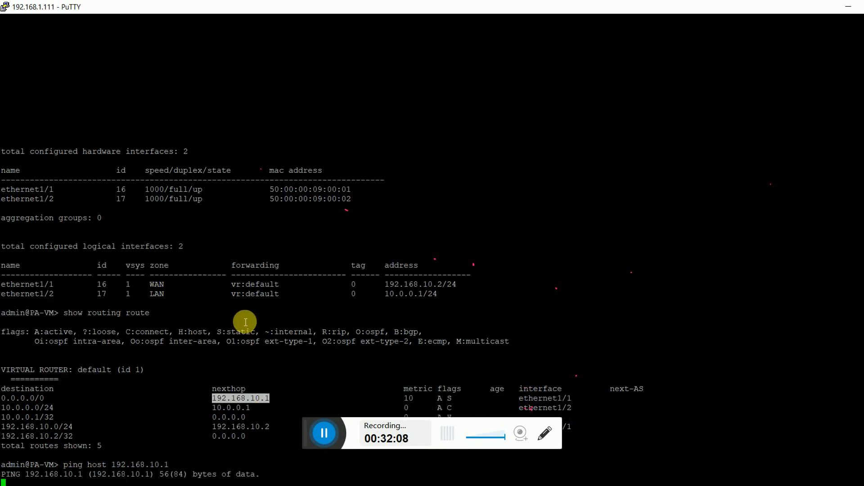
key(ctrl+c)
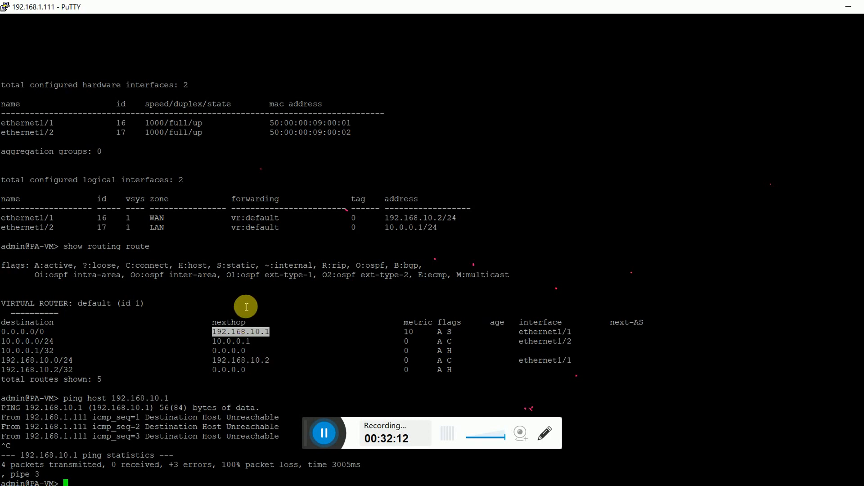
double_click(233, 363)
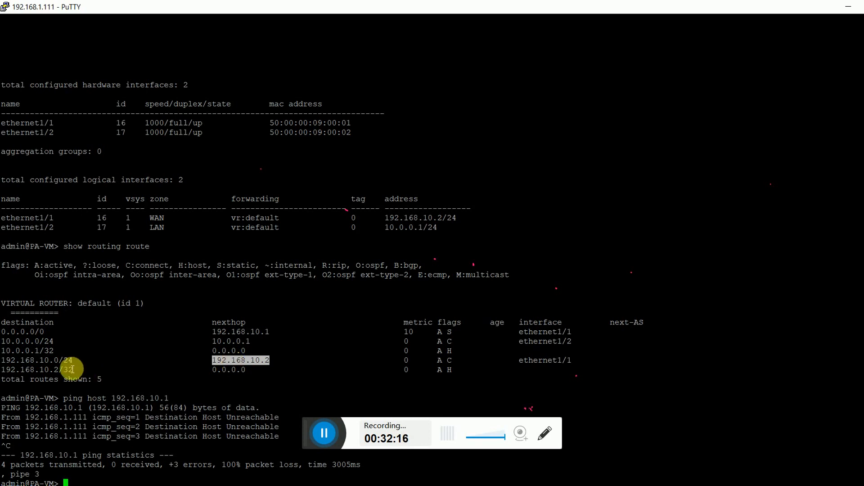
double_click(252, 332)
double_click(408, 332)
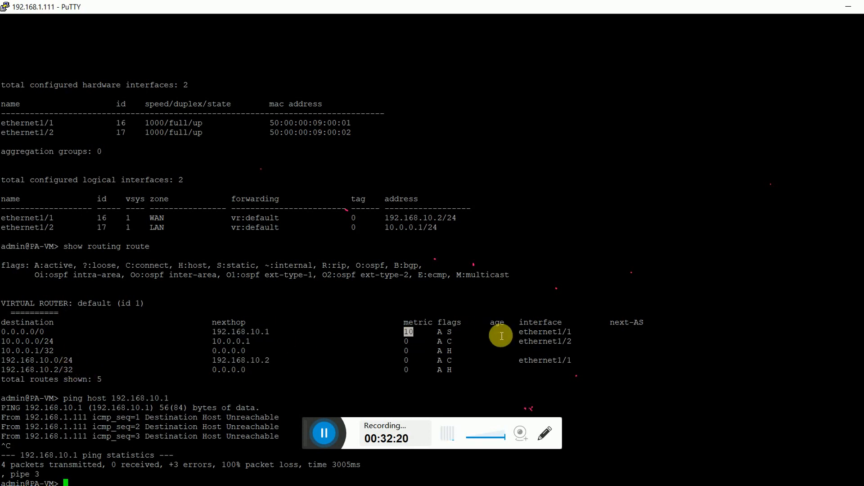
Minimize the PA-VM terminal and bring the Edge-RTR-1 console forward.
click(848, 6)
click(359, 403)
click(415, 386)
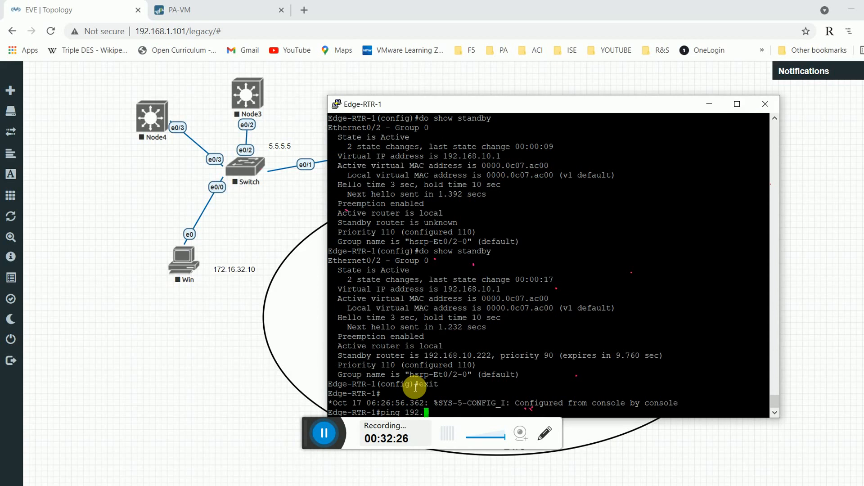
Ping 192.168.10.1 from Edge-RTR-1 with 5/5 success, then minimize its console.
text(ping 192.168.10.1)
key(Return)
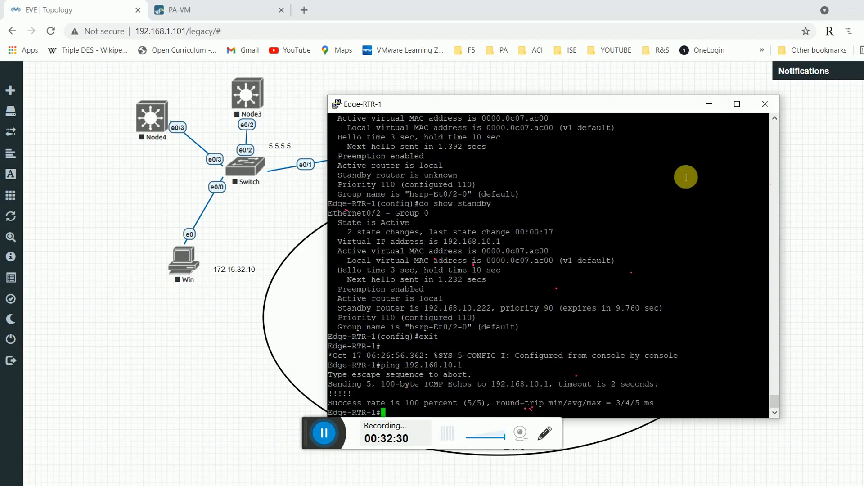
click(710, 104)
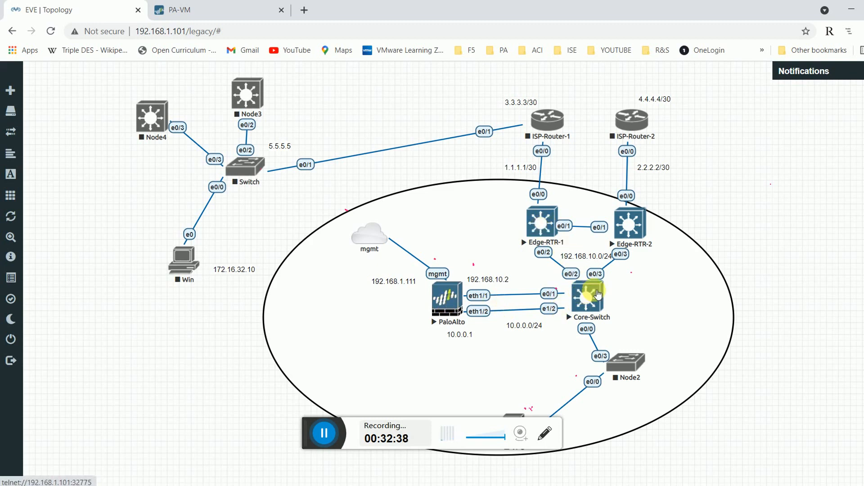
Open the Core-Switch console, enter privileged mode with 'en' and page through 'sh run'.
click(594, 296)
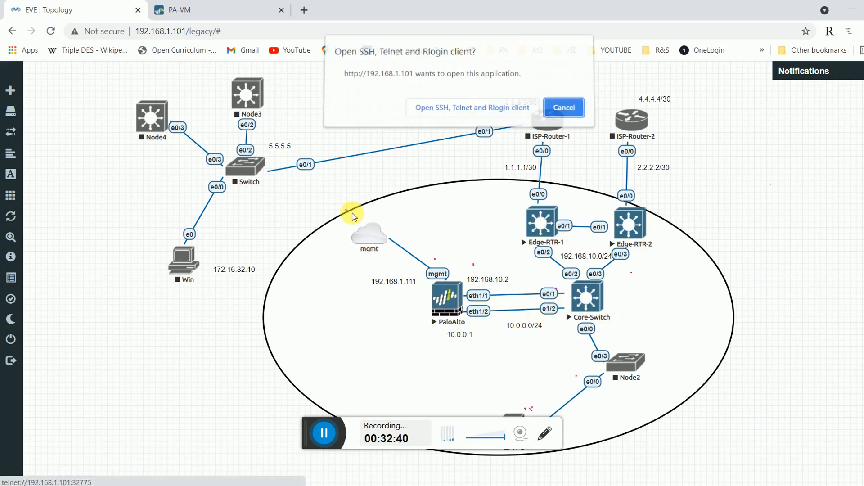
click(494, 114)
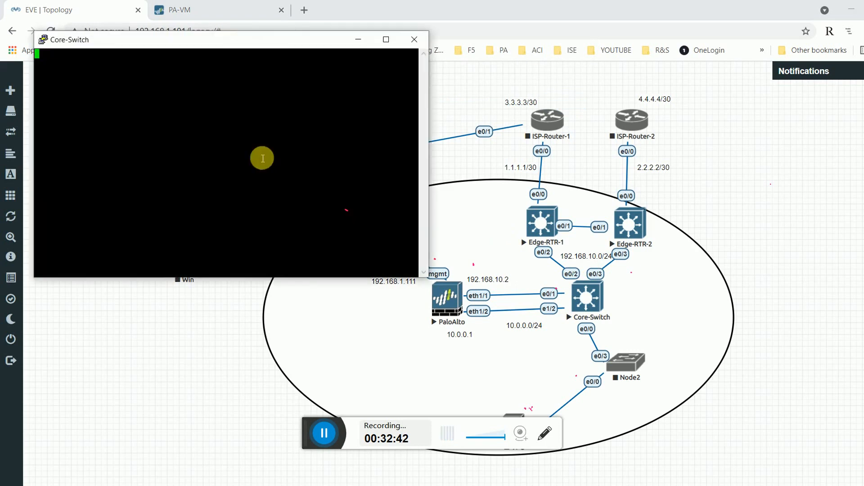
drag(320, 39, 528, 112)
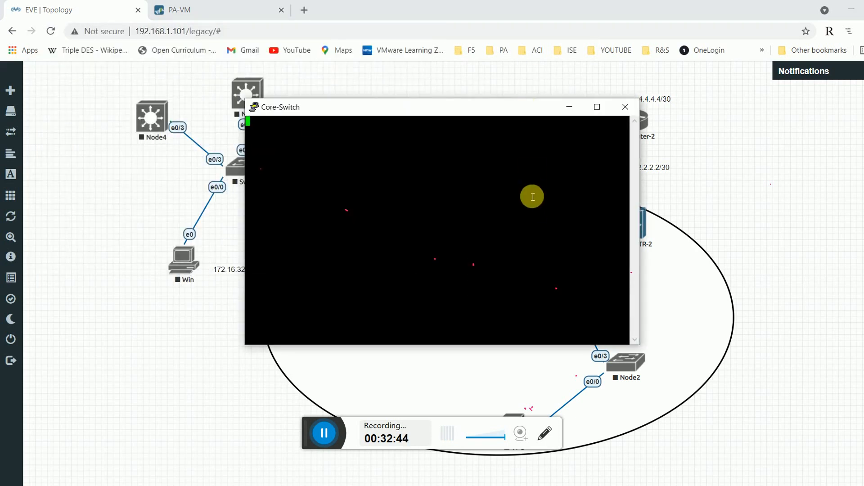
key(Return)
text(en)
key(Return)
key(Return)
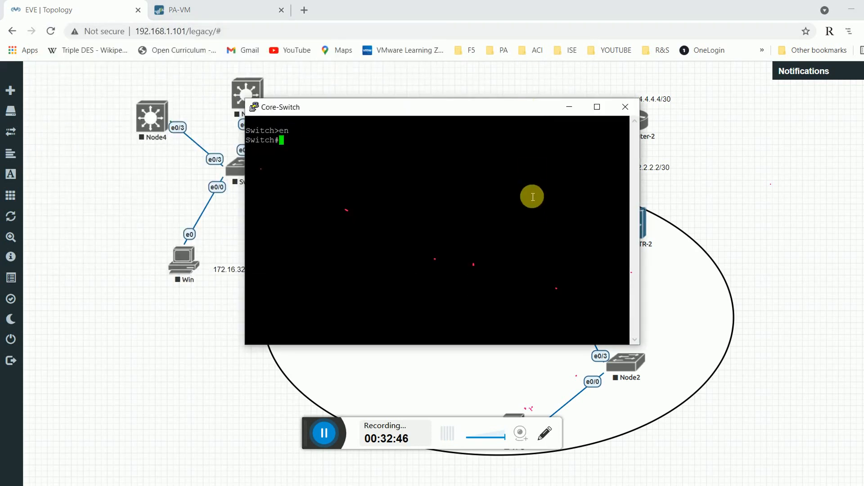
text(sh run)
key(Return)
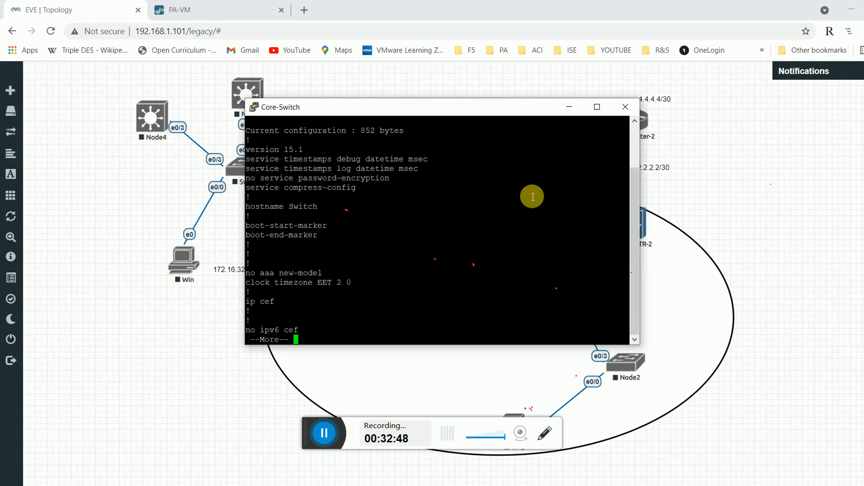
key(space)
key(space)
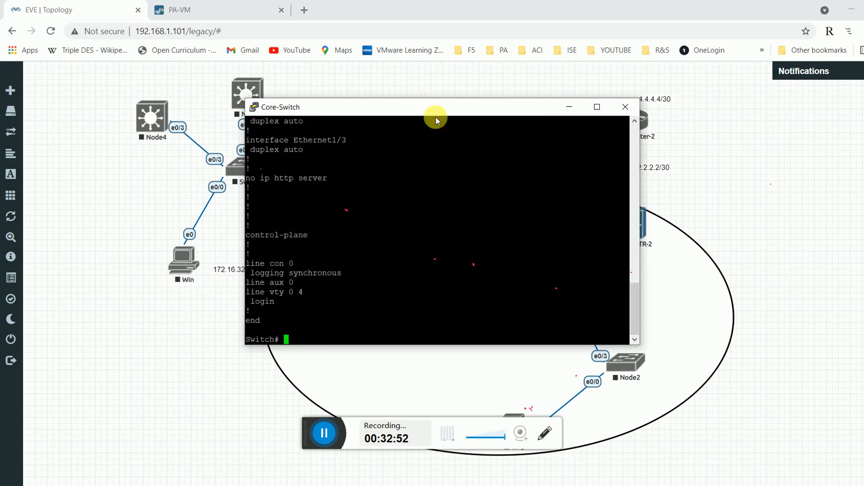
Move the Core-Switch console to the top left of the topology.
drag(432, 110, 453, 255)
drag(443, 297, 444, 322)
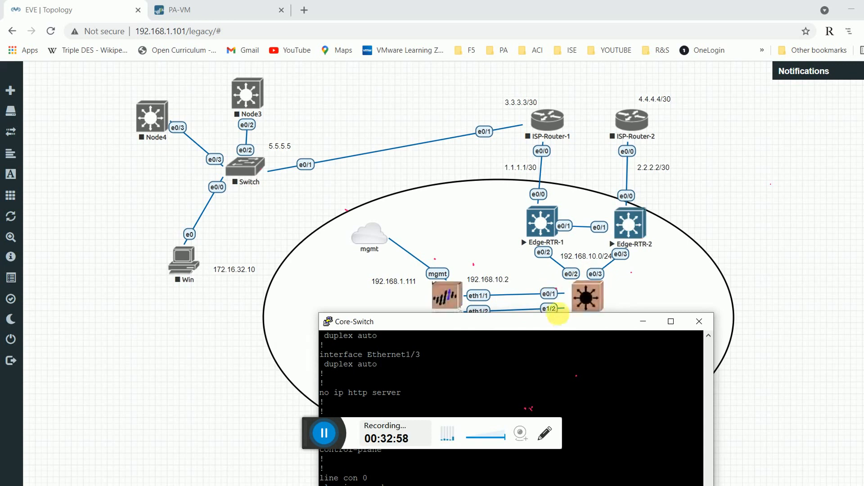
drag(555, 323, 507, 357)
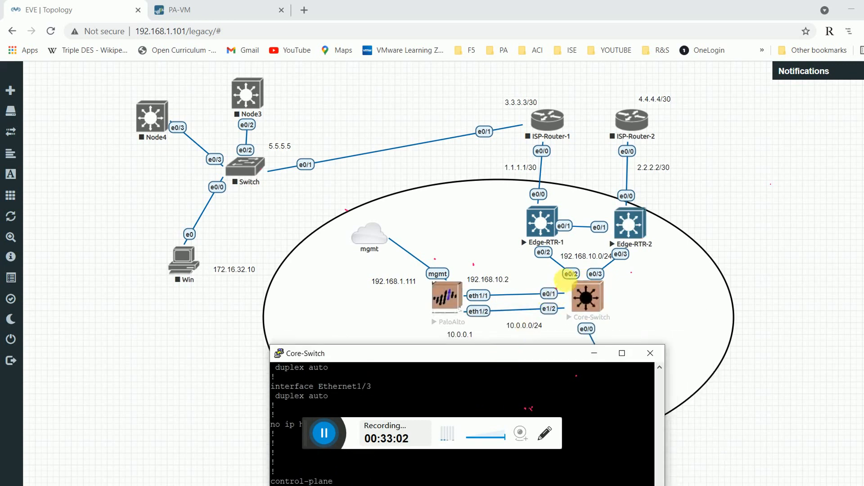
drag(531, 354, 389, 142)
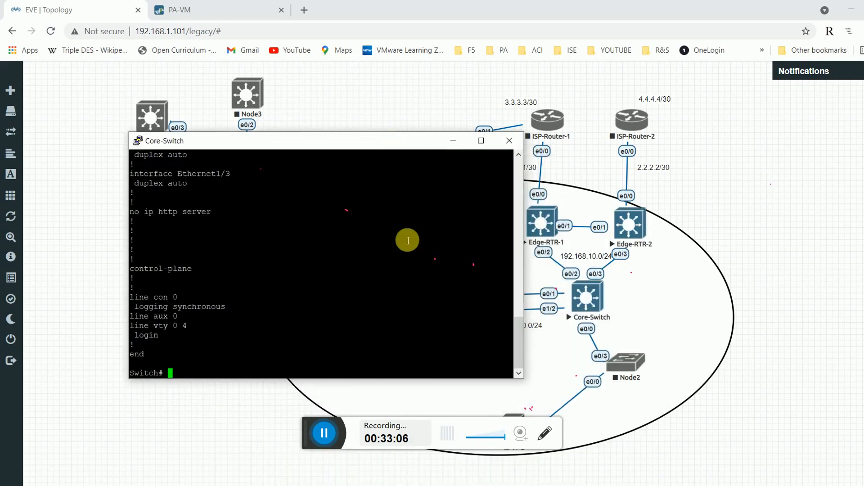
Create VLAN 10 named WAN-Vlan in global configuration mode.
text(onf t)
key(Return)
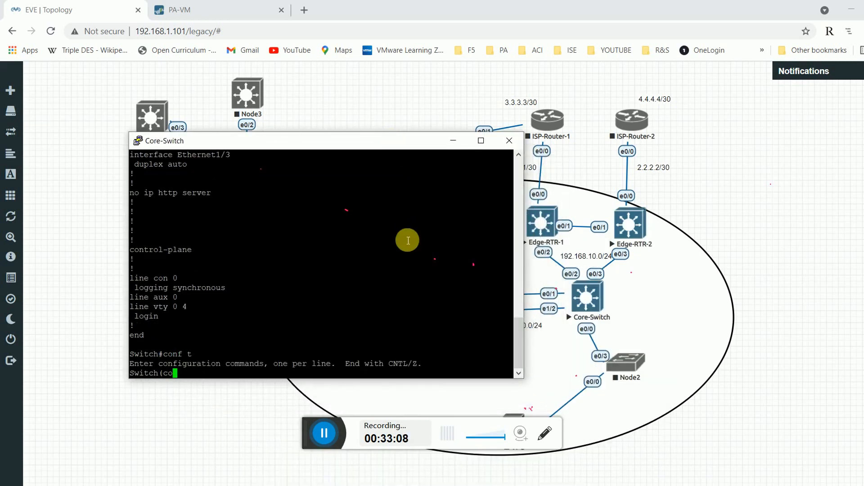
text(vl)
key(Tab)
text(10)
key(Return)
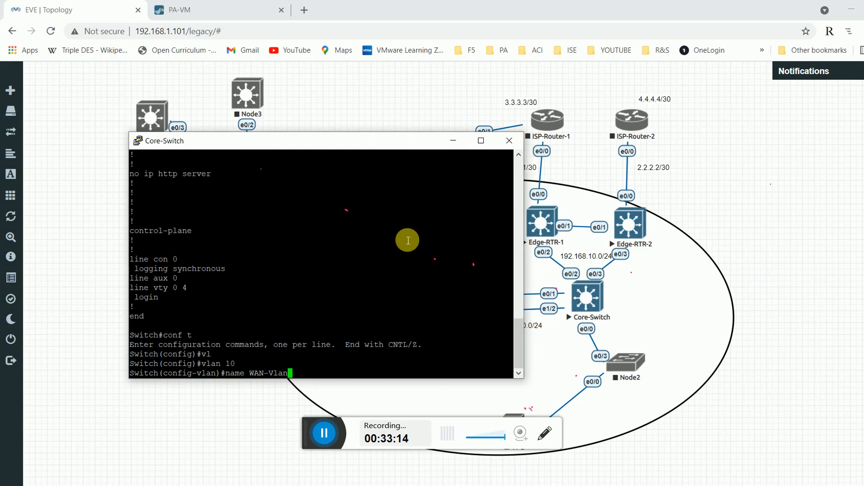
text(name WAN-Vlan)
key(Return)
text(exit)
key(Return)
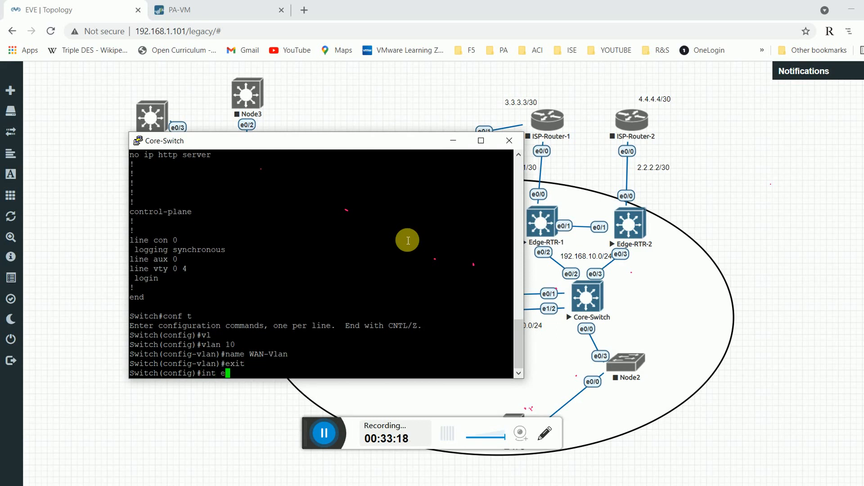
Make interface e0/2 an access port in VLAN 10.
text(int e0/2)
key(Return)
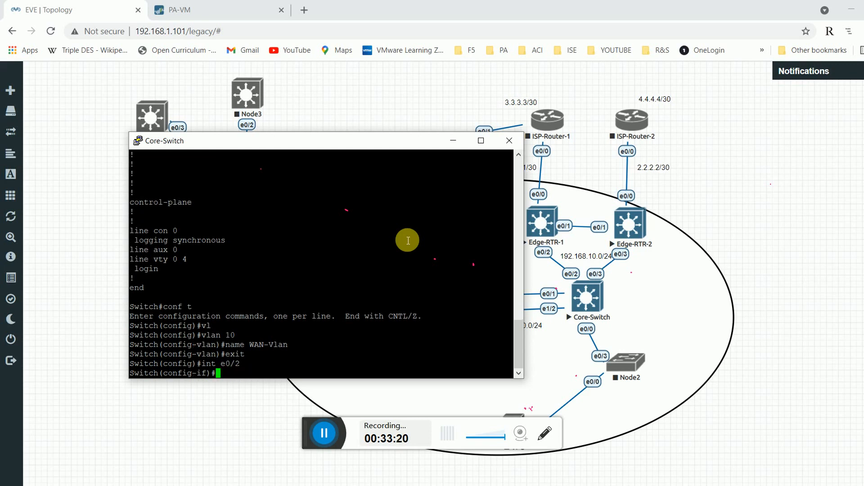
text(sw)
key(Tab)
text(mo)
key(Tab)
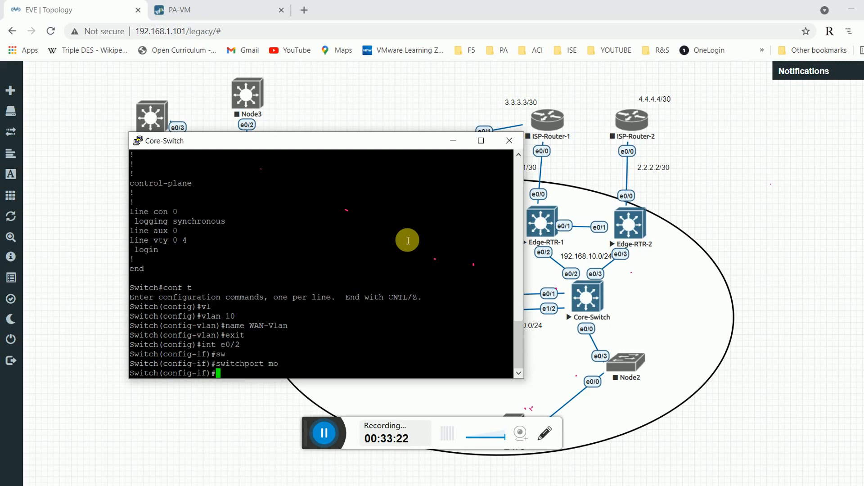
text(ad)
key(Tab)
key(Return)
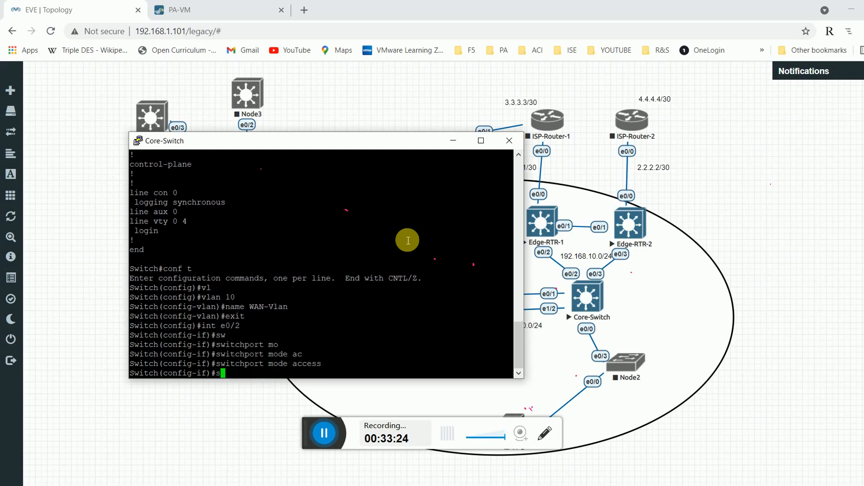
text(sw)
key(Tab)
text(ac)
key(Tab)
text(vl)
key(Tab)
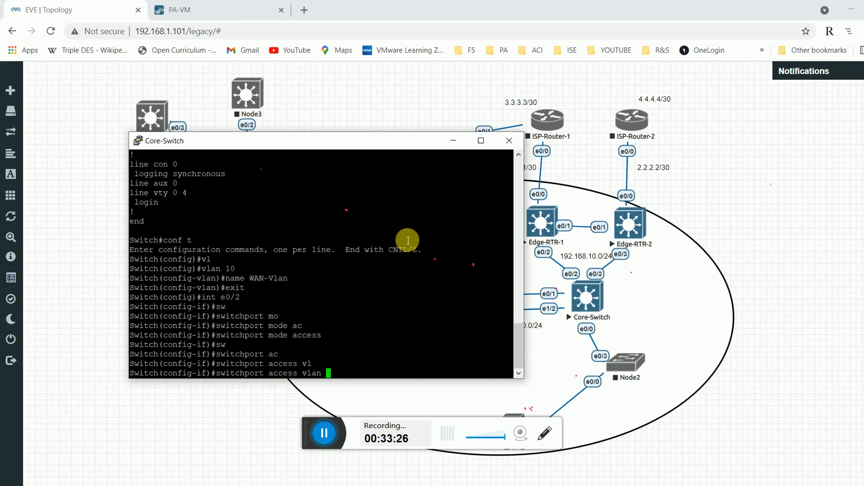
text(10)
key(Return)
Make interface e0/3 an access port in VLAN 10.
text(e)
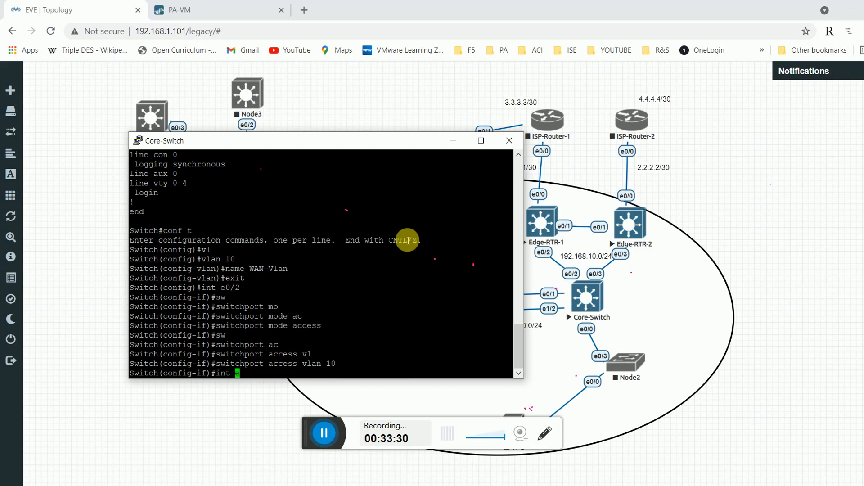
text(ran)
key(BackSpace)
key(BackSpace)
text(/3)
key(Return)
text(sw)
key(Tab)
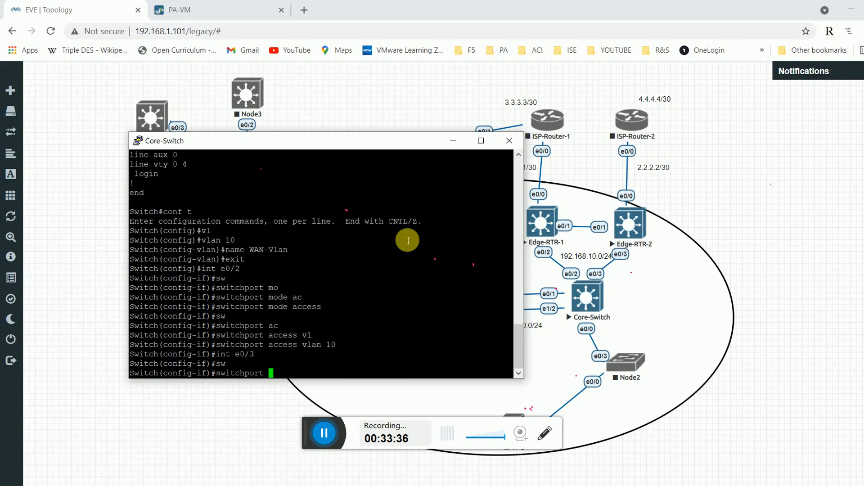
text(mo)
key(Tab)
text(ac)
key(Tab)
key(Return)
text(sw)
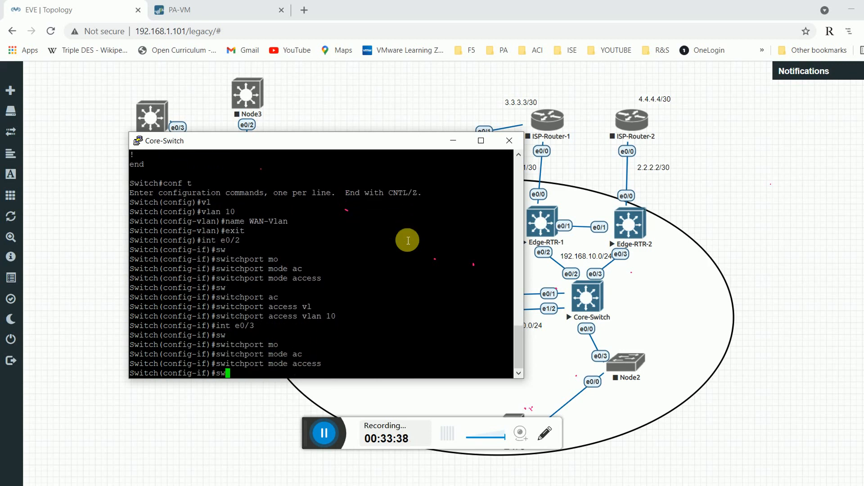
key(Tab)
text(ac)
key(Tab)
text(vl)
key(Tab)
text(1)
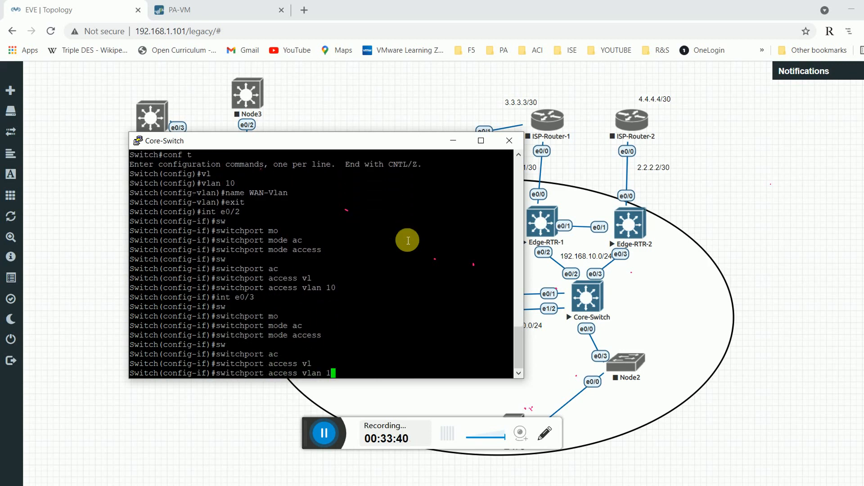
text(0)
key(Return)
Make interface e0/1 an access port in VLAN 10, then run 'do sh run'.
text(int e0)
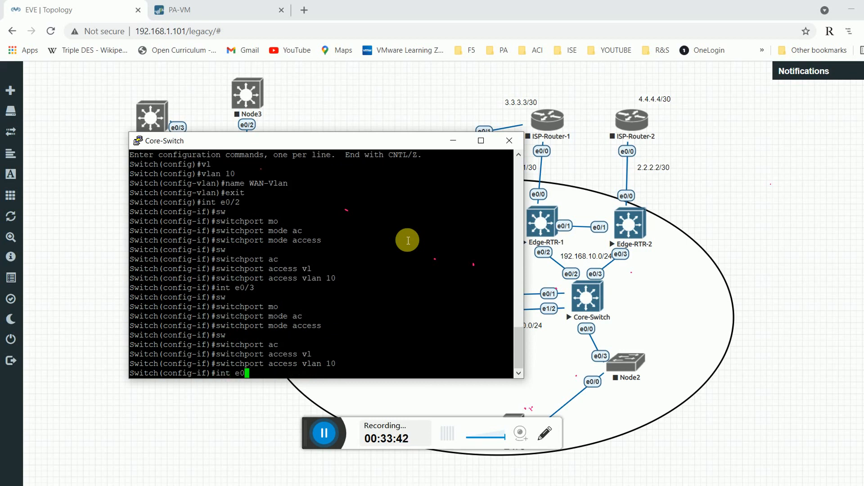
text(/1)
key(Return)
text(sw)
key(Tab)
text(m)
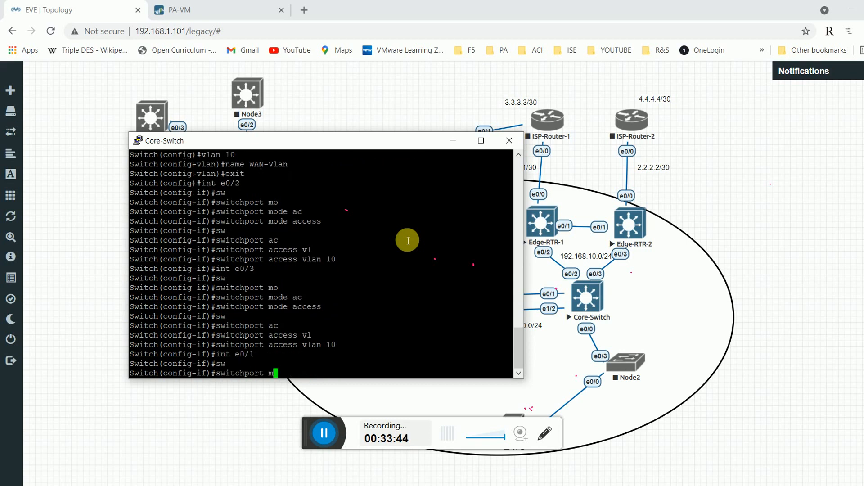
text(o)
key(Tab)
text(ac)
key(Tab)
key(Return)
text(sw)
key(Tab)
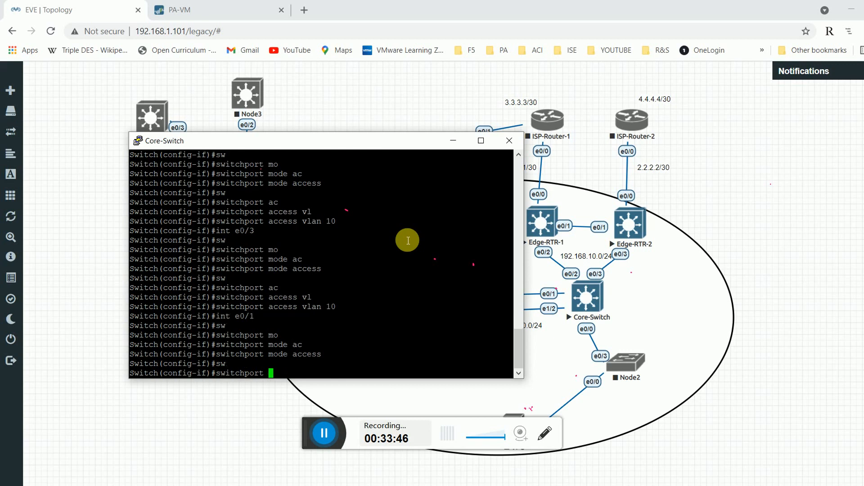
text(ac)
key(Tab)
text(vl)
key(Tab)
text(10)
key(Return)
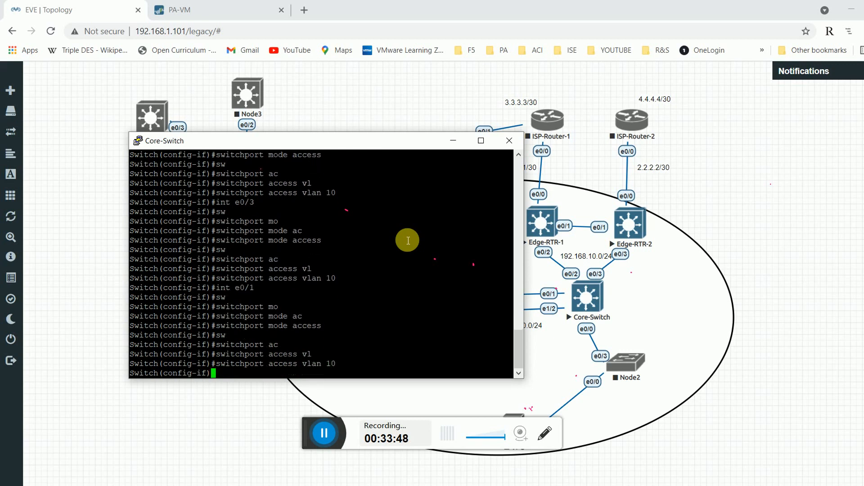
key(Return)
key(Return)
key(Return)
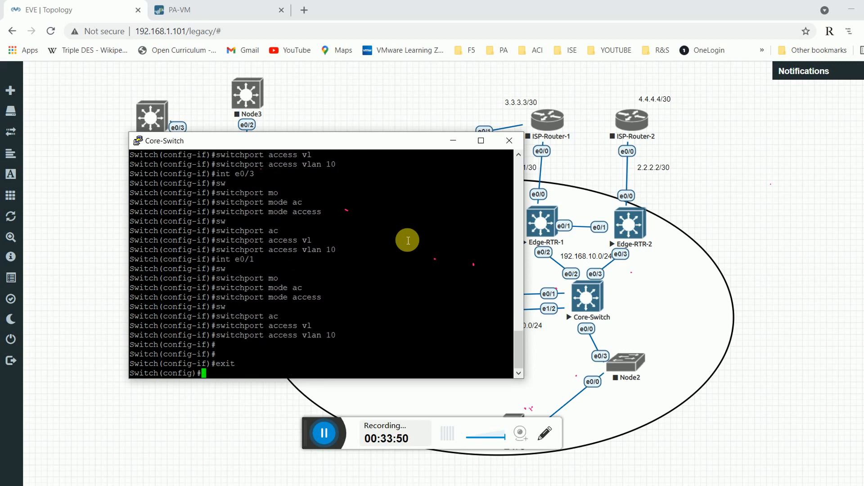
text(do sh run)
key(Return)
Page through the running config and confirm Et0/1–Et0/3 connected in VLAN 10 via 'do sh int stat'.
key(space)
key(space)
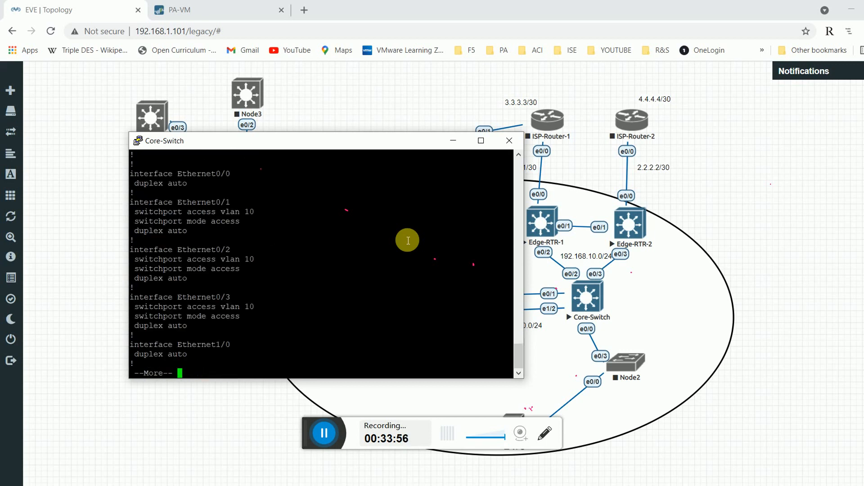
key(space)
text(do sh int)
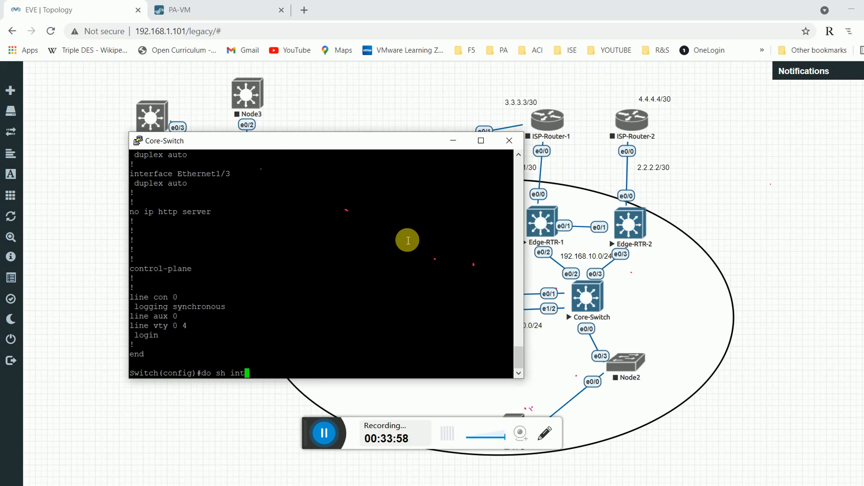
text( status)
key(Return)
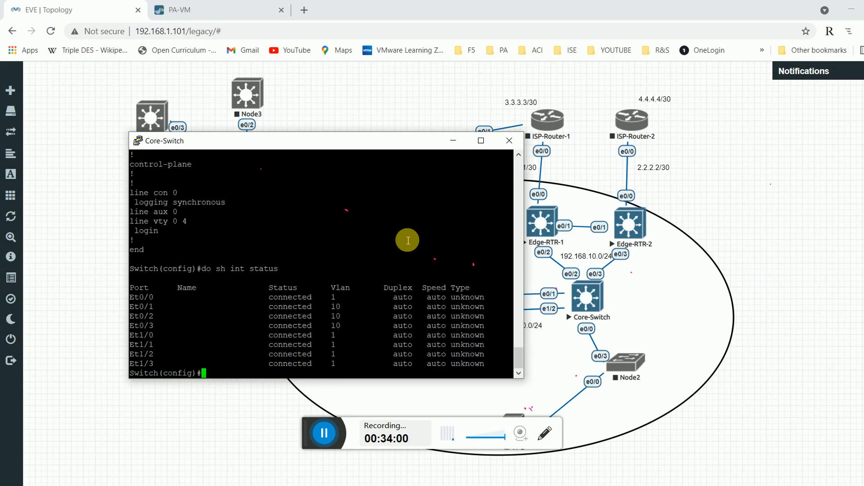
drag(333, 310, 346, 327)
click(399, 361)
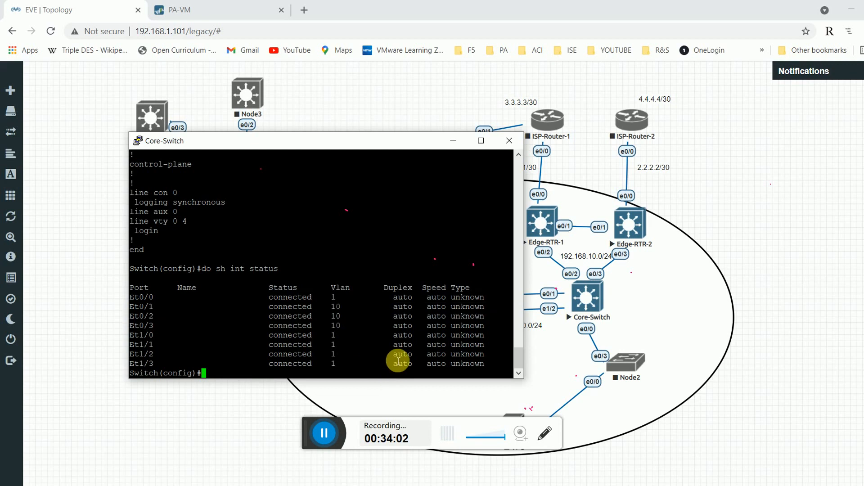
Ping 192.168.10.1 from the switch config prompt; it fails with 'protocol not running'.
key(BackSpace)
key(BackSpace)
key(BackSpace)
text(o ping 192.168.10.1)
key(Return)
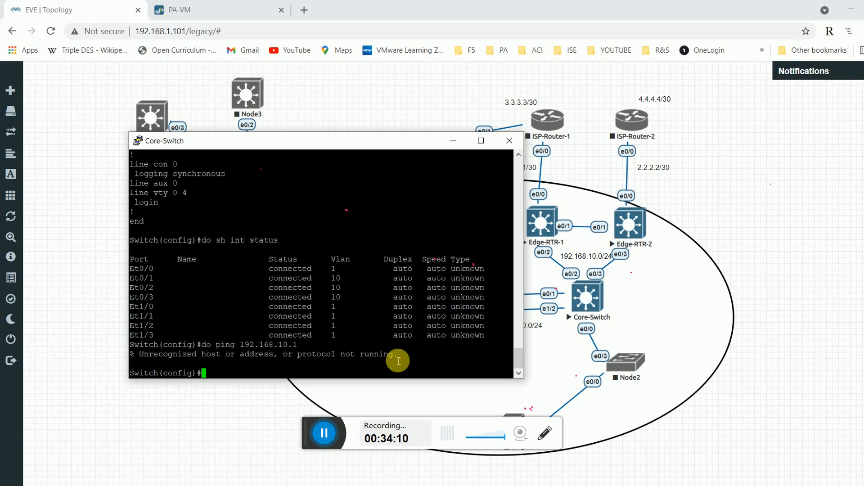
key(Return)
key(Return)
Re-enter configuration mode on the Core-Switch and enable ip routing.
text(exi)
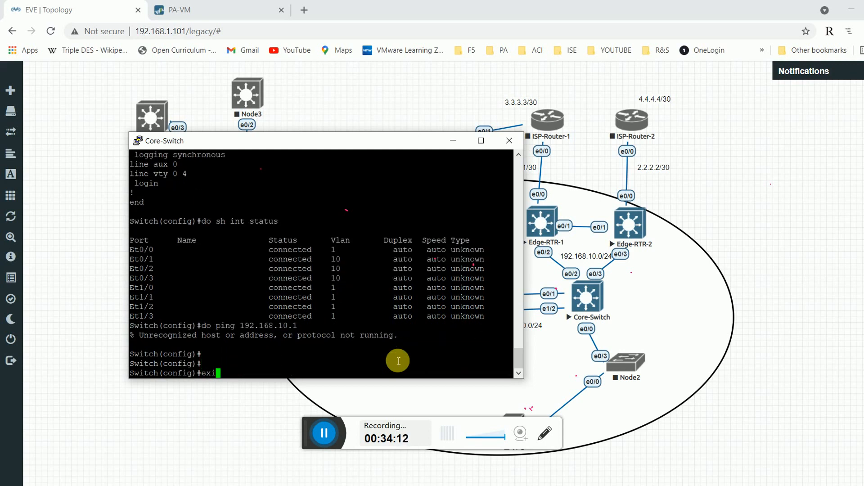
text(t)
key(Return)
key(Return)
text(conf t)
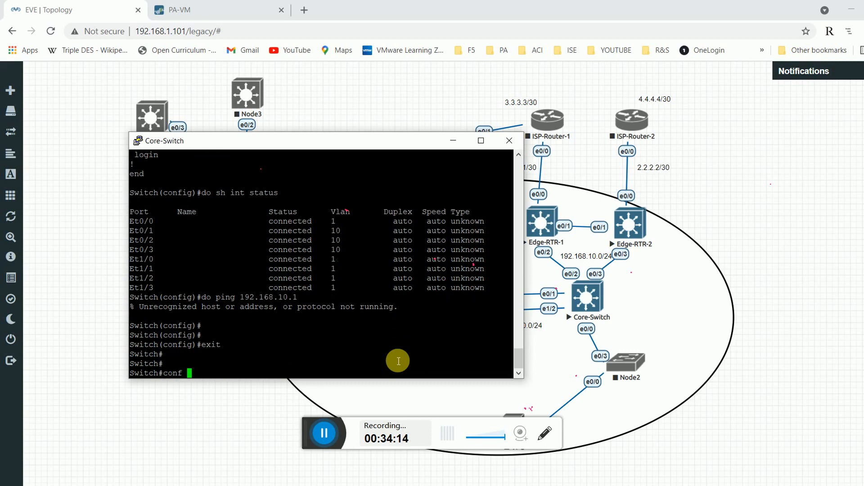
key(Return)
text(ip rou)
key(Tab)
text(ting)
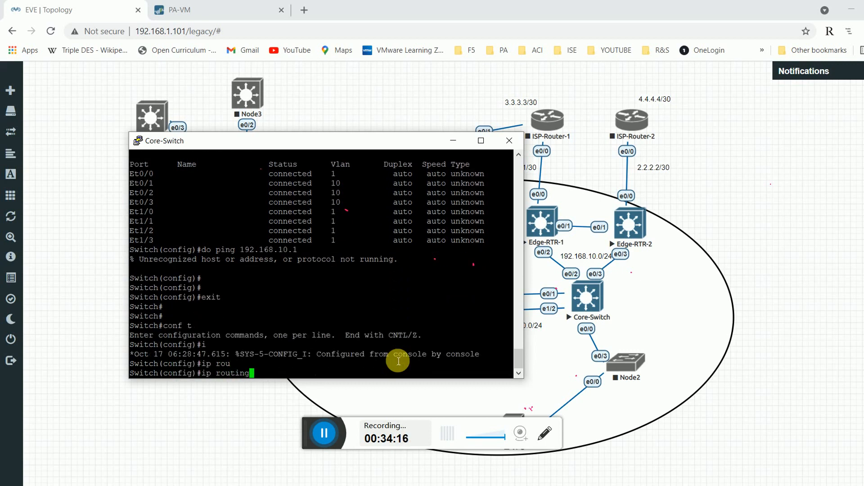
key(Return)
key(Return)
key(Return)
text(exit)
key(Return)
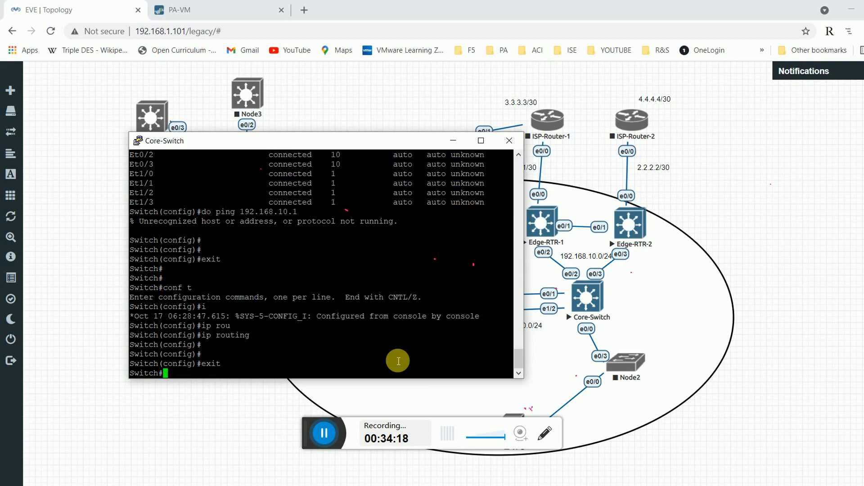
Ping 192.168.10.1 from the Core-Switch, which fails.
text(ping 109)
key(BackSpace)
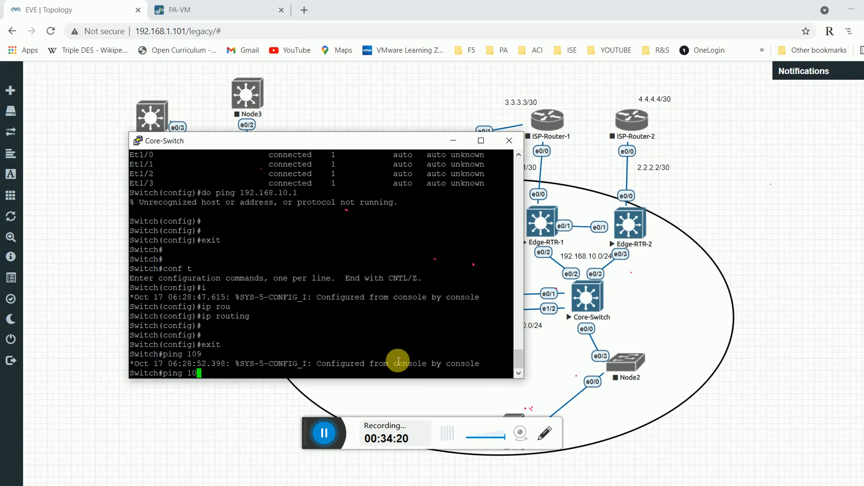
key(BackSpace)
text(92.168.10.1)
key(Return)
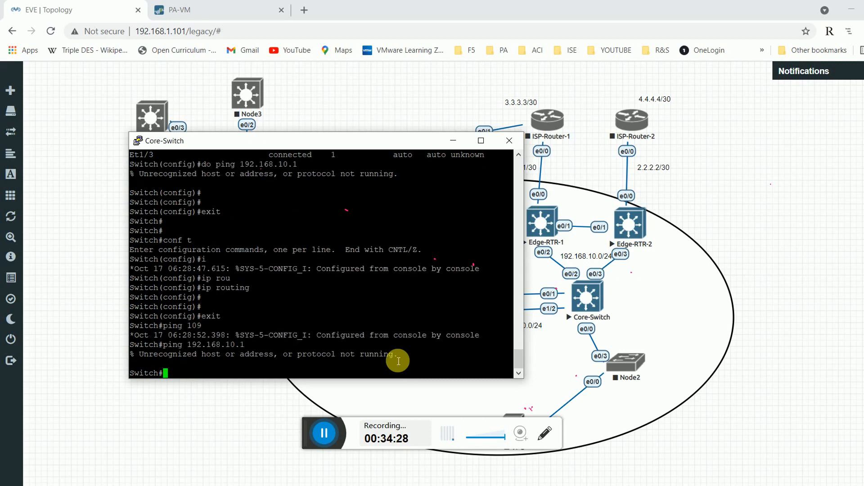
double_click(333, 355)
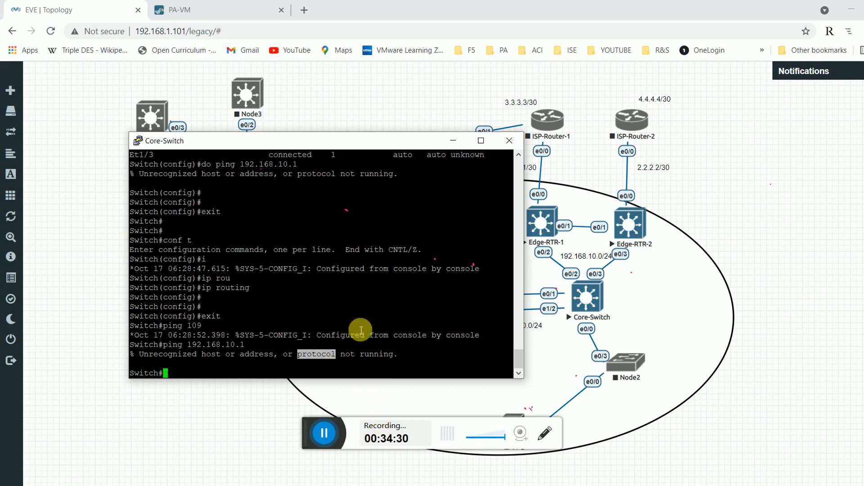
click(328, 359)
List the Core-Switch VLANs, confirming WAN-Vlan is active on Et0/1–0/3.
text(sh)
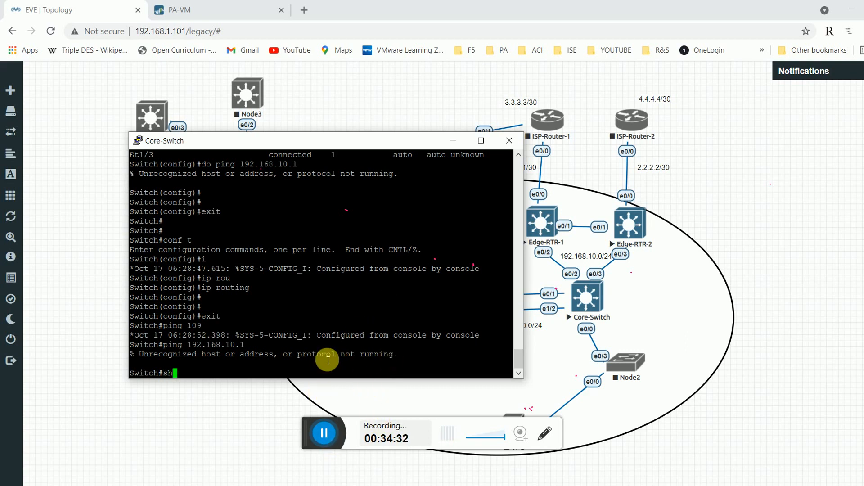
text( vl)
key(Return)
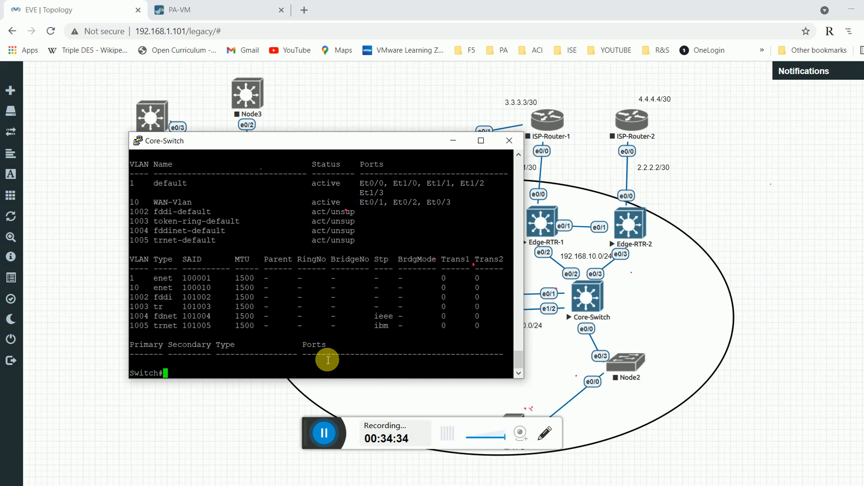
drag(217, 202, 353, 213)
click(363, 257)
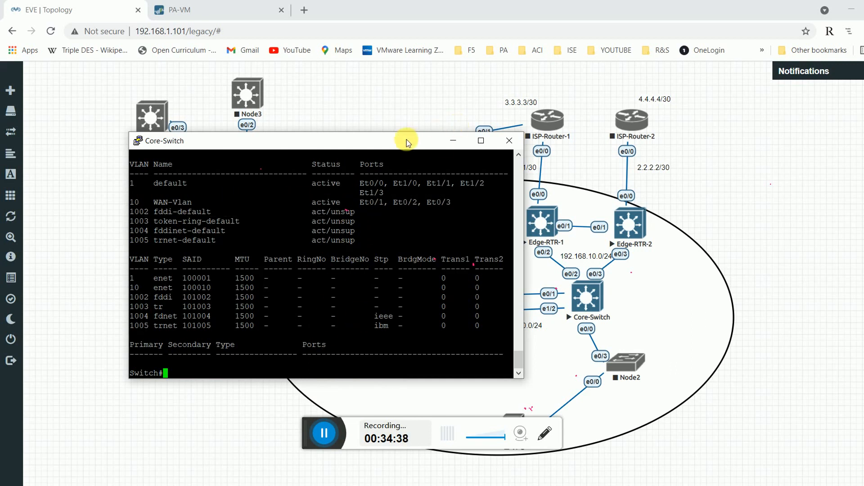
drag(406, 143, 344, 98)
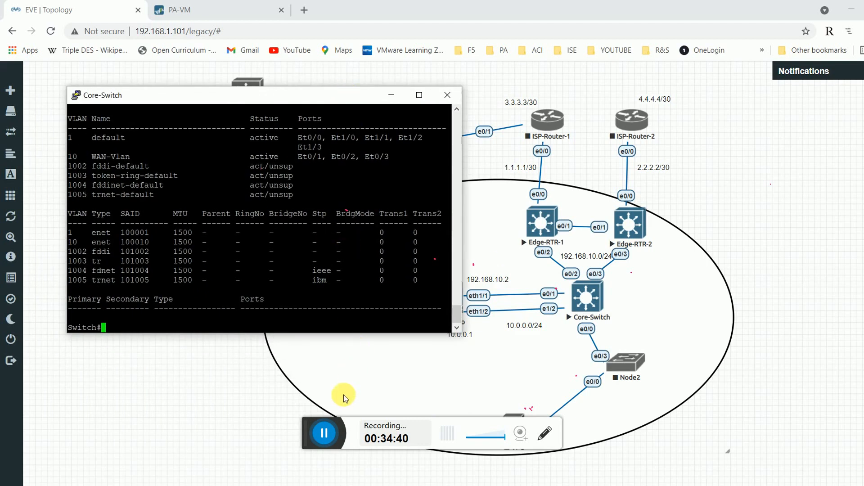
key(alt+Tab)
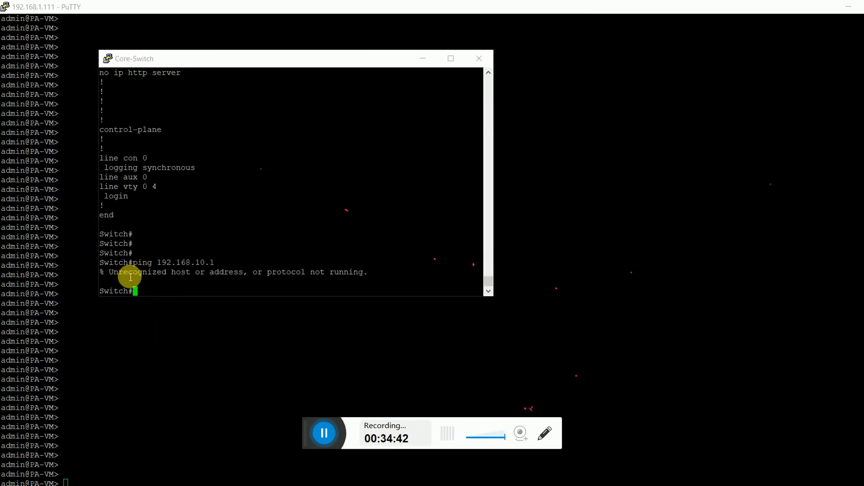
Enable ip routing on the Core-Switch from configuration mode.
drag(126, 275, 207, 265)
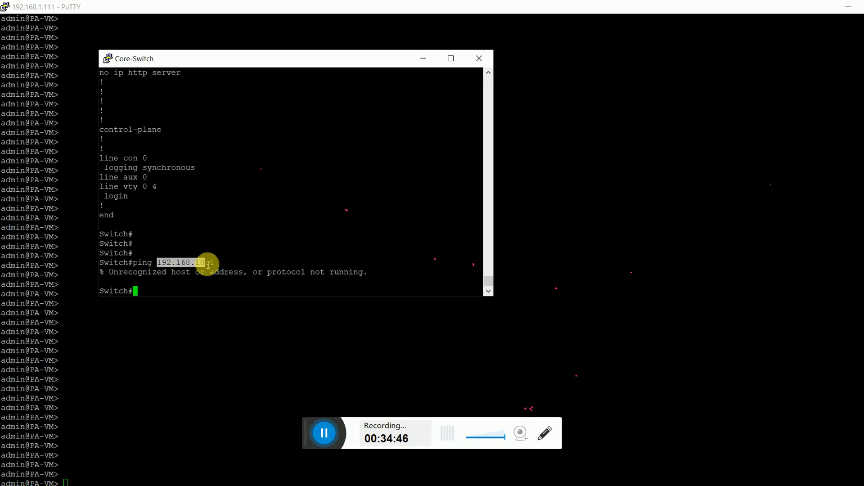
click(168, 272)
text(conf t)
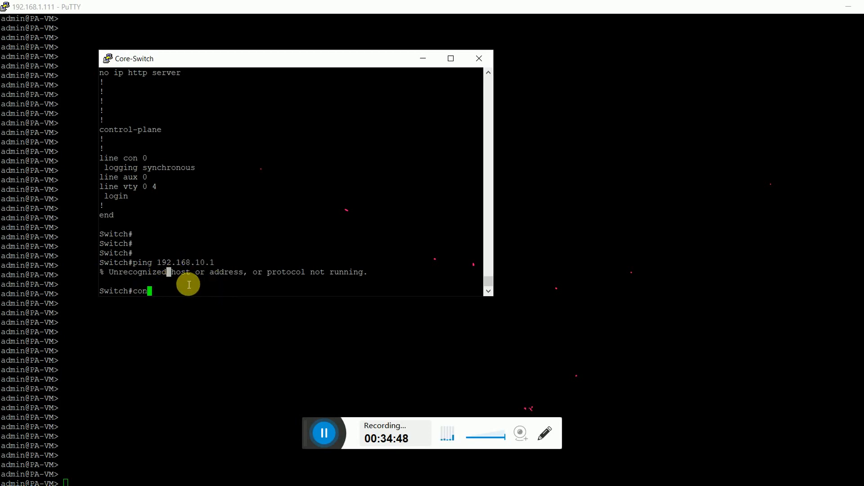
key(Return)
text(ip routing)
key(Return)
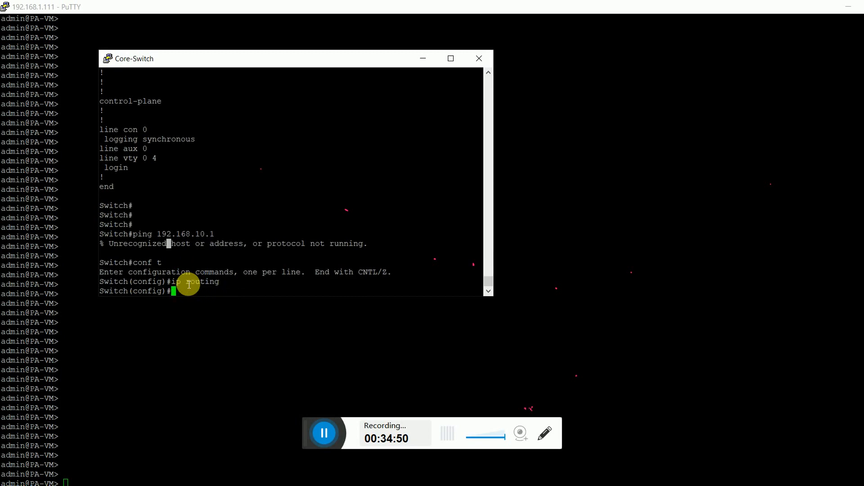
Ping 192.168.10.1 from the PA-VM CLI and stop it after 100% loss.
click(188, 358)
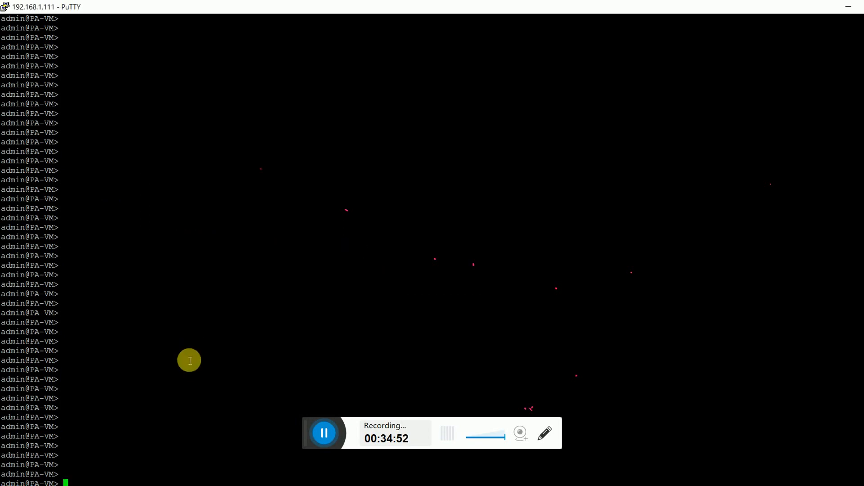
text(ping)
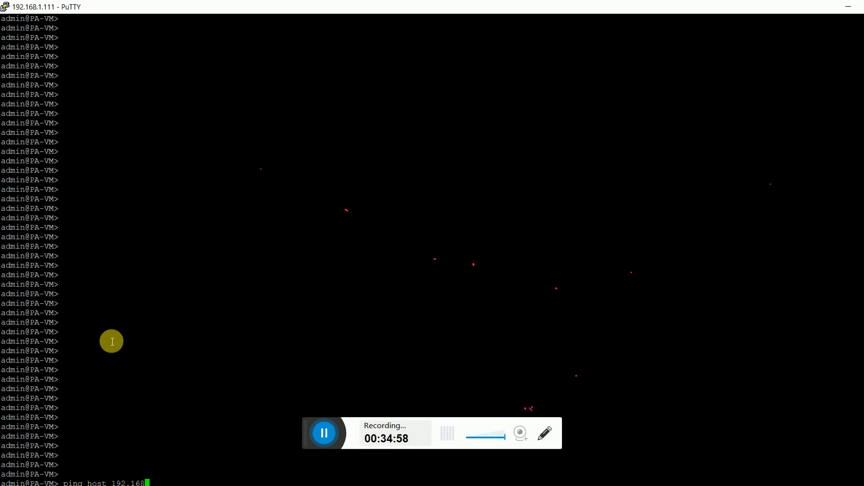
text(host 192.168.10.1)
key(Return)
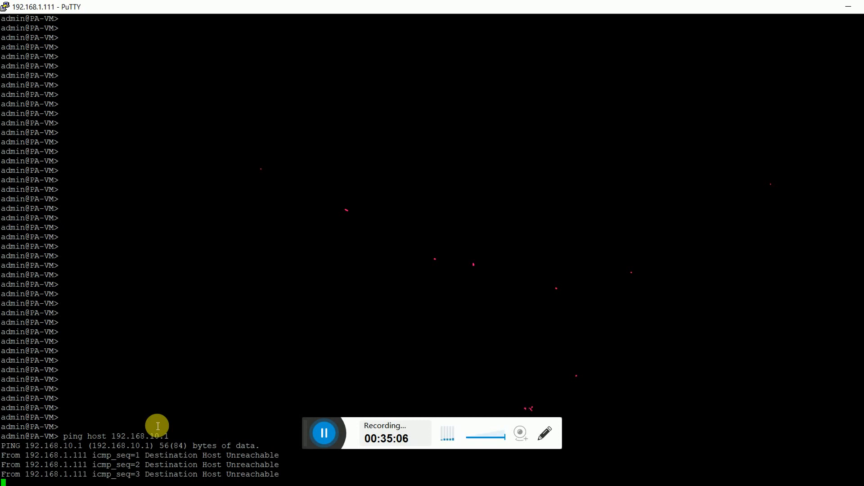
key(ctrl+c)
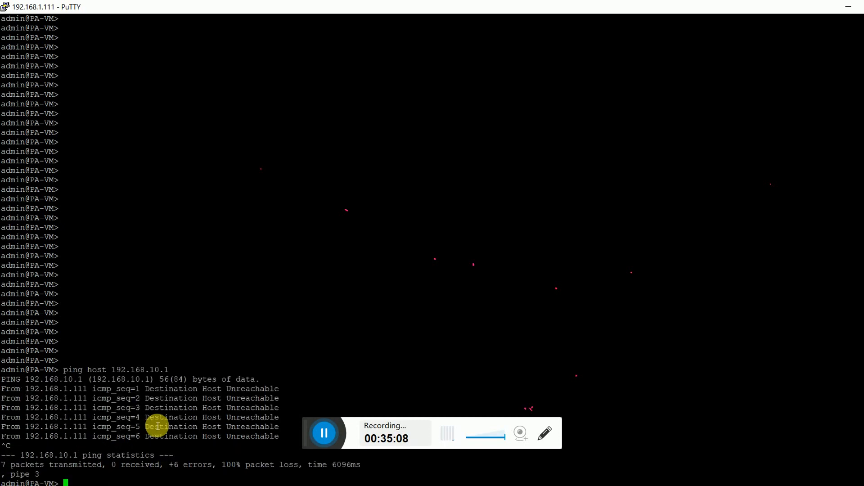
Highlight the Destination Host Unreachable replies from 192.168.1.111 in the ping output.
double_click(138, 370)
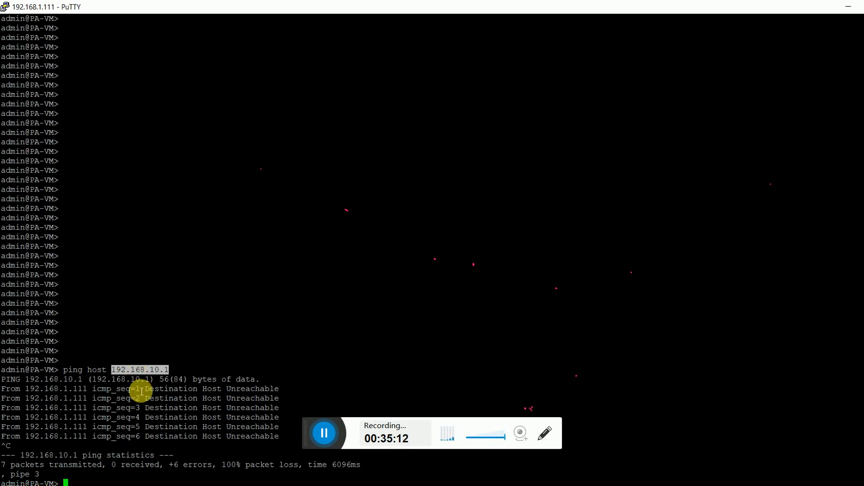
double_click(63, 389)
double_click(63, 399)
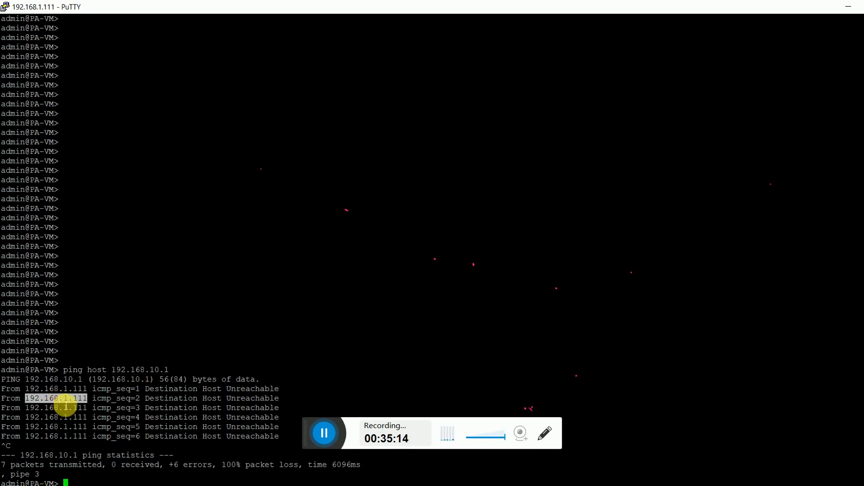
triple_click(66, 408)
double_click(68, 418)
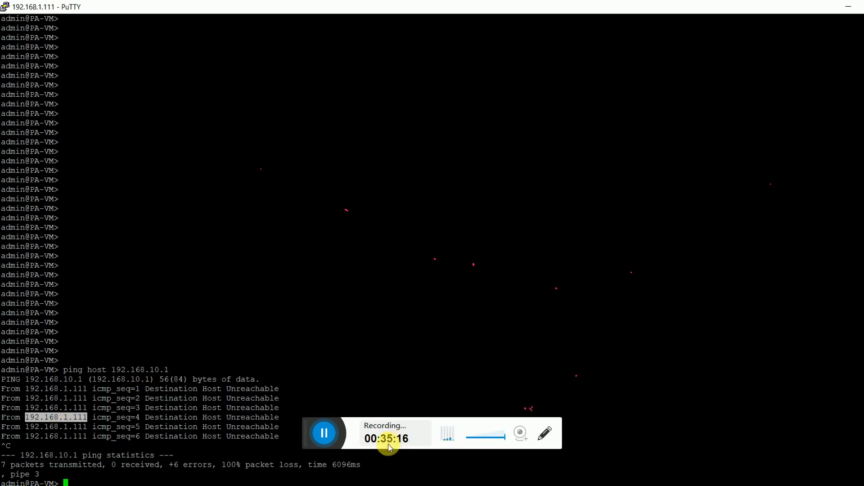
key(alt+Tab)
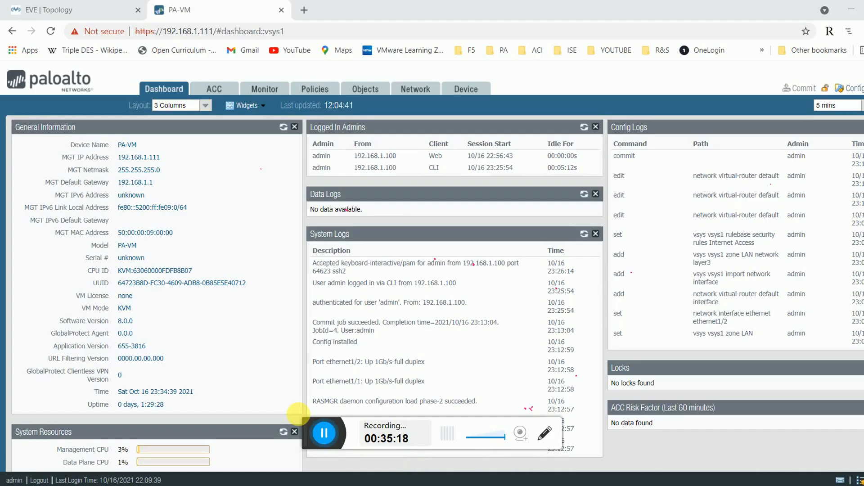
Display ethernet1/1 details on the PA-VM, showing address 192.168.10.2/24.
click(90, 10)
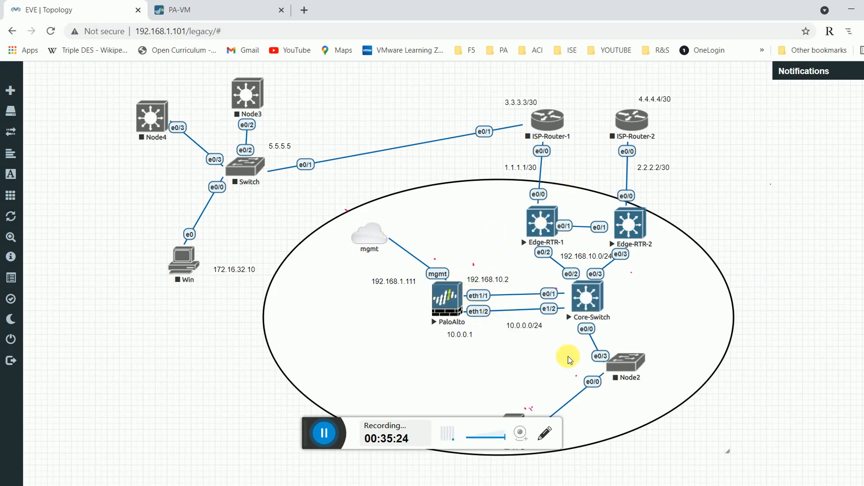
click(848, 13)
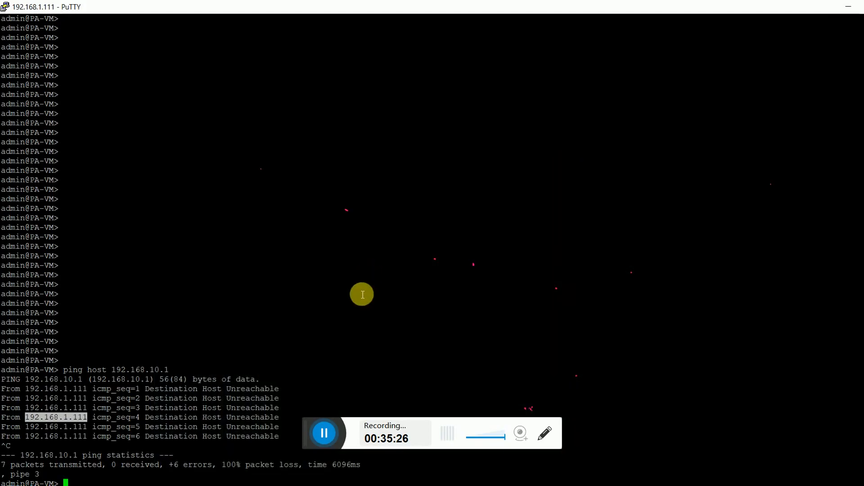
click(863, 7)
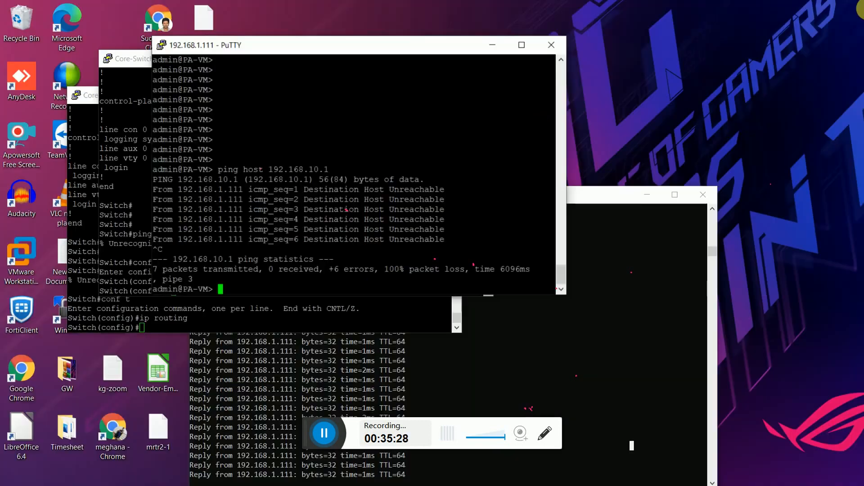
text(pi)
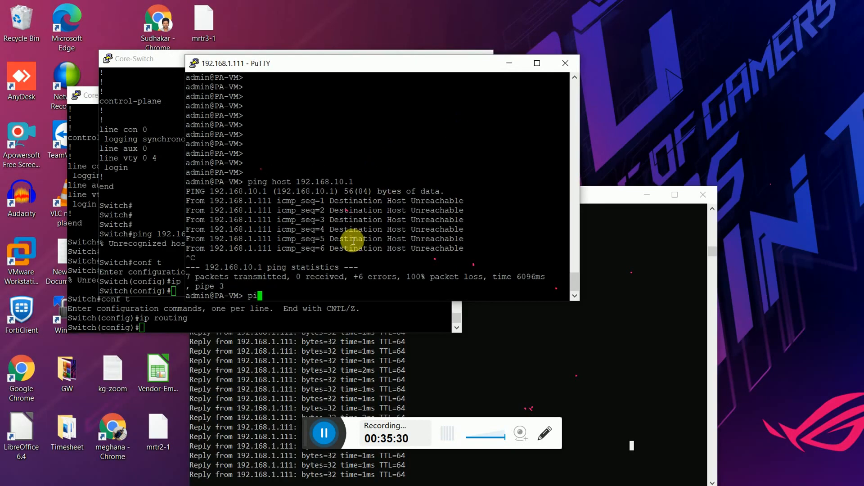
text(ng source)
key(BackSpace)
key(BackSpace)
key(BackSpace)
key(BackSpace)
key(BackSpace)
key(BackSpace)
key(BackSpace)
key(BackSpace)
key(BackSpace)
key(BackSpace)
key(BackSpace)
text(show interface )
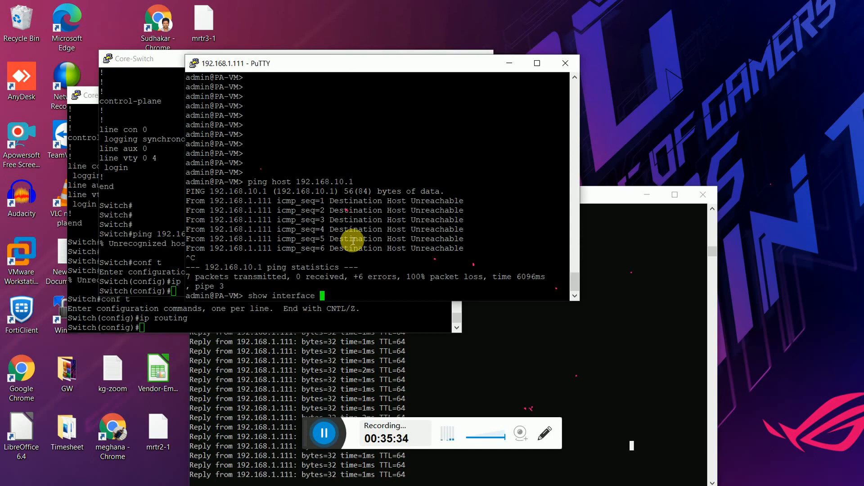
text(ethernet1/1)
key(Return)
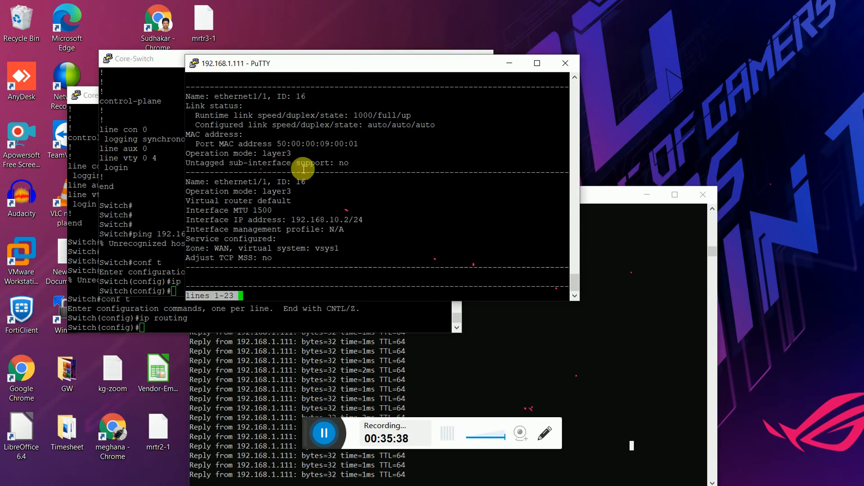
Ping 192.168.10.1 sourced from 192.168.10.2, getting 0% packet loss.
double_click(314, 222)
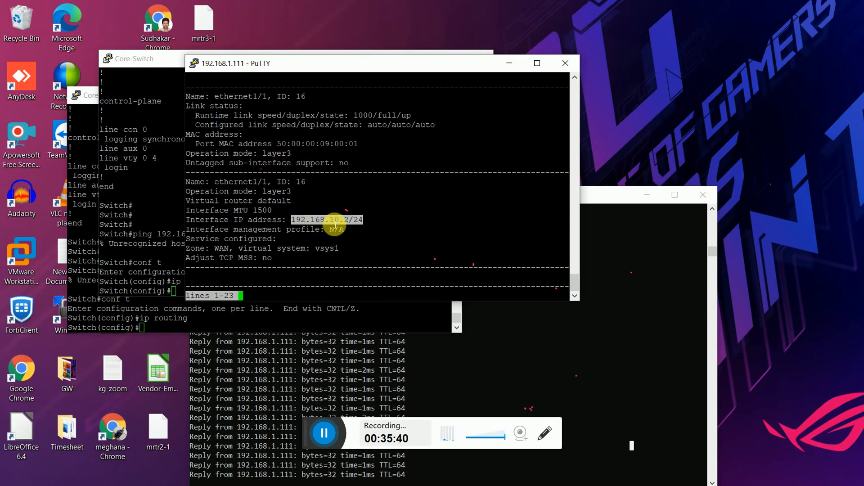
text(q)
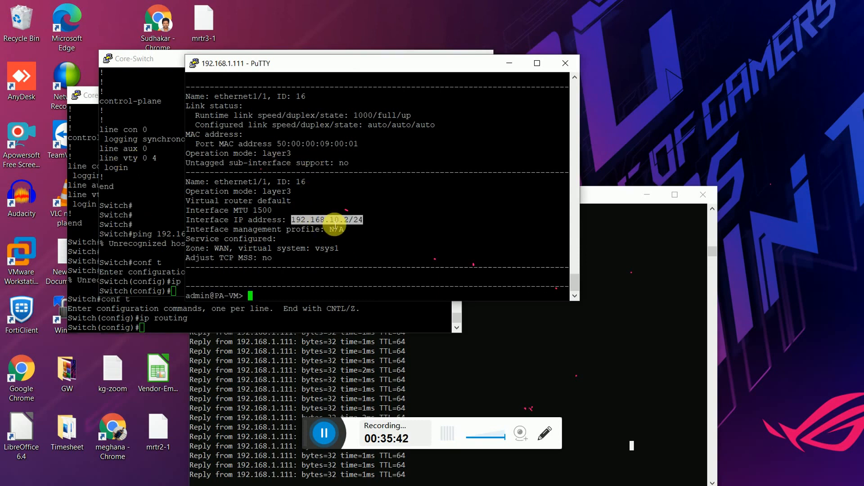
text(ping source)
drag(295, 222, 349, 222)
right_click(350, 222)
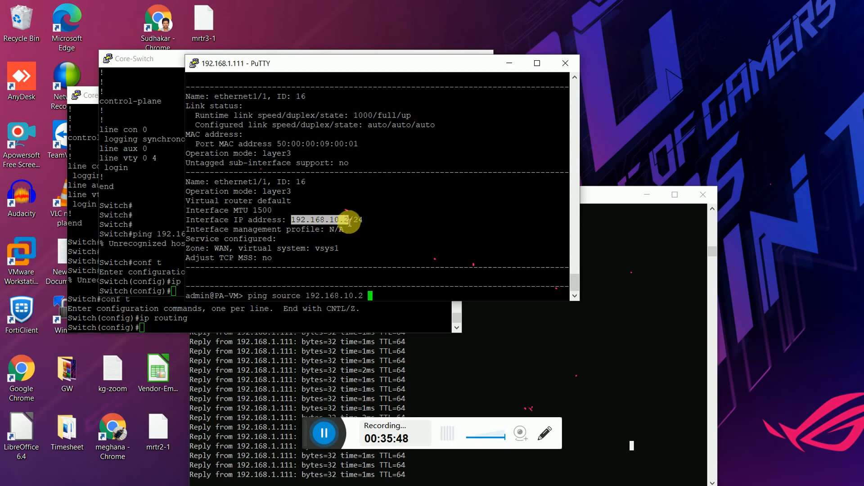
text(host 192.168.10)
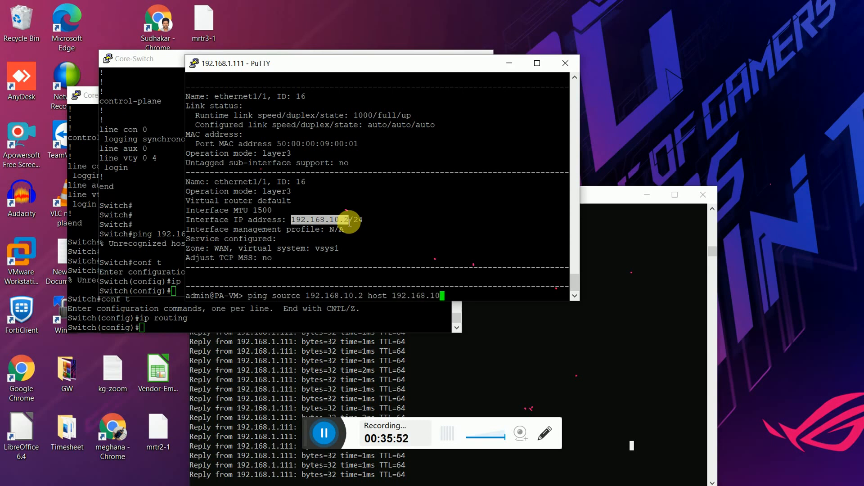
text(.1)
key(Return)
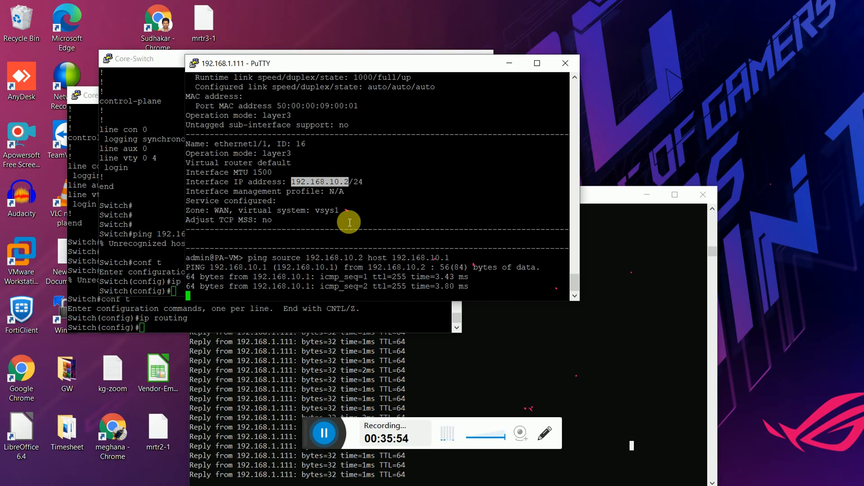
key(ctrl+c)
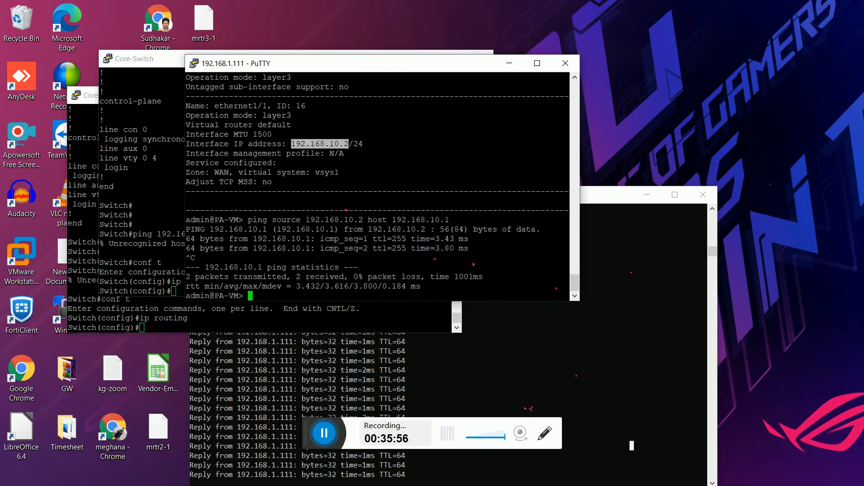
click(431, 460)
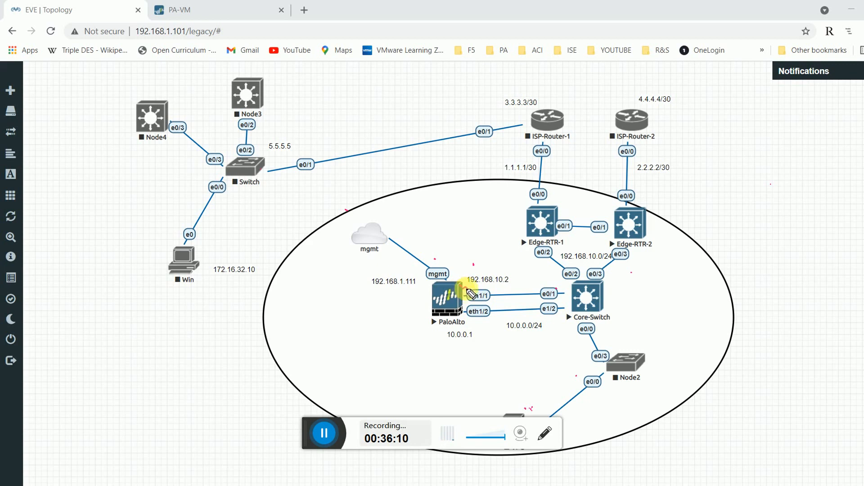
drag(507, 288, 550, 286)
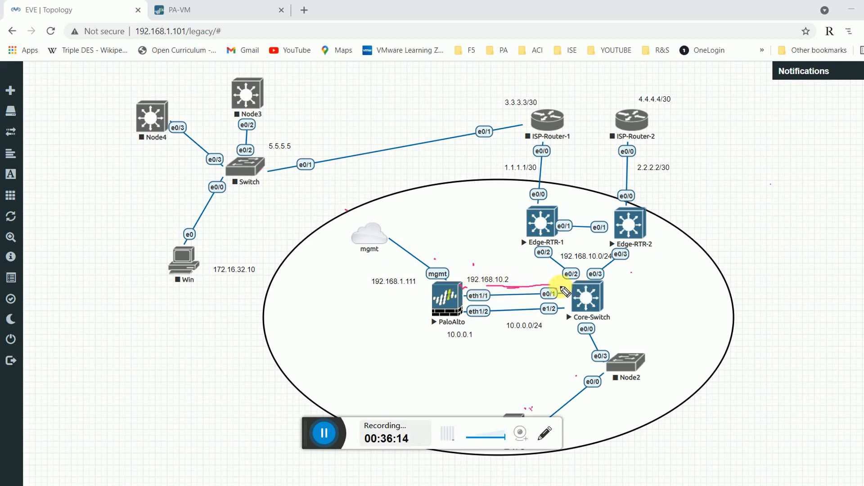
click(556, 288)
mouse_move(563, 284)
mouse_down()
mouse_move(536, 251)
mouse_move(565, 281)
mouse_move(540, 279)
mouse_up()
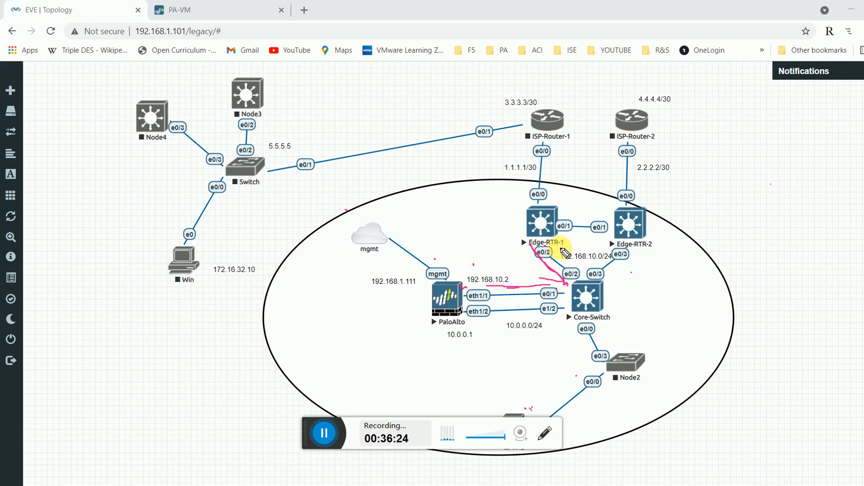
mouse_move(512, 283)
mouse_down()
mouse_move(586, 282)
mouse_move(605, 242)
mouse_up()
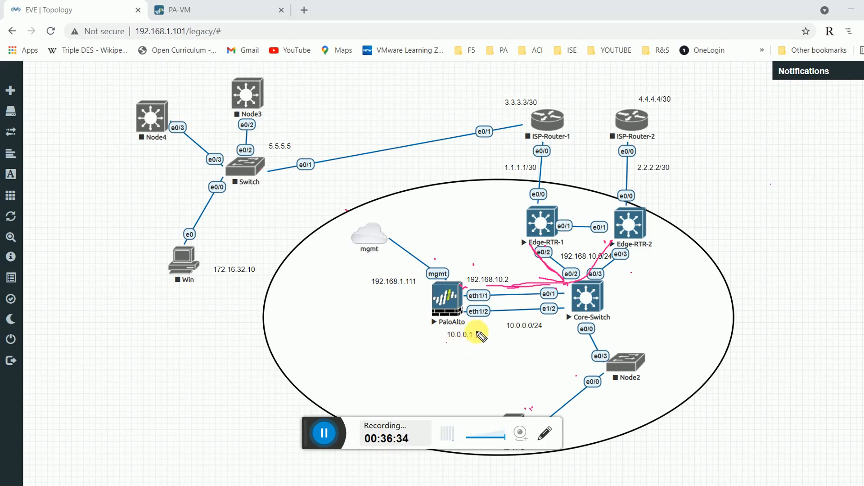
mouse_move(477, 336)
mouse_down()
mouse_move(444, 337)
mouse_move(478, 340)
mouse_up()
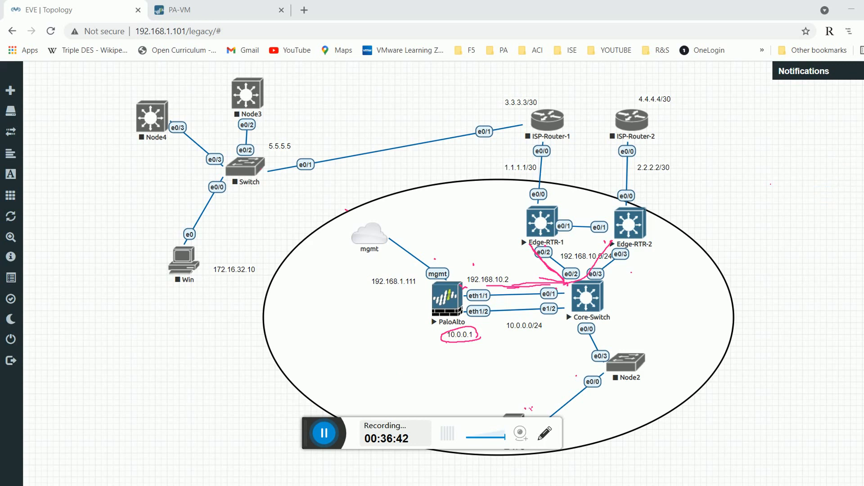
mouse_move(513, 277)
mouse_down()
mouse_move(528, 269)
mouse_move(590, 275)
mouse_move(439, 338)
mouse_up()
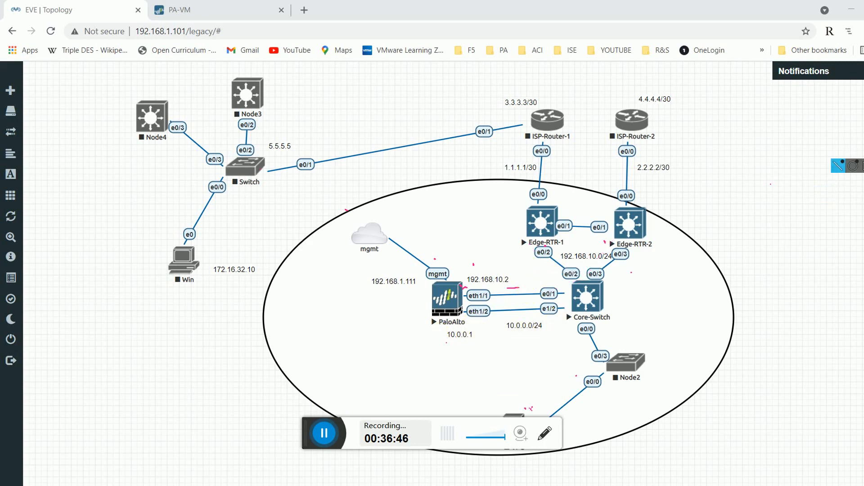
mouse_move(516, 485)
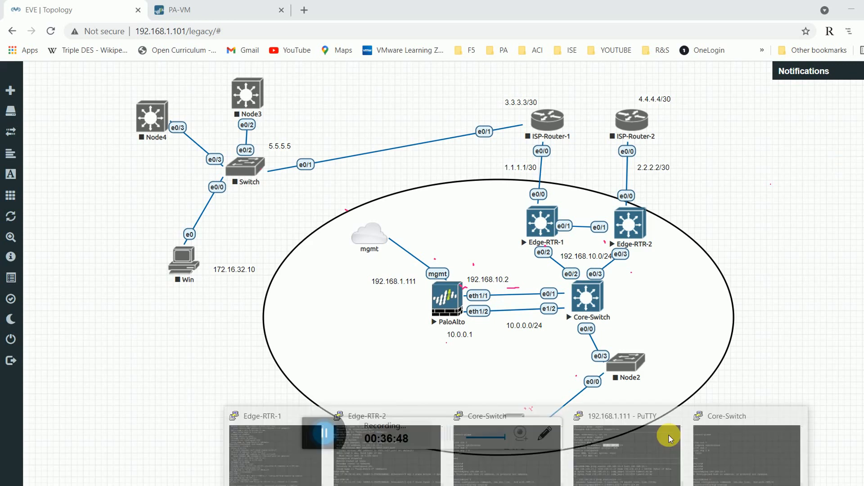
Ping 192.168.10.1 from the PA-VM with source address 10.0.0.1.
click(669, 437)
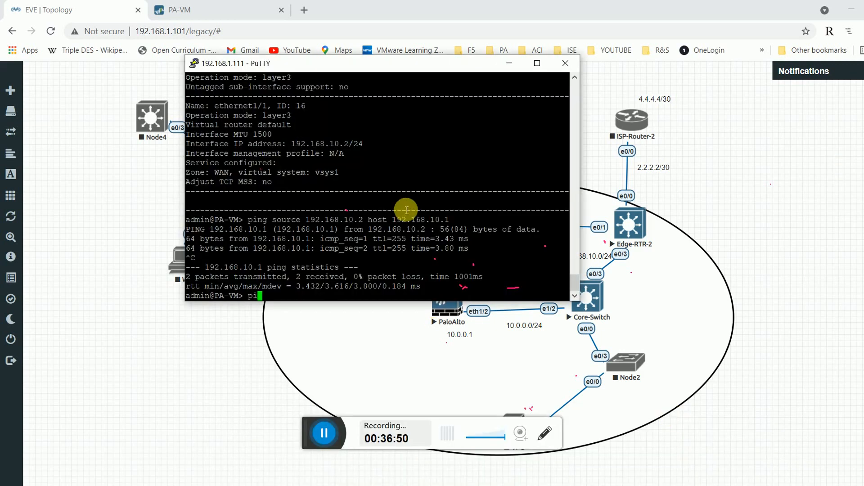
text(ource)
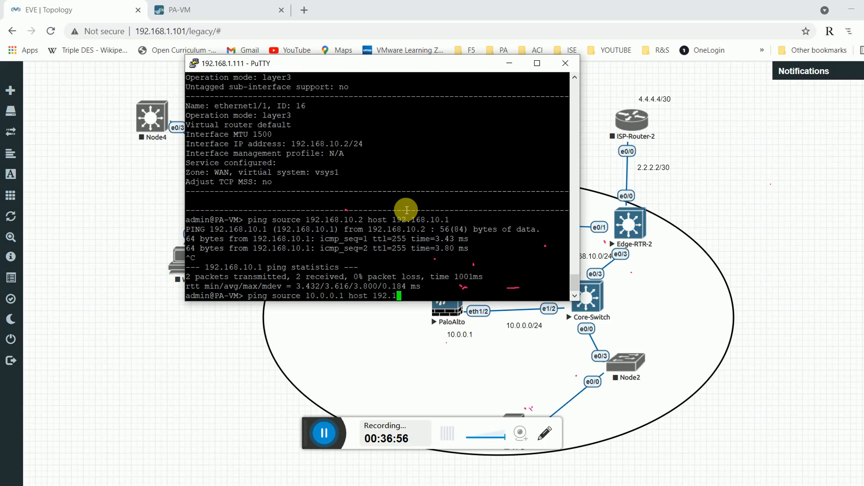
text(10.0.0.1 host 192.168.10.1)
key(Return)
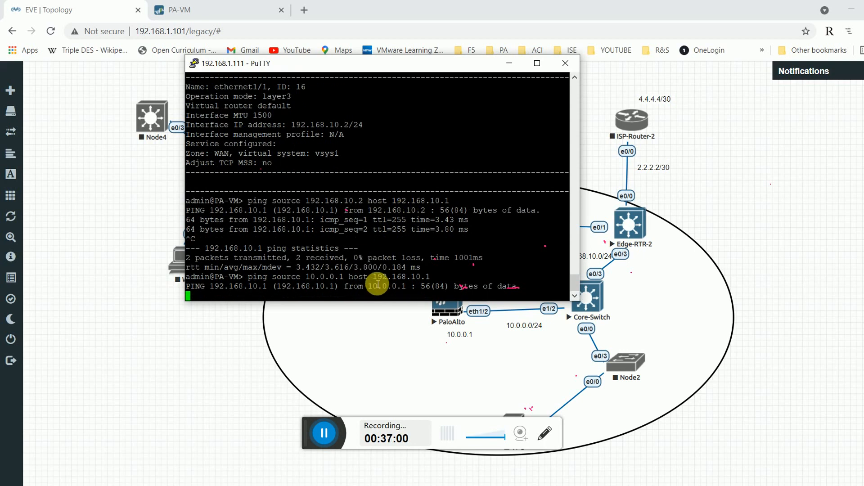
drag(378, 277, 418, 280)
double_click(326, 279)
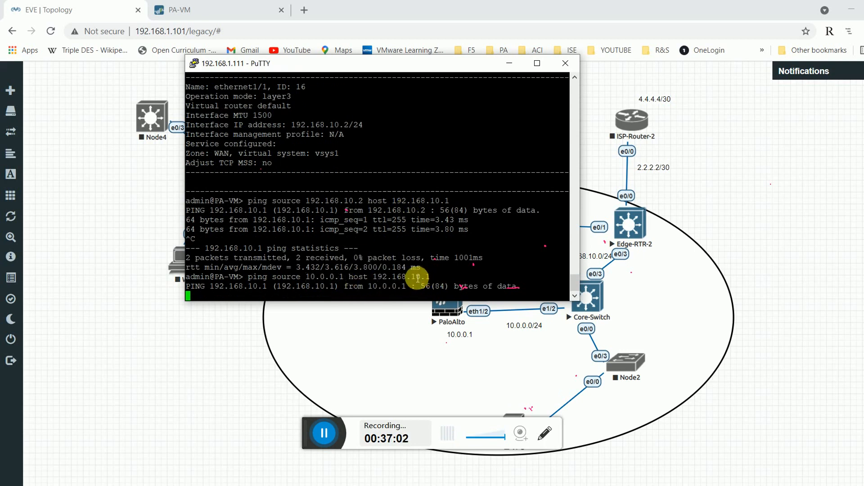
double_click(419, 278)
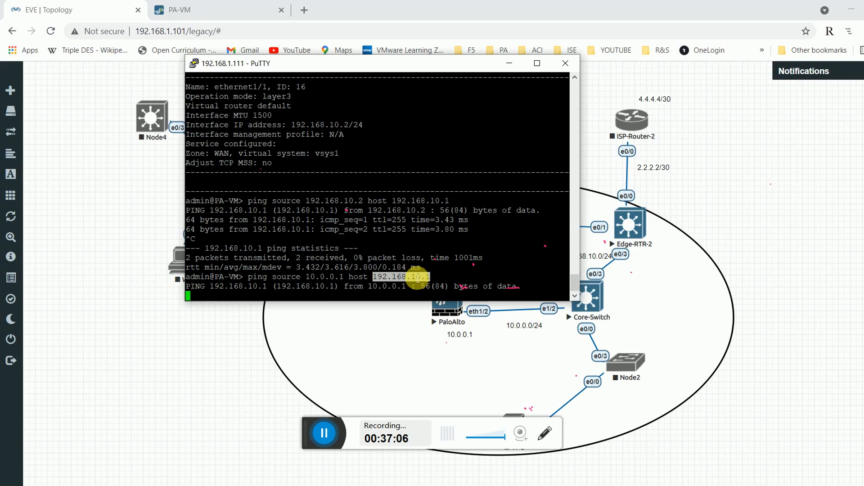
Stop the ping after 16 packets with 100% loss and enlarge the terminal window.
double_click(338, 295)
click(316, 265)
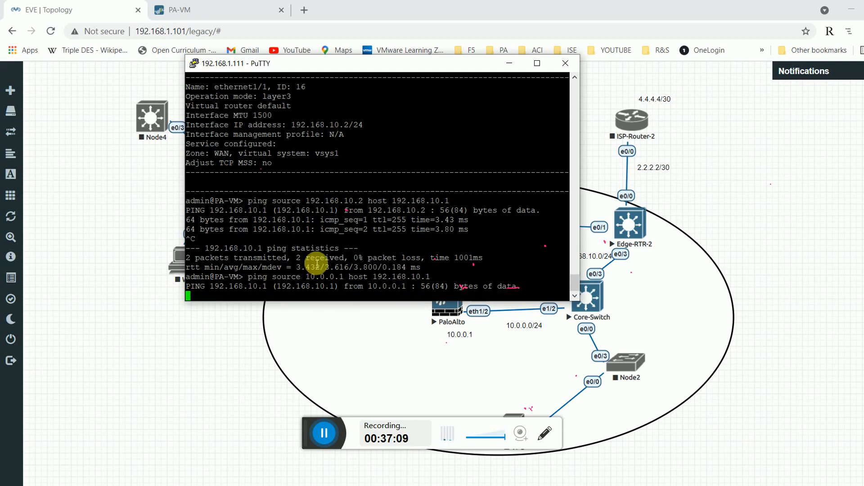
double_click(334, 279)
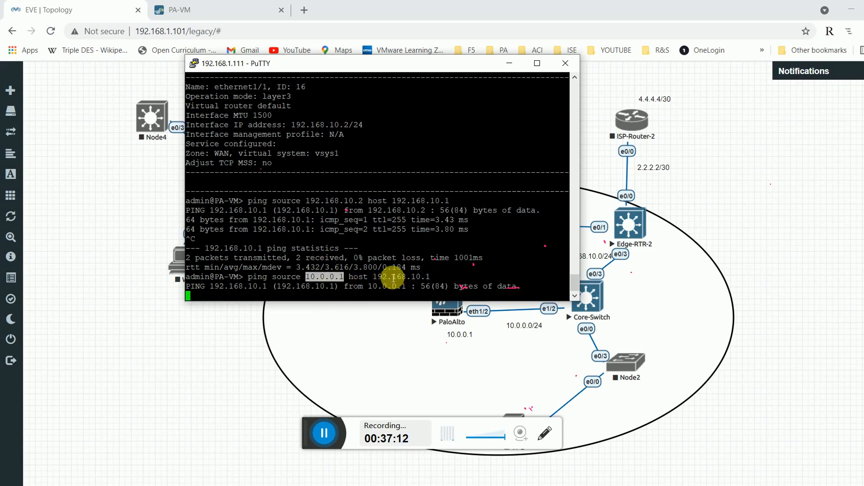
click(391, 283)
key(ctrl+c)
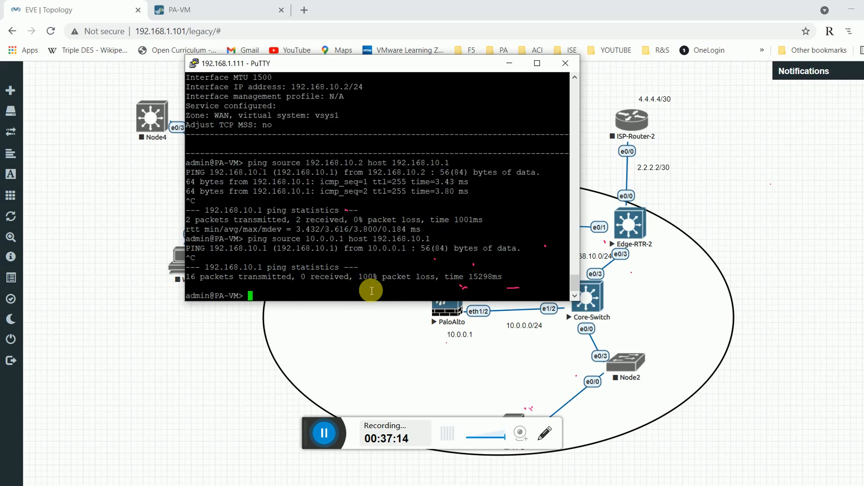
drag(451, 64, 351, 73)
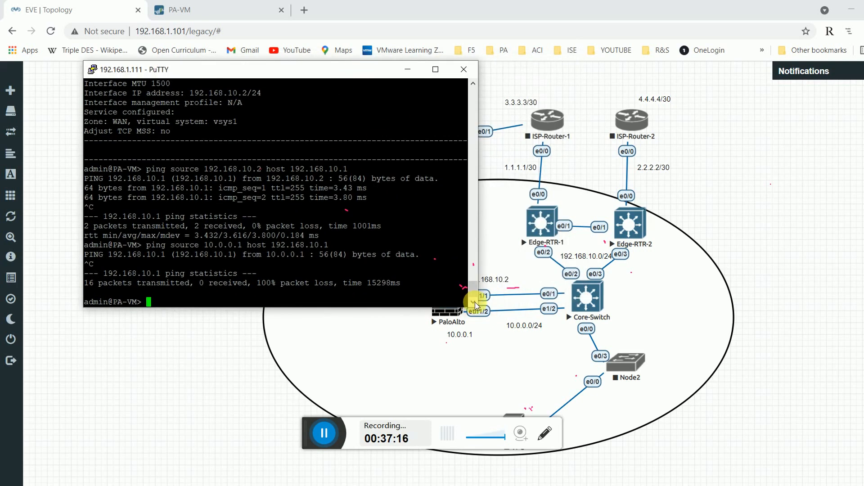
drag(481, 314, 498, 332)
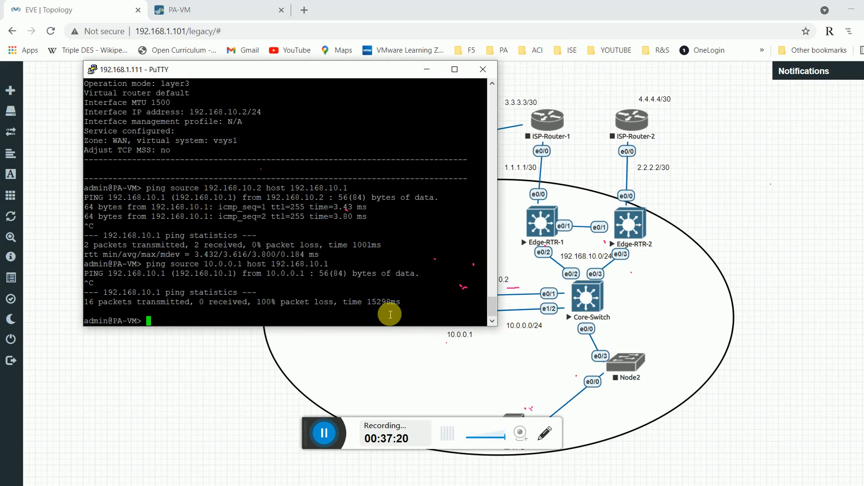
Review the firewall's Ethernet interfaces list under Network.
click(194, 10)
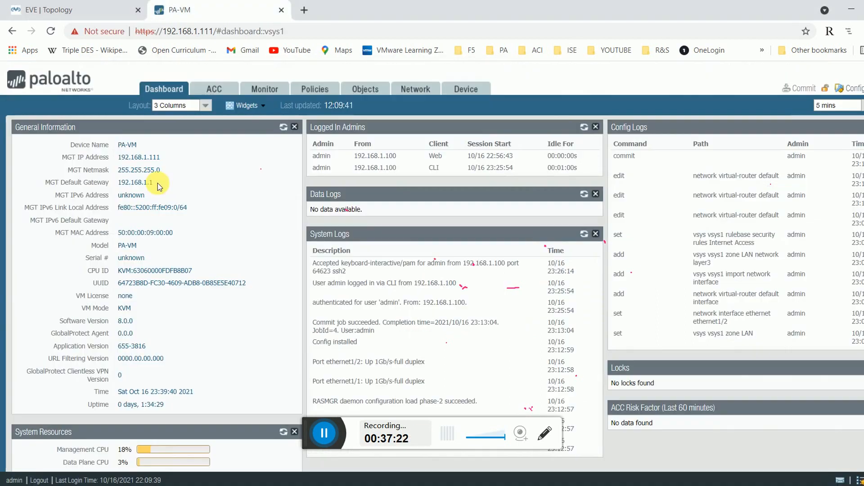
click(414, 89)
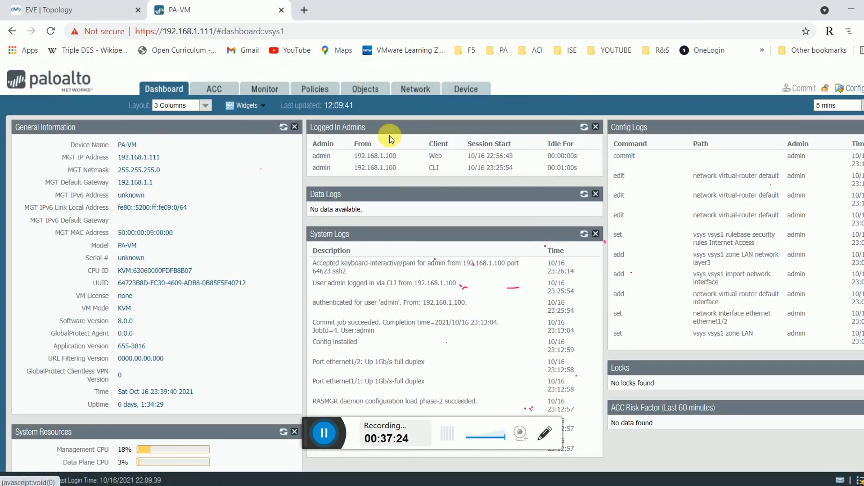
click(36, 126)
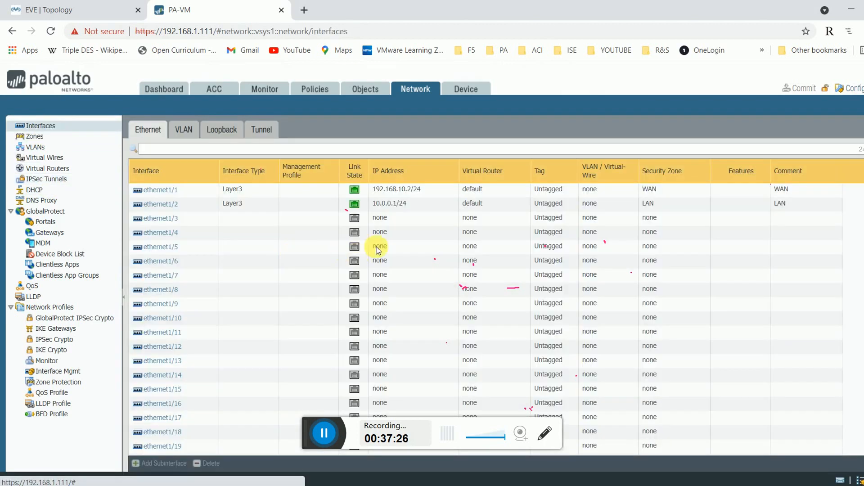
mouse_move(541, 311)
mouse_down()
mouse_move(448, 278)
mouse_move(473, 269)
mouse_move(497, 276)
mouse_up()
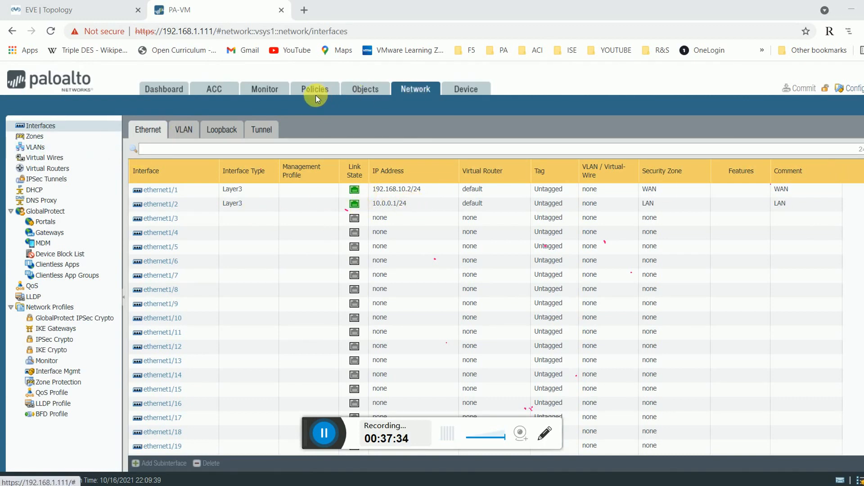
Inspect the default router's Default static route 0.0.0.0/0 via 192.168.10.1 without changes.
click(36, 169)
click(156, 163)
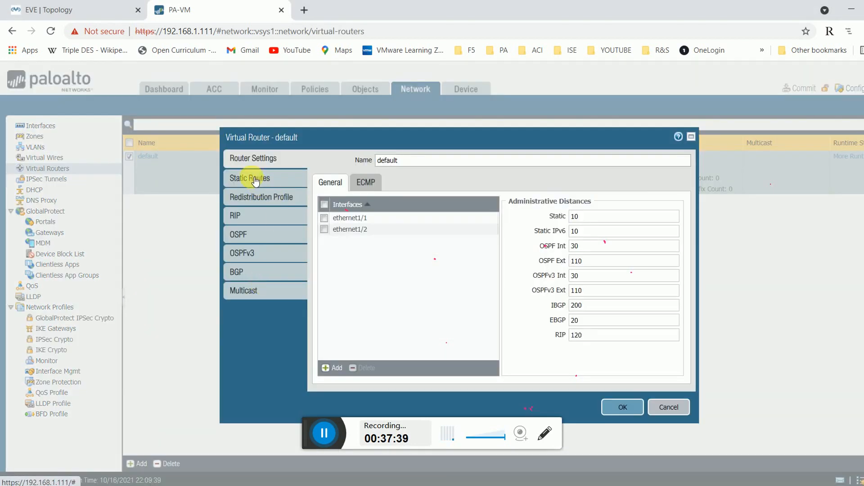
click(257, 177)
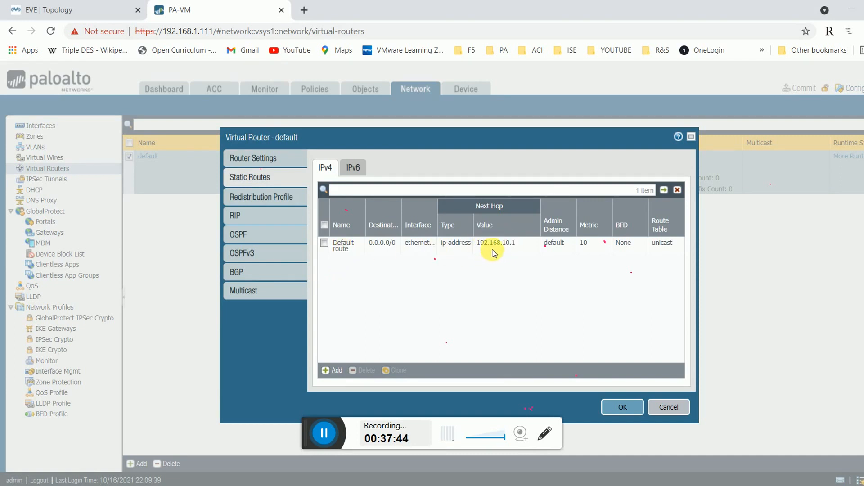
click(341, 243)
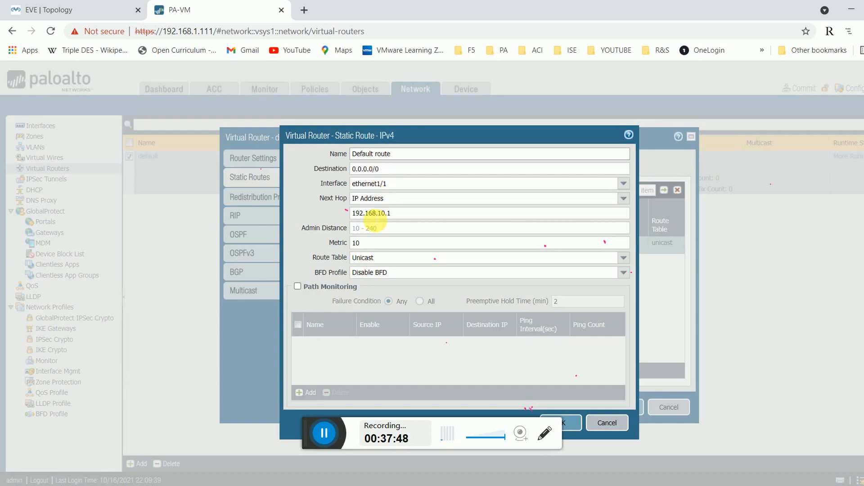
click(608, 422)
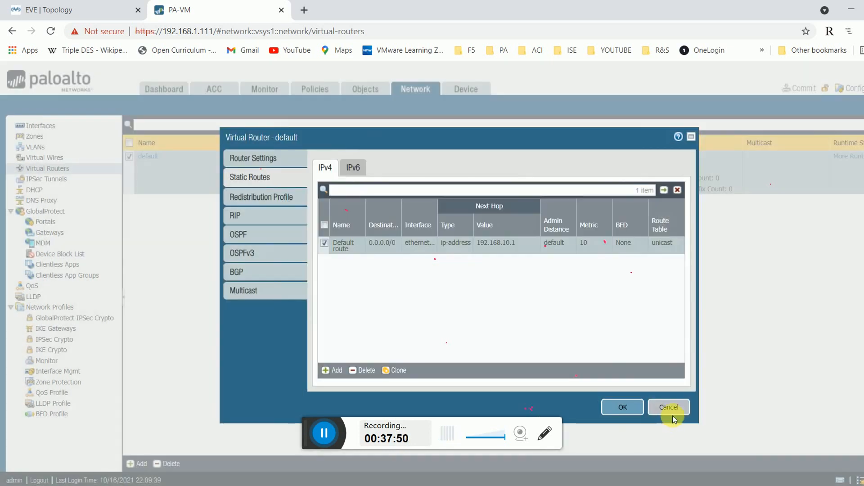
click(670, 410)
click(30, 9)
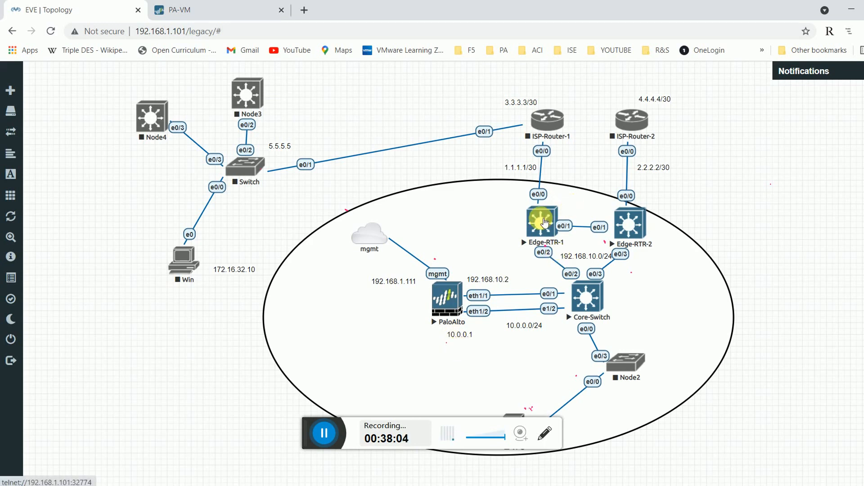
Display Edge-RTR-1's routing table from privileged mode.
click(516, 485)
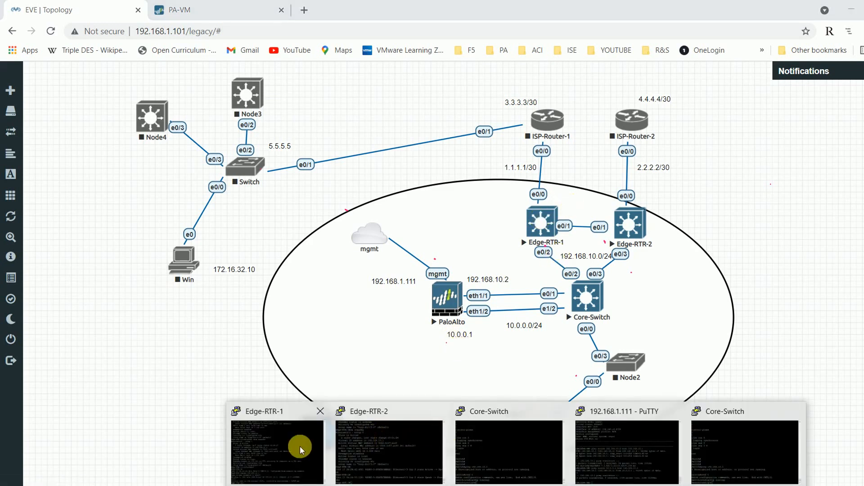
click(301, 449)
key(Return)
key(Return)
key(Return)
key(Return)
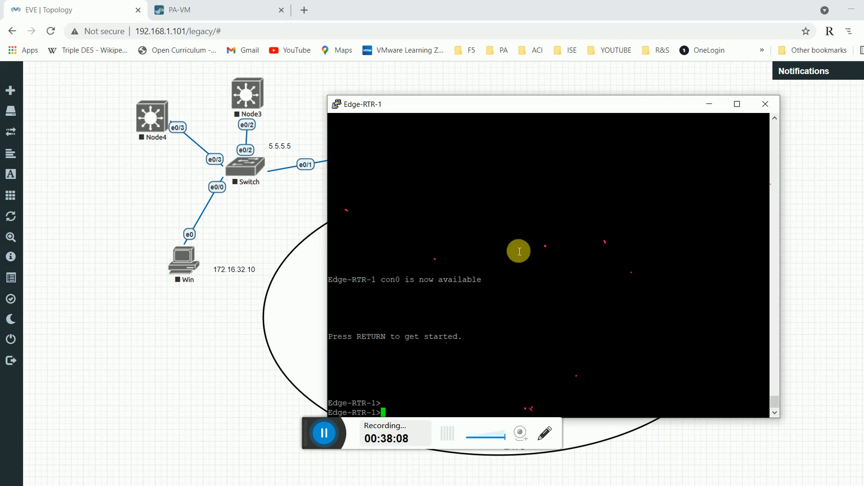
text(en)
key(Return)
text(sh ip)
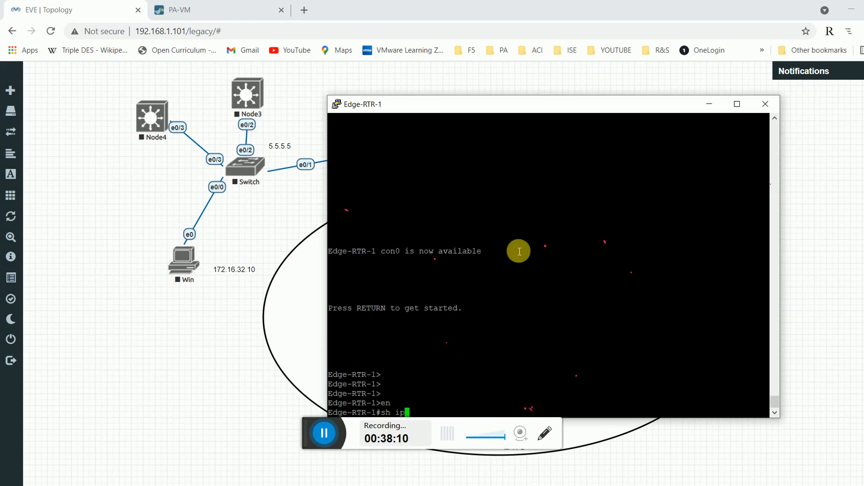
text( route)
key(Return)
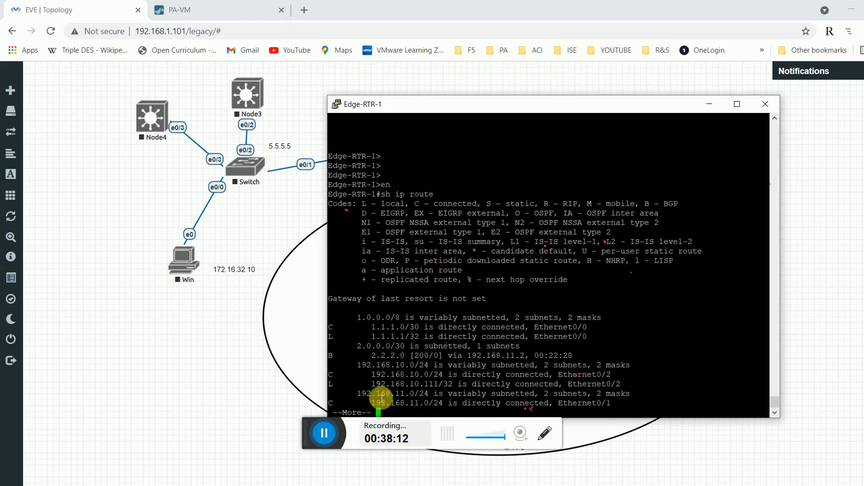
key(space)
drag(372, 328, 613, 409)
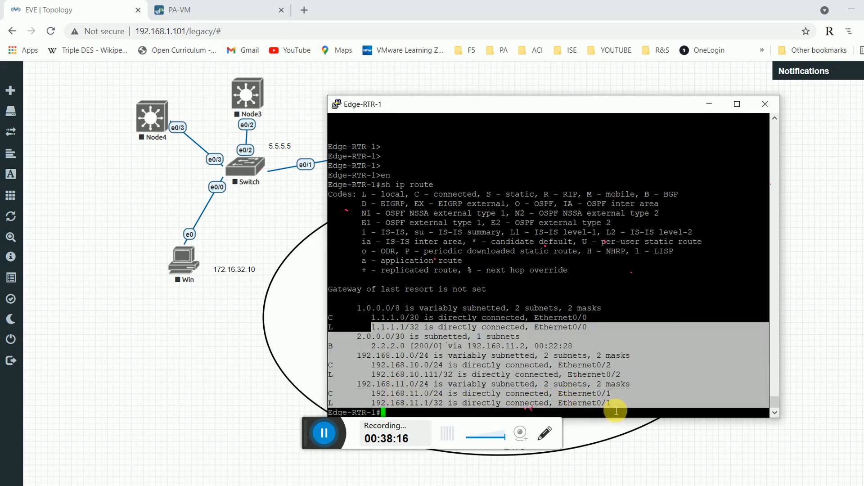
drag(452, 104, 285, 88)
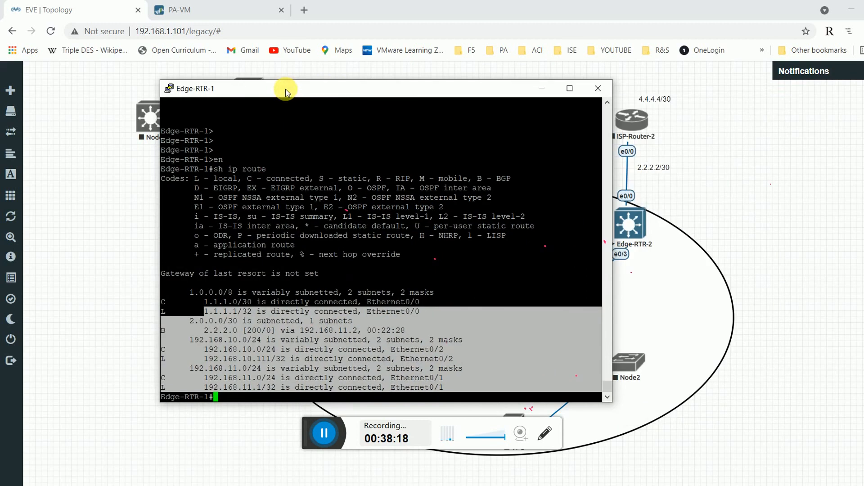
click(280, 165)
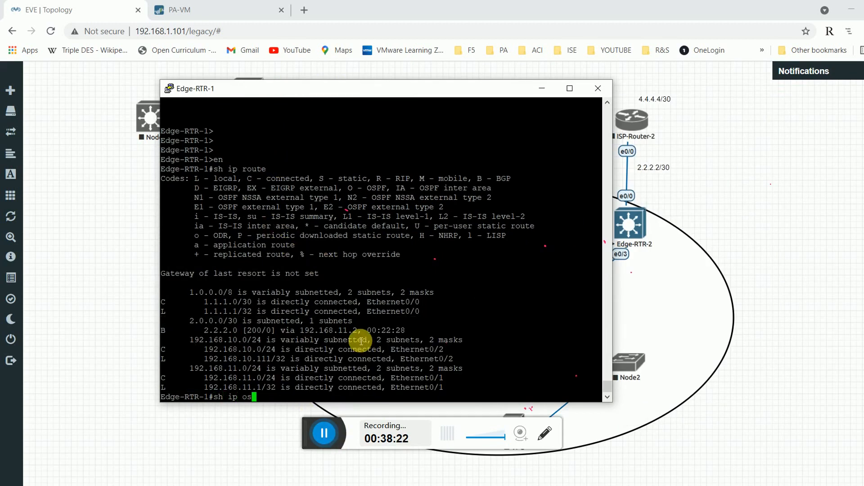
Show Edge-RTR-1's OSPF database, noting neighbor router ID 192.168.11.2.
key(Tab)
text(ne)
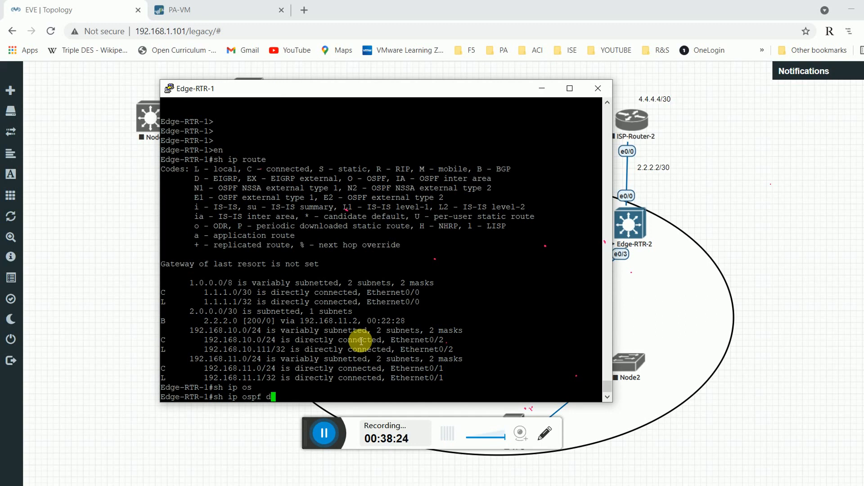
key(Tab)
key(Return)
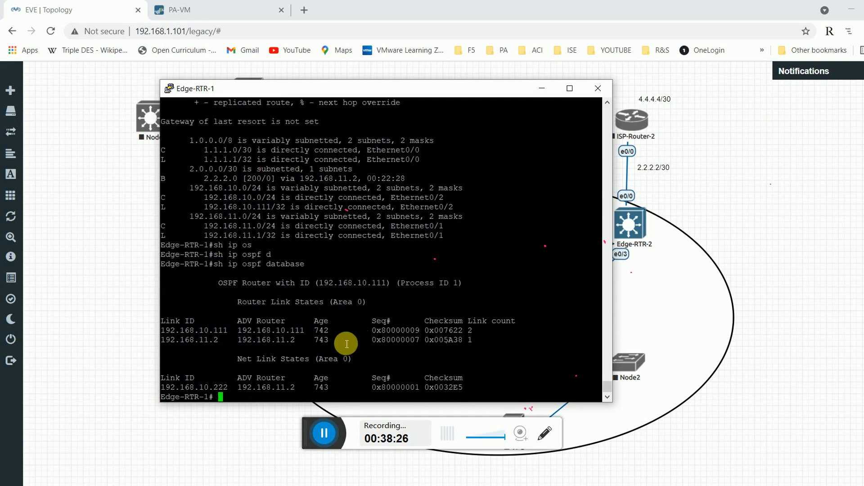
drag(276, 320, 296, 352)
drag(295, 388, 257, 388)
click(338, 289)
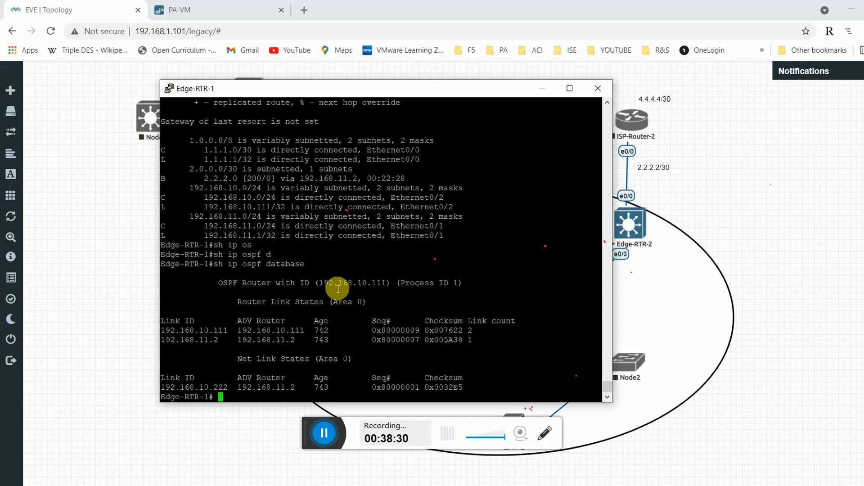
Show the BGP summary: peer 192.168.11.2 up with 3 prefixes, 1.1.1.2 Active.
text(sh ip bgp ne)
key(Tab)
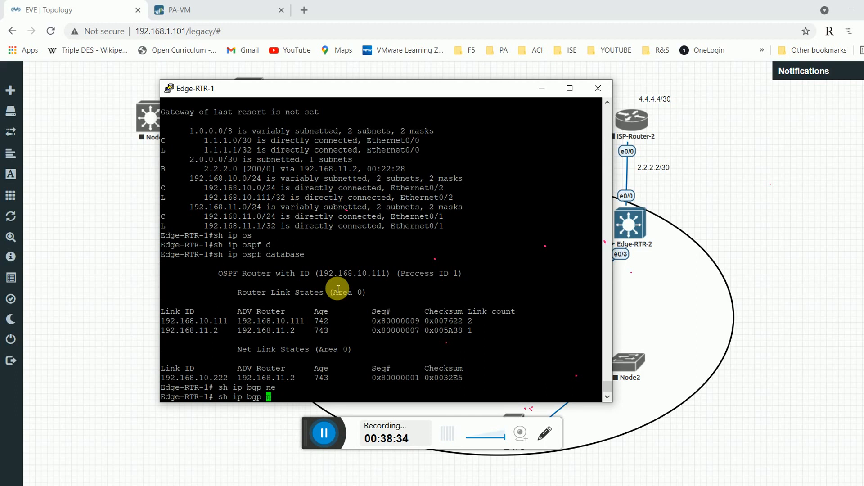
text(su)
key(Tab)
key(Return)
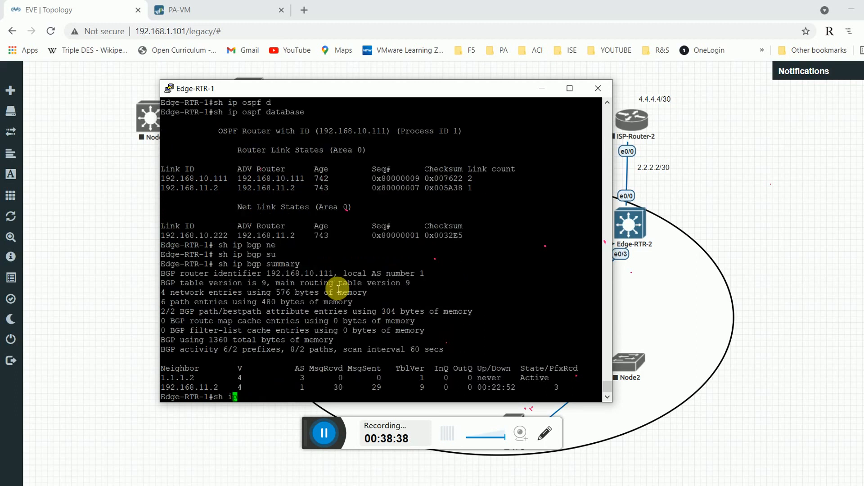
drag(441, 88, 407, 69)
drag(573, 377, 502, 363)
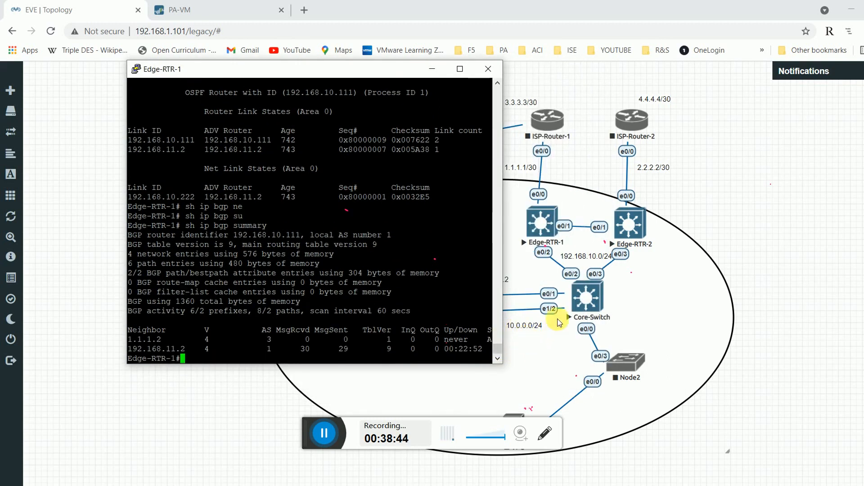
click(554, 326)
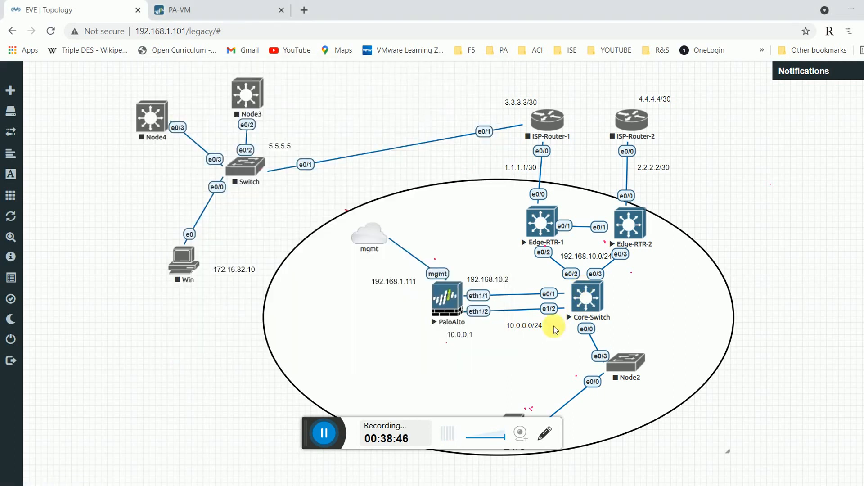
Open OSPF area 10.0.0.1 of the default virtual router and start adding an interface.
click(250, 14)
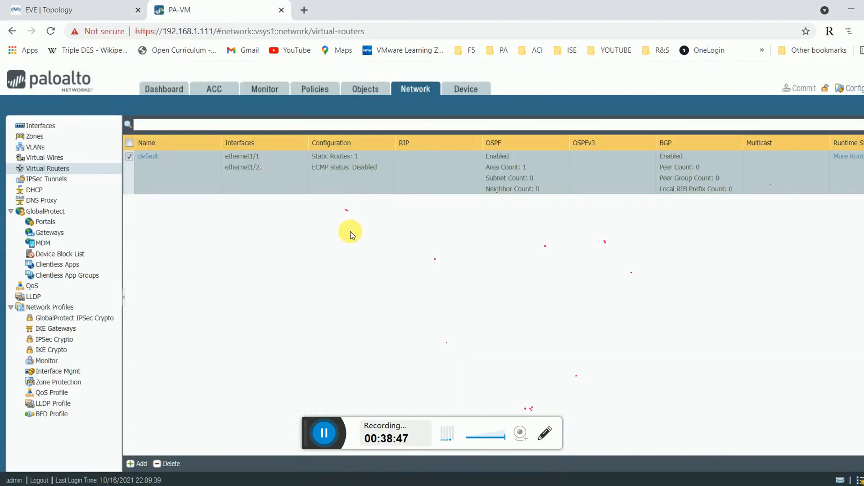
click(147, 157)
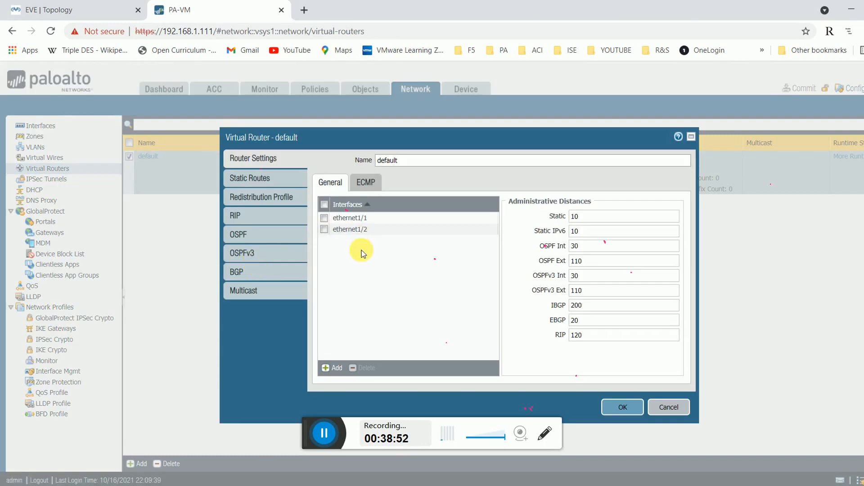
click(273, 252)
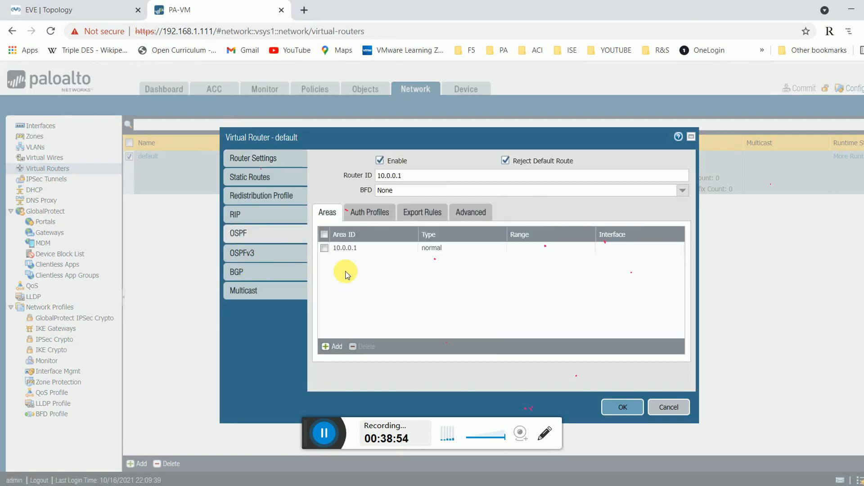
click(351, 250)
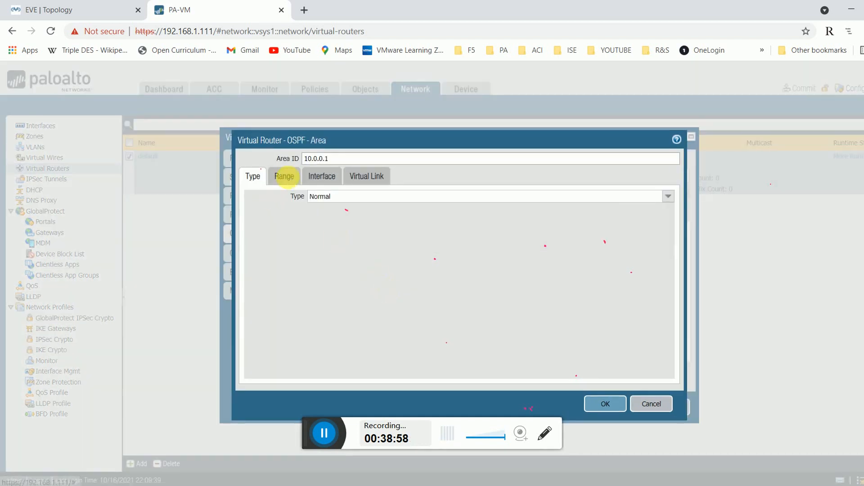
click(284, 176)
click(322, 177)
click(253, 177)
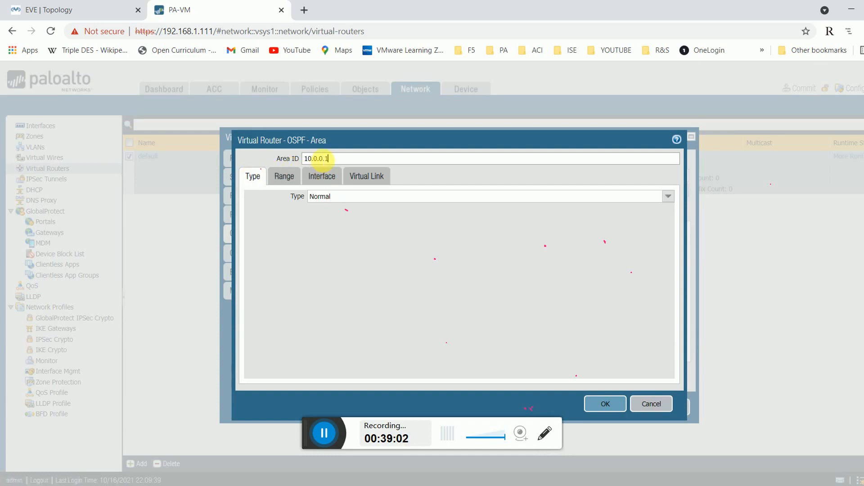
click(295, 177)
click(327, 177)
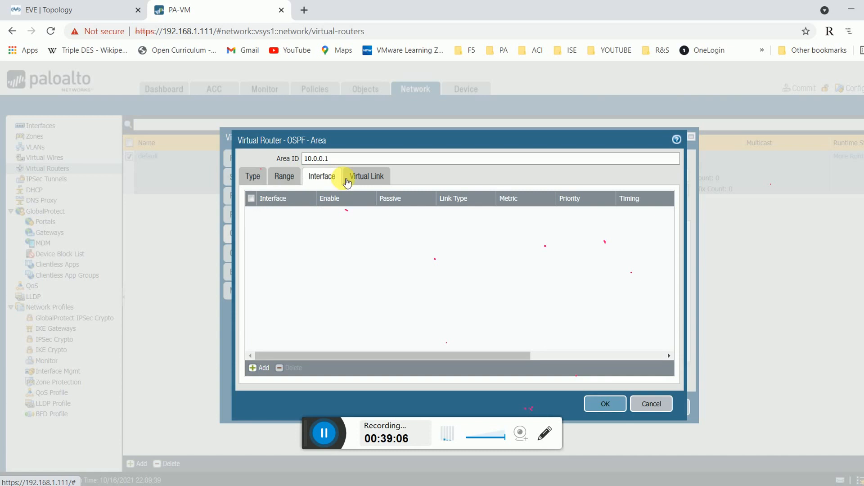
click(260, 368)
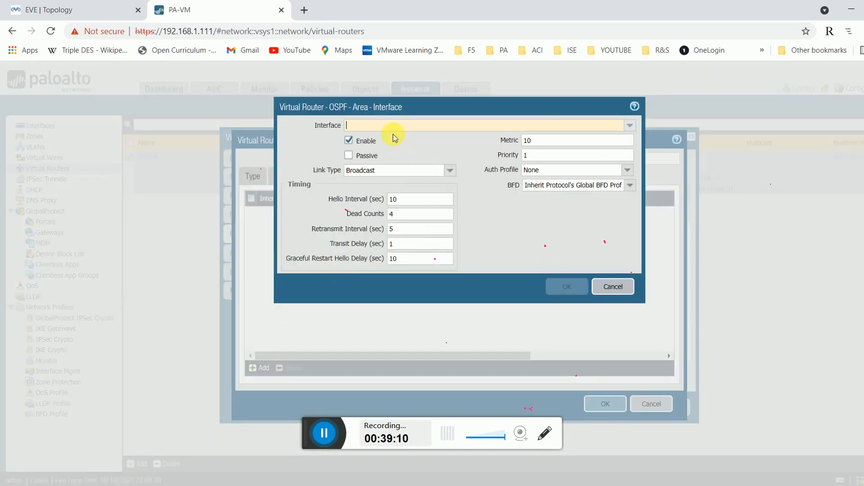
Add ethernet1/2 to area 10.0.0.1 with link type Broadcast.
click(630, 125)
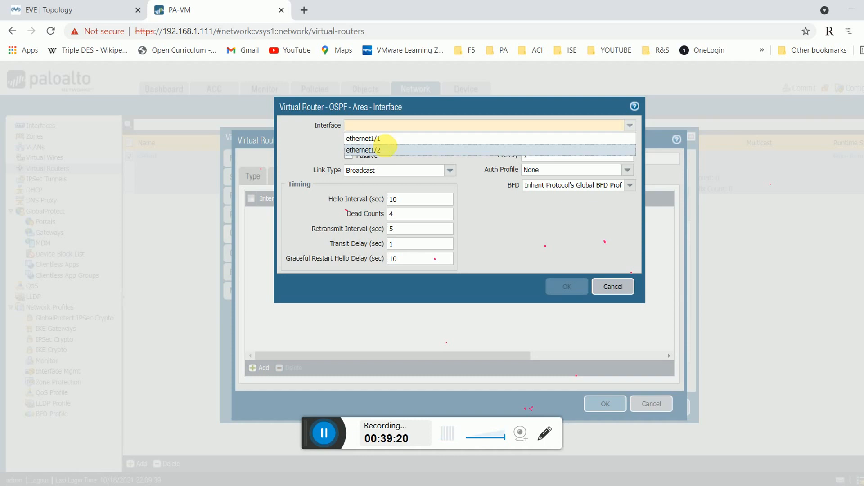
click(385, 150)
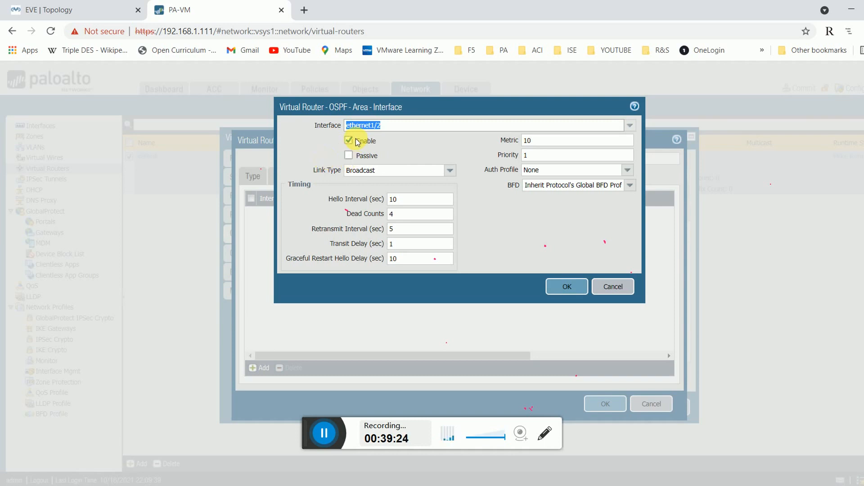
click(455, 169)
click(455, 170)
click(455, 170)
click(455, 149)
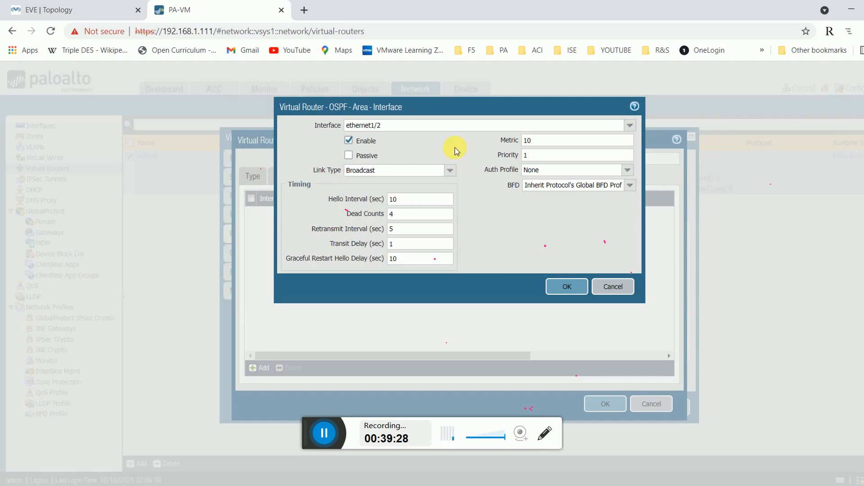
click(450, 175)
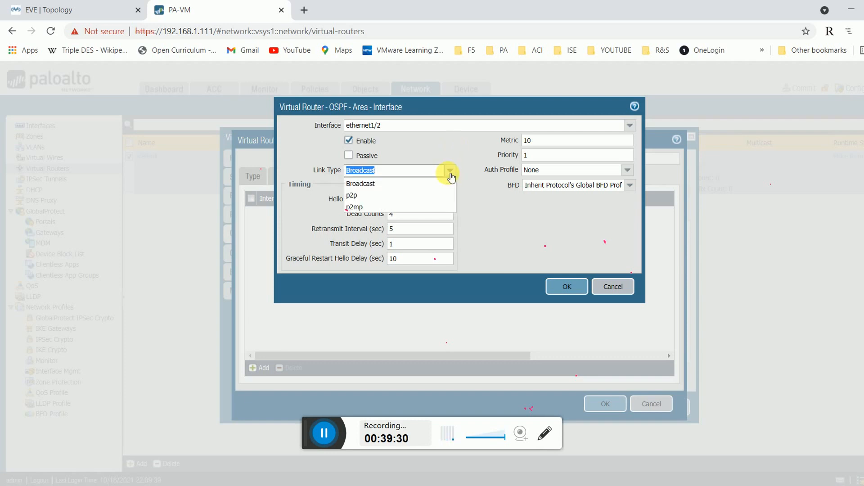
click(365, 182)
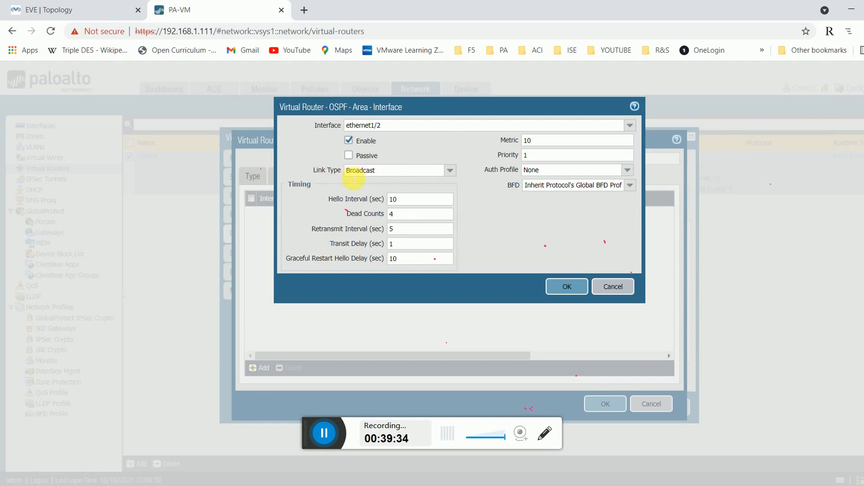
click(568, 287)
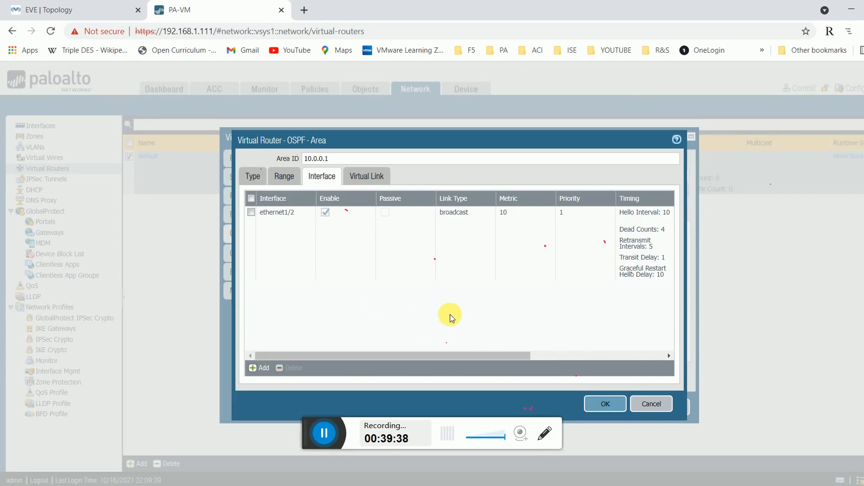
Add ethernet1/1 to the area and save the area and virtual router.
click(262, 368)
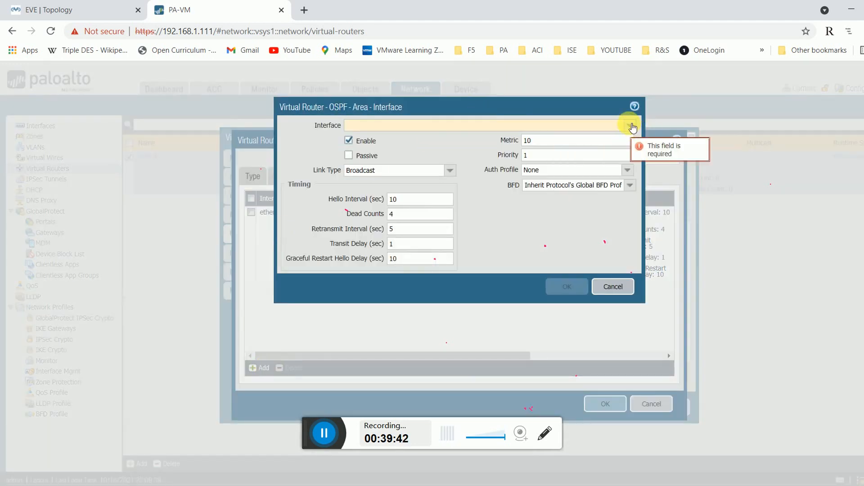
click(633, 128)
click(467, 140)
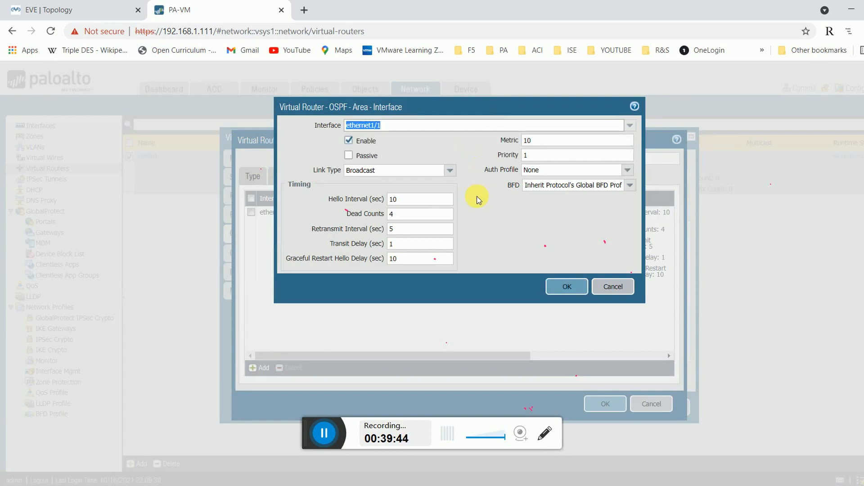
click(543, 286)
click(605, 403)
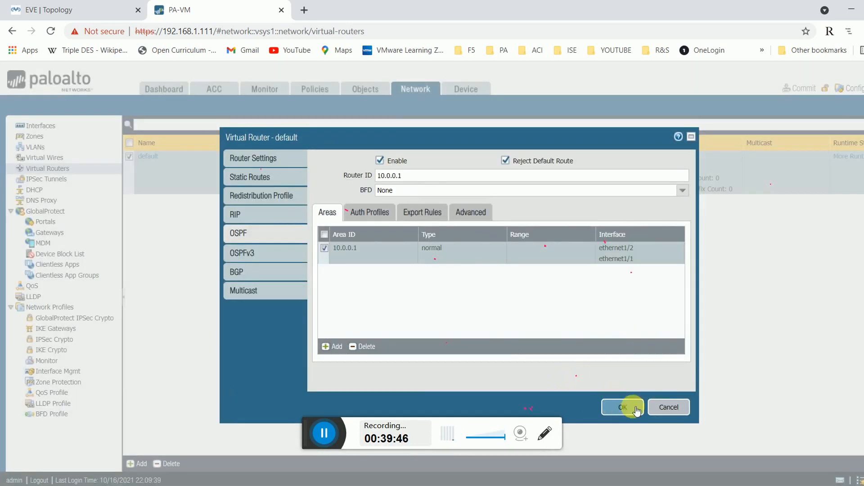
click(622, 406)
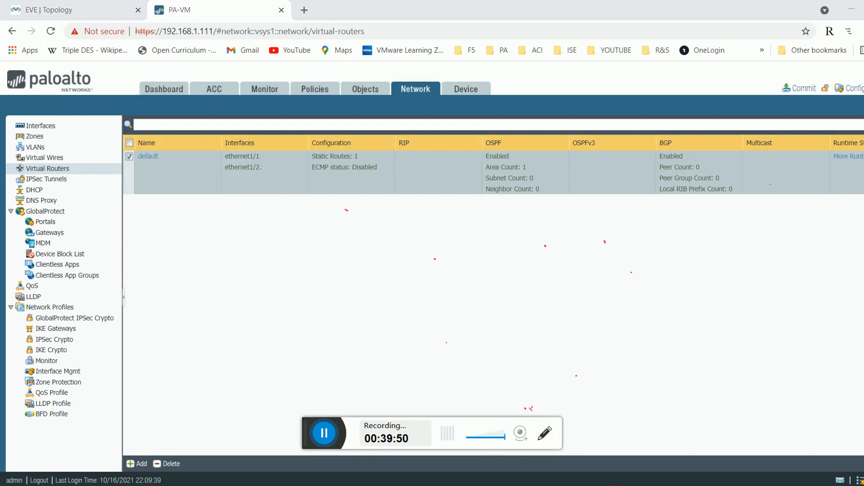
On the PA-VM CLI, display the routing table and mark the 10.0.0.0/24 and 10.0.0.1/32 routes.
click(628, 446)
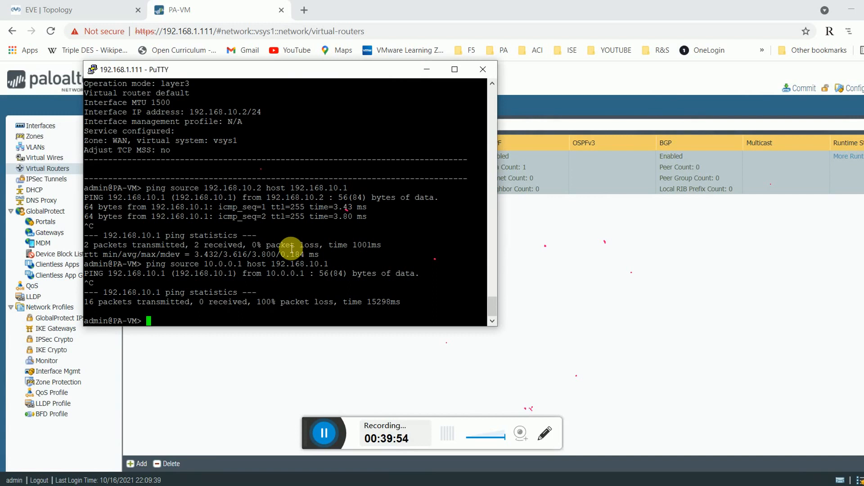
text(show routing route)
key(Return)
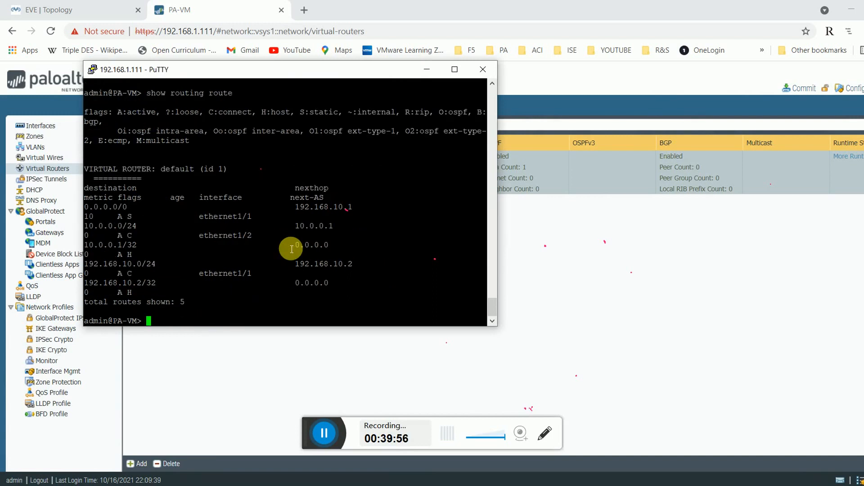
double_click(102, 245)
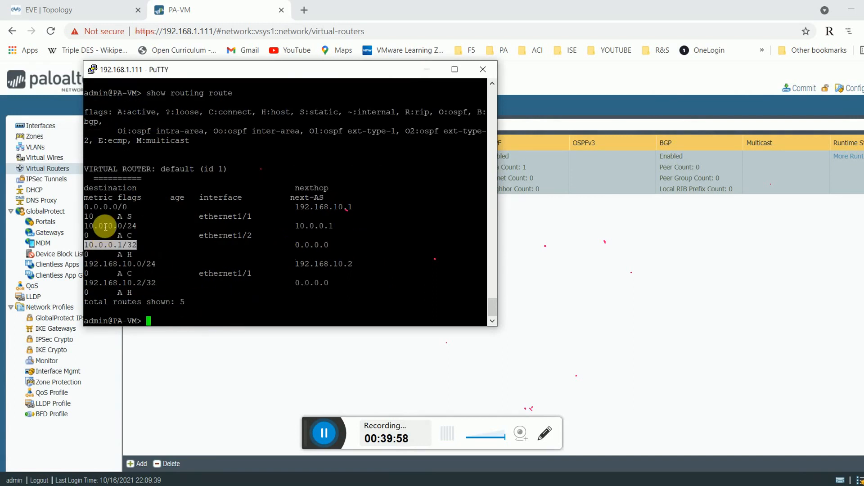
double_click(105, 226)
triple_click(112, 248)
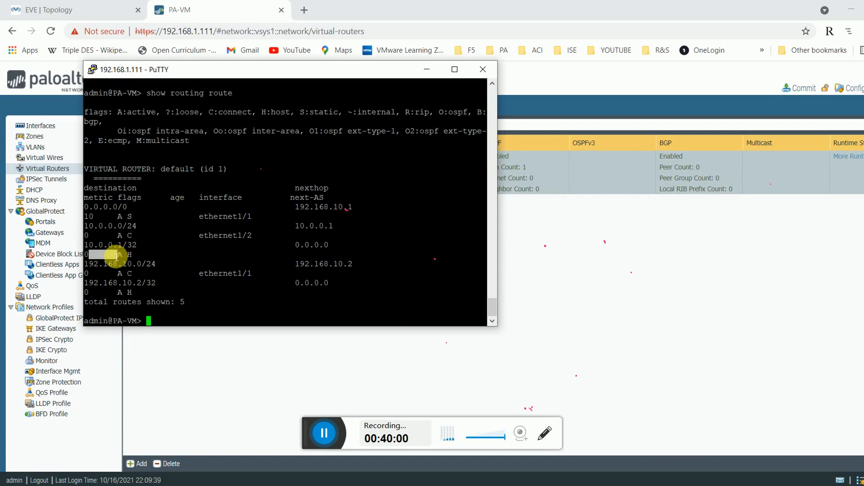
double_click(111, 226)
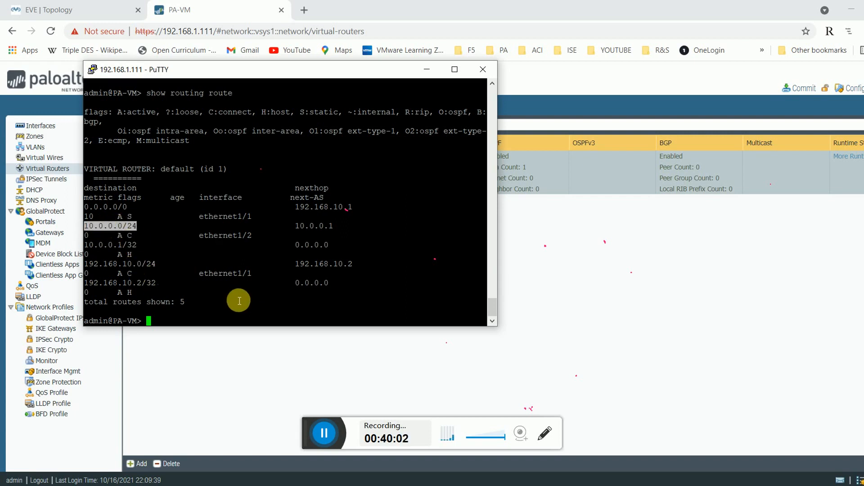
Run 'show routing route type ospf' and 'show routing protocol ospf lsdb'; both return nothing.
text(outing route )
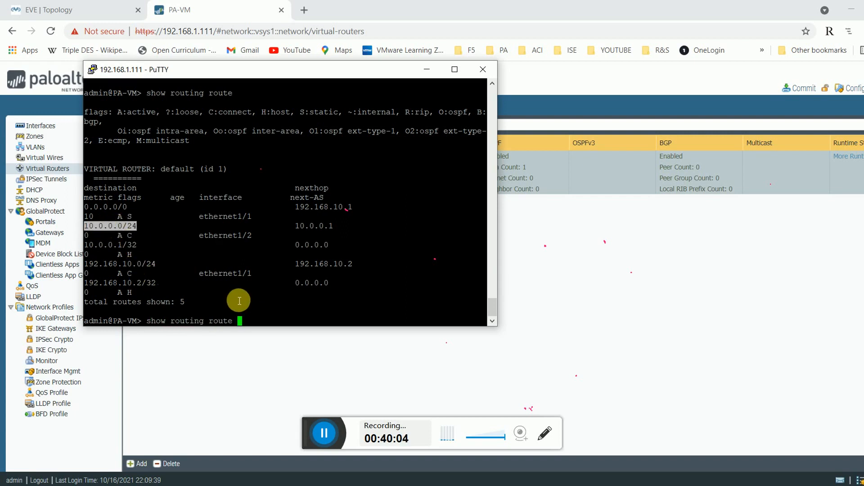
text(type ospf 1)
key(BackSpace)
key(Return)
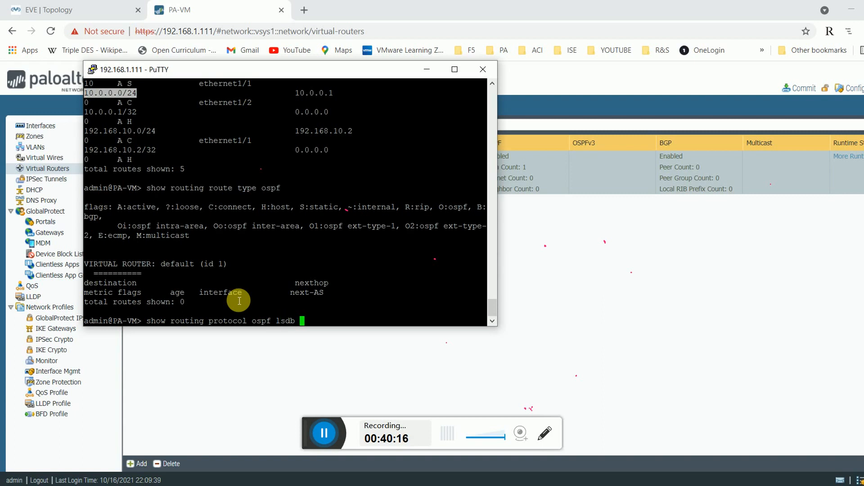
key(Return)
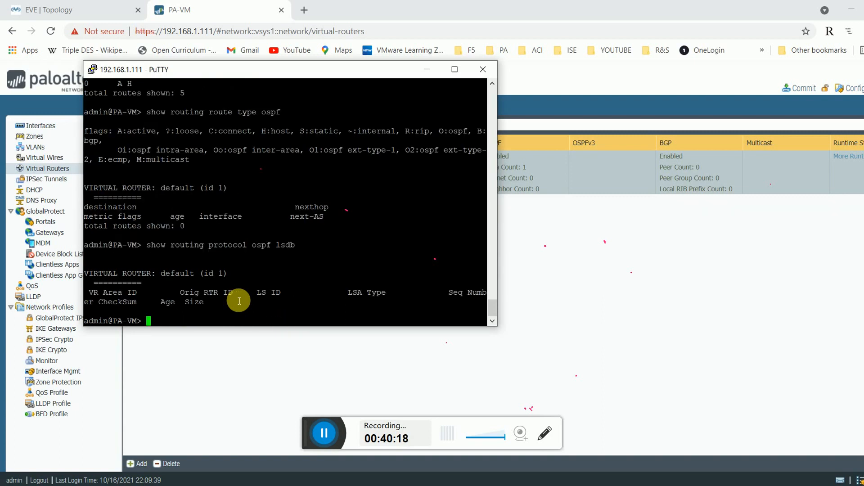
double_click(245, 246)
double_click(257, 284)
double_click(229, 295)
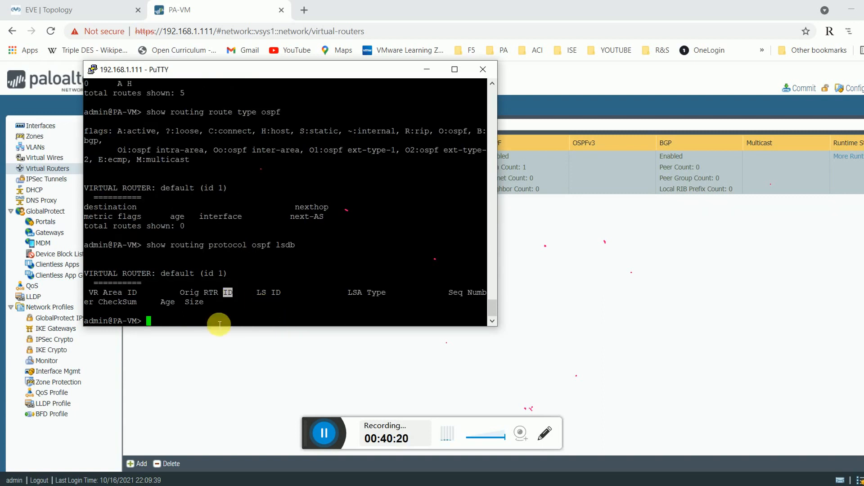
On the Edge-RTR-1 console, run 'sh ip route' and page through its full routing table.
click(522, 485)
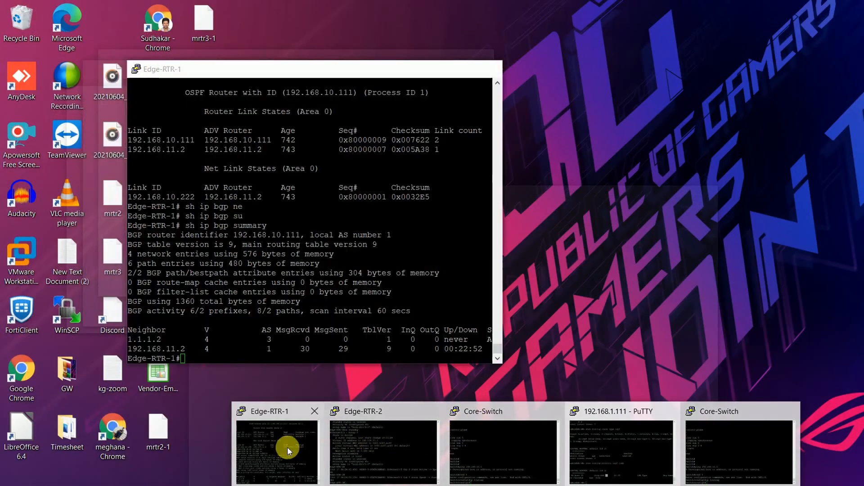
click(287, 447)
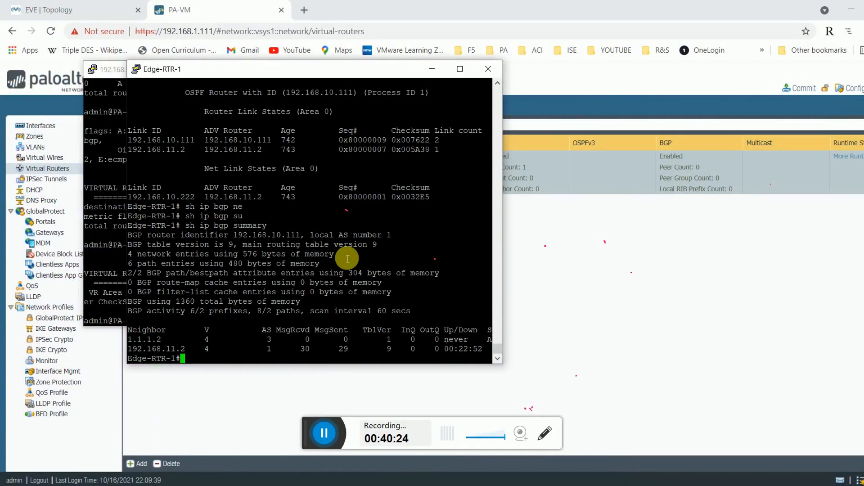
text(sh ip route)
key(Return)
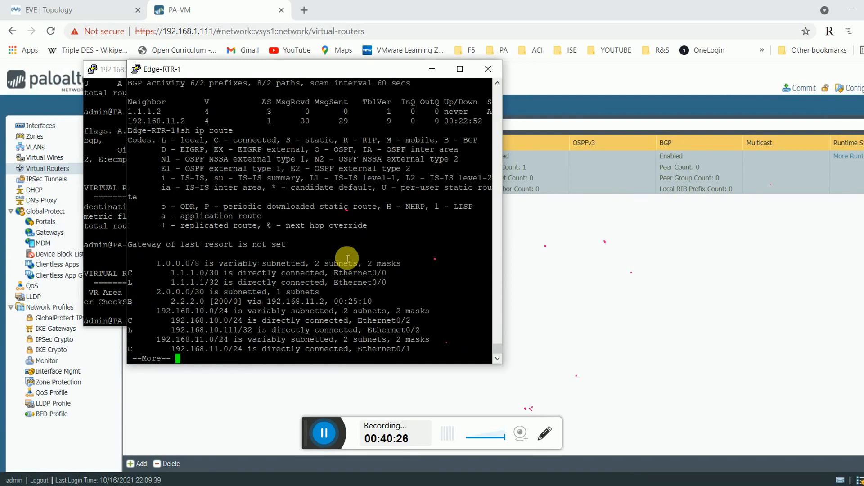
key(space)
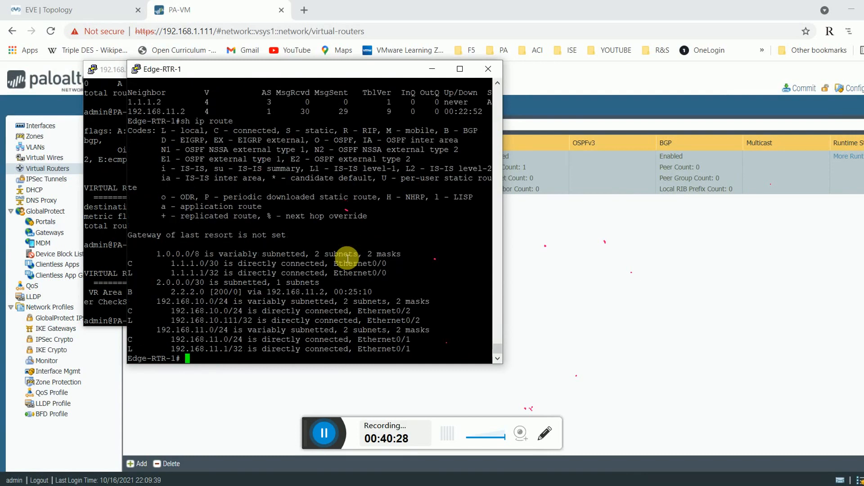
drag(343, 83, 540, 174)
scroll(503, 272, up, 5)
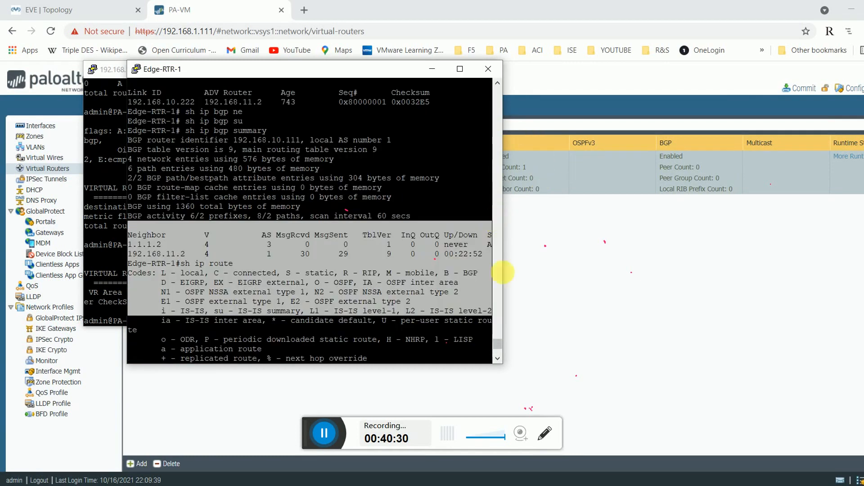
click(650, 284)
Add ethernet1/1 and ethernet1/2 as interface filters to the default router's Defaultroute redistribution profile.
click(153, 157)
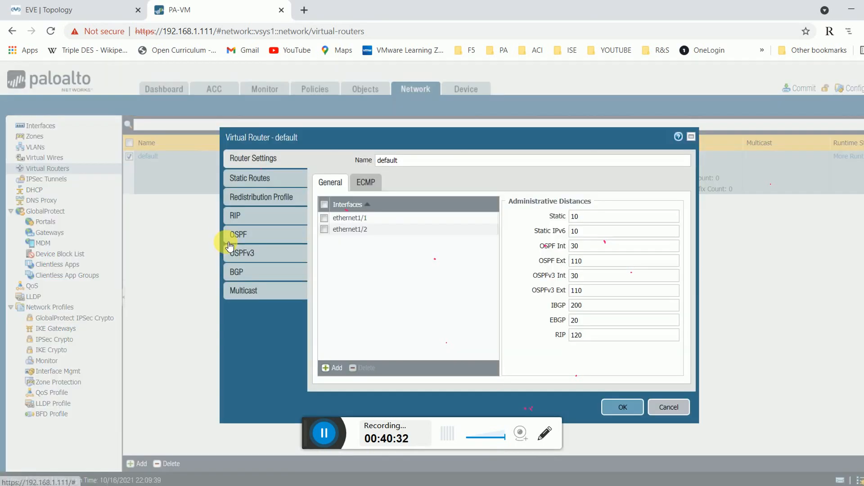
click(261, 197)
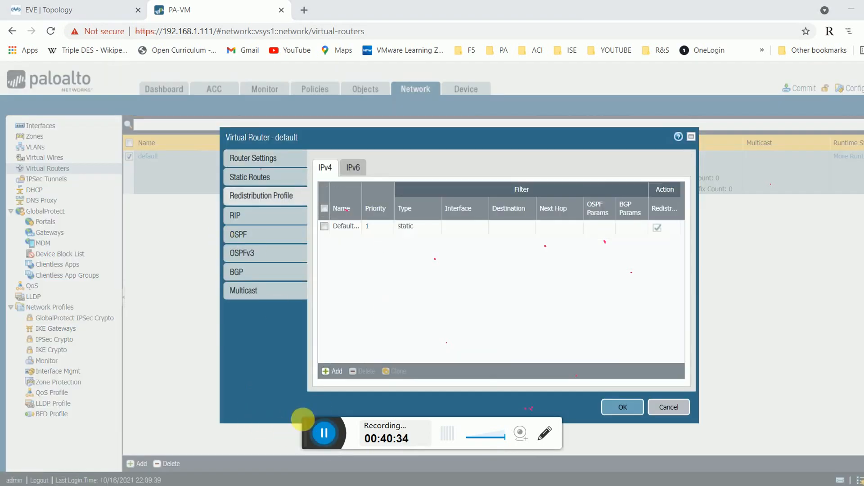
click(343, 226)
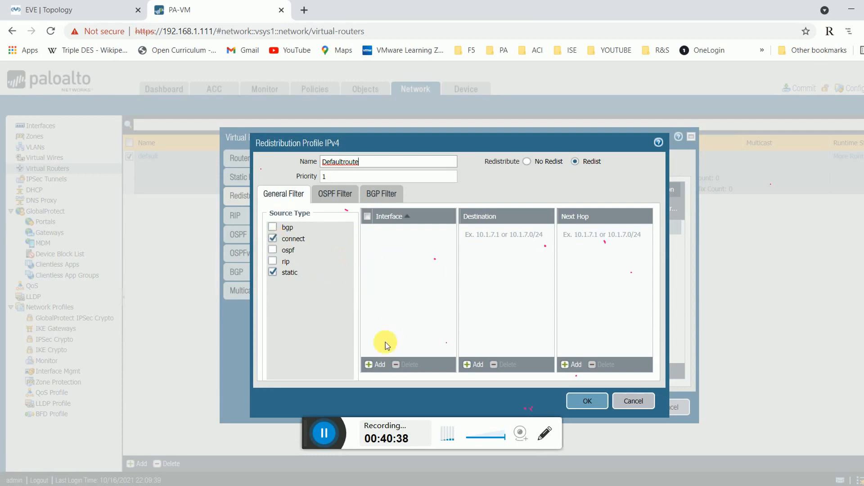
click(385, 368)
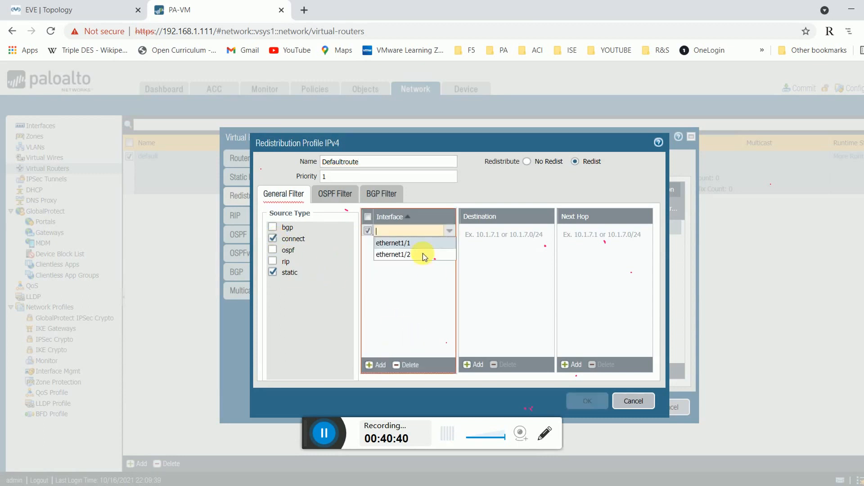
click(402, 241)
click(377, 364)
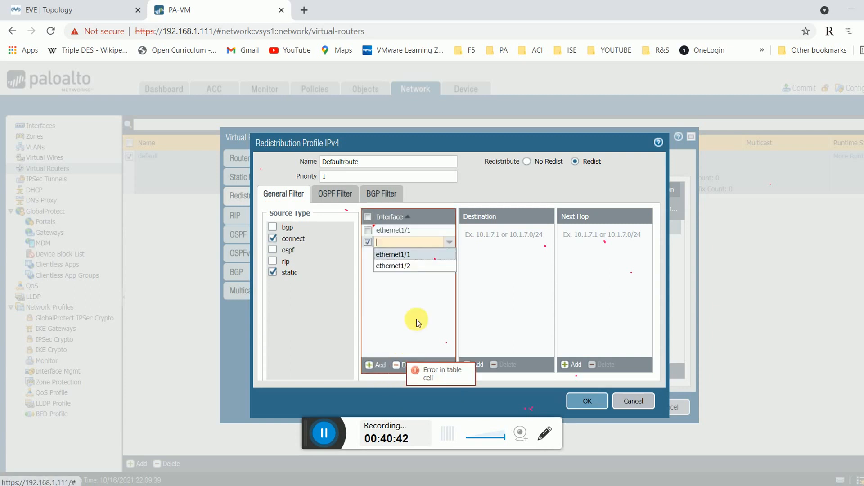
click(391, 264)
click(588, 401)
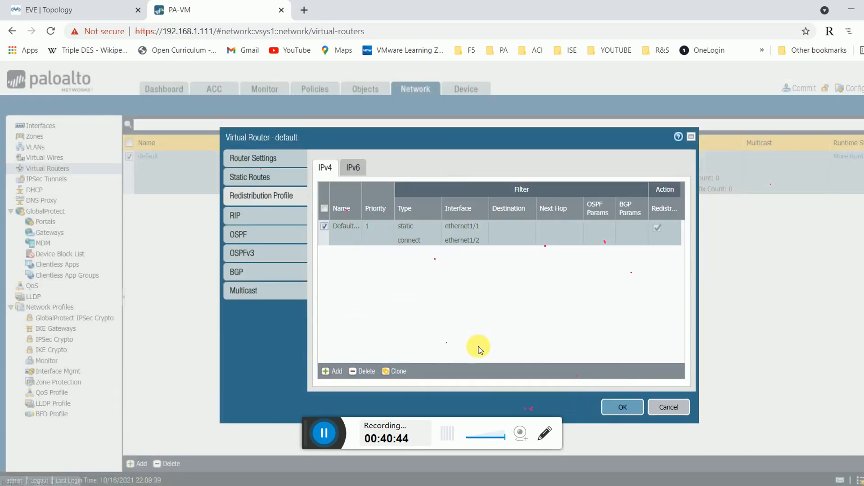
click(642, 406)
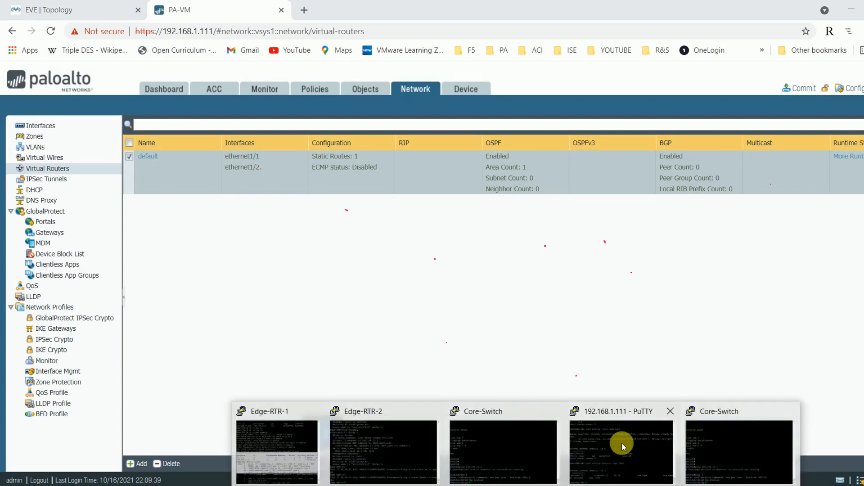
mouse_move(609, 442)
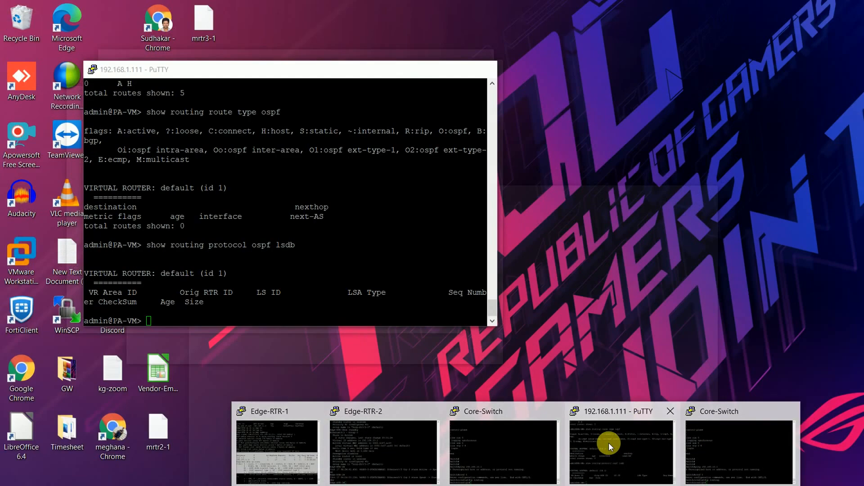
click(609, 442)
Recheck the PA-VM's still-empty OSPF LSDB and five-route table, including 192.168.10.0/24 via 192.168.10.2.
key(Up)
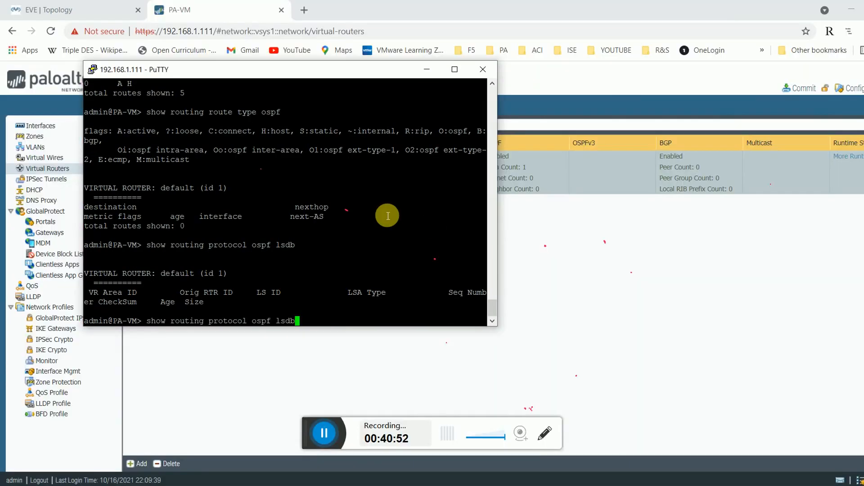
key(Return)
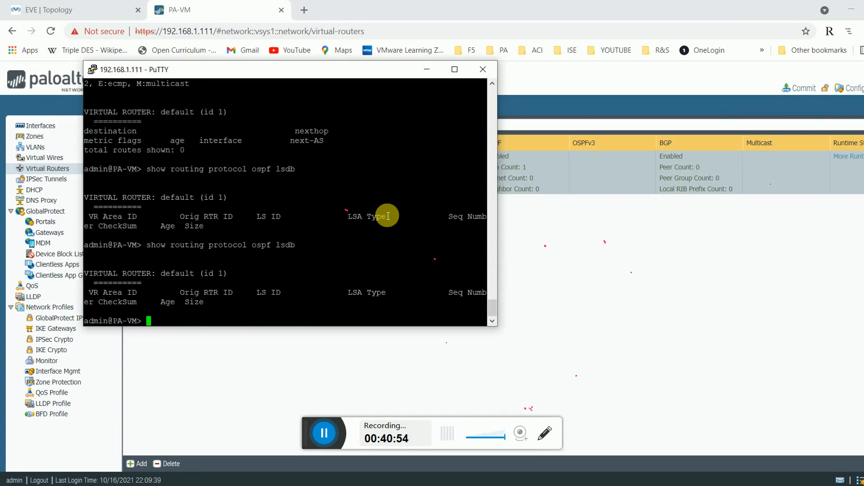
text(show routing route)
key(Return)
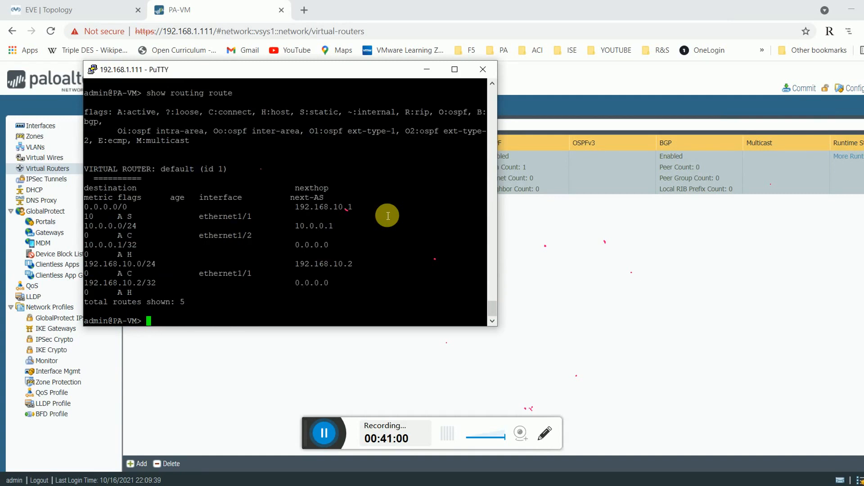
double_click(326, 264)
click(138, 267)
double_click(137, 267)
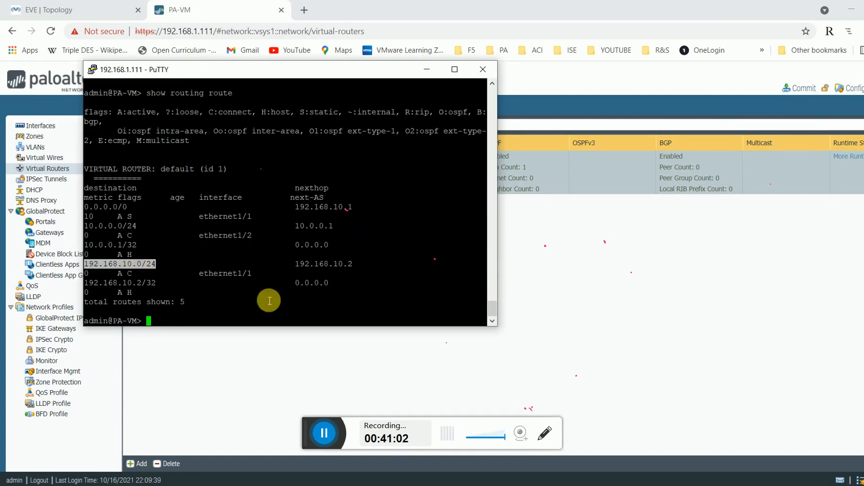
click(328, 375)
click(153, 156)
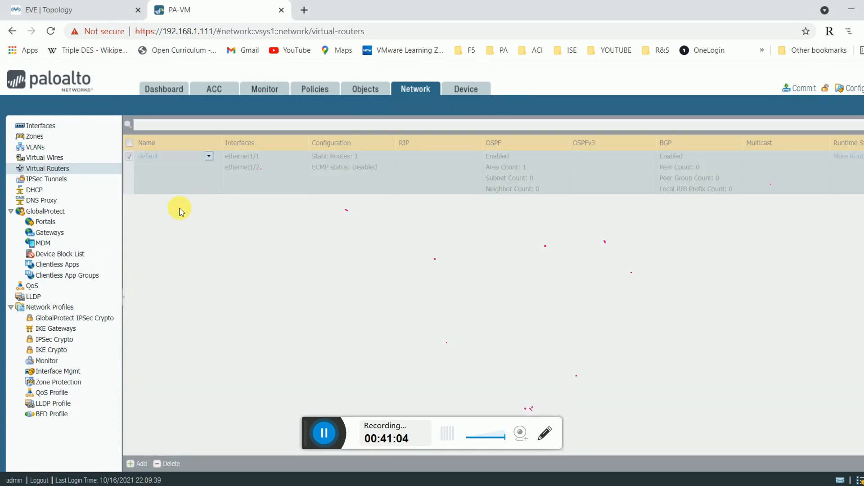
Change the default router's OSPF area ID from 10.0.0.1 to 0.0.0.0 and save both dialogs.
click(240, 234)
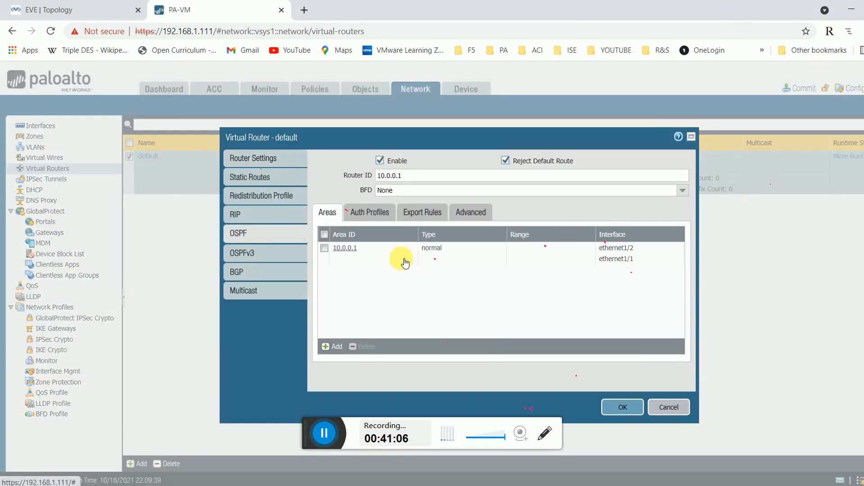
double_click(413, 179)
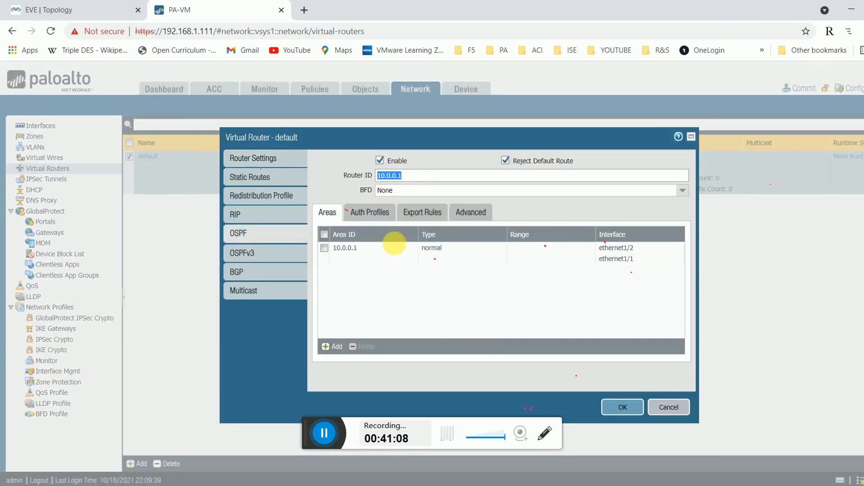
click(354, 249)
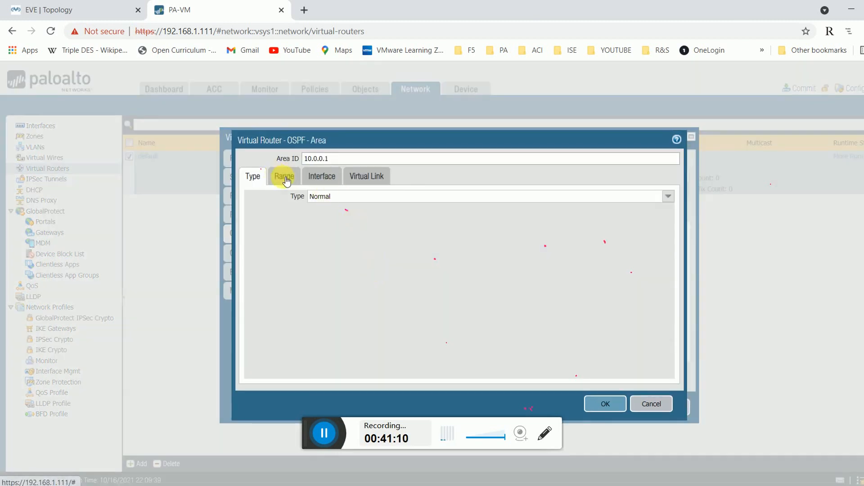
double_click(330, 159)
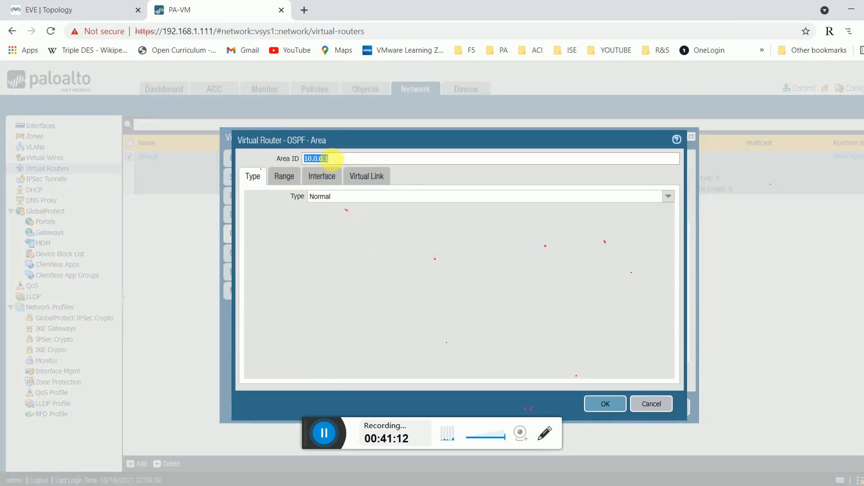
text(0.0.0.0)
click(623, 407)
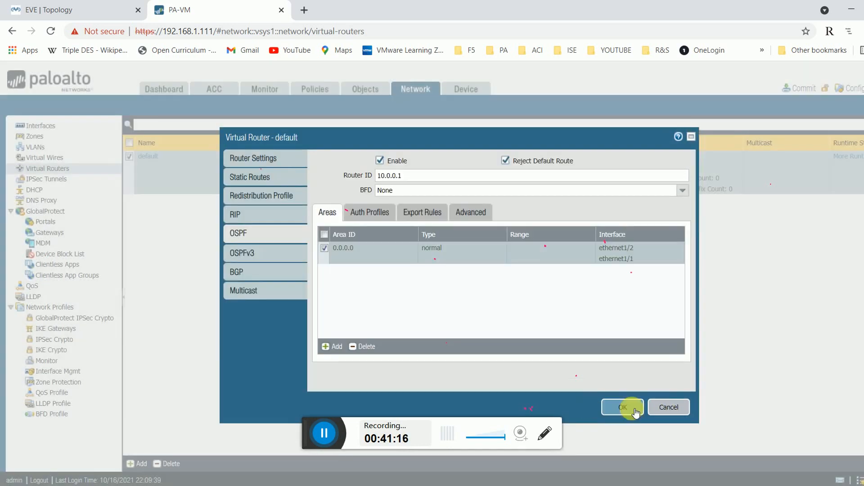
click(618, 408)
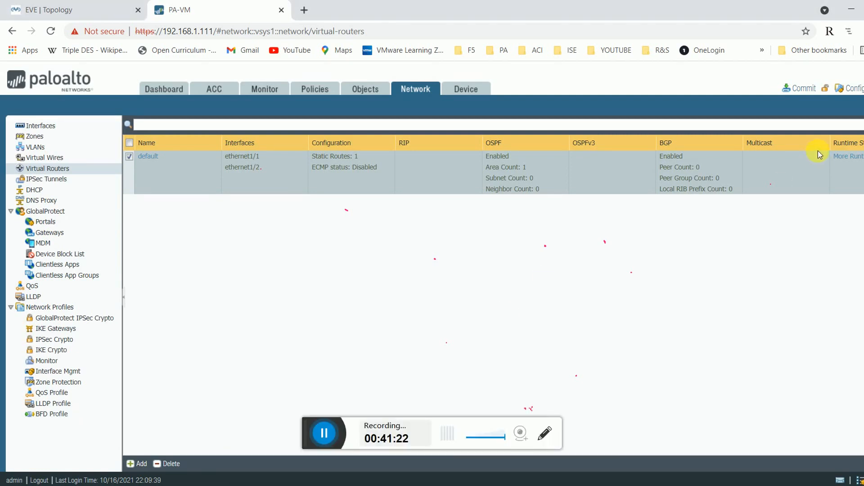
click(849, 156)
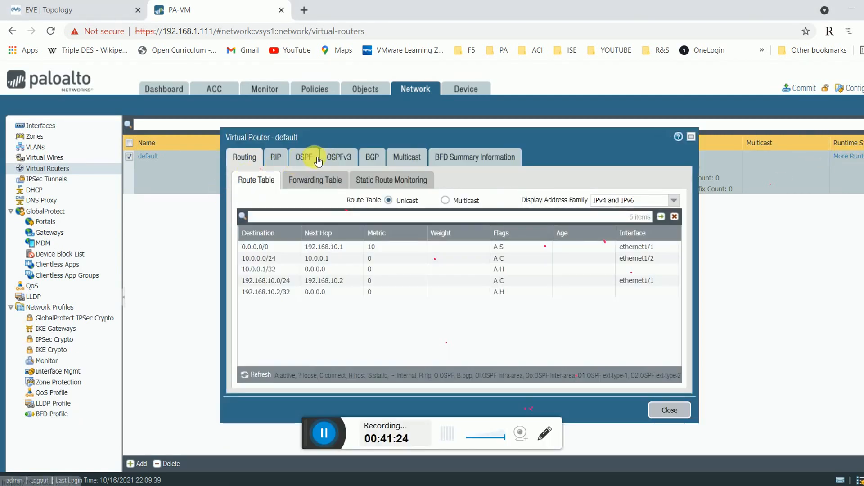
click(304, 157)
click(289, 180)
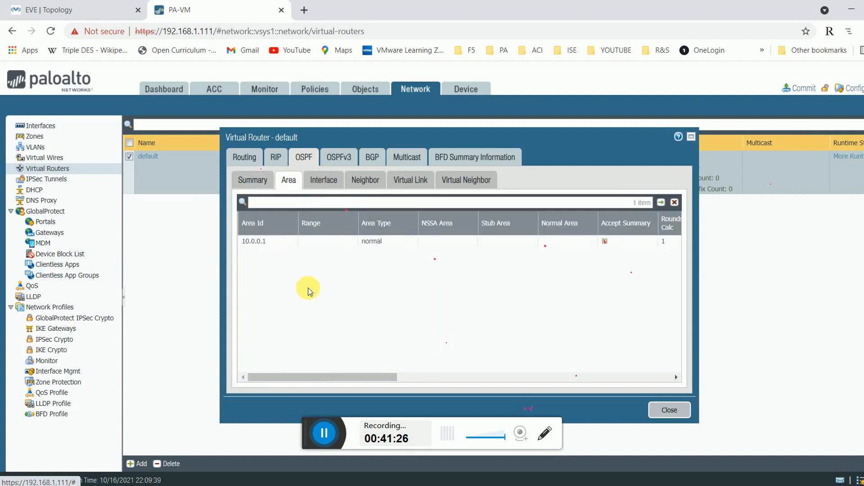
click(669, 408)
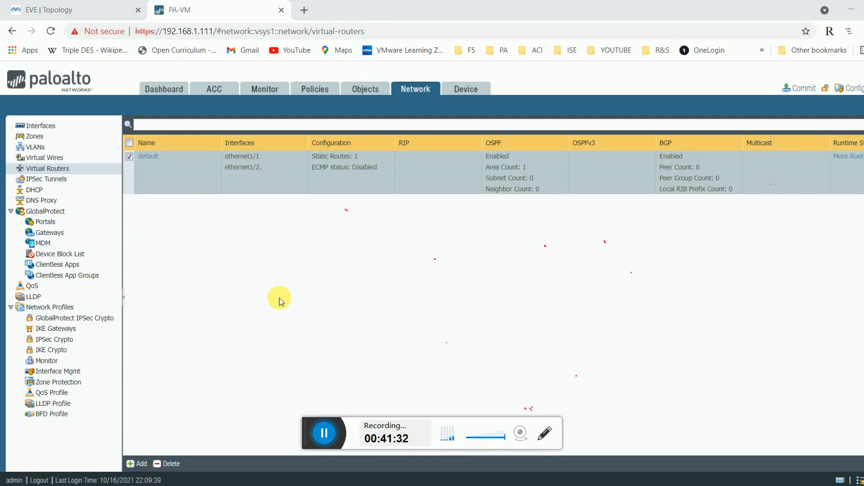
click(39, 169)
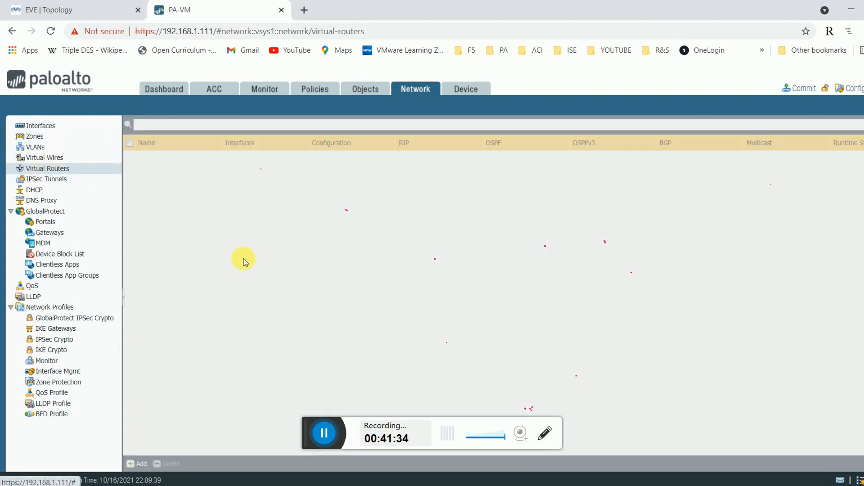
click(850, 156)
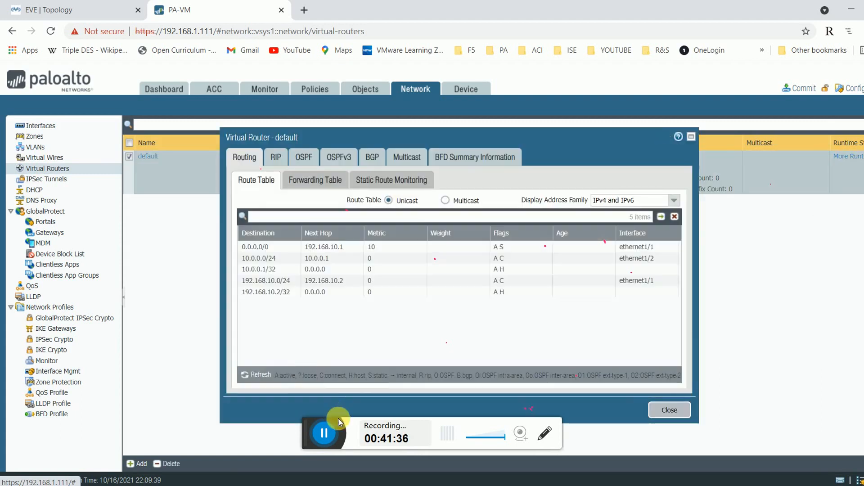
click(304, 157)
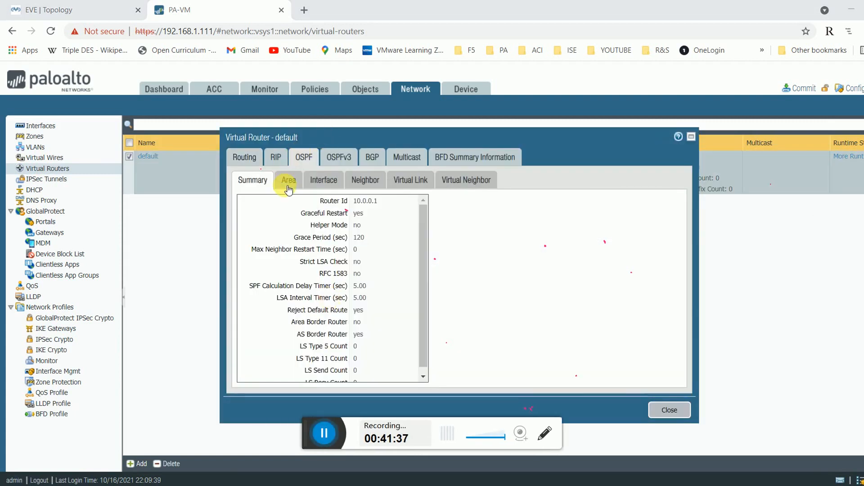
click(288, 180)
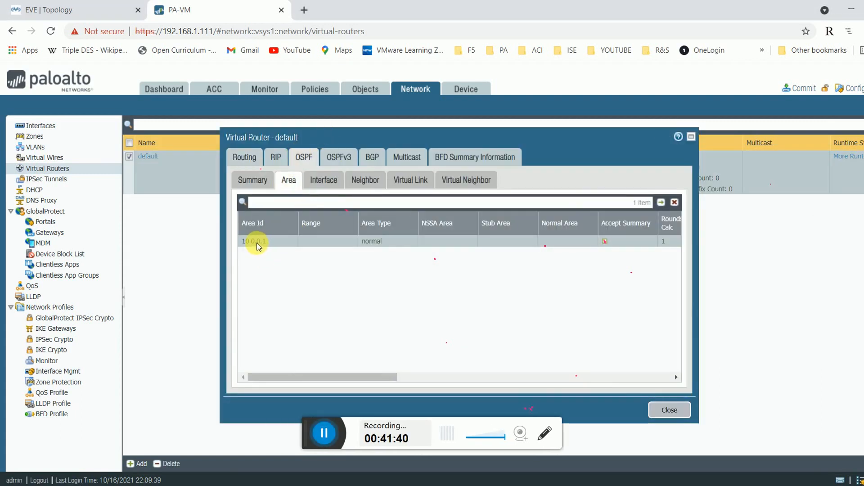
click(520, 376)
drag(498, 377, 283, 347)
click(677, 411)
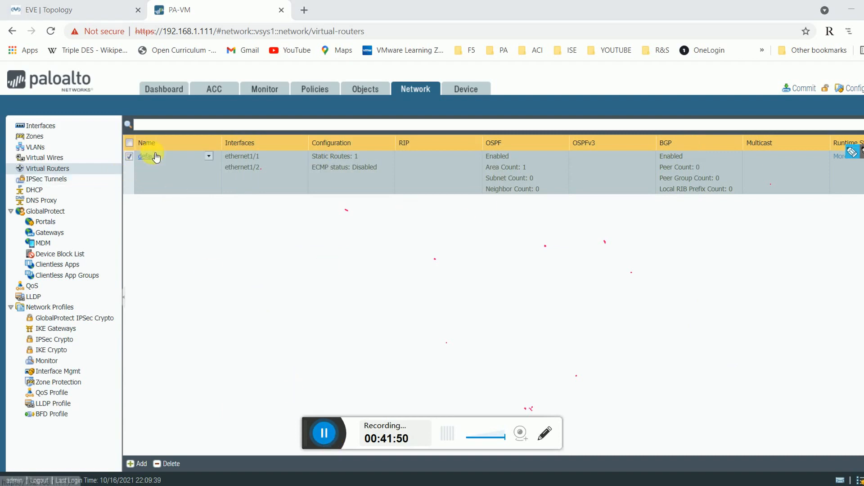
click(833, 157)
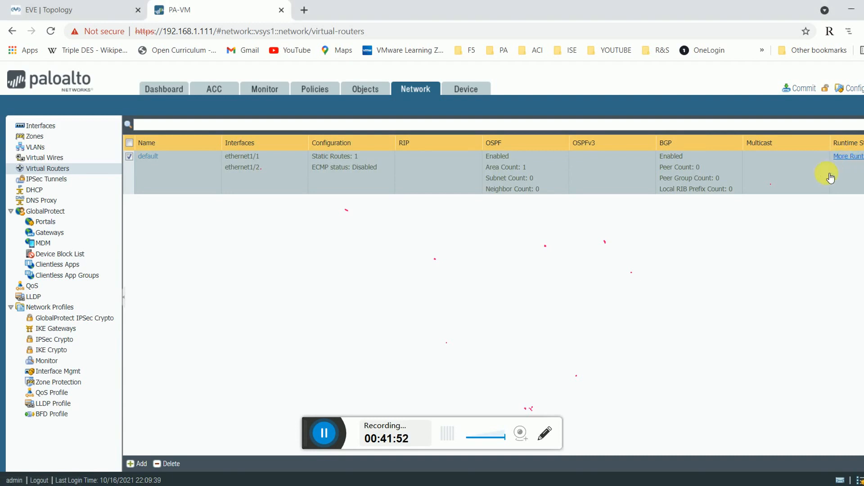
click(304, 157)
click(289, 180)
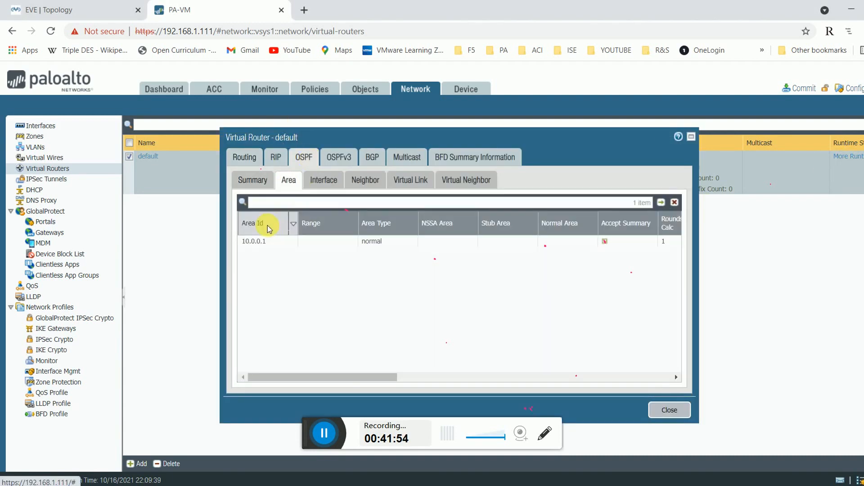
click(664, 412)
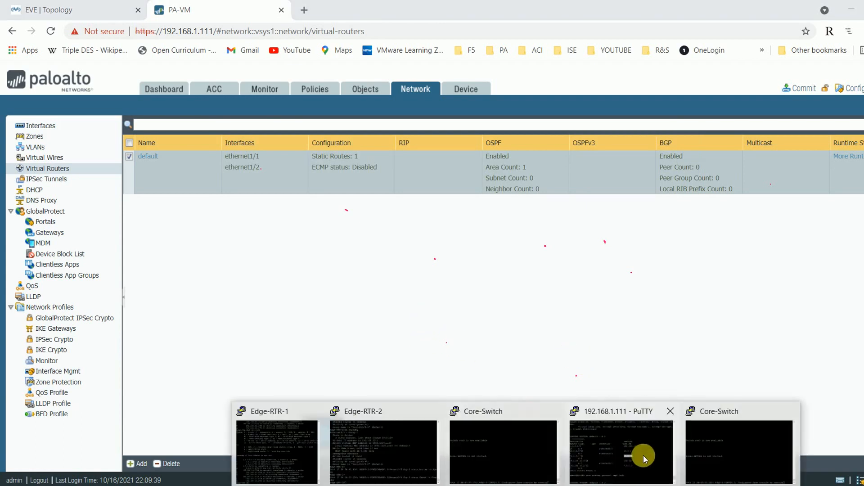
Enter the 'debug routing restart' command at the PA-VM prompt.
mouse_move(669, 445)
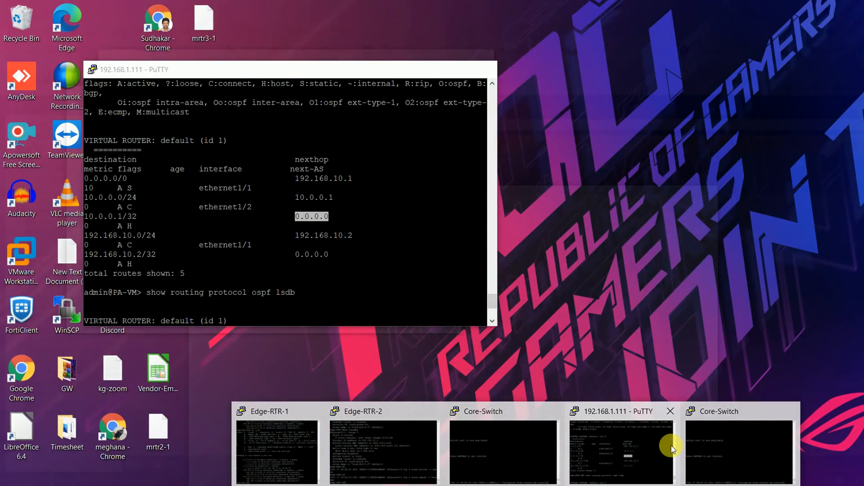
click(629, 439)
click(287, 253)
scroll(287, 254, down, 5)
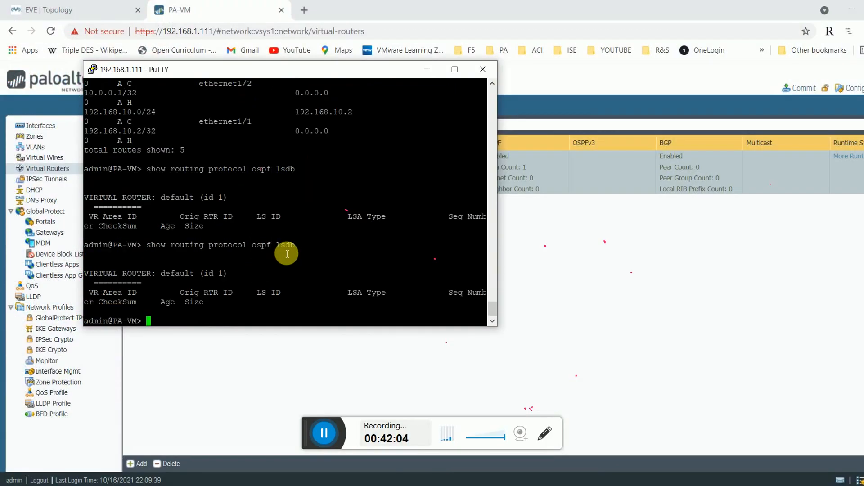
key(Return)
key(Return)
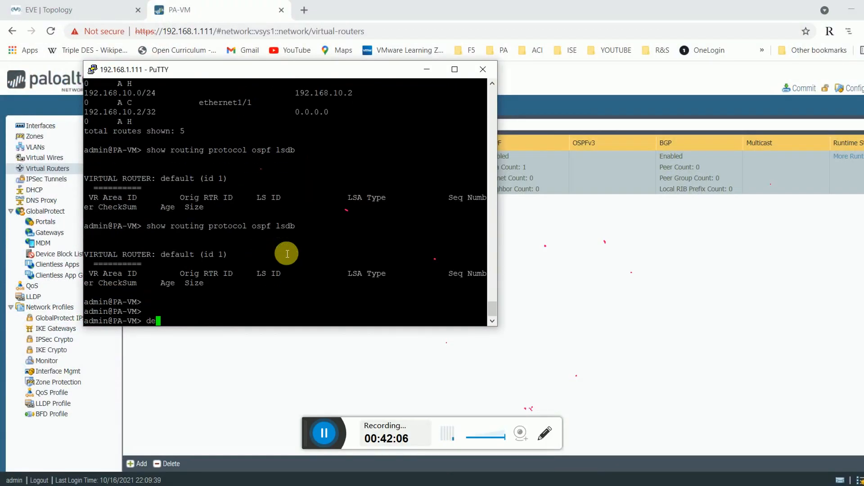
text(debug r)
key(Tab)
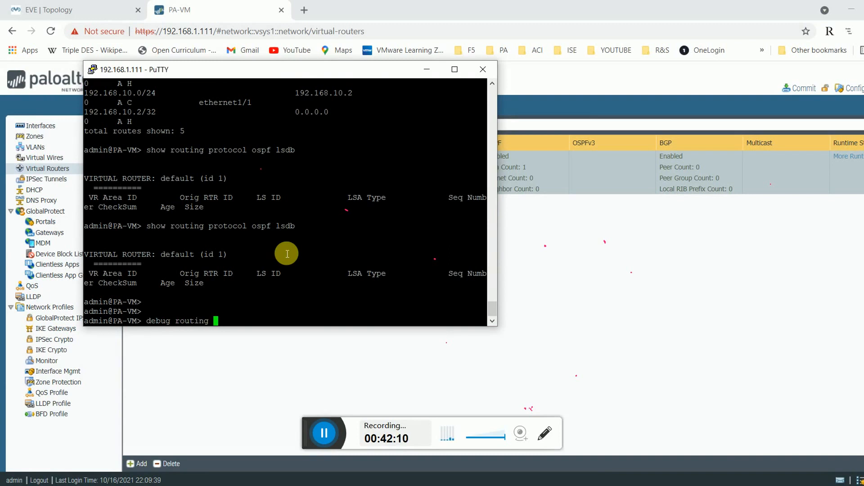
key(BackSpace)
key(BackSpace)
key(BackSpace)
key(BackSpace)
key(BackSpace)
key(BackSpace)
key(BackSpace)
key(BackSpace)
key(BackSpace)
key(BackSpace)
key(BackSpace)
key(BackSpace)
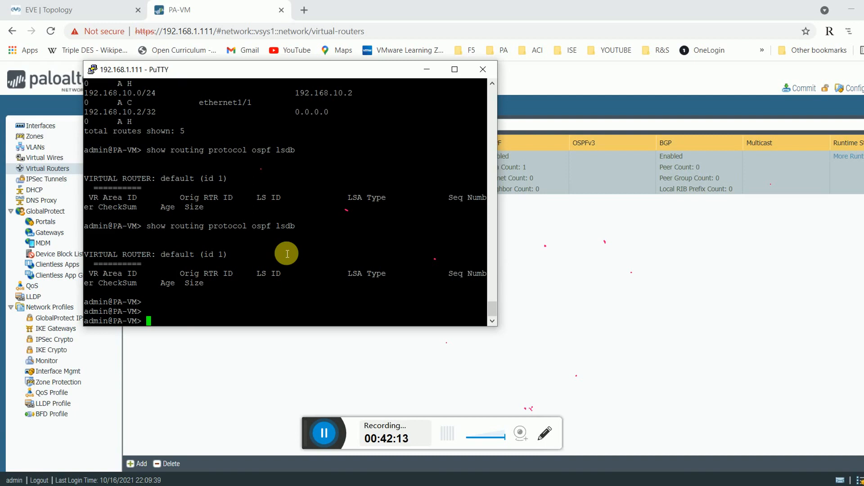
click(325, 435)
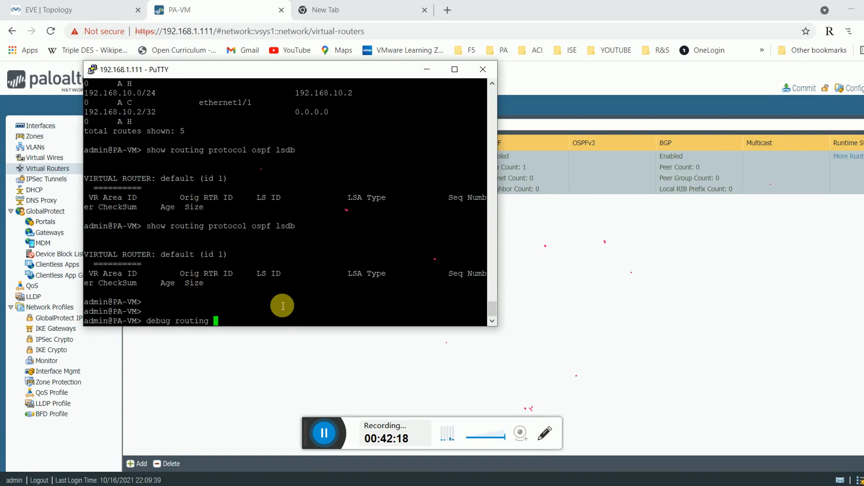
Confirm the routing restart with y, then run 'show routing route', which reports routed not ready.
key(Return)
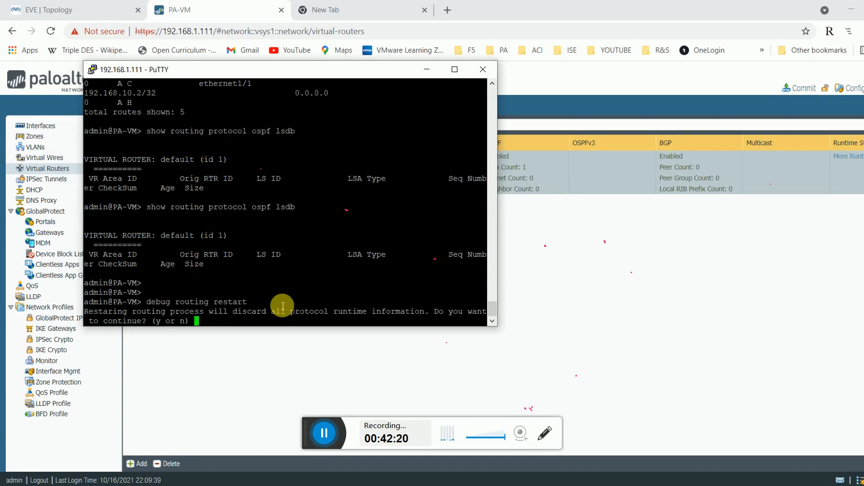
key(y)
key(Return)
key(Return)
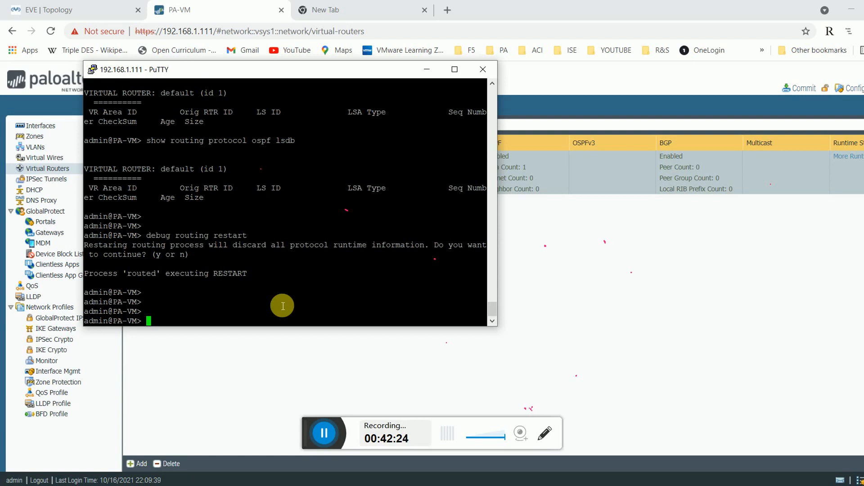
key(Return)
key(Return)
key(Return)
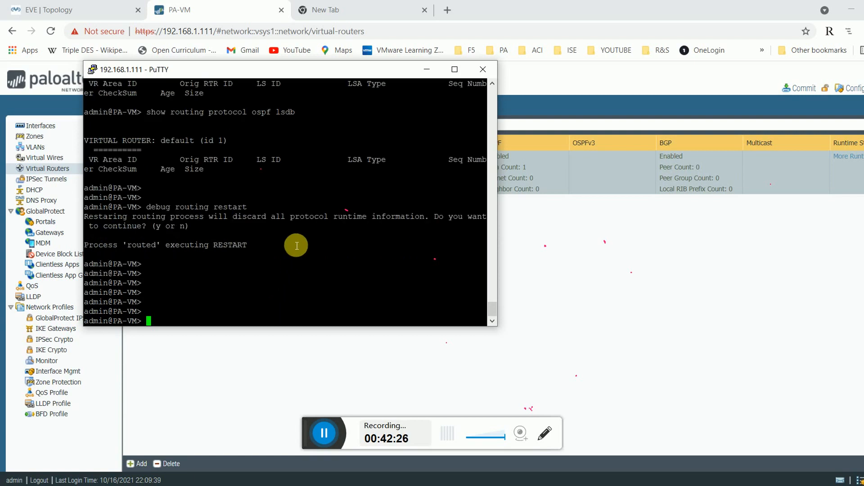
key(Return)
key(Return)
key(Return)
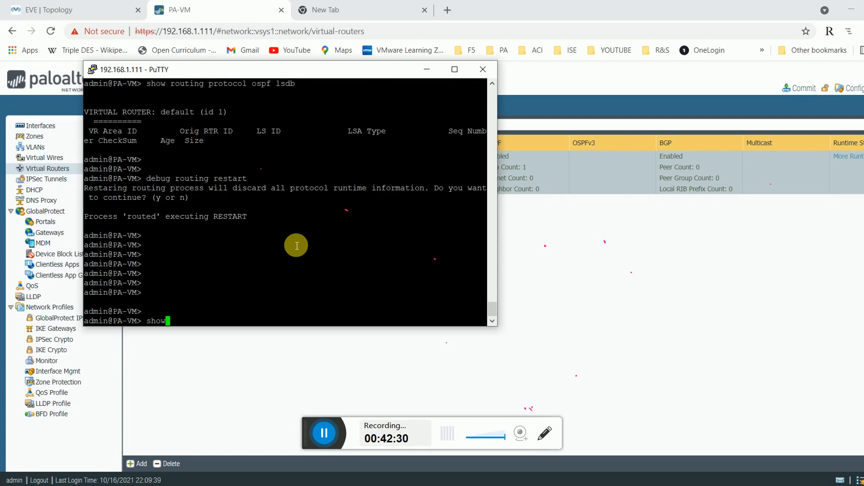
text(show routing route)
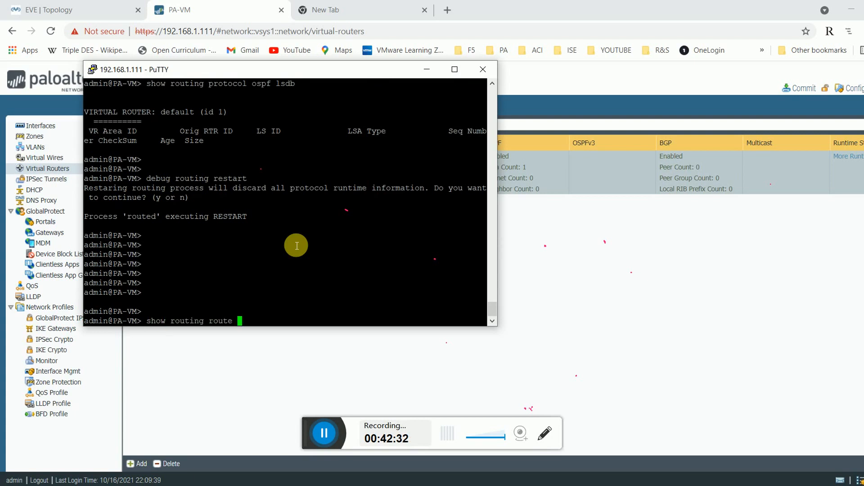
key(Return)
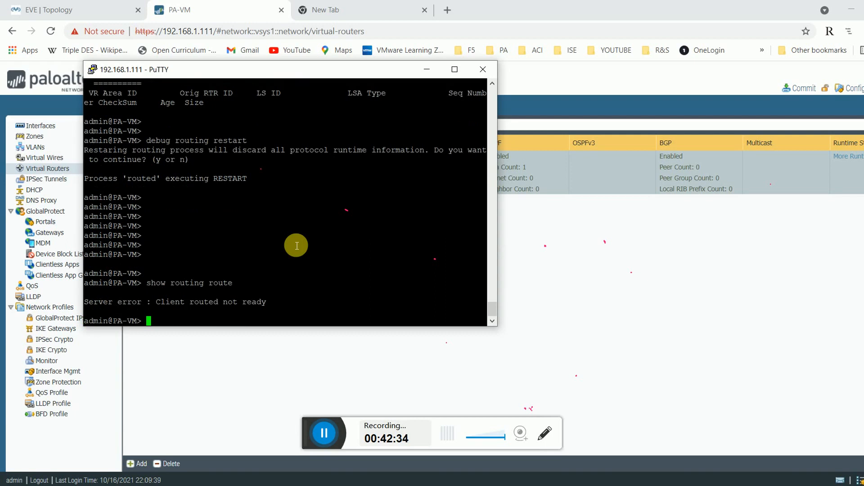
Review the default router's static routes and Defaultroute redistribution profile without changing anything.
click(600, 270)
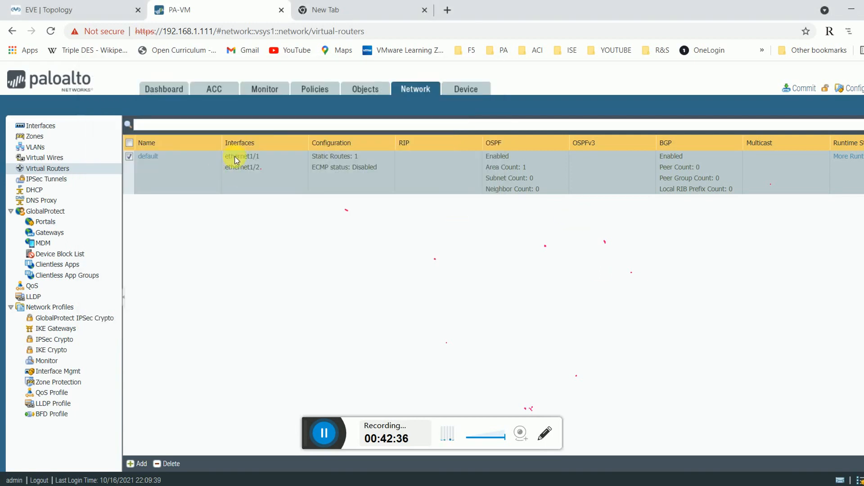
click(148, 156)
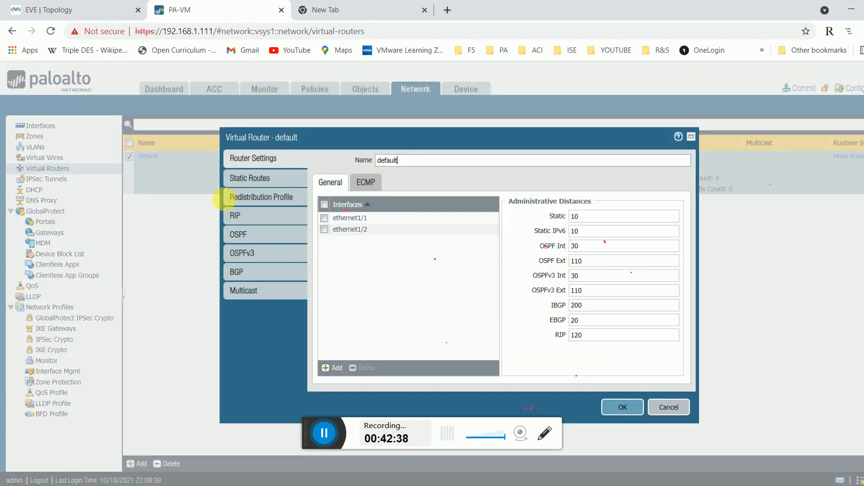
click(266, 179)
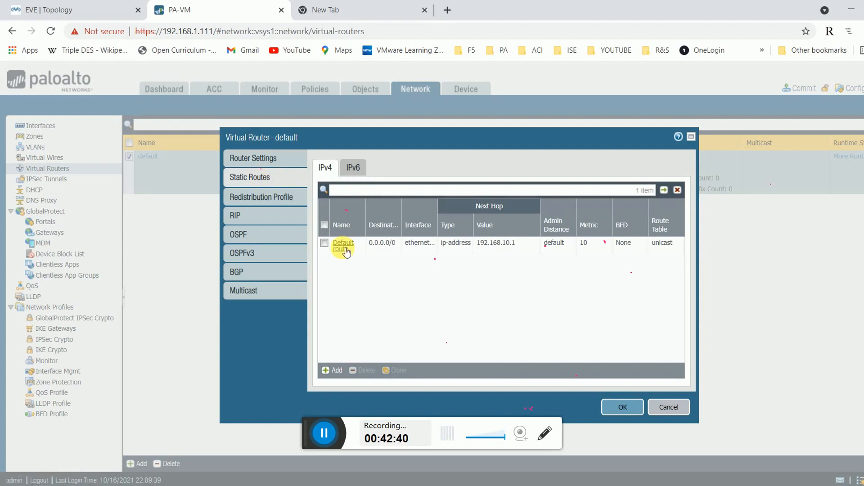
click(266, 197)
click(343, 228)
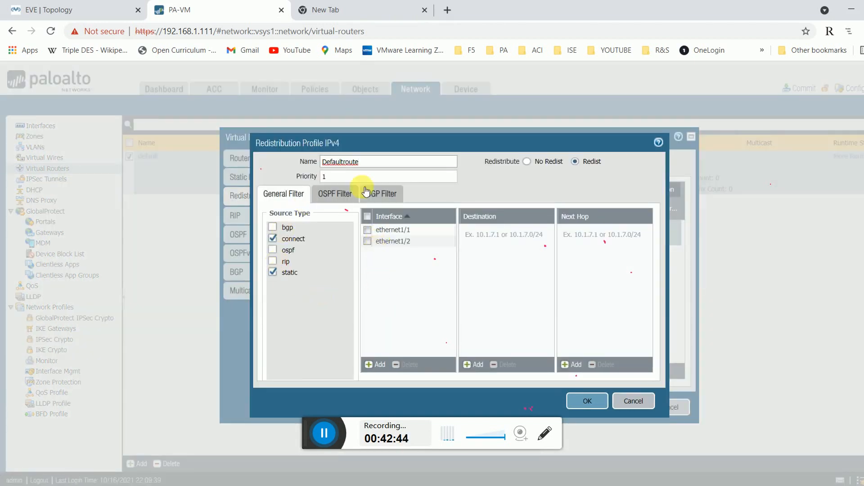
click(644, 402)
Delete ethernet1/1 and ethernet1/2 from OSPF area 0.0.0.0 and save the router.
click(248, 235)
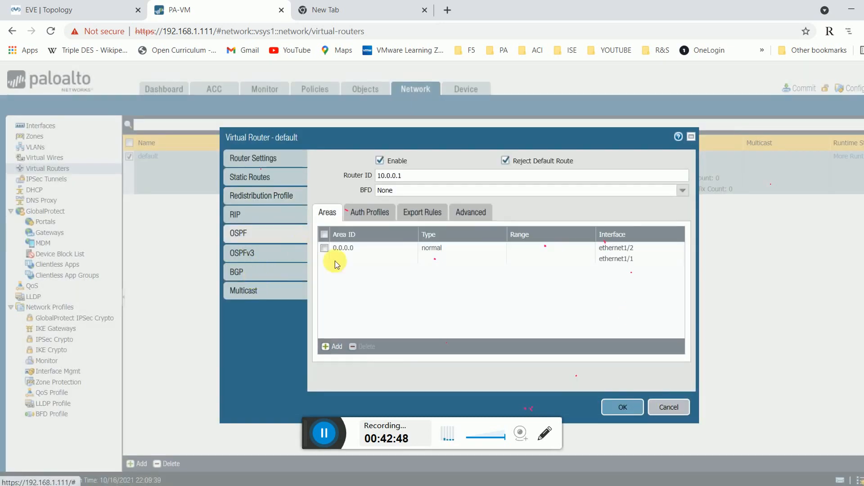
click(342, 248)
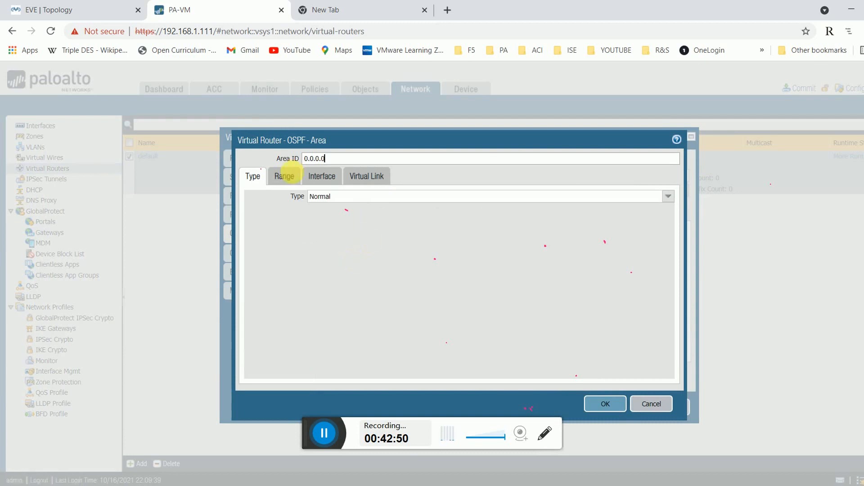
click(284, 176)
click(322, 176)
click(251, 212)
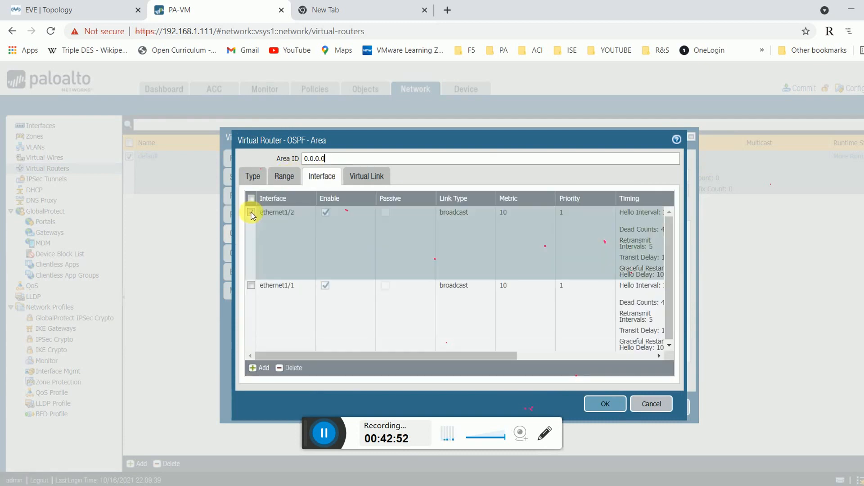
click(250, 286)
click(293, 368)
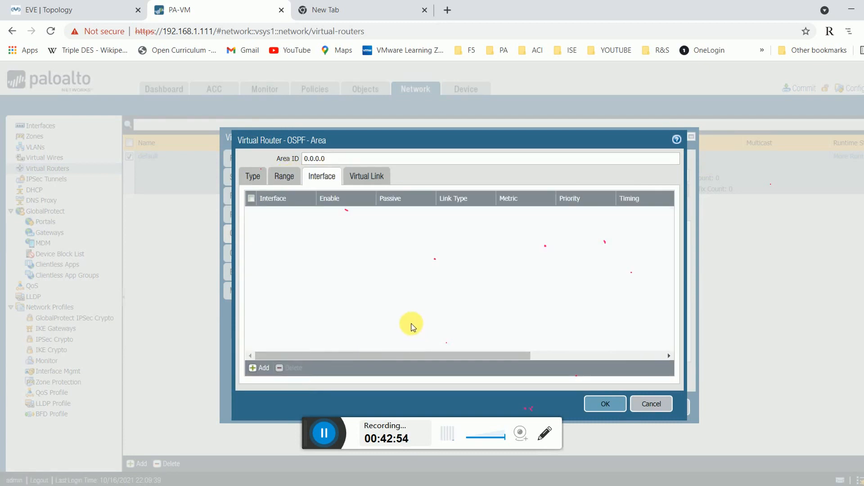
click(599, 403)
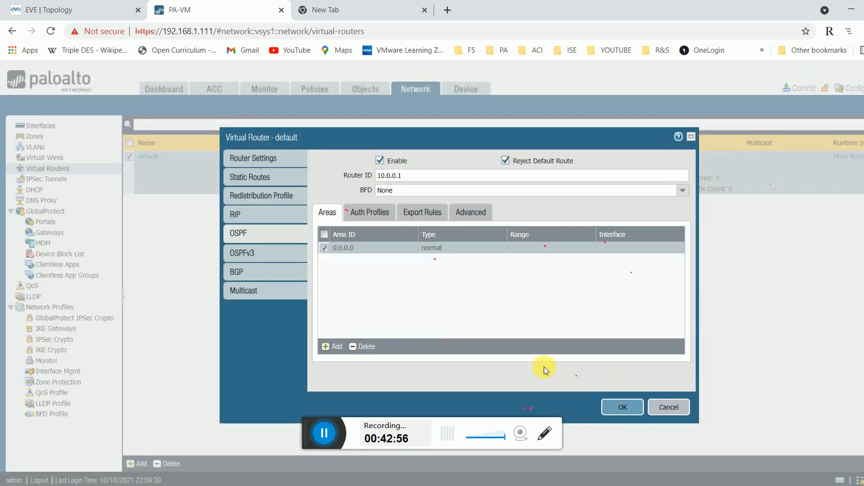
click(619, 405)
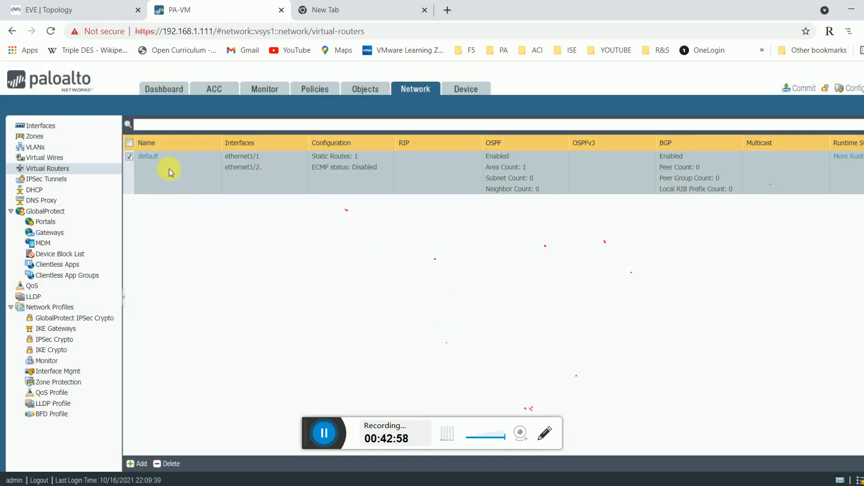
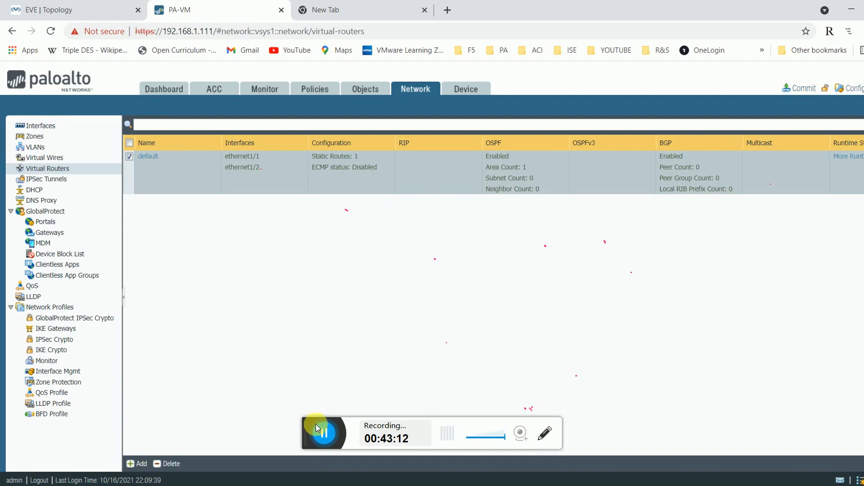
Run 'show routing protocol ospf neighbor' on PA-VM; it still lists no OSPF neighbors.
click(324, 431)
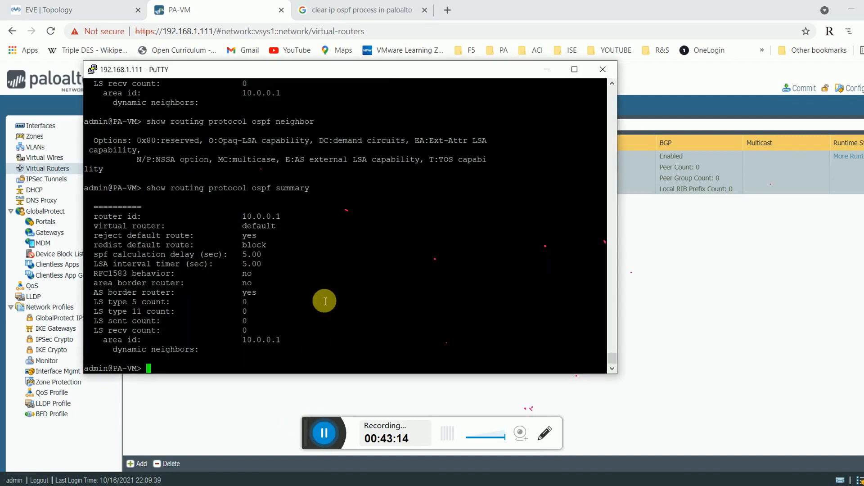
text(show routing)
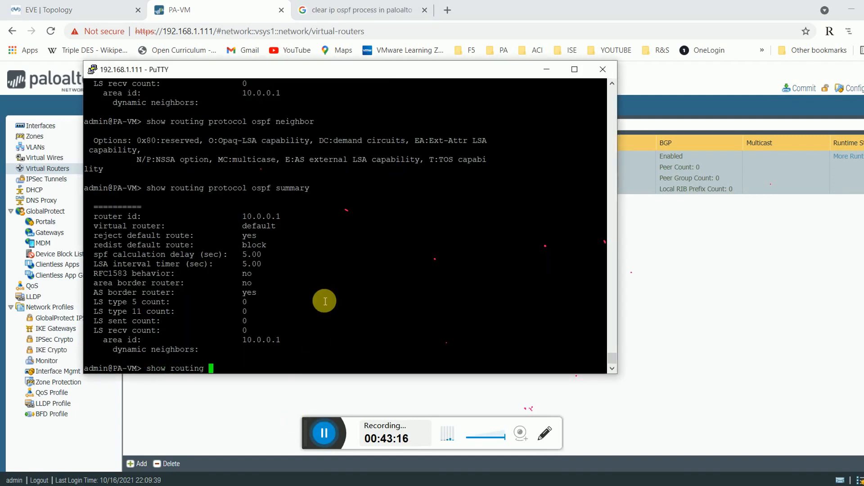
text( protocol ospf ne)
key(Tab)
key(Return)
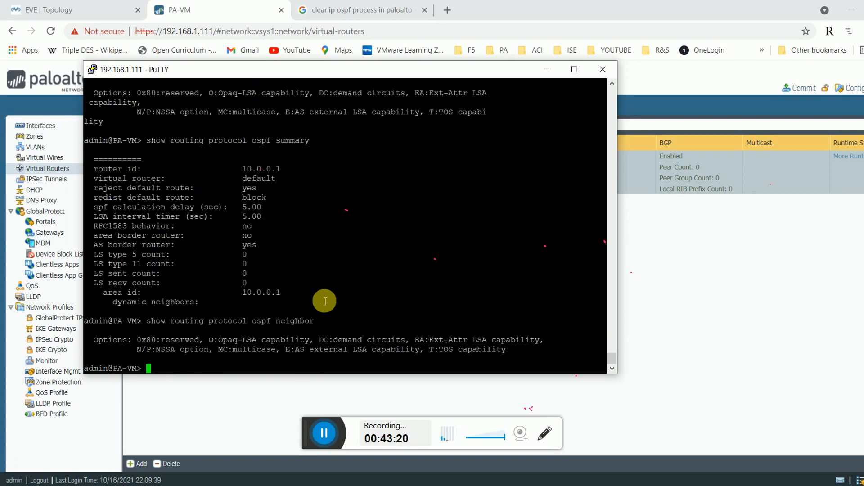
click(234, 7)
Go back to the EVE-NG topology tab and bring up the Edge-RTR-1 console.
click(58, 4)
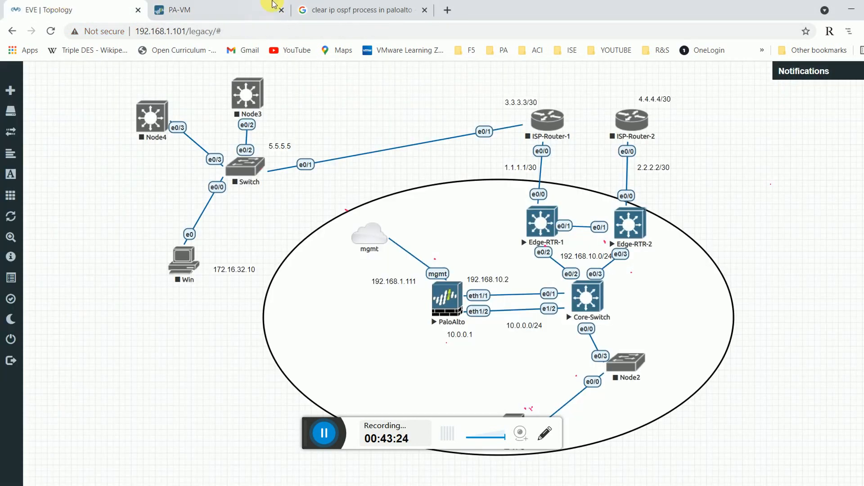
click(326, 429)
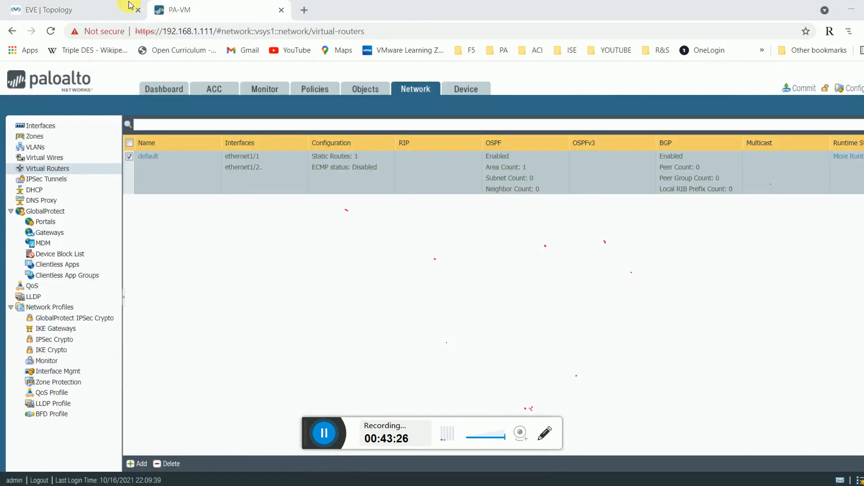
click(129, 5)
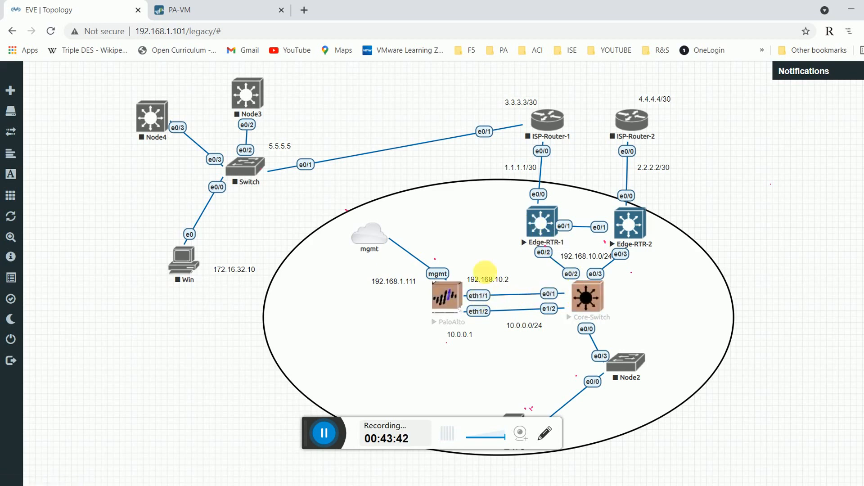
click(323, 433)
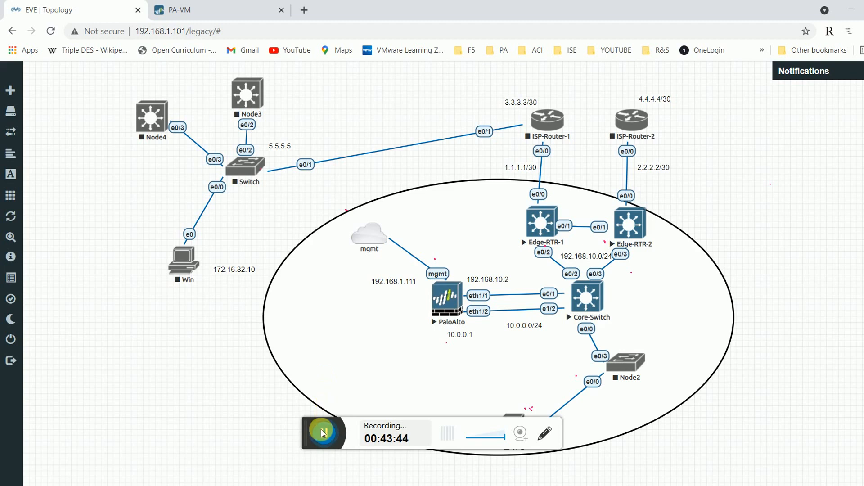
mouse_move(421, 438)
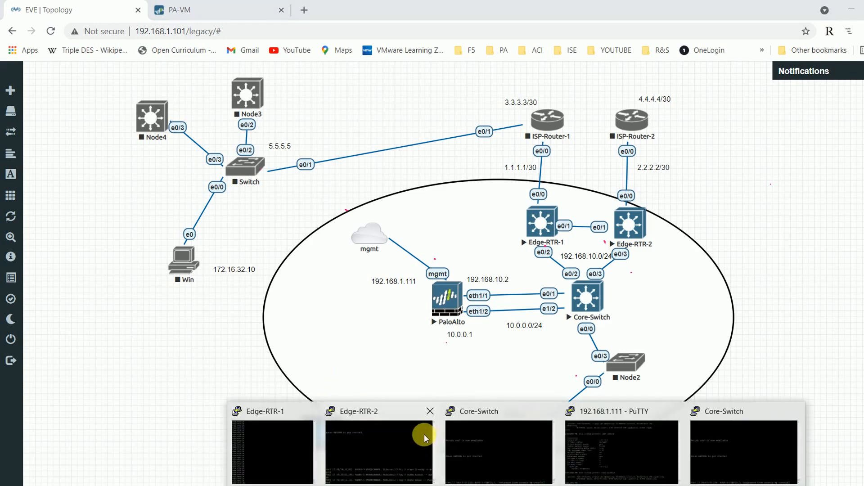
click(290, 444)
Run 'sh ip ospf neighbor' on Edge-RTR-1, showing neighbor 192.168.11.2 in FULL/DR.
text(sh ip so)
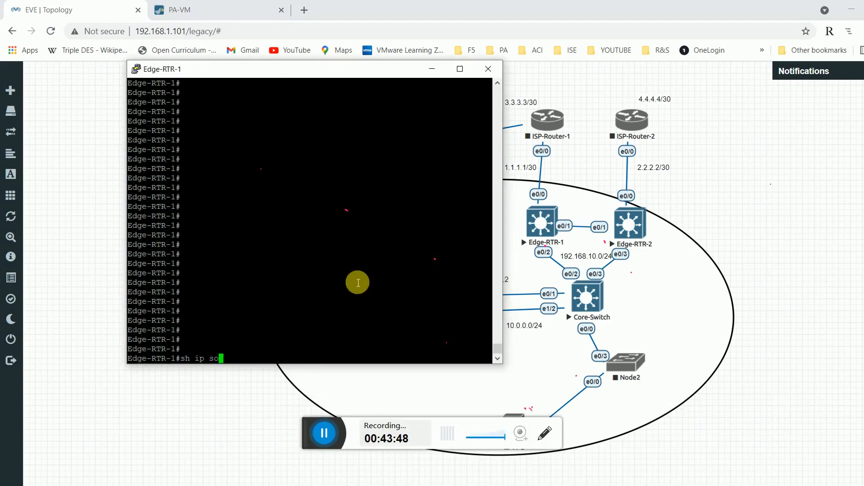
key(Tab)
text(ne)
key(Tab)
key(Return)
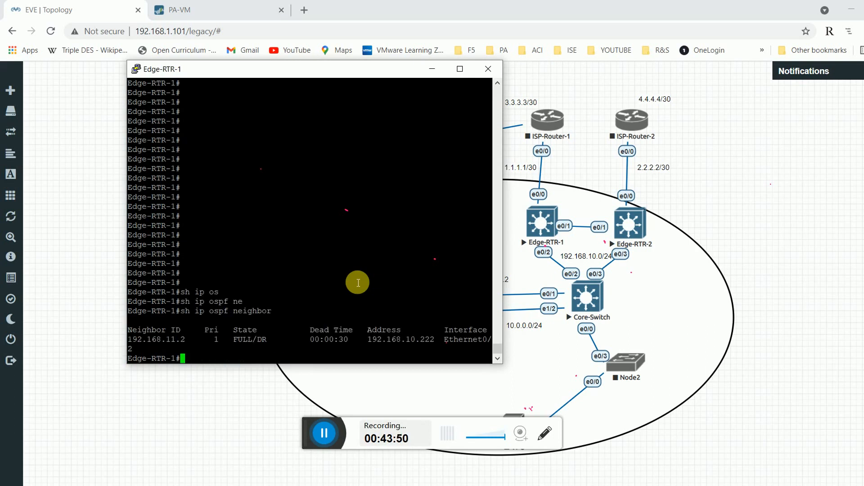
double_click(182, 341)
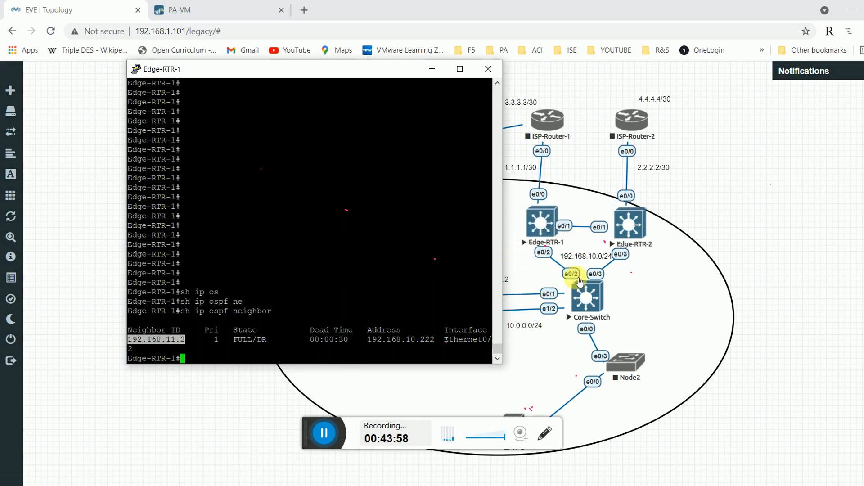
click(320, 254)
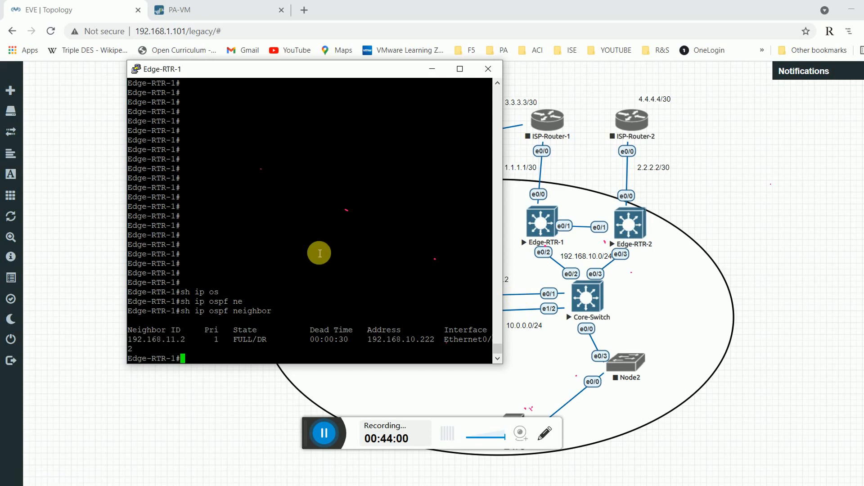
Show the OSPF config with 'sh run | se ospf' and highlight the 192.168.10.0 0.0.0.255 network line.
text(sh run | se ospf)
key(Return)
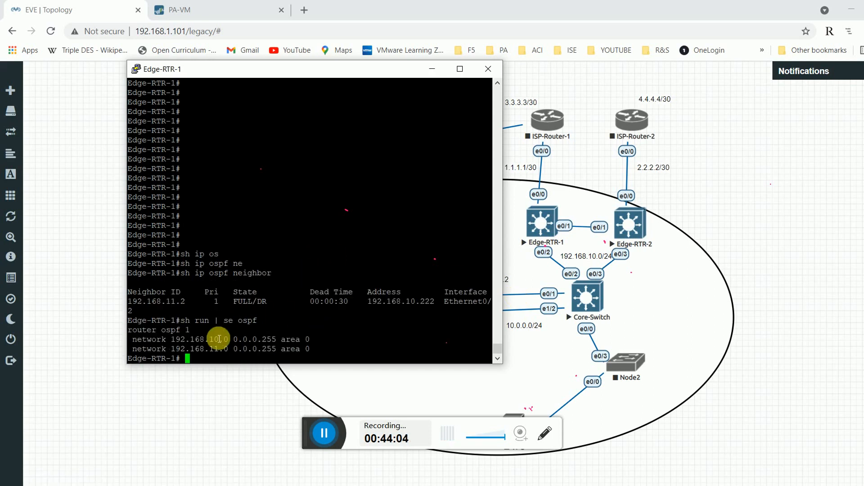
double_click(221, 341)
click(221, 354)
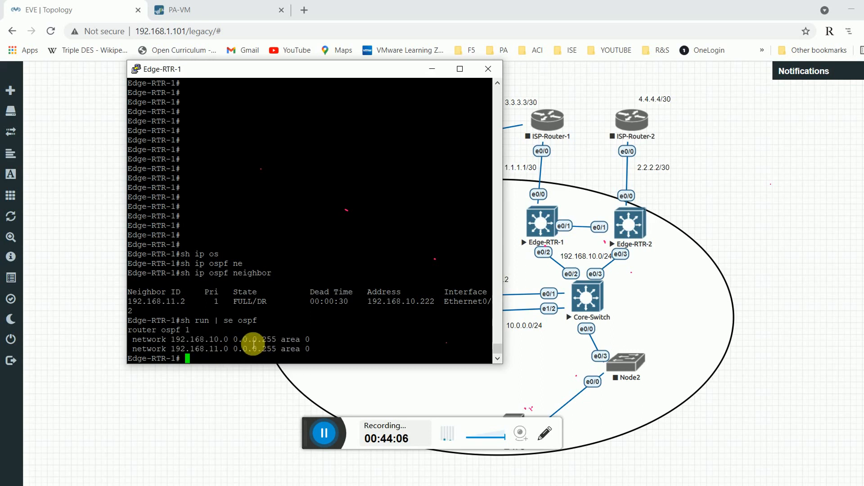
double_click(254, 351)
click(279, 353)
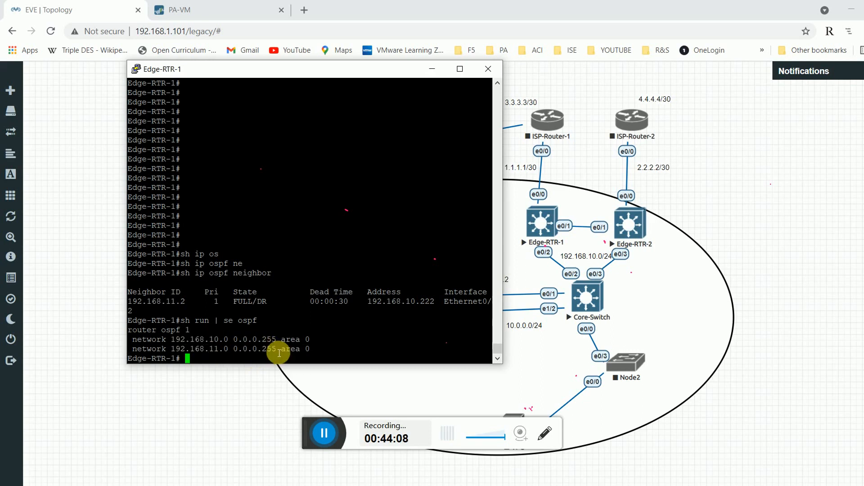
triple_click(310, 343)
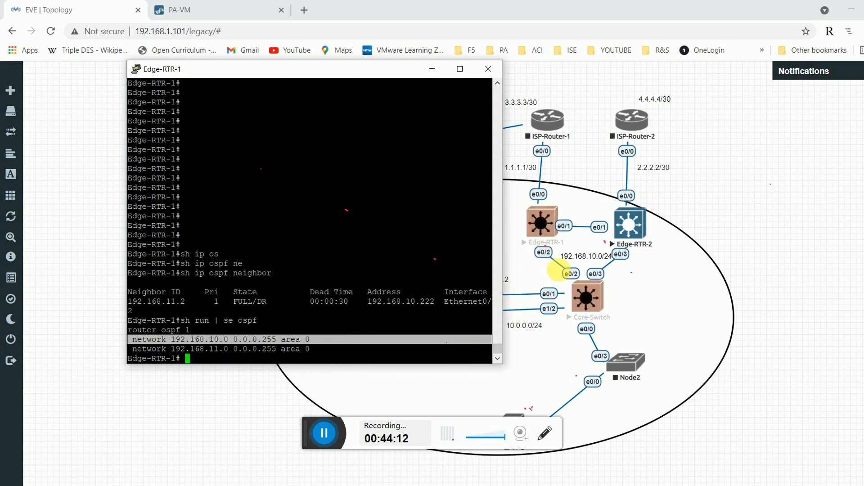
click(314, 301)
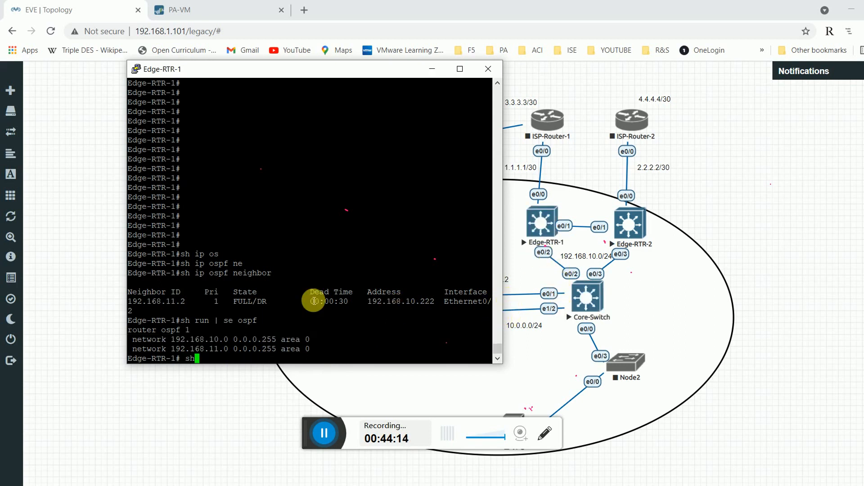
List interfaces with 'sh ip int br', then show IP details for Ethernet0/2.
text(sh ip int br)
key(Return)
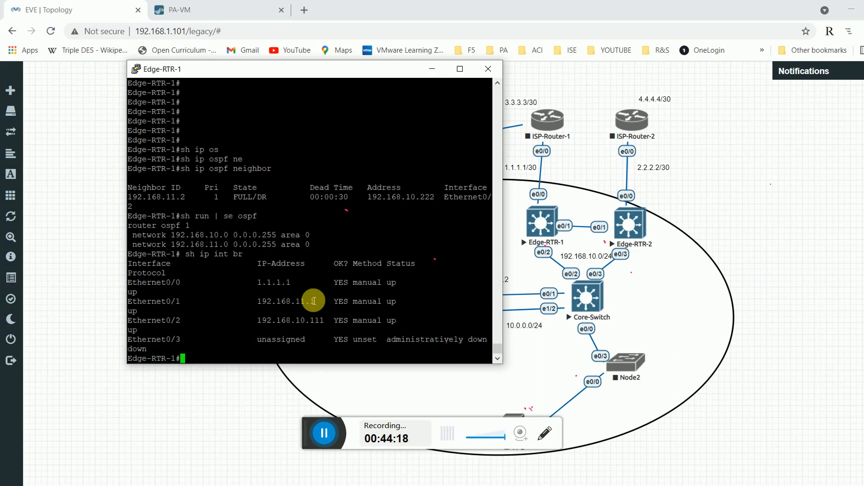
text(sh inter)
key(Tab)
key(Tab)
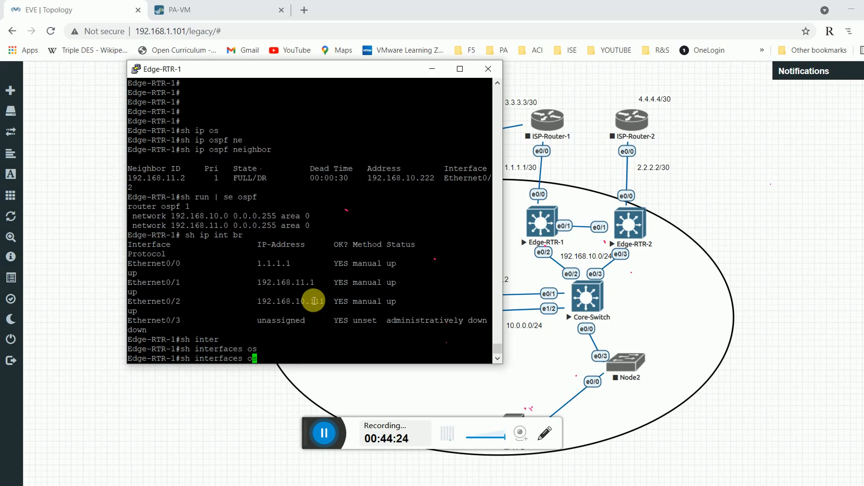
key(BackSpace)
key(BackSpace)
key(BackSpace)
key(BackSpace)
key(BackSpace)
key(BackSpace)
text(p int os)
key(Tab)
key(BackSpace)
key(BackSpace)
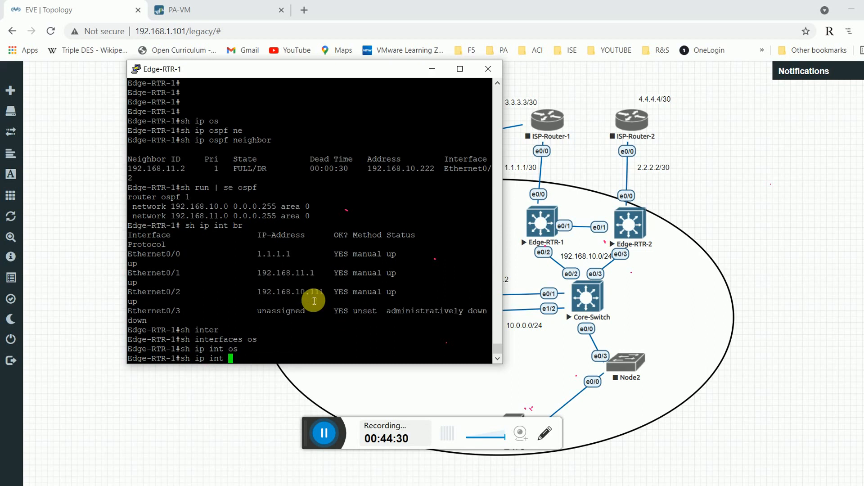
text(et)
key(Tab)
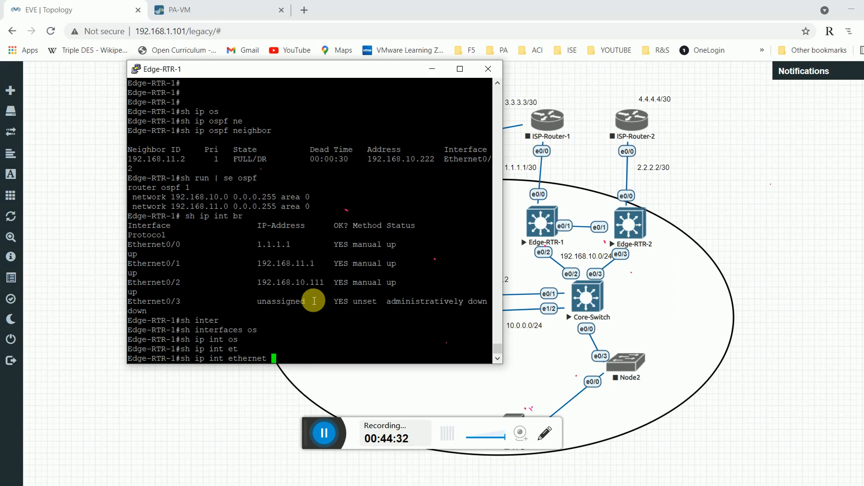
text(0/2)
key(Return)
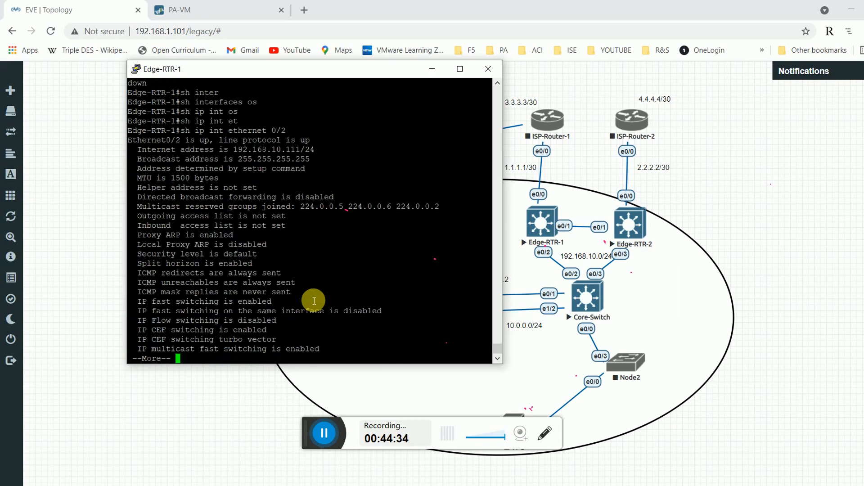
Highlight Ethernet0/2's 192.168.10.111/24 and group 224.0.0.5, then show its running config.
double_click(243, 151)
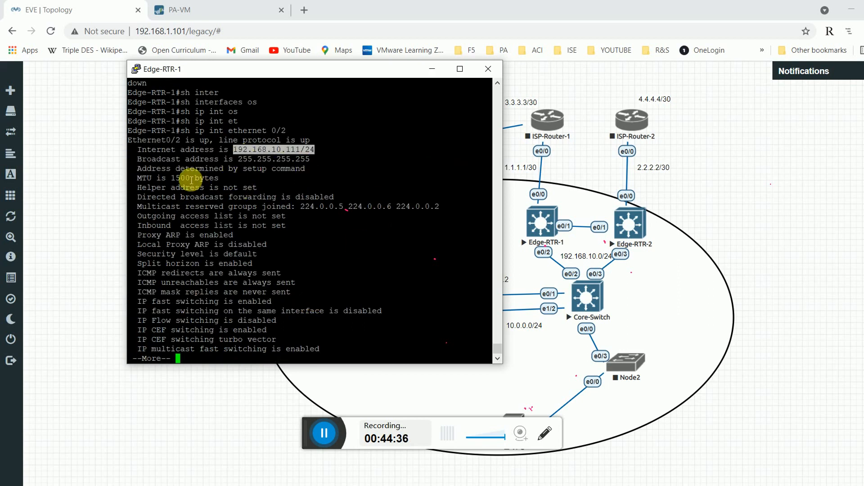
double_click(276, 206)
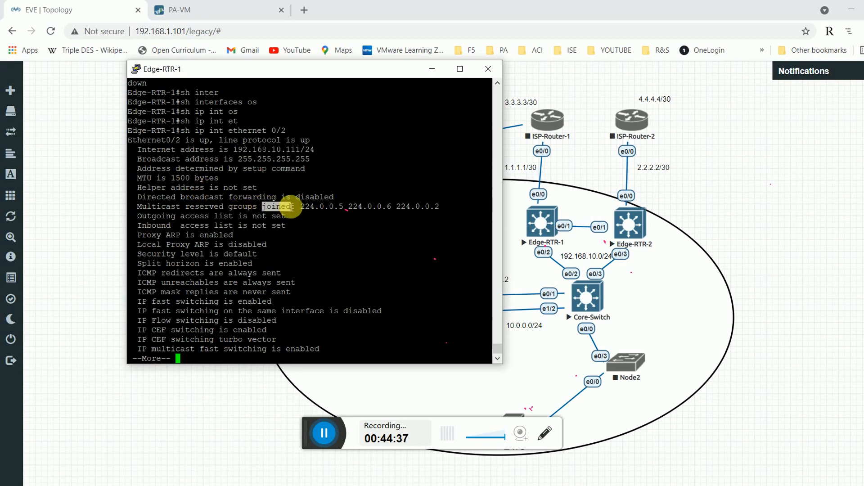
double_click(333, 206)
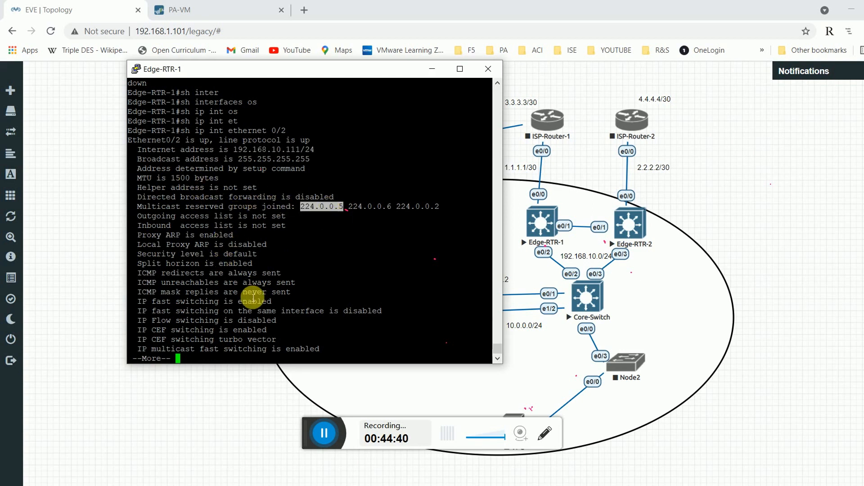
key(space)
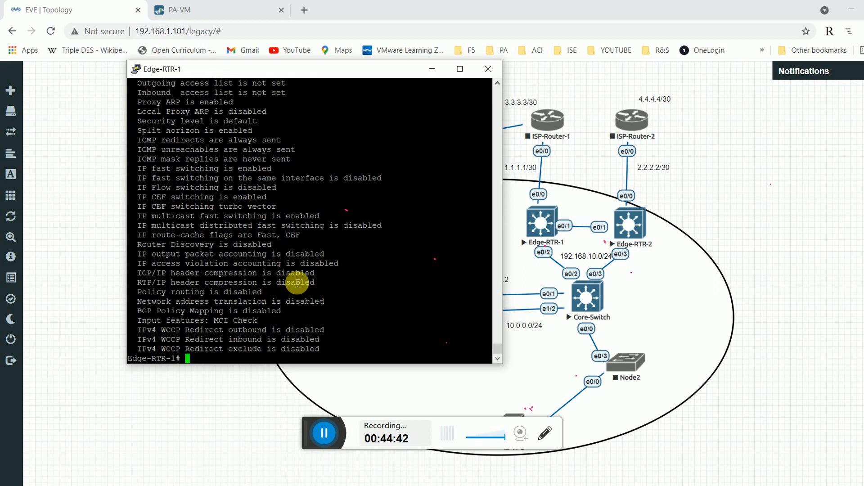
scroll(297, 283, up, 5)
double_click(283, 160)
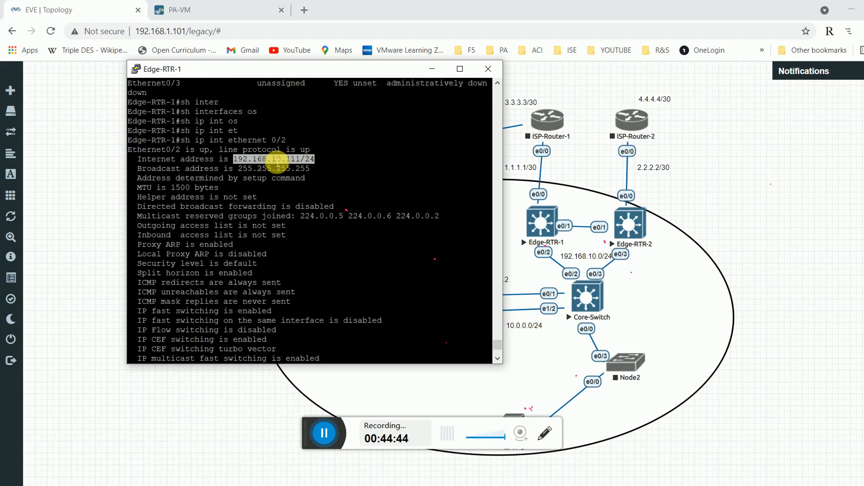
text(sh)
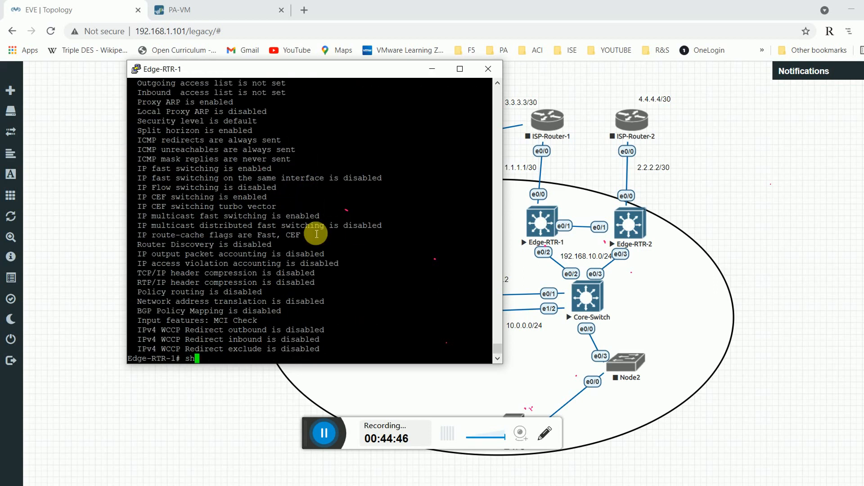
text( run int et0/2)
key(Return)
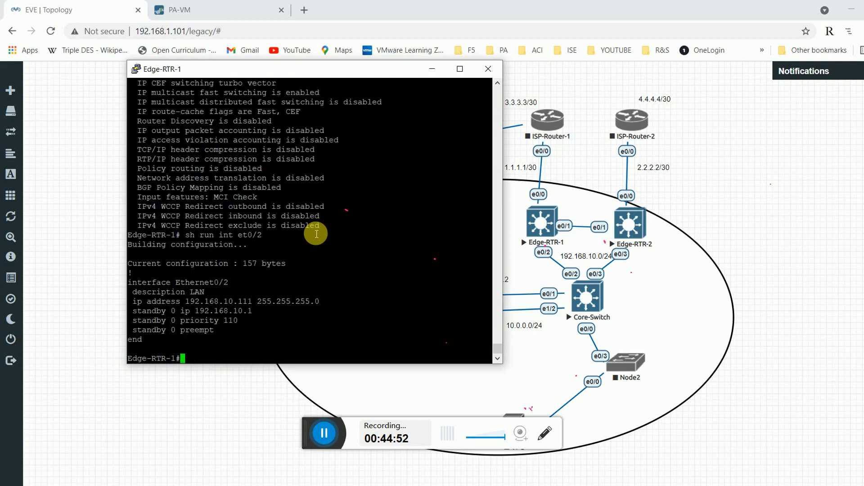
Configure 'ip ospf 1 area 0' on interface Ethernet0/2 of Edge-RTR-1.
text(conf t)
key(Return)
text(int et)
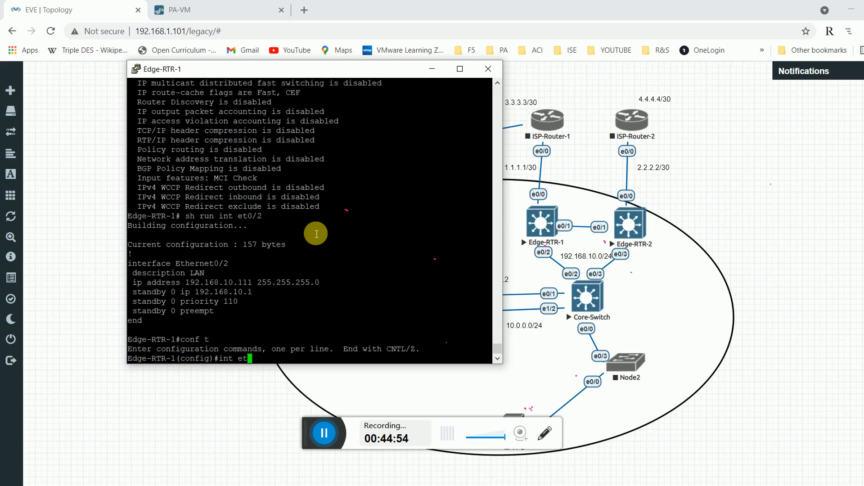
text(0/2)
key(Return)
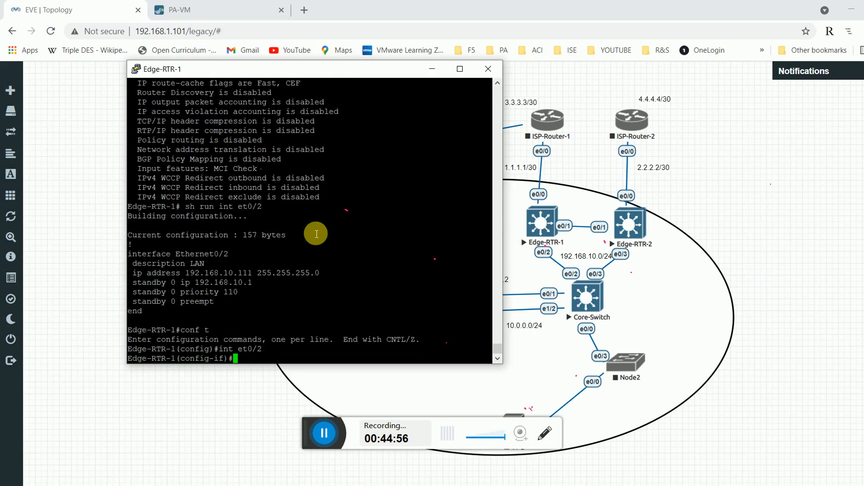
text(ip os)
key(Tab)
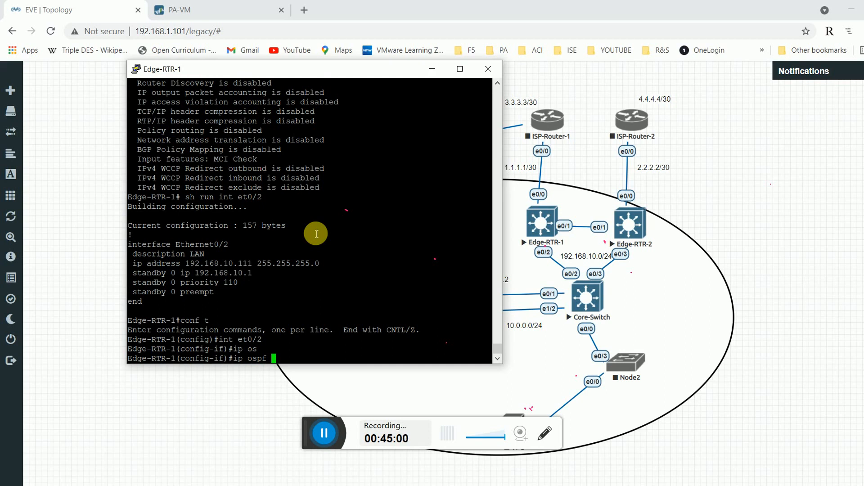
text(?)
key(space)
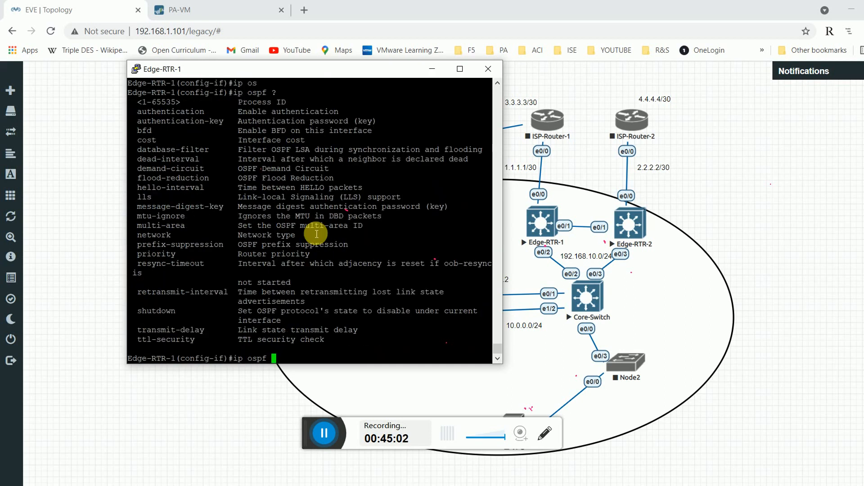
text(1 are)
key(Tab)
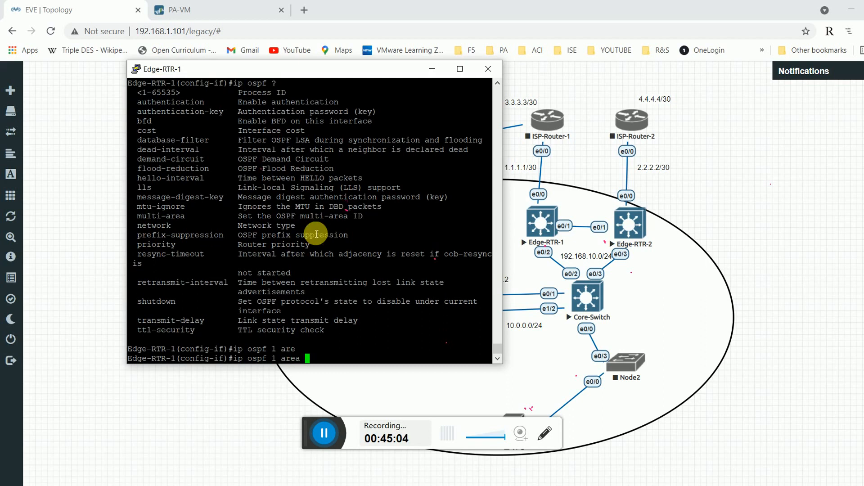
text(0)
key(Return)
key(Return)
key(Return)
text(exit)
key(Return)
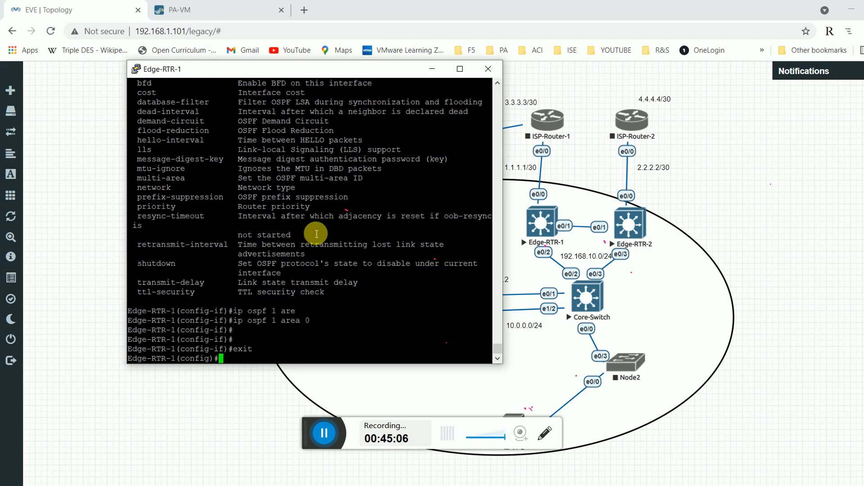
key(Return)
key(Return)
Check the OSPF neighbor table twice with 'do sh ip ospf neighbor', then exit configuration mode.
text(do sh ip o)
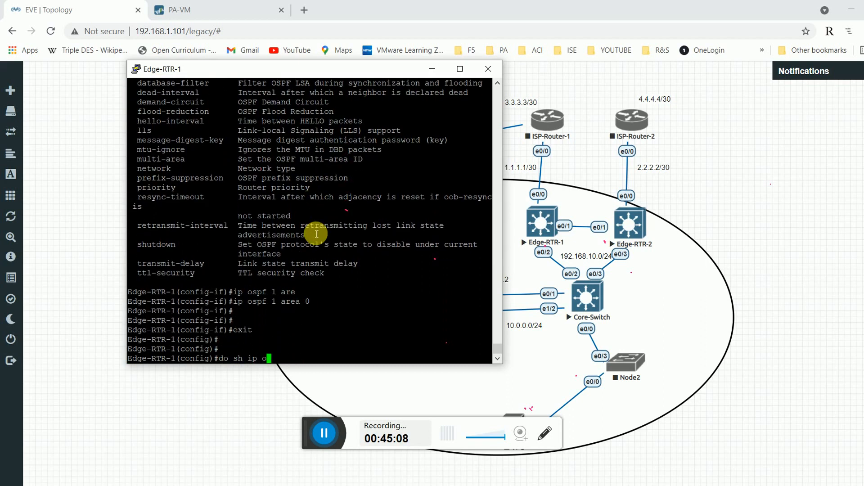
text(s)
key(Tab)
text(p)
key(Tab)
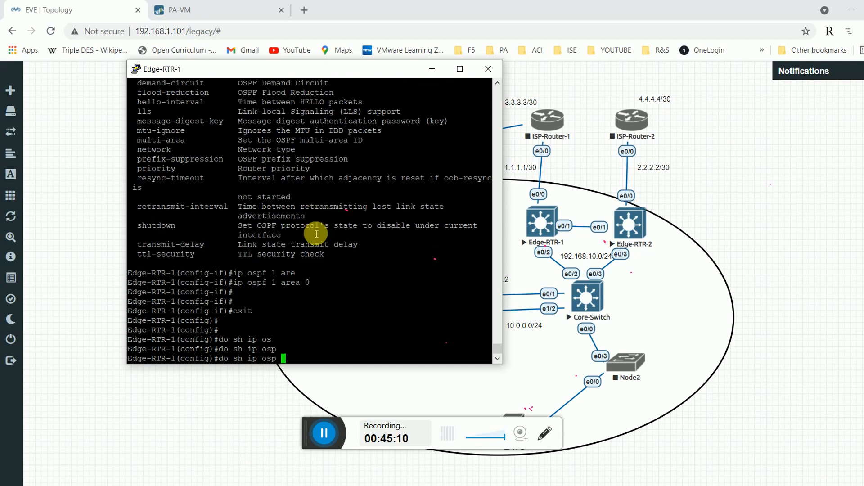
text(f nei)
key(Tab)
text(ghbor)
key(Return)
key(Return)
key(Return)
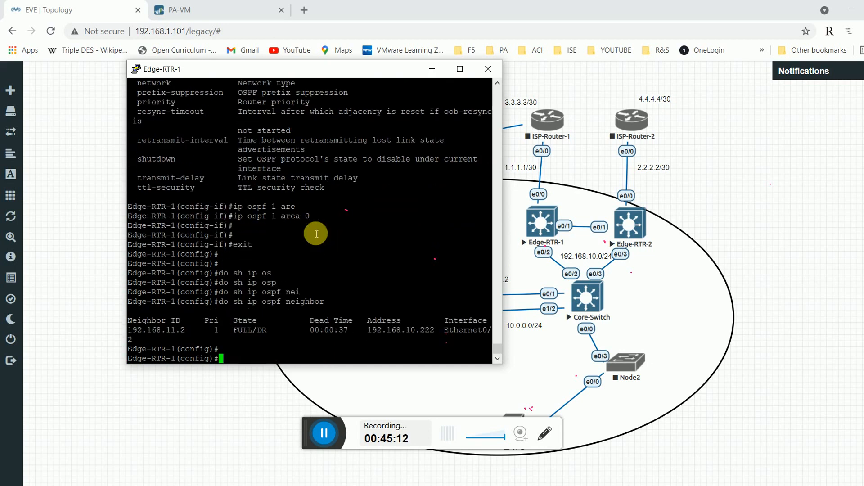
key(Up)
key(Return)
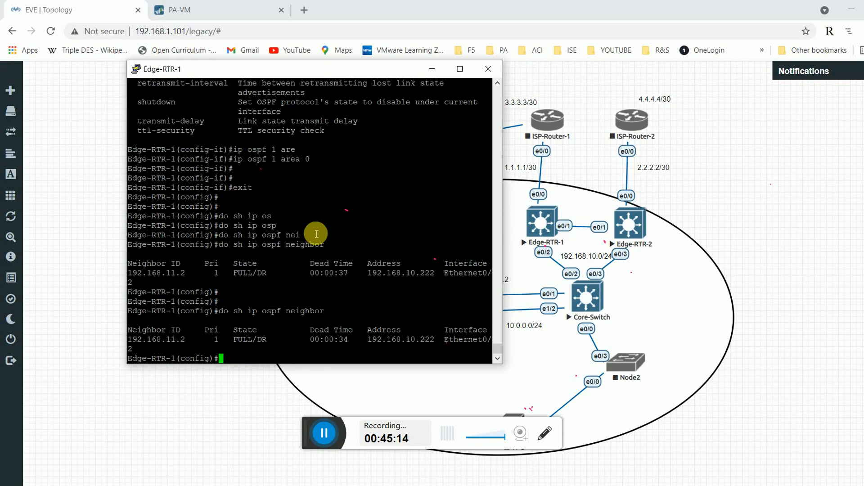
key(Return)
key(Return)
key(Return)
text(exit)
key(Return)
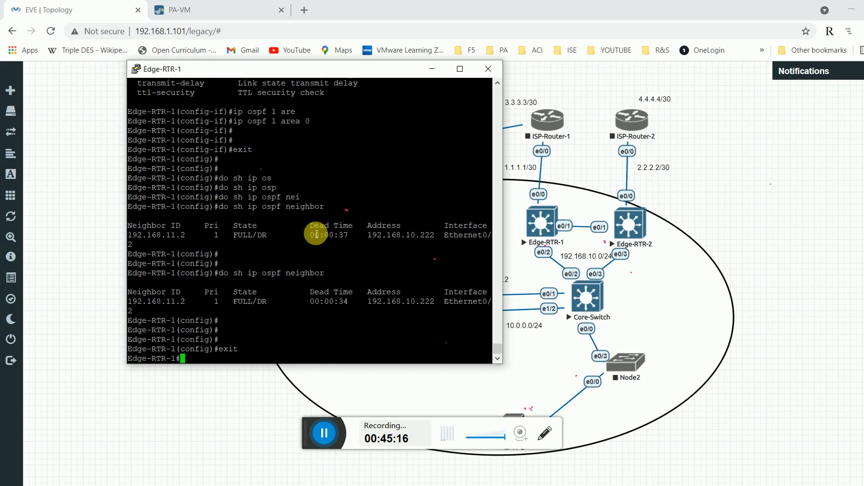
Turn on OSPF adjacency debugging with 'debug ip ospf adj'.
text(deb)
key(Tab)
text(u)
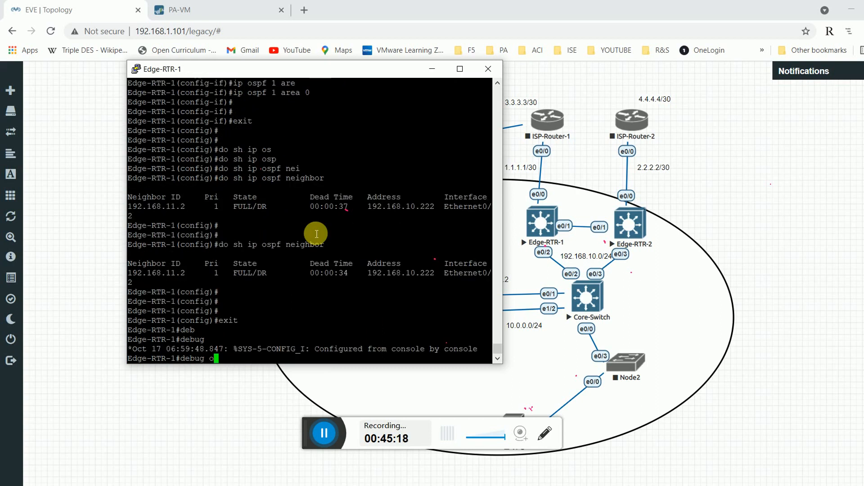
key(BackSpace)
text(ip os)
key(Tab)
key(Return)
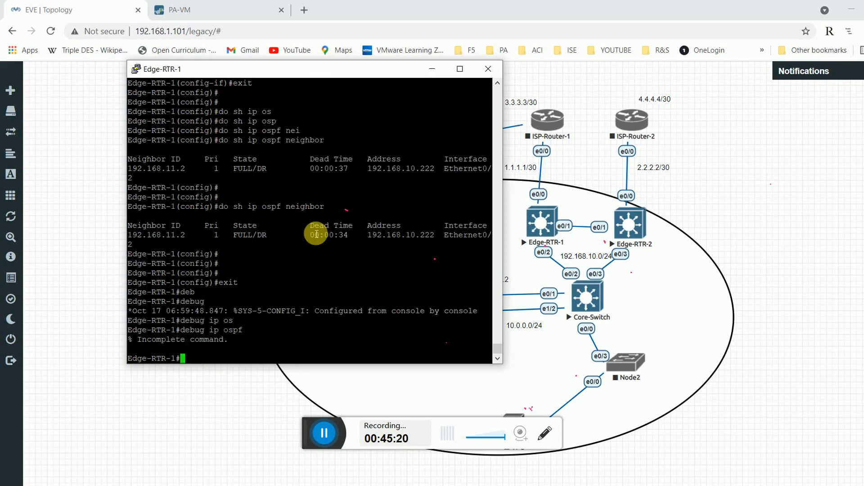
text(d)
key(Up)
text(?)
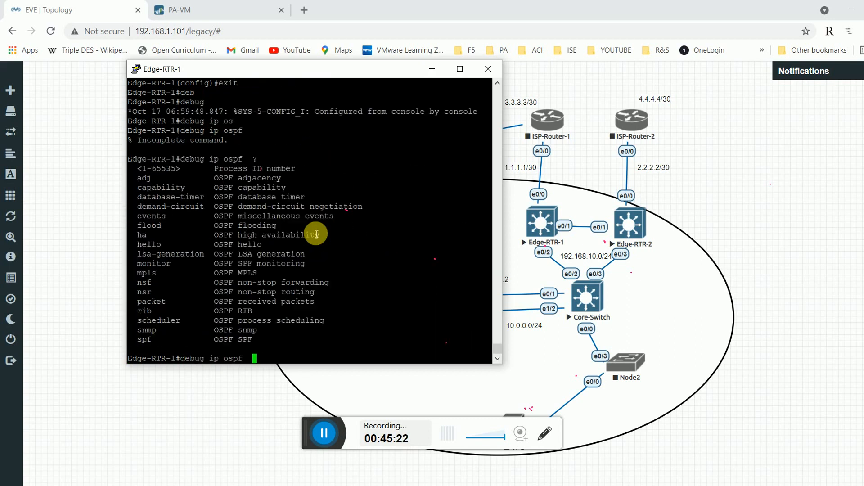
text(ad)
key(Tab)
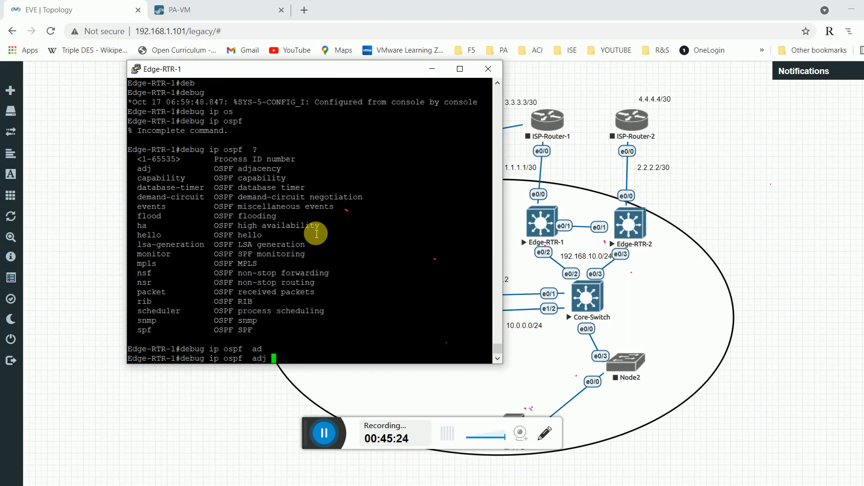
key(Return)
Turn on OSPF hello debugging with 'debug ip ospf hello'.
text(denu)
key(Tab)
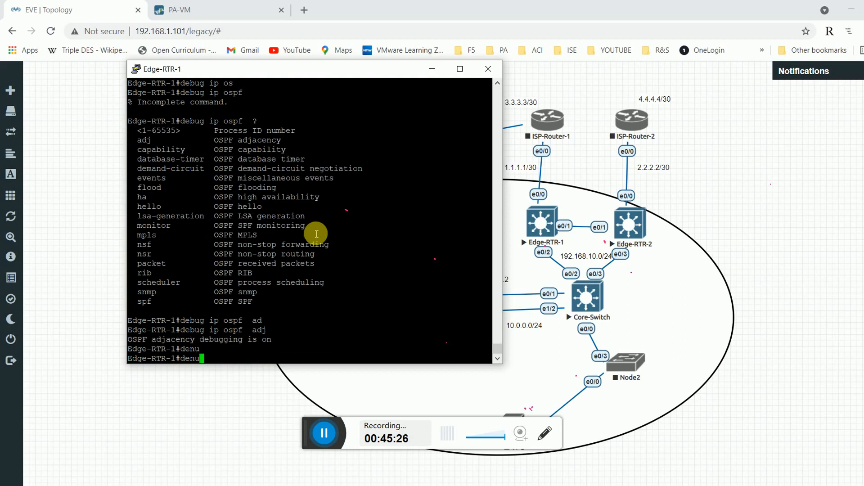
text(bu)
key(Tab)
text(ip os)
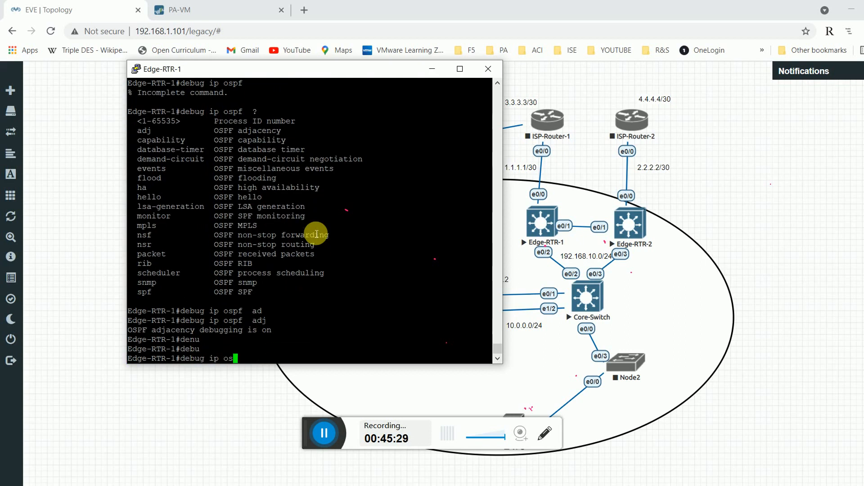
key(Tab)
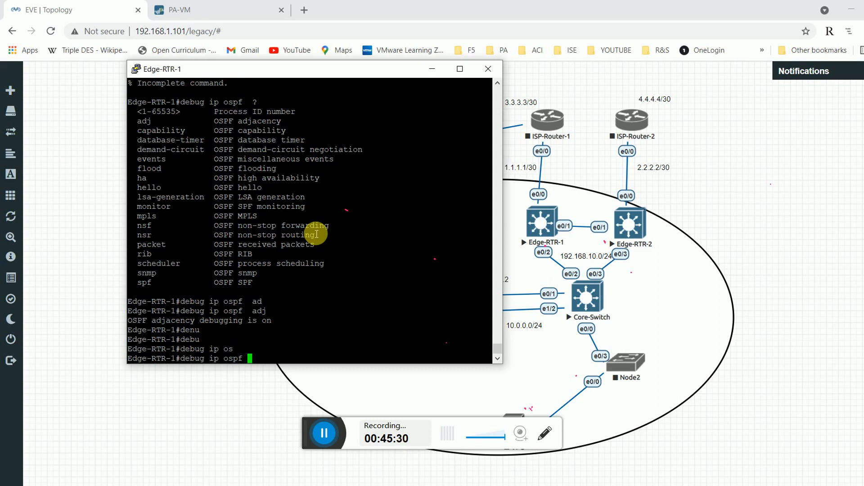
text(hel)
key(Tab)
key(Return)
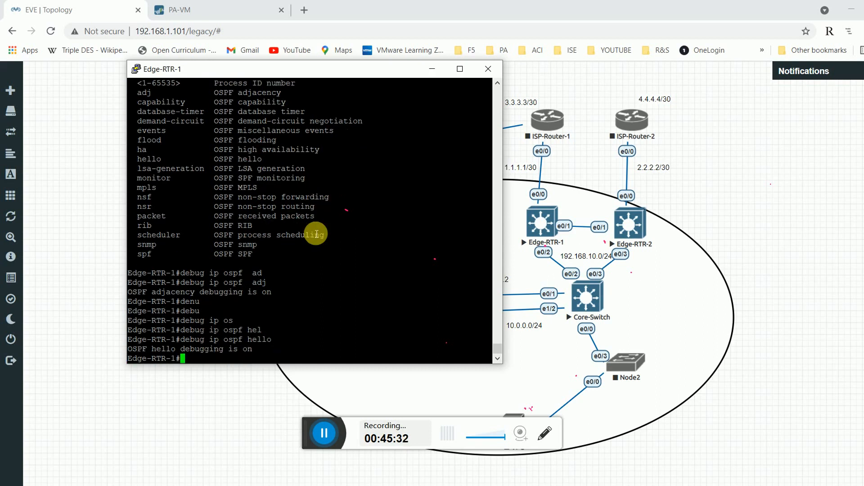
key(Return)
key(Return)
Point out hello log details: 224.0.0.5, source 192.168.10.111, neighbor 192.168.11.2, Et0/2 and Et0/1.
text(ter)
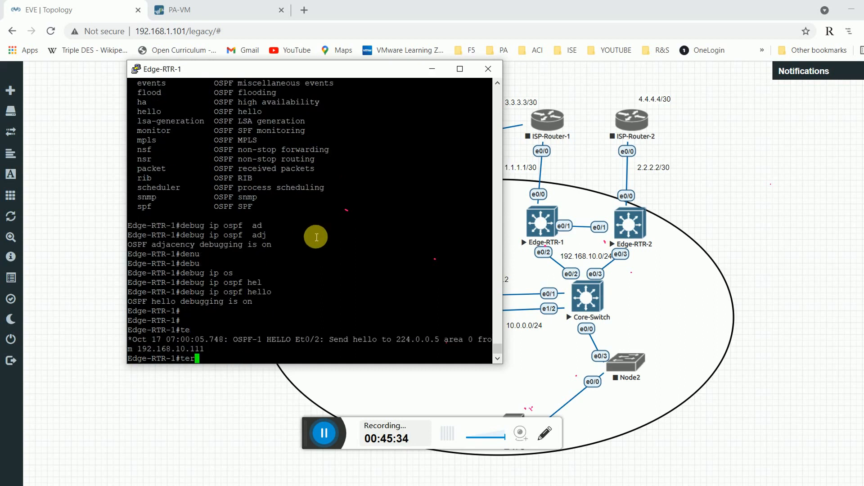
key(Tab)
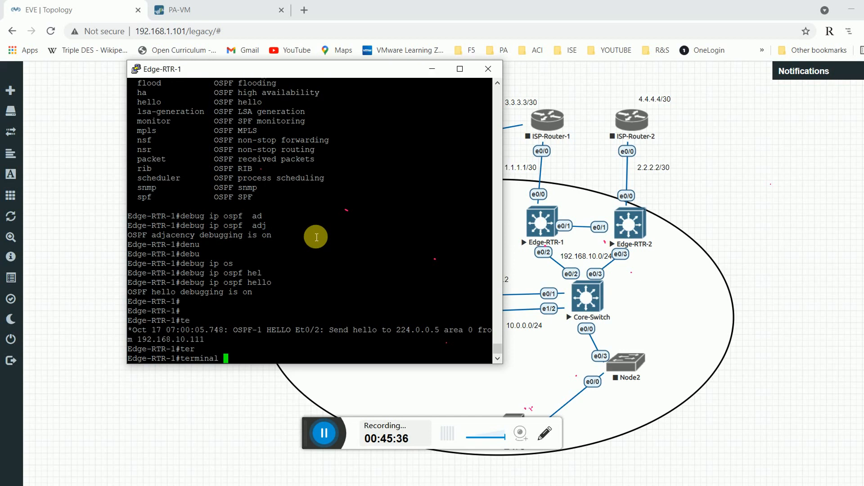
double_click(405, 330)
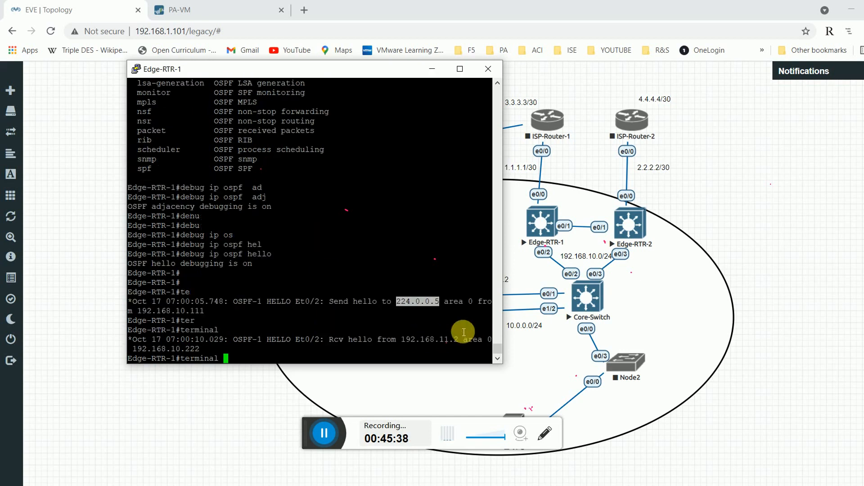
double_click(193, 310)
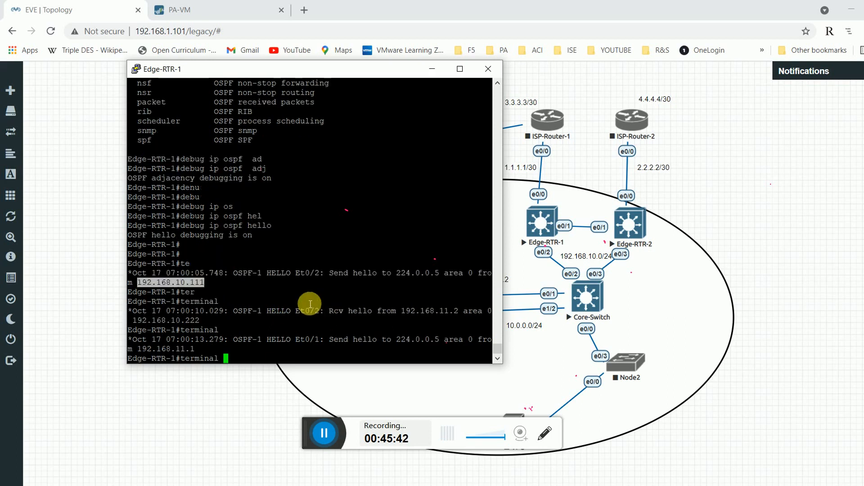
click(309, 302)
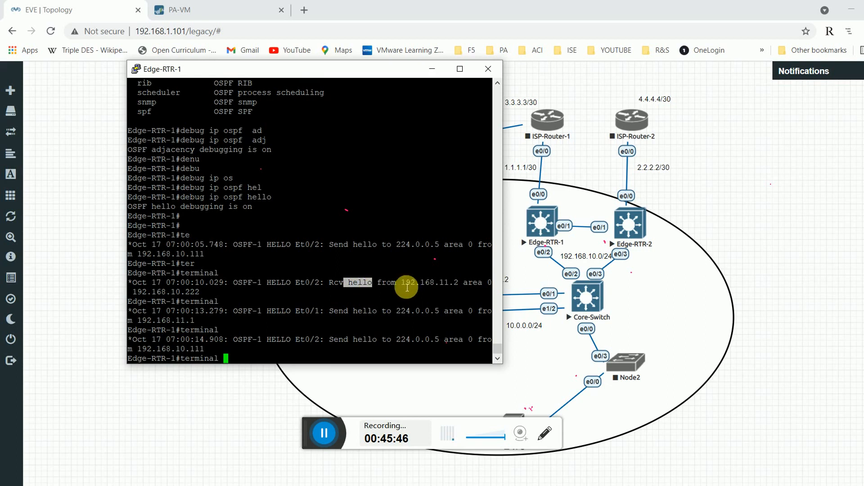
double_click(420, 284)
double_click(306, 284)
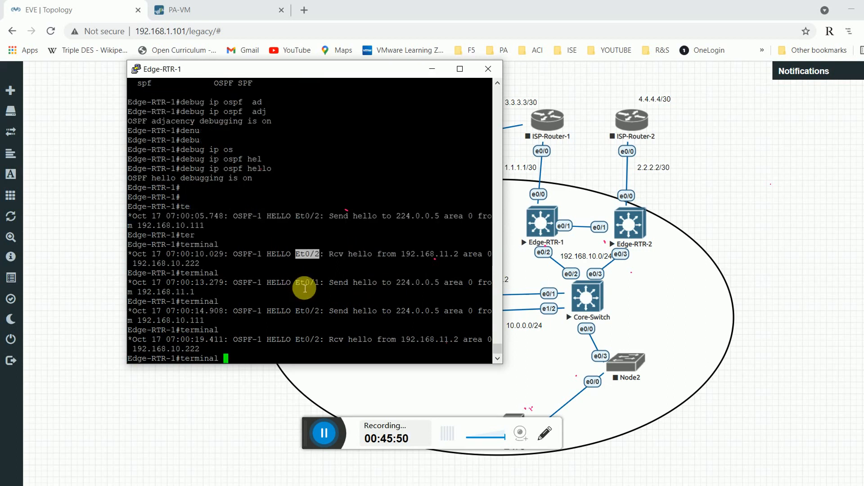
click(309, 289)
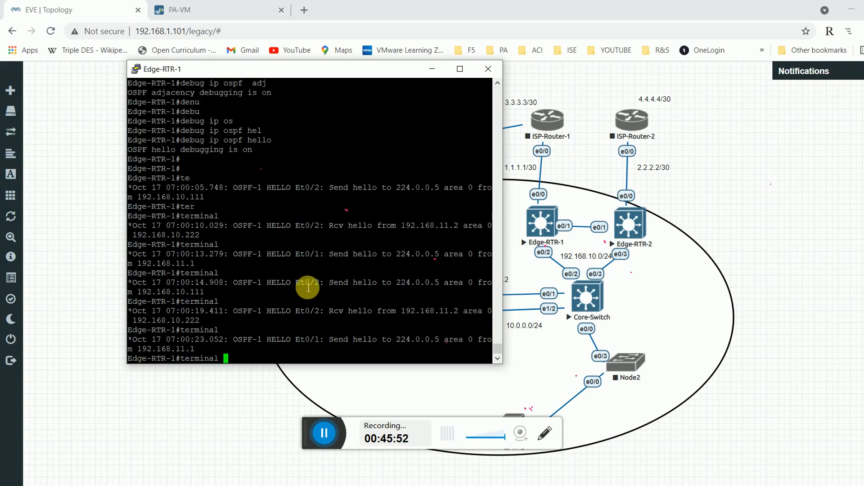
double_click(309, 261)
drag(420, 254, 431, 254)
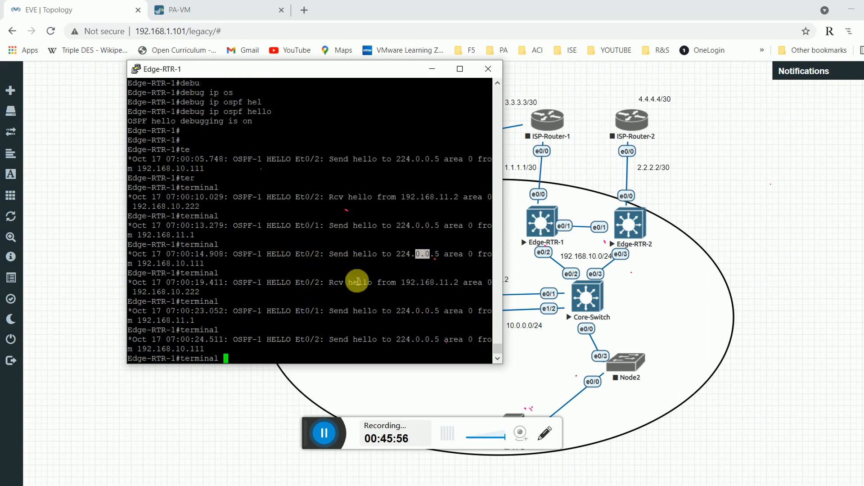
drag(325, 68, 273, 72)
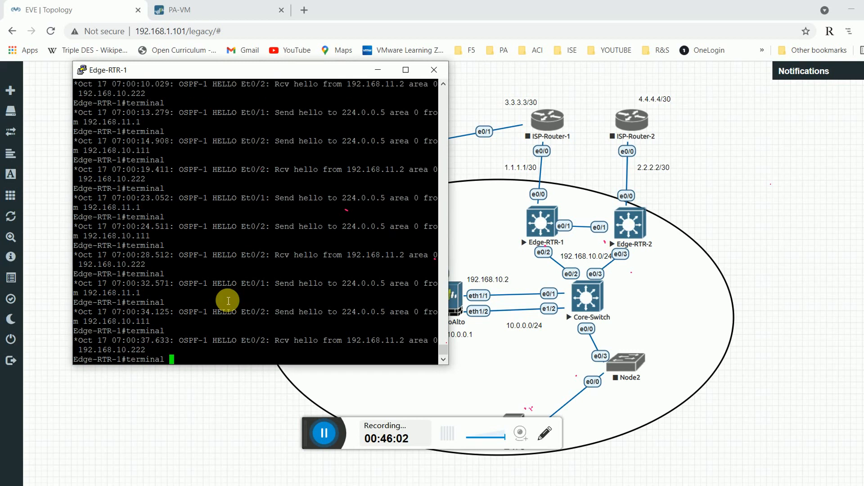
Turn off all debugging with 'undebug all'.
key(BackSpace)
key(BackSpace)
key(BackSpace)
key(BackSpace)
key(BackSpace)
key(BackSpace)
key(BackSpace)
text(un deb)
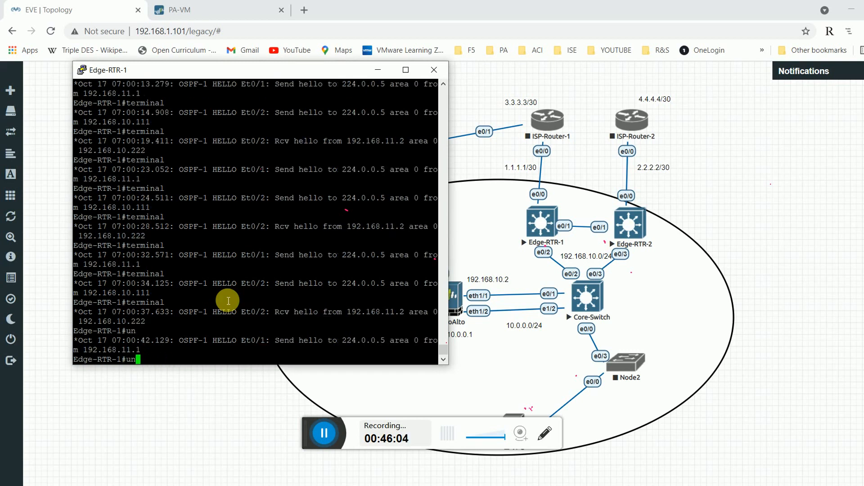
key(Tab)
text(a)
key(BackSpace)
key(BackSpace)
key(BackSpace)
key(BackSpace)
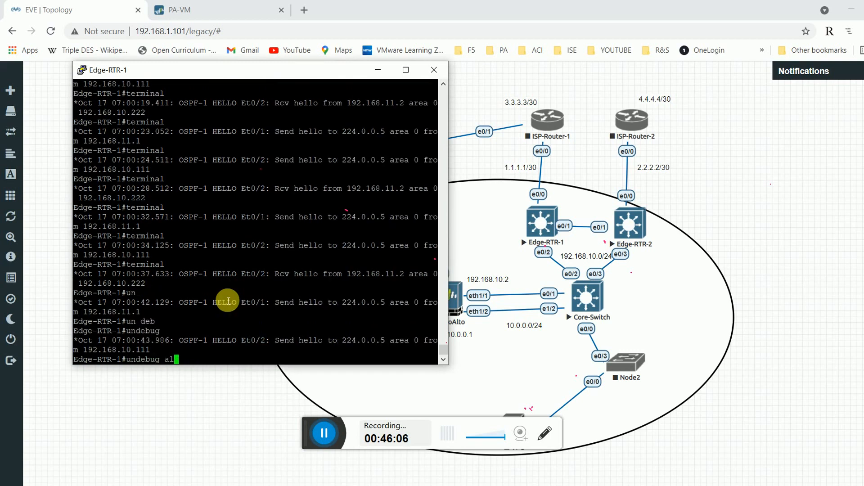
text(all)
key(Return)
Request the interface brief summary with 'sh ip int br' after 'do sh ip int br' fails.
key(Return)
key(Return)
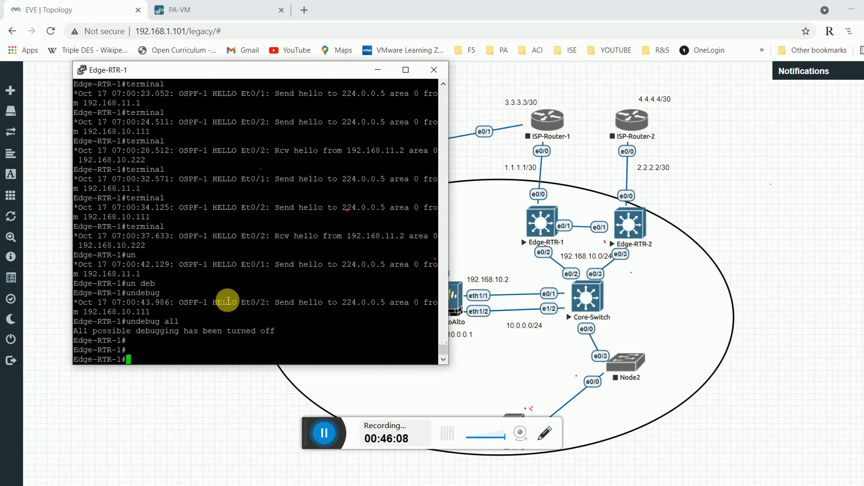
text(do sh ip int br)
key(Return)
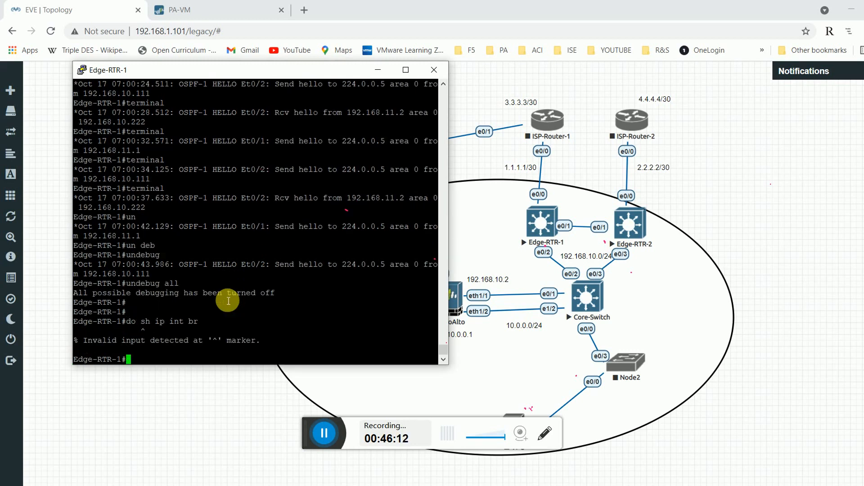
text(sh ip int br)
key(Return)
Highlight 192.168.10.111 and neighbor 192.168.11.2, check Edge-RTR-1 on the topology, then return to Virtual Routers.
double_click(232, 322)
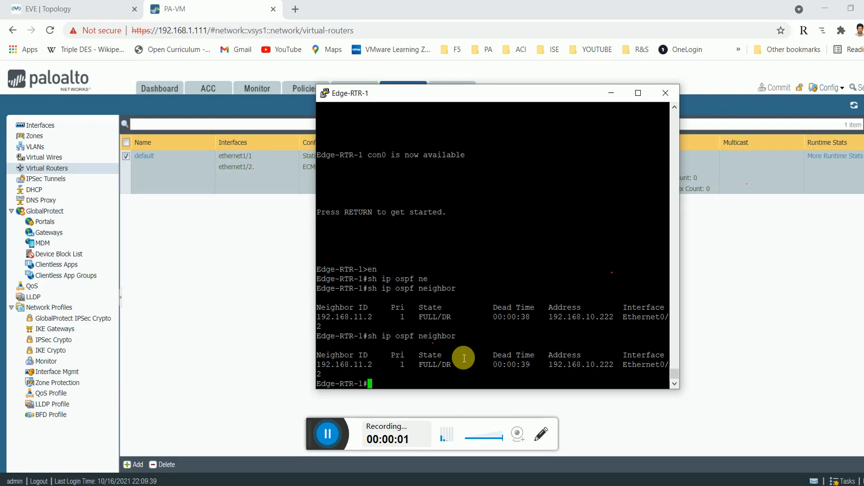
double_click(360, 365)
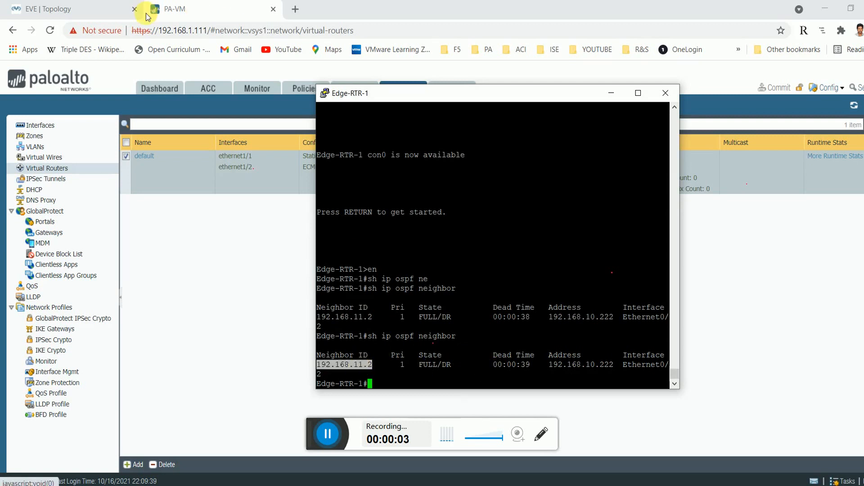
click(110, 9)
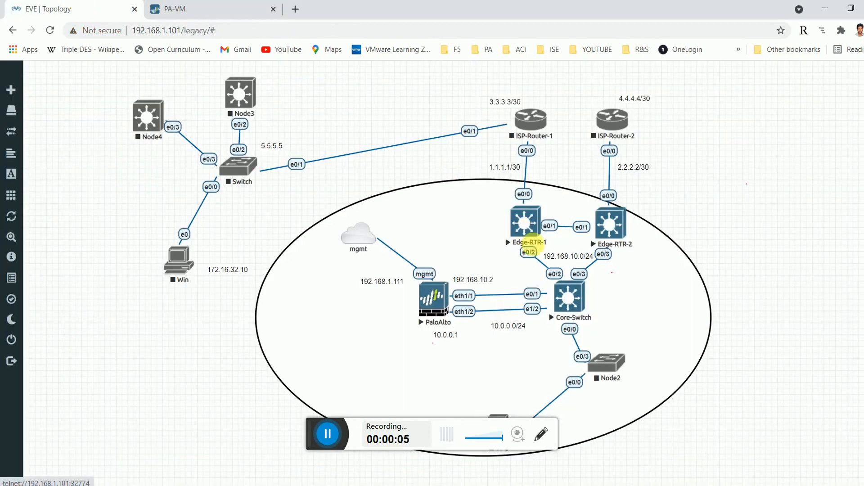
click(525, 227)
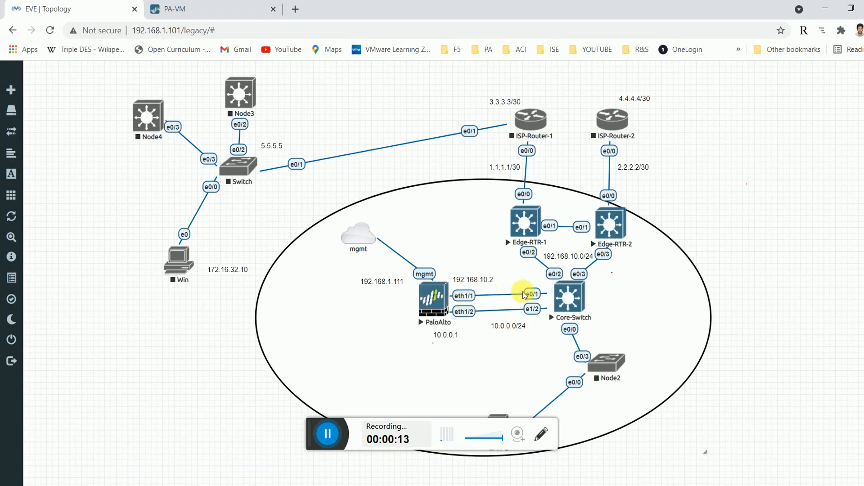
click(211, 10)
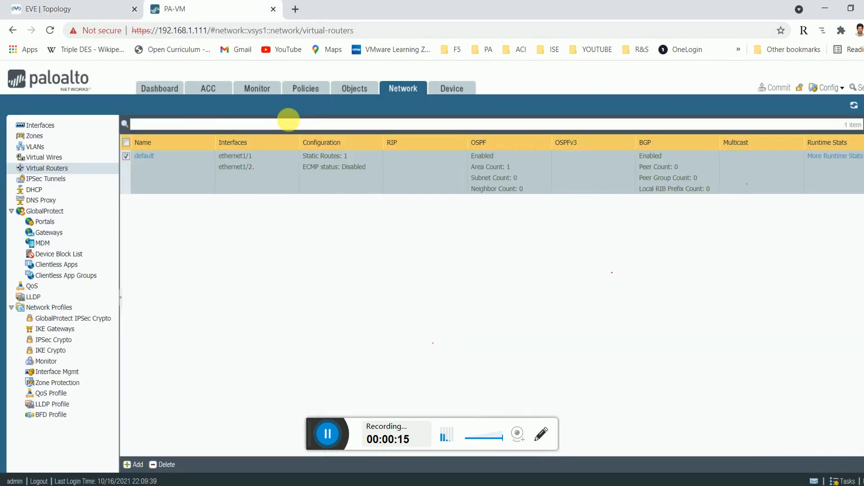
Add ethernet1/1 as an interface in the default router's OSPF area 0.0.0.0.
click(144, 156)
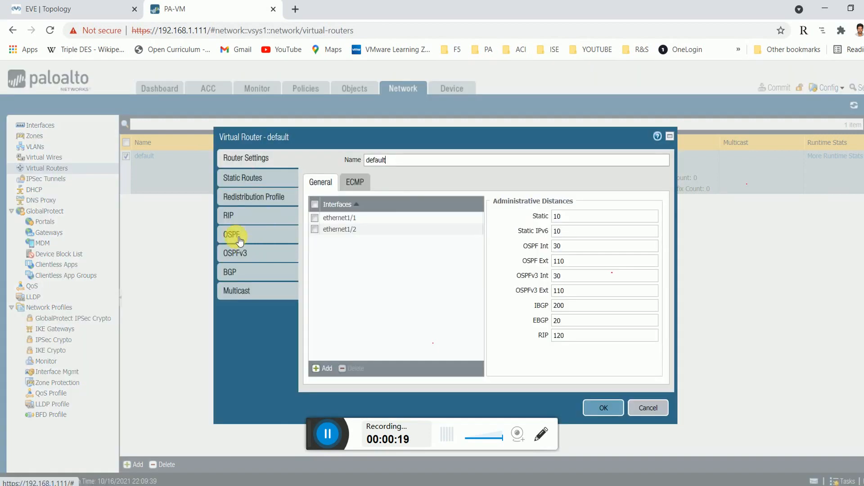
click(235, 253)
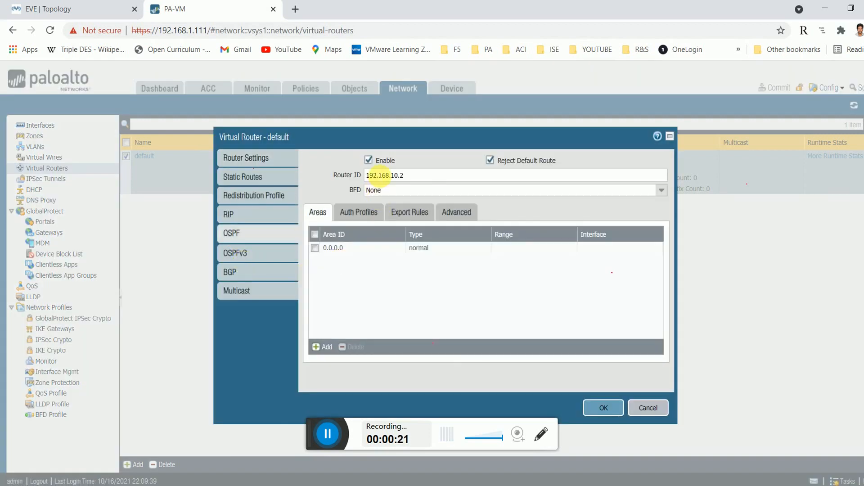
click(333, 249)
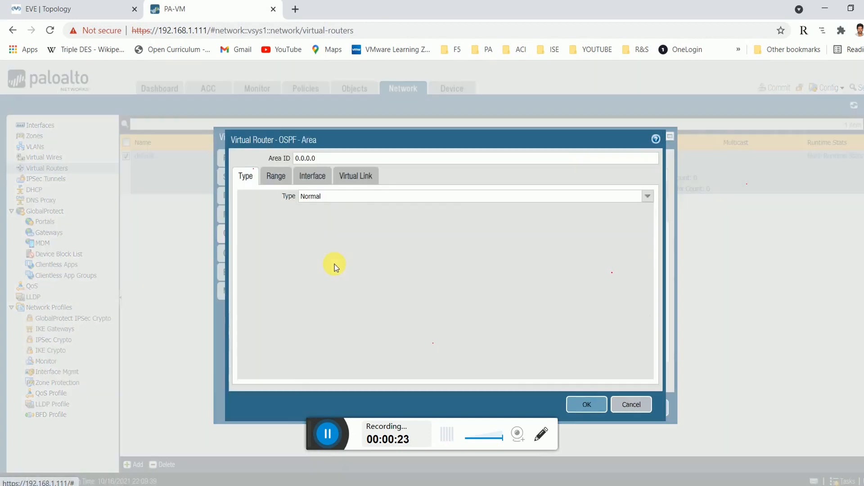
click(276, 175)
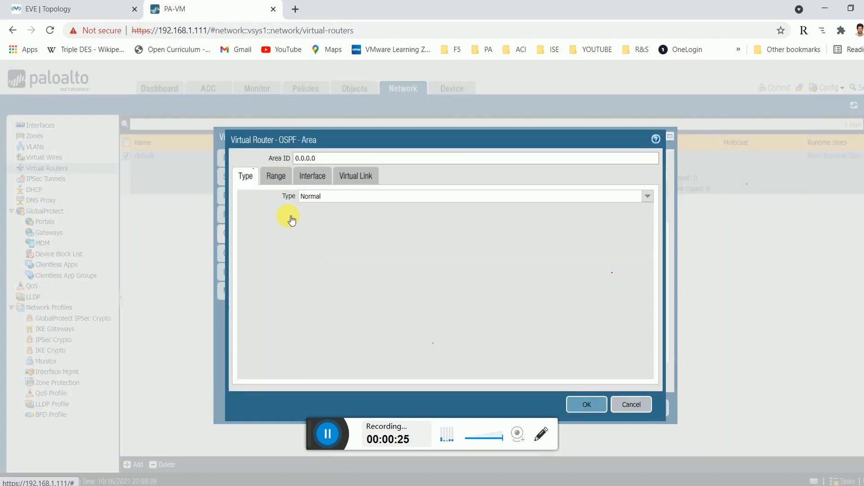
click(310, 180)
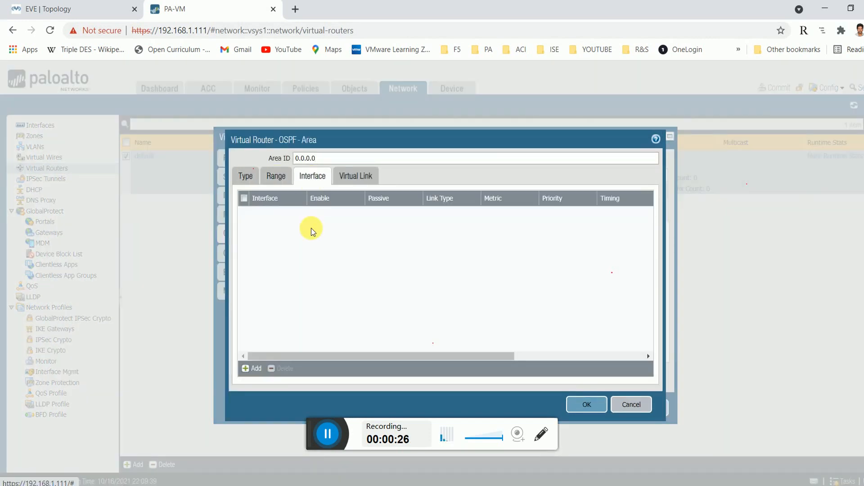
click(259, 367)
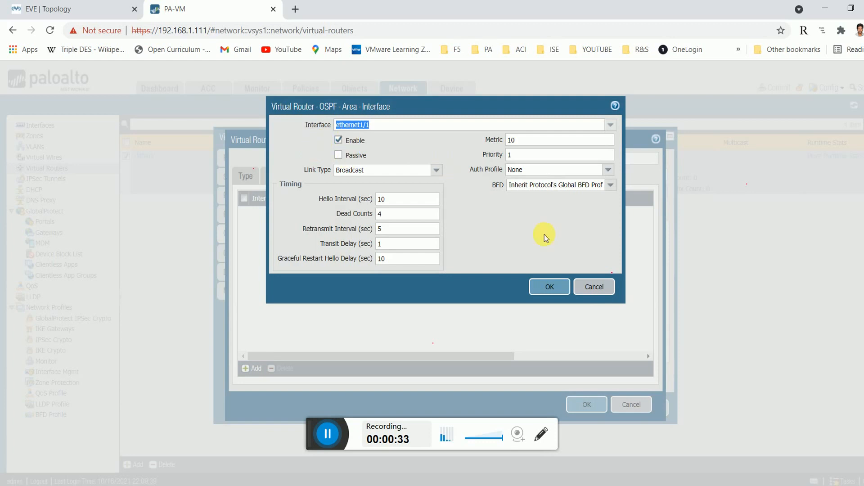
click(550, 287)
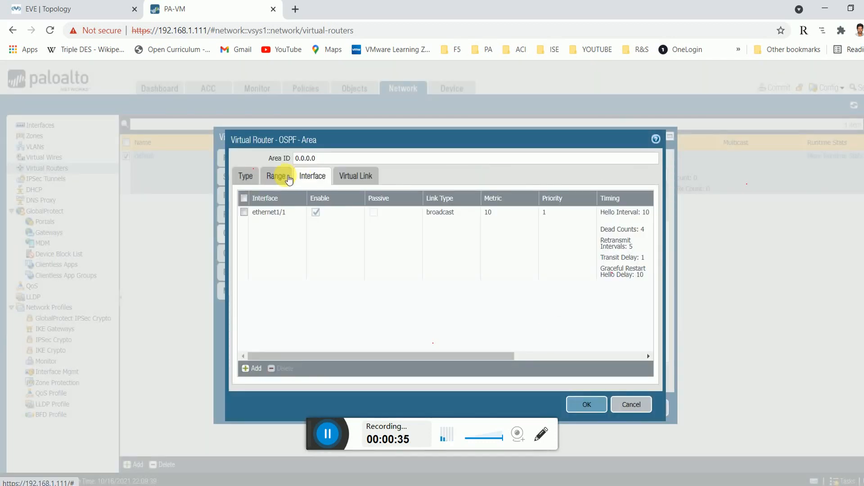
Review the area's type, ranges and interface list, then save area 0.0.0.0.
click(274, 175)
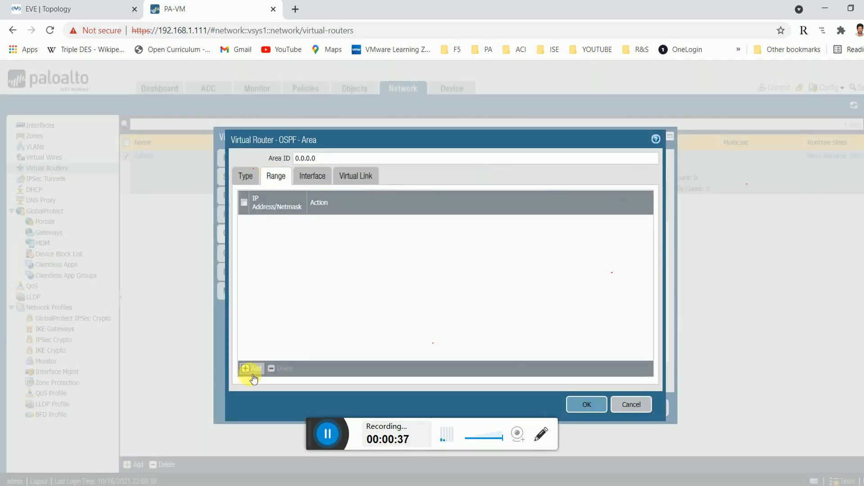
click(248, 176)
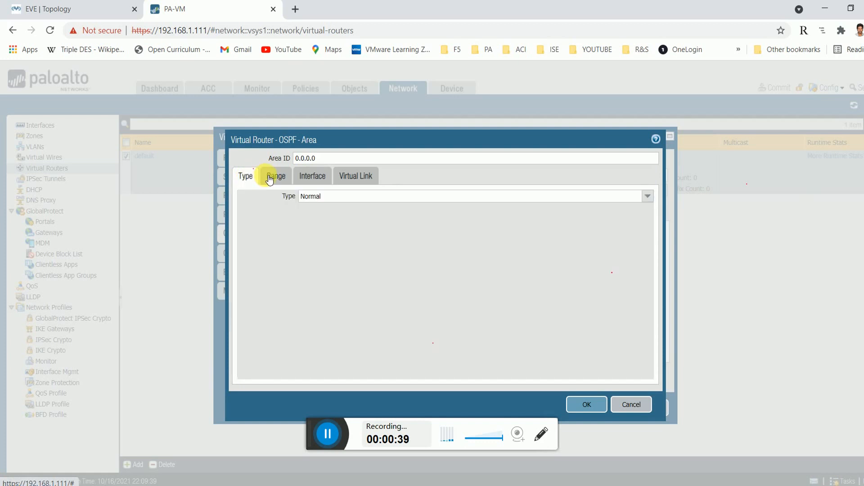
click(271, 176)
click(310, 176)
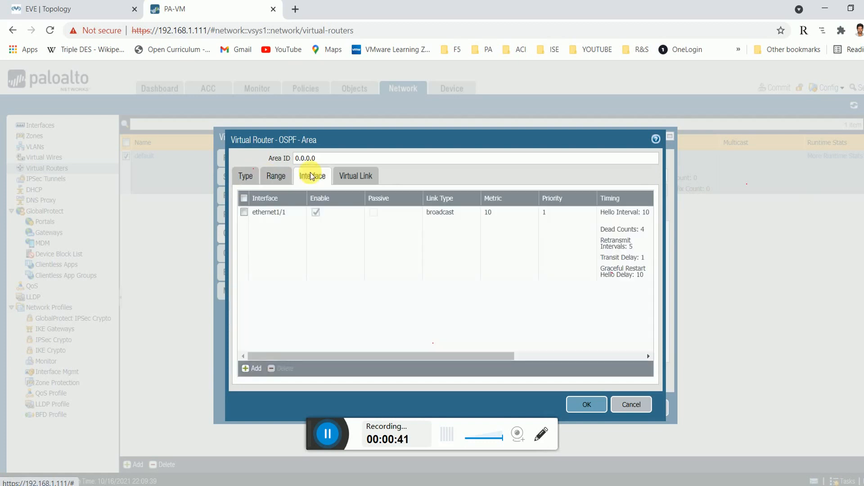
click(276, 175)
click(253, 368)
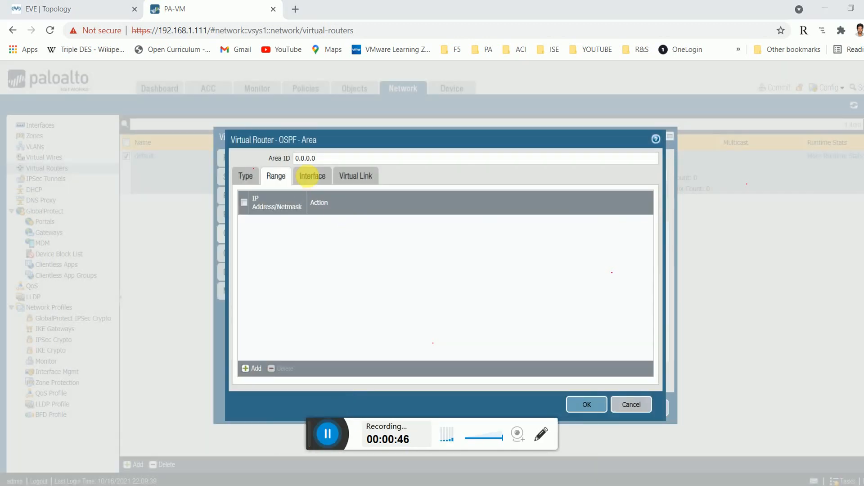
click(309, 178)
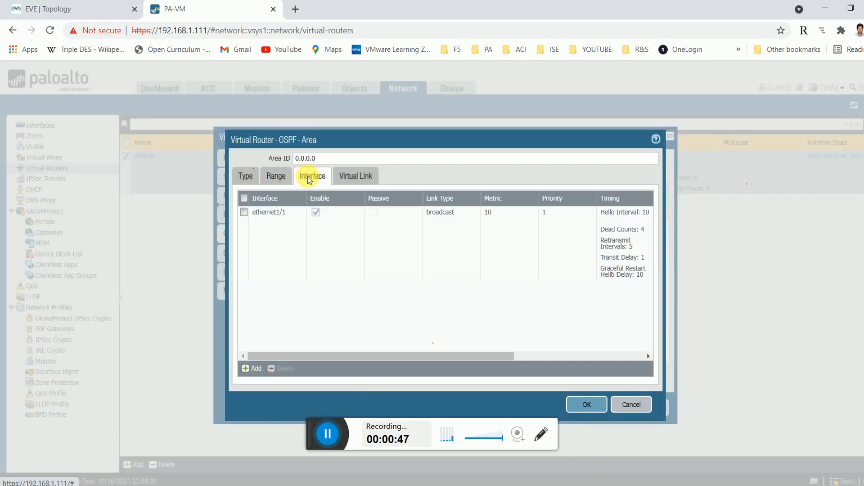
click(592, 405)
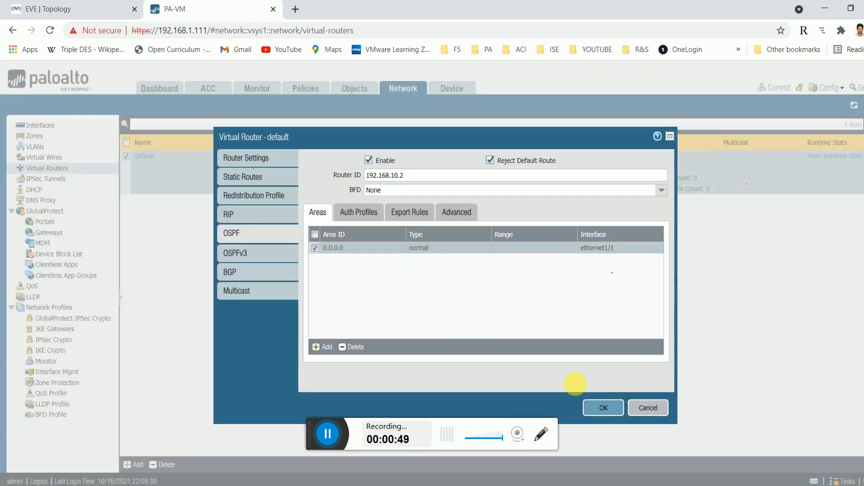
Review the Defaultroute OSPF export rule (ext-2) without changing it.
click(416, 212)
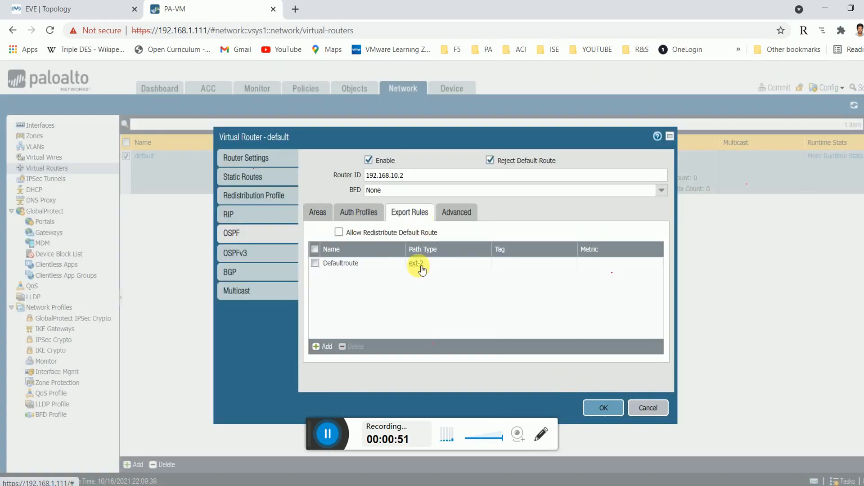
click(315, 263)
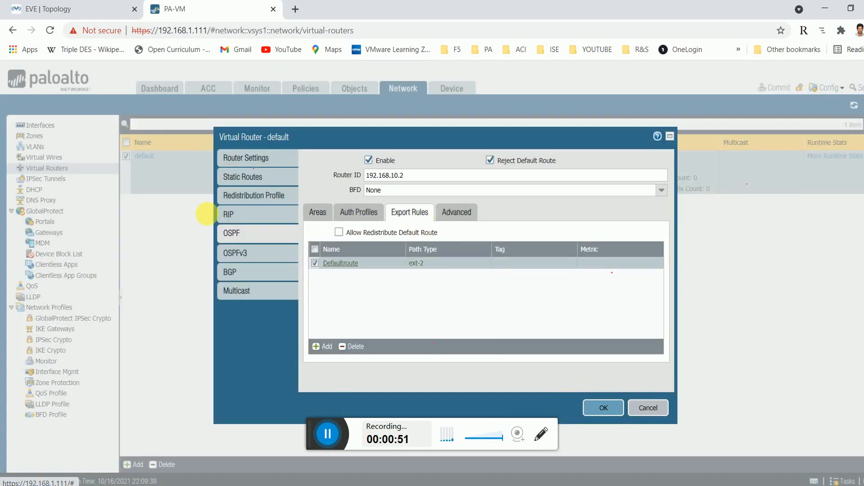
click(341, 263)
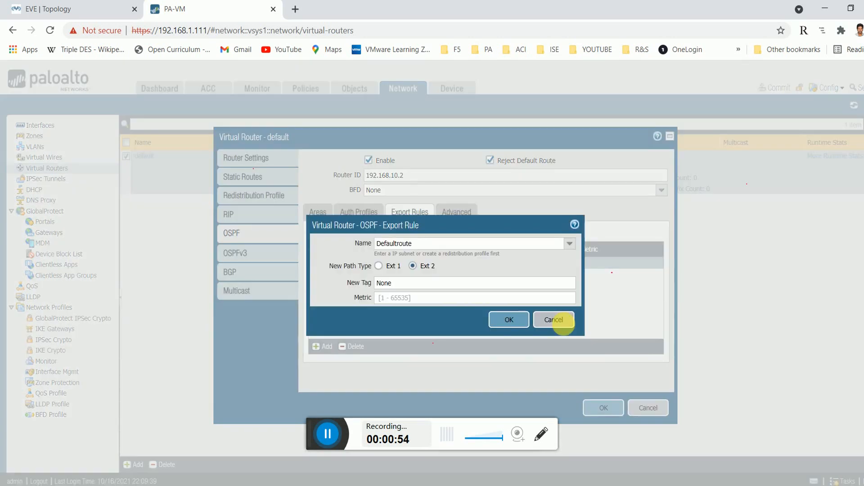
click(563, 323)
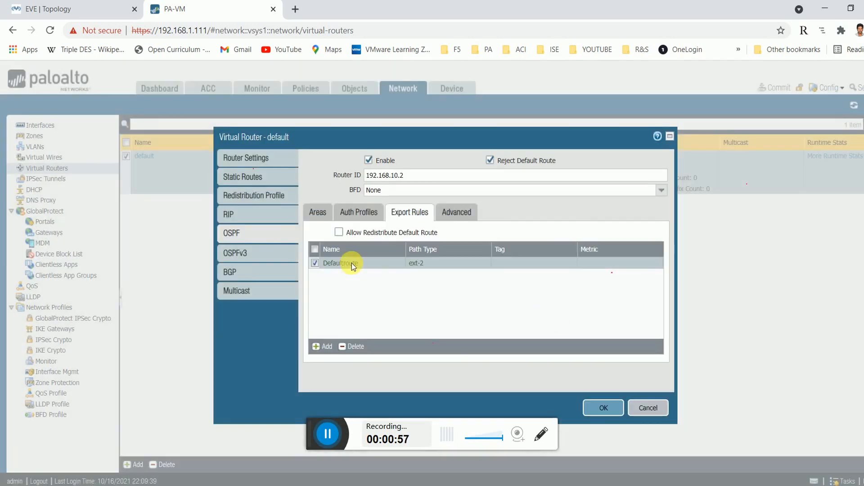
Review the Defaultroute redistribution profile and save the default virtual router's changes.
click(239, 193)
click(349, 238)
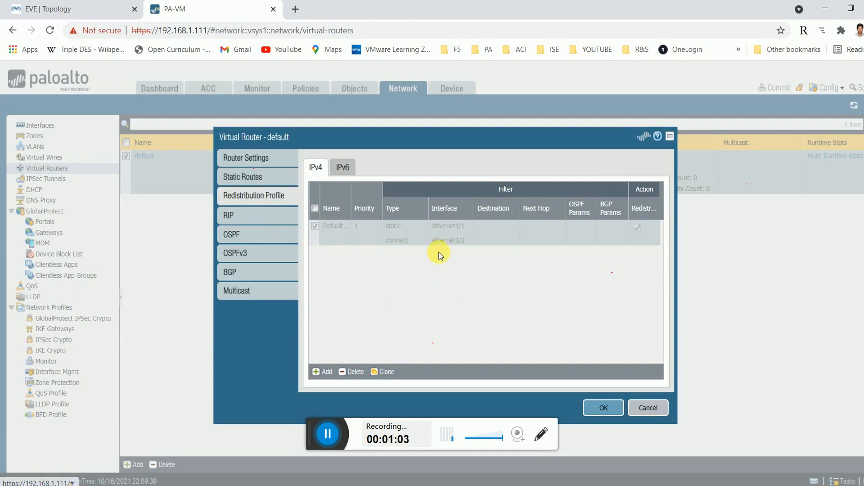
click(404, 242)
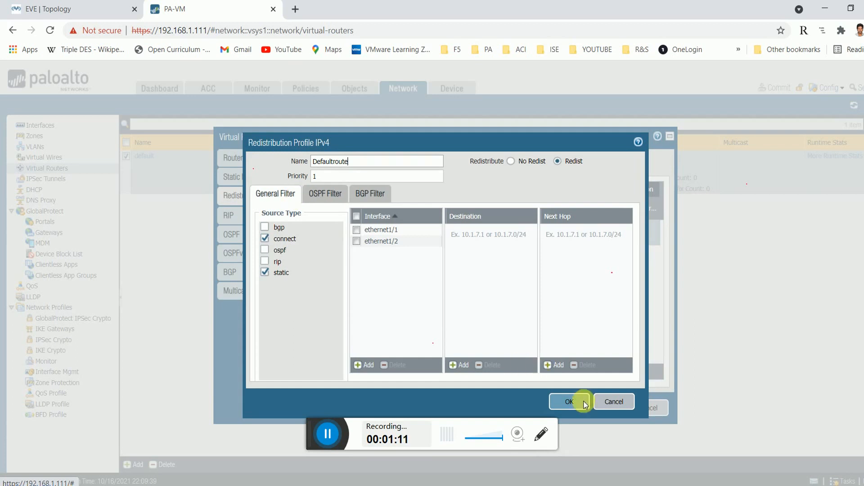
click(569, 402)
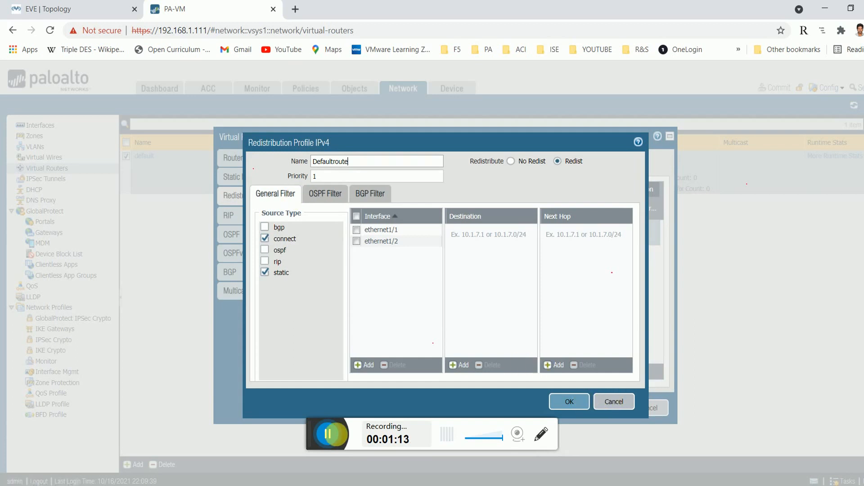
click(608, 408)
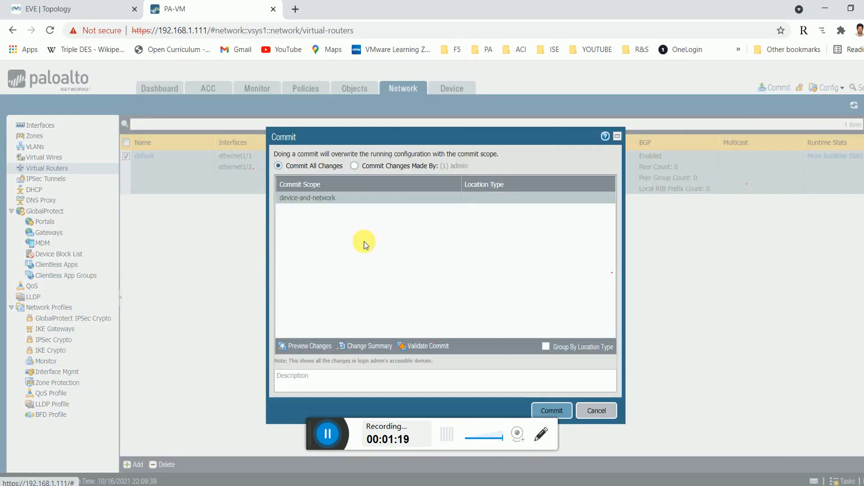
Commit the configuration and confirm success with only the BGP/OSPF router-ID mismatch warning.
click(552, 411)
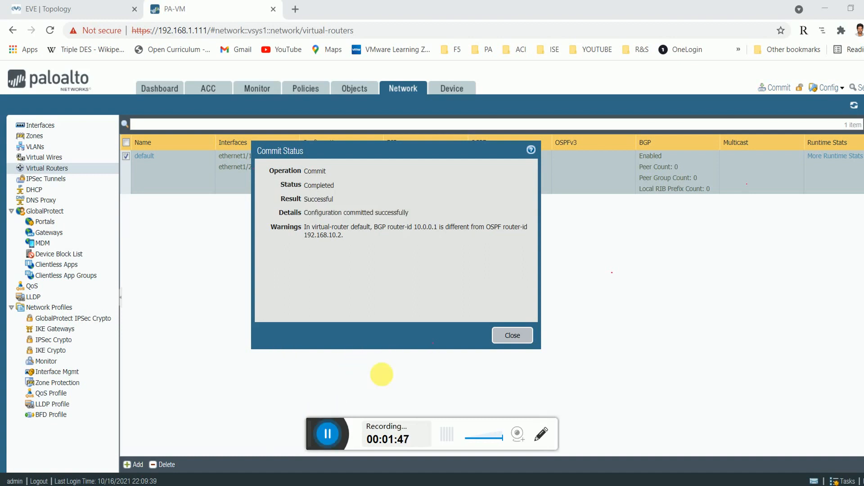
drag(319, 213, 408, 214)
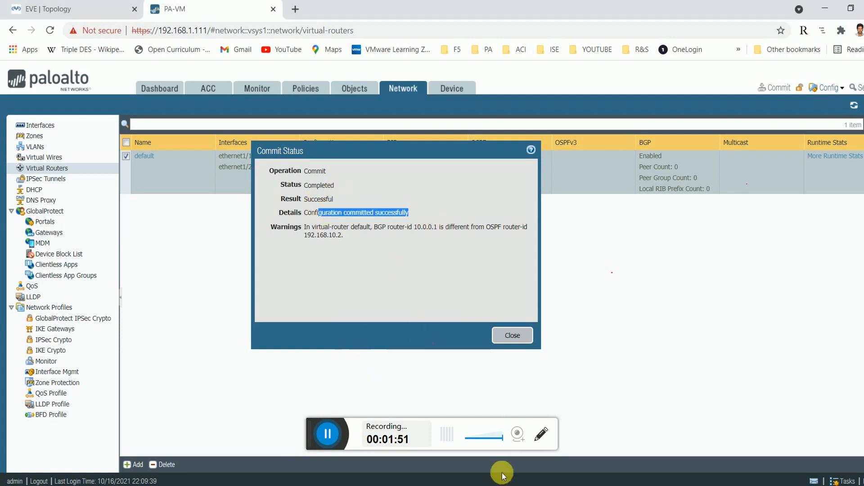
click(501, 485)
Rerun 'show routing protocol ospf neighbor' on the PA-VM CLI.
click(602, 426)
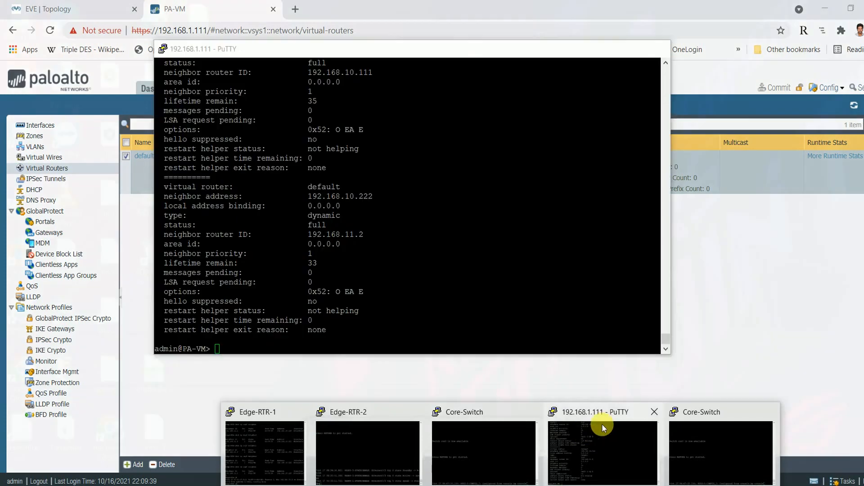
key(Up)
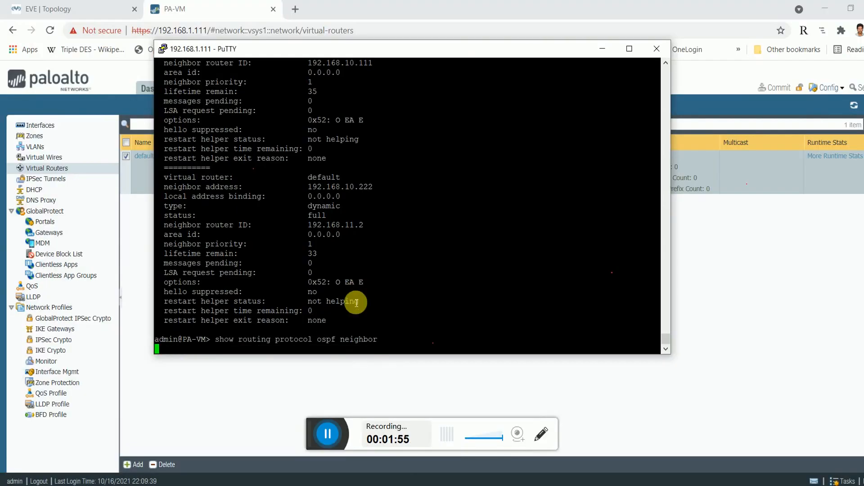
key(Return)
Page through the output to confirm full neighbors 192.168.10.111 and 192.168.10.222.
drag(327, 114, 373, 113)
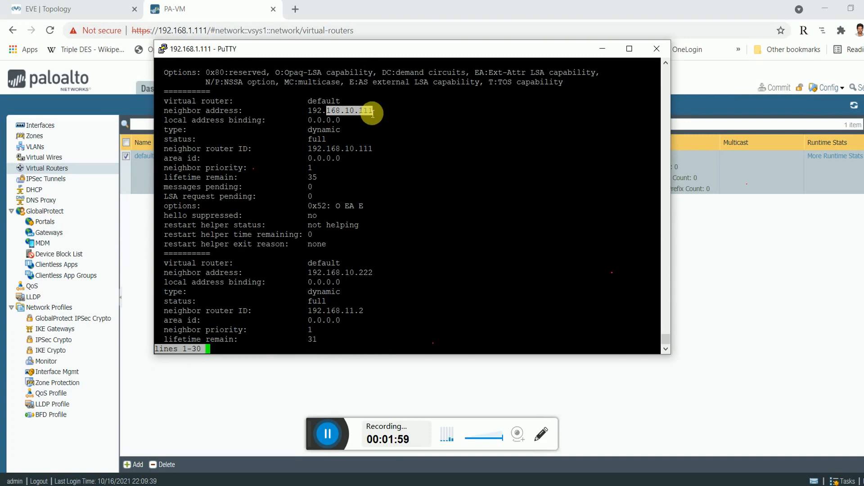
double_click(354, 151)
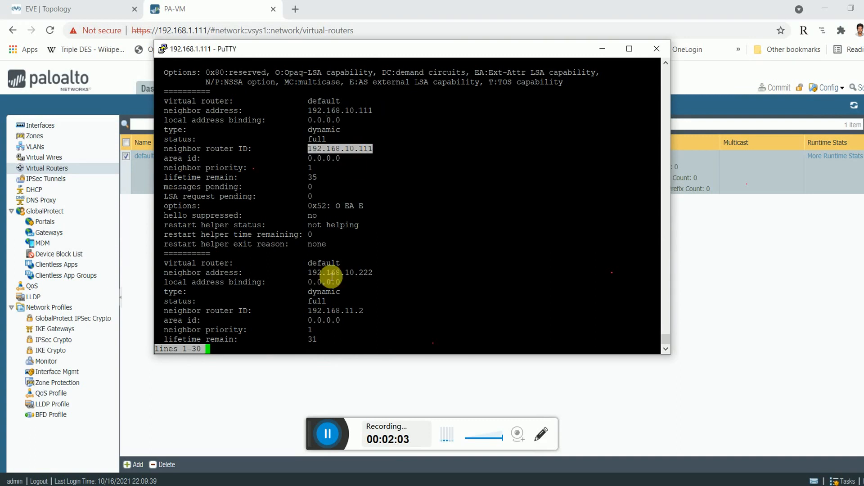
click(340, 314)
double_click(340, 311)
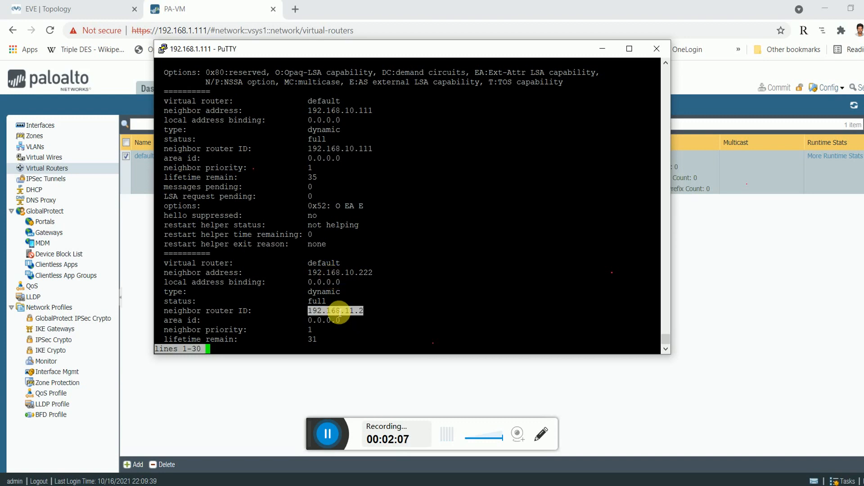
double_click(354, 149)
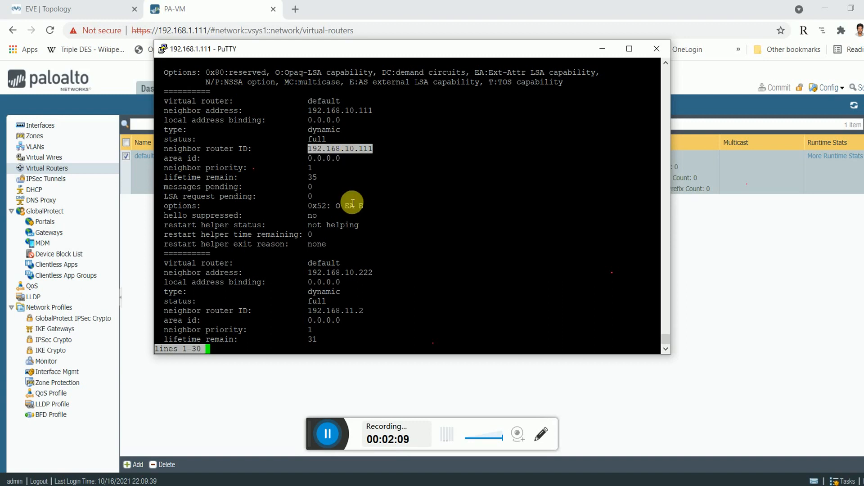
click(360, 113)
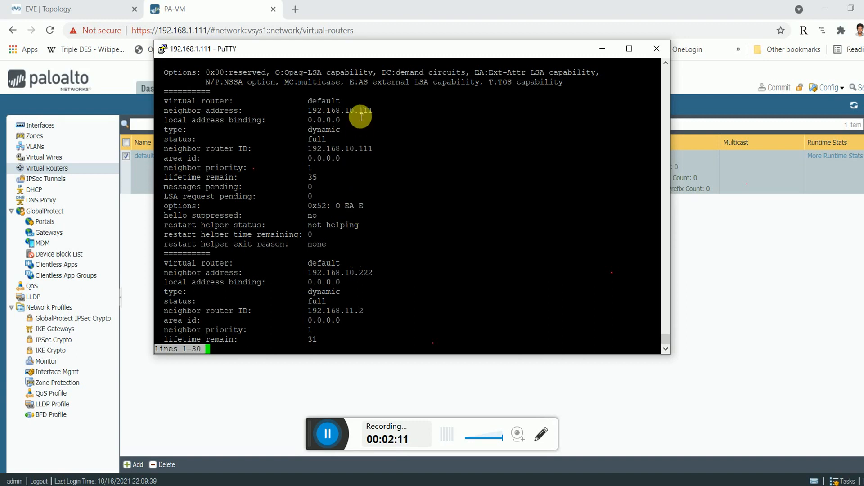
key(space)
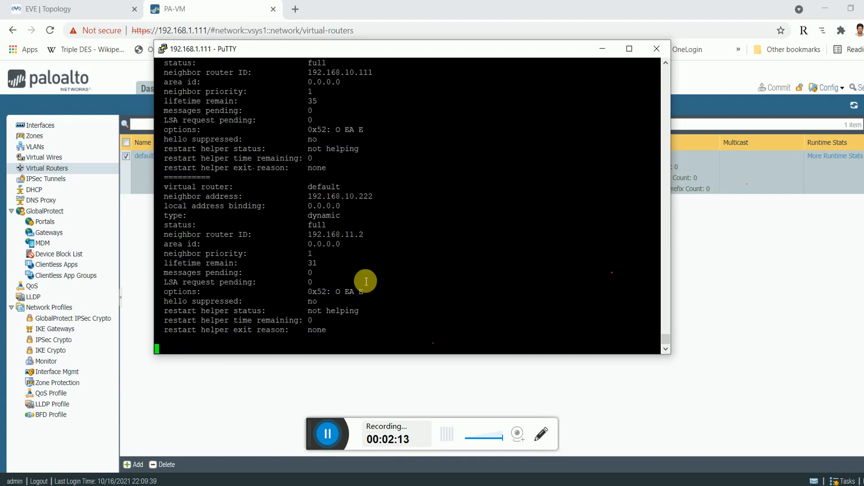
double_click(340, 198)
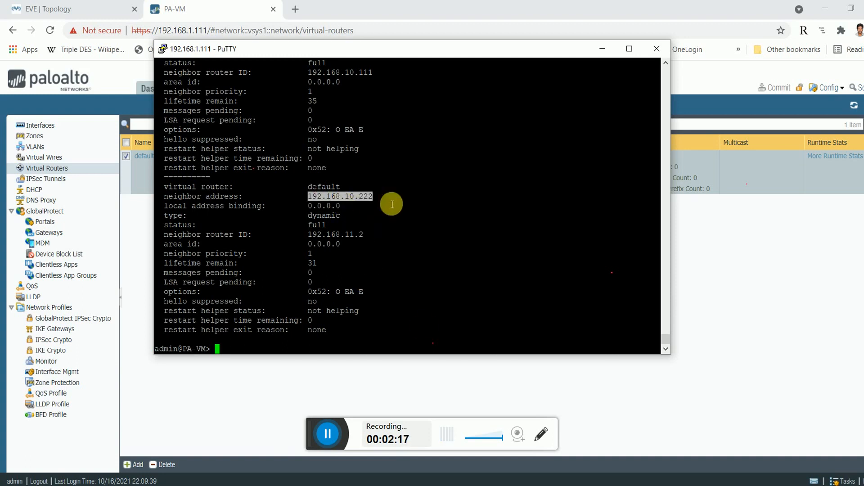
click(407, 485)
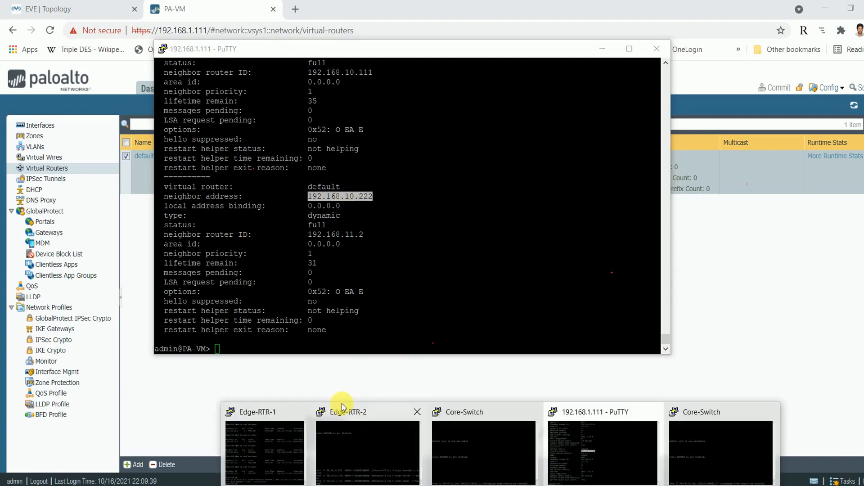
Rerun sh ip ospf neighbor on Edge-RTR-1 and confirm the PA-VM (192.168.11.2) is listed.
click(282, 439)
key(Up)
key(Return)
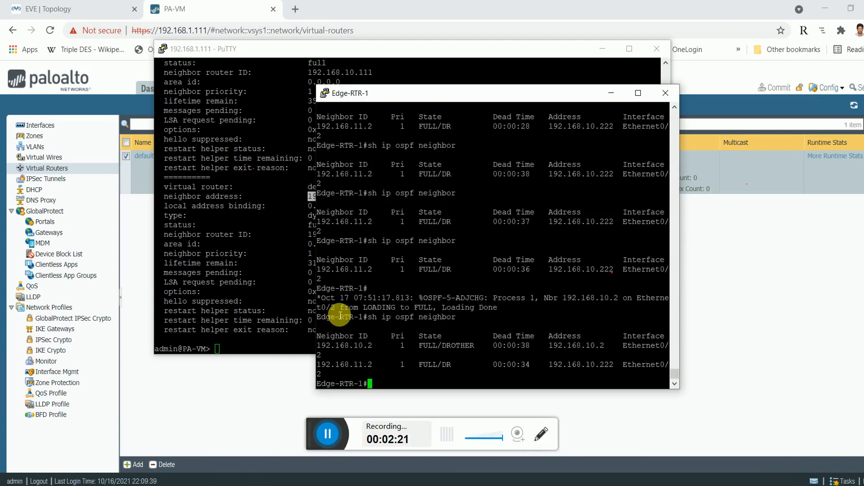
double_click(349, 365)
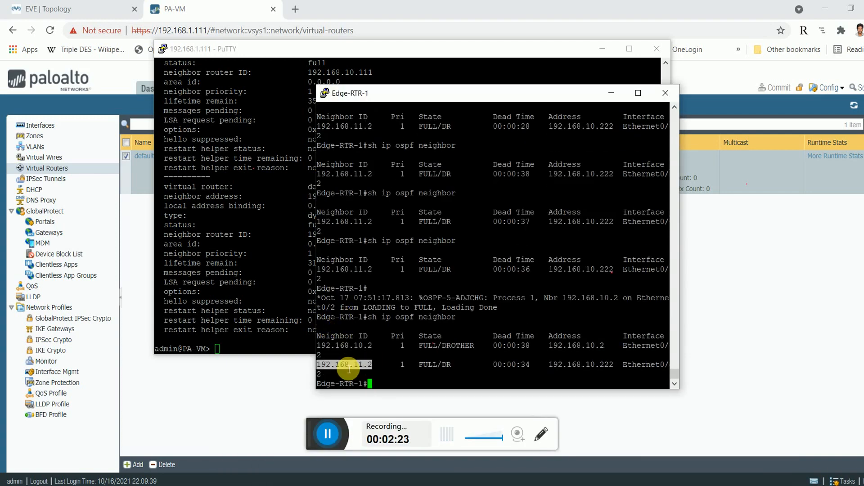
click(328, 433)
click(328, 434)
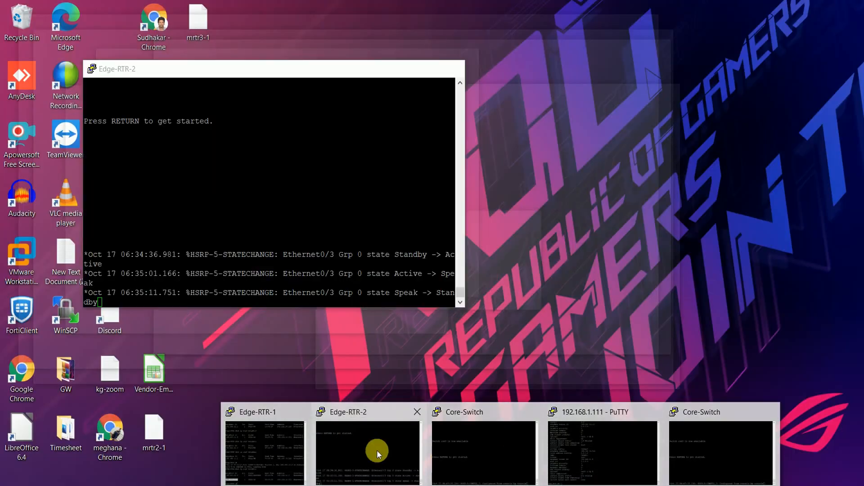
On Edge-RTR-2, enter privileged mode with en and run sh ip ospf neighbor.
click(377, 450)
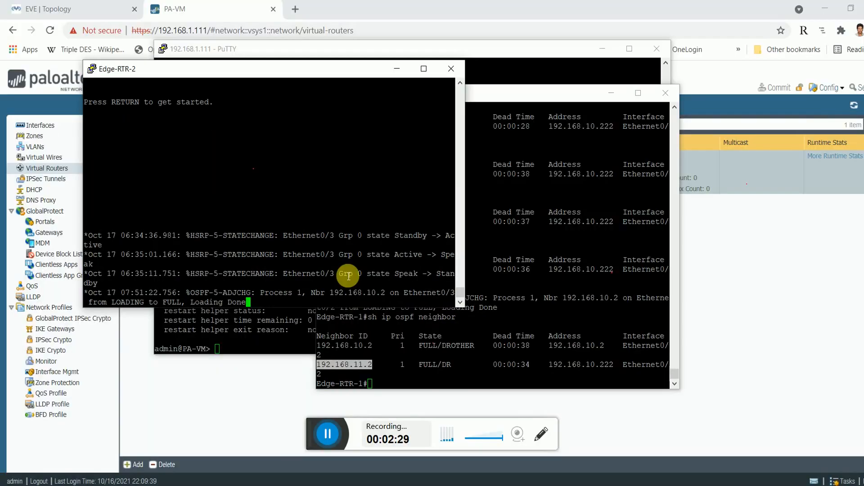
key(Return)
text(en)
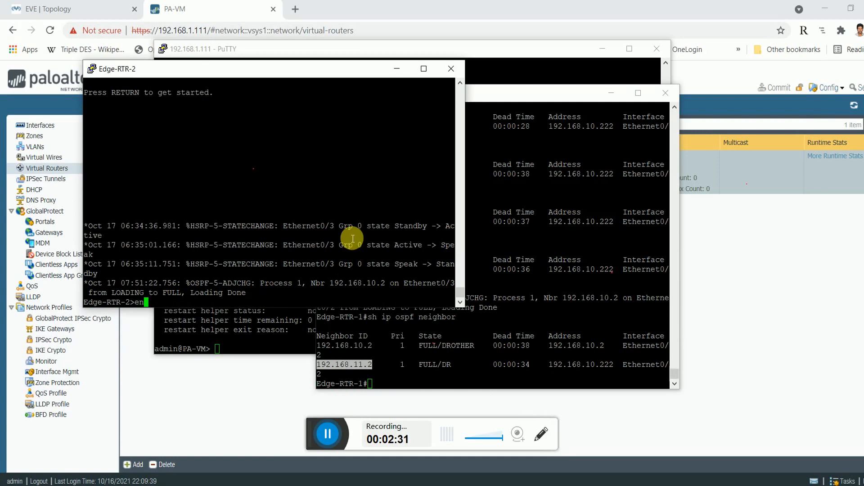
key(Return)
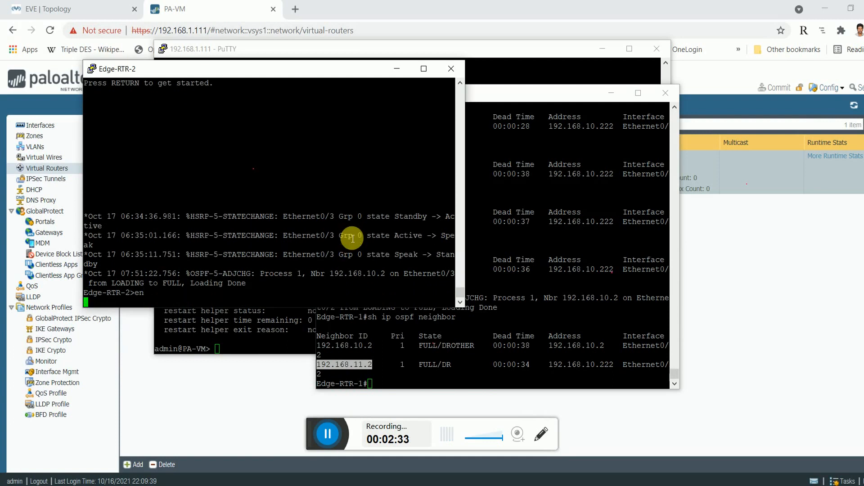
text(sh ip )
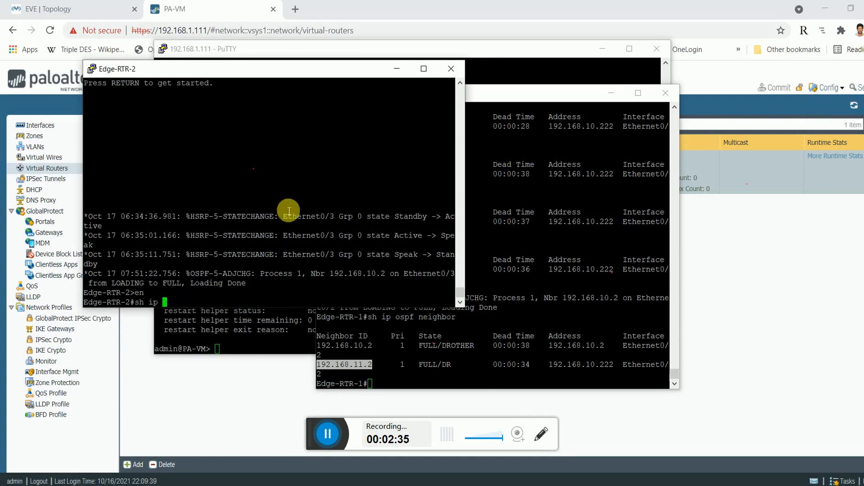
text(os)
key(Tab)
text(p)
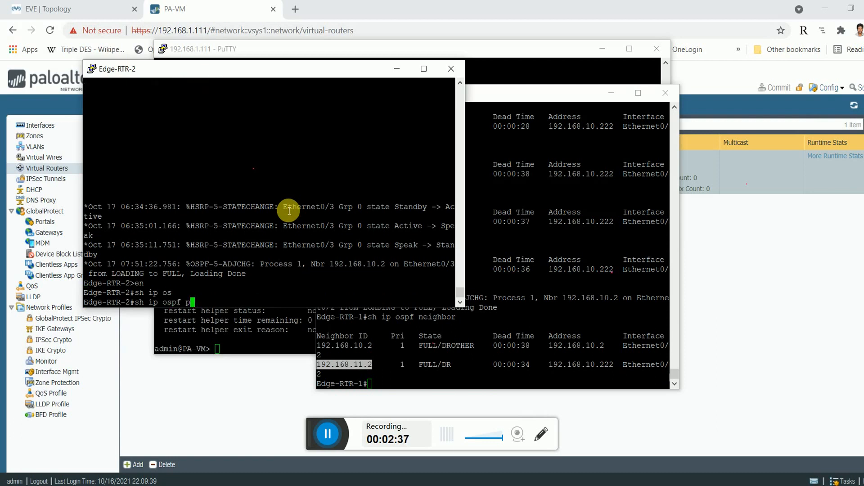
key(BackSpace)
text(nei)
key(Tab)
key(Return)
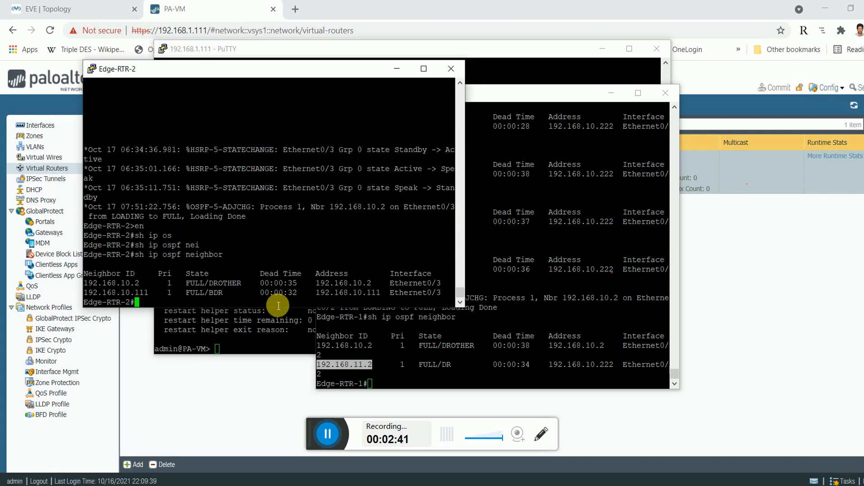
Run sh ip route on Edge-RTR-1 and locate the OSPF E2 route to 10.0.0.0/24 via 192.168.10.2.
click(202, 372)
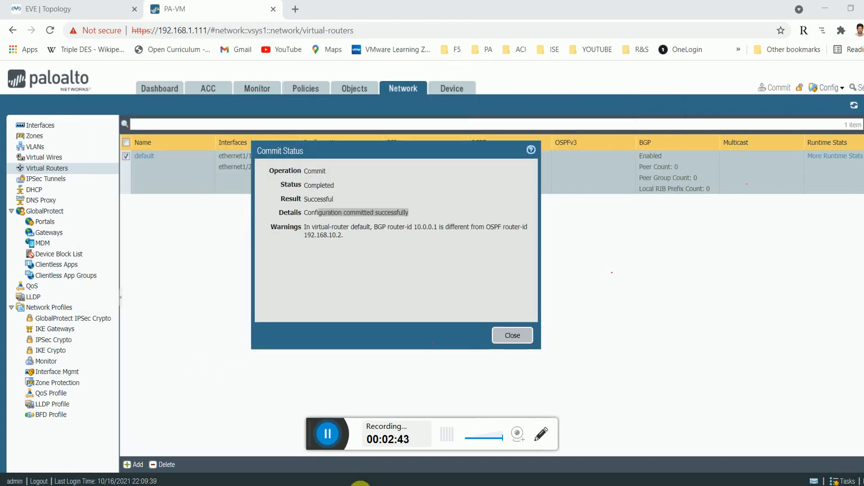
mouse_move(390, 421)
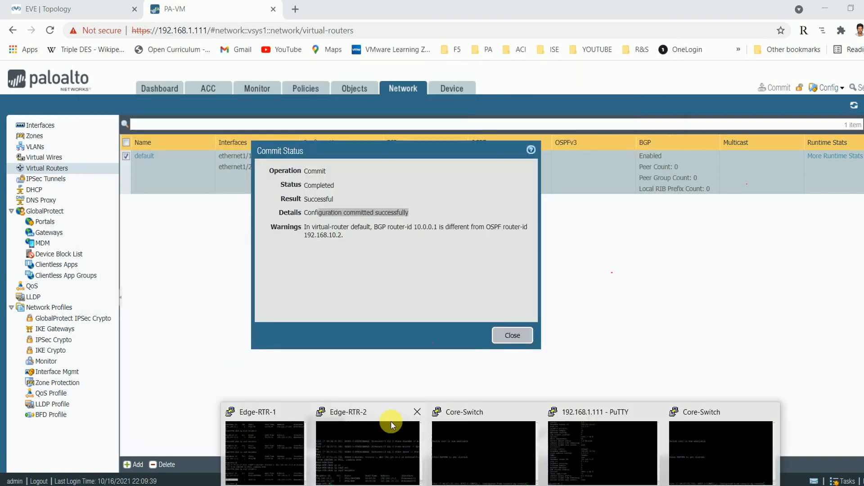
click(252, 436)
text(sh)
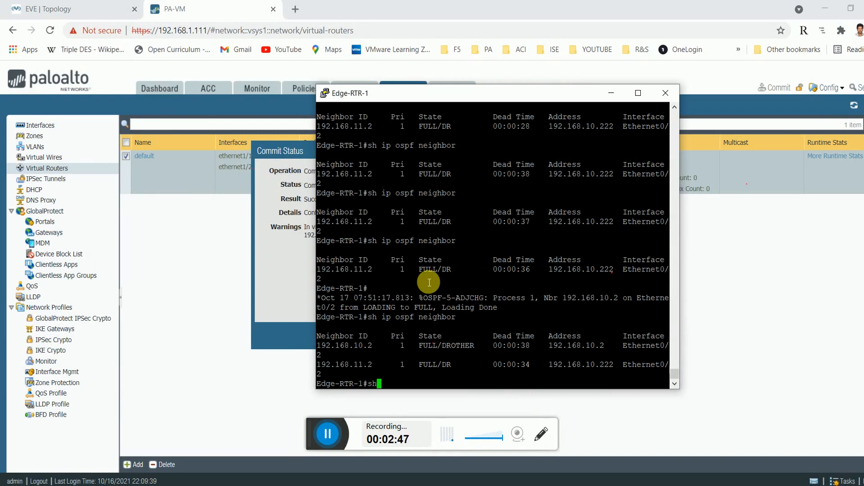
text( ip route)
key(Return)
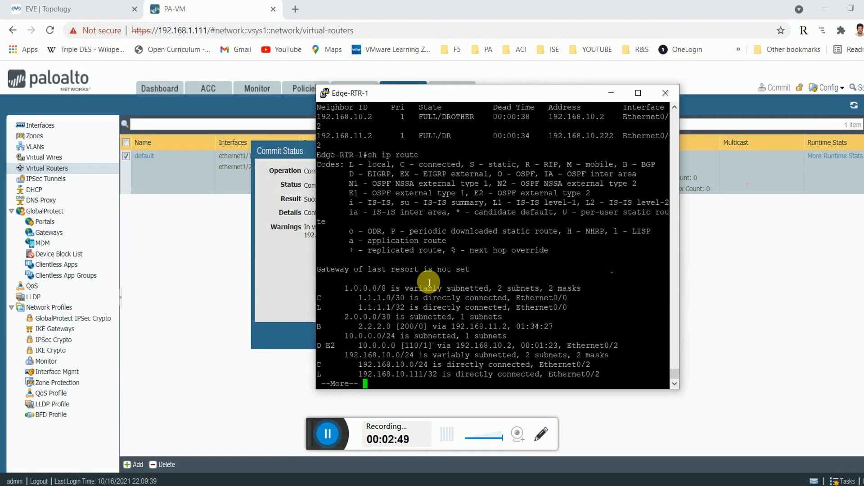
key(space)
mouse_move(395, 317)
mouse_down()
mouse_move(333, 321)
mouse_move(398, 325)
mouse_up()
double_click(369, 307)
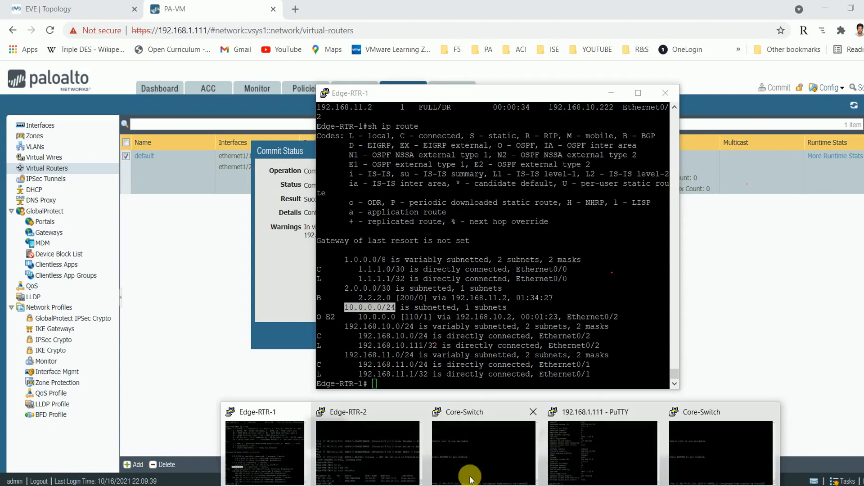
Ping 192.168.10.1 from the PA-VM CLI and stop it when it fails.
mouse_move(313, 452)
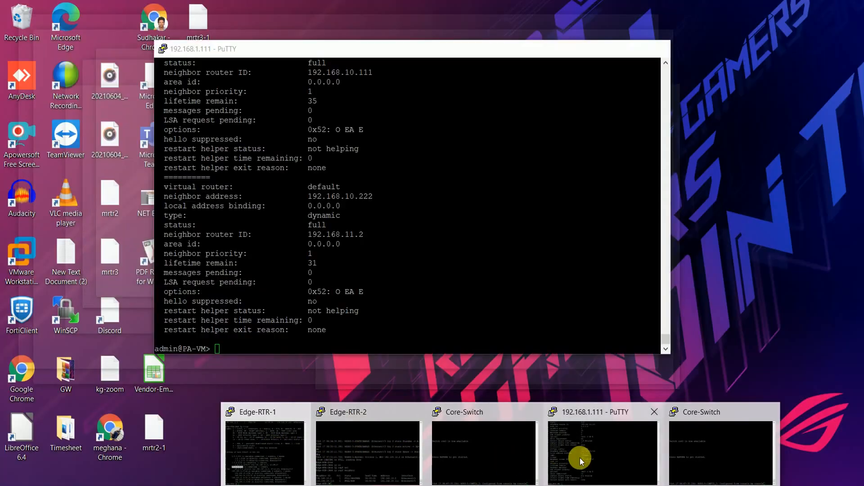
click(579, 458)
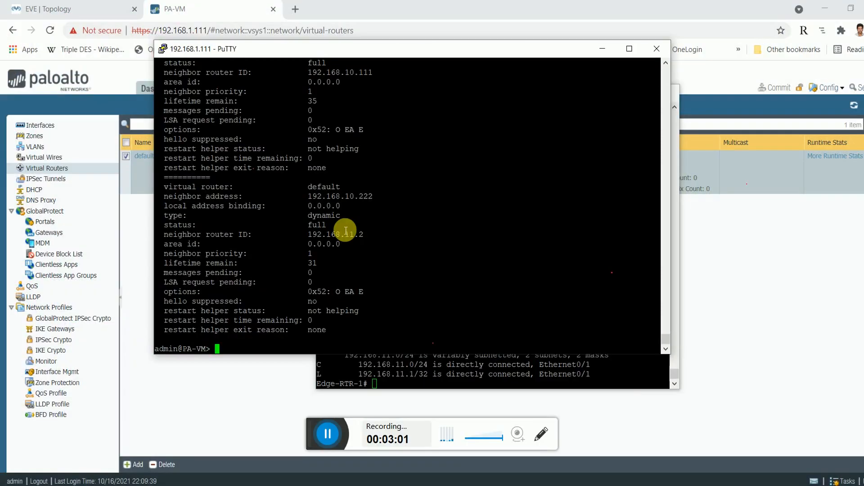
text(ping host 192.)
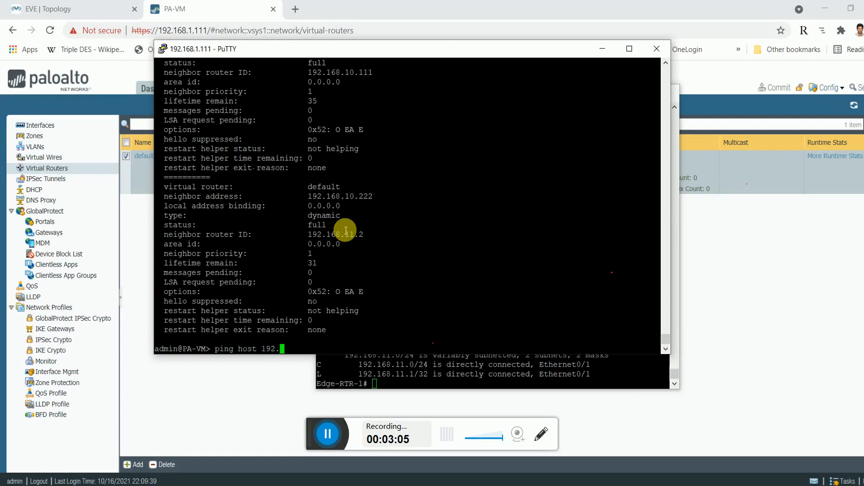
text(168.10.1)
key(Return)
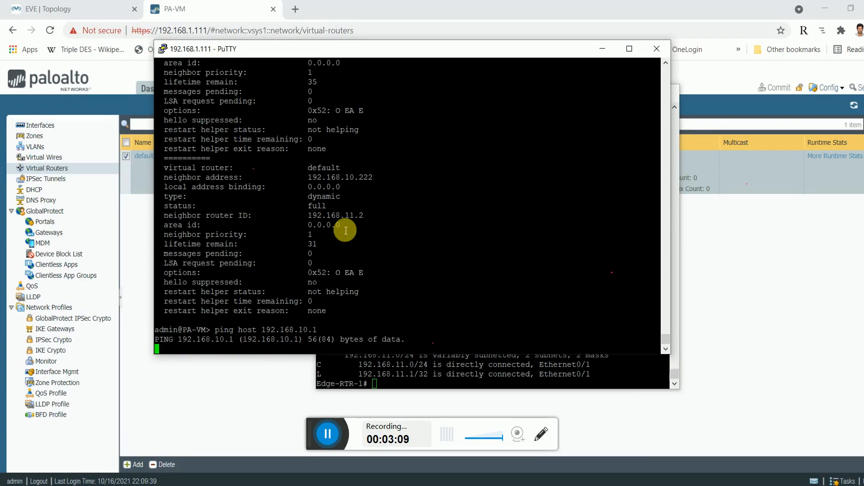
key(ctrl+c)
Ping 192.168.10.1 sourced from 192.168.10.2, getting 0% loss.
text(ping source)
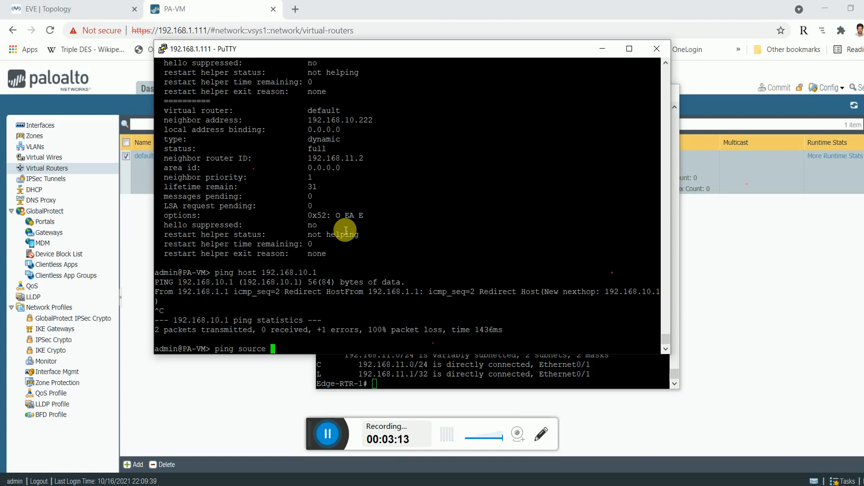
double_click(297, 272)
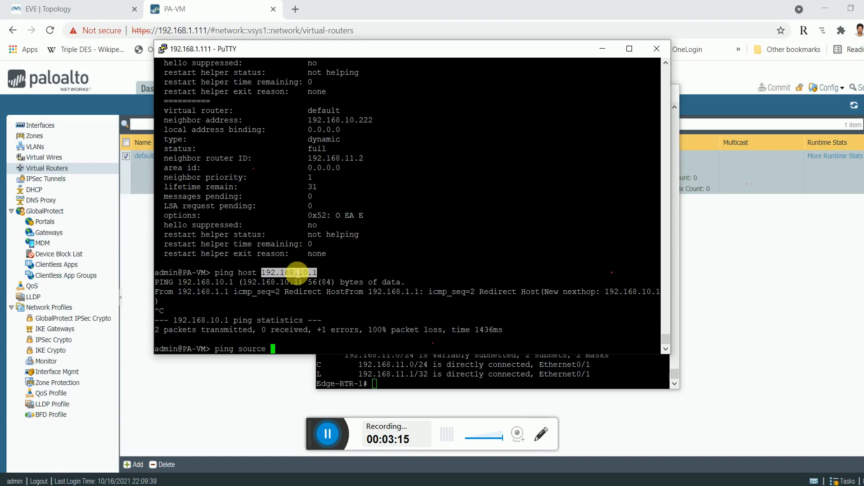
right_click(297, 272)
text(j)
key(BackSpace)
text(host 192.168)
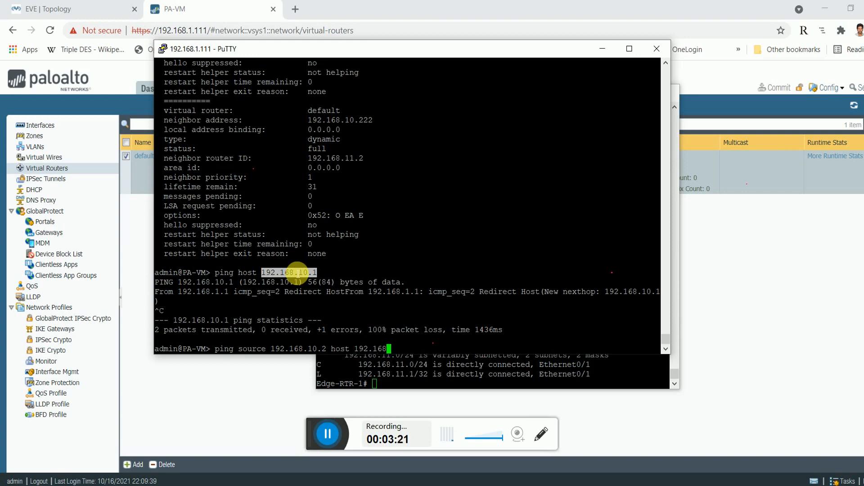
text(.10.1)
key(Return)
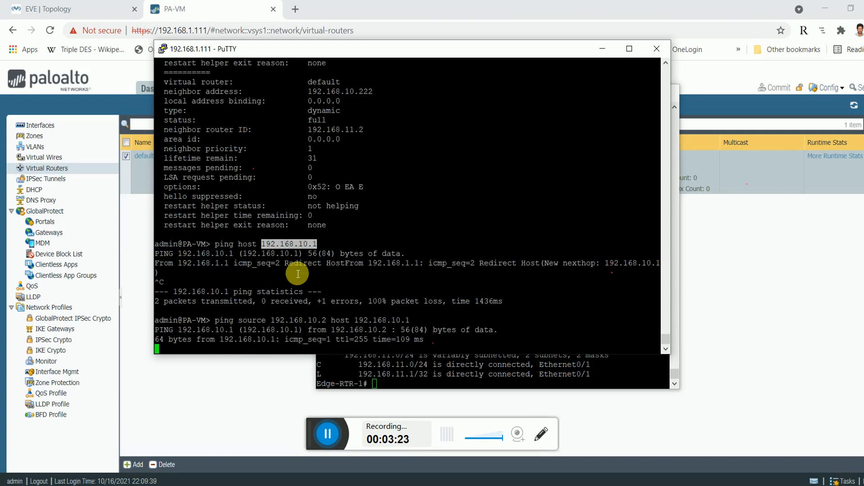
key(ctrl+c)
text(ping )
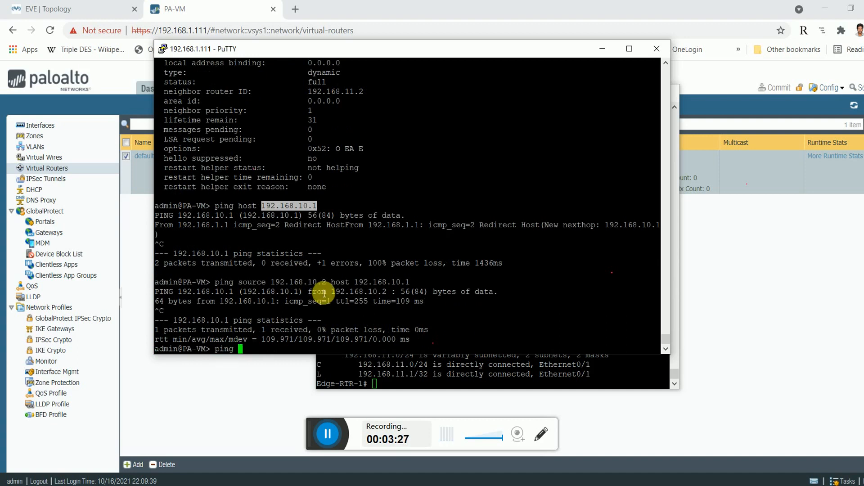
text(host 10)
key(BackSpace)
key(BackSpace)
key(BackSpace)
key(BackSpace)
key(BackSpace)
key(BackSpace)
key(BackSpace)
key(BackSpace)
key(BackSpace)
key(BackSpace)
key(BackSpace)
key(BackSpace)
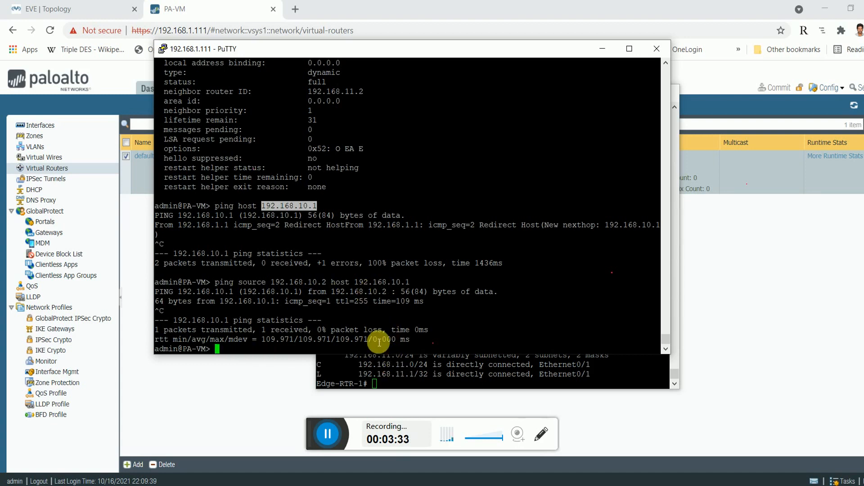
click(415, 375)
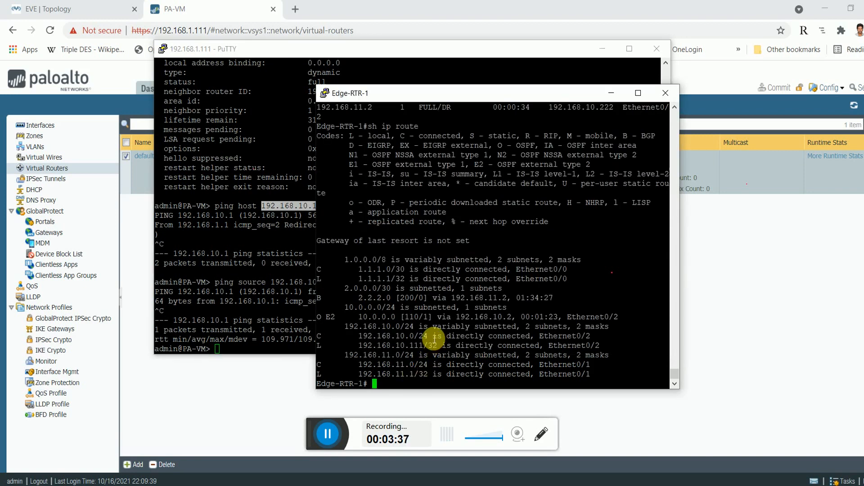
Close the Commit Status report and show the Network Interfaces list.
click(190, 24)
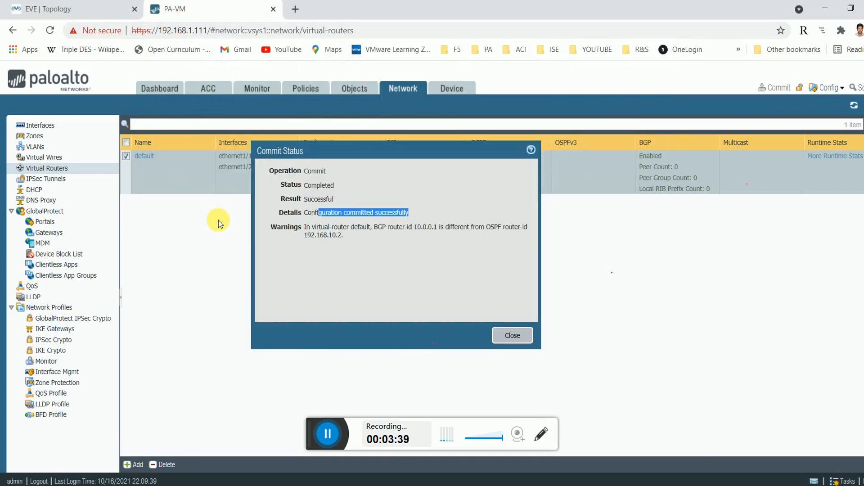
click(513, 335)
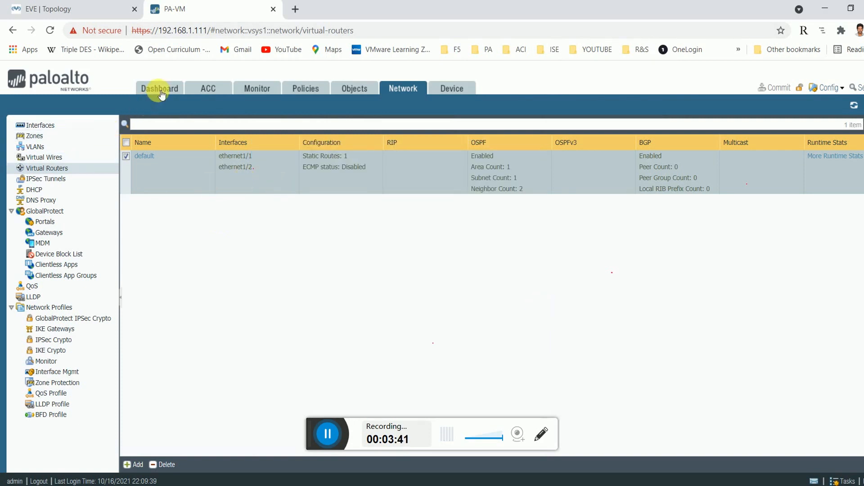
click(42, 125)
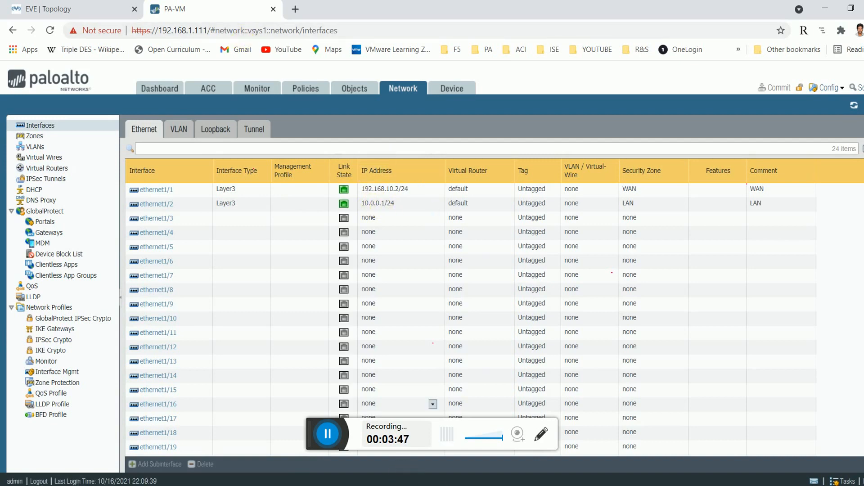
Ping 10.0.0.1 from Edge-RTR-1 and note the 0 percent (0/5) success rate.
mouse_move(443, 485)
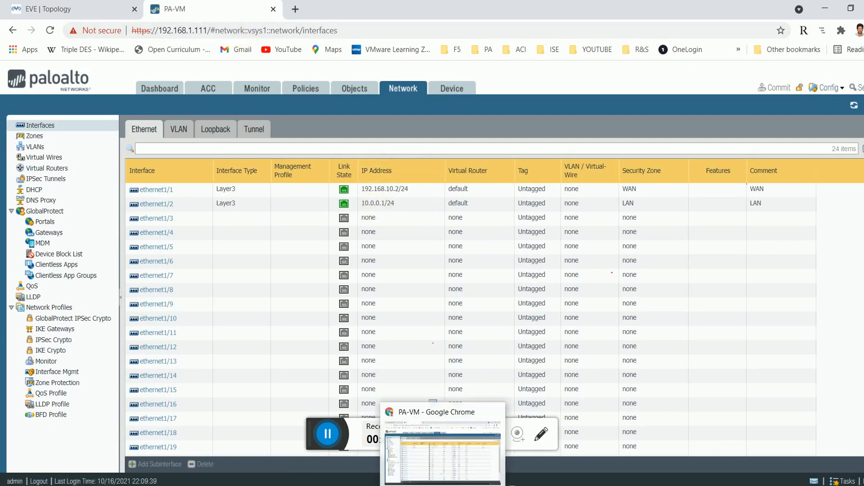
mouse_move(500, 485)
click(271, 433)
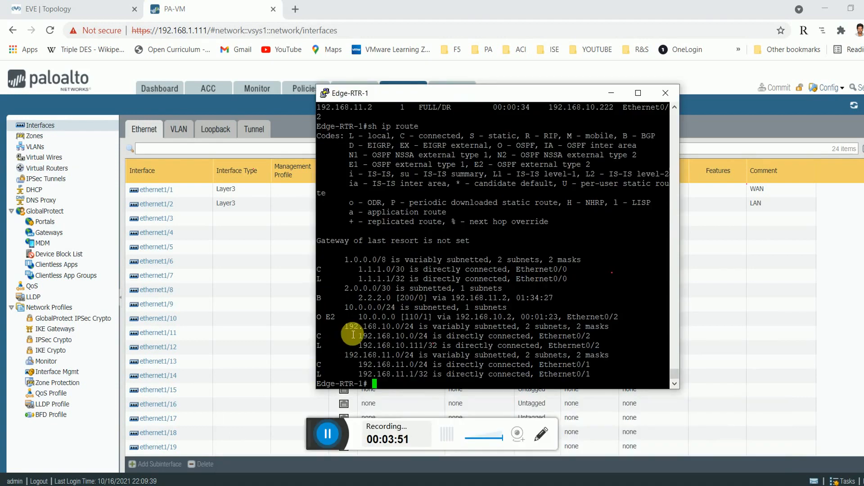
text(ping)
text(10.0.0.)
key(Return)
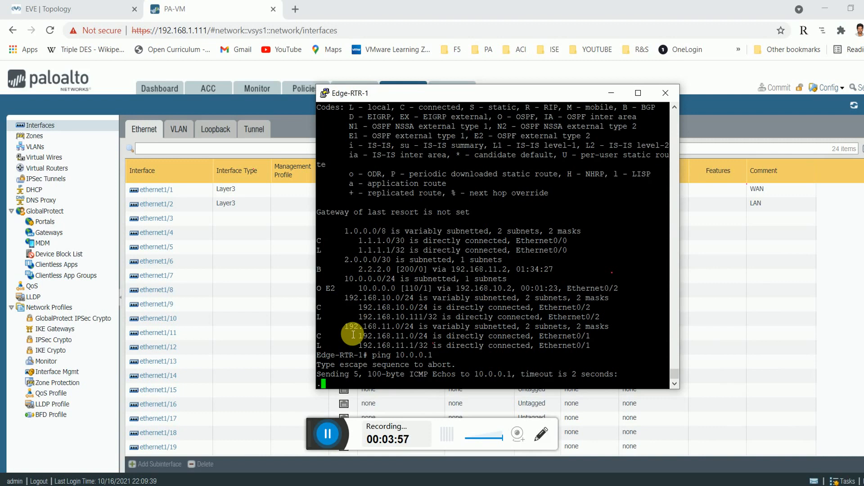
click(611, 93)
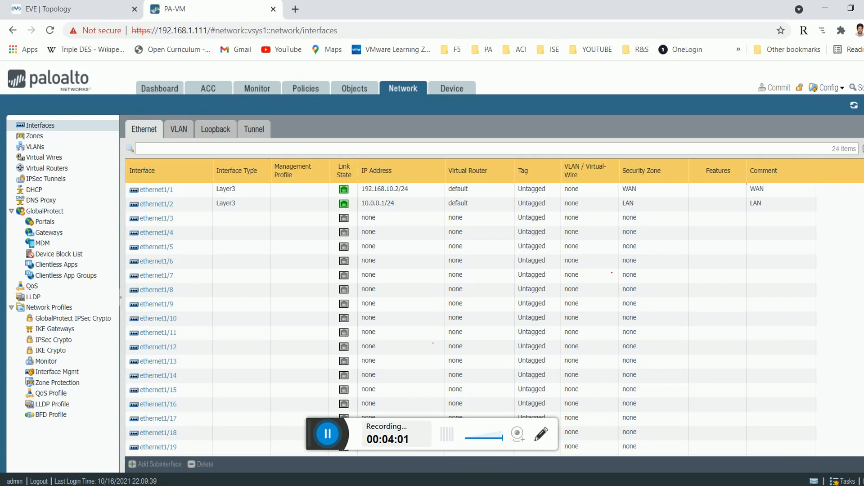
mouse_move(503, 439)
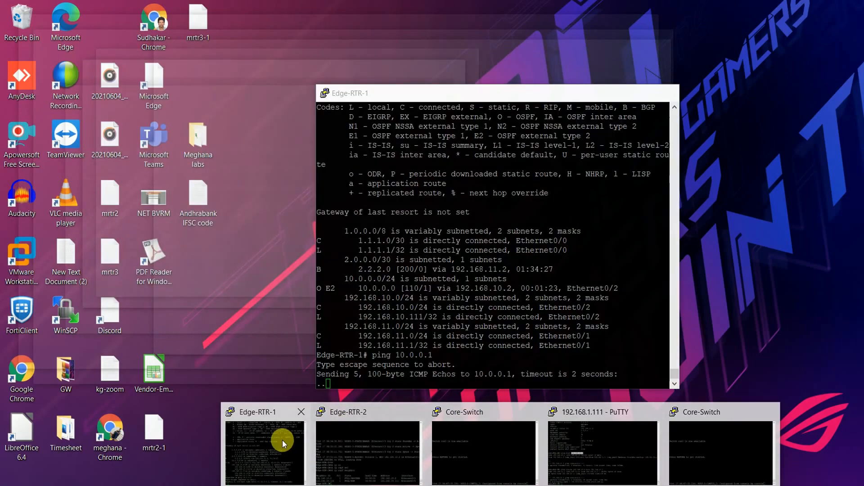
click(282, 440)
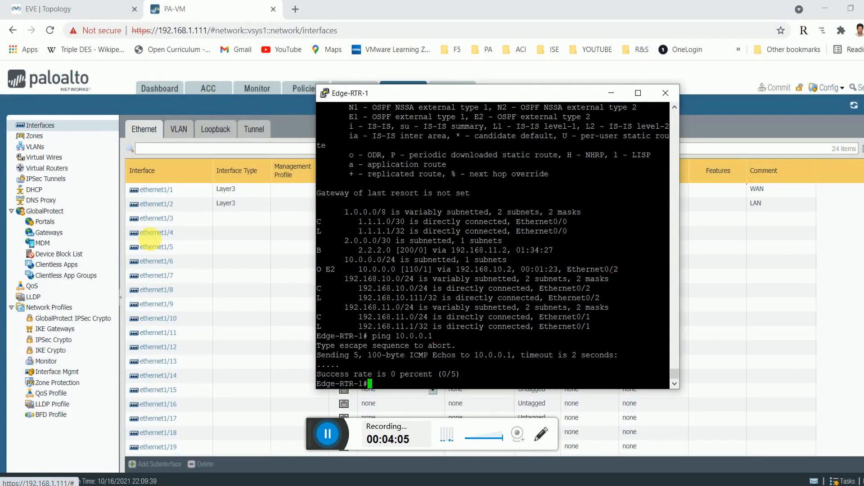
click(138, 205)
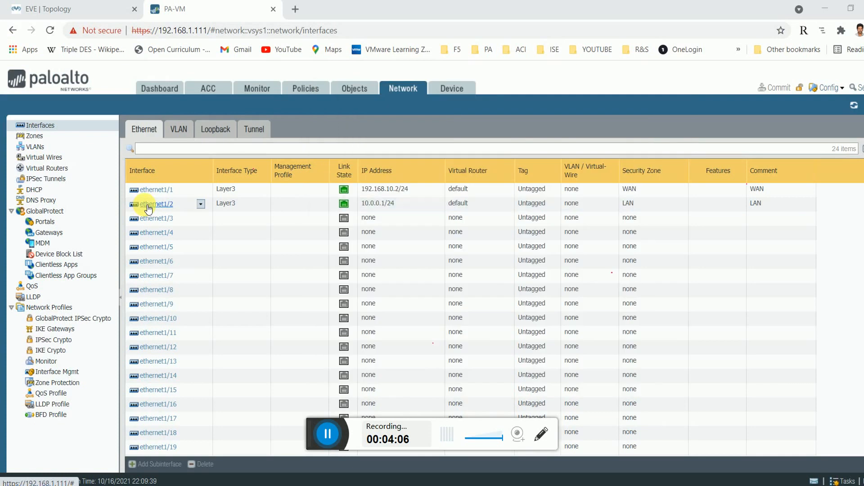
Assign ethernet1/2 a new management profile 'mgmt ping' that allows Ping.
click(223, 250)
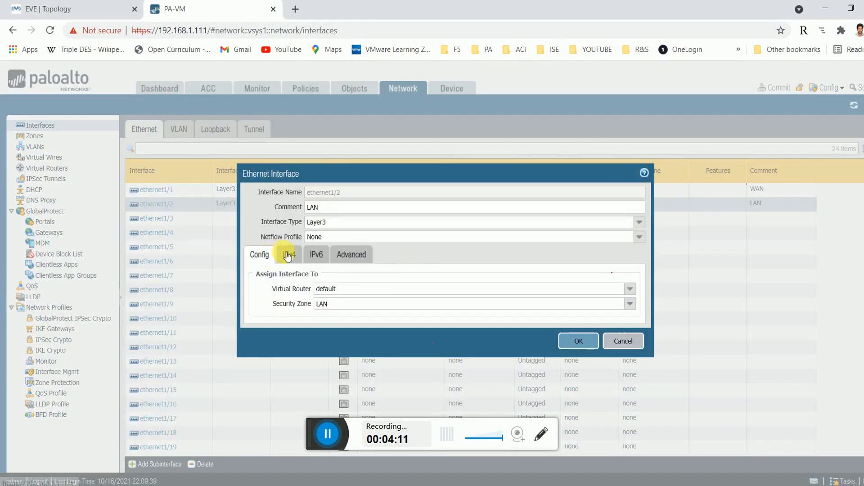
click(288, 254)
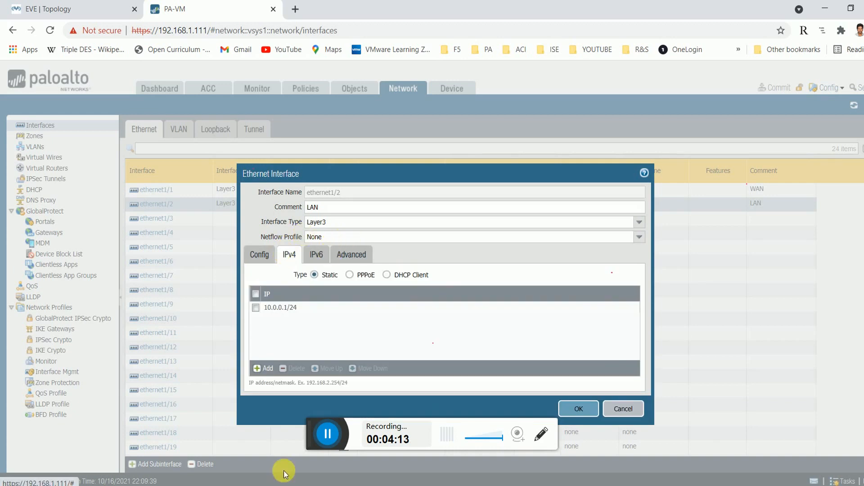
click(351, 265)
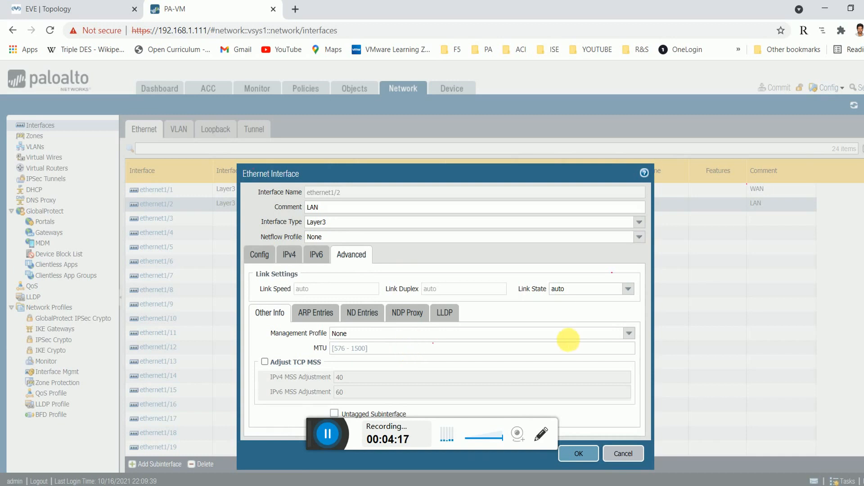
click(629, 333)
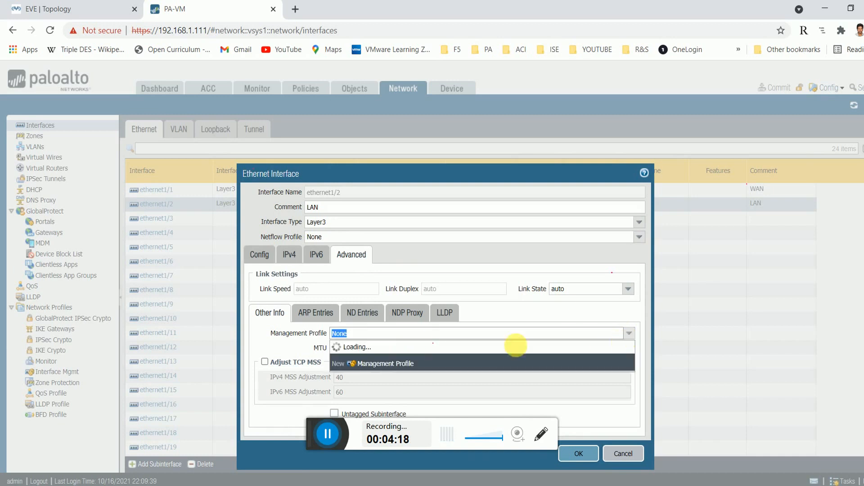
click(416, 364)
click(353, 190)
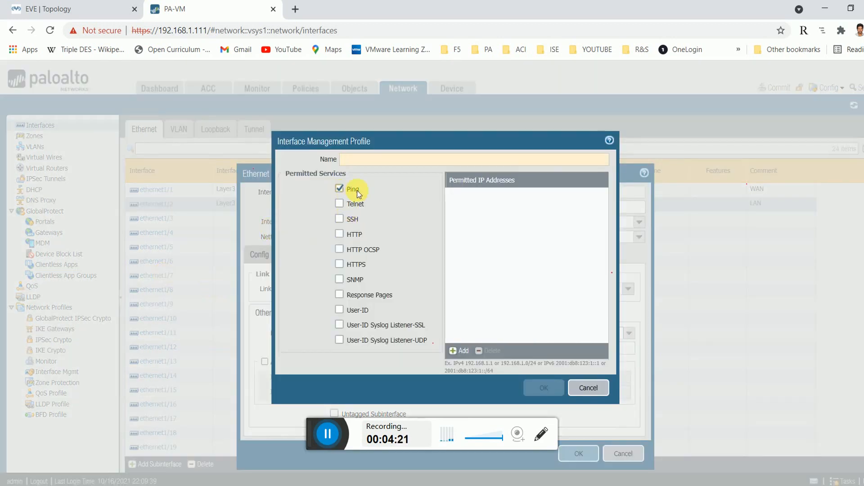
text(mgmt)
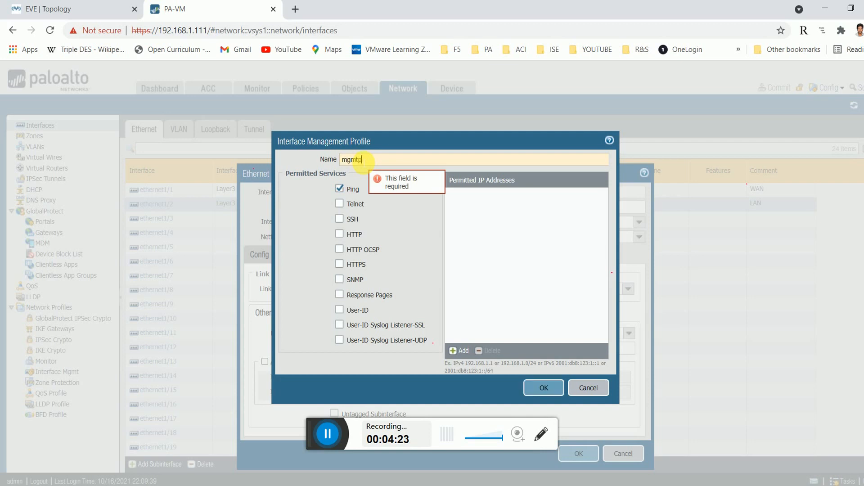
text( ping)
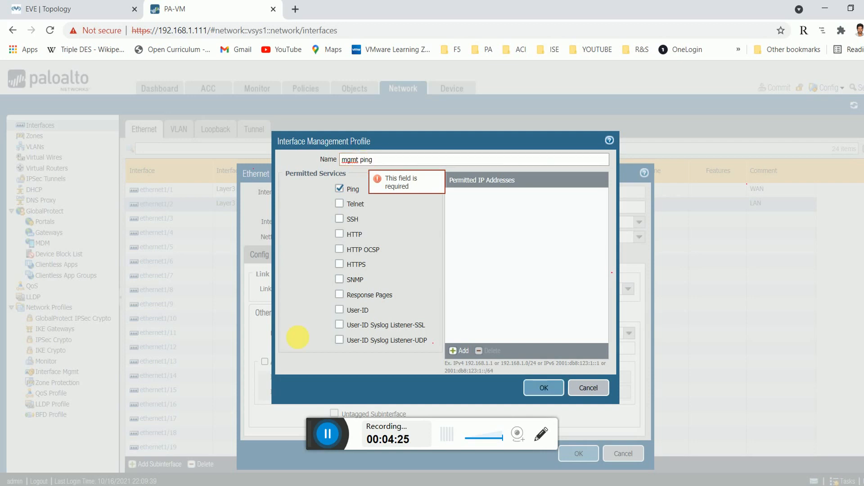
click(543, 392)
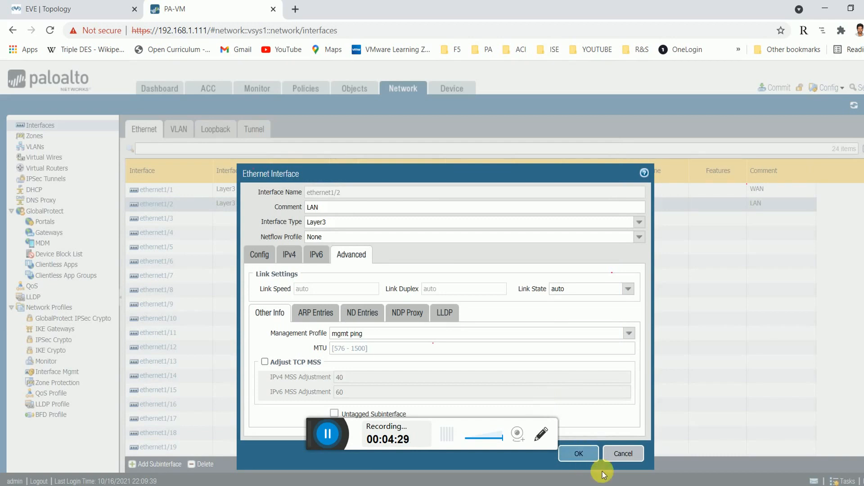
click(587, 456)
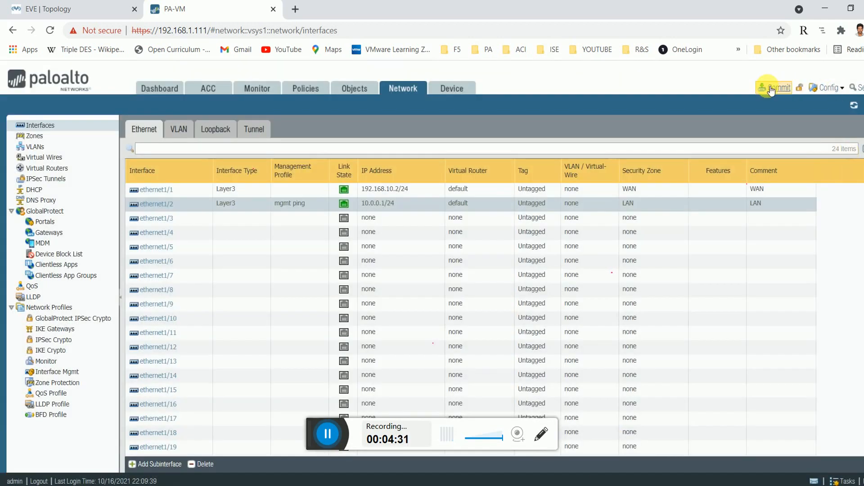
click(771, 89)
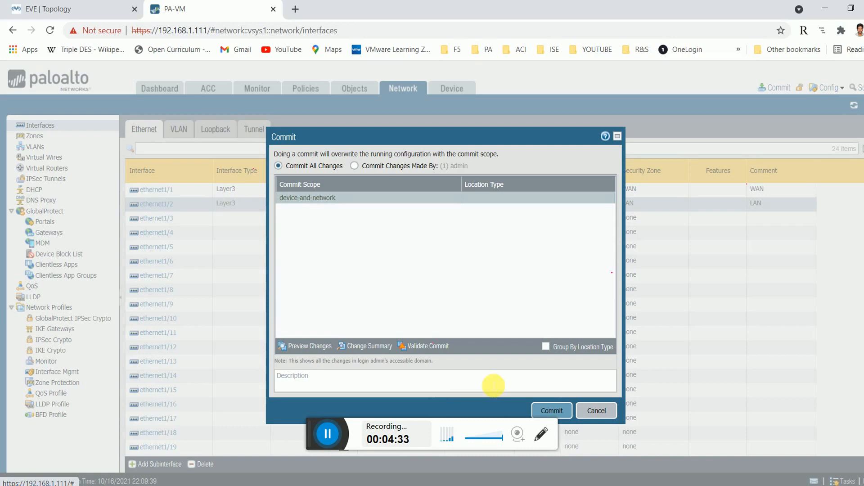
Commit the changes and rerun ping 10.0.0.1 from Edge-RTR-1.
click(551, 411)
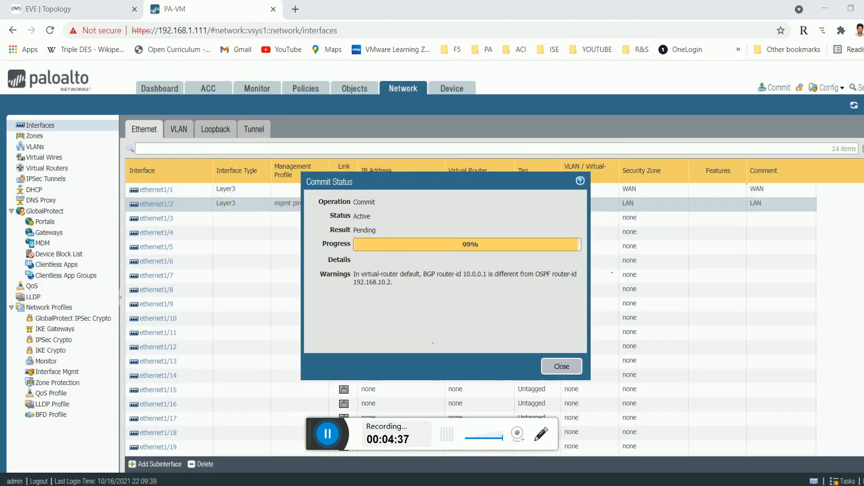
click(357, 426)
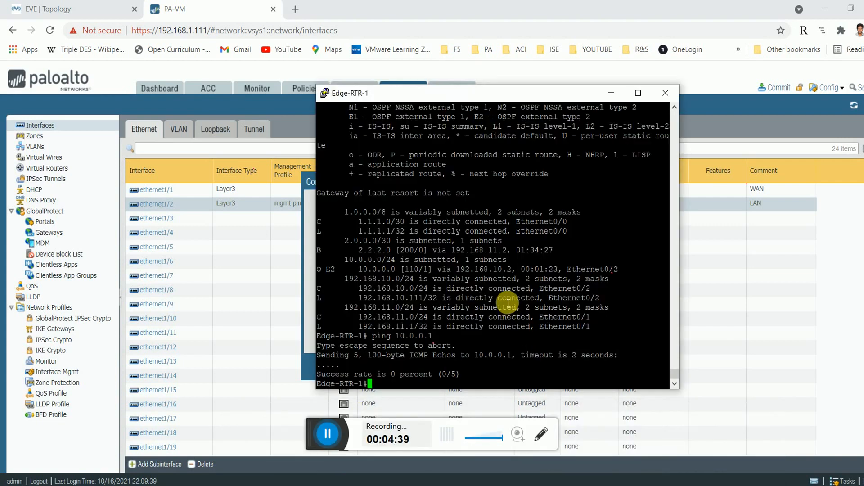
key(Up)
key(Return)
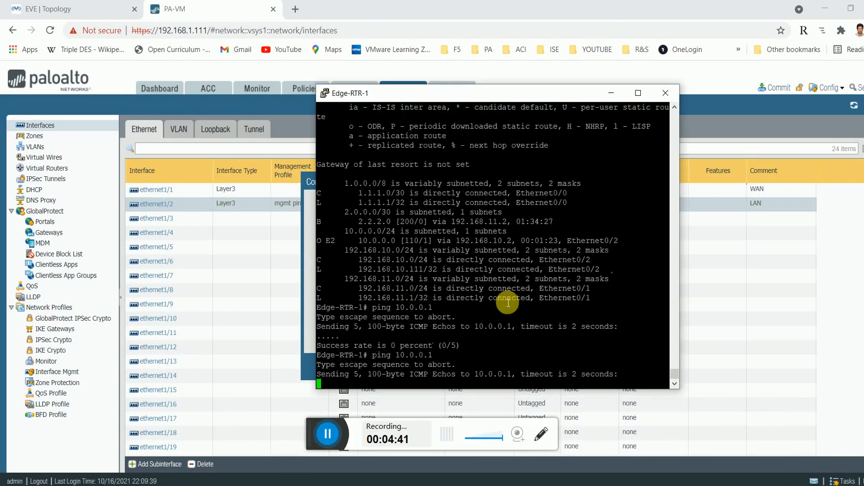
drag(506, 96, 771, 92)
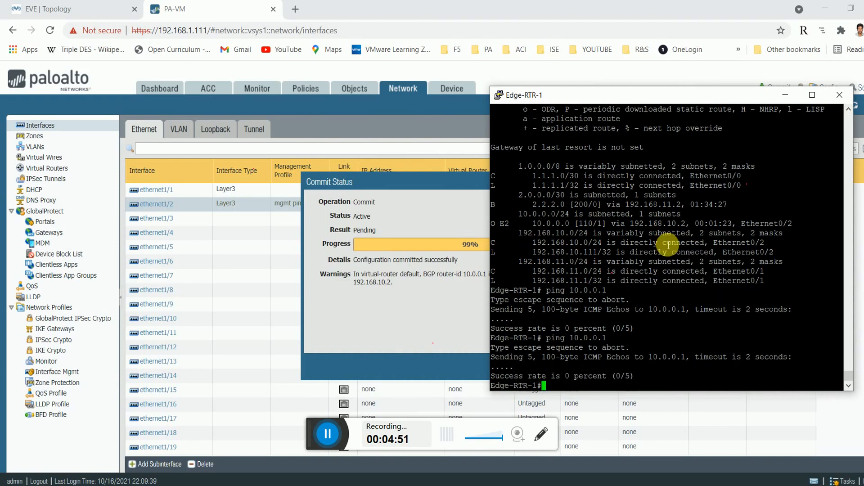
Repeat the ping to 10.0.0.1 and check the learned 10.0.0.0 route; pings still fail.
key(Up)
key(Return)
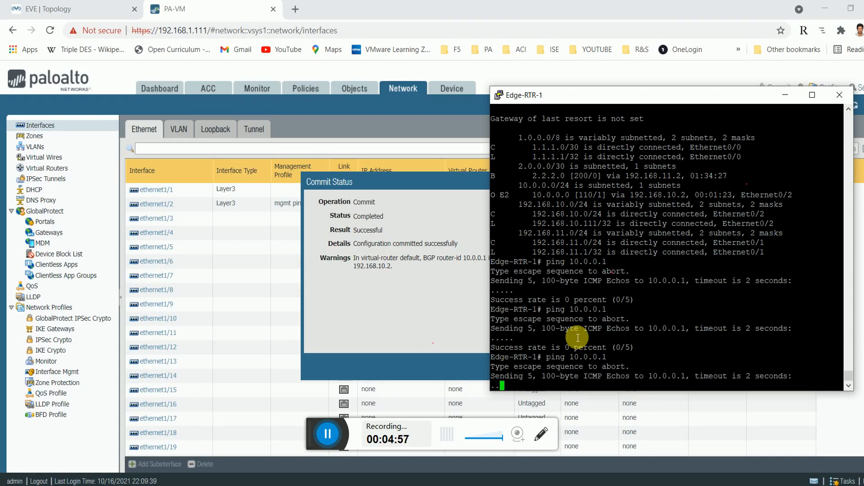
double_click(581, 357)
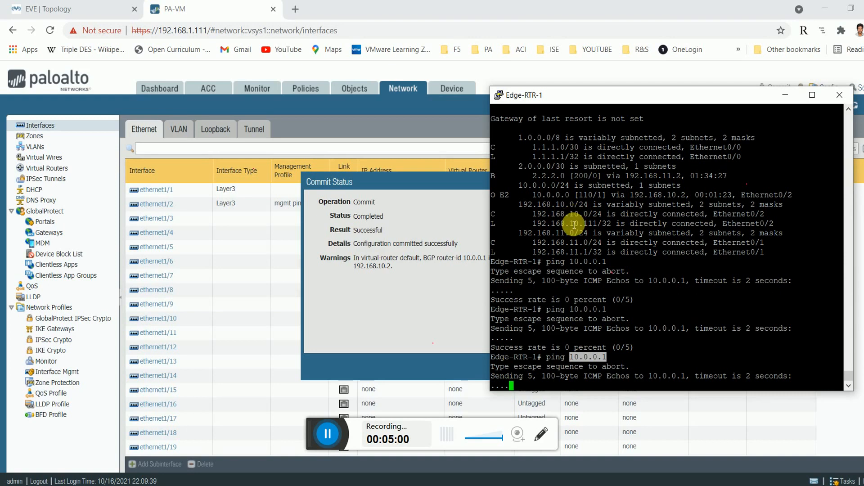
double_click(552, 195)
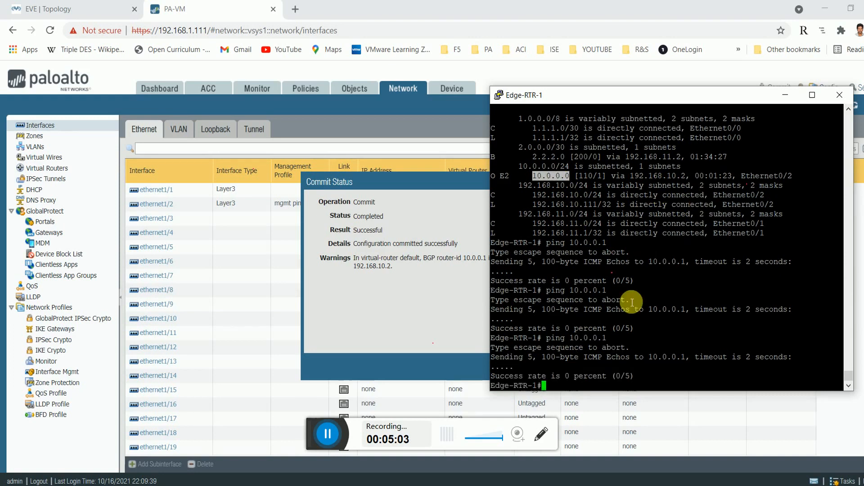
key(Up)
key(Return)
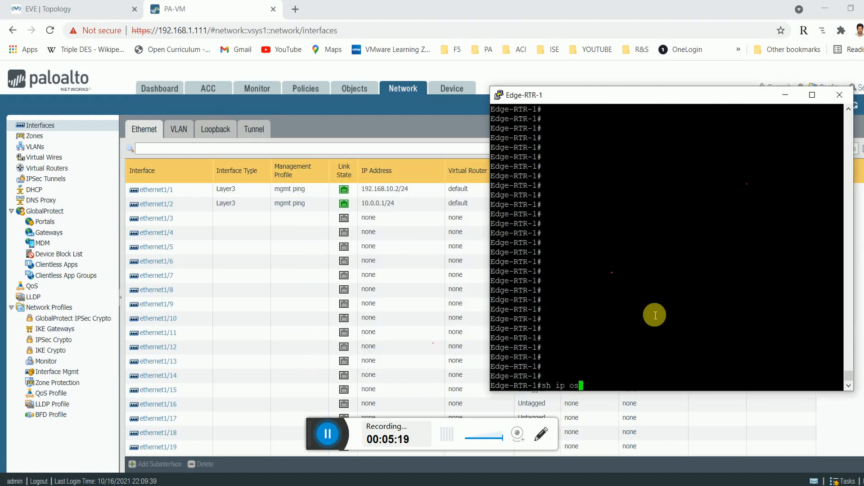
Show the OSPF neighbor table on Edge-RTR-1, listing 192.168.10.2 and 192.168.11.2 as FULL.
key(Tab)
text(ne)
key(Tab)
key(Return)
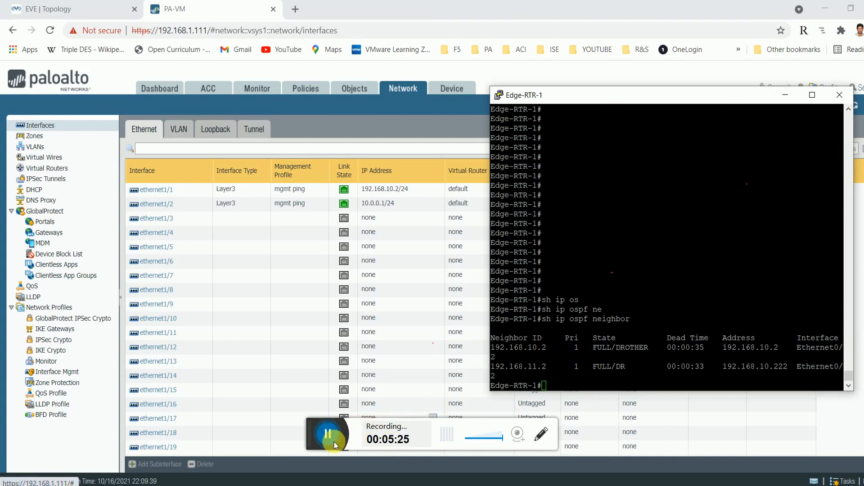
Ping 192.168.10.2 from Edge-RTR-1, then bring up the firewall's Security policies page.
click(340, 421)
click(606, 338)
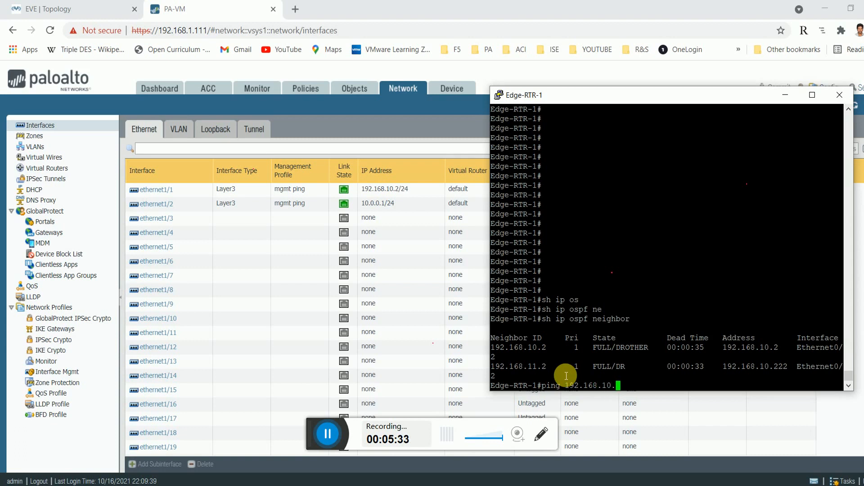
key(Return)
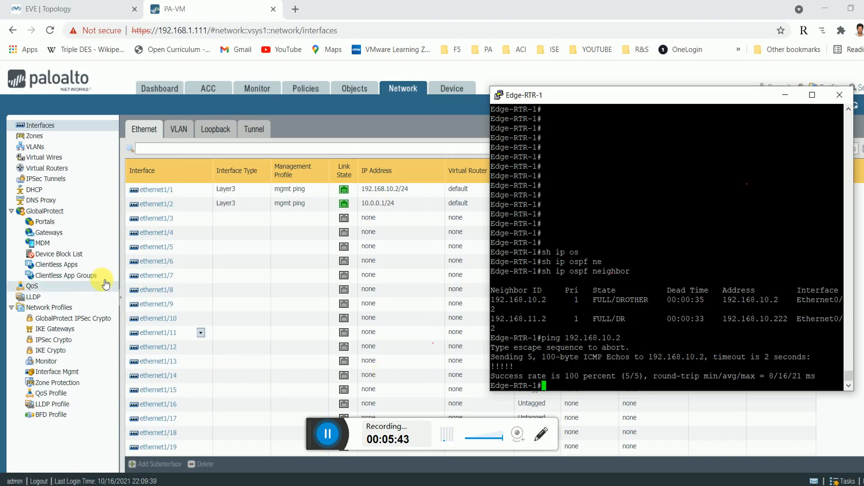
click(304, 96)
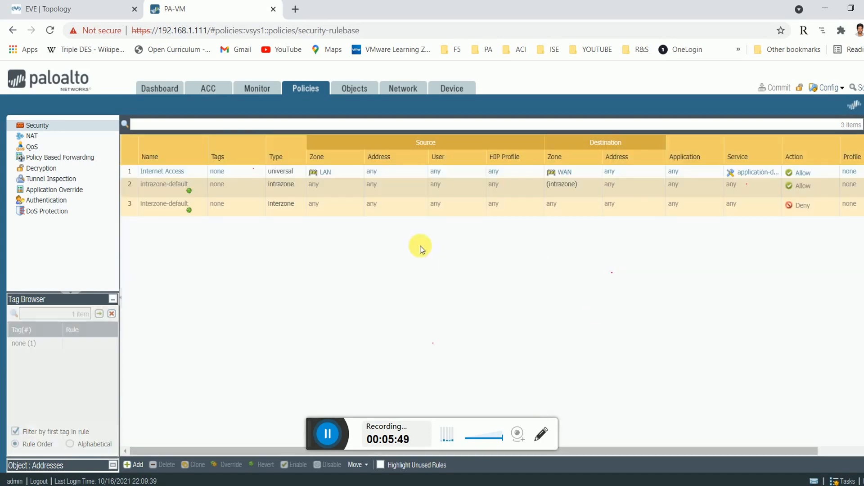
Review the Edge-RTR-1 OSPF neighbor output and the lab topology, then return to Security policies.
mouse_move(415, 441)
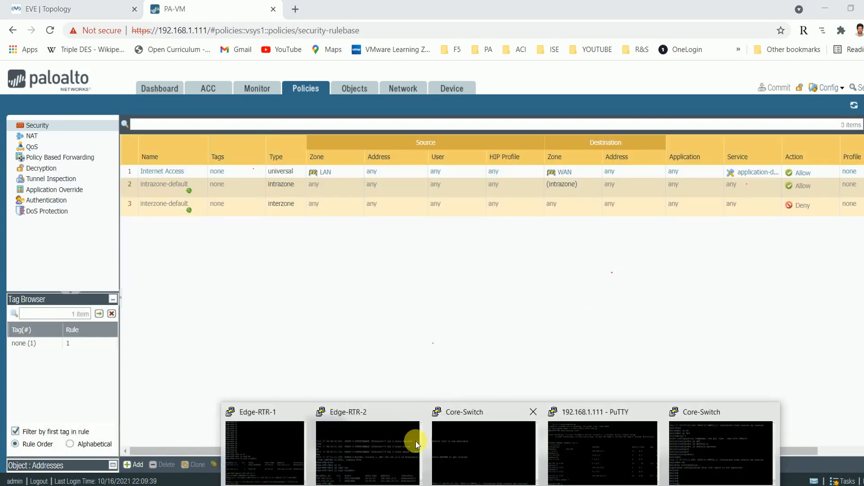
click(258, 434)
drag(546, 262, 631, 273)
click(601, 350)
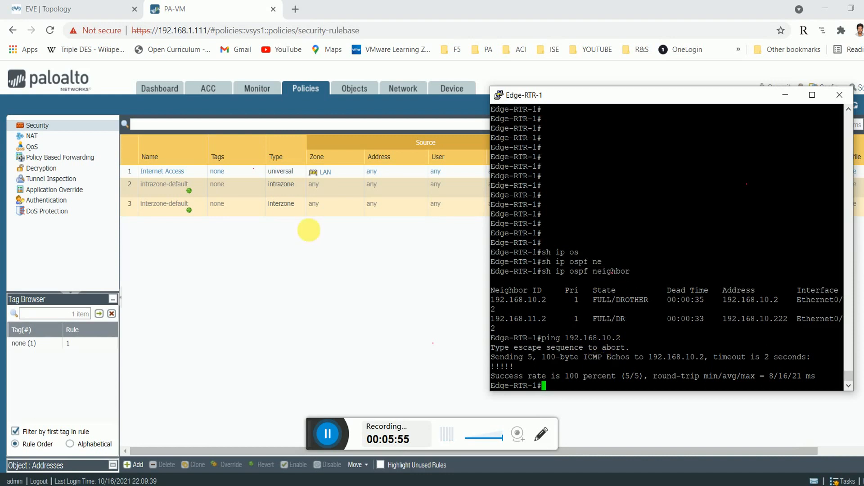
click(89, 12)
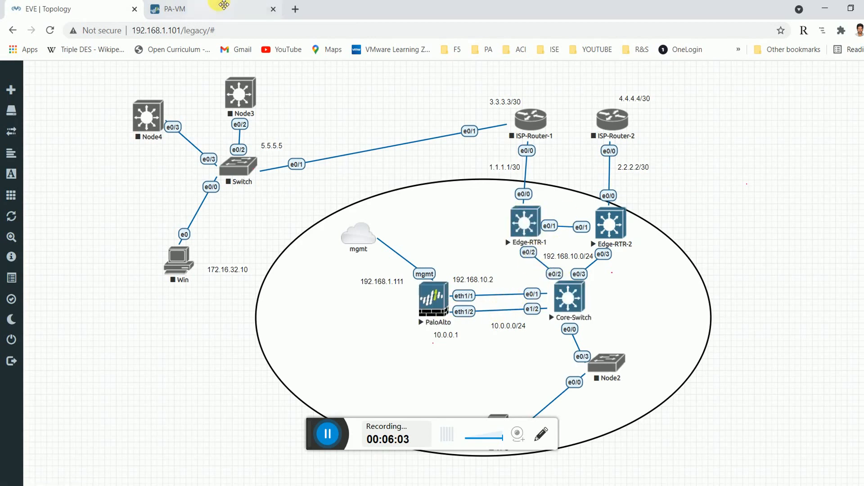
click(197, 13)
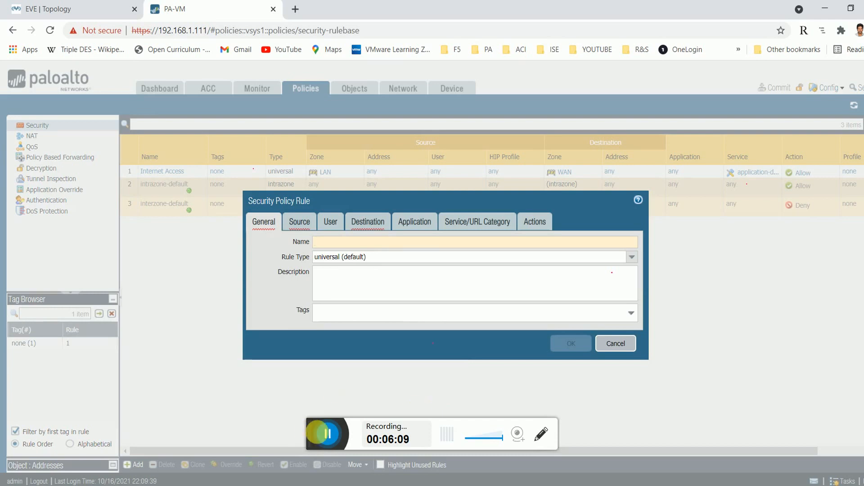
Create a Security rule named Ping with WAN as its source zone.
text(Ping)
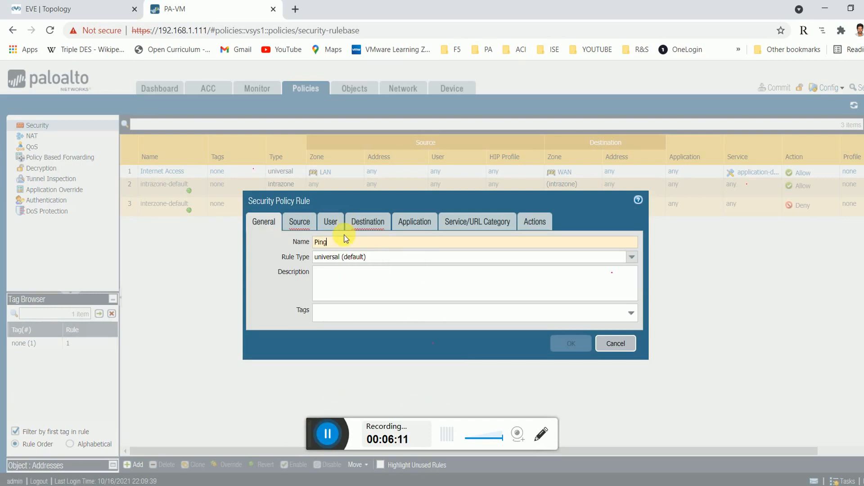
click(313, 222)
click(262, 371)
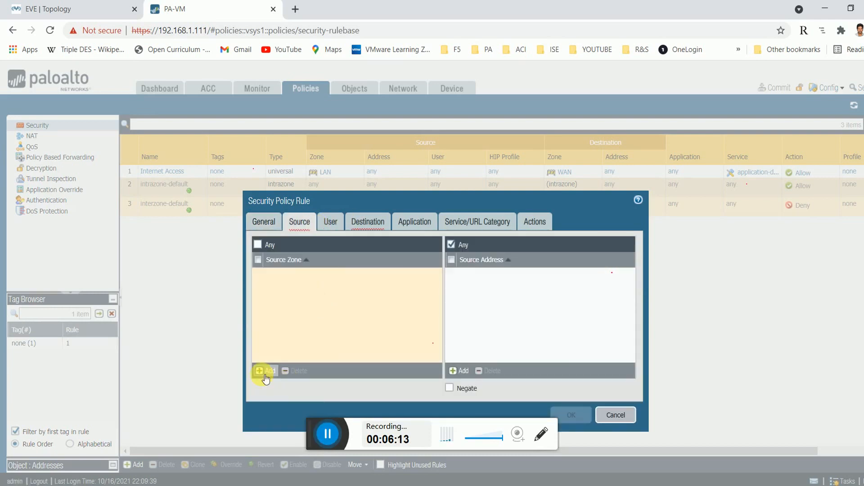
click(296, 298)
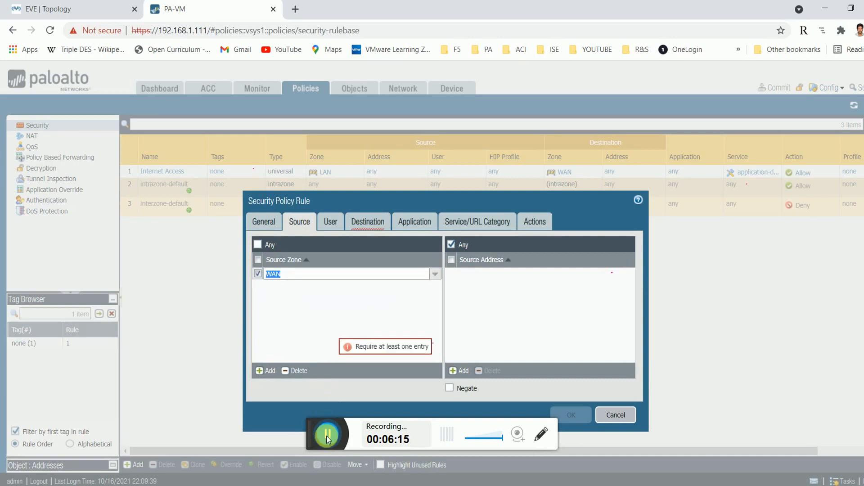
click(329, 330)
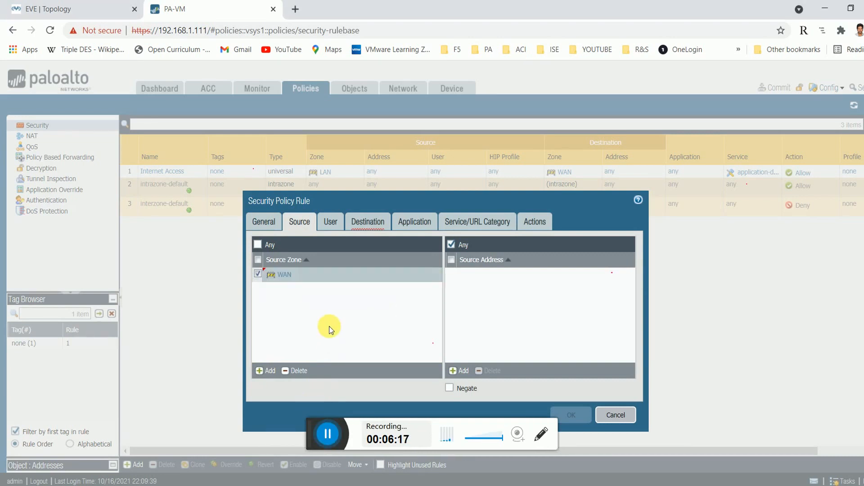
Set the Ping rule's destination zone to LAN.
click(332, 221)
click(365, 221)
click(280, 370)
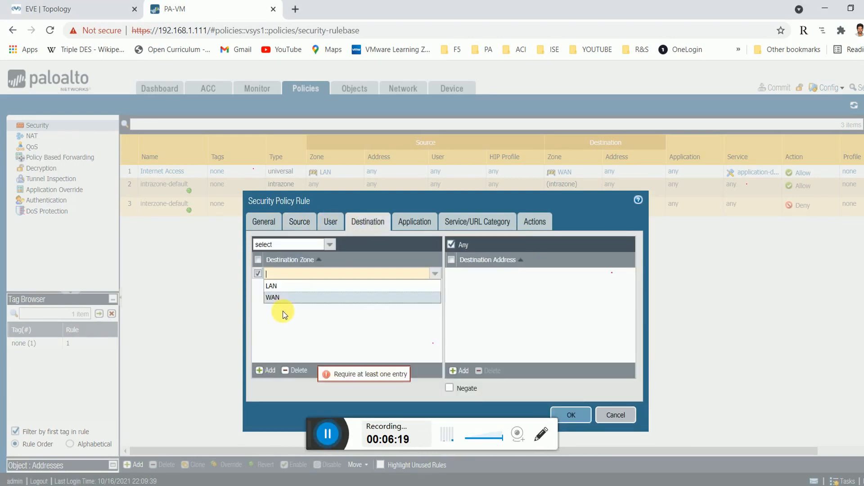
click(283, 290)
click(322, 327)
Limit the Ping rule to the ping and icmp applications and save it.
click(410, 222)
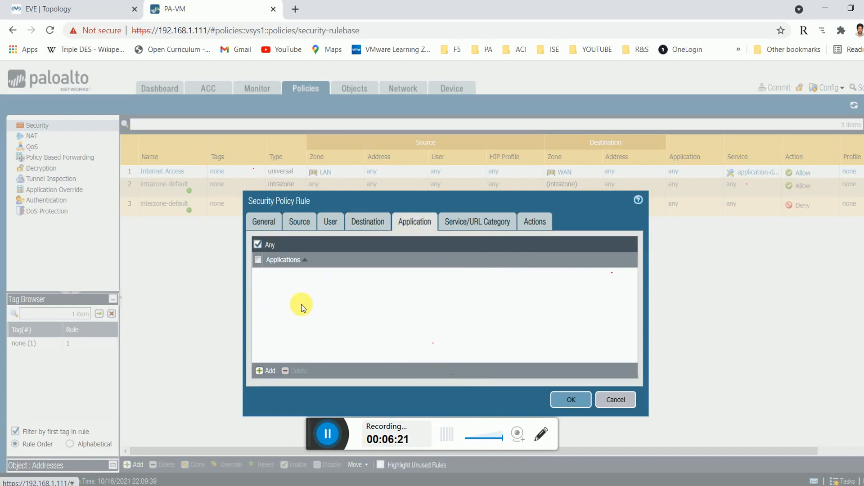
click(258, 244)
click(264, 372)
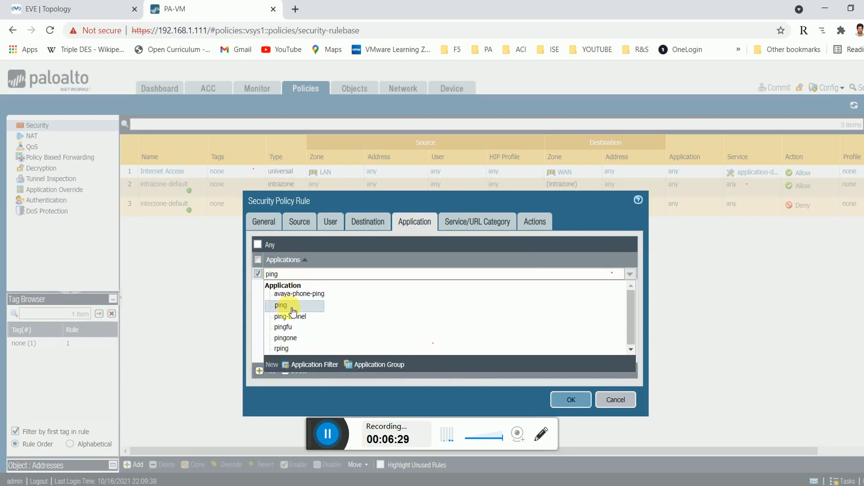
click(292, 307)
click(269, 371)
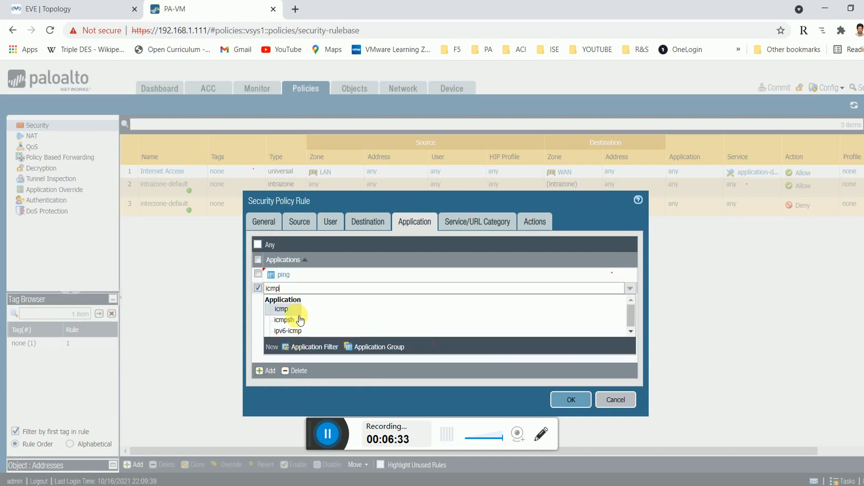
click(299, 315)
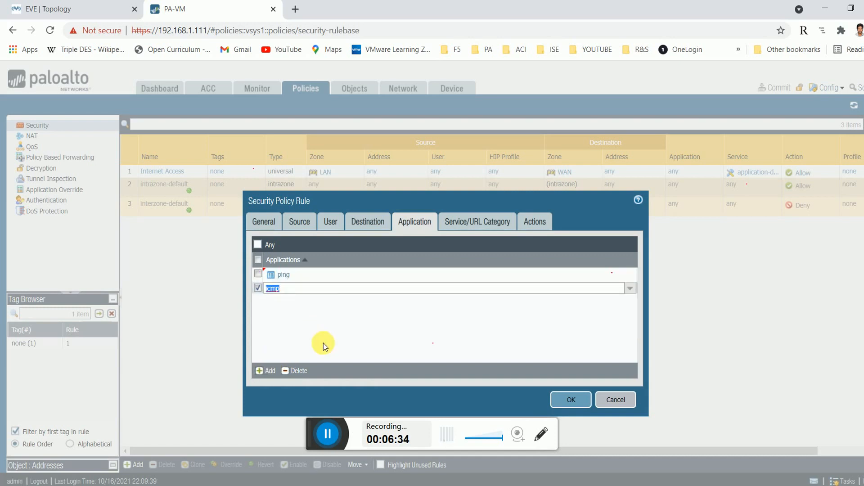
click(486, 226)
click(570, 402)
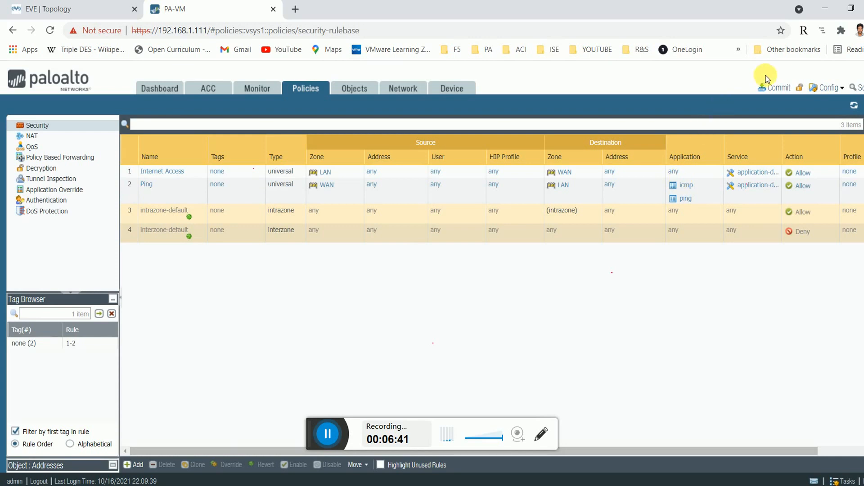
Commit the configuration and go to Network > Interfaces.
click(772, 87)
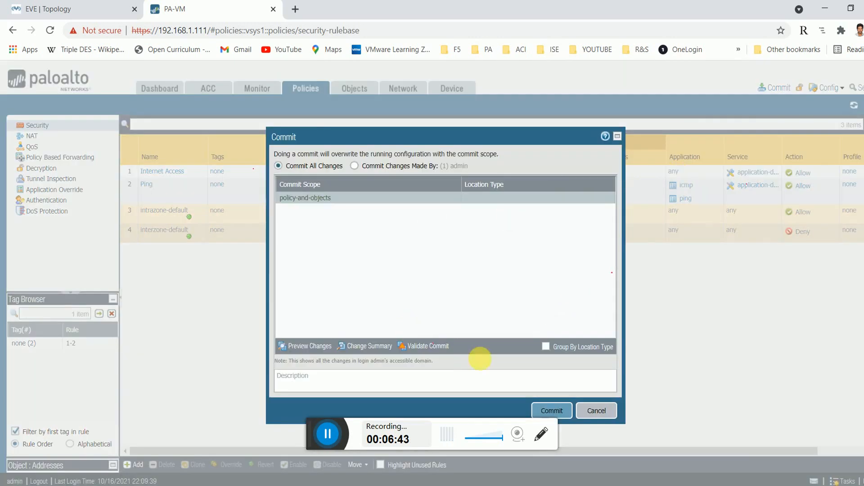
click(559, 410)
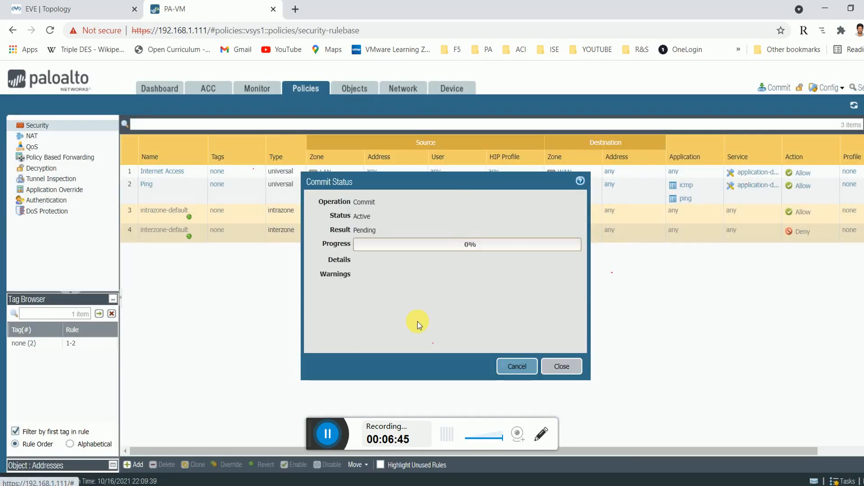
click(399, 88)
click(562, 365)
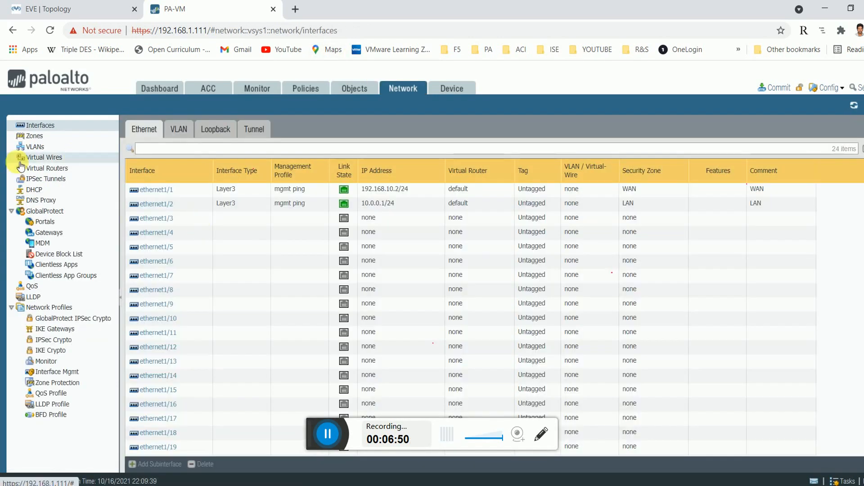
Inspect the default virtual router's OSPF runtime: router ID 192.168.10.2, area, interfaces and neighbors.
click(39, 168)
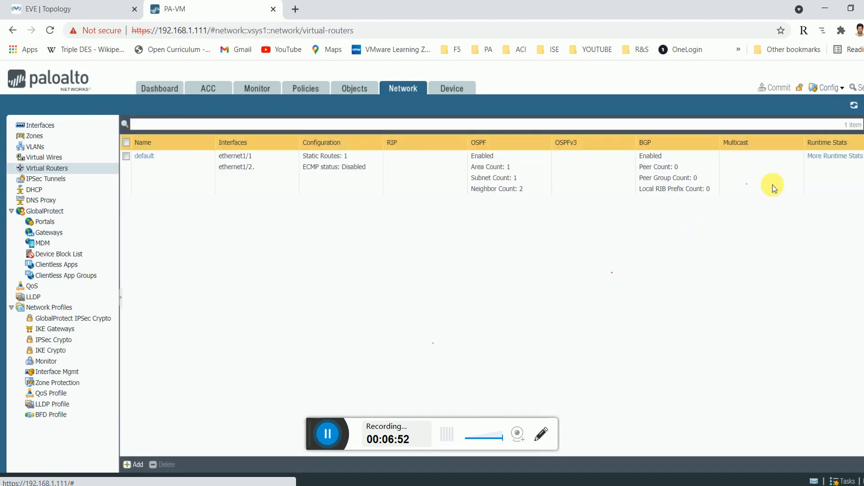
click(834, 156)
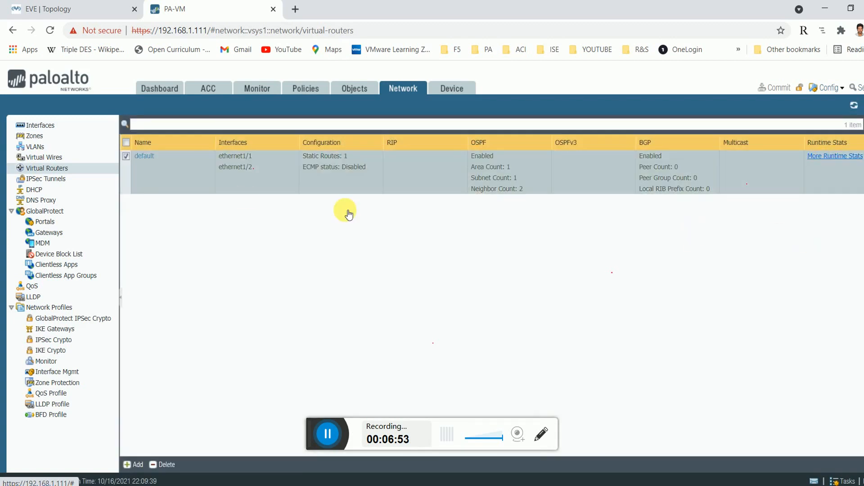
click(295, 156)
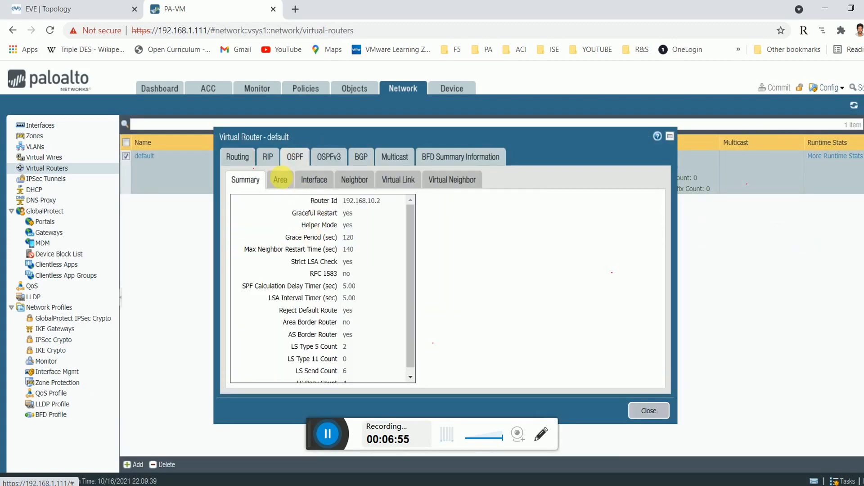
click(361, 202)
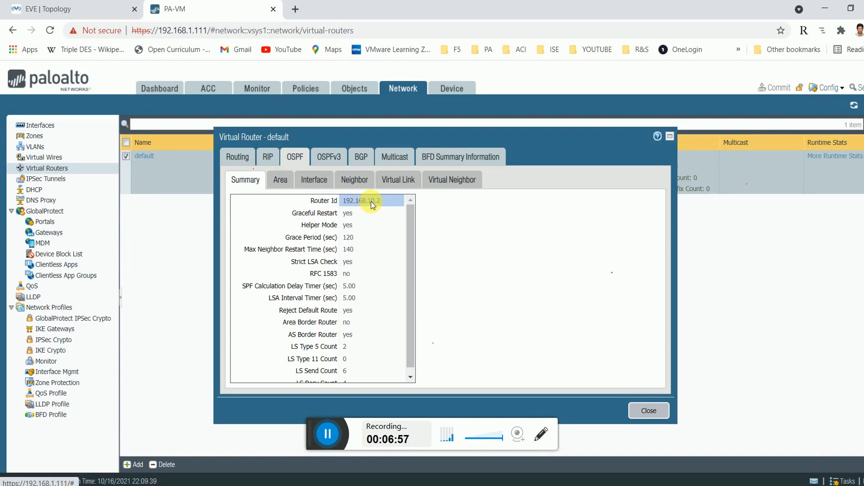
click(281, 180)
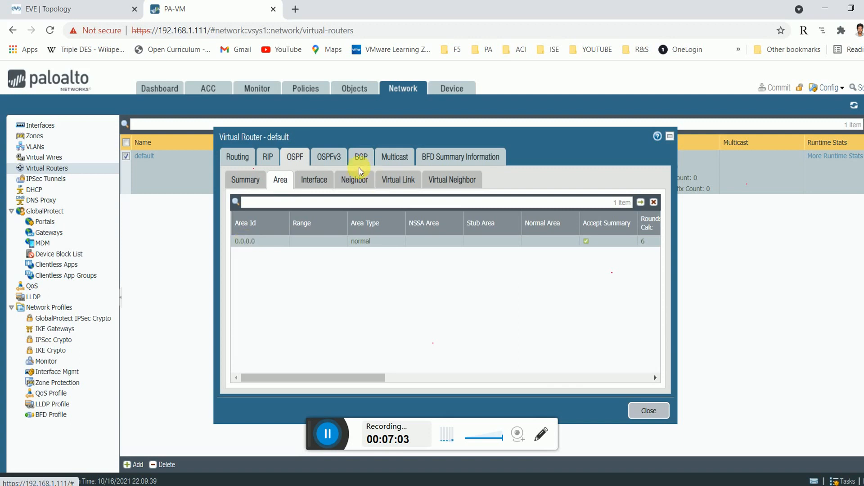
click(320, 181)
click(280, 180)
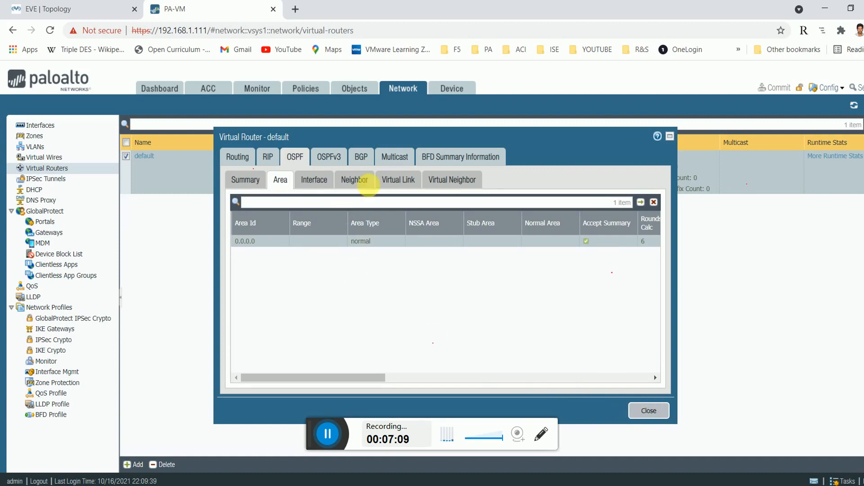
click(326, 185)
click(354, 181)
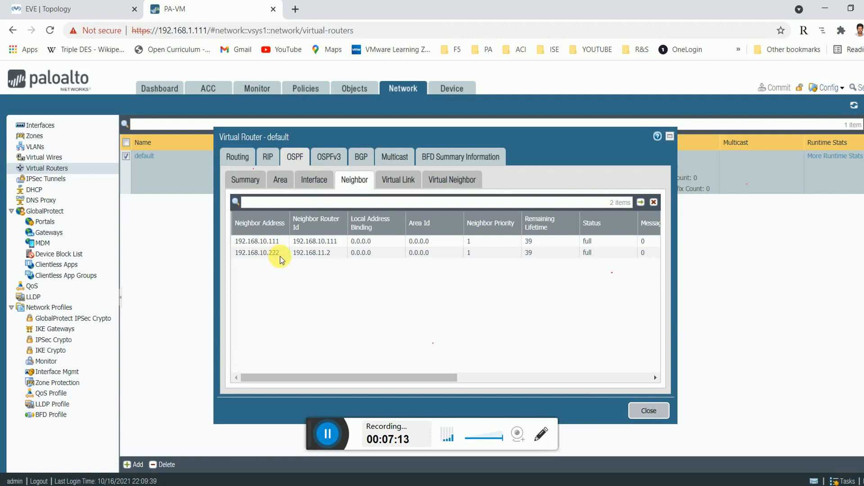
click(649, 410)
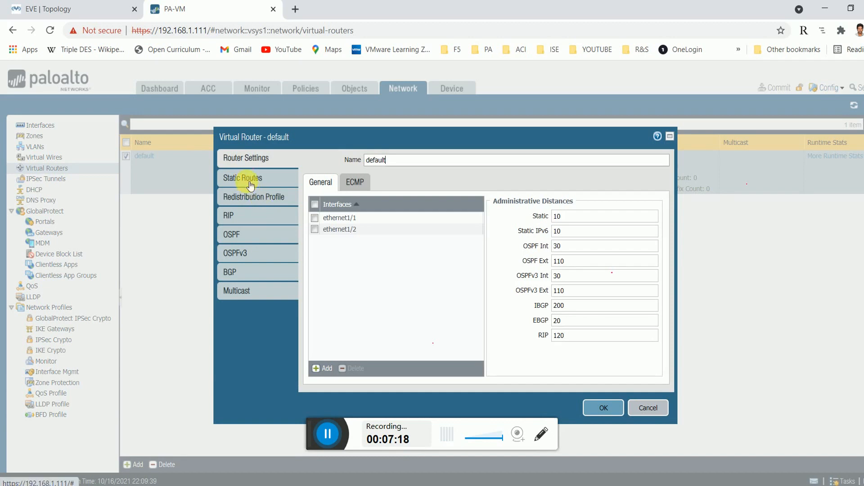
Check the static default route and the Defaultroute redistribution profile, cancelling without changes.
click(247, 181)
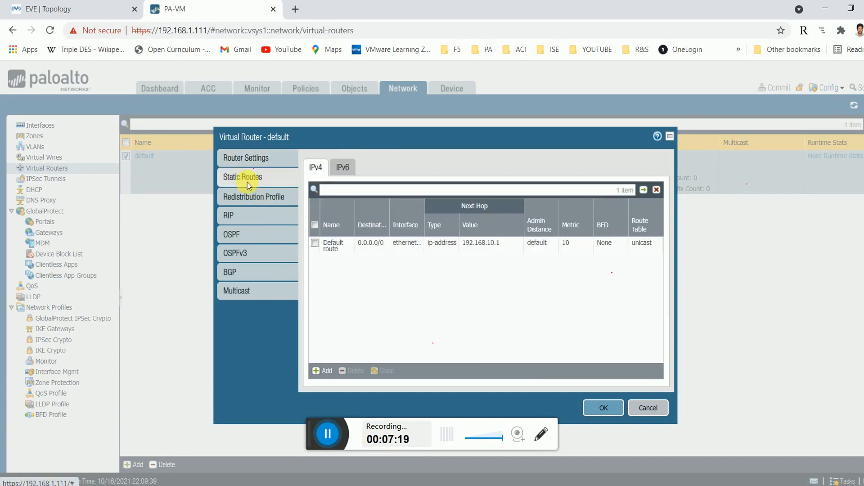
click(240, 203)
click(335, 226)
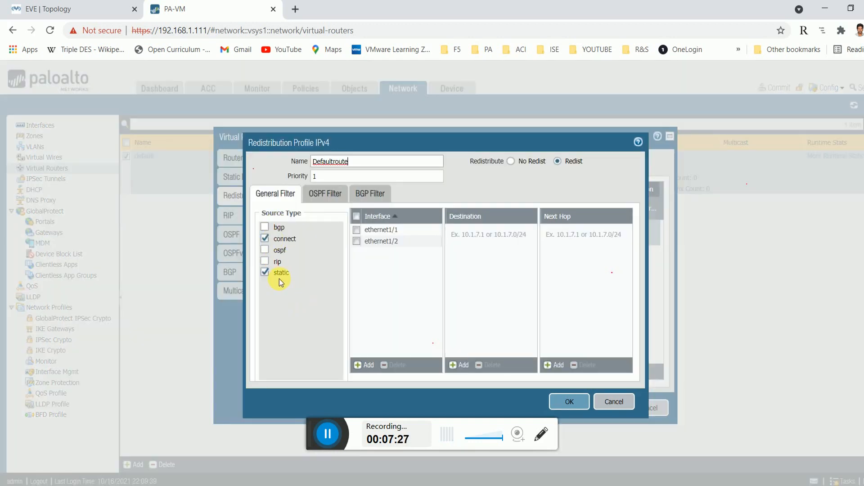
click(615, 403)
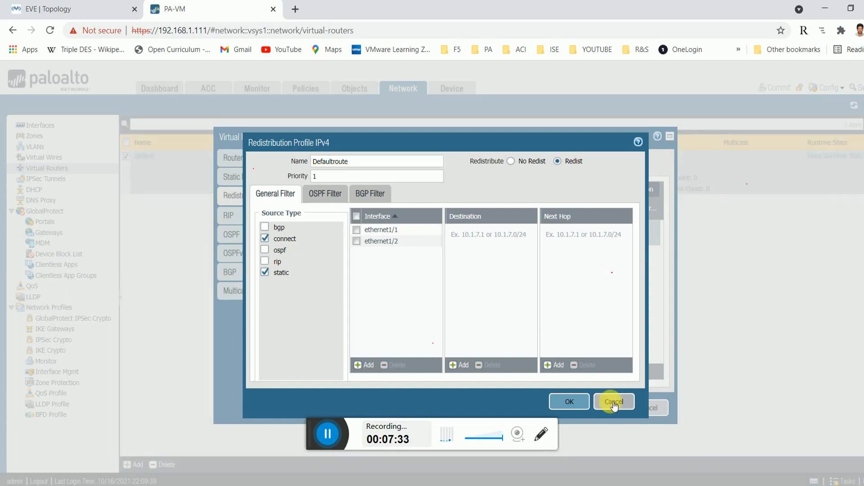
Review OSPF area 0.0.0.0's address ranges and interfaces, then switch to the EVE topology.
click(243, 233)
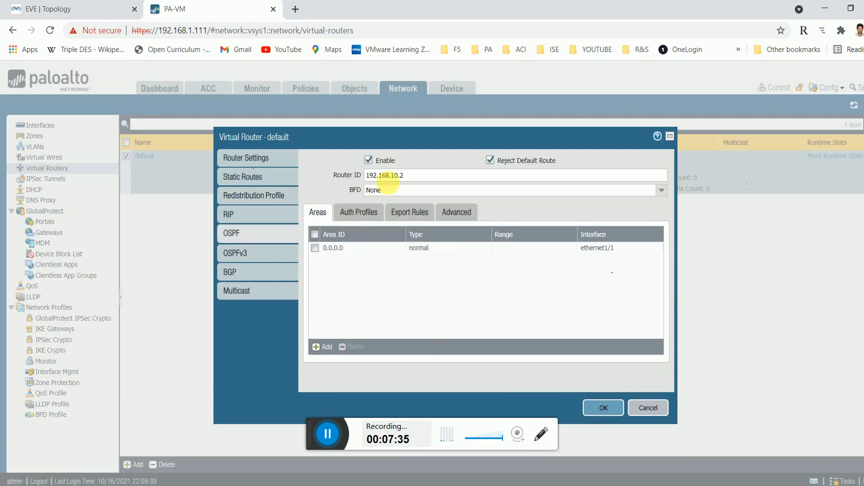
click(333, 249)
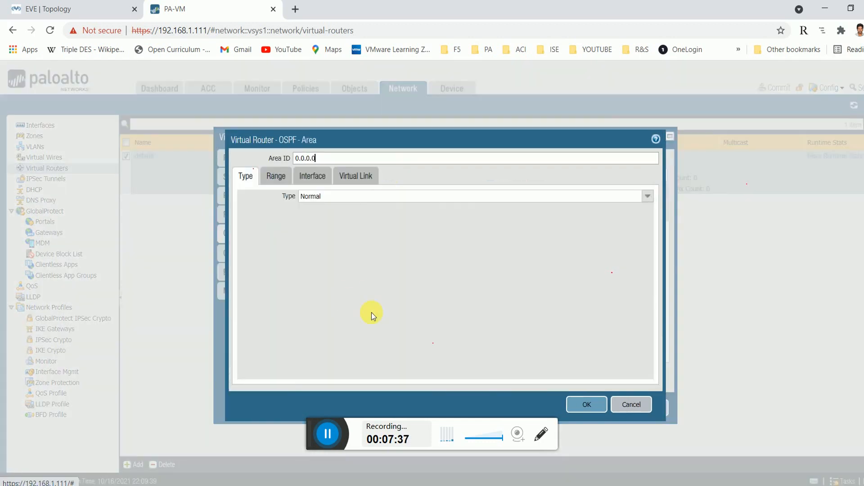
click(276, 176)
click(307, 177)
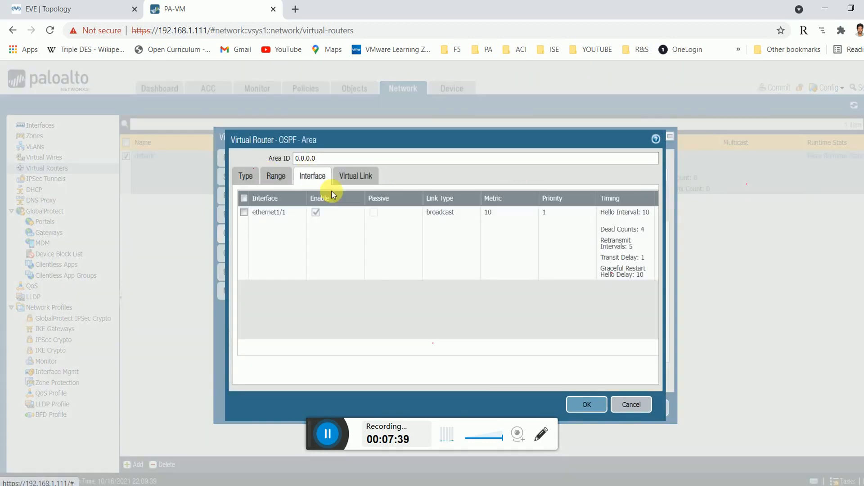
click(61, 5)
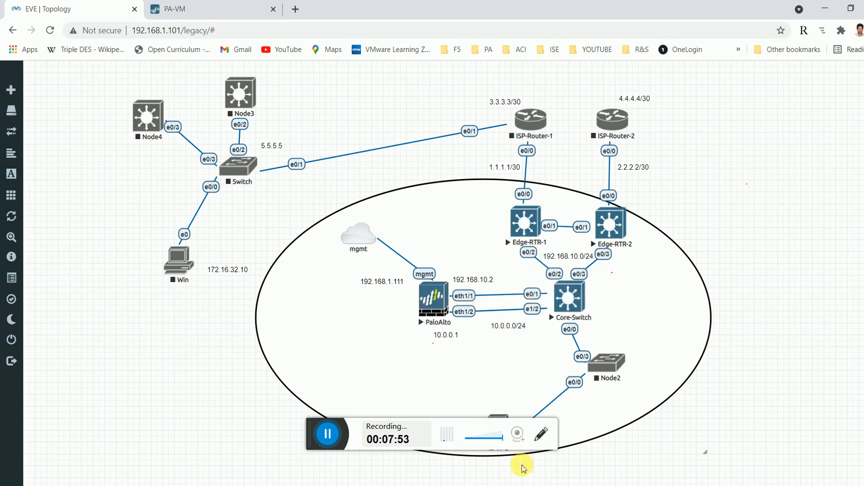
On Edge-RTR-1, confirm the OSPF E2 route to 10.0.0.0/24 via 192.168.10.2, then ping 10.0.0.1.
mouse_move(337, 393)
click(250, 447)
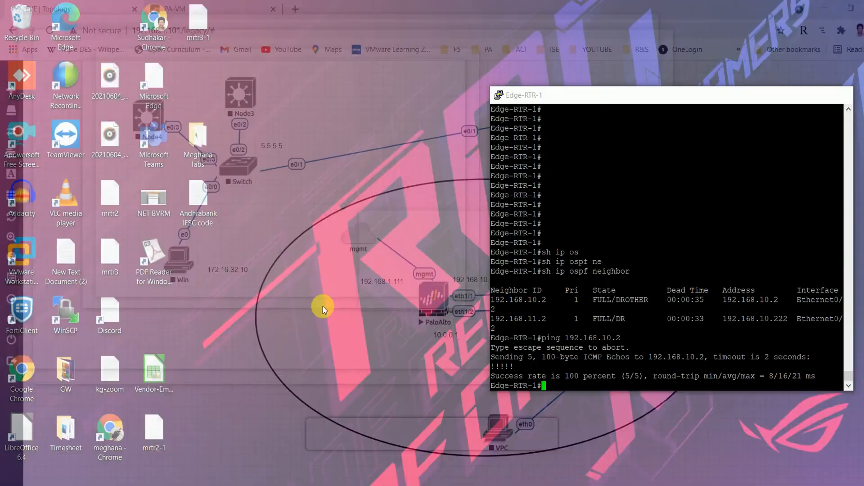
text(sh ip route)
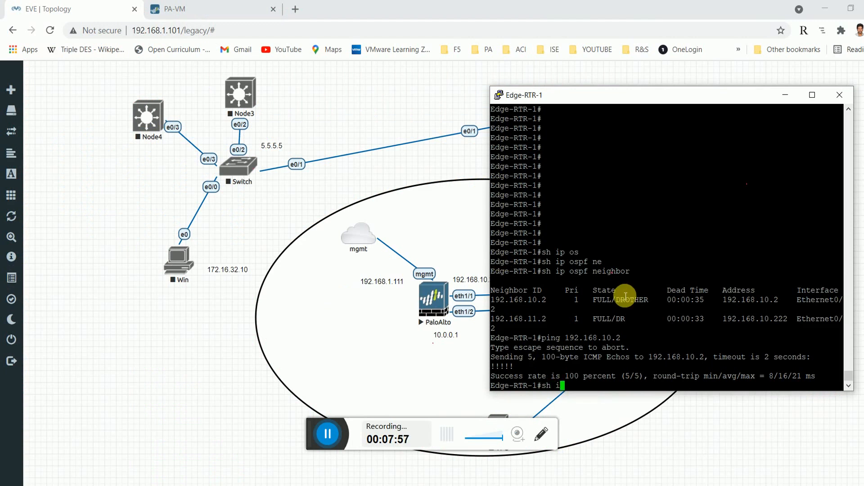
key(Return)
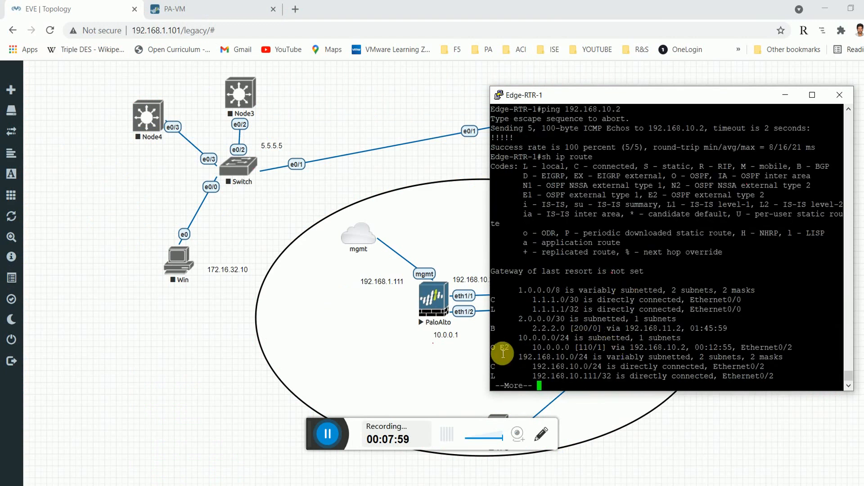
drag(592, 347, 669, 352)
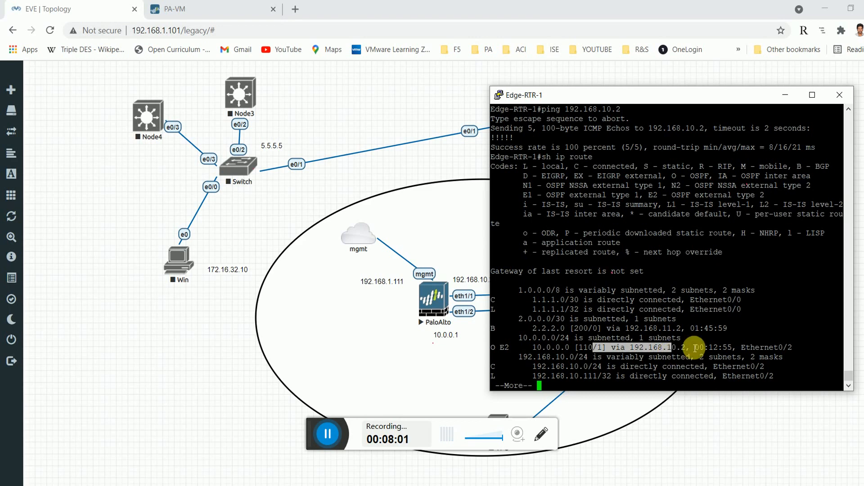
click(623, 353)
key(space)
text(pi)
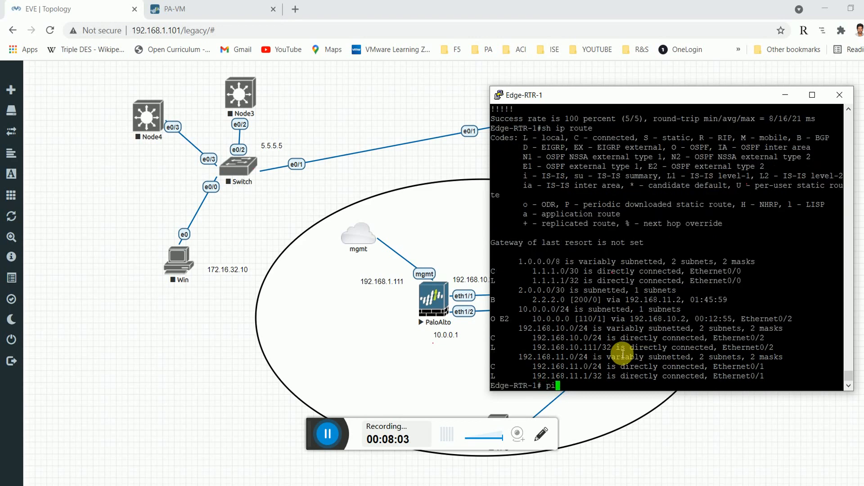
text(ng 10.0.0.1)
key(Return)
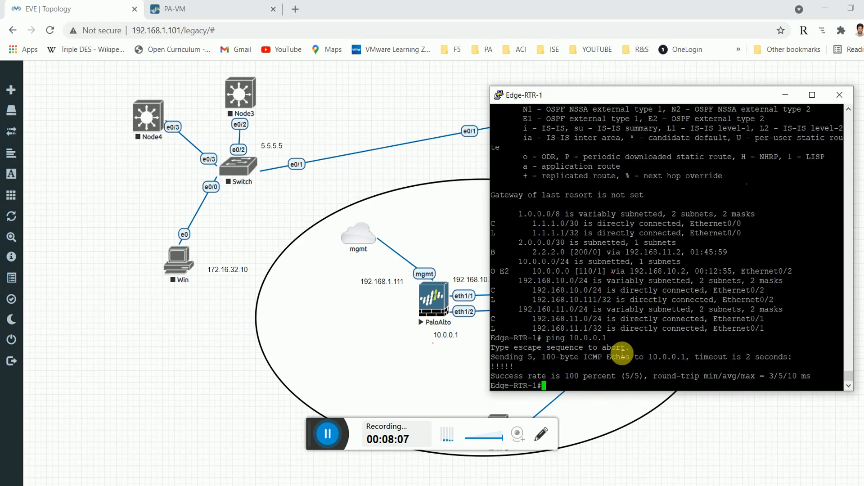
In PAN-OS, OK the OSPF Area dialog, cancel the default Virtual Router, then return to EVE.
click(216, 10)
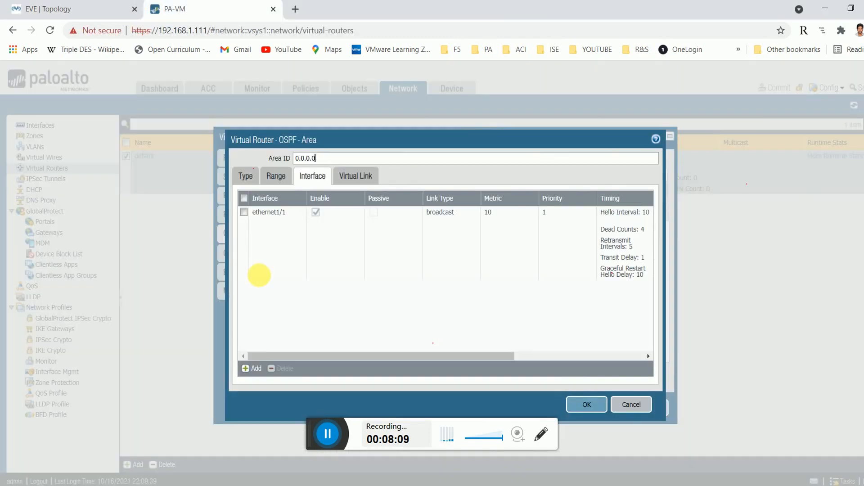
click(631, 404)
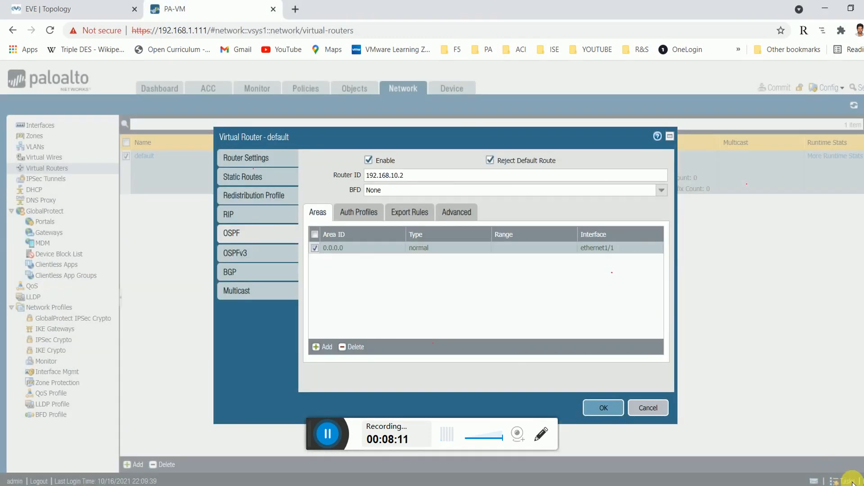
click(653, 409)
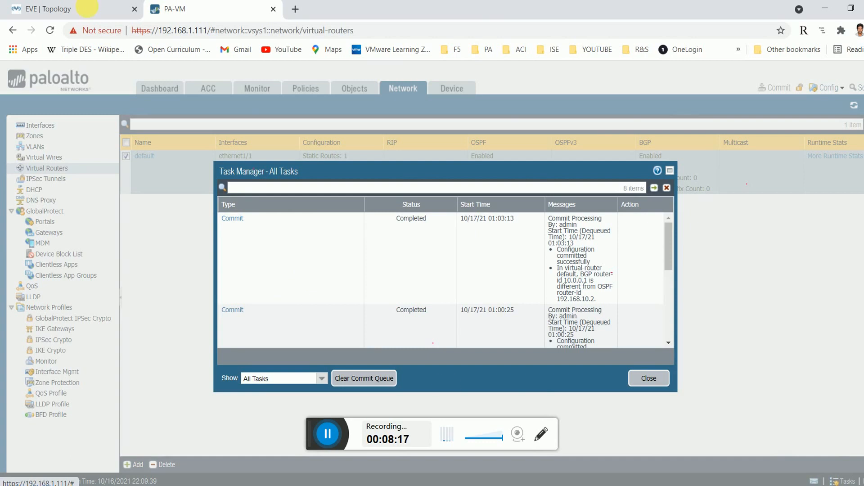
click(85, 11)
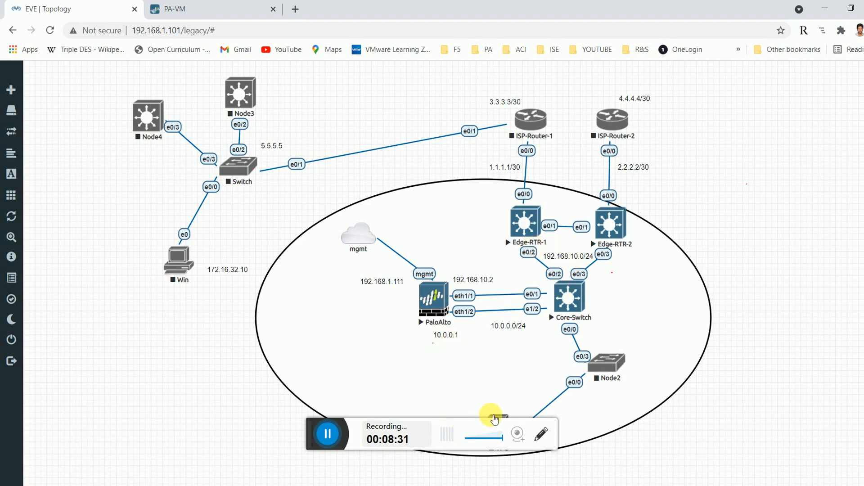
View the VPC's ip command help and its current IP settings with show ip.
mouse_move(495, 414)
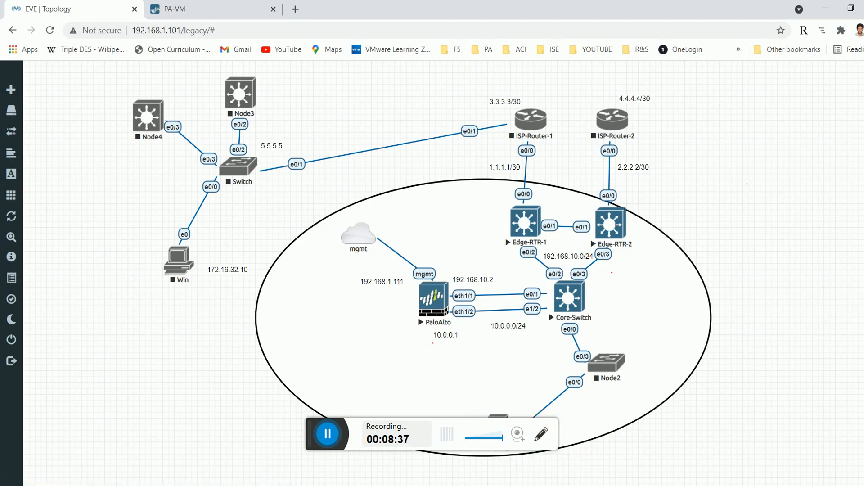
mouse_move(542, 470)
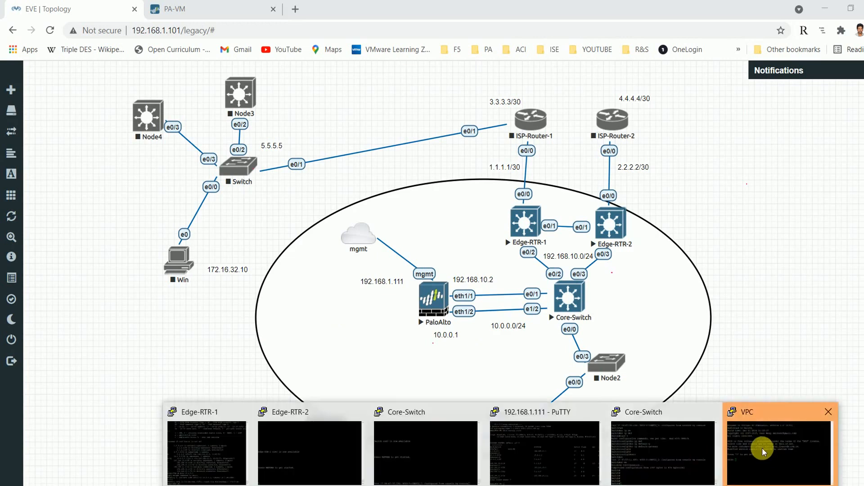
click(736, 396)
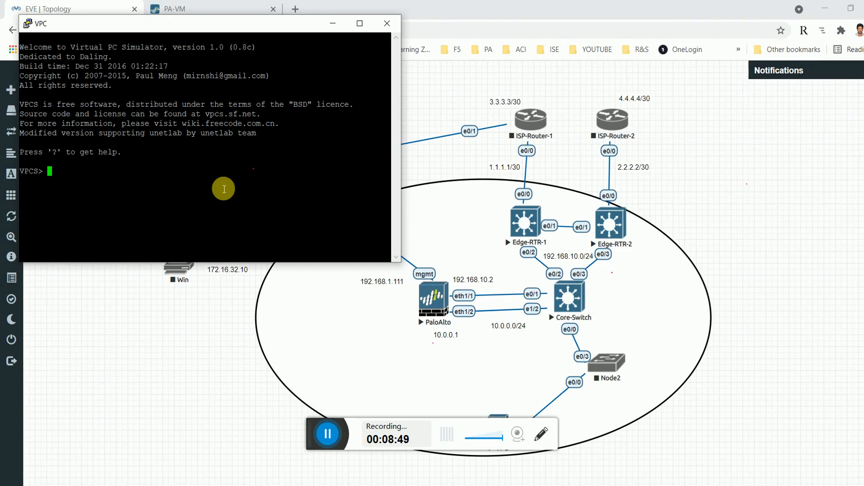
key(Return)
key(Return)
key(Return)
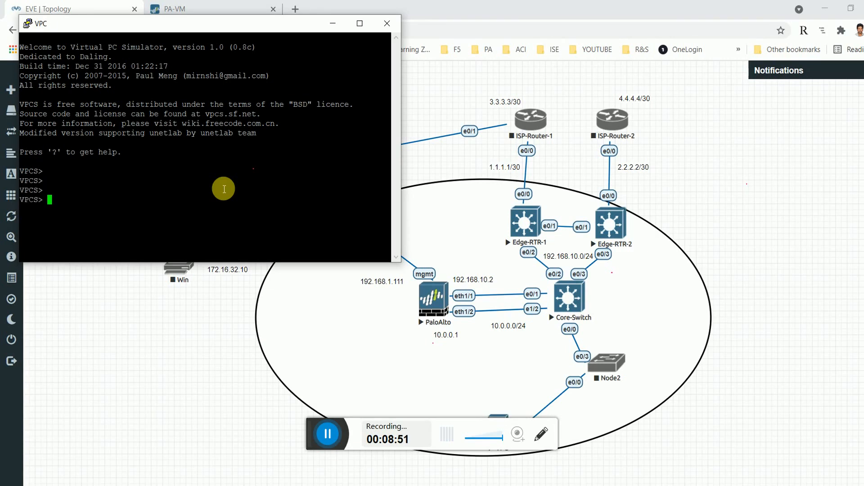
text(ip ?)
key(Return)
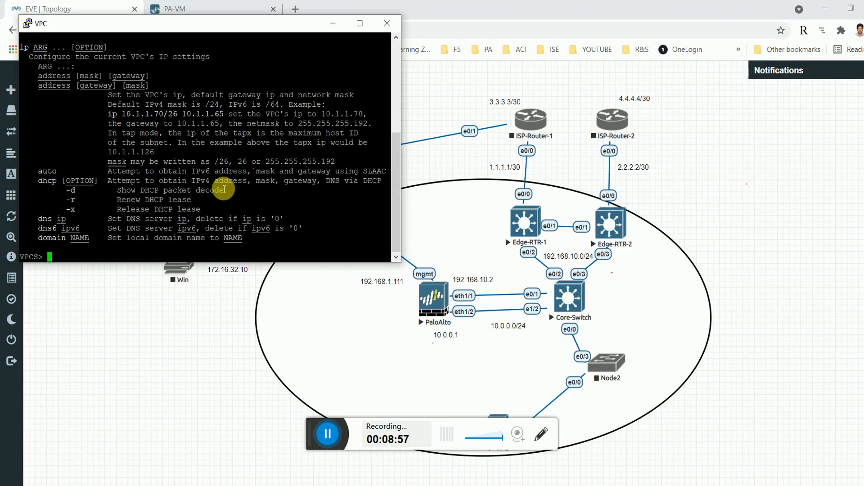
key(Return)
key(Return)
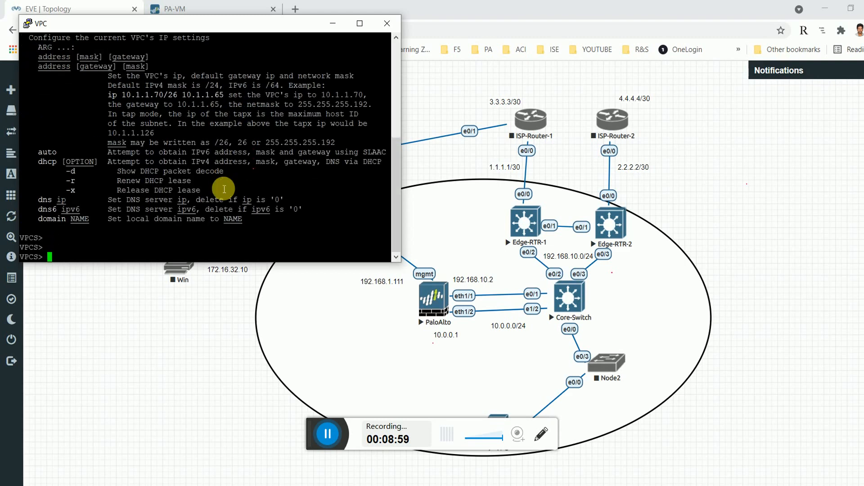
text(show ip)
key(Return)
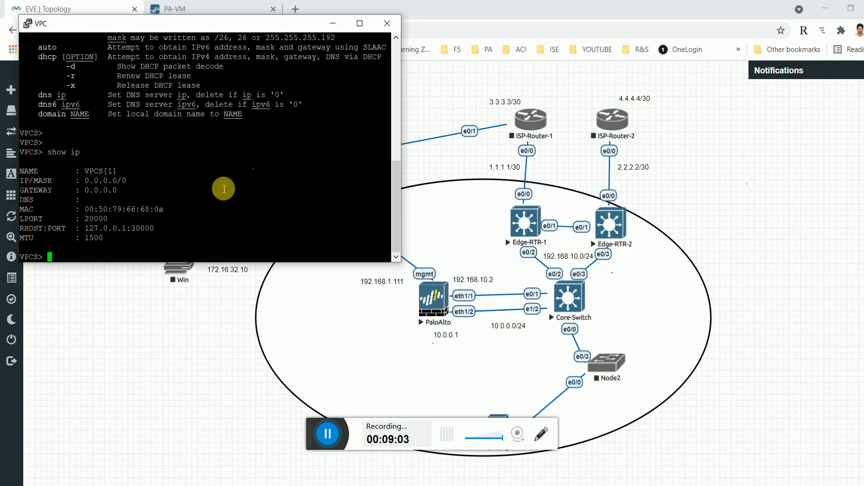
Enter 'ip 10.0.0.2 mask 255.255.255.0 gateway 10.0.0.1', which the VPC rejects as invalid.
key(Return)
key(Return)
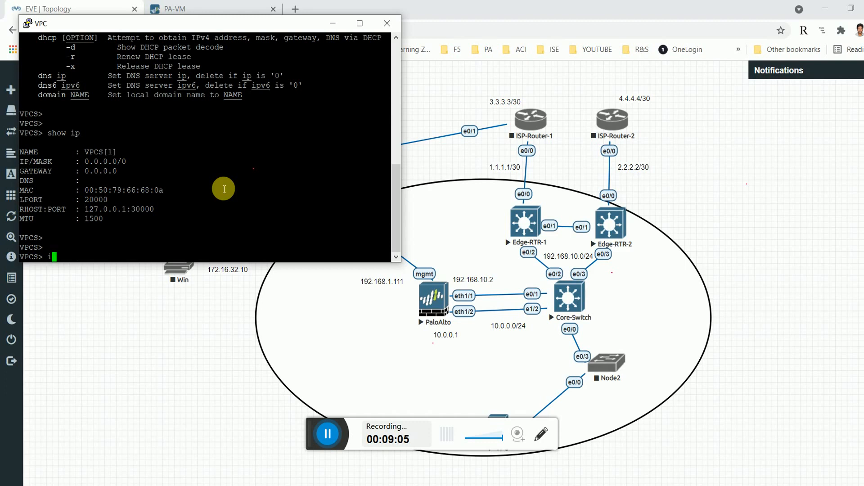
text(ip 10)
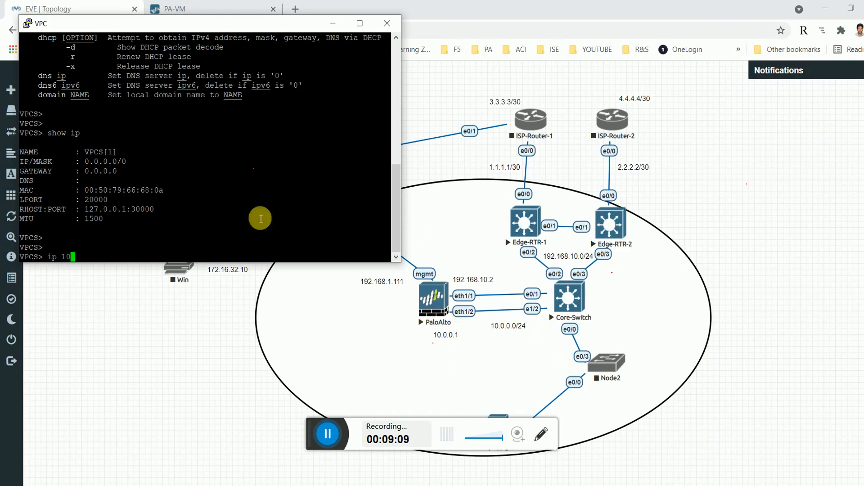
text(.0.0.2 desu)
key(BackSpace)
key(BackSpace)
scroll(264, 158, up, 4)
scroll(248, 161, up, 7)
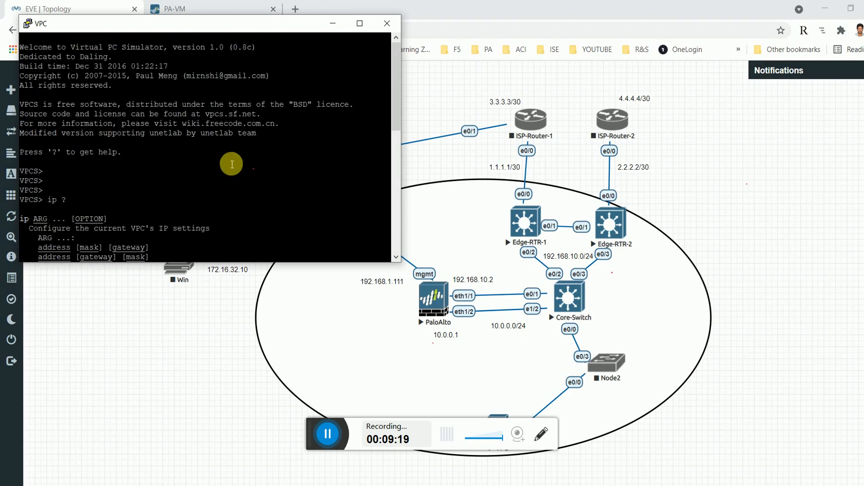
scroll(231, 165, down, 10)
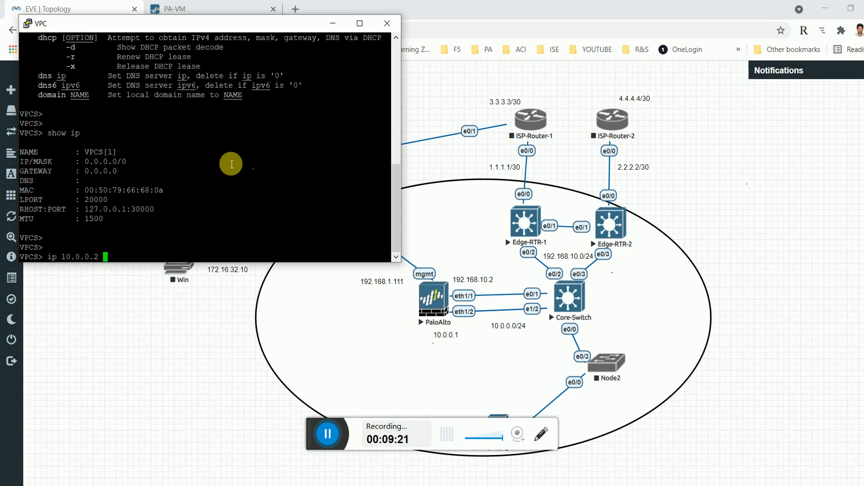
text(mask 255.255.255.0 ga)
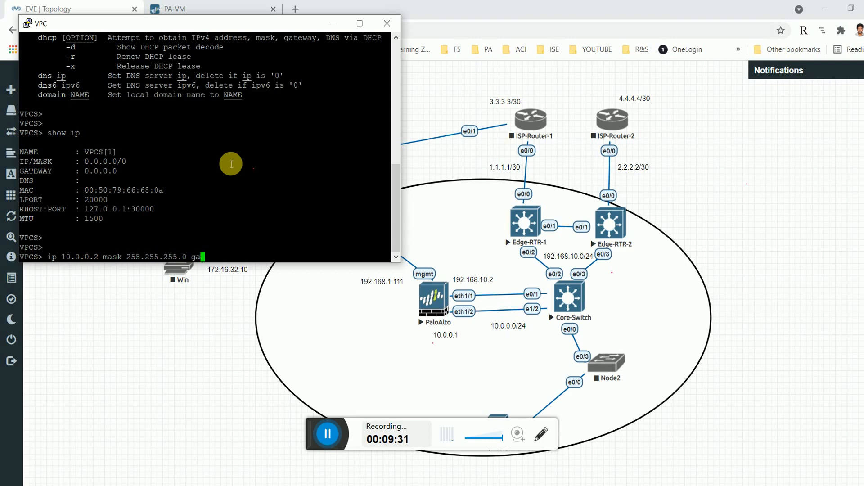
text(teway 10.0.0.1)
key(Return)
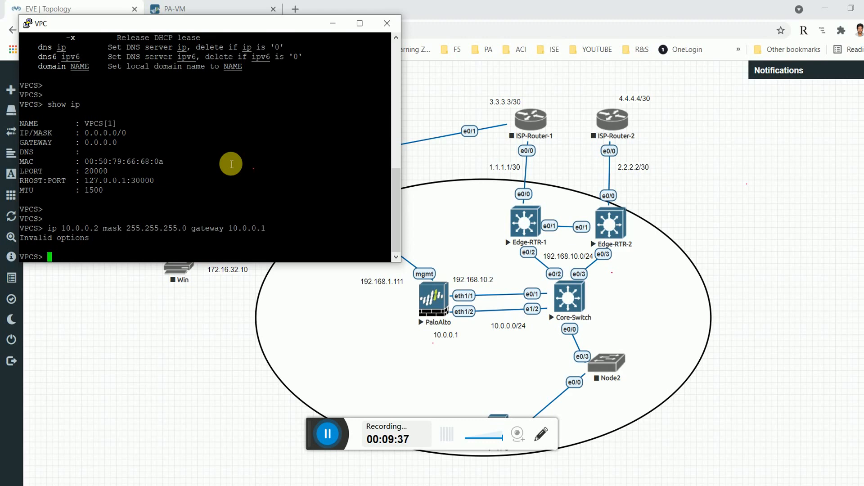
Assign the VPC 10.0.0.2/24 with gateway 10.0.0.1, then ping 10.0.0.1 (host not reachable).
text(ip ?)
key(Return)
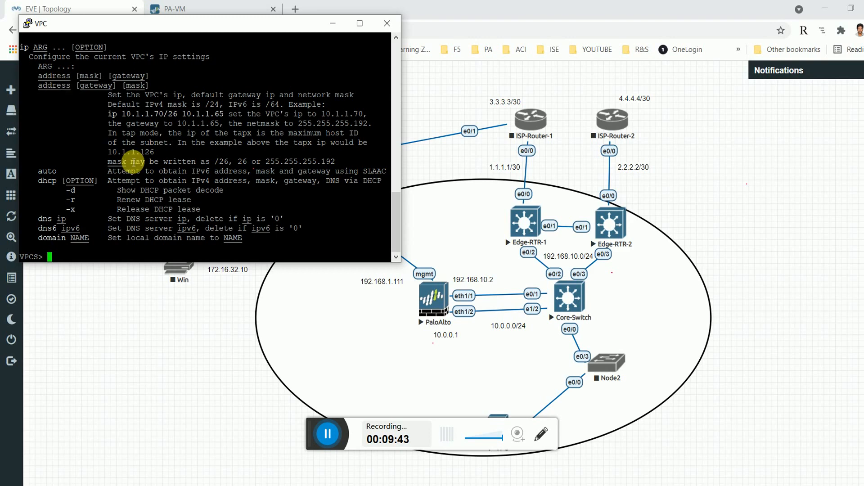
text(ip add)
key(BackSpace)
key(BackSpace)
text(ddres)
key(BackSpace)
key(BackSpace)
key(BackSpace)
key(BackSpace)
text(10.0.0.2/24 10.)
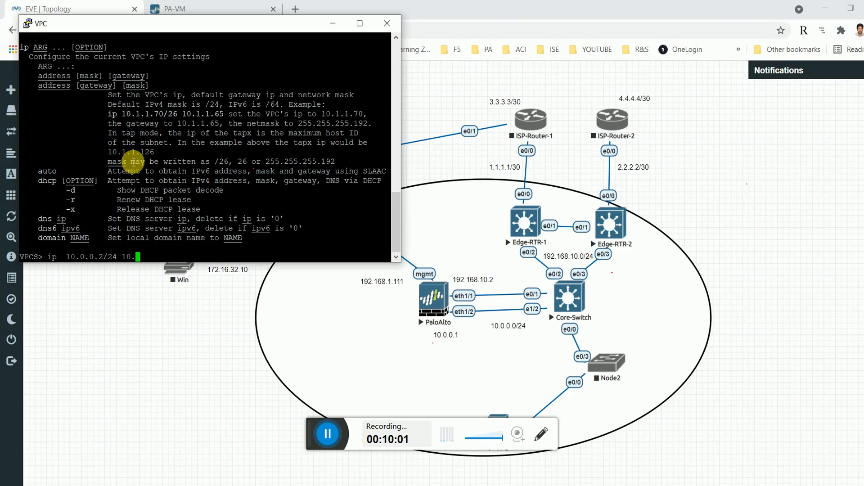
text(0.0.1)
key(Return)
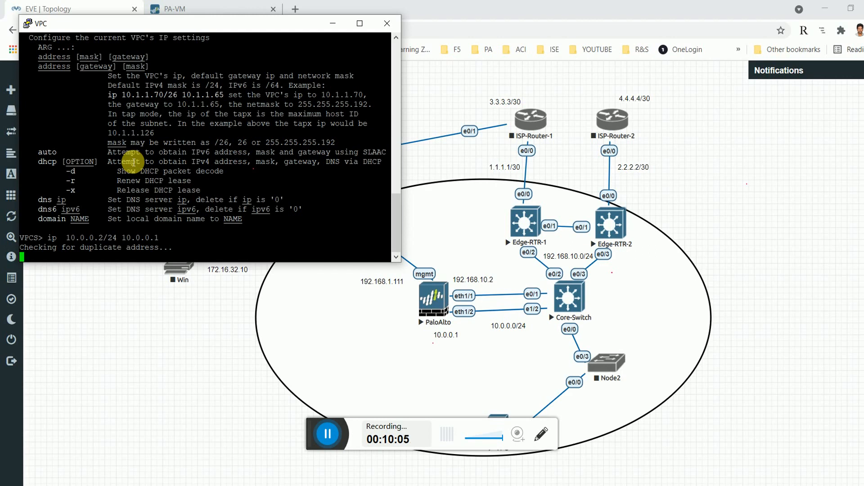
text(ping )
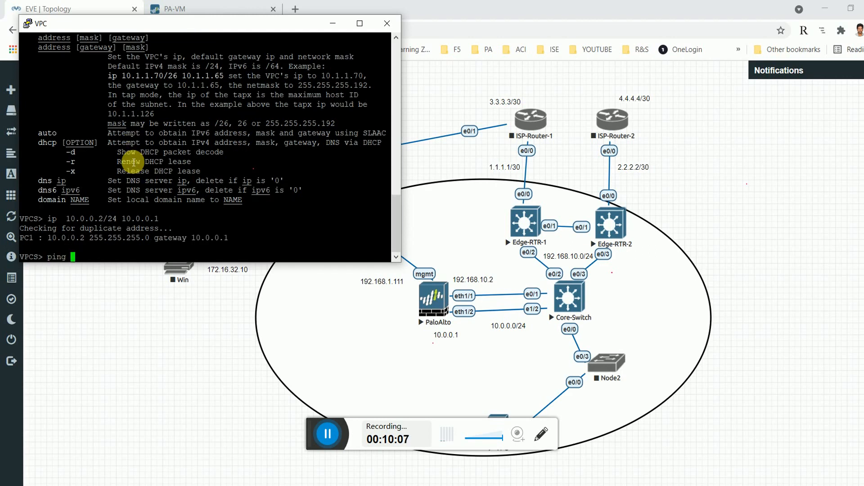
text(10.0.0.1)
key(Return)
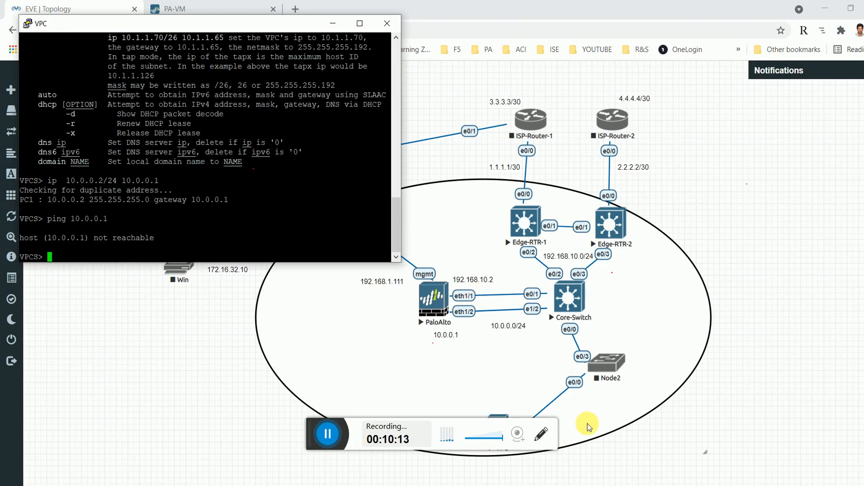
Start the Node2 switch from its EVE-NG context menu.
click(610, 366)
right_click(611, 362)
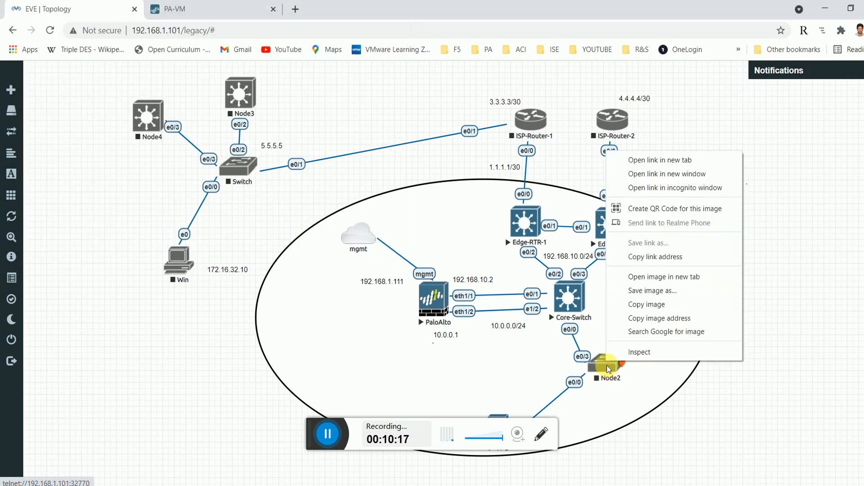
click(610, 385)
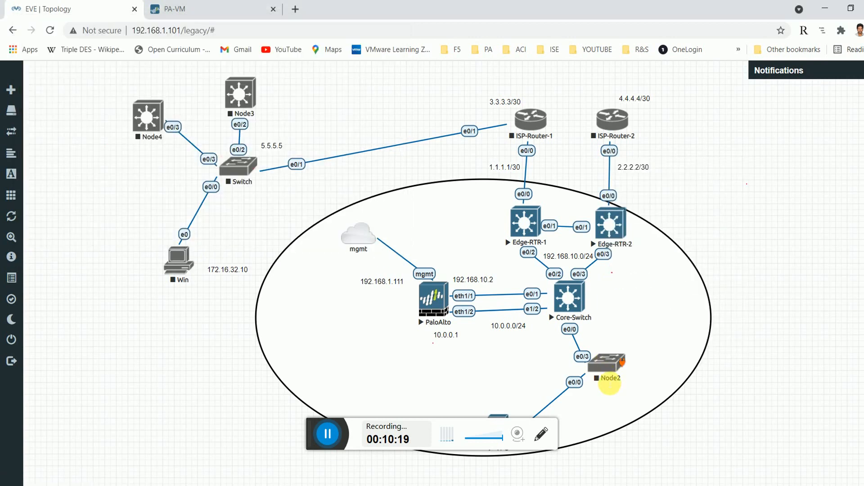
right_click(609, 368)
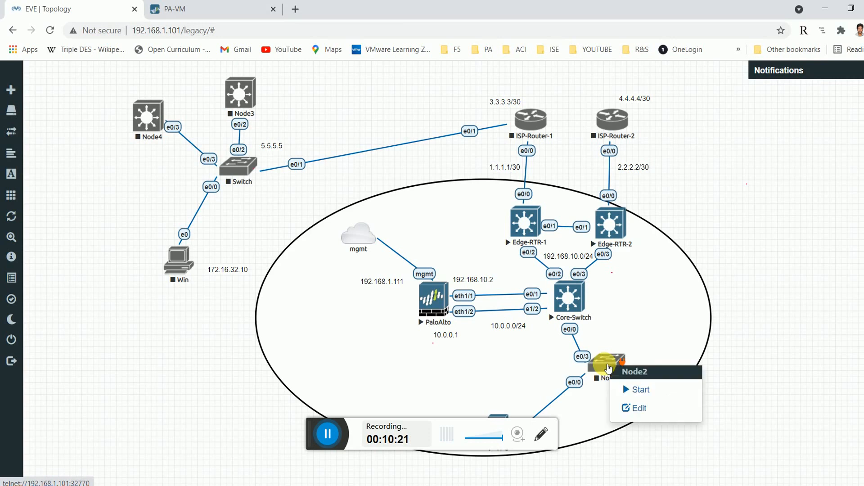
click(635, 389)
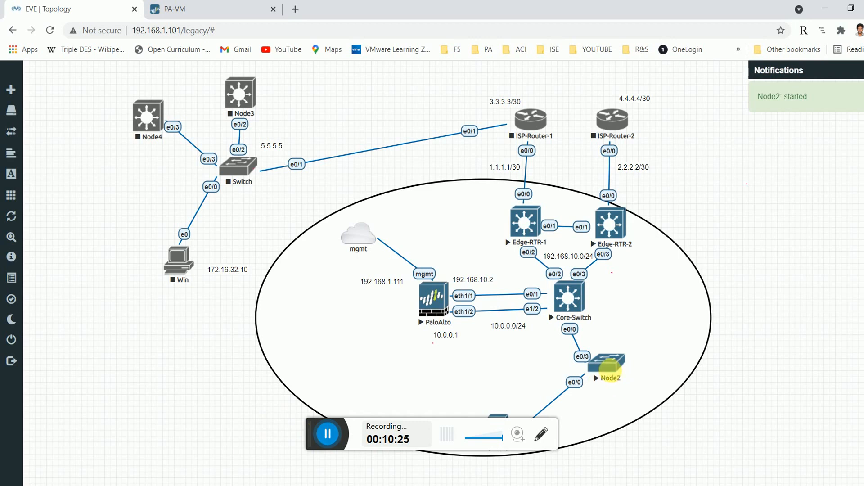
Open Node2's console and enter privileged mode with 'en'.
click(327, 433)
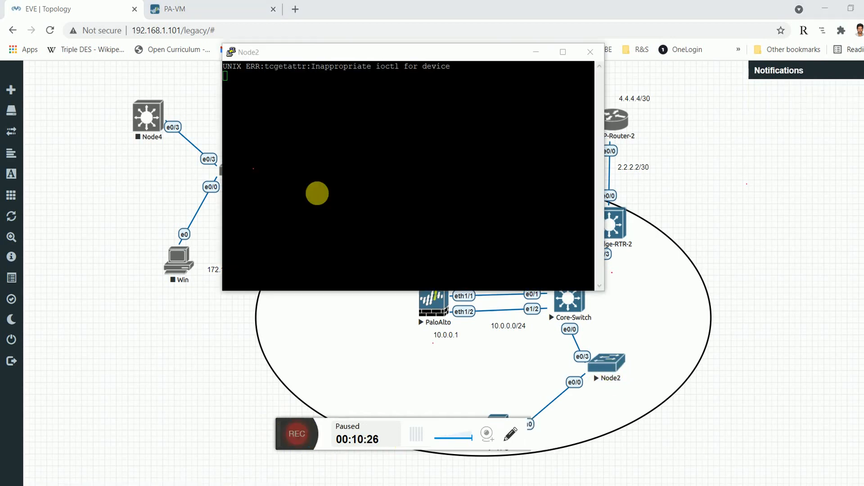
key(alt+p)
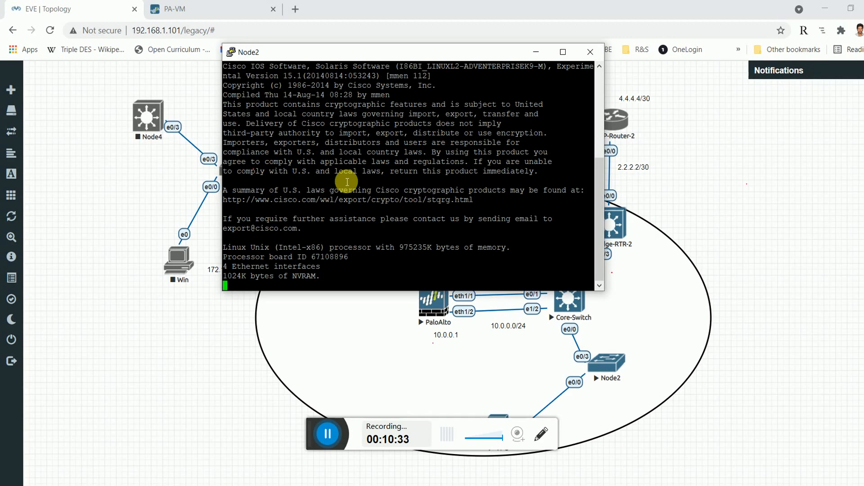
key(Return)
key(Return)
key(Return)
key(Return)
key(Return)
text(en)
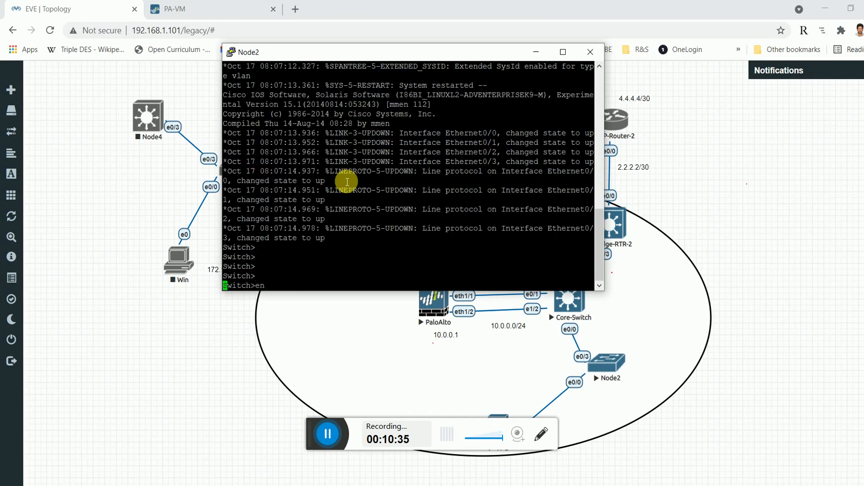
key(Return)
key(Return)
key(Return)
key(Return)
key(Return)
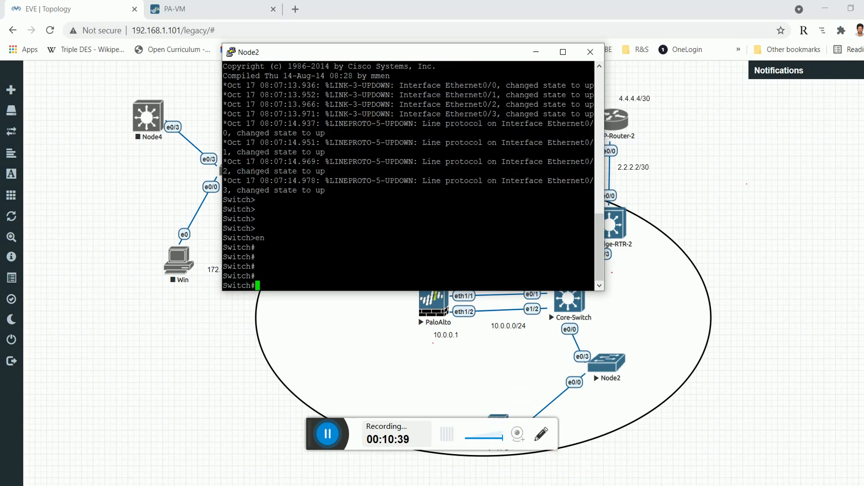
click(496, 485)
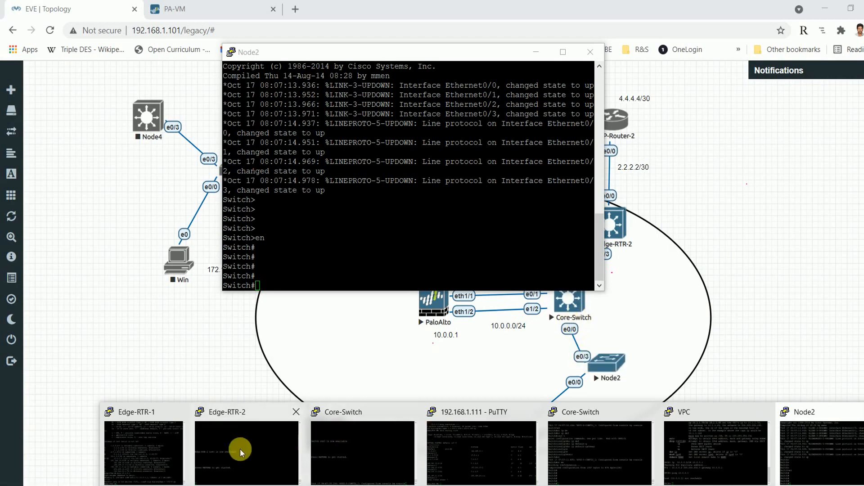
On Core-Switch, run 'en' and 'sh int status', confirming every port connected, Et0/0 as trunk.
click(378, 452)
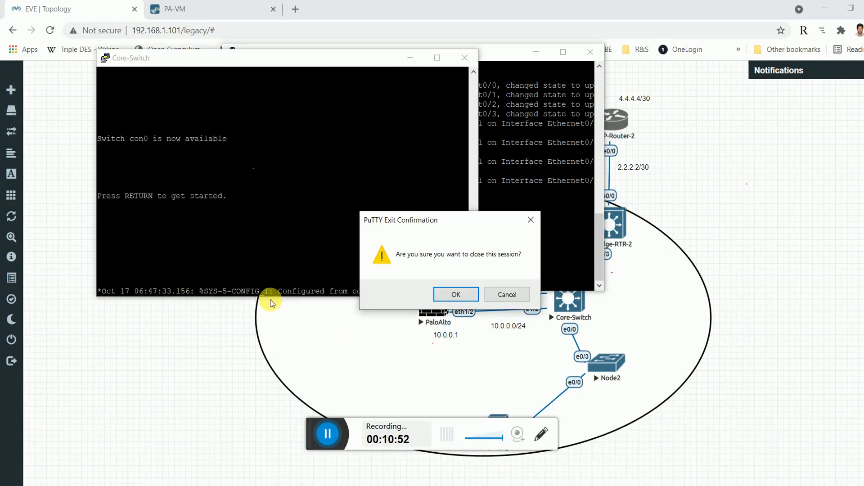
click(506, 294)
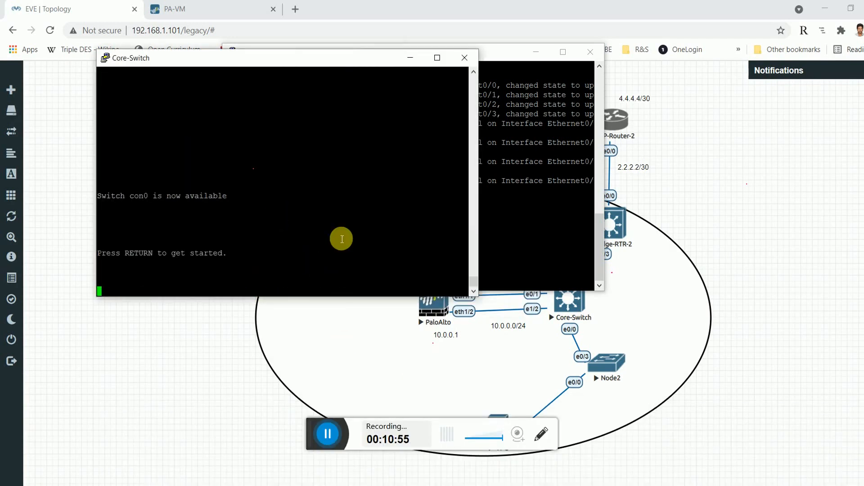
key(Return)
key(Return)
key(Return)
key(Return)
key(Return)
key(Return)
text(en)
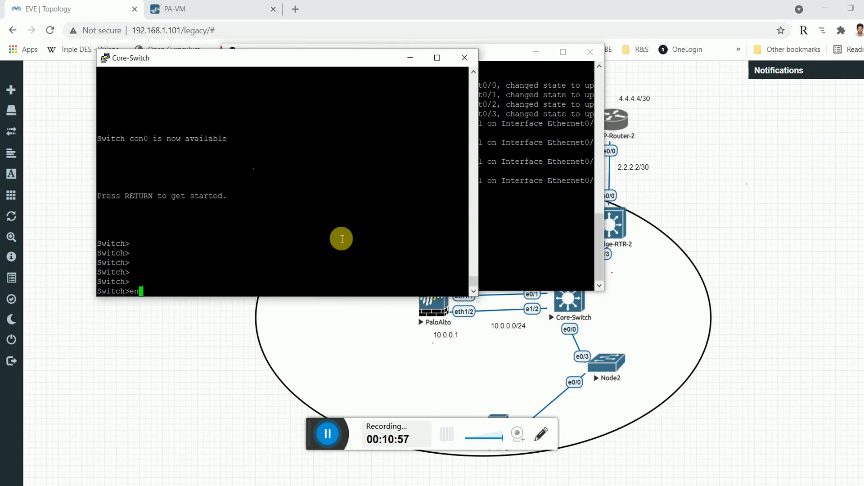
key(Return)
text(sh i)
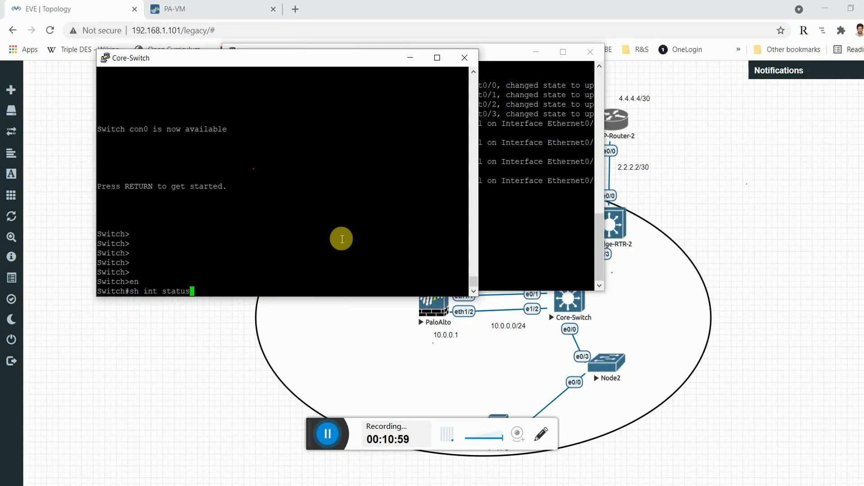
text(nt status)
key(Return)
click(325, 441)
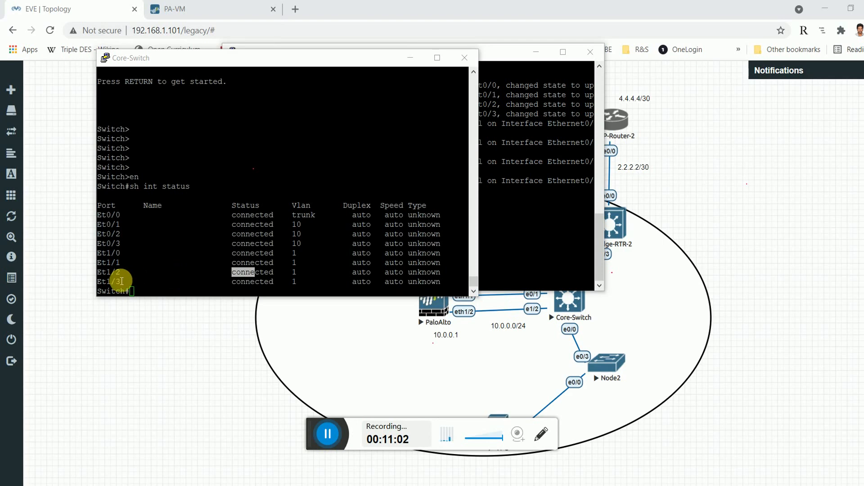
drag(116, 272, 175, 273)
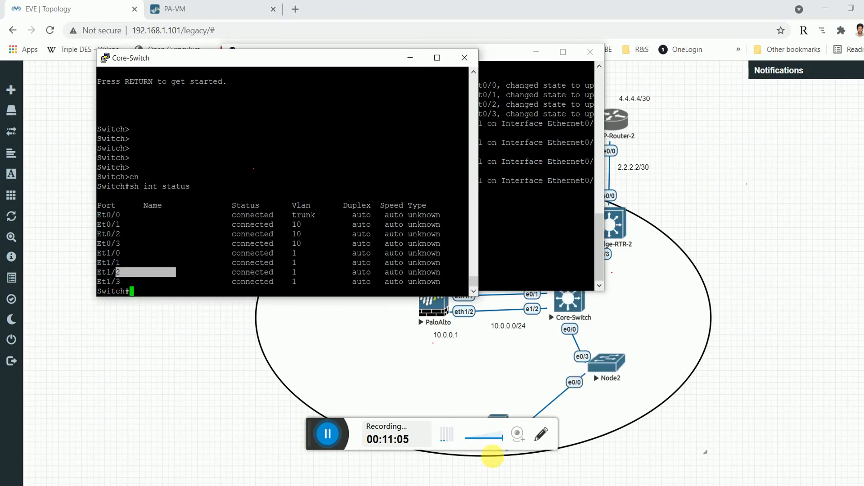
click(505, 485)
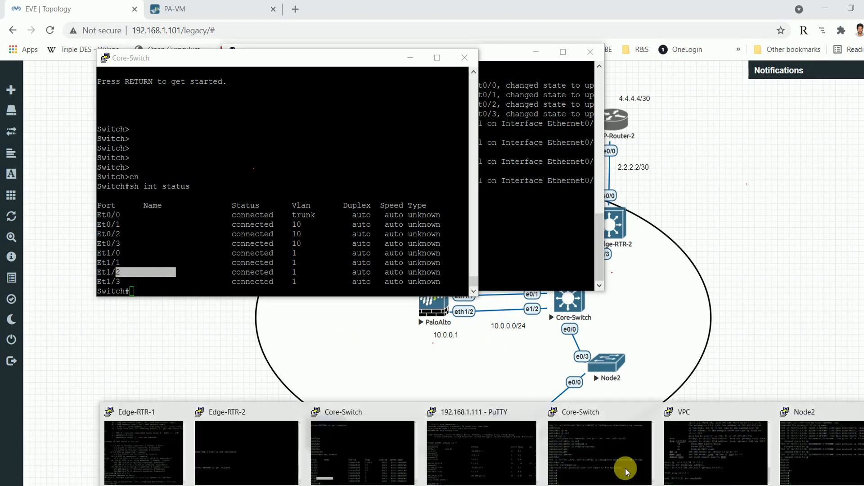
From the VPC, ping 10.0.0.1 and 192.168.10.1 successfully, then return to the EVE topology.
click(695, 459)
key(Up)
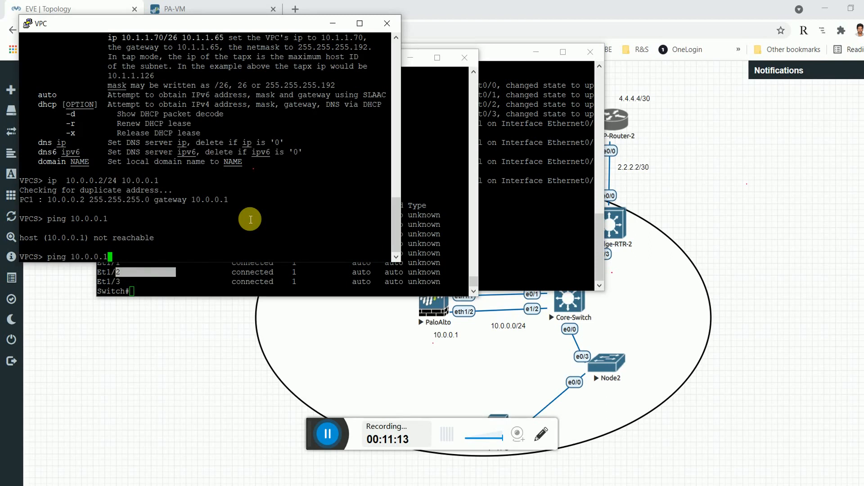
key(Return)
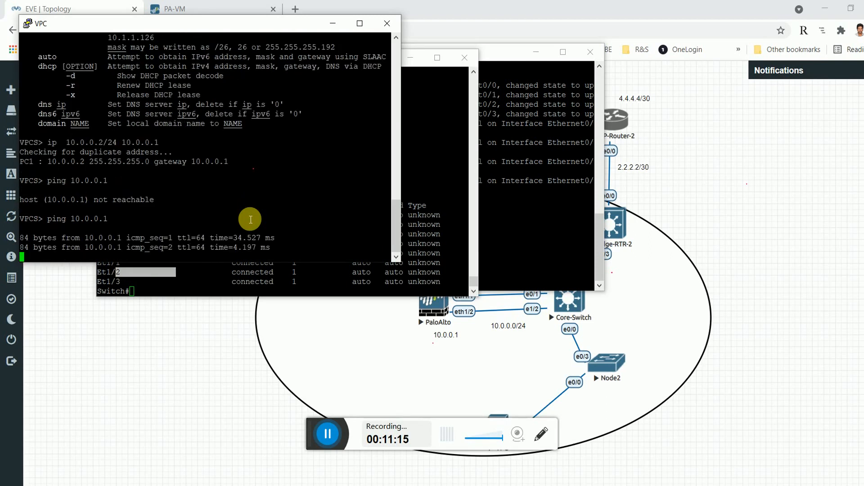
key(ctrl+c)
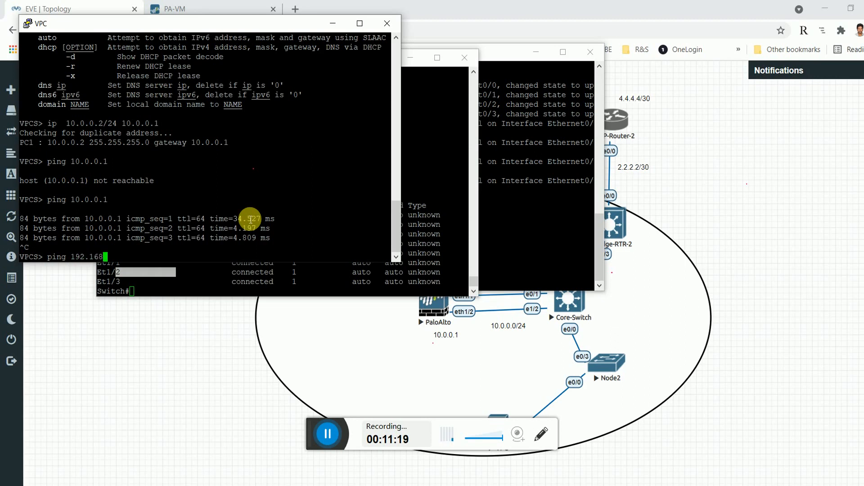
key(Return)
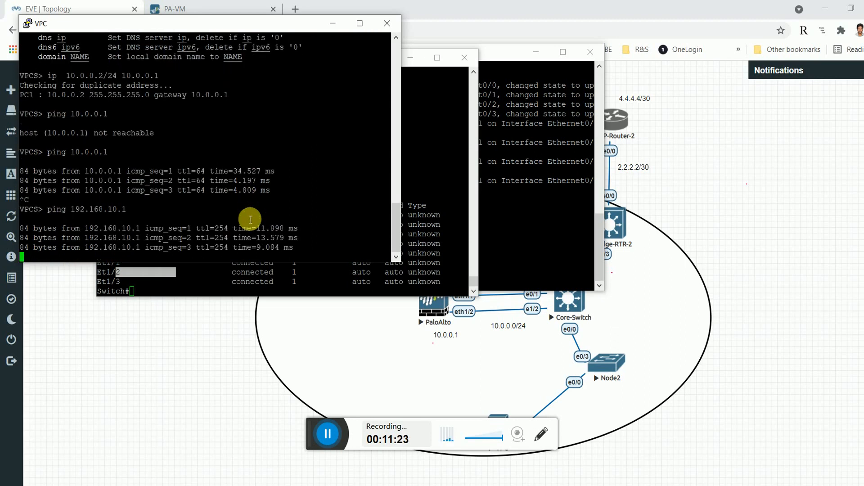
click(435, 351)
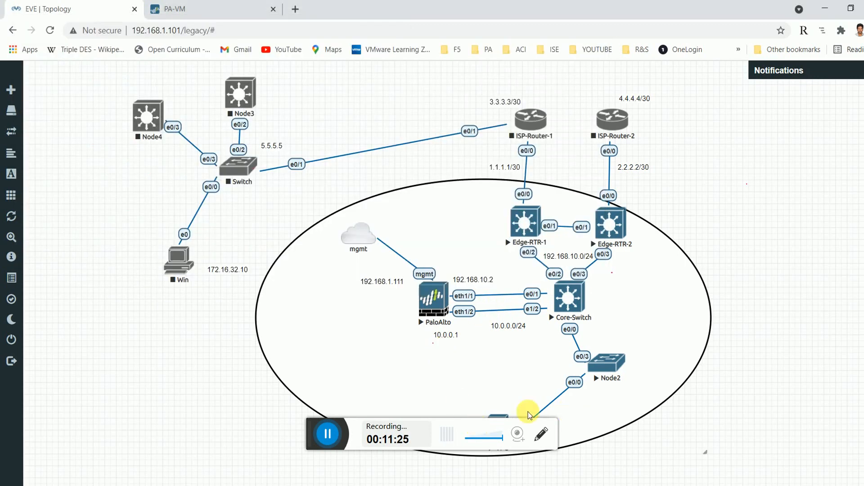